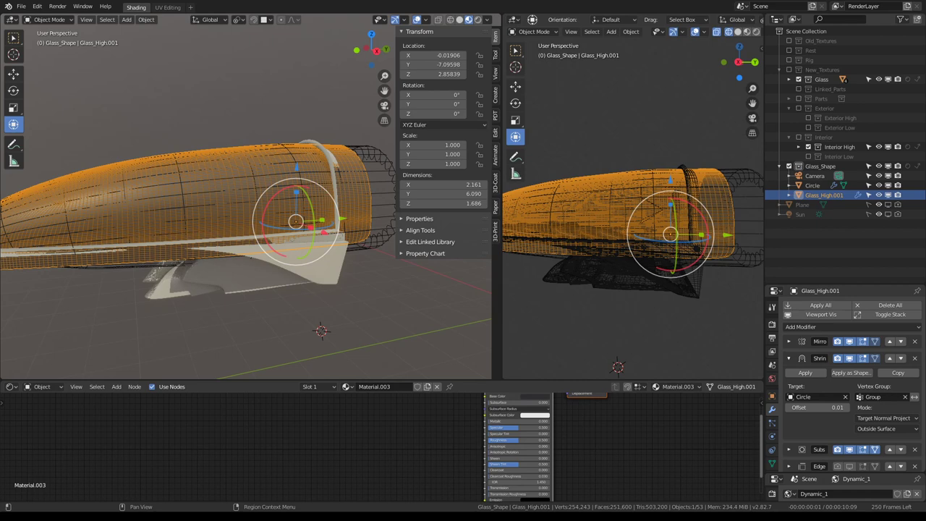
- Move the Circle wrap target into position on the canopy dome
{"action": "mouse_move", "coordinate": [193, 236]}
{"action": "middle_mouse_down"}
{"action": "mouse_move", "coordinate": [140, 165]}
{"action": "mouse_move", "coordinate": [236, 226]}
{"action": "mouse_move", "coordinate": [226, 228]}
{"action": "mouse_move", "coordinate": [261, 215]}
{"action": "middle_mouse_up"}
{"action": "left_click", "coordinate": [225, 226]}
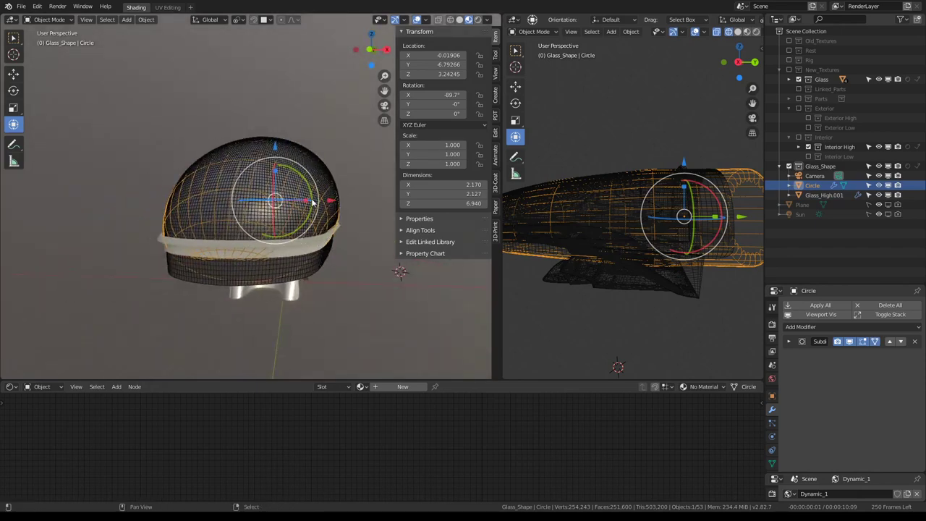
{"action": "mouse_move", "coordinate": [312, 203]}
{"action": "middle_mouse_down"}
{"action": "mouse_move", "coordinate": [290, 210]}
{"action": "mouse_move", "coordinate": [303, 211]}
{"action": "middle_mouse_up"}
{"action": "key", "text": "g"}
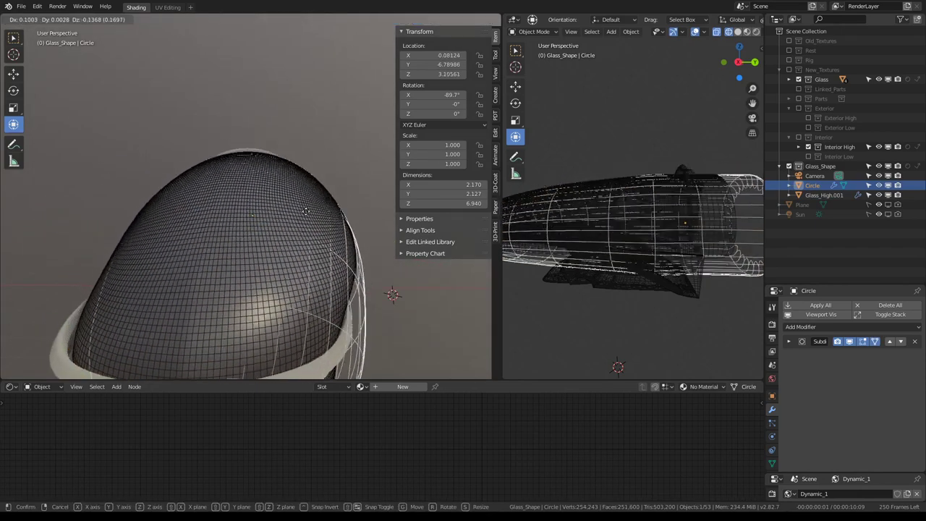
{"action": "left_click", "coordinate": [316, 156]}
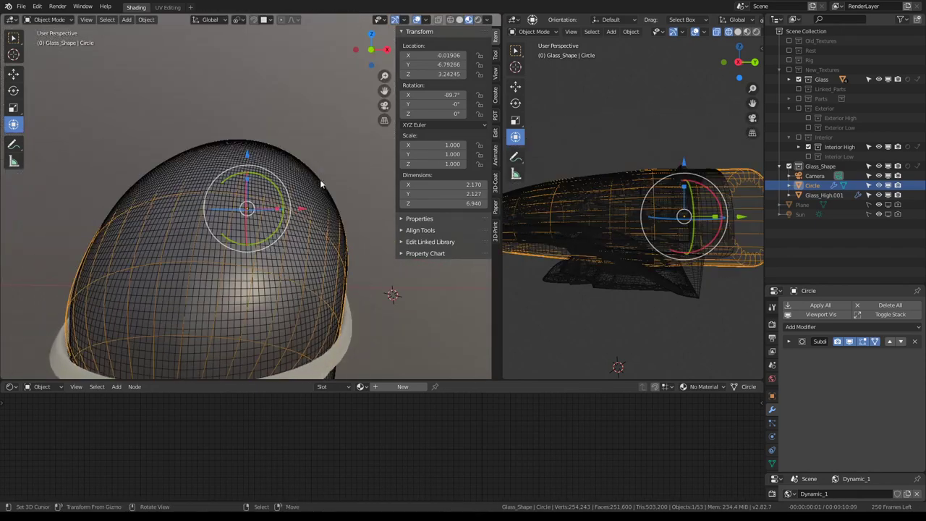
- Hide the Circle shape and the Glass_High.001 dome shell with H
{"action": "middle_click_drag", "start_coordinate": [321, 185], "coordinate": [272, 186]}
{"action": "left_click", "coordinate": [271, 186]}
{"action": "mouse_move", "coordinate": [345, 157]}
{"action": "middle_mouse_down"}
{"action": "mouse_move", "coordinate": [191, 153]}
{"action": "mouse_move", "coordinate": [369, 173]}
{"action": "middle_mouse_up"}
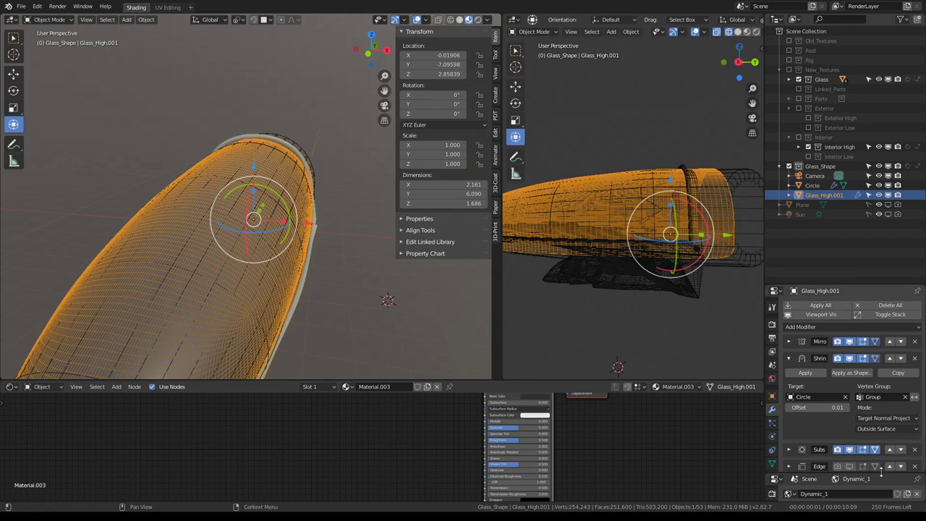
{"action": "scroll", "coordinate": [863, 388], "scroll_direction": "down", "scroll_amount": 1}
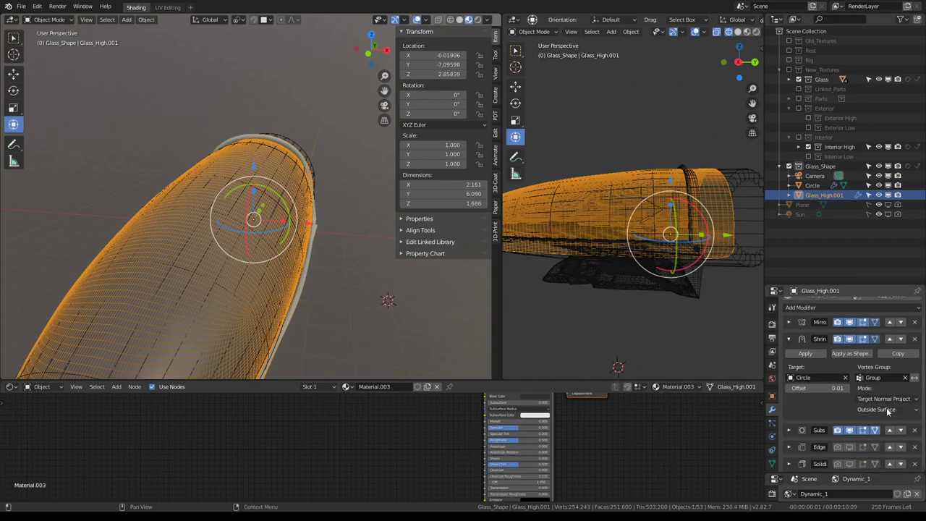
{"action": "mouse_move", "coordinate": [227, 203]}
{"action": "middle_mouse_down"}
{"action": "mouse_move", "coordinate": [320, 155]}
{"action": "mouse_move", "coordinate": [272, 170]}
{"action": "mouse_move", "coordinate": [326, 161]}
{"action": "middle_mouse_up"}
{"action": "left_click", "coordinate": [318, 162]}
{"action": "key", "text": "h"}
{"action": "left_click", "coordinate": [326, 160]}
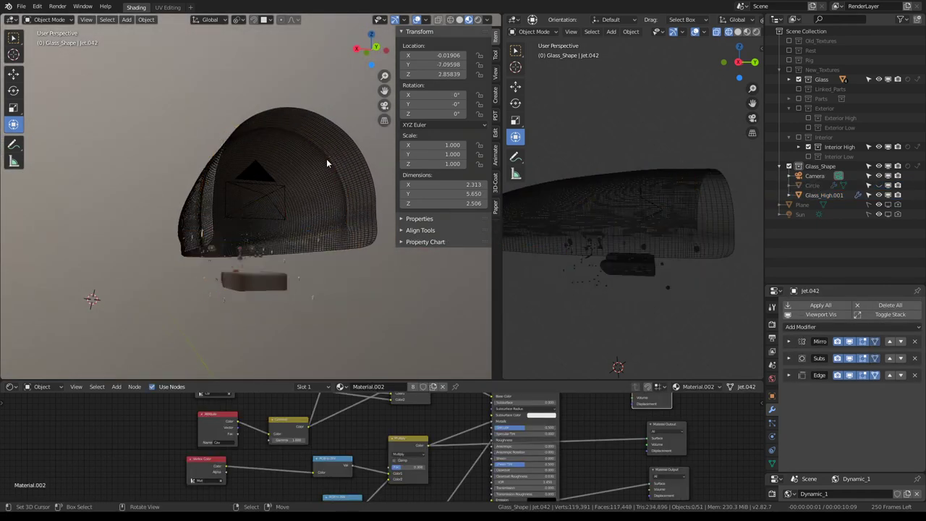
{"action": "key", "text": "h"}
- Set the Glass_High Shrinkwrap modifier's Snap Mode to Outside Surface
{"action": "mouse_move", "coordinate": [171, 146]}
{"action": "middle_mouse_down"}
{"action": "mouse_move", "coordinate": [326, 156]}
{"action": "mouse_move", "coordinate": [336, 149]}
{"action": "middle_mouse_up"}
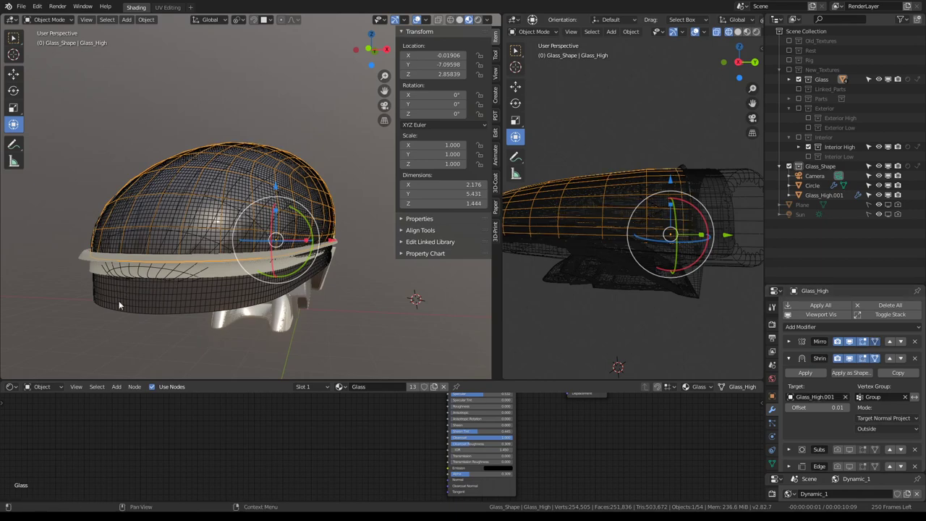
{"action": "scroll", "coordinate": [174, 202], "scroll_direction": "up", "scroll_amount": 4}
{"action": "mouse_move", "coordinate": [182, 171]}
{"action": "middle_mouse_down"}
{"action": "mouse_move", "coordinate": [267, 182]}
{"action": "mouse_move", "coordinate": [248, 182]}
{"action": "middle_mouse_up"}
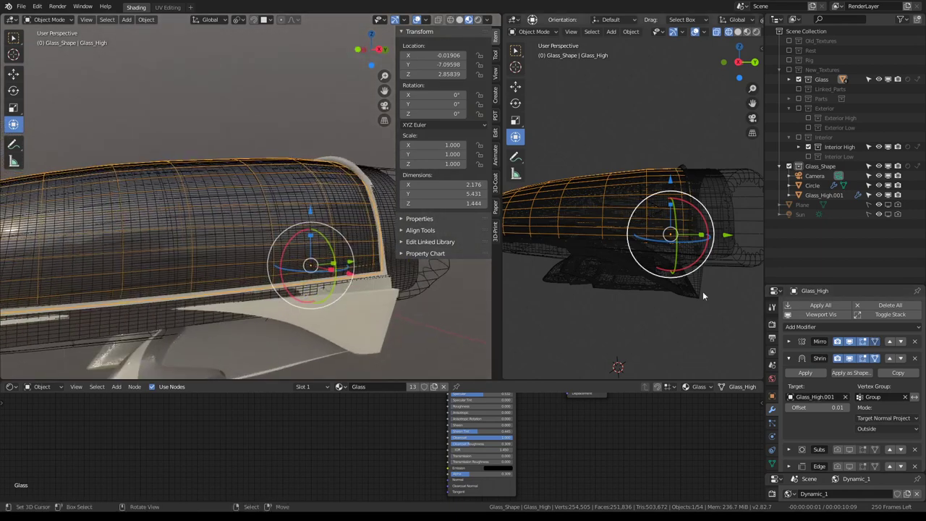
{"action": "left_click", "coordinate": [883, 426]}
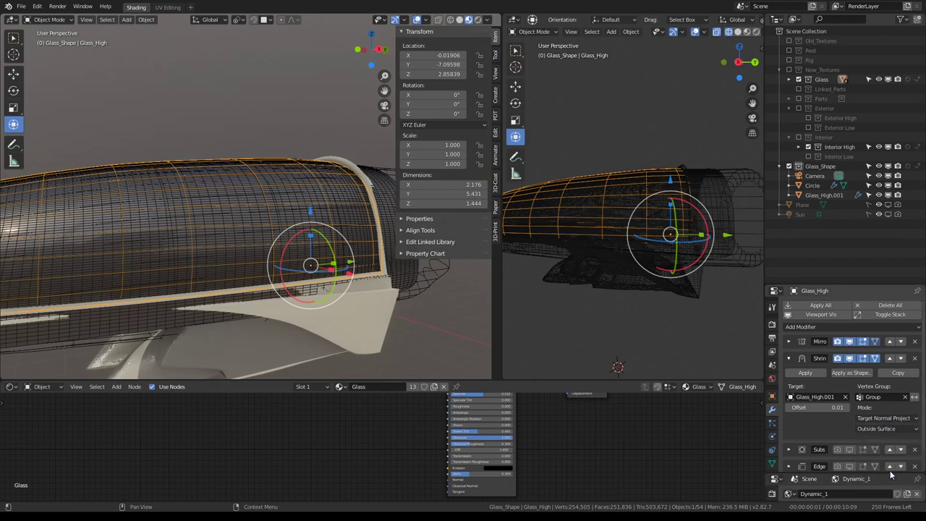
- Move the glass shell to a new height over the dome
{"action": "mouse_move", "coordinate": [244, 124]}
{"action": "middle_mouse_down"}
{"action": "mouse_move", "coordinate": [326, 126]}
{"action": "mouse_move", "coordinate": [295, 131]}
{"action": "middle_mouse_up"}
{"action": "key", "text": "g"}
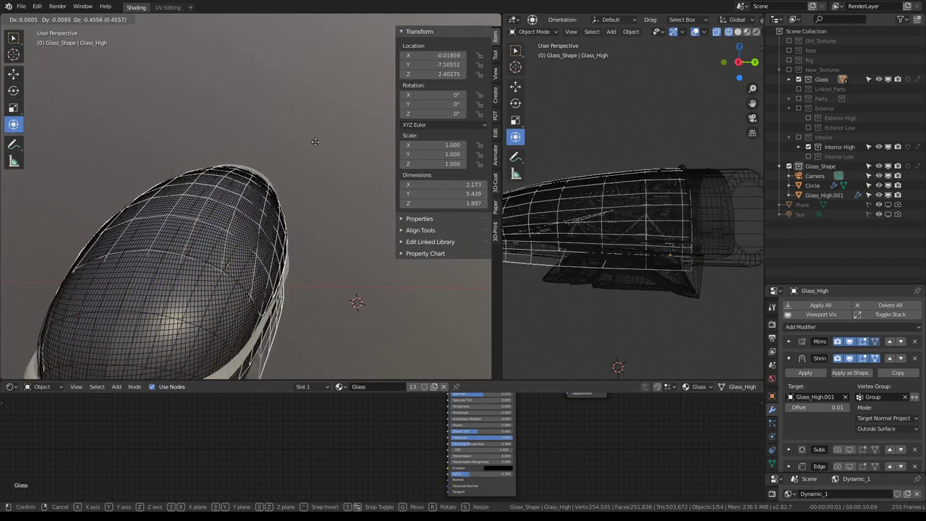
{"action": "left_click", "coordinate": [304, 148]}
{"action": "mouse_move", "coordinate": [304, 148]}
{"action": "middle_mouse_down"}
{"action": "mouse_move", "coordinate": [243, 166]}
{"action": "mouse_move", "coordinate": [133, 164]}
{"action": "mouse_move", "coordinate": [118, 181]}
{"action": "mouse_move", "coordinate": [81, 177]}
{"action": "mouse_move", "coordinate": [298, 167]}
{"action": "mouse_move", "coordinate": [297, 178]}
{"action": "middle_mouse_up"}
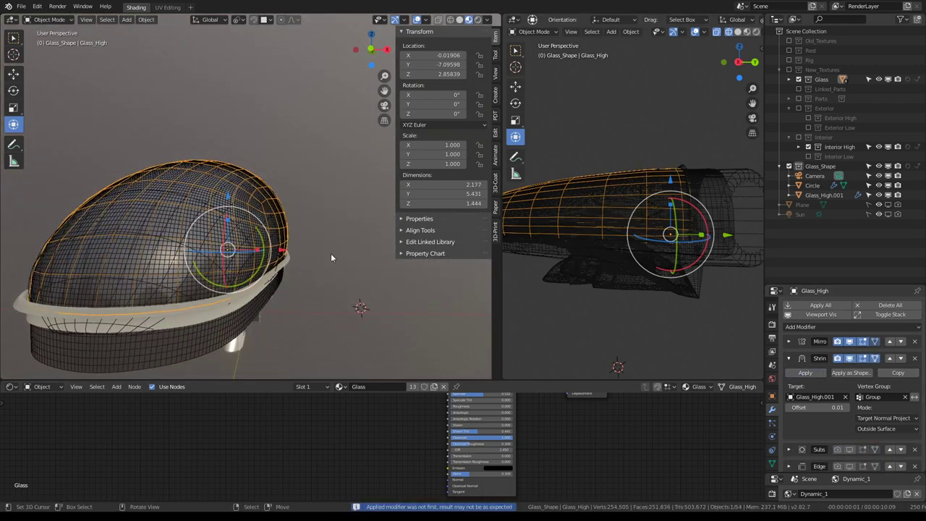
- Select Glass_High.001 and begin scaling it along the X axis
{"action": "left_click", "coordinate": [278, 230]}
{"action": "middle_click_drag", "start_coordinate": [279, 230], "coordinate": [370, 196]}
{"action": "key", "text": "s"}
{"action": "key", "text": "x"}
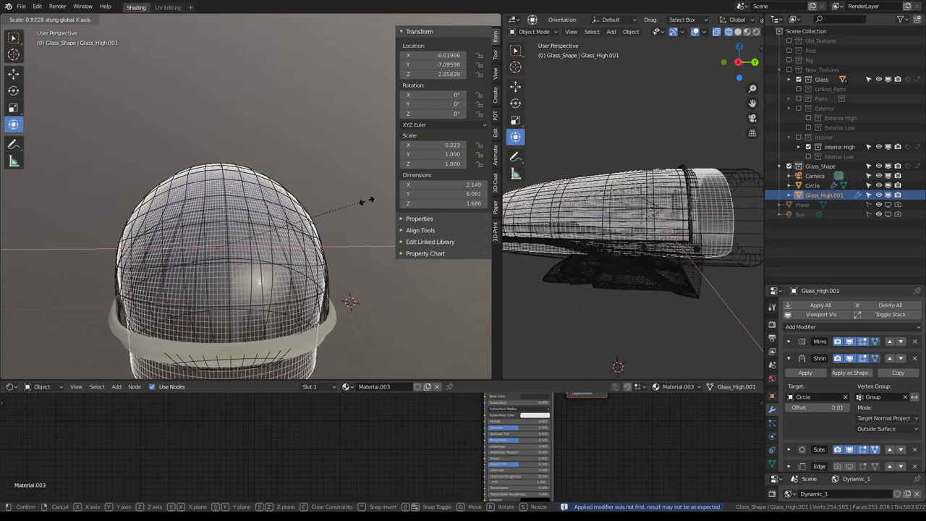
- Cancel the shell's width change and a trial X-scaling of the Circle
{"action": "right_click", "coordinate": [359, 215]}
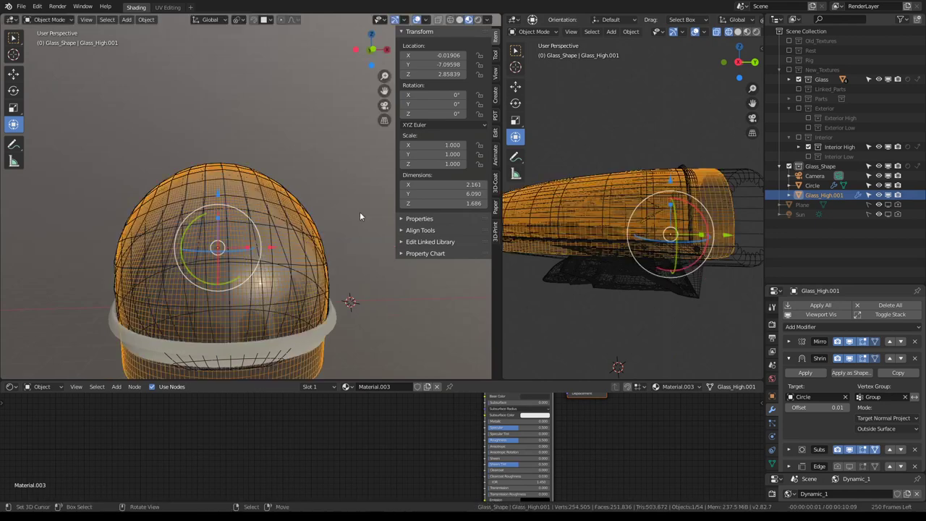
{"action": "mouse_move", "coordinate": [360, 216]}
{"action": "middle_mouse_down"}
{"action": "mouse_move", "coordinate": [272, 241]}
{"action": "mouse_move", "coordinate": [370, 182]}
{"action": "mouse_move", "coordinate": [116, 174]}
{"action": "mouse_move", "coordinate": [313, 173]}
{"action": "middle_mouse_up"}
{"action": "left_click", "coordinate": [370, 181]}
{"action": "key", "text": "s"}
{"action": "key", "text": "x"}
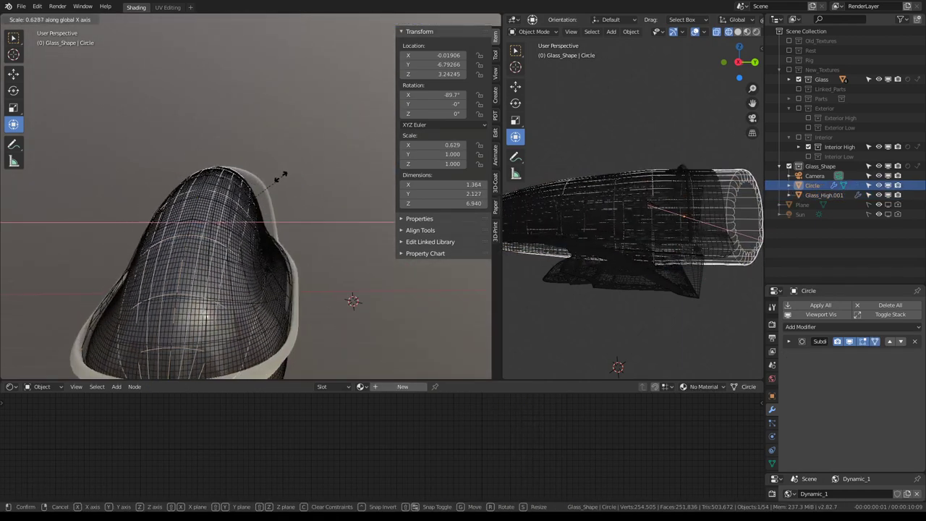
{"action": "right_click", "coordinate": [319, 176]}
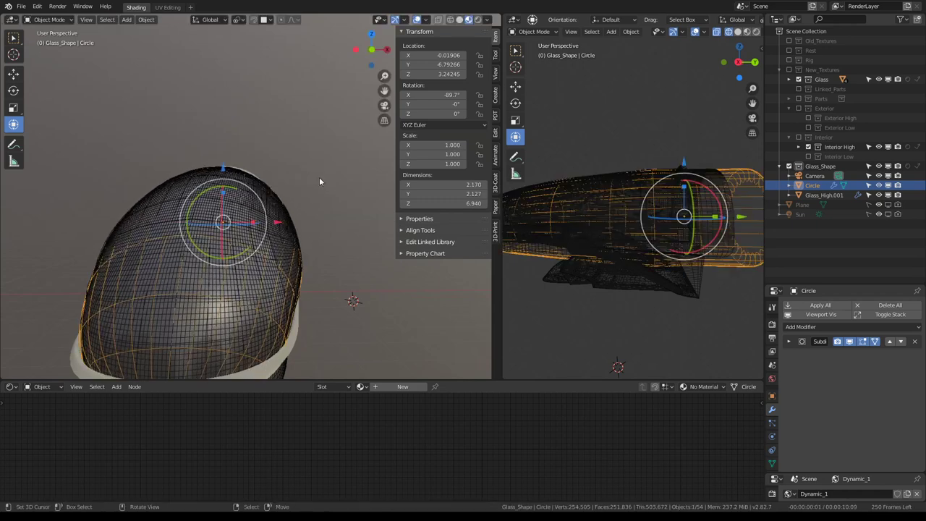
- Switch to camera view, try narrowing the Circle along X, then cancel it
{"action": "key", "text": "KP_0"}
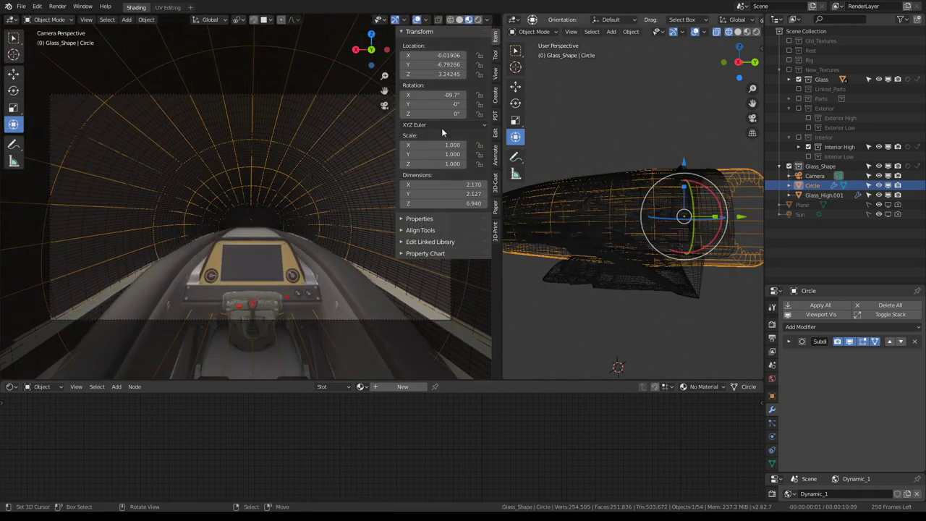
{"action": "middle_click_drag", "start_coordinate": [622, 141], "coordinate": [557, 163]}
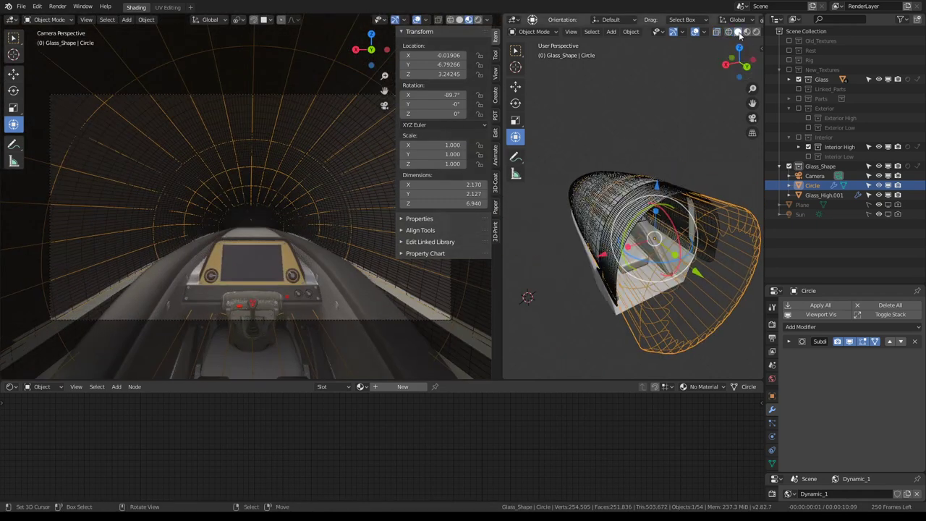
{"action": "middle_click_drag", "start_coordinate": [739, 36], "coordinate": [617, 146]}
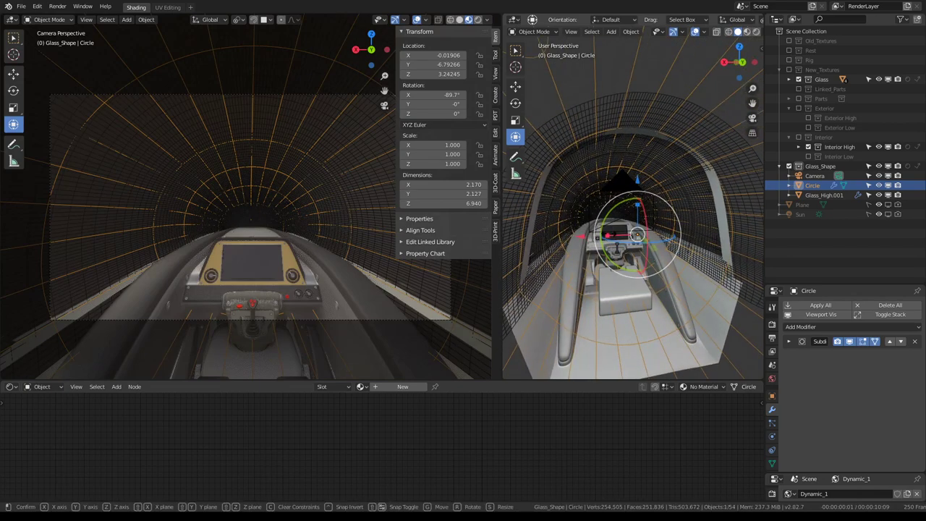
{"action": "mouse_move", "coordinate": [636, 233]}
{"action": "left_mouse_down"}
{"action": "mouse_move", "coordinate": [623, 236]}
{"action": "mouse_move", "coordinate": [657, 242]}
{"action": "left_mouse_up"}
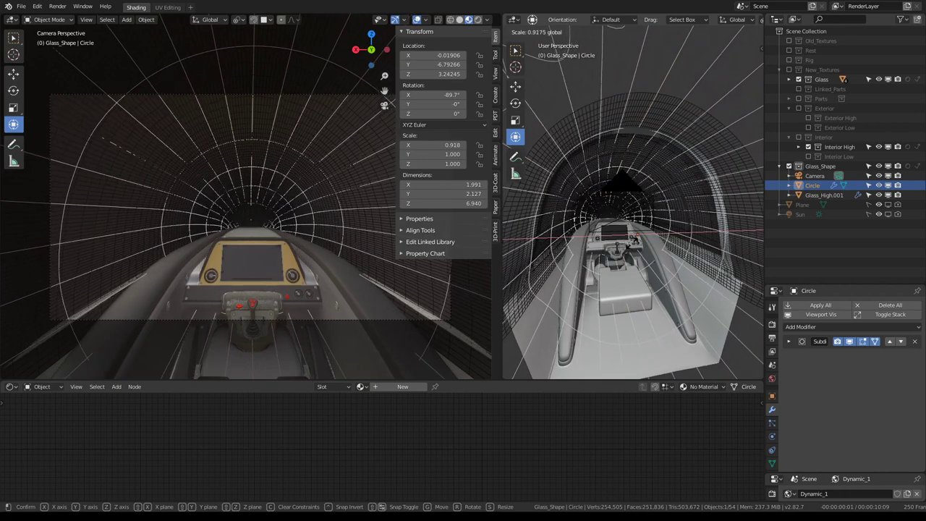
{"action": "mouse_move", "coordinate": [655, 241]}
{"action": "left_mouse_down"}
{"action": "mouse_move", "coordinate": [632, 239]}
{"action": "mouse_move", "coordinate": [679, 247]}
{"action": "left_mouse_up"}
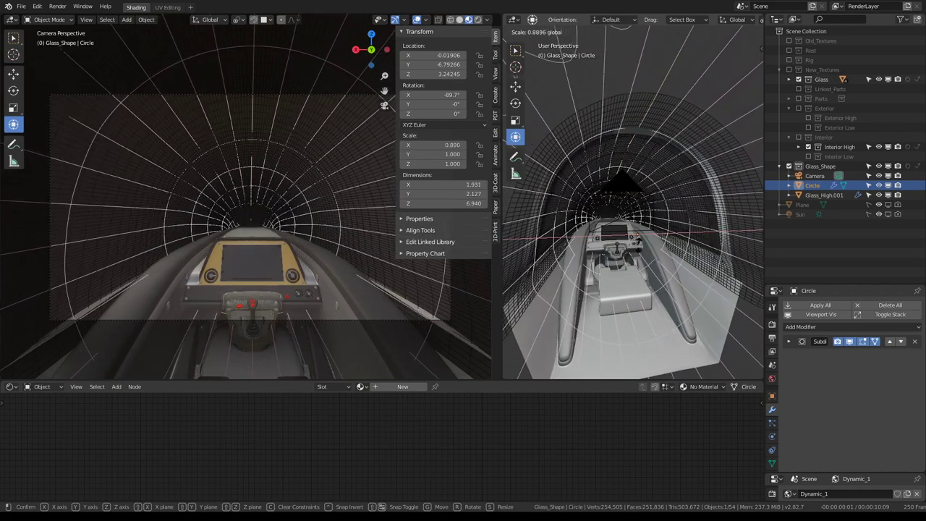
{"action": "key", "text": "Escape"}
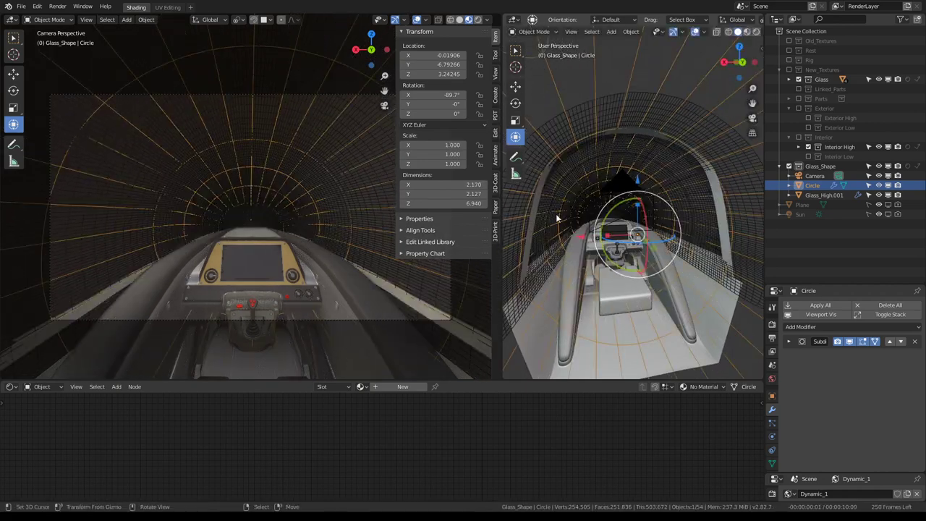
- Frame the Circle in view and select the Glass_High.001 shell
{"action": "key", "text": "KP_Decimal"}
{"action": "key", "text": "KP_Decimal"}
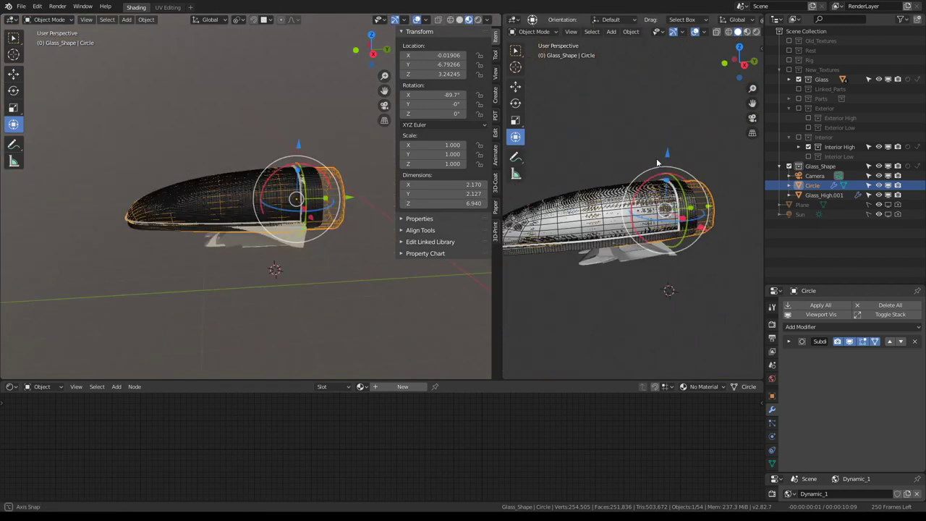
{"action": "middle_click_drag", "start_coordinate": [656, 158], "coordinate": [651, 161]}
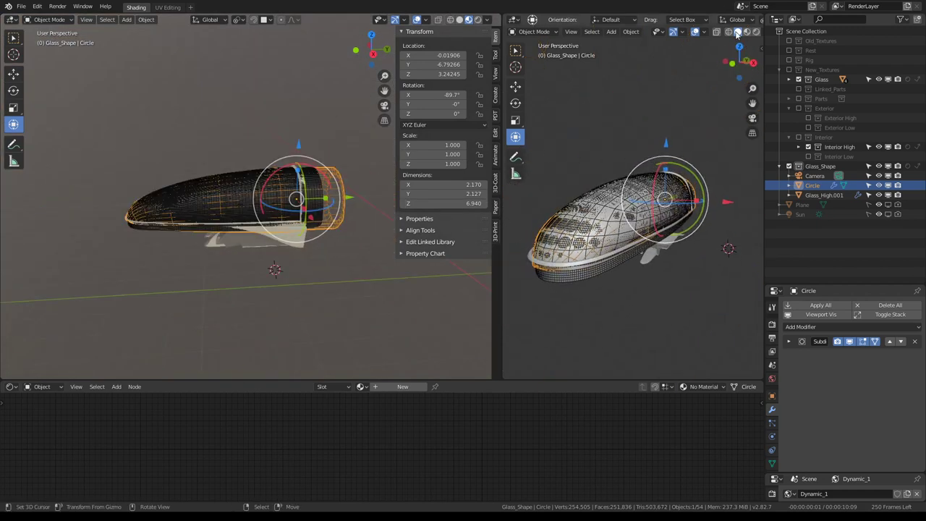
{"action": "scroll", "coordinate": [567, 271], "scroll_direction": "up", "scroll_amount": 5}
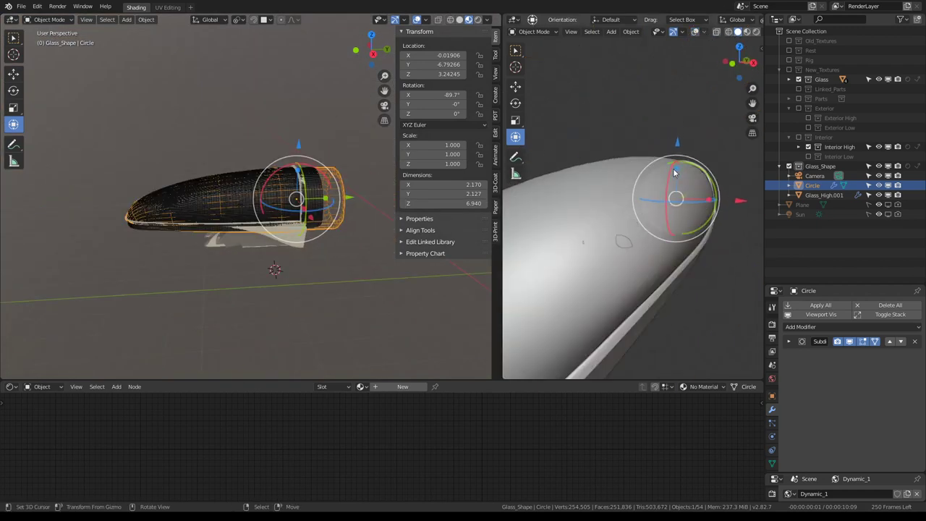
{"action": "scroll", "coordinate": [567, 271], "scroll_direction": "down", "scroll_amount": 7}
{"action": "left_click", "coordinate": [604, 257]}
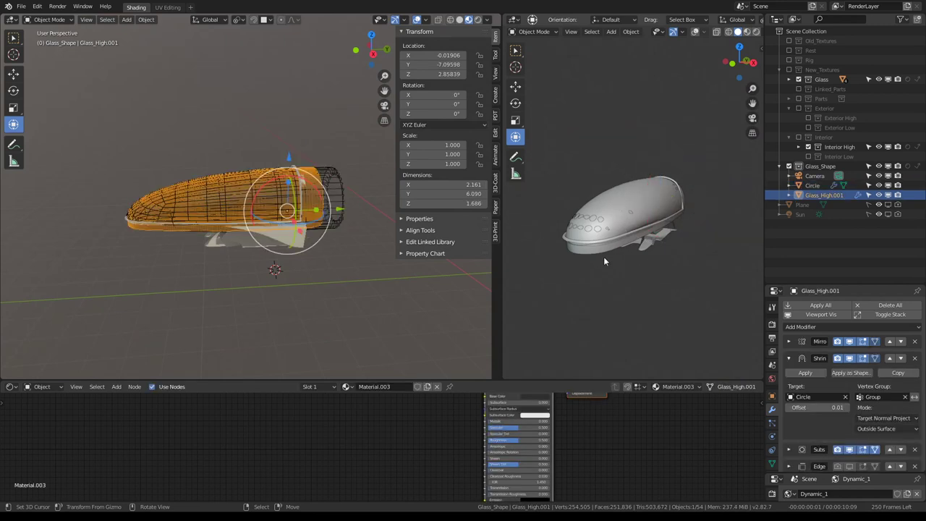
{"action": "scroll", "coordinate": [194, 215], "scroll_direction": "up", "scroll_amount": 2}
{"action": "key", "text": "g"}
{"action": "left_click", "coordinate": [167, 183]}
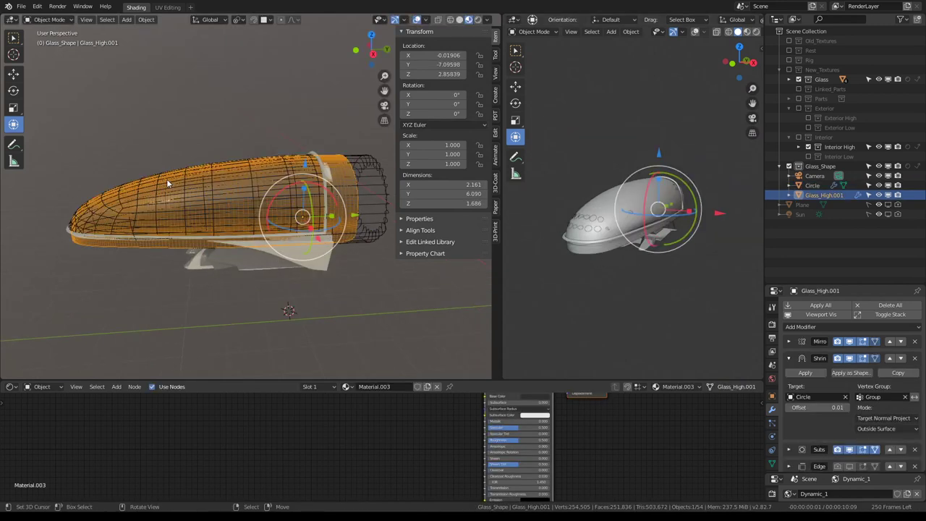
{"action": "key", "text": "h"}
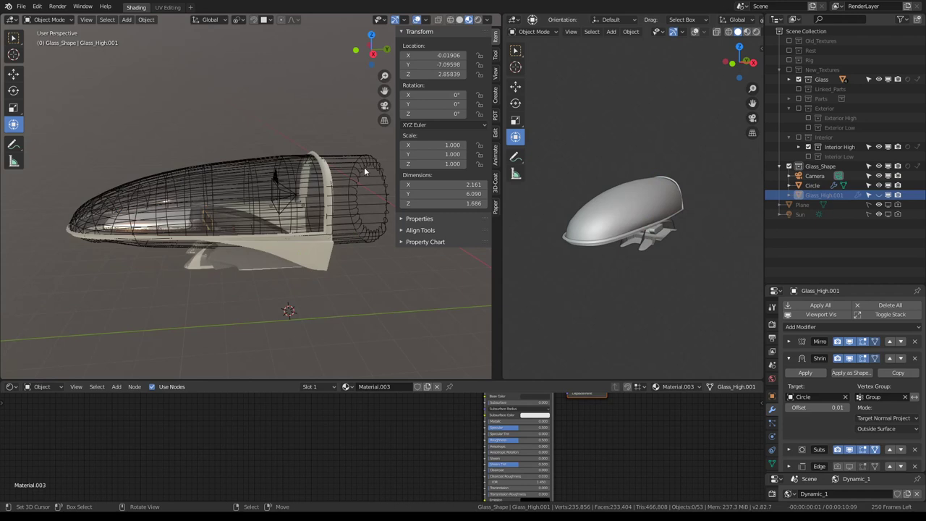
{"action": "left_click", "coordinate": [364, 166]}
{"action": "scroll", "coordinate": [363, 167], "scroll_direction": "up", "scroll_amount": 1}
{"action": "key", "text": "KP_1"}
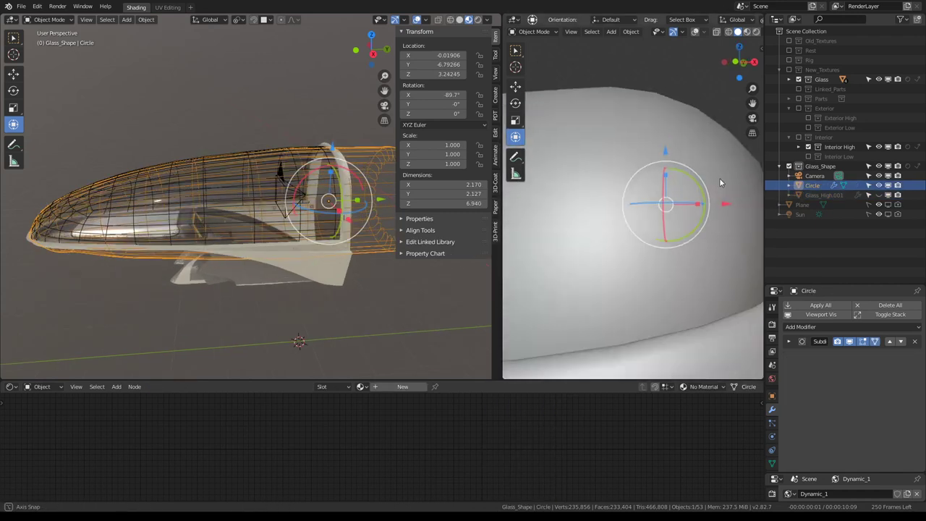
{"action": "key", "text": "x"}
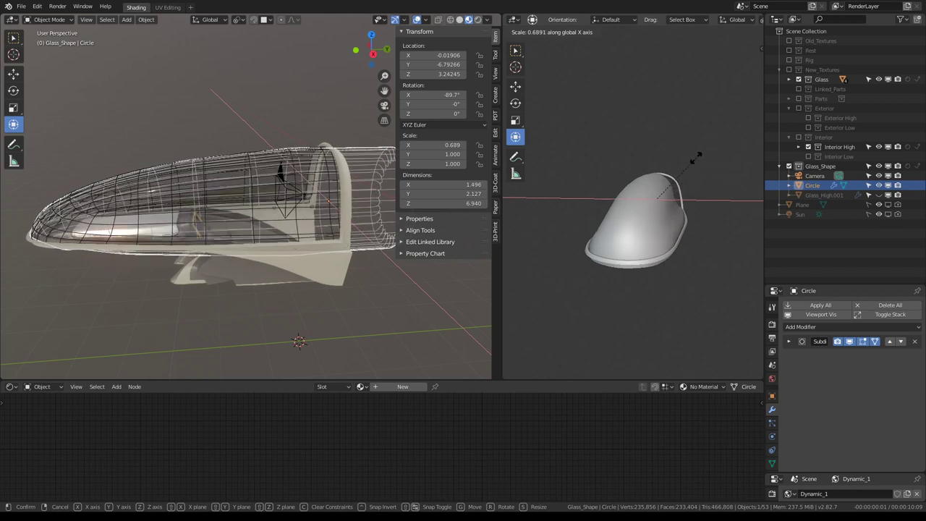
{"action": "key", "text": "Escape"}
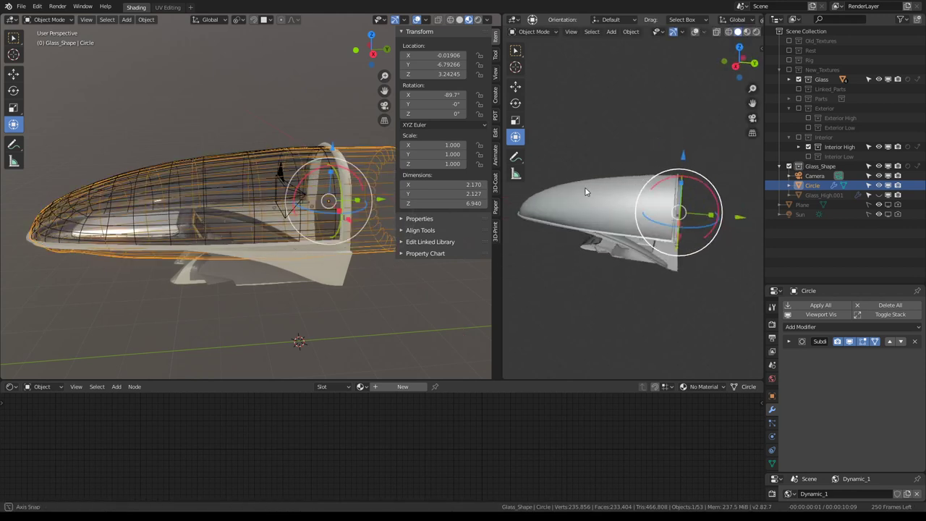
{"action": "scroll", "coordinate": [608, 181], "scroll_direction": "up", "scroll_amount": 2}
{"action": "scroll", "coordinate": [626, 173], "scroll_direction": "up", "scroll_amount": 3}
{"action": "key", "text": "s"}
{"action": "key", "text": "x"}
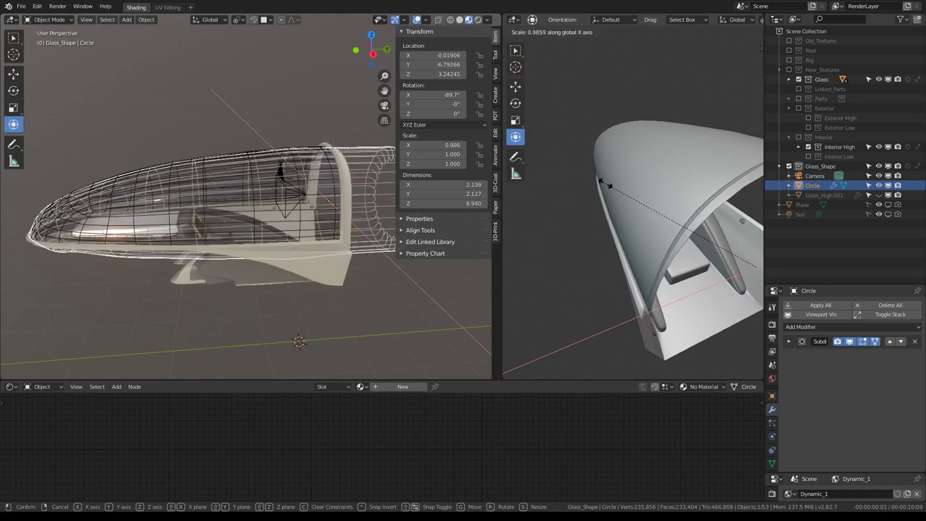
{"action": "key", "text": "Escape"}
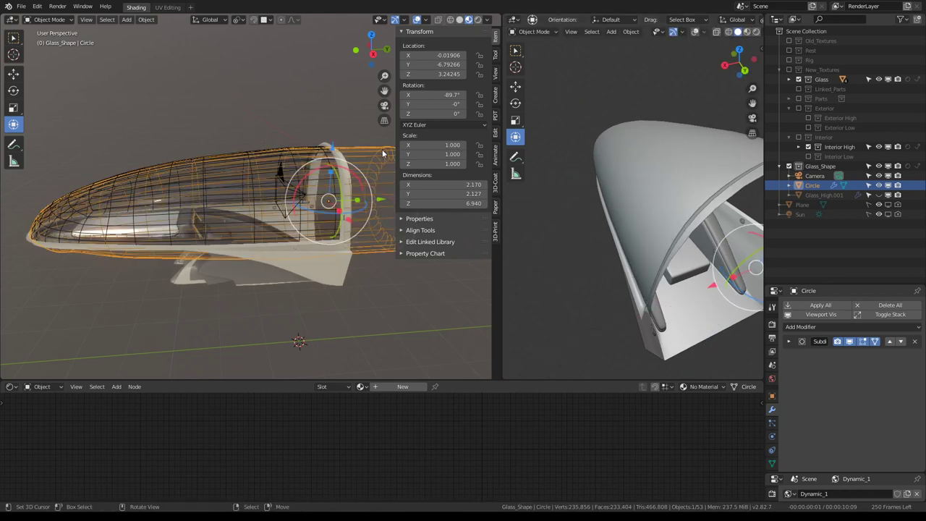
{"action": "key", "text": "KP_0"}
{"action": "key", "text": "s"}
{"action": "key", "text": "x"}
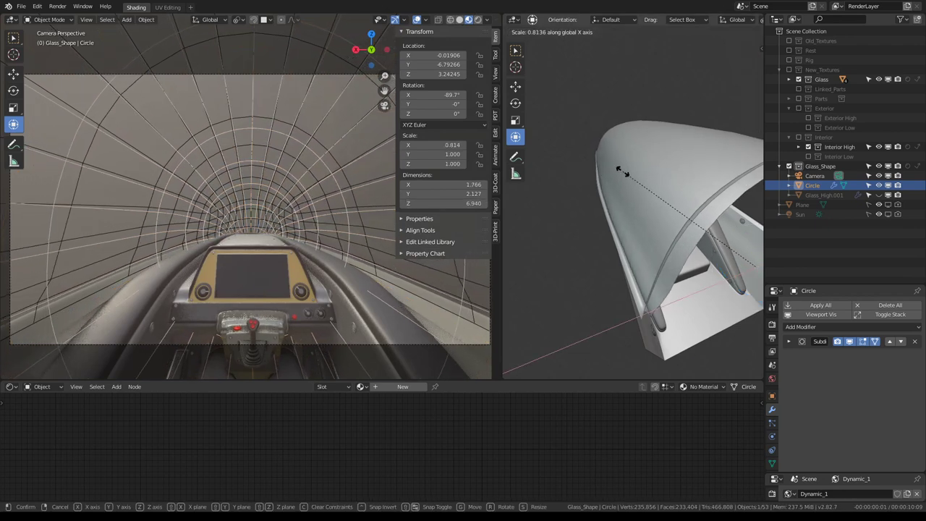
- Narrow the glass shape along X to a 0.911 scale
{"action": "key", "text": "Escape"}
{"action": "middle_click_drag", "start_coordinate": [583, 178], "coordinate": [635, 195]}
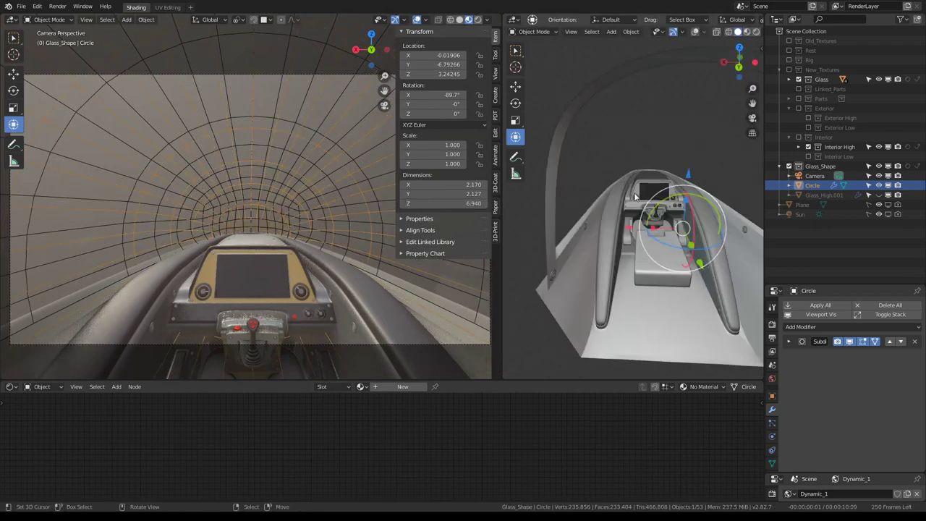
{"action": "left_click_drag", "start_coordinate": [653, 230], "coordinate": [679, 227]}
{"action": "right_click", "coordinate": [659, 227]}
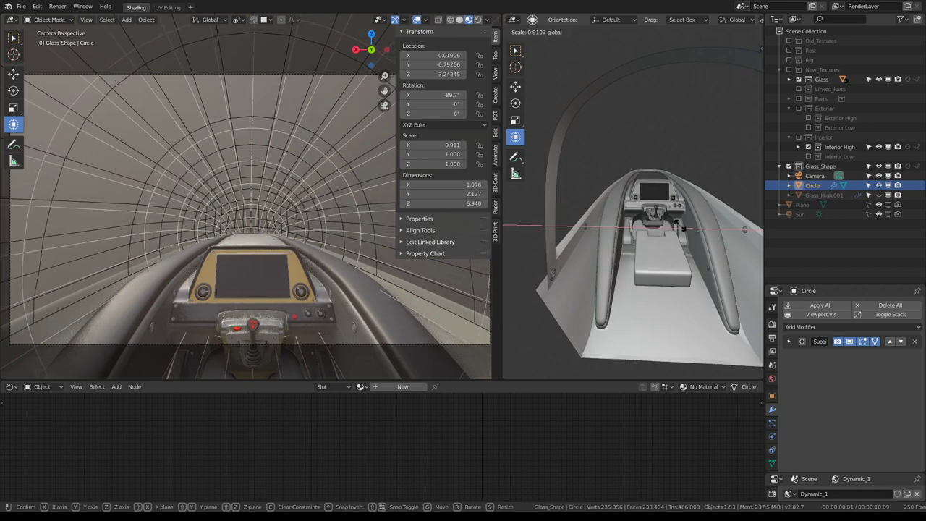
{"action": "left_click", "coordinate": [680, 227]}
- Show the right viewport in Material Preview and reset the glass shape's scale to 1
{"action": "middle_click_drag", "start_coordinate": [581, 193], "coordinate": [595, 120]}
{"action": "mouse_move", "coordinate": [712, 151]}
{"action": "middle_mouse_down"}
{"action": "mouse_move", "coordinate": [666, 171]}
{"action": "mouse_move", "coordinate": [708, 127]}
{"action": "mouse_move", "coordinate": [659, 152]}
{"action": "middle_mouse_up"}
{"action": "left_click", "coordinate": [745, 32]}
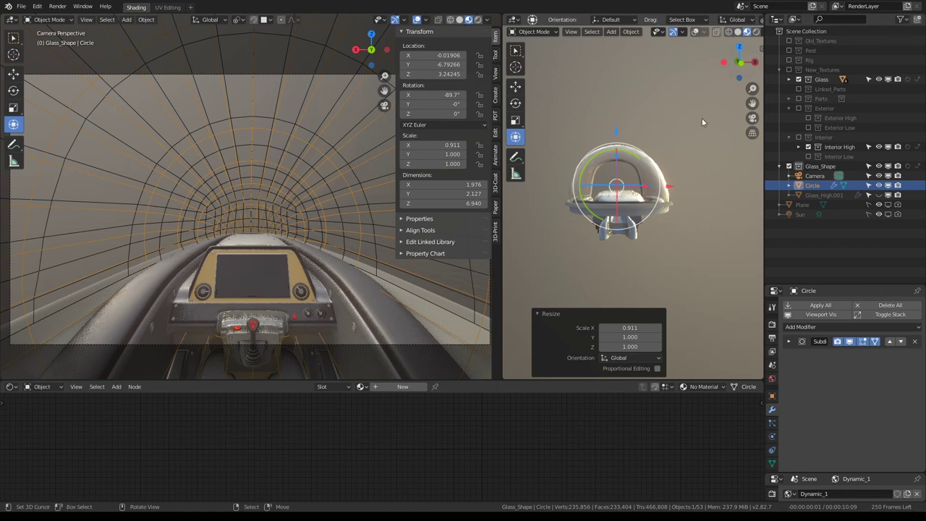
{"action": "key", "text": "alt+s"}
- Retry narrowing the Circle dome along X toward a 0.880 scale
{"action": "left_click_drag", "start_coordinate": [643, 188], "coordinate": [642, 185]}
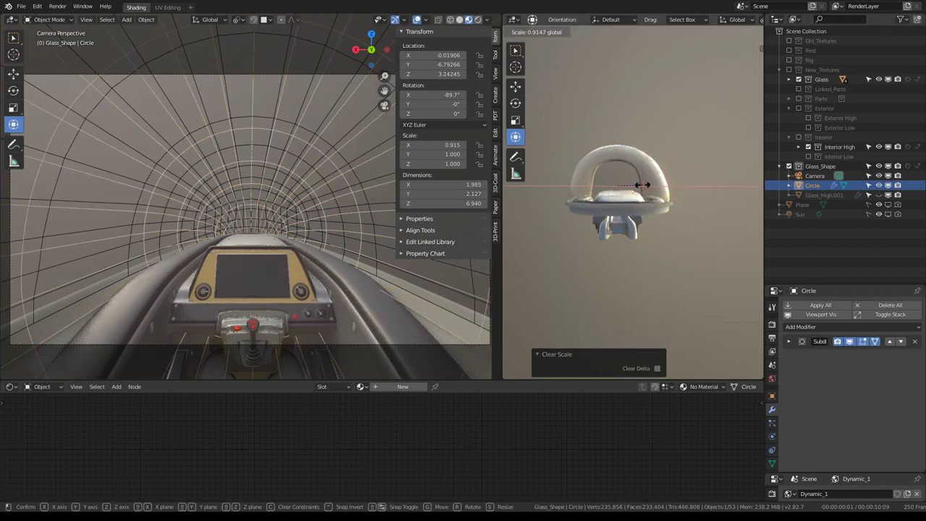
{"action": "right_click", "coordinate": [641, 185]}
{"action": "middle_click_drag", "start_coordinate": [641, 187], "coordinate": [647, 199]}
{"action": "scroll", "coordinate": [647, 199], "scroll_direction": "up", "scroll_amount": 2}
{"action": "mouse_move", "coordinate": [645, 185]}
{"action": "left_mouse_down"}
{"action": "mouse_move", "coordinate": [515, 180]}
{"action": "mouse_move", "coordinate": [716, 181]}
{"action": "left_mouse_up"}
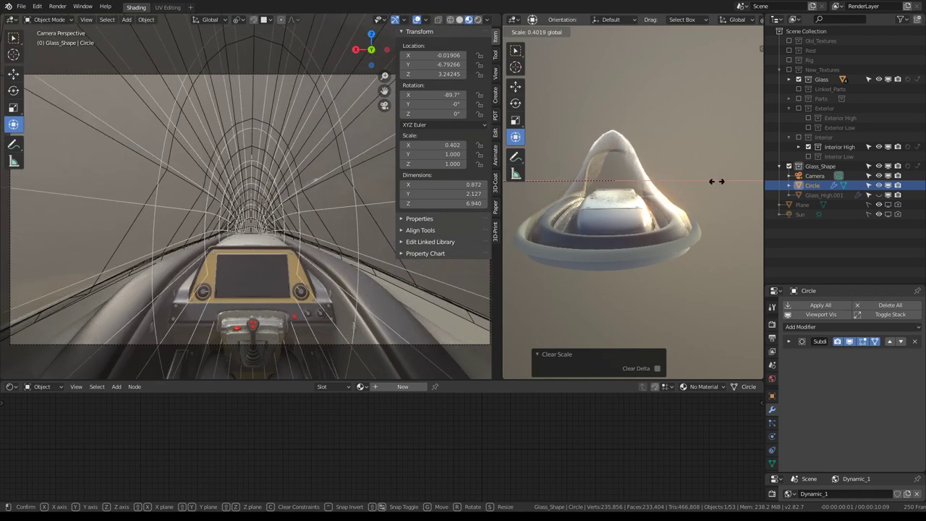
{"action": "left_click_drag", "start_coordinate": [719, 182], "coordinate": [575, 180]}
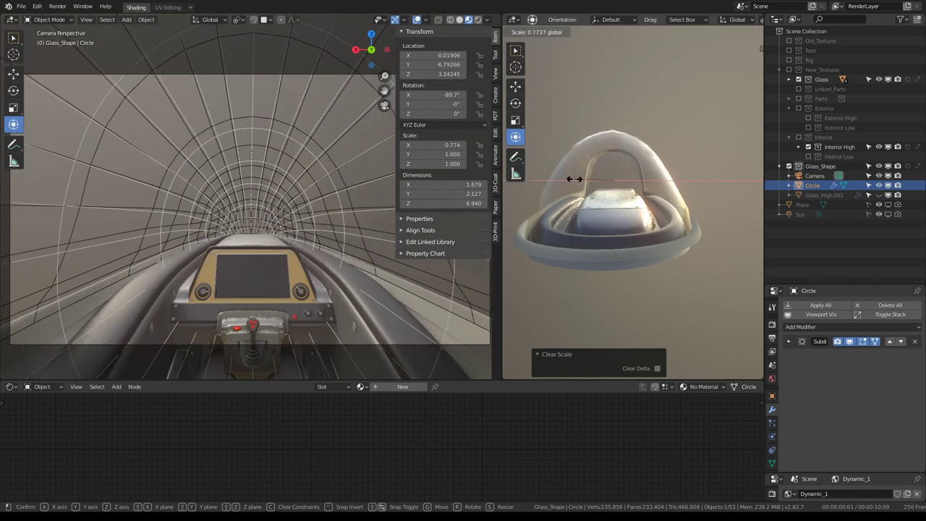
{"action": "key", "text": "Escape"}
{"action": "left_click_drag", "start_coordinate": [646, 184], "coordinate": [607, 185]}
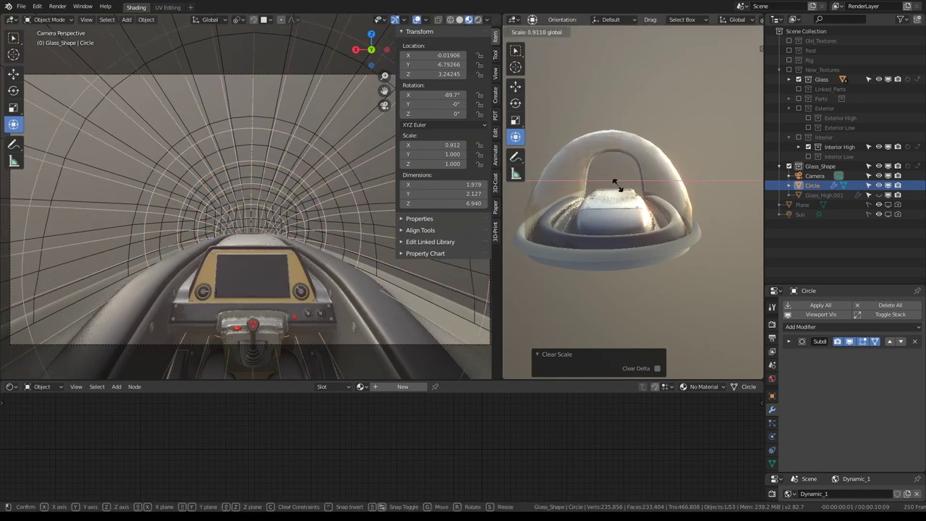
- Confirm the Circle's 0.880 X scale and frame it in the view
{"action": "left_click", "coordinate": [610, 184]}
{"action": "scroll", "coordinate": [88, 165], "scroll_direction": "down", "scroll_amount": 3}
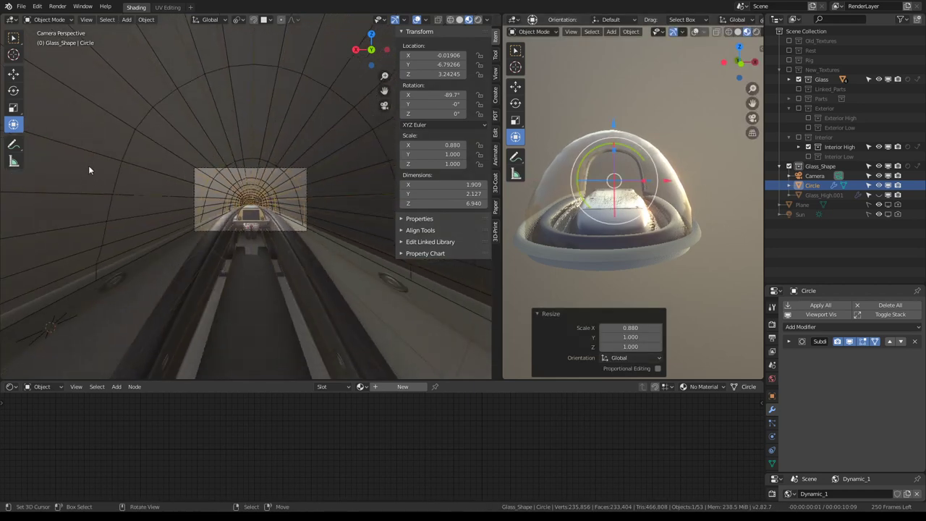
{"action": "middle_click_drag", "start_coordinate": [88, 165], "coordinate": [229, 182]}
{"action": "scroll", "coordinate": [654, 137], "scroll_direction": "down", "scroll_amount": 3}
{"action": "mouse_move", "coordinate": [655, 137]}
{"action": "middle_mouse_down"}
{"action": "mouse_move", "coordinate": [639, 163]}
{"action": "mouse_move", "coordinate": [609, 149]}
{"action": "mouse_move", "coordinate": [643, 184]}
{"action": "mouse_move", "coordinate": [590, 163]}
{"action": "mouse_move", "coordinate": [630, 154]}
{"action": "mouse_move", "coordinate": [623, 137]}
{"action": "mouse_move", "coordinate": [704, 149]}
{"action": "mouse_move", "coordinate": [647, 173]}
{"action": "mouse_move", "coordinate": [699, 174]}
{"action": "mouse_move", "coordinate": [680, 181]}
{"action": "middle_mouse_up"}
{"action": "scroll", "coordinate": [639, 163], "scroll_direction": "up", "scroll_amount": 3}
{"action": "scroll", "coordinate": [719, 165], "scroll_direction": "up", "scroll_amount": 3}
{"action": "scroll", "coordinate": [721, 160], "scroll_direction": "down", "scroll_amount": 3}
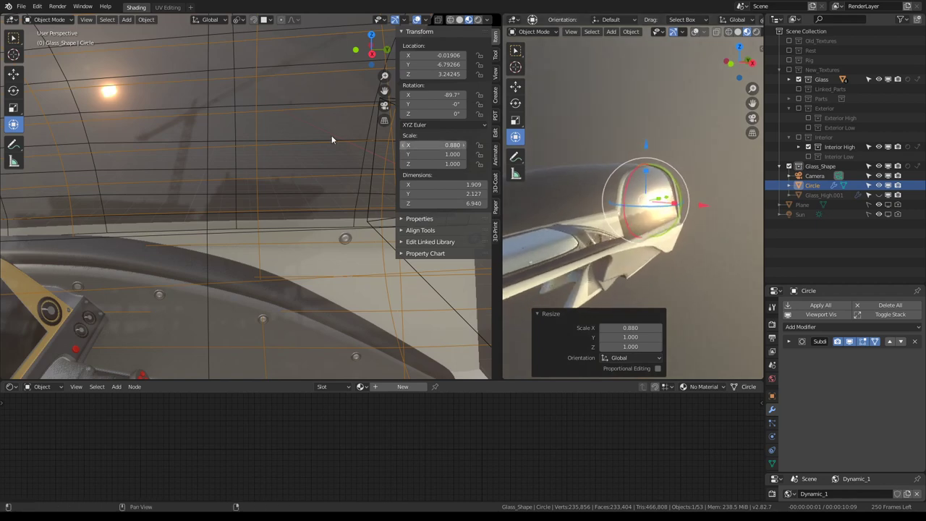
{"action": "key", "text": "KP_Decimal"}
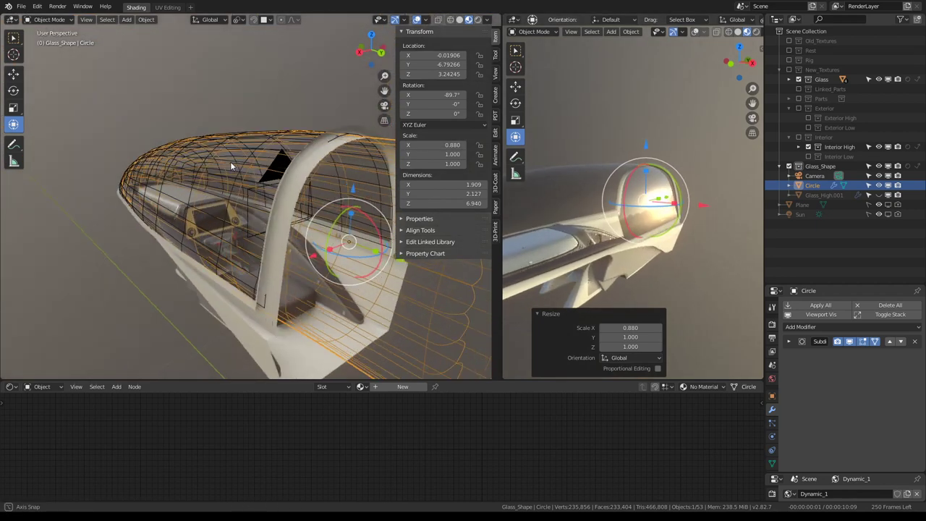
- Hide the Circle glass shape and center the view on the canopy frame
{"action": "key", "text": "Delete"}
{"action": "mouse_move", "coordinate": [234, 156]}
{"action": "middle_mouse_down"}
{"action": "mouse_move", "coordinate": [257, 198]}
{"action": "mouse_move", "coordinate": [230, 181]}
{"action": "mouse_move", "coordinate": [189, 187]}
{"action": "mouse_move", "coordinate": [210, 183]}
{"action": "mouse_move", "coordinate": [189, 204]}
{"action": "mouse_move", "coordinate": [194, 196]}
{"action": "mouse_move", "coordinate": [204, 205]}
{"action": "middle_mouse_up"}
{"action": "scroll", "coordinate": [210, 184], "scroll_direction": "down", "scroll_amount": 3}
{"action": "scroll", "coordinate": [193, 196], "scroll_direction": "up", "scroll_amount": 3}
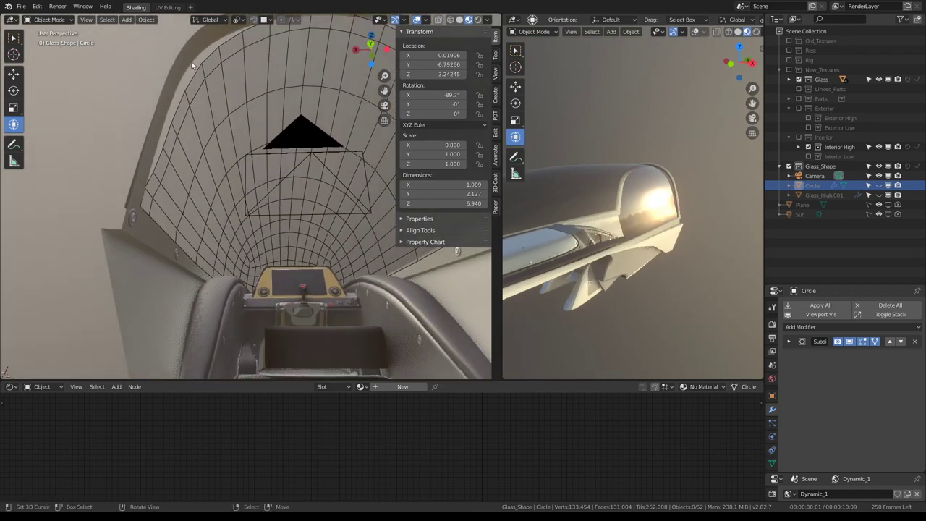
{"action": "middle_click_drag", "start_coordinate": [192, 65], "coordinate": [187, 105]}
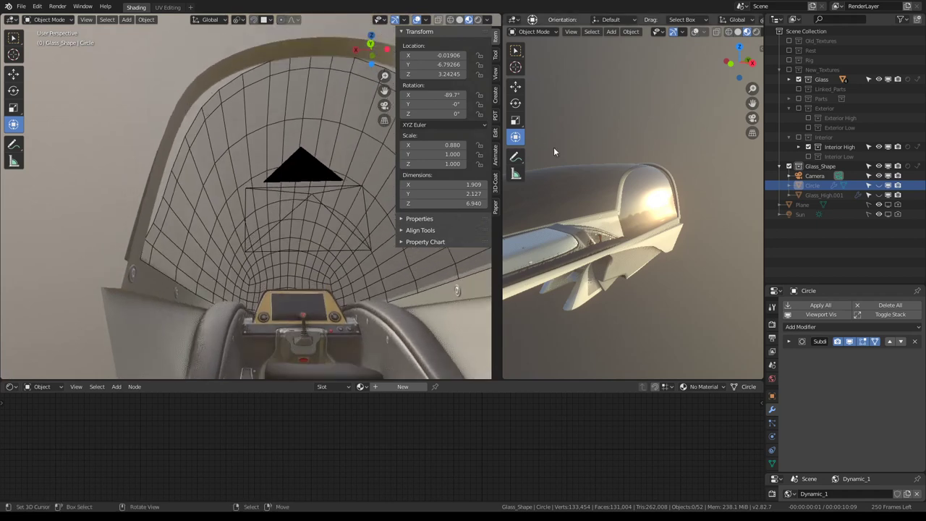
{"action": "middle_click_drag", "start_coordinate": [308, 109], "coordinate": [187, 117]}
- Toggle Edit Mode on the Jet.042 canopy frame and reveal the hidden glass objects
{"action": "left_click", "coordinate": [190, 122]}
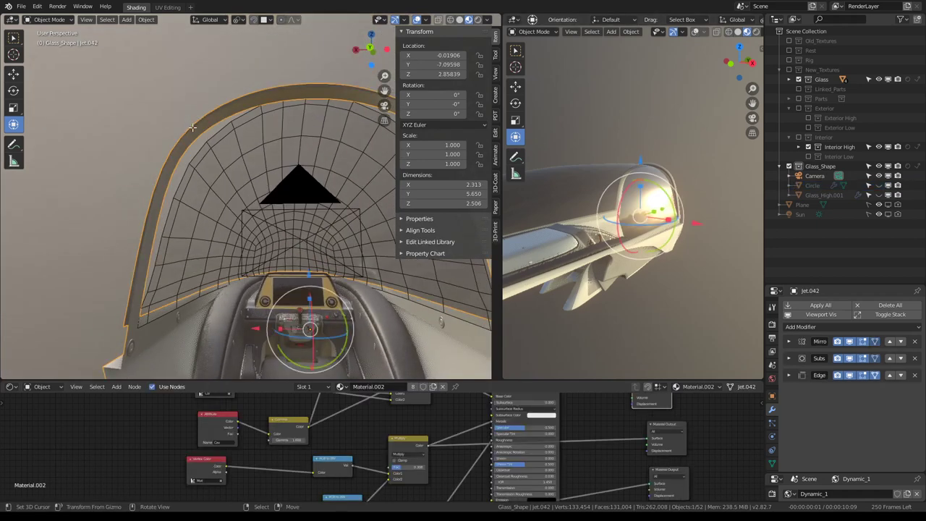
{"action": "key", "text": "Tab"}
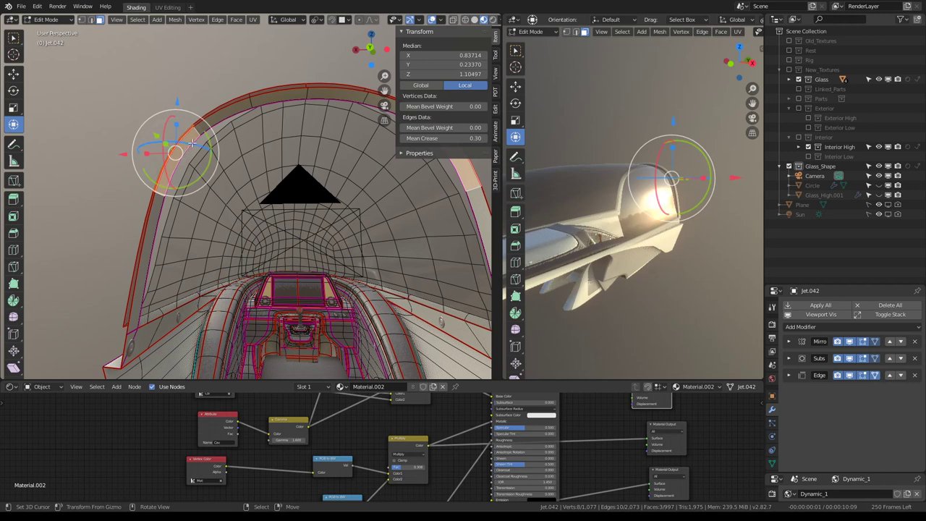
{"action": "mouse_move", "coordinate": [637, 217]}
{"action": "middle_mouse_down"}
{"action": "mouse_move", "coordinate": [571, 186]}
{"action": "mouse_move", "coordinate": [724, 171]}
{"action": "middle_mouse_up"}
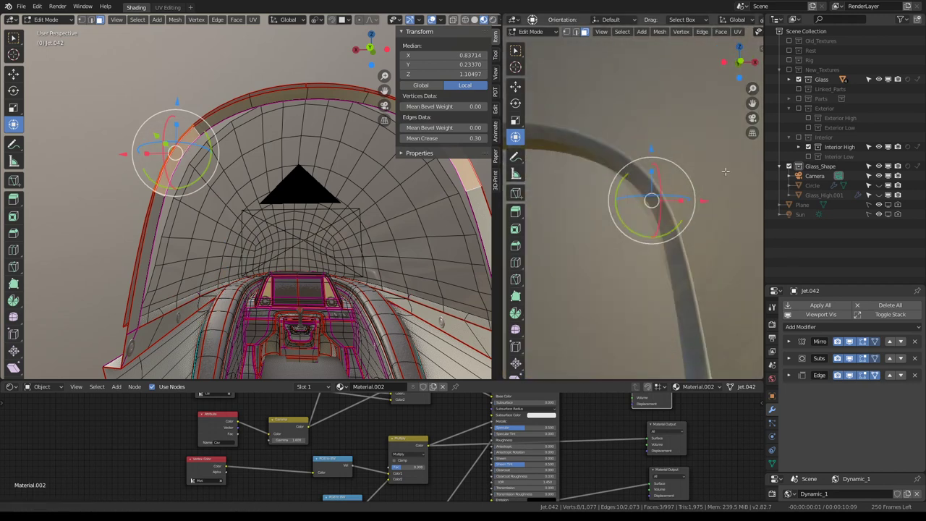
{"action": "middle_click_drag", "start_coordinate": [699, 209], "coordinate": [670, 159]}
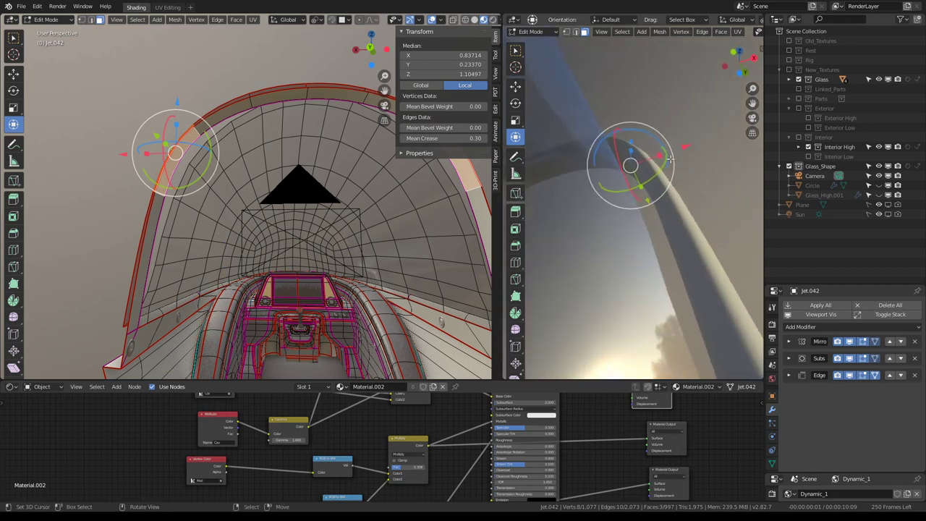
{"action": "key", "text": "Home"}
{"action": "key", "text": "Tab"}
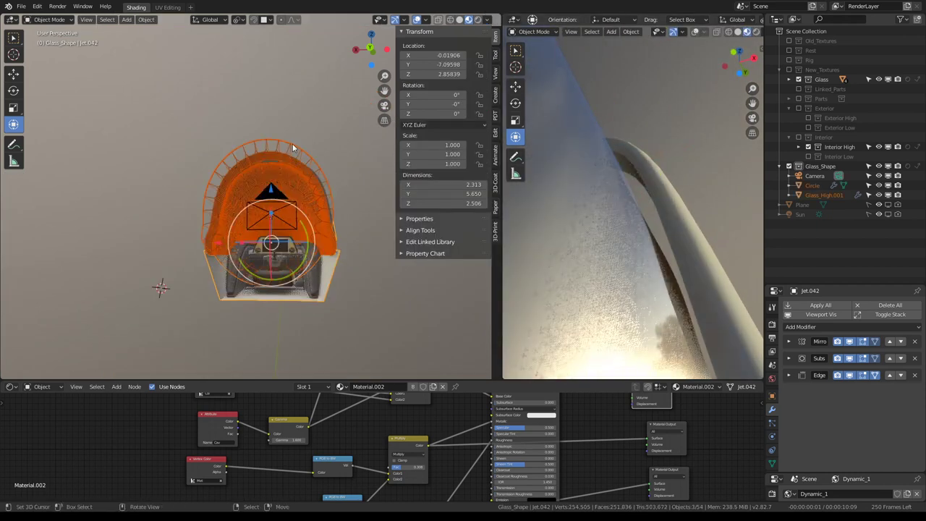
- Widen the Circle slightly to a 0.917 X scale, with the glass shell following
{"action": "left_click", "coordinate": [292, 143]}
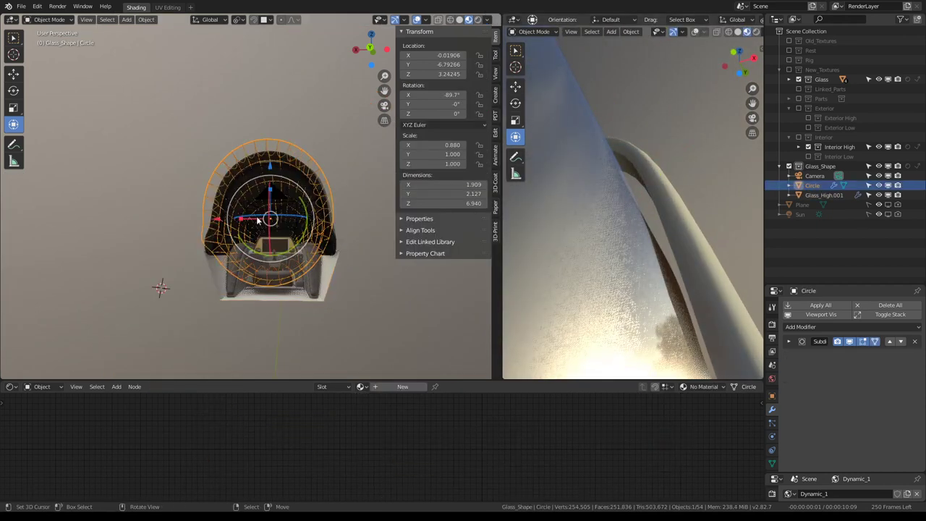
{"action": "left_click_drag", "start_coordinate": [241, 222], "coordinate": [239, 222]}
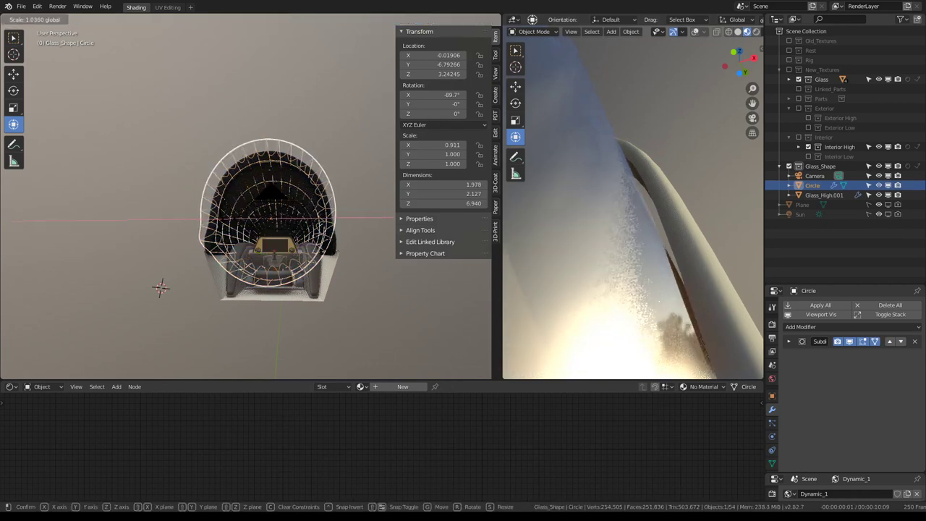
{"action": "left_click", "coordinate": [207, 75]}
{"action": "mouse_move", "coordinate": [206, 75]}
{"action": "middle_mouse_down"}
{"action": "mouse_move", "coordinate": [216, 109]}
{"action": "mouse_move", "coordinate": [244, 114]}
{"action": "middle_mouse_up"}
{"action": "mouse_move", "coordinate": [680, 130]}
{"action": "middle_mouse_down"}
{"action": "mouse_move", "coordinate": [642, 191]}
{"action": "mouse_move", "coordinate": [578, 156]}
{"action": "mouse_move", "coordinate": [657, 187]}
{"action": "mouse_move", "coordinate": [600, 145]}
{"action": "mouse_move", "coordinate": [613, 147]}
{"action": "mouse_move", "coordinate": [622, 166]}
{"action": "middle_mouse_up"}
{"action": "mouse_move", "coordinate": [304, 203]}
{"action": "middle_mouse_down"}
{"action": "mouse_move", "coordinate": [273, 190]}
{"action": "mouse_move", "coordinate": [304, 173]}
{"action": "middle_mouse_up"}
- Hide the Circle wire shape and the Glass_High.001 shell
{"action": "left_click", "coordinate": [305, 174]}
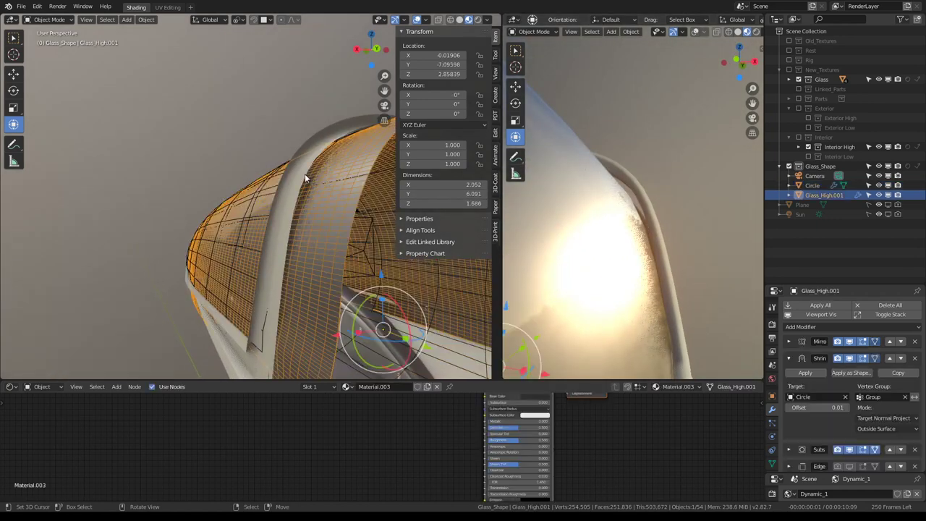
{"action": "middle_click_drag", "start_coordinate": [312, 140], "coordinate": [248, 133]}
{"action": "mouse_move", "coordinate": [248, 115]}
{"action": "middle_mouse_down"}
{"action": "mouse_move", "coordinate": [249, 154]}
{"action": "mouse_move", "coordinate": [319, 171]}
{"action": "mouse_move", "coordinate": [247, 156]}
{"action": "mouse_move", "coordinate": [359, 174]}
{"action": "middle_mouse_up"}
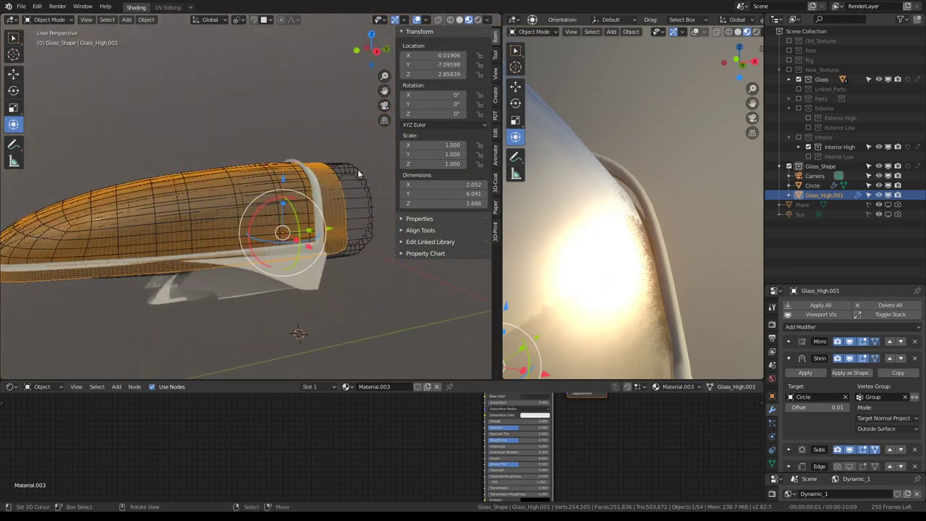
{"action": "left_click", "coordinate": [359, 174]}
{"action": "key", "text": "h"}
{"action": "left_click", "coordinate": [337, 183]}
{"action": "key", "text": "h"}
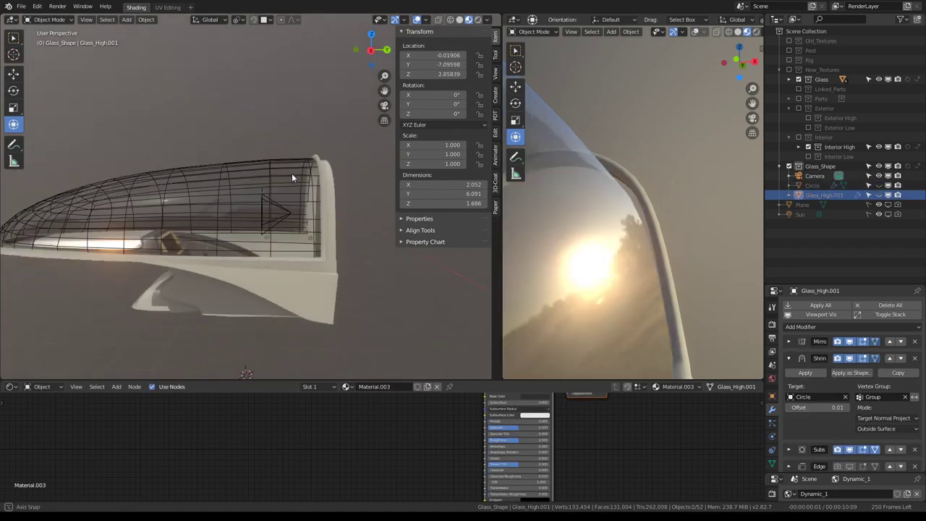
- Maximize the 3D view with Ctrl+Space to fill the window
{"action": "mouse_move", "coordinate": [291, 173]}
{"action": "middle_mouse_down"}
{"action": "mouse_move", "coordinate": [202, 157]}
{"action": "mouse_move", "coordinate": [228, 173]}
{"action": "mouse_move", "coordinate": [424, 214]}
{"action": "mouse_move", "coordinate": [415, 208]}
{"action": "middle_mouse_up"}
{"action": "key", "text": "ctrl+space"}
{"action": "scroll", "coordinate": [424, 202], "scroll_direction": "up", "scroll_amount": 3}
{"action": "scroll", "coordinate": [480, 208], "scroll_direction": "up", "scroll_amount": 2}
- In Jet.042's Edit Mode, shift the selected rail edges and faces along X
{"action": "mouse_move", "coordinate": [480, 208]}
{"action": "middle_mouse_down"}
{"action": "mouse_move", "coordinate": [426, 212]}
{"action": "mouse_move", "coordinate": [404, 225]}
{"action": "mouse_move", "coordinate": [485, 251]}
{"action": "middle_mouse_up"}
{"action": "left_click", "coordinate": [426, 212]}
{"action": "key", "text": "Tab"}
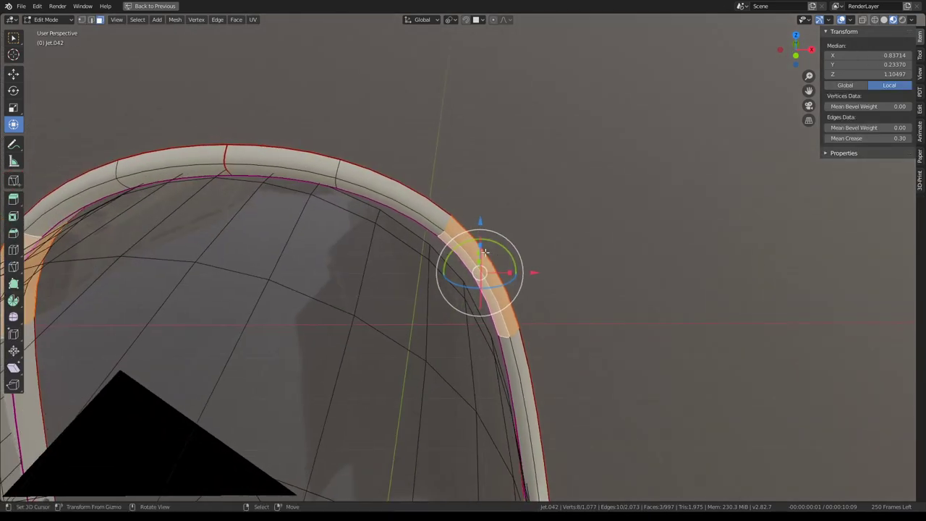
{"action": "key", "text": "g"}
{"action": "key", "text": "x"}
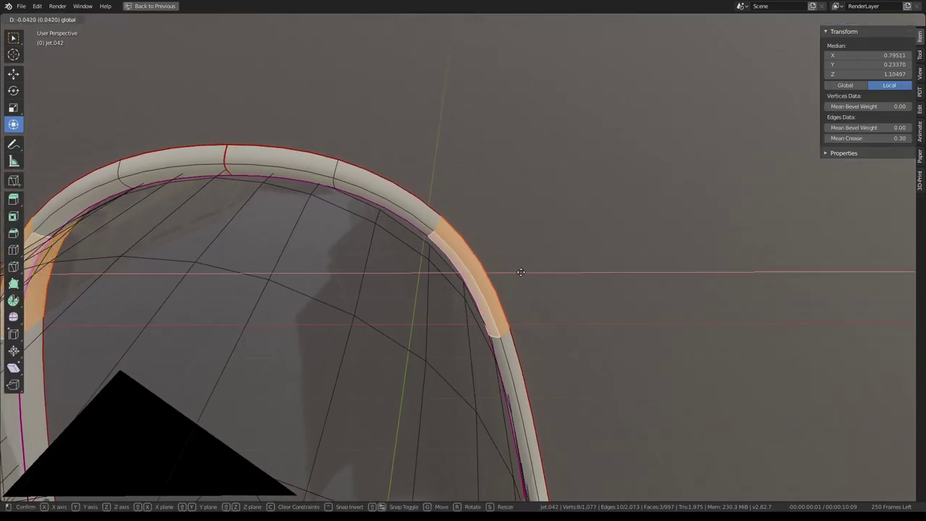
{"action": "left_click", "coordinate": [515, 272]}
{"action": "mouse_move", "coordinate": [517, 271]}
{"action": "middle_mouse_down"}
{"action": "mouse_move", "coordinate": [533, 232]}
{"action": "mouse_move", "coordinate": [520, 223]}
{"action": "mouse_move", "coordinate": [536, 231]}
{"action": "mouse_move", "coordinate": [539, 143]}
{"action": "middle_mouse_up"}
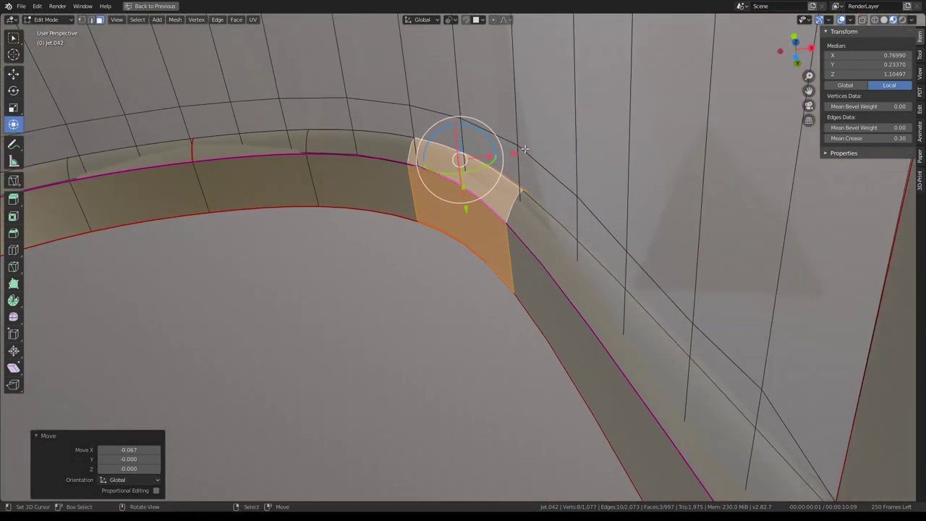
{"action": "key", "text": "g"}
{"action": "key", "text": "x"}
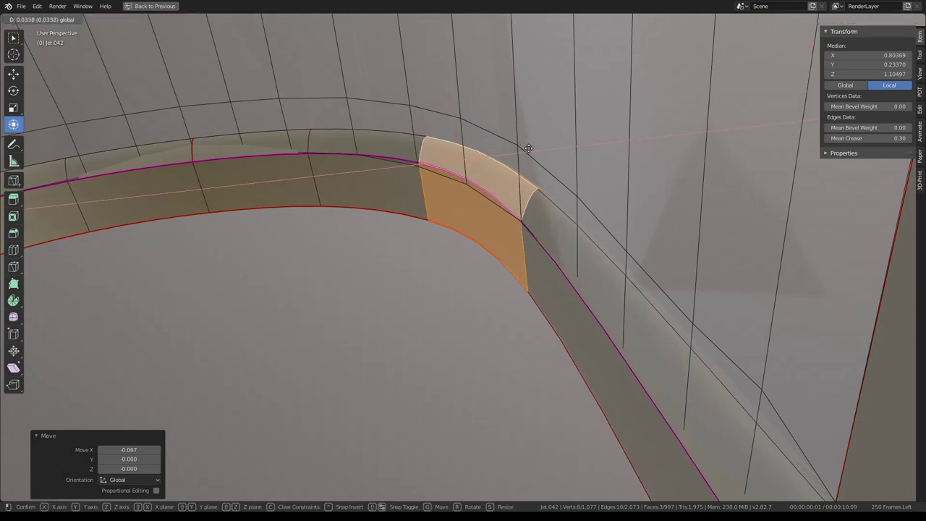
{"action": "left_click", "coordinate": [529, 148]}
- Switch to edge select and lower the top rail edge loop along Z, then fine-tune it
{"action": "left_click", "coordinate": [421, 147], "text": "alt"}
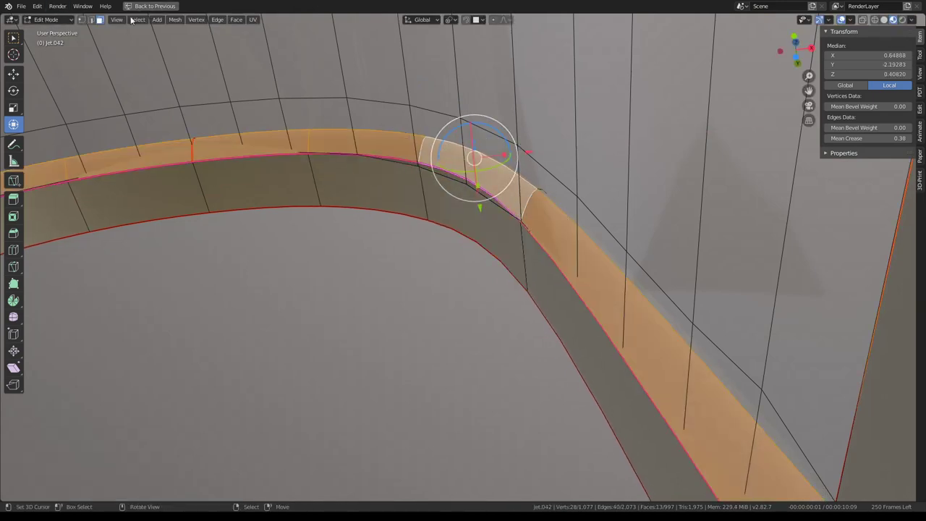
{"action": "left_click", "coordinate": [95, 21]}
{"action": "left_click", "coordinate": [433, 145], "text": "alt"}
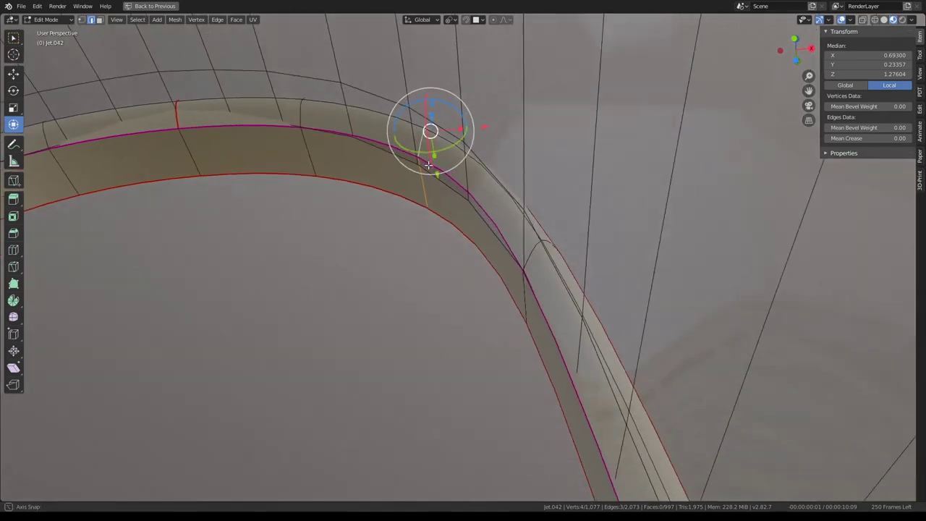
{"action": "mouse_move", "coordinate": [433, 145]}
{"action": "middle_mouse_down"}
{"action": "mouse_move", "coordinate": [431, 188]}
{"action": "mouse_move", "coordinate": [434, 94]}
{"action": "mouse_move", "coordinate": [438, 132]}
{"action": "middle_mouse_up"}
{"action": "key", "text": "g"}
{"action": "key", "text": "z"}
{"action": "left_click", "coordinate": [428, 104]}
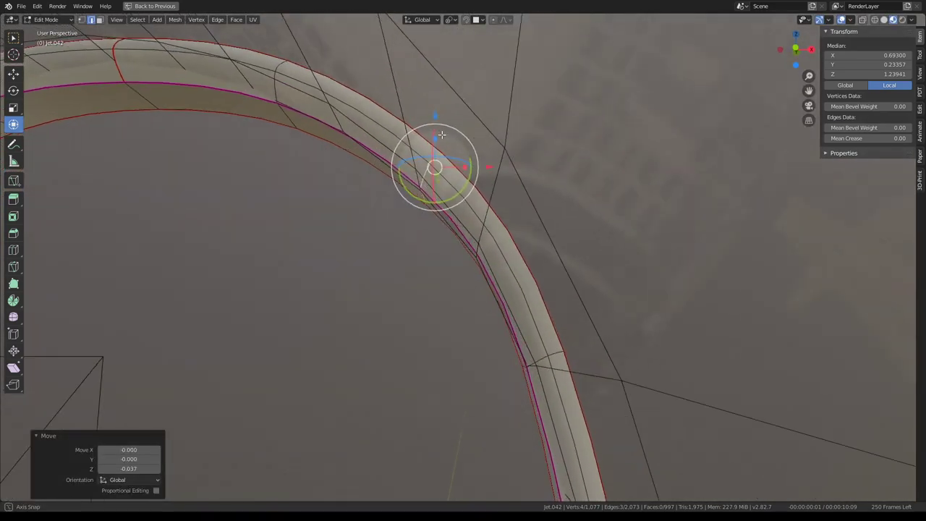
{"action": "key", "text": "g"}
{"action": "key", "text": "z"}
{"action": "left_click", "coordinate": [432, 117]}
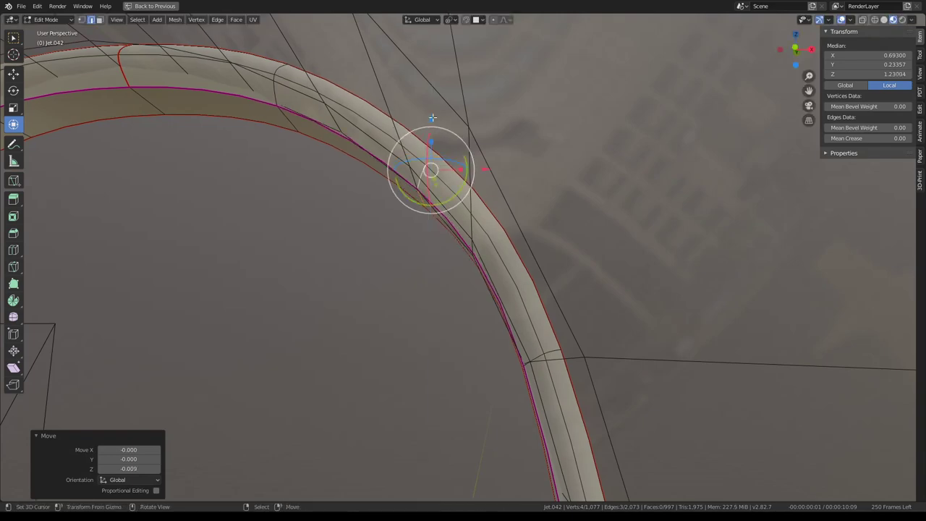
- Raise a short rail edge 0.035 on Z and return to Object Mode
{"action": "mouse_move", "coordinate": [463, 243]}
{"action": "middle_mouse_down"}
{"action": "mouse_move", "coordinate": [482, 217]}
{"action": "mouse_move", "coordinate": [470, 259]}
{"action": "mouse_move", "coordinate": [465, 248]}
{"action": "middle_mouse_up"}
{"action": "left_click", "coordinate": [482, 217]}
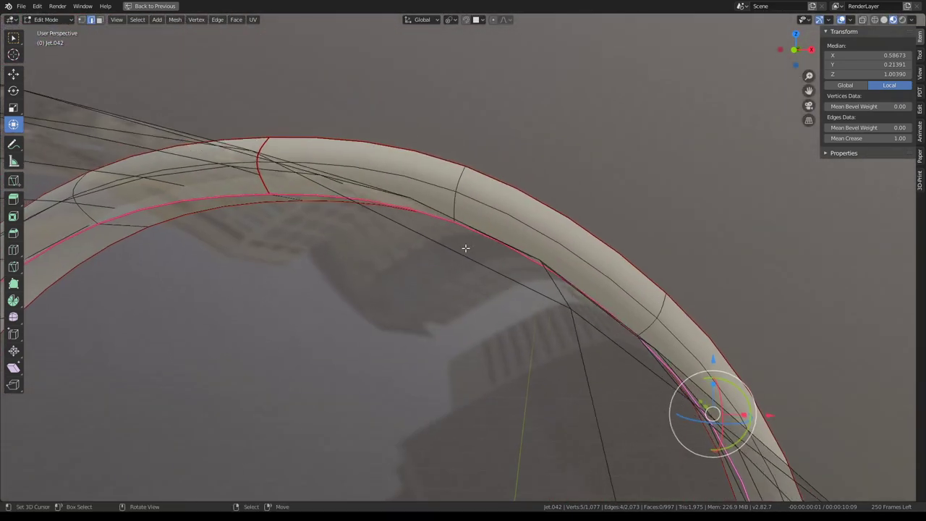
{"action": "middle_click_drag", "start_coordinate": [458, 195], "coordinate": [439, 192]}
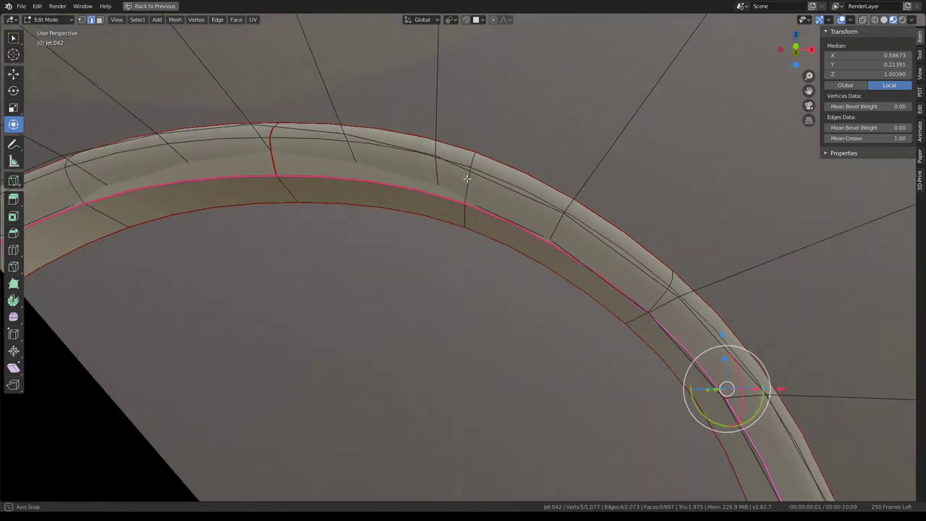
{"action": "left_click", "coordinate": [279, 171], "text": "alt"}
{"action": "left_click_drag", "start_coordinate": [274, 99], "coordinate": [279, 74]}
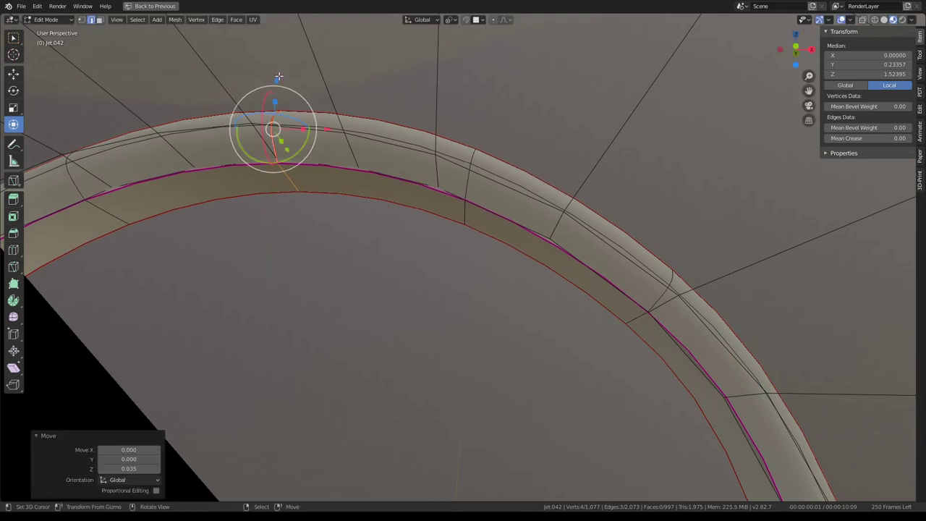
{"action": "middle_click_drag", "start_coordinate": [279, 74], "coordinate": [304, 80]}
{"action": "key", "text": "Tab"}
{"action": "mouse_move", "coordinate": [507, 174]}
{"action": "middle_mouse_down"}
{"action": "mouse_move", "coordinate": [423, 176]}
{"action": "mouse_move", "coordinate": [453, 180]}
{"action": "mouse_move", "coordinate": [475, 162]}
{"action": "middle_mouse_up"}
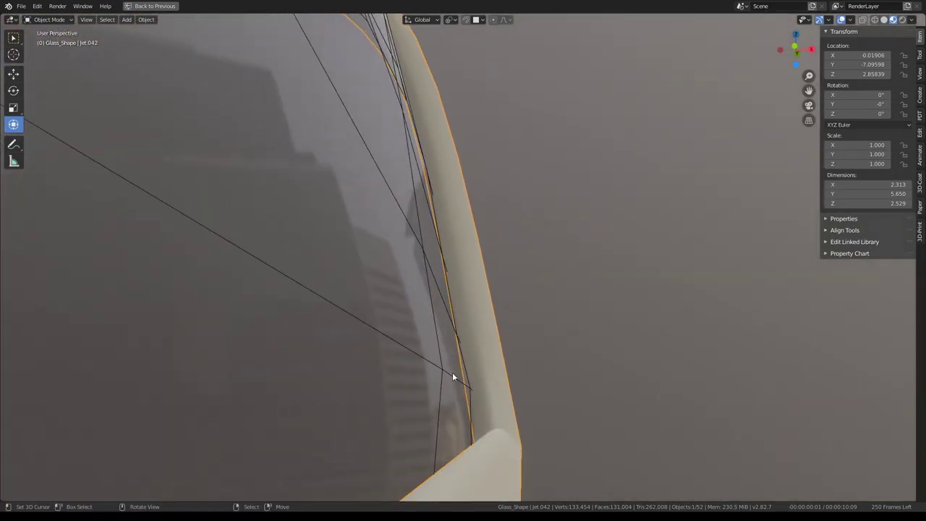
- Select Glass_High in Edit Mode and try edges near the frame corner, cancelling a trial move
{"action": "left_click", "coordinate": [445, 389]}
{"action": "key", "text": "Tab"}
{"action": "left_click", "coordinate": [472, 389]}
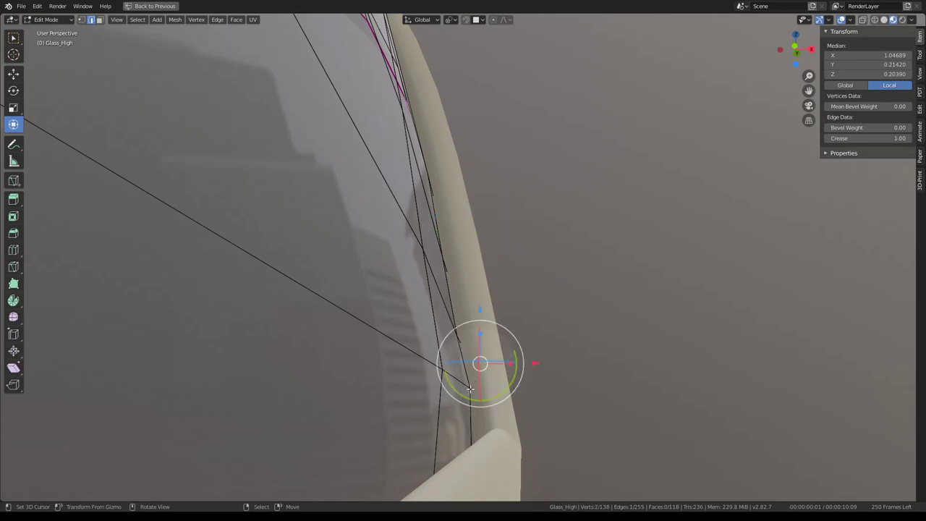
{"action": "left_click", "coordinate": [453, 381]}
{"action": "middle_click_drag", "start_coordinate": [496, 356], "coordinate": [385, 381]}
{"action": "left_click", "coordinate": [384, 381]}
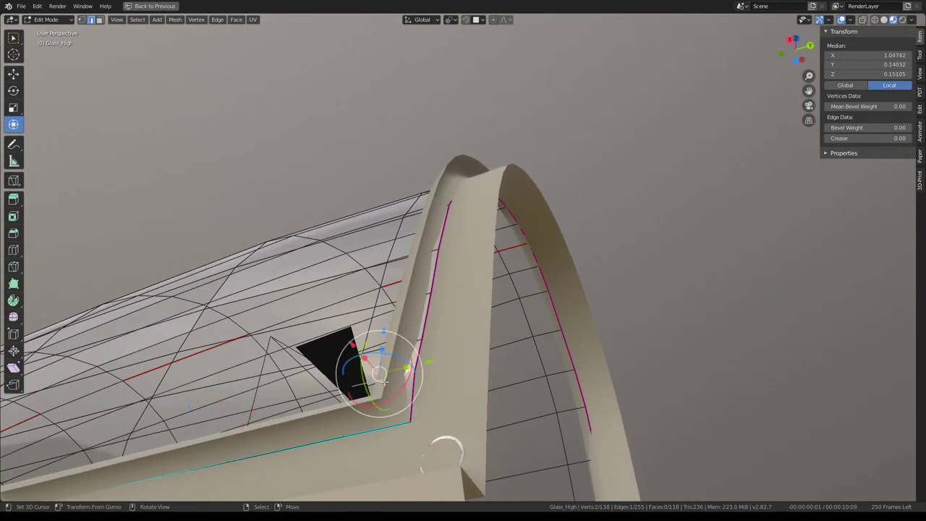
{"action": "left_click_drag", "start_coordinate": [355, 335], "coordinate": [356, 343]}
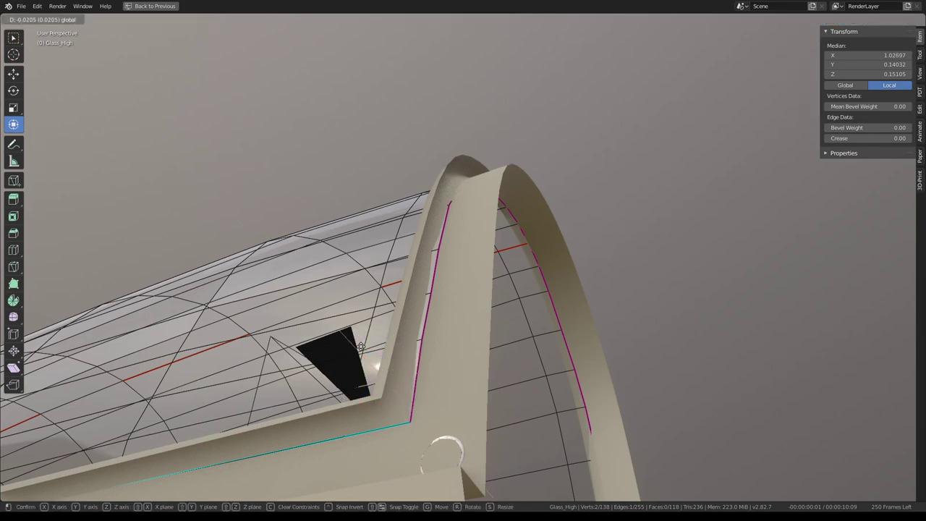
{"action": "right_click", "coordinate": [360, 347]}
- Edge-slide the canopy's lower edge loop toward the frame sill, to a median Z of 0.16167
{"action": "middle_click_drag", "start_coordinate": [360, 347], "coordinate": [396, 307]}
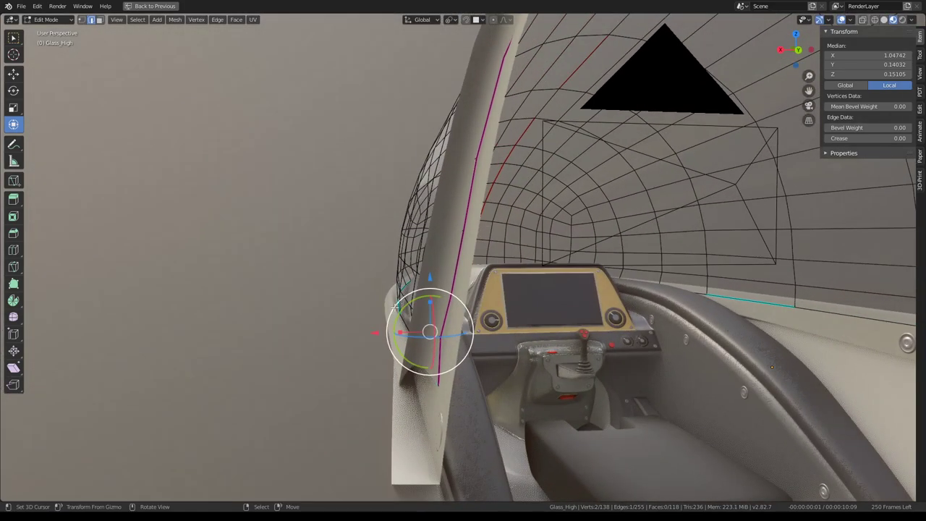
{"action": "mouse_move", "coordinate": [444, 360]}
{"action": "middle_mouse_down"}
{"action": "mouse_move", "coordinate": [383, 331]}
{"action": "mouse_move", "coordinate": [463, 334]}
{"action": "mouse_move", "coordinate": [299, 459]}
{"action": "mouse_move", "coordinate": [469, 304]}
{"action": "mouse_move", "coordinate": [448, 308]}
{"action": "middle_mouse_up"}
{"action": "left_click", "coordinate": [449, 308], "text": "alt"}
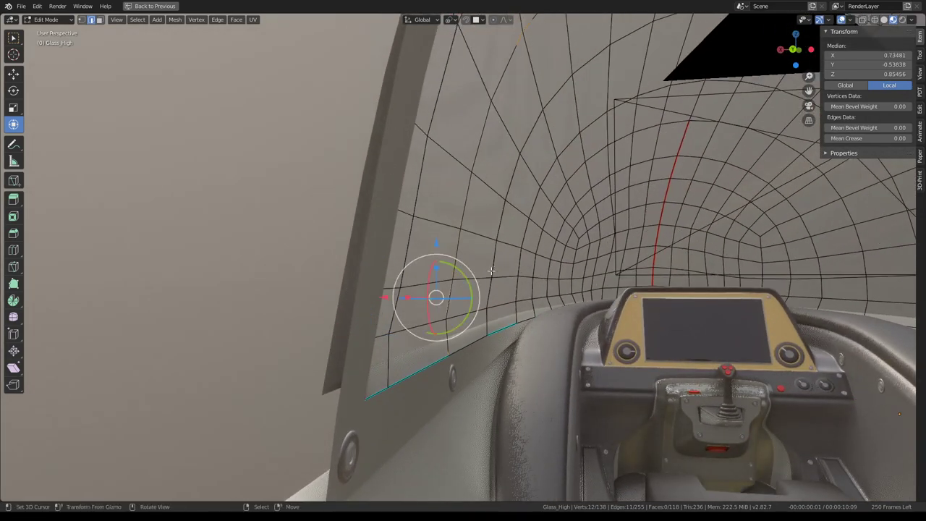
{"action": "key", "text": "g"}
{"action": "key", "text": "g"}
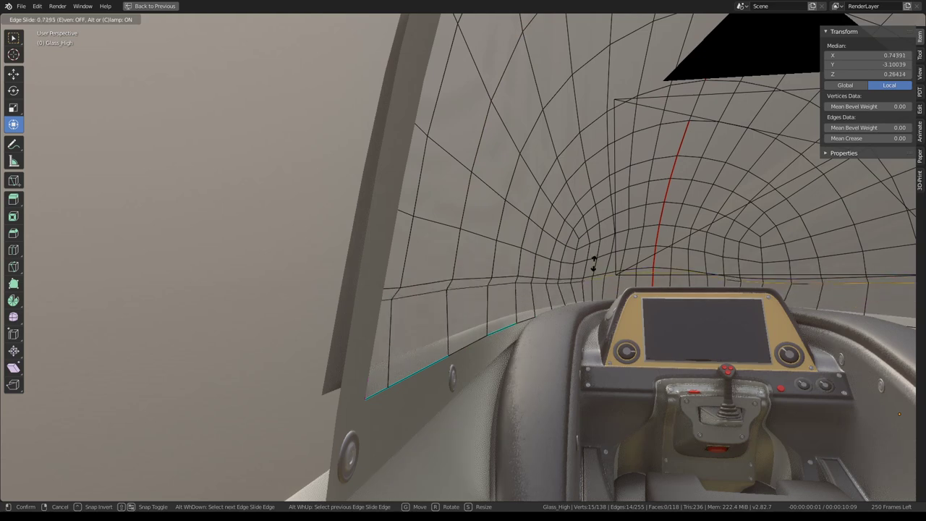
{"action": "left_click", "coordinate": [592, 282]}
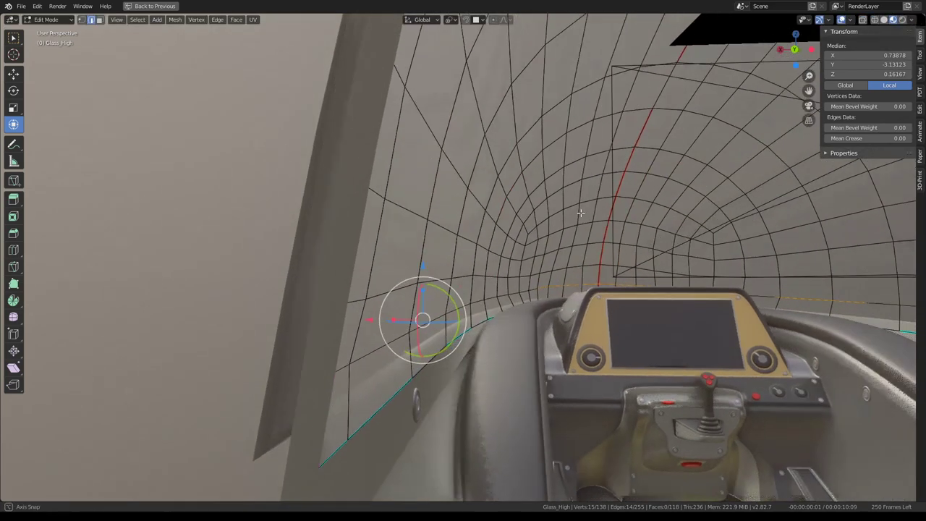
{"action": "middle_click_drag", "start_coordinate": [592, 282], "coordinate": [710, 209]}
{"action": "key", "text": "g"}
{"action": "key", "text": "g"}
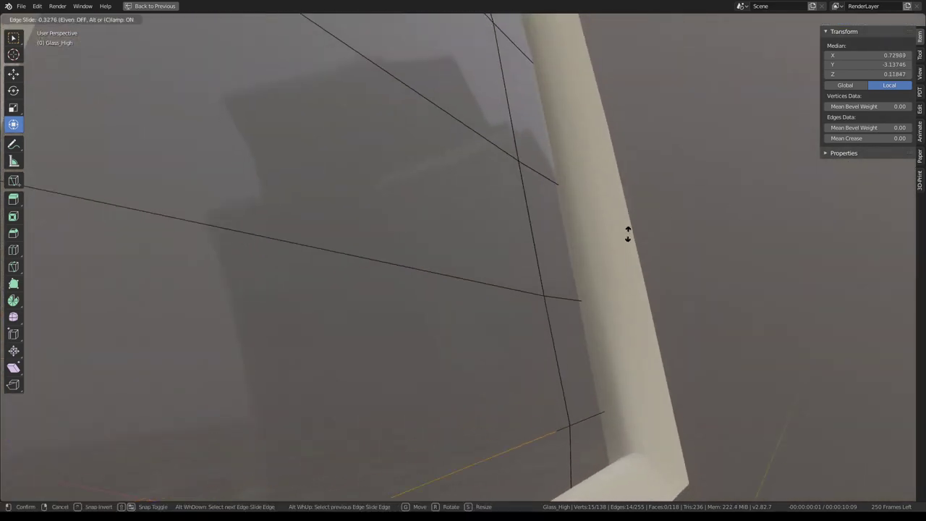
{"action": "left_click", "coordinate": [627, 271]}
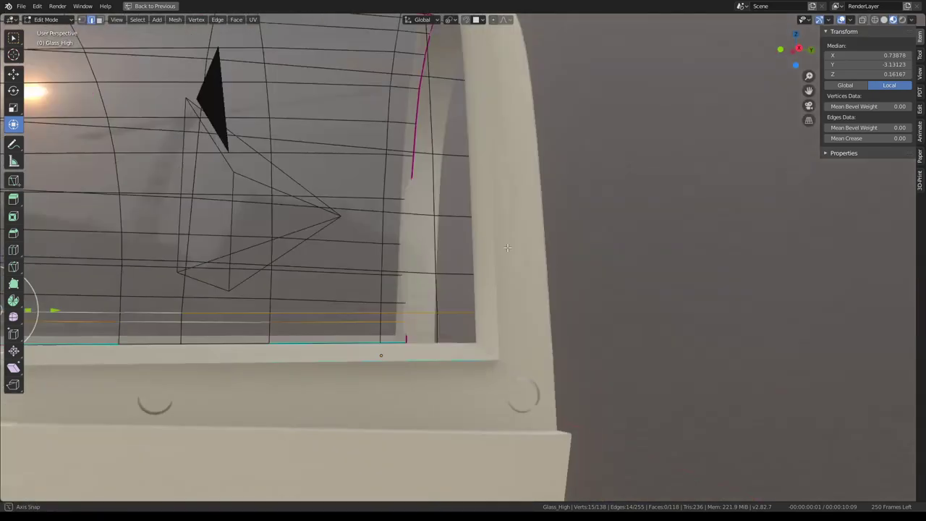
{"action": "middle_click_drag", "start_coordinate": [627, 271], "coordinate": [480, 224]}
- Slide the edge loops near the canopy front so they sit against the frame sill
{"action": "key", "text": "g"}
{"action": "key", "text": "g"}
{"action": "left_click", "coordinate": [248, 279]}
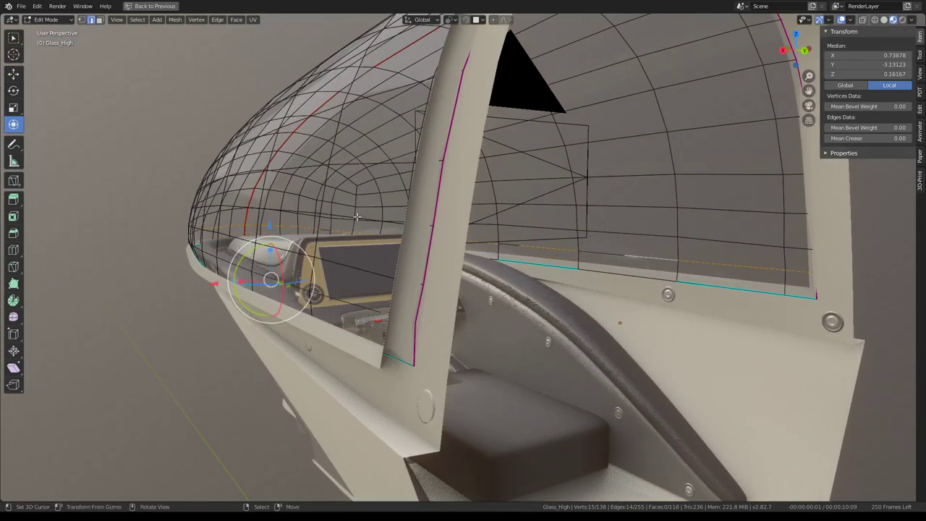
{"action": "middle_click_drag", "start_coordinate": [248, 279], "coordinate": [183, 230]}
{"action": "scroll", "coordinate": [183, 230], "scroll_direction": "down", "scroll_amount": 5}
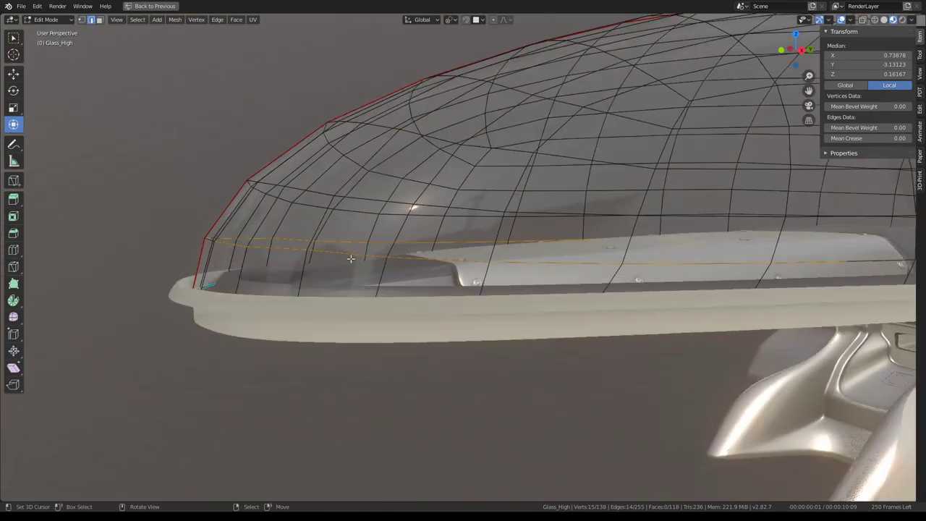
{"action": "scroll", "coordinate": [330, 202], "scroll_direction": "up", "scroll_amount": 5}
{"action": "scroll", "coordinate": [330, 203], "scroll_direction": "down", "scroll_amount": 5}
{"action": "scroll", "coordinate": [329, 201], "scroll_direction": "up", "scroll_amount": 5}
{"action": "scroll", "coordinate": [330, 202], "scroll_direction": "down", "scroll_amount": 5}
{"action": "key", "text": "g"}
{"action": "key", "text": "g"}
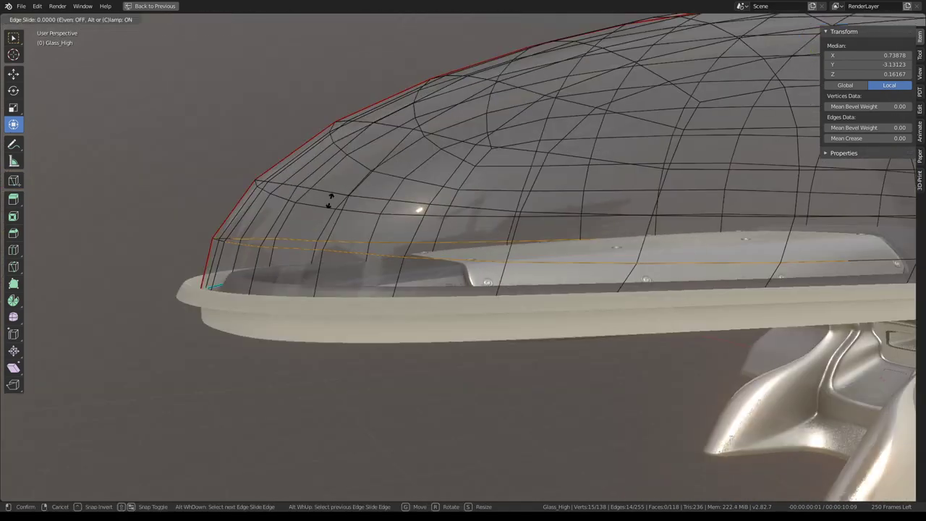
{"action": "left_click", "coordinate": [325, 211]}
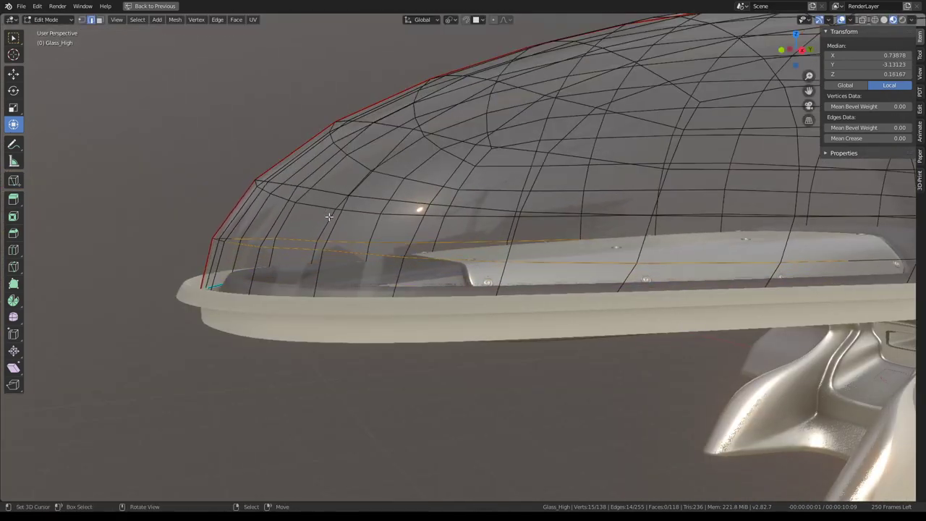
{"action": "mouse_move", "coordinate": [324, 212]}
{"action": "middle_mouse_down"}
{"action": "mouse_move", "coordinate": [473, 232]}
{"action": "mouse_move", "coordinate": [346, 246]}
{"action": "middle_mouse_up"}
{"action": "scroll", "coordinate": [472, 231], "scroll_direction": "up", "scroll_amount": 3}
{"action": "scroll", "coordinate": [472, 231], "scroll_direction": "down", "scroll_amount": 3}
{"action": "scroll", "coordinate": [346, 247], "scroll_direction": "up", "scroll_amount": 2}
{"action": "scroll", "coordinate": [346, 246], "scroll_direction": "up", "scroll_amount": 5}
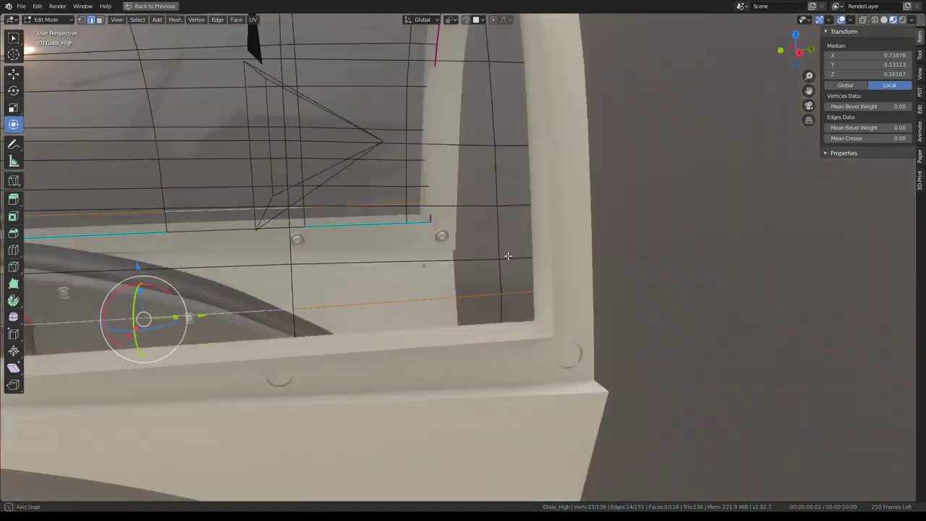
{"action": "mouse_move", "coordinate": [506, 254]}
{"action": "middle_mouse_down"}
{"action": "mouse_move", "coordinate": [587, 279]}
{"action": "mouse_move", "coordinate": [605, 271]}
{"action": "middle_mouse_up"}
- Try moving the single corner edge twice and cancel both moves, then bring up the interaction mode list
{"action": "left_click", "coordinate": [587, 279]}
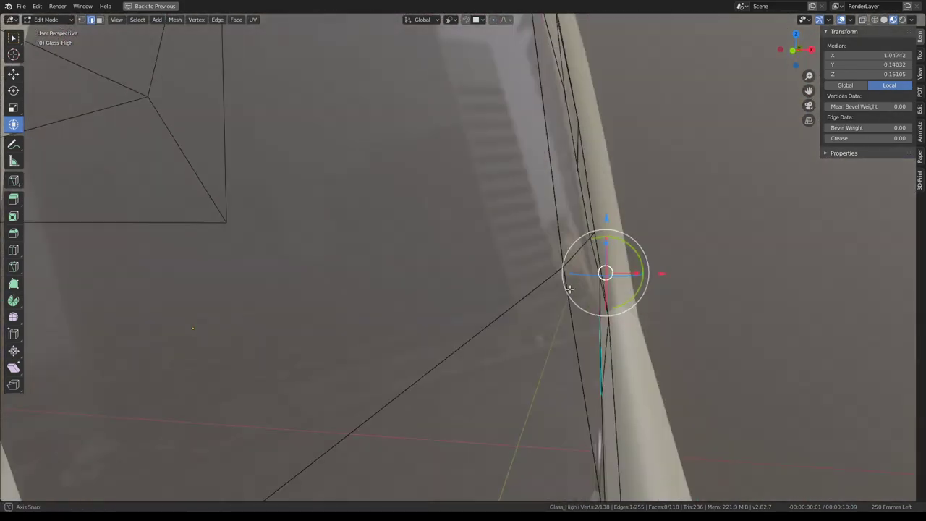
{"action": "key", "text": "g"}
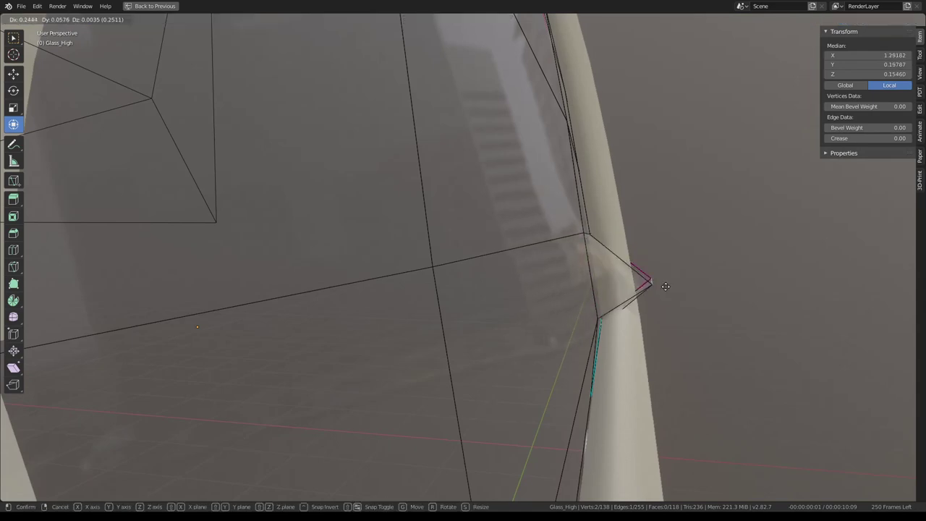
{"action": "right_click", "coordinate": [665, 287]}
{"action": "scroll", "coordinate": [558, 268], "scroll_direction": "down", "scroll_amount": 5}
{"action": "scroll", "coordinate": [558, 268], "scroll_direction": "down", "scroll_amount": 3}
{"action": "key", "text": "g"}
{"action": "right_click", "coordinate": [510, 286]}
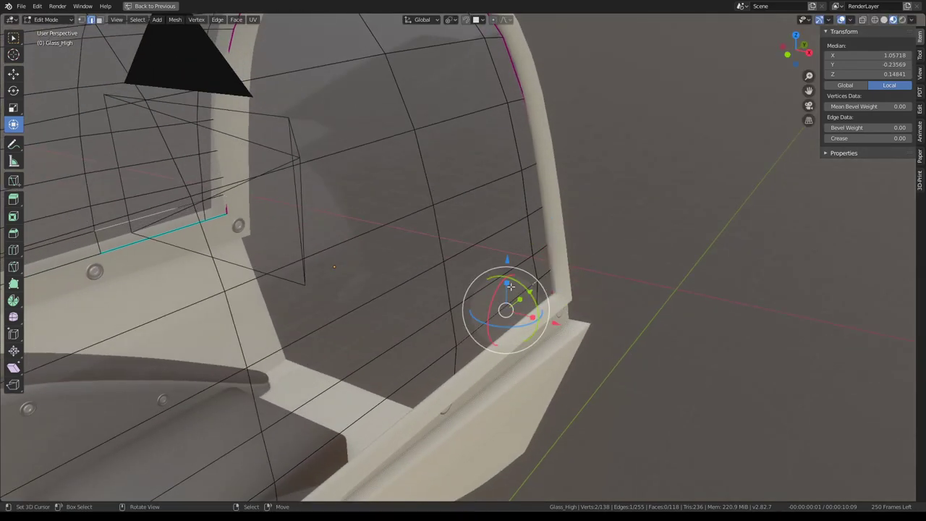
{"action": "middle_click_drag", "start_coordinate": [510, 286], "coordinate": [536, 220]}
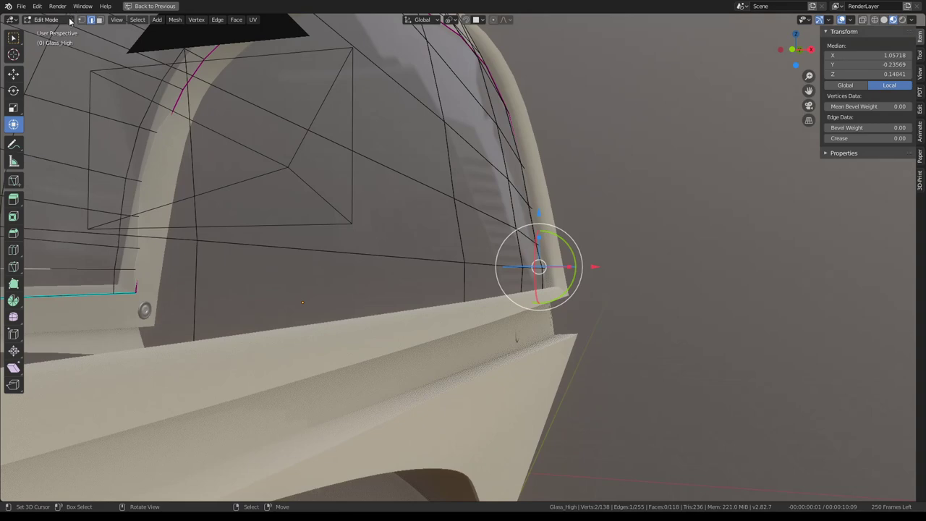
{"action": "left_click", "coordinate": [70, 21]}
- Switch Glass_High to Weight Paint with weight shading, showing Draw brush settings (weight 1.000, radius 86 px)
{"action": "left_click", "coordinate": [52, 73]}
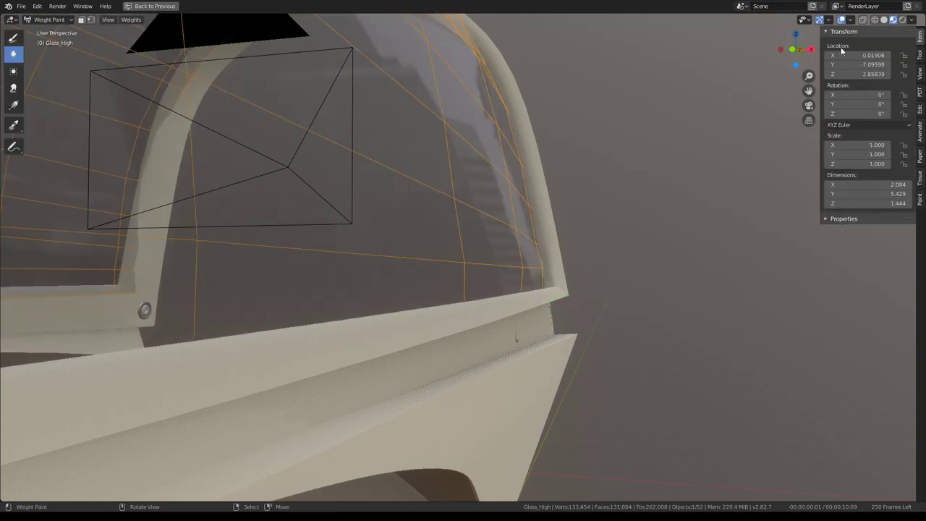
{"action": "left_click", "coordinate": [884, 20]}
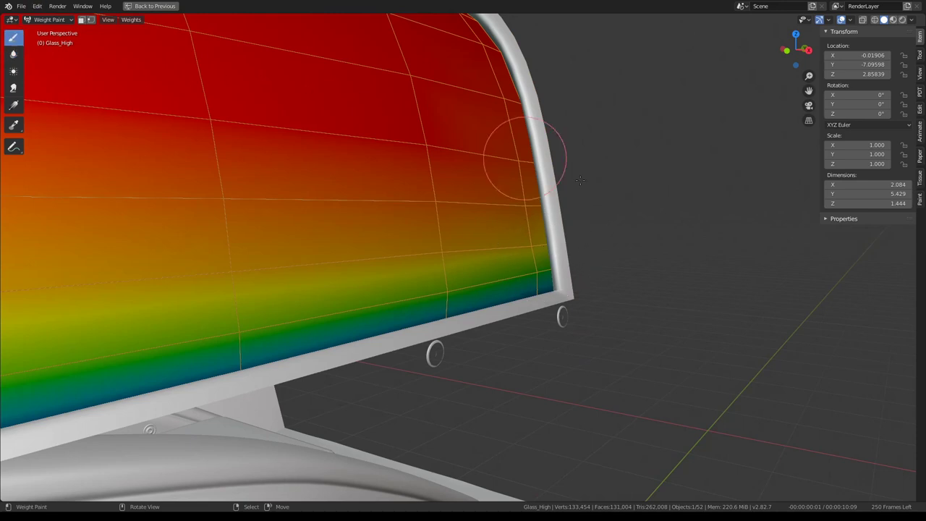
{"action": "middle_click_drag", "start_coordinate": [580, 181], "coordinate": [559, 230]}
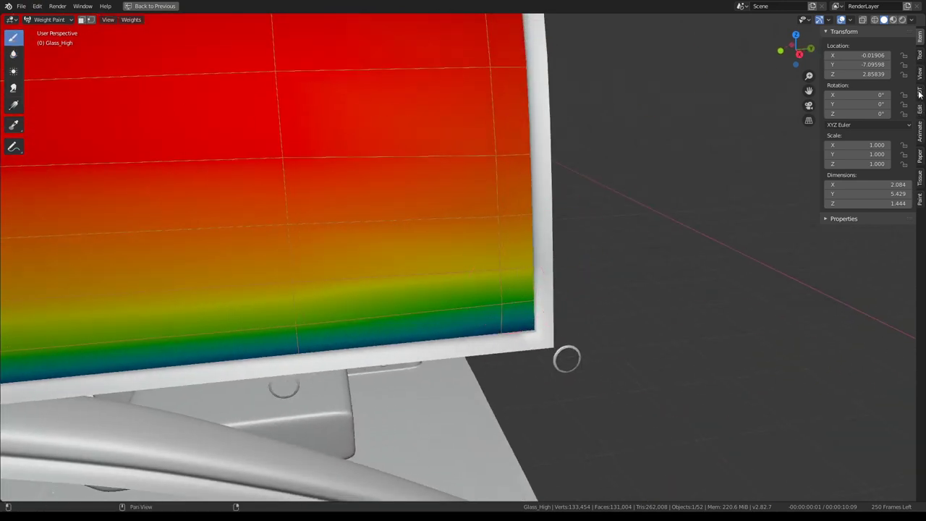
{"action": "left_click", "coordinate": [918, 56]}
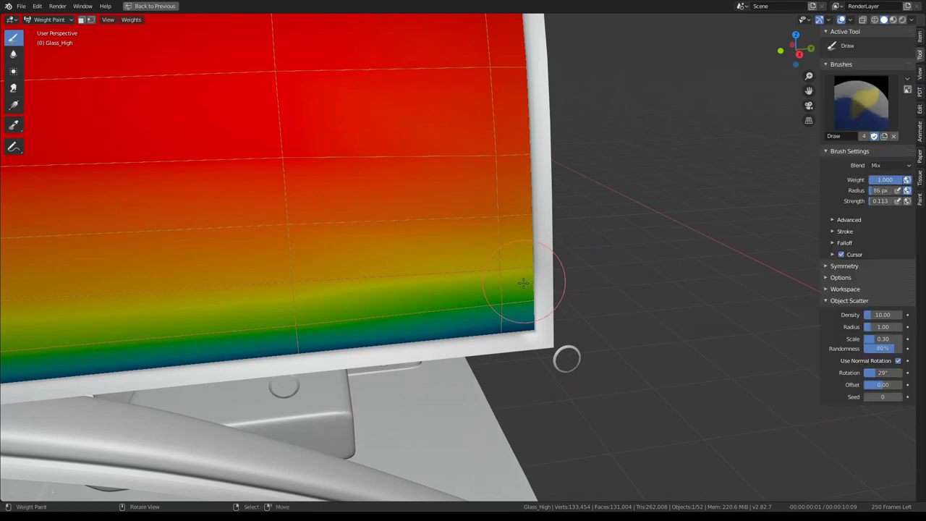
- Orbit and zoom around the canopy to inspect the weights, full on the dome and fading to zero at the frame
{"action": "middle_click_drag", "start_coordinate": [523, 282], "coordinate": [628, 297]}
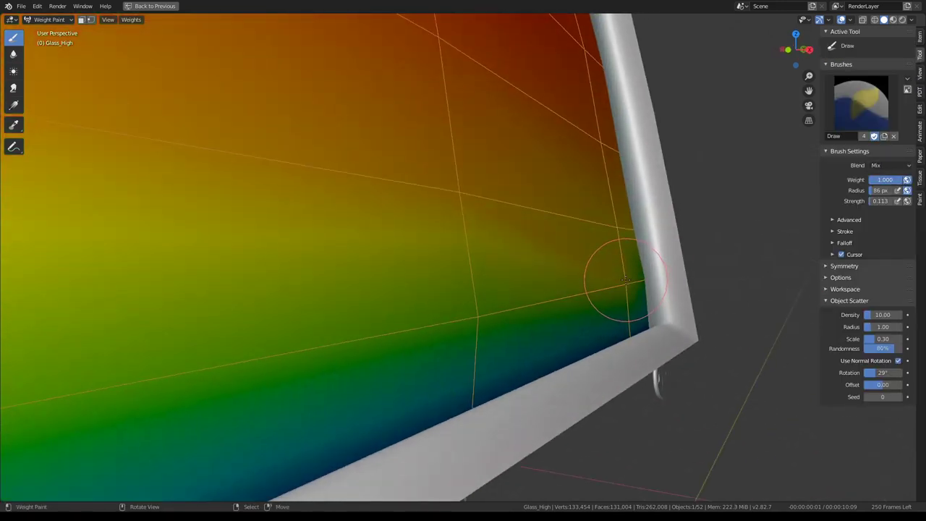
{"action": "mouse_move", "coordinate": [645, 275]}
{"action": "middle_mouse_down"}
{"action": "mouse_move", "coordinate": [458, 253]}
{"action": "mouse_move", "coordinate": [490, 255]}
{"action": "middle_mouse_up"}
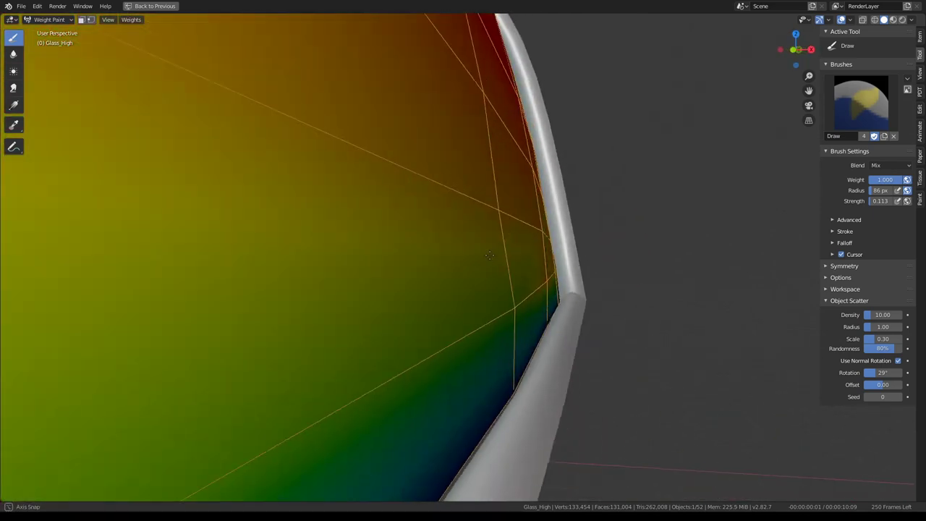
{"action": "scroll", "coordinate": [505, 306], "scroll_direction": "down", "scroll_amount": 5}
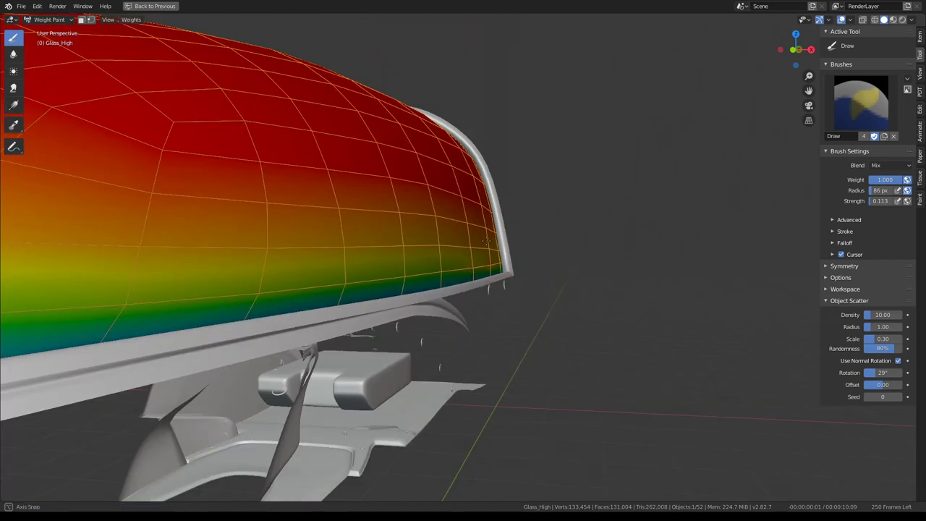
{"action": "mouse_move", "coordinate": [505, 305]}
{"action": "middle_mouse_down"}
{"action": "mouse_move", "coordinate": [434, 260]}
{"action": "mouse_move", "coordinate": [485, 264]}
{"action": "middle_mouse_up"}
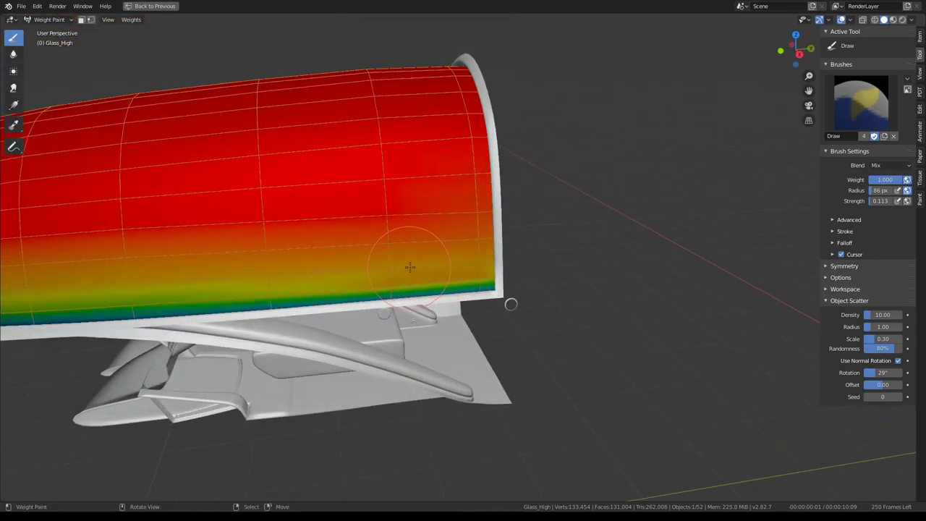
{"action": "mouse_move", "coordinate": [409, 267]}
{"action": "middle_mouse_down"}
{"action": "mouse_move", "coordinate": [387, 285]}
{"action": "mouse_move", "coordinate": [409, 264]}
{"action": "mouse_move", "coordinate": [437, 257]}
{"action": "mouse_move", "coordinate": [423, 248]}
{"action": "mouse_move", "coordinate": [471, 269]}
{"action": "middle_mouse_up"}
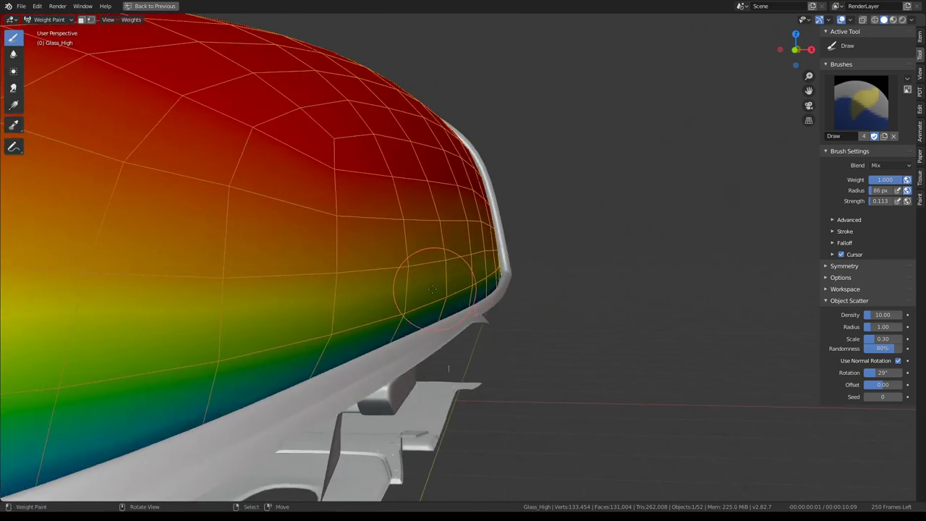
{"action": "scroll", "coordinate": [433, 293], "scroll_direction": "down", "scroll_amount": 5}
{"action": "middle_click_drag", "start_coordinate": [432, 292], "coordinate": [199, 262]}
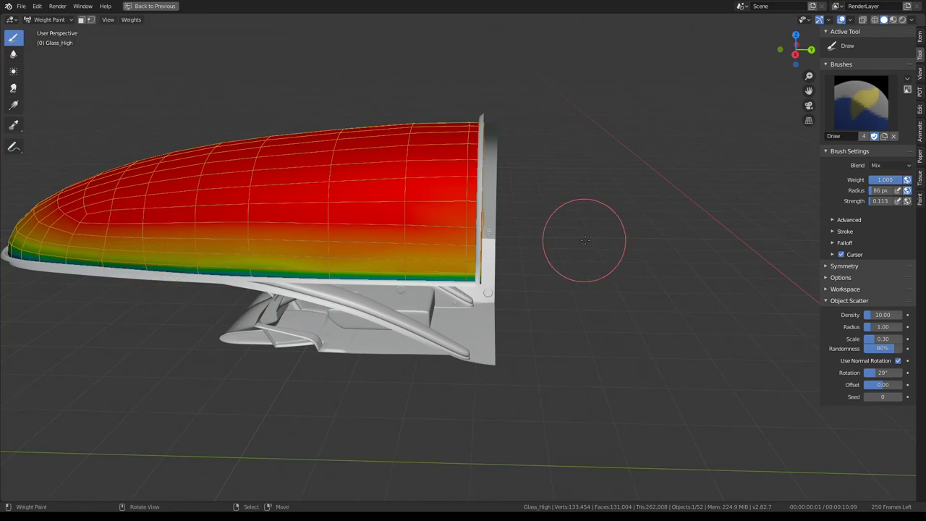
{"action": "scroll", "coordinate": [585, 240], "scroll_direction": "up", "scroll_amount": 4}
{"action": "mouse_move", "coordinate": [584, 240]}
{"action": "middle_mouse_down"}
{"action": "mouse_move", "coordinate": [467, 265]}
{"action": "mouse_move", "coordinate": [576, 248]}
{"action": "middle_mouse_up"}
{"action": "scroll", "coordinate": [476, 269], "scroll_direction": "down", "scroll_amount": 4}
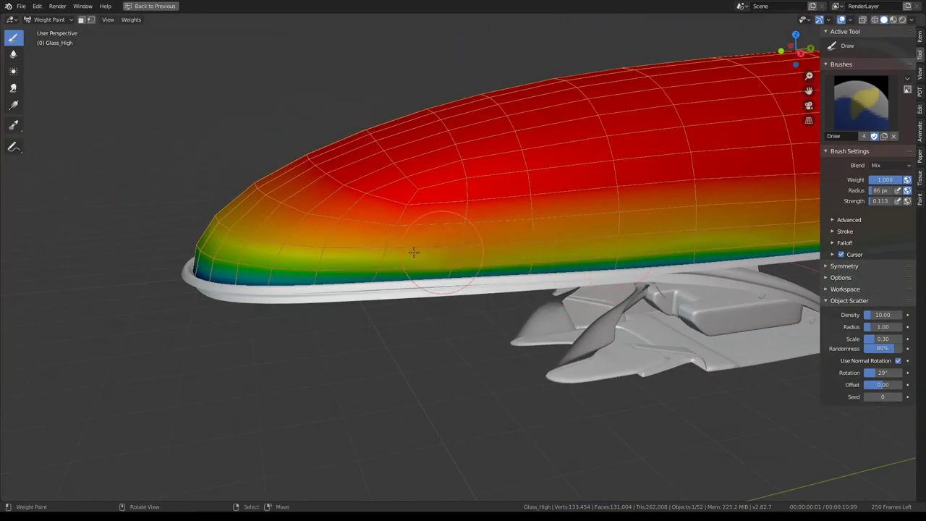
{"action": "scroll", "coordinate": [413, 252], "scroll_direction": "down", "scroll_amount": 3}
{"action": "middle_click_drag", "start_coordinate": [414, 252], "coordinate": [350, 245]}
{"action": "middle_click_drag", "start_coordinate": [129, 284], "coordinate": [215, 316]}
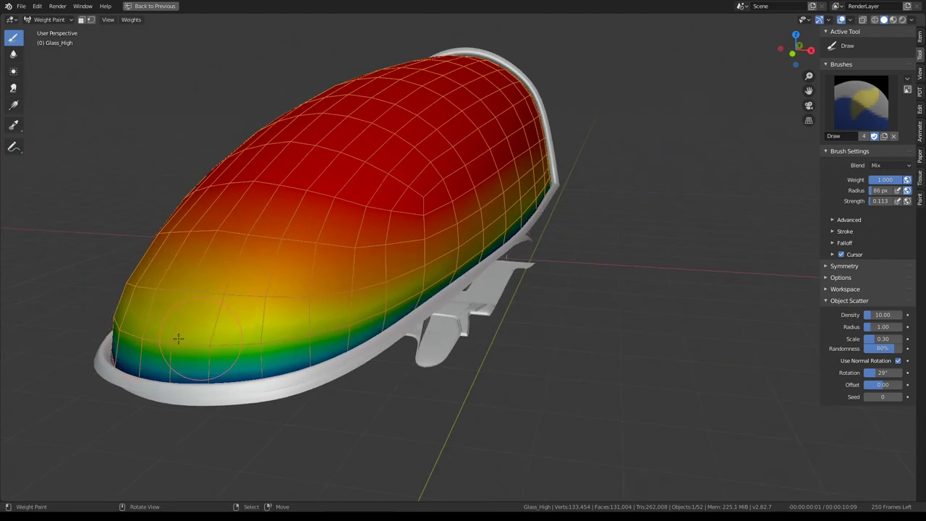
{"action": "scroll", "coordinate": [487, 228], "scroll_direction": "up", "scroll_amount": 3}
{"action": "middle_click_drag", "start_coordinate": [486, 229], "coordinate": [201, 258]}
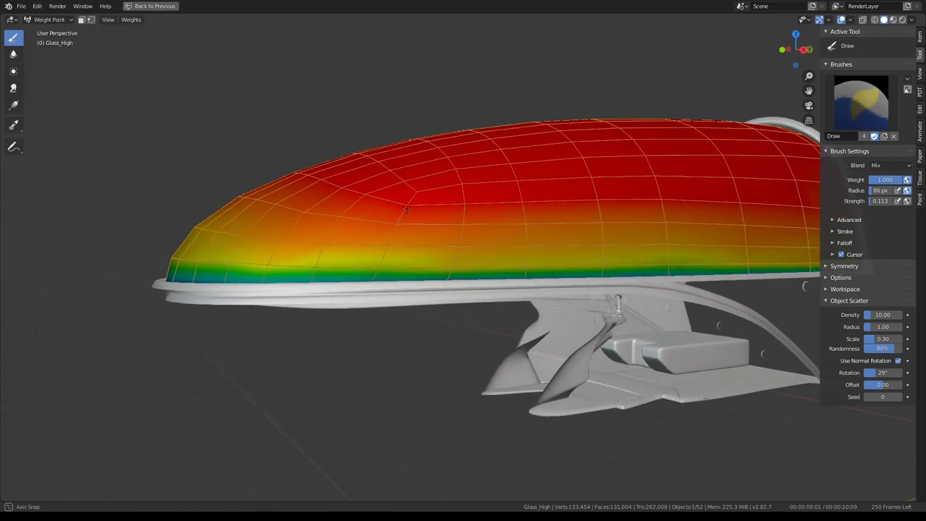
{"action": "mouse_move", "coordinate": [258, 272]}
{"action": "middle_mouse_down"}
{"action": "mouse_move", "coordinate": [298, 242]}
{"action": "mouse_move", "coordinate": [427, 277]}
{"action": "middle_mouse_up"}
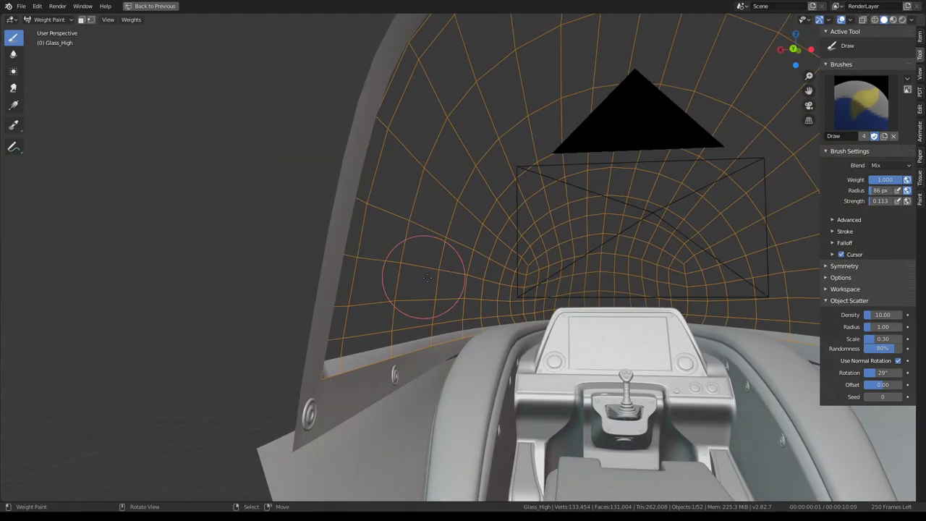
{"action": "middle_click_drag", "start_coordinate": [300, 264], "coordinate": [393, 268]}
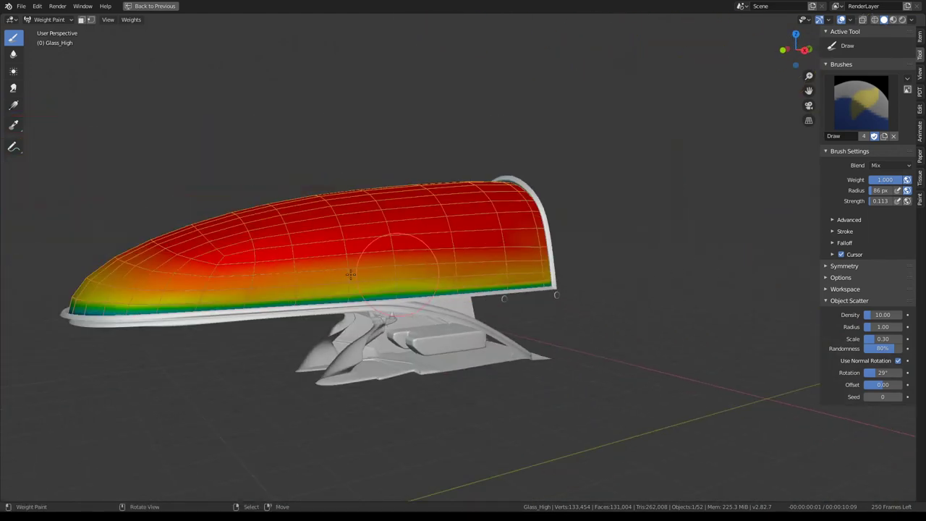
{"action": "scroll", "coordinate": [393, 269], "scroll_direction": "up", "scroll_amount": 3}
{"action": "scroll", "coordinate": [491, 330], "scroll_direction": "up", "scroll_amount": 2}
{"action": "scroll", "coordinate": [407, 368], "scroll_direction": "up", "scroll_amount": 2}
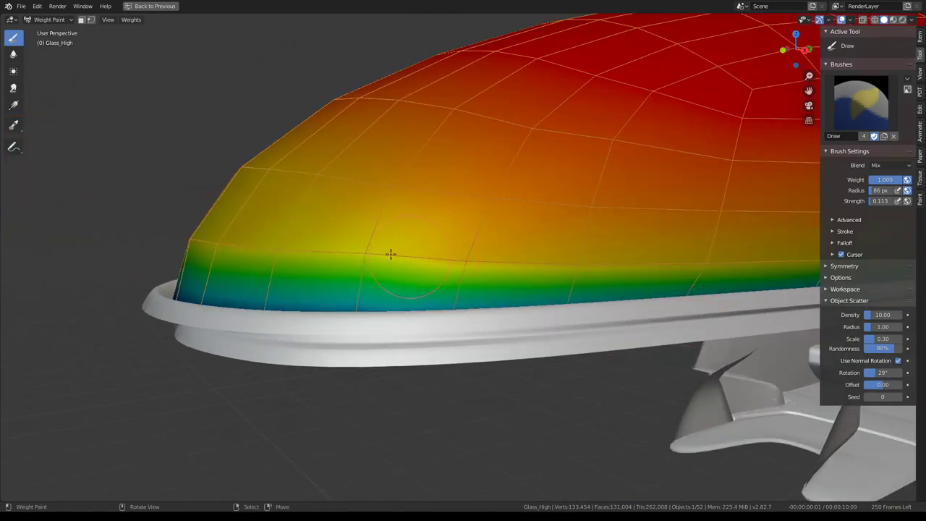
{"action": "mouse_move", "coordinate": [391, 254]}
{"action": "middle_mouse_down"}
{"action": "mouse_move", "coordinate": [429, 207]}
{"action": "mouse_move", "coordinate": [399, 207]}
{"action": "mouse_move", "coordinate": [419, 213]}
{"action": "mouse_move", "coordinate": [108, 290]}
{"action": "middle_mouse_up"}
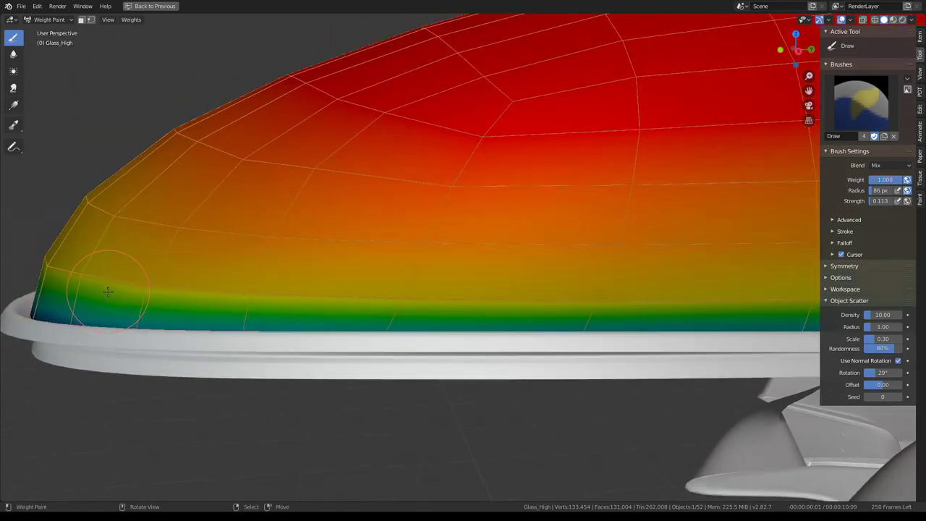
{"action": "scroll", "coordinate": [455, 175], "scroll_direction": "down", "scroll_amount": 3}
{"action": "middle_click_drag", "start_coordinate": [455, 176], "coordinate": [384, 219]}
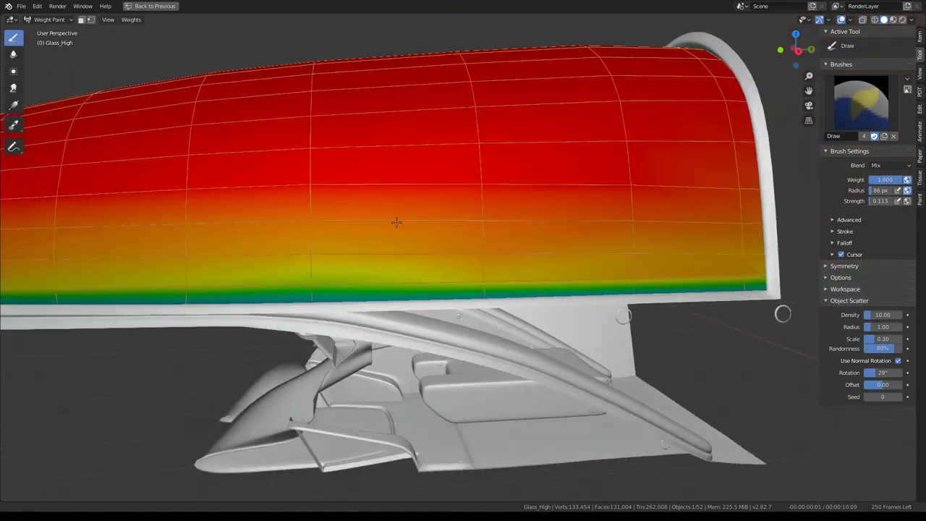
{"action": "scroll", "coordinate": [406, 263], "scroll_direction": "up", "scroll_amount": 2}
{"action": "mouse_move", "coordinate": [426, 261]}
{"action": "middle_mouse_down"}
{"action": "mouse_move", "coordinate": [491, 245]}
{"action": "mouse_move", "coordinate": [525, 263]}
{"action": "mouse_move", "coordinate": [515, 279]}
{"action": "mouse_move", "coordinate": [434, 253]}
{"action": "mouse_move", "coordinate": [217, 145]}
{"action": "middle_mouse_up"}
{"action": "scroll", "coordinate": [531, 255], "scroll_direction": "up", "scroll_amount": 2}
{"action": "scroll", "coordinate": [434, 253], "scroll_direction": "down", "scroll_amount": 2}
{"action": "scroll", "coordinate": [132, 93], "scroll_direction": "down", "scroll_amount": 3}
- Return Glass_High to Object Mode and restore the full Shading workspace with its rendered cockpit view
{"action": "left_click", "coordinate": [62, 19]}
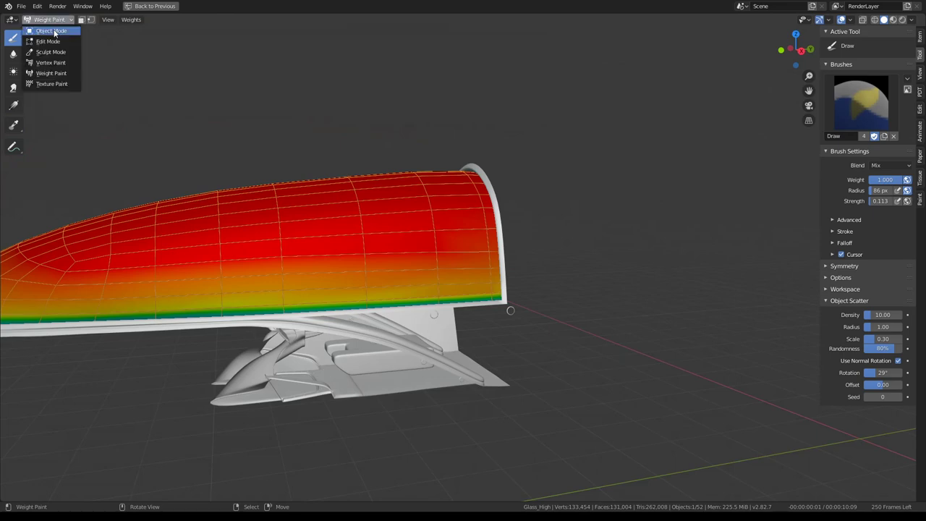
{"action": "left_click", "coordinate": [58, 29]}
{"action": "mouse_move", "coordinate": [476, 173]}
{"action": "middle_mouse_down"}
{"action": "mouse_move", "coordinate": [562, 186]}
{"action": "mouse_move", "coordinate": [424, 269]}
{"action": "mouse_move", "coordinate": [445, 230]}
{"action": "mouse_move", "coordinate": [557, 234]}
{"action": "mouse_move", "coordinate": [558, 252]}
{"action": "mouse_move", "coordinate": [675, 275]}
{"action": "mouse_move", "coordinate": [550, 224]}
{"action": "mouse_move", "coordinate": [403, 276]}
{"action": "mouse_move", "coordinate": [415, 255]}
{"action": "middle_mouse_up"}
{"action": "scroll", "coordinate": [420, 266], "scroll_direction": "up", "scroll_amount": 3}
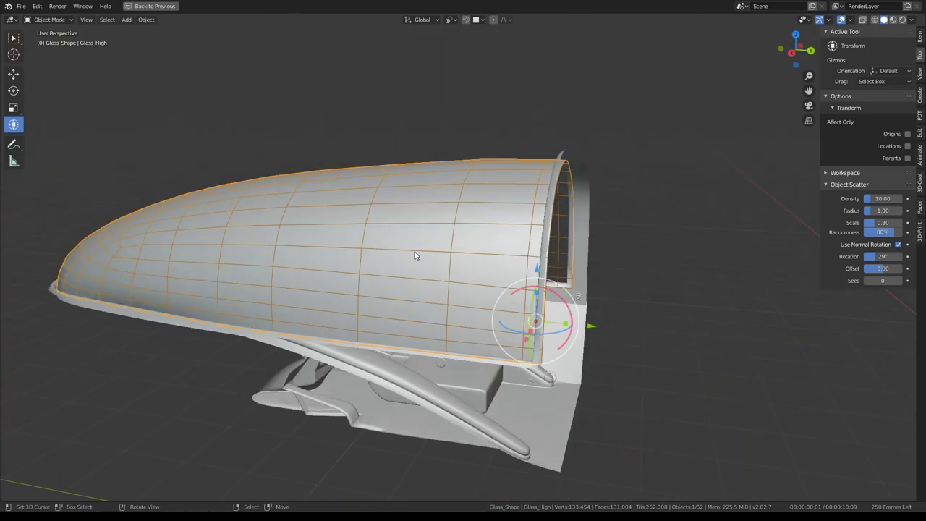
{"action": "key", "text": "ctrl+space"}
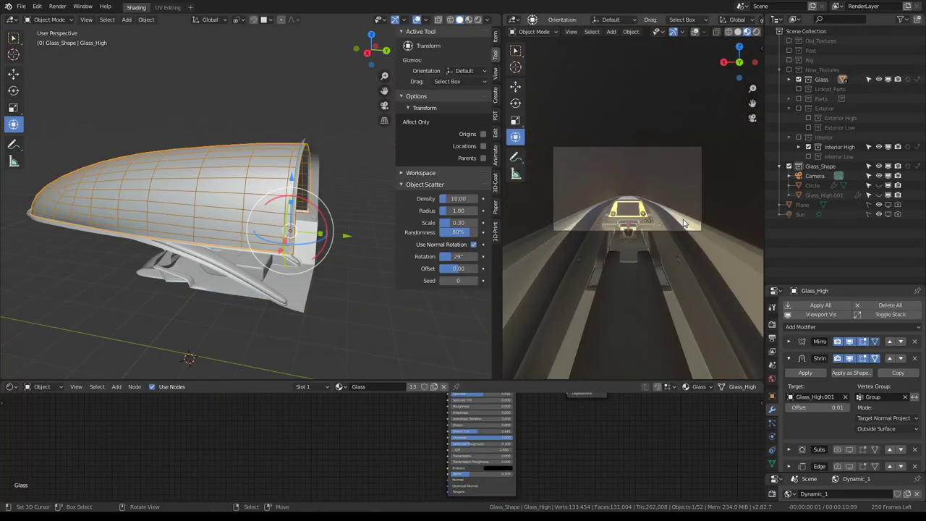
{"action": "mouse_move", "coordinate": [638, 182]}
{"action": "middle_mouse_down"}
{"action": "mouse_move", "coordinate": [644, 228]}
{"action": "mouse_move", "coordinate": [633, 238]}
{"action": "mouse_move", "coordinate": [598, 174]}
{"action": "middle_mouse_up"}
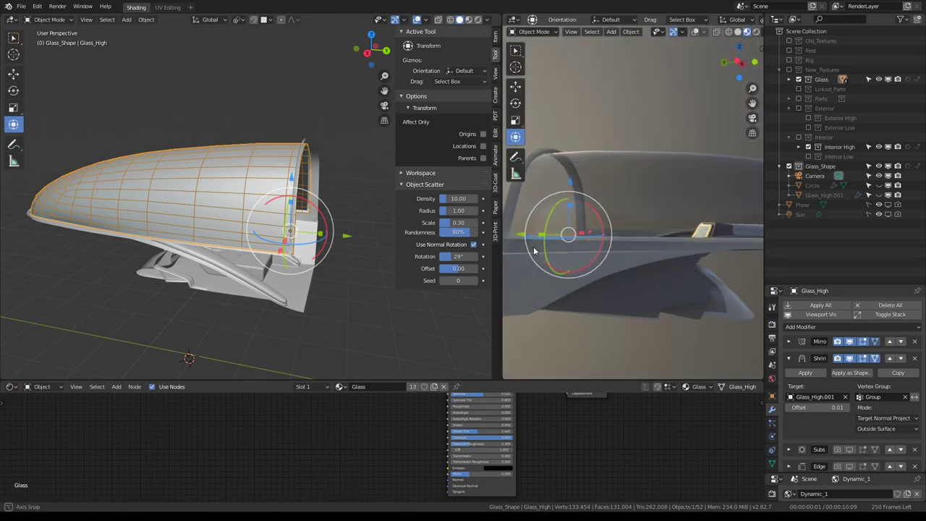
- In Edit Mode, select a long edge loop across the canopy, try a bevel on it, and undo it
{"action": "key", "text": "Tab"}
{"action": "left_click", "coordinate": [248, 157], "text": "alt"}
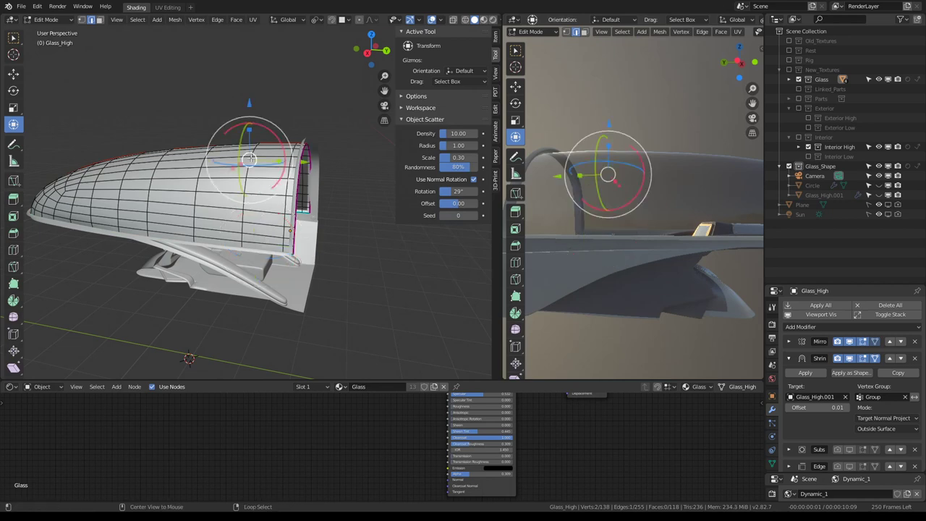
{"action": "right_click", "coordinate": [287, 162]}
{"action": "middle_click_drag", "start_coordinate": [288, 163], "coordinate": [246, 194]}
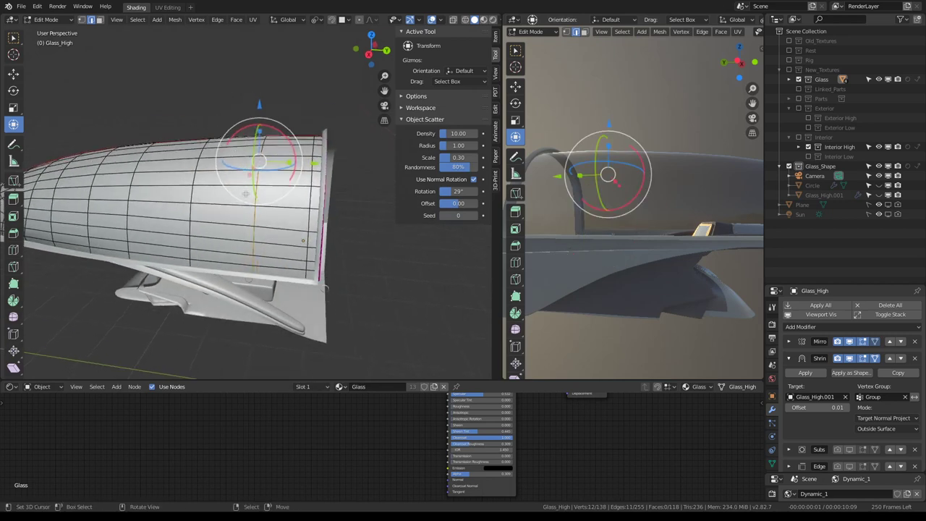
{"action": "left_click", "coordinate": [246, 194]}
{"action": "left_click", "coordinate": [263, 161]}
{"action": "mouse_move", "coordinate": [263, 161]}
{"action": "middle_mouse_down"}
{"action": "mouse_move", "coordinate": [268, 194]}
{"action": "mouse_move", "coordinate": [326, 194]}
{"action": "middle_mouse_up"}
{"action": "left_click", "coordinate": [268, 194], "text": "alt"}
{"action": "right_click", "coordinate": [375, 194]}
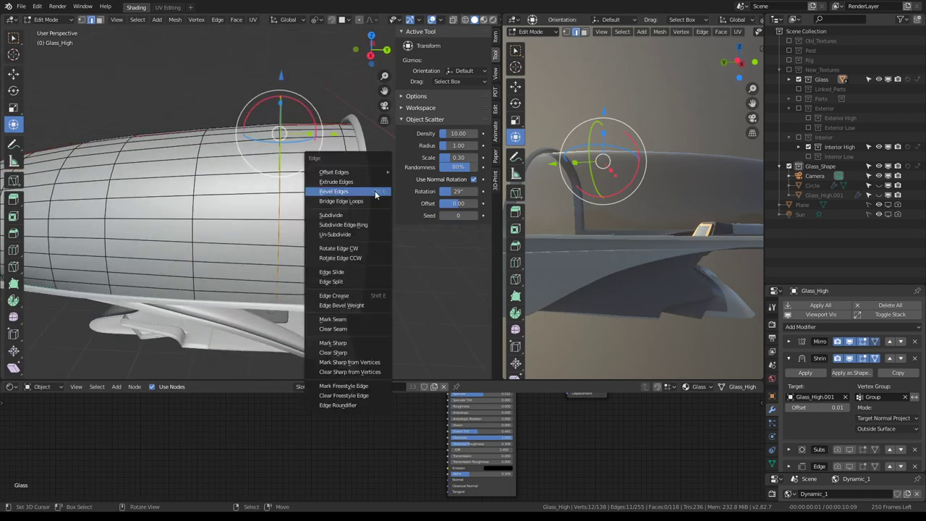
{"action": "left_click", "coordinate": [375, 193]}
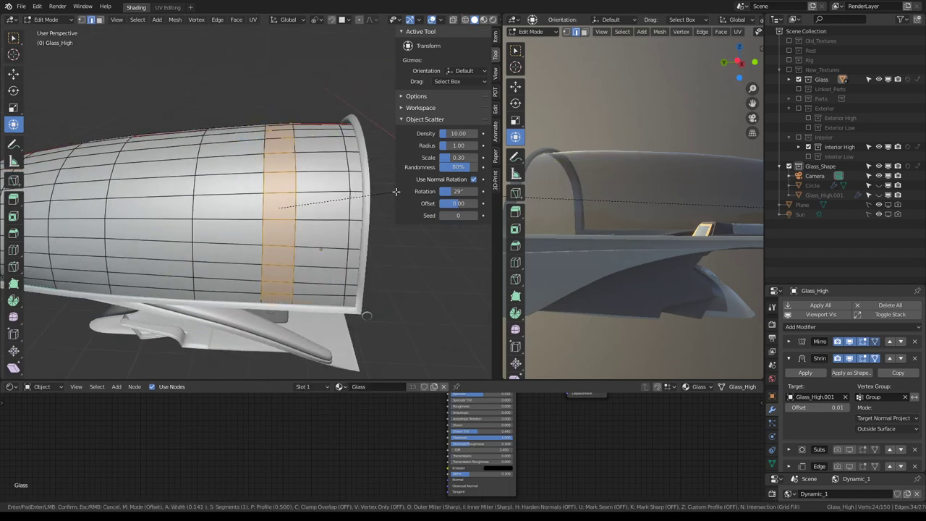
{"action": "left_click", "coordinate": [412, 191]}
{"action": "key", "text": "ctrl+z"}
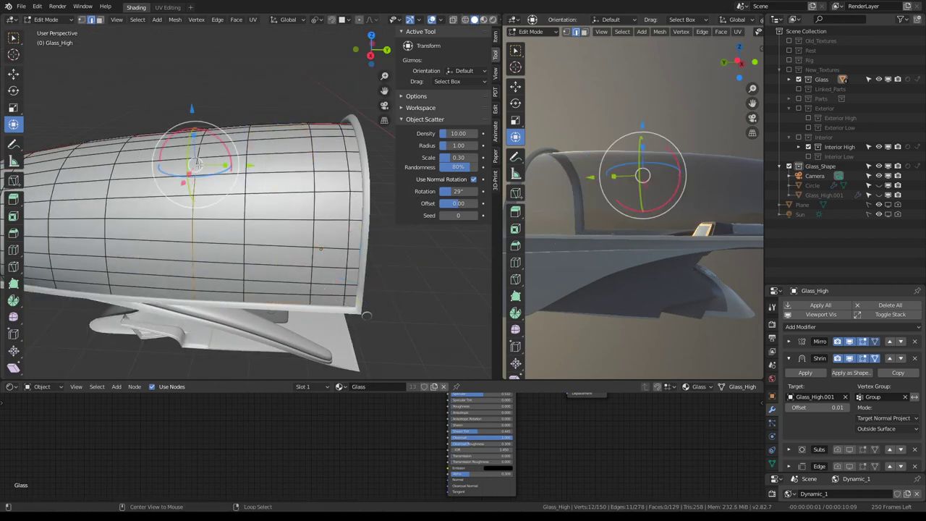
- Edge-slide the loop by a factor of 0.241, toggle the Shrinkwrap viewport display, and return to Object Mode
{"action": "middle_click_drag", "start_coordinate": [391, 188], "coordinate": [349, 179]}
{"action": "key", "text": "g"}
{"action": "key", "text": "g"}
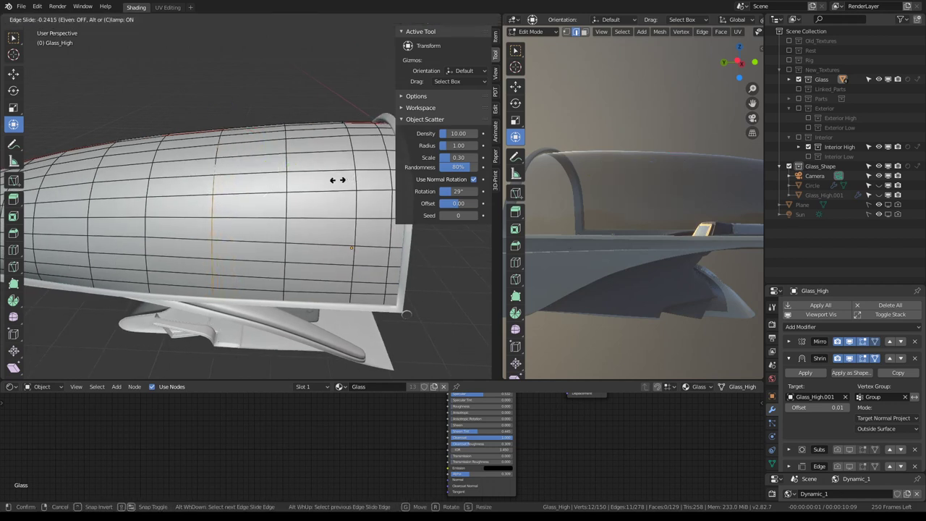
{"action": "left_click", "coordinate": [337, 180]}
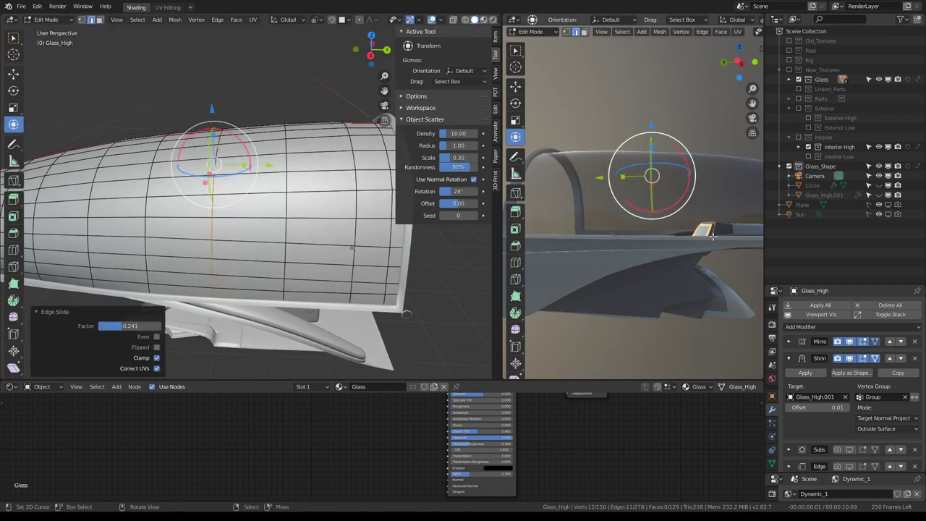
{"action": "left_click", "coordinate": [846, 360]}
{"action": "left_click", "coordinate": [846, 360]}
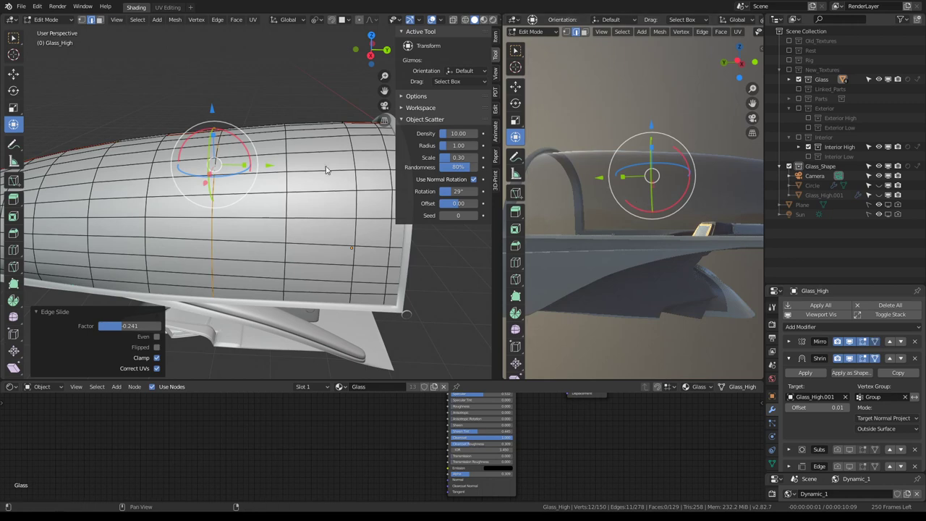
{"action": "key", "text": "Tab"}
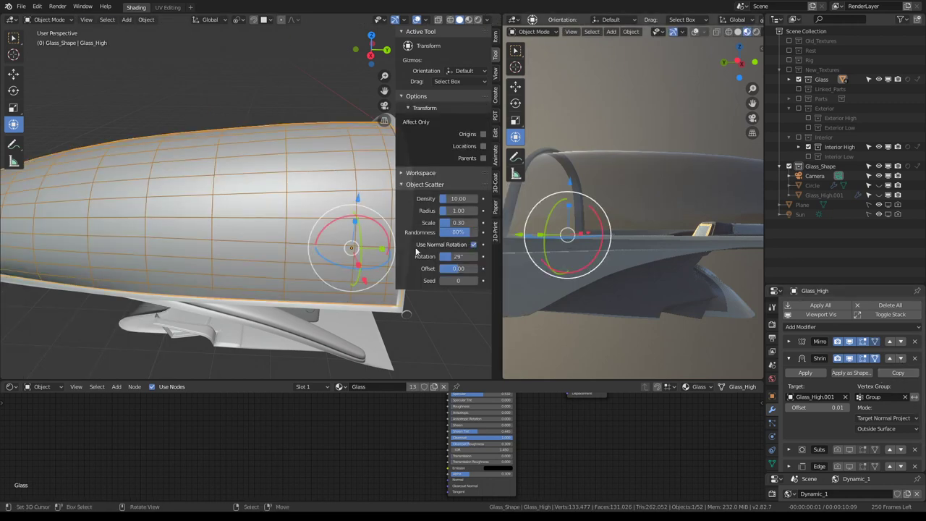
- Set the second Shrinkwrap's wrap mode to Outside Surface and apply the modifier
{"action": "middle_click_drag", "start_coordinate": [239, 173], "coordinate": [274, 172]}
{"action": "left_click", "coordinate": [881, 429]}
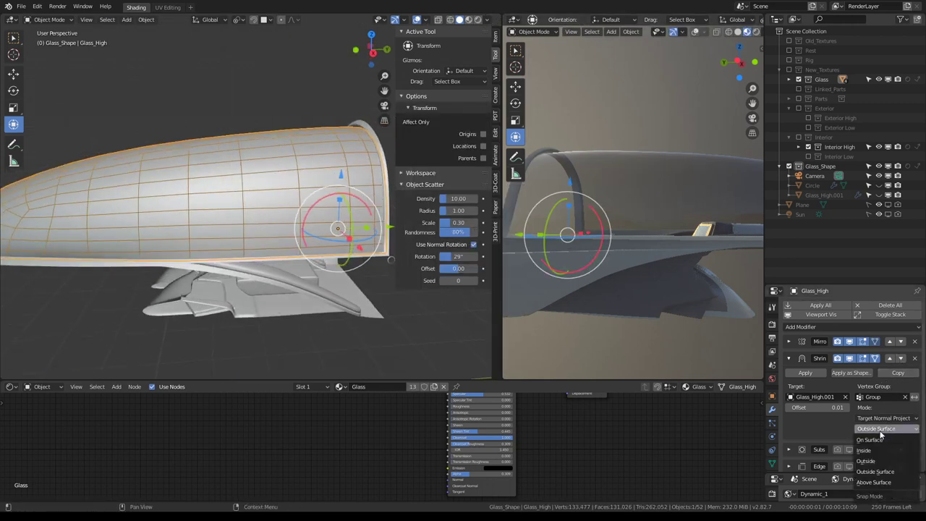
{"action": "left_click", "coordinate": [878, 482]}
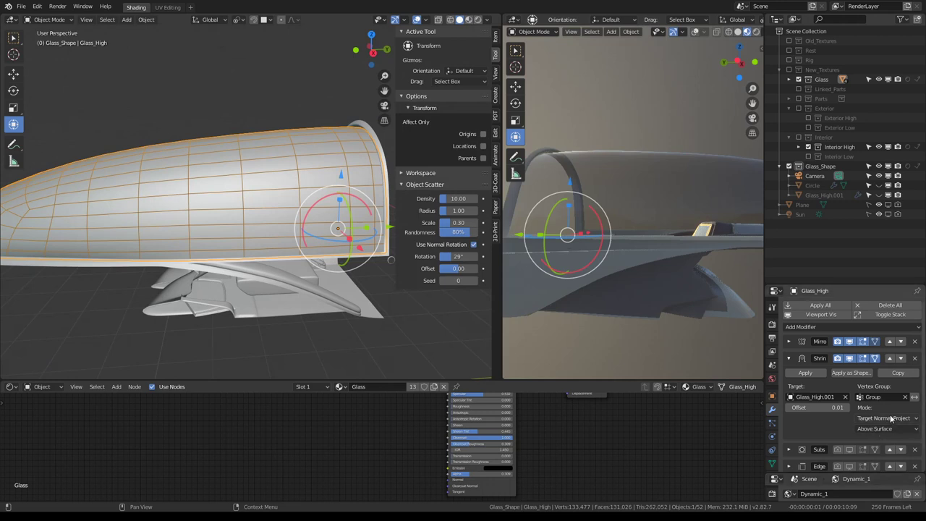
{"action": "left_click", "coordinate": [876, 429]}
{"action": "left_click", "coordinate": [885, 472]}
{"action": "left_click", "coordinate": [806, 374]}
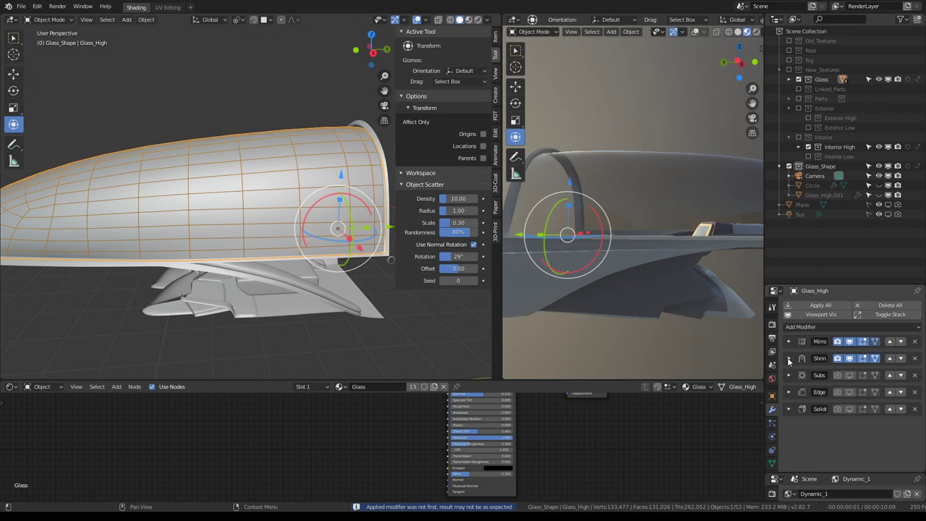
- Enable the Subdivision modifier's viewport and render display, bringing the canopy to 131,800 faces
{"action": "left_click", "coordinate": [838, 375]}
{"action": "left_click", "coordinate": [849, 375]}
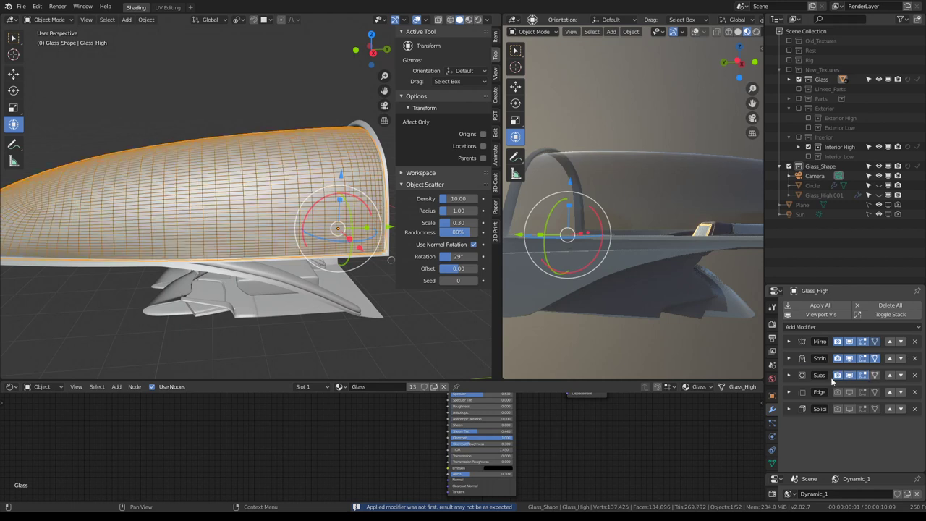
{"action": "left_click", "coordinate": [838, 375]}
{"action": "left_click", "coordinate": [849, 375]}
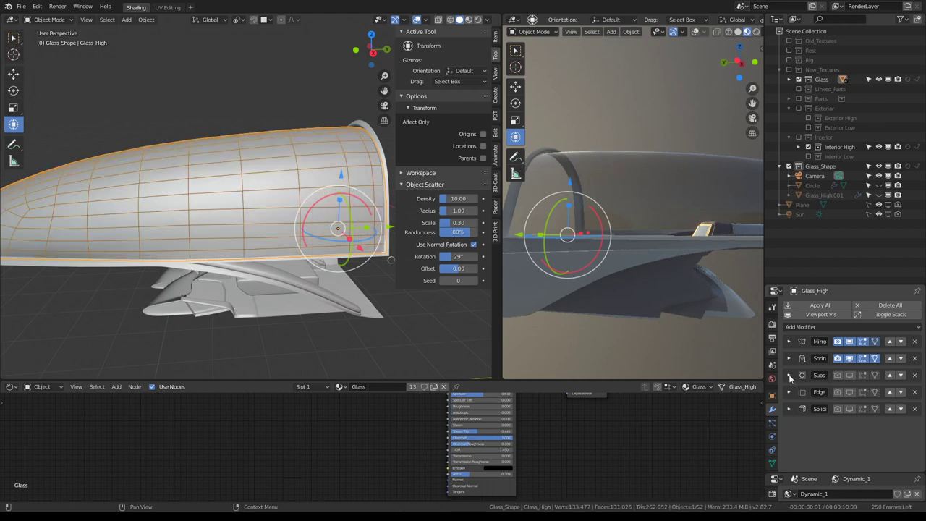
{"action": "left_click", "coordinate": [789, 375]}
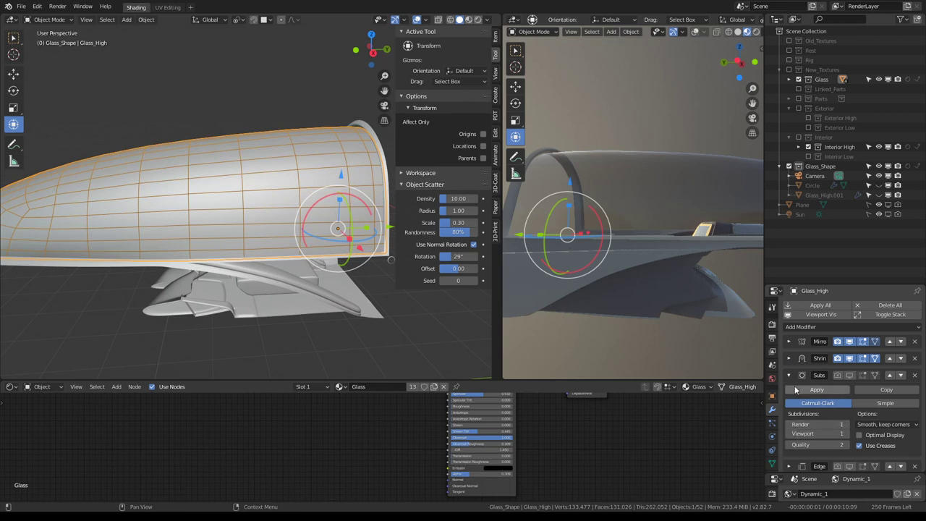
{"action": "left_click", "coordinate": [790, 375]}
{"action": "left_click", "coordinate": [849, 375]}
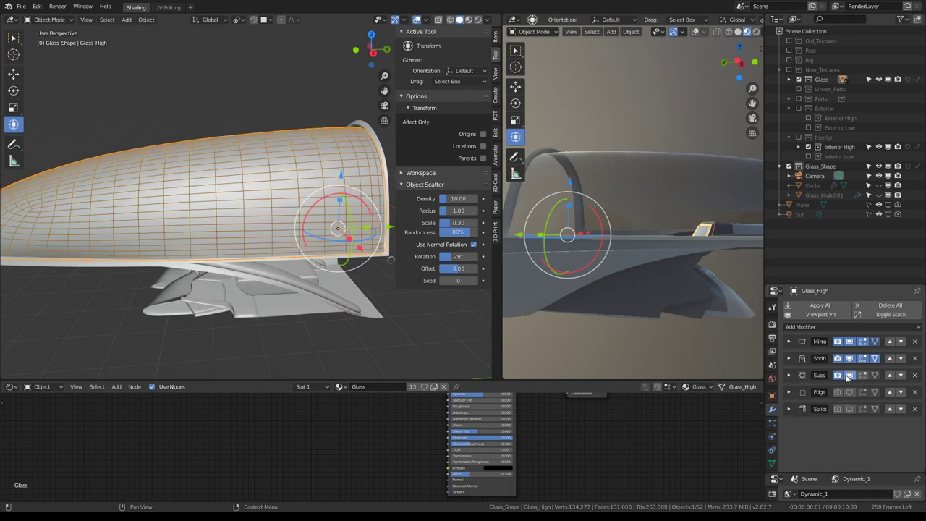
{"action": "mouse_move", "coordinate": [637, 238]}
{"action": "middle_mouse_down"}
{"action": "mouse_move", "coordinate": [530, 208]}
{"action": "mouse_move", "coordinate": [627, 189]}
{"action": "mouse_move", "coordinate": [622, 178]}
{"action": "mouse_move", "coordinate": [611, 179]}
{"action": "mouse_move", "coordinate": [641, 202]}
{"action": "mouse_move", "coordinate": [611, 178]}
{"action": "middle_mouse_up"}
- Maximize the rendered view to inspect the canopy, then maximize the left view facing the dome
{"action": "key", "text": "ctrl+space"}
{"action": "scroll", "coordinate": [611, 179], "scroll_direction": "up", "scroll_amount": 5}
{"action": "scroll", "coordinate": [612, 178], "scroll_direction": "down", "scroll_amount": 4}
{"action": "key", "text": "ctrl+space"}
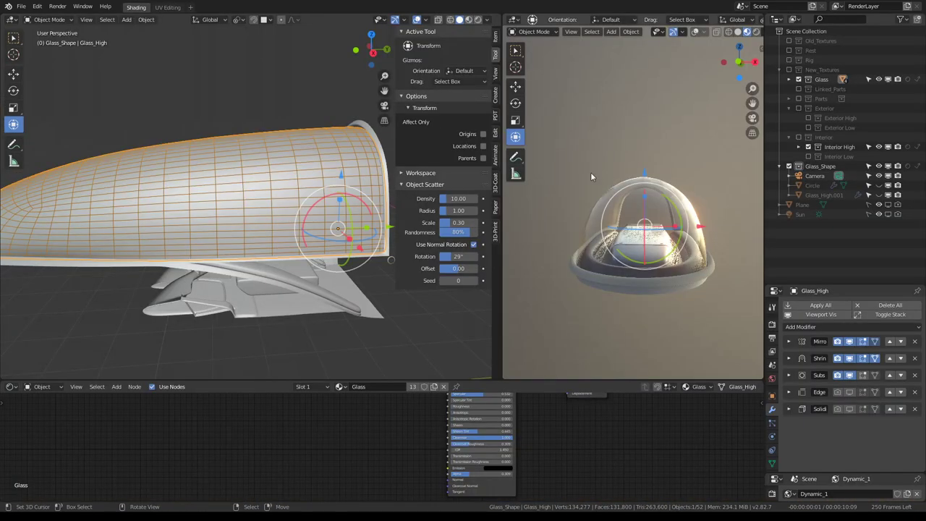
{"action": "middle_click_drag", "start_coordinate": [164, 130], "coordinate": [306, 107]}
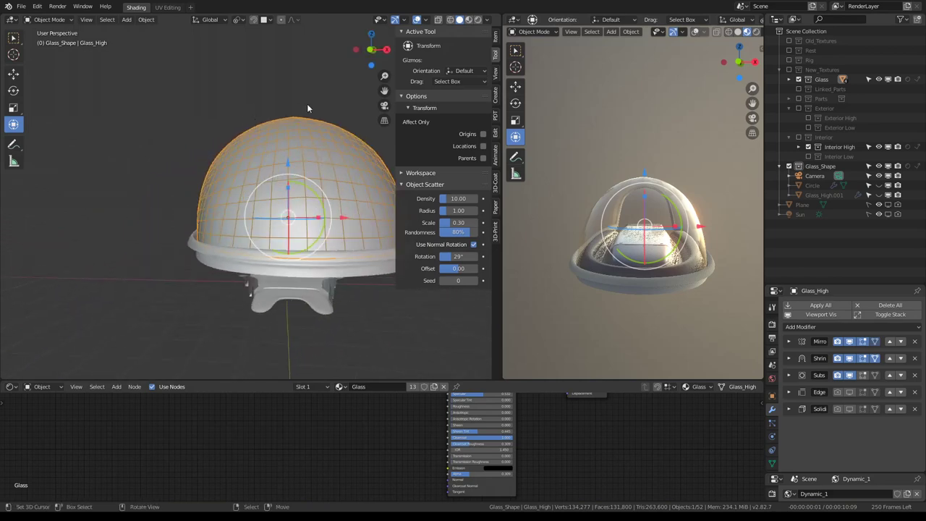
{"action": "key", "text": "ctrl+alt+space"}
{"action": "scroll", "coordinate": [323, 152], "scroll_direction": "up", "scroll_amount": 2}
- Raise the dome's single top edge so the canopy is taller at its crown, then restore the full layout
{"action": "key", "text": "Tab"}
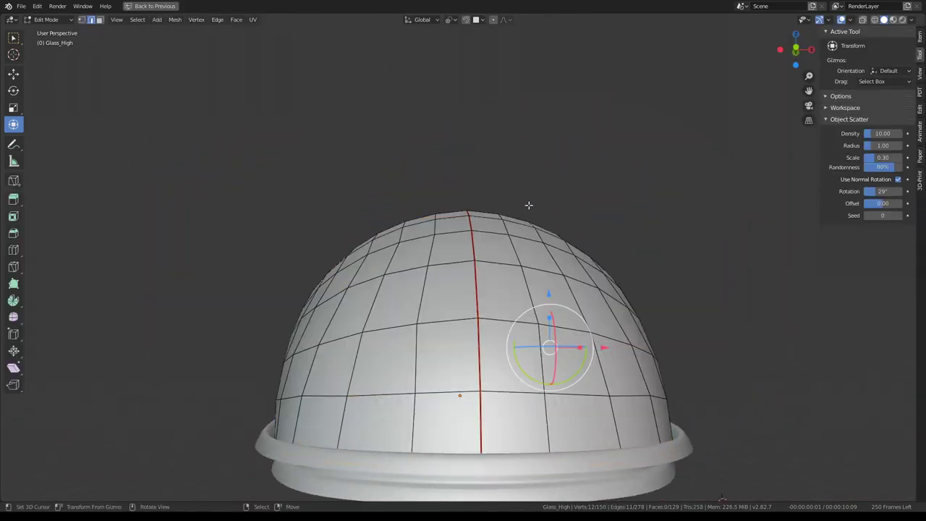
{"action": "middle_click_drag", "start_coordinate": [516, 213], "coordinate": [508, 234]}
{"action": "left_click", "coordinate": [510, 235]}
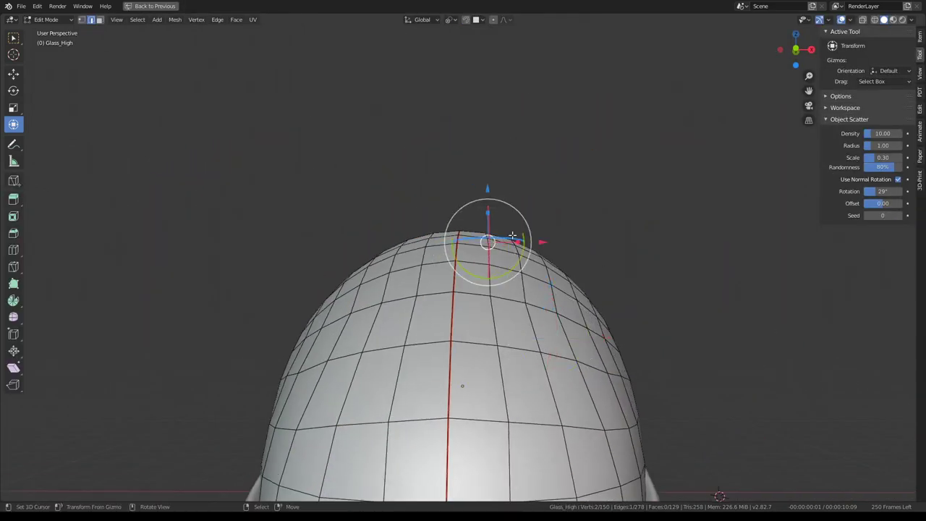
{"action": "left_click_drag", "start_coordinate": [512, 236], "coordinate": [516, 233]}
{"action": "middle_click_drag", "start_coordinate": [516, 233], "coordinate": [489, 258]}
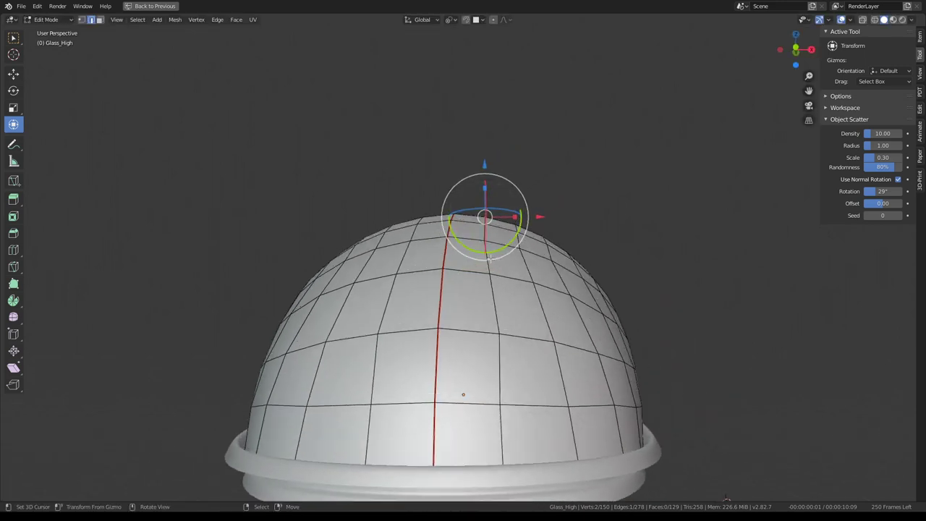
{"action": "key", "text": "g"}
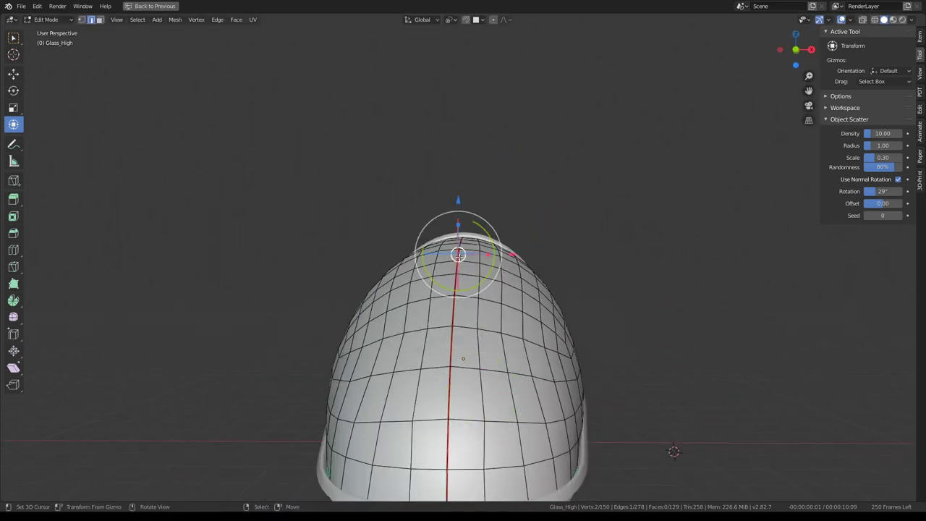
{"action": "left_click", "coordinate": [552, 267]}
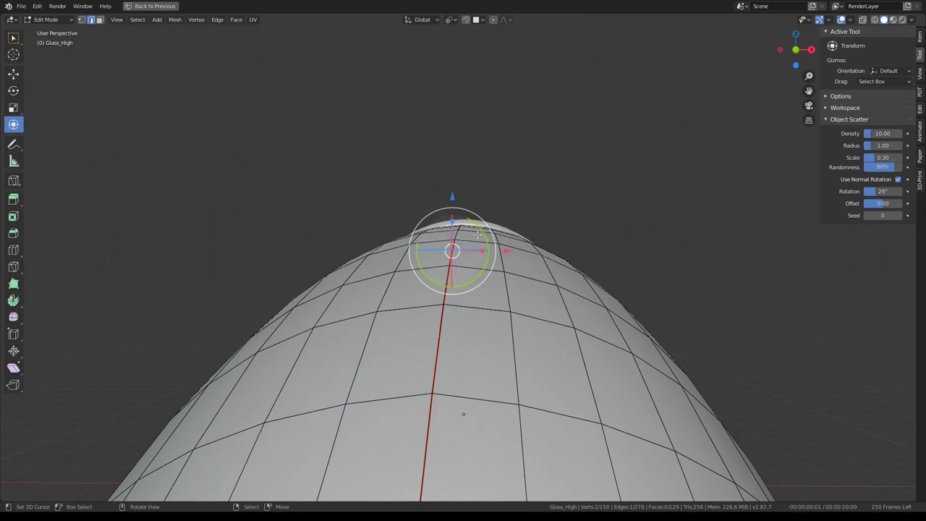
{"action": "left_click_drag", "start_coordinate": [477, 234], "coordinate": [473, 232]}
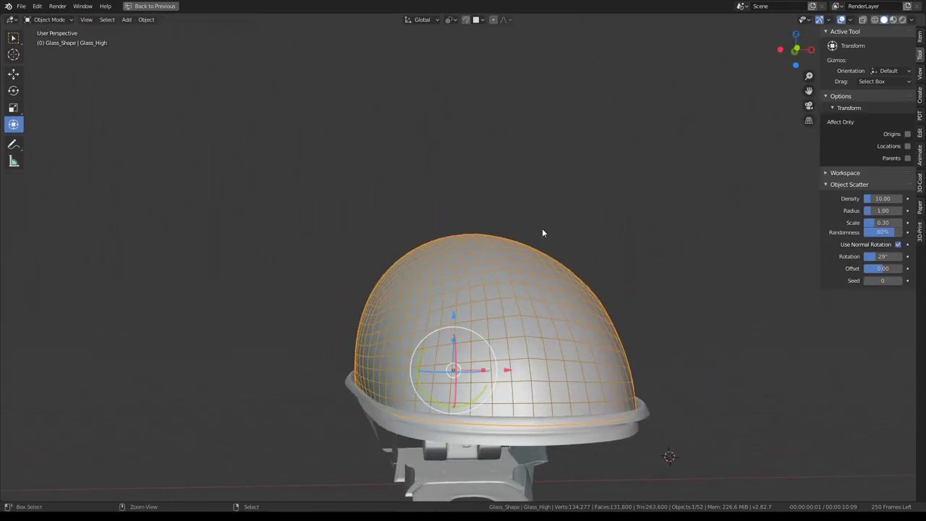
{"action": "key", "text": "ctrl+space"}
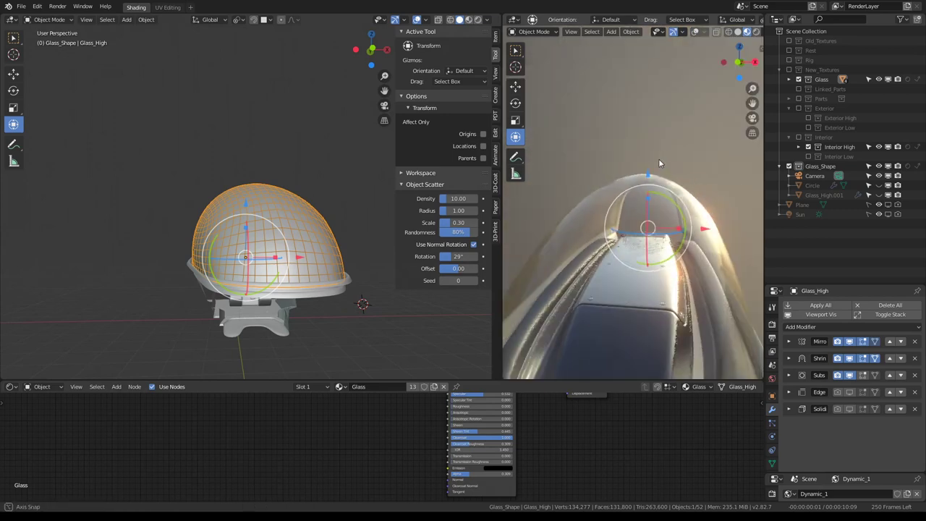
- Turn on Clipping in the glass shell's Mirror modifier
{"action": "left_click", "coordinate": [853, 342]}
{"action": "left_click", "coordinate": [853, 341]}
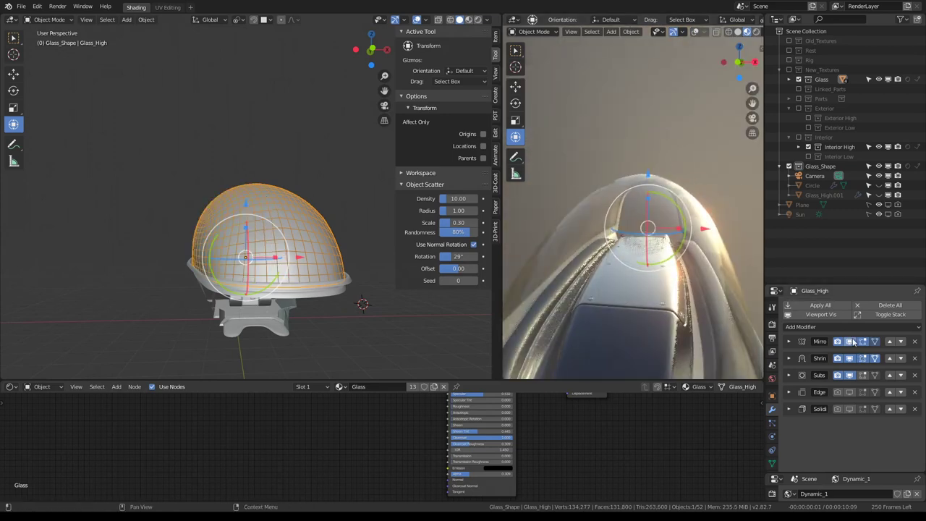
{"action": "left_click", "coordinate": [796, 344]}
{"action": "scroll", "coordinate": [870, 426], "scroll_direction": "down", "scroll_amount": 2}
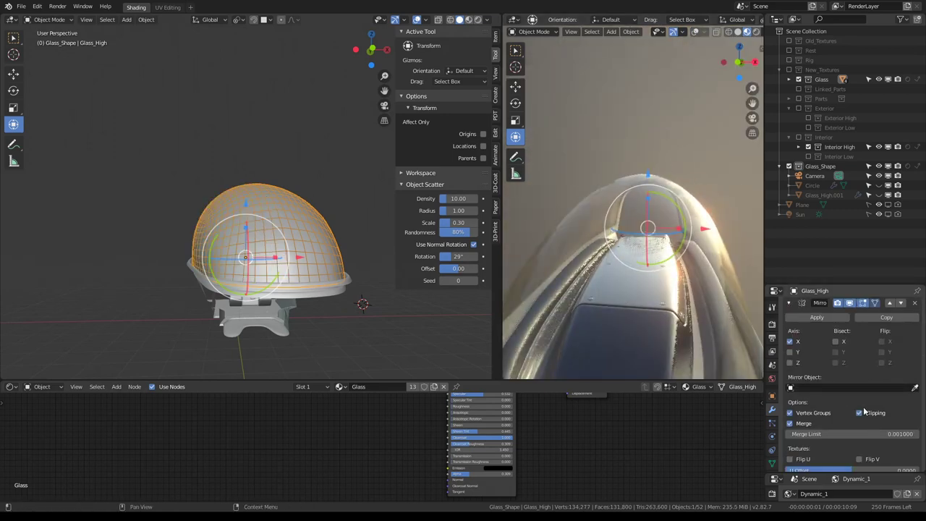
{"action": "left_click", "coordinate": [860, 412]}
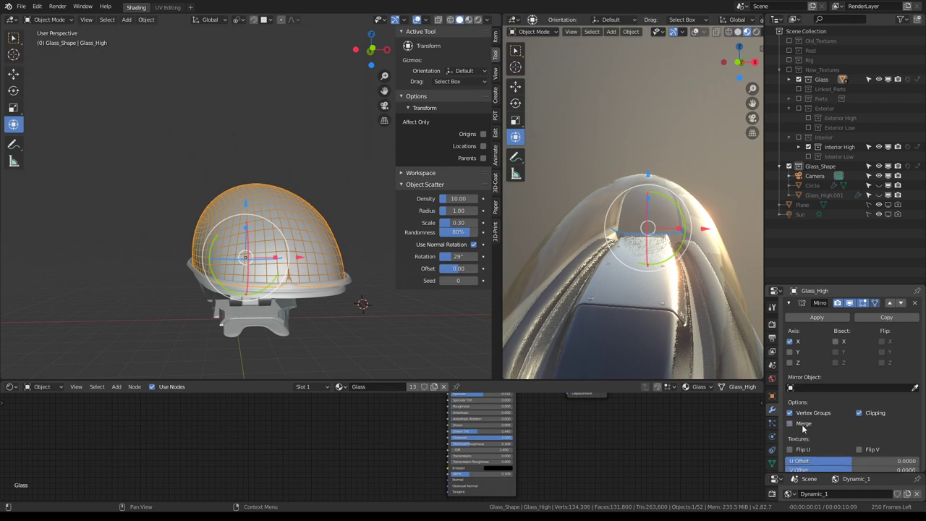
- Unhide the Circle object so its dark wireframe sphere shows around the dome (234,200 faces)
{"action": "middle_click_drag", "start_coordinate": [684, 170], "coordinate": [411, 141]}
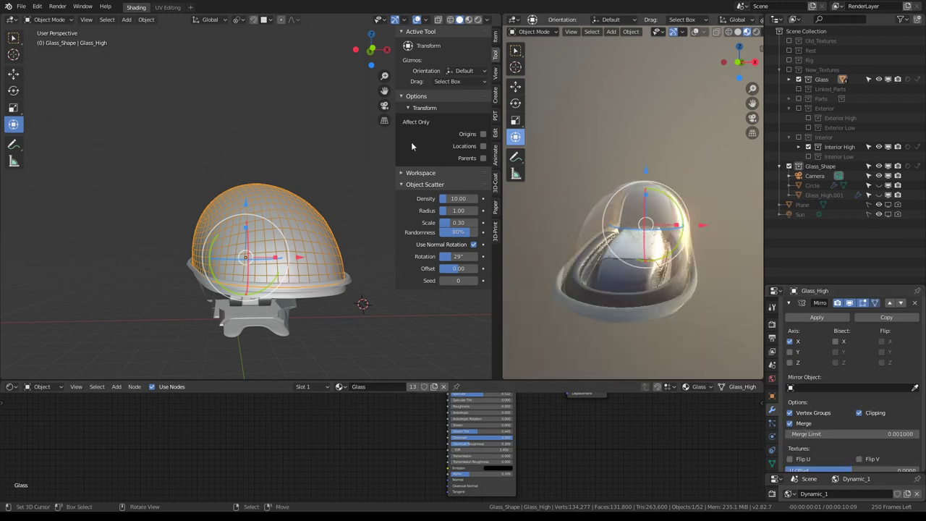
{"action": "scroll", "coordinate": [280, 161], "scroll_direction": "up", "scroll_amount": 3}
{"action": "scroll", "coordinate": [279, 151], "scroll_direction": "down", "scroll_amount": 2}
{"action": "scroll", "coordinate": [701, 151], "scroll_direction": "up", "scroll_amount": 3}
{"action": "scroll", "coordinate": [701, 151], "scroll_direction": "down", "scroll_amount": 3}
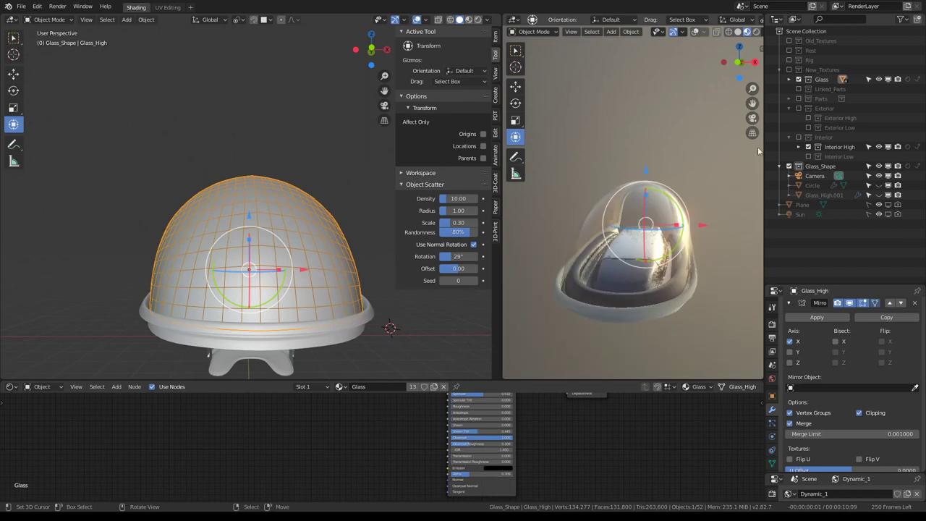
{"action": "left_click", "coordinate": [878, 185]}
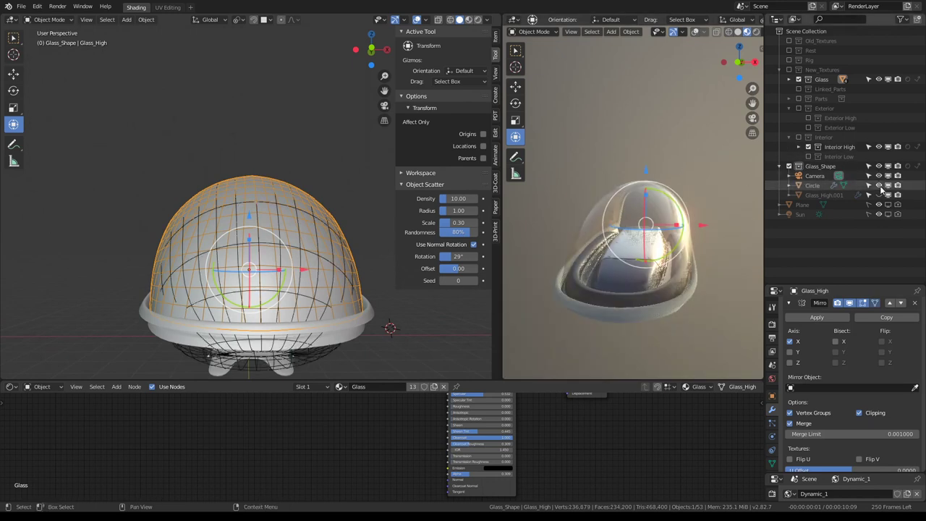
- Hide the Circle, then show, select and isolate the Glass_High.001 shell
{"action": "left_click", "coordinate": [879, 185]}
{"action": "left_click", "coordinate": [879, 186]}
{"action": "left_click", "coordinate": [878, 185]}
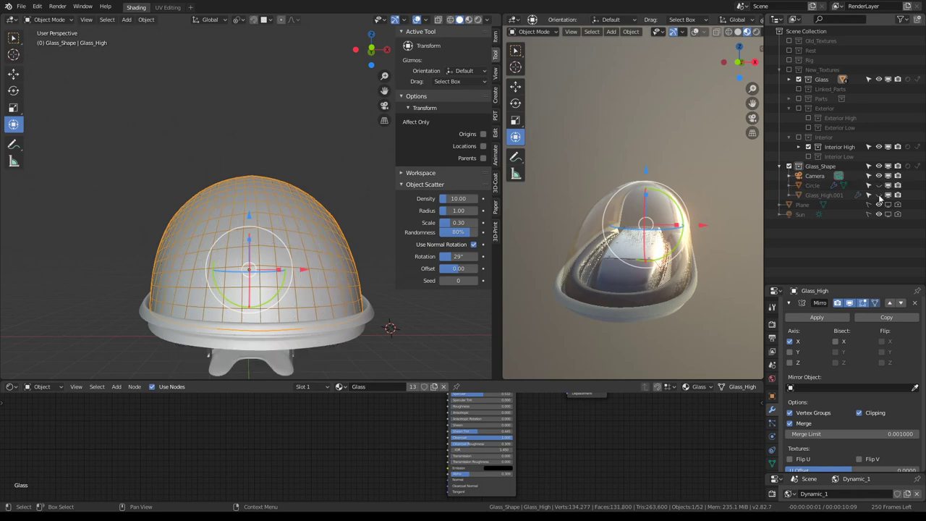
{"action": "left_click", "coordinate": [879, 196]}
{"action": "left_click", "coordinate": [309, 212]}
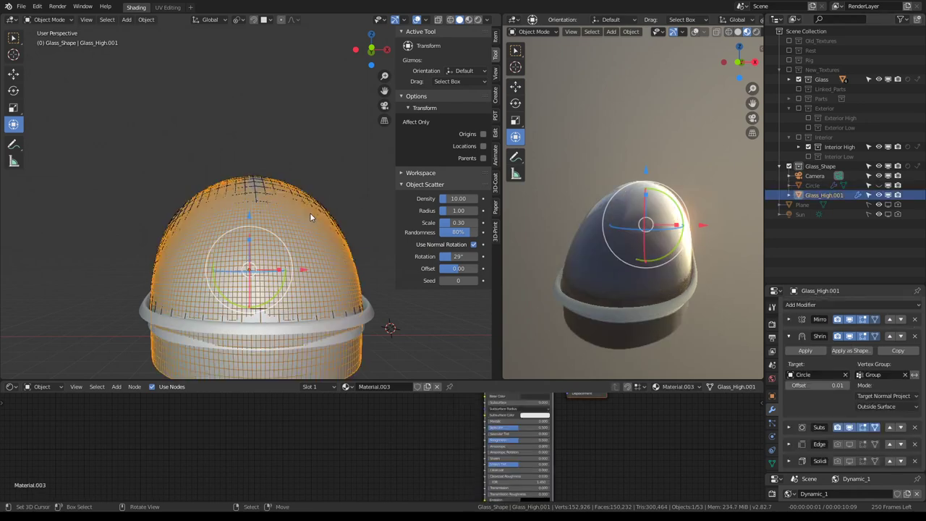
{"action": "mouse_move", "coordinate": [333, 239]}
{"action": "middle_mouse_down"}
{"action": "mouse_move", "coordinate": [321, 193]}
{"action": "mouse_move", "coordinate": [254, 101]}
{"action": "mouse_move", "coordinate": [265, 146]}
{"action": "mouse_move", "coordinate": [115, 154]}
{"action": "mouse_move", "coordinate": [282, 124]}
{"action": "mouse_move", "coordinate": [285, 114]}
{"action": "mouse_move", "coordinate": [265, 176]}
{"action": "middle_mouse_up"}
{"action": "key", "text": "shift+h"}
{"action": "scroll", "coordinate": [275, 136], "scroll_direction": "up", "scroll_amount": 5}
{"action": "middle_click_drag", "start_coordinate": [274, 136], "coordinate": [278, 129]}
- Toggle the Shrinkwrap and Subdivision modifiers off and on to compare the dome shape
{"action": "left_click", "coordinate": [850, 336]}
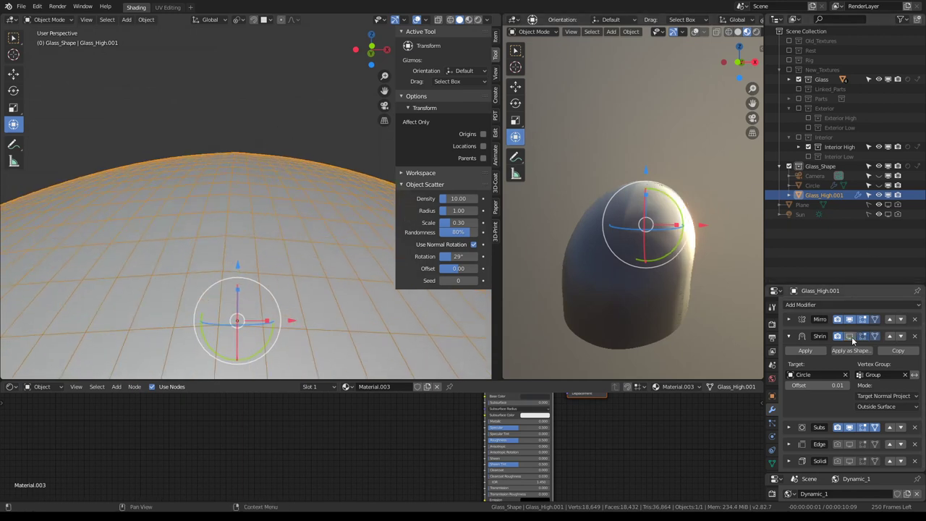
{"action": "left_click", "coordinate": [851, 336]}
{"action": "left_click", "coordinate": [788, 335]}
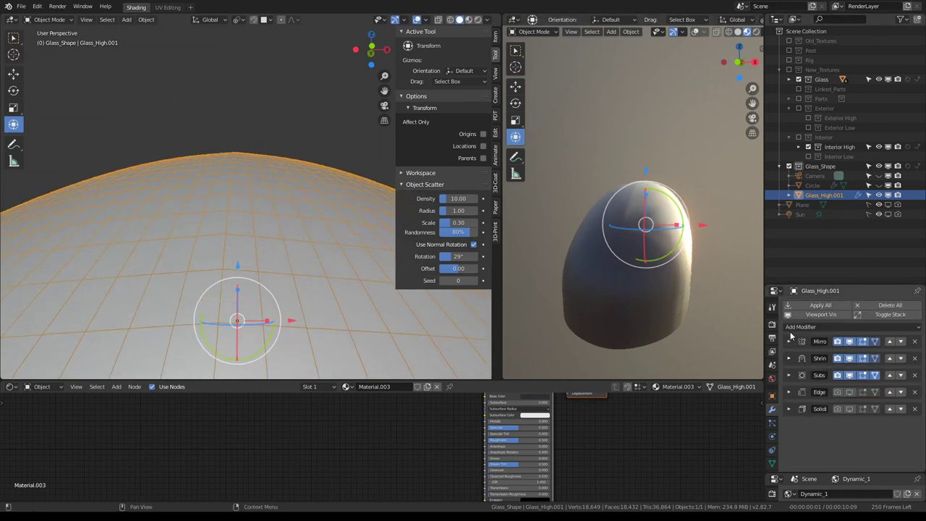
{"action": "left_click", "coordinate": [849, 375]}
{"action": "left_click", "coordinate": [850, 375]}
{"action": "left_click", "coordinate": [850, 359]}
{"action": "left_click", "coordinate": [850, 360]}
- Check the dome's seam with the Mirror modifier's merging briefly disabled
{"action": "middle_click_drag", "start_coordinate": [602, 192], "coordinate": [606, 181]}
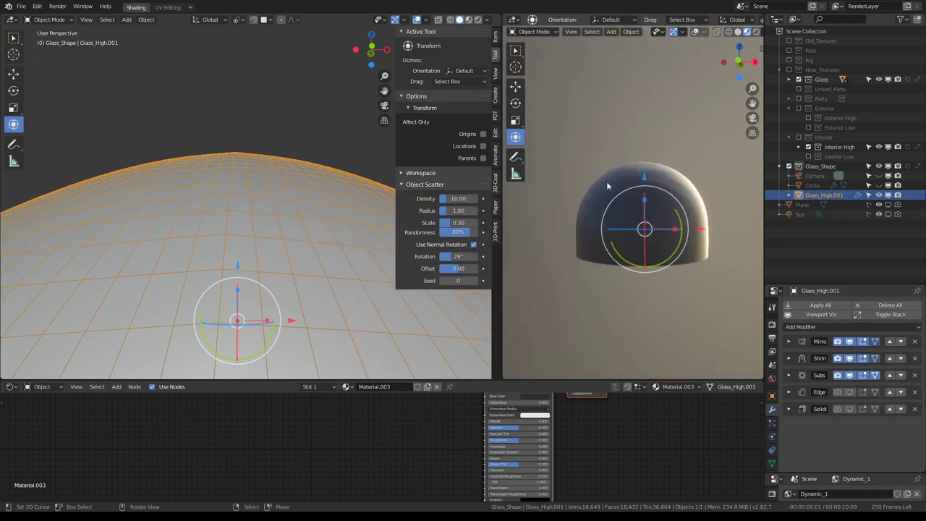
{"action": "scroll", "coordinate": [238, 128], "scroll_direction": "down", "scroll_amount": 4}
{"action": "scroll", "coordinate": [238, 127], "scroll_direction": "down", "scroll_amount": 2}
{"action": "left_click", "coordinate": [789, 341]}
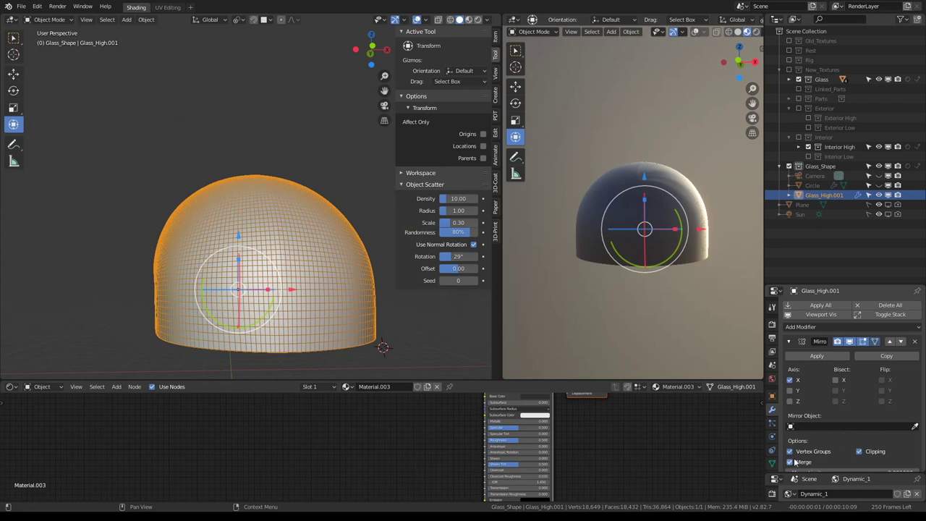
{"action": "left_click", "coordinate": [791, 461]}
{"action": "left_click", "coordinate": [791, 461]}
{"action": "left_click", "coordinate": [788, 341]}
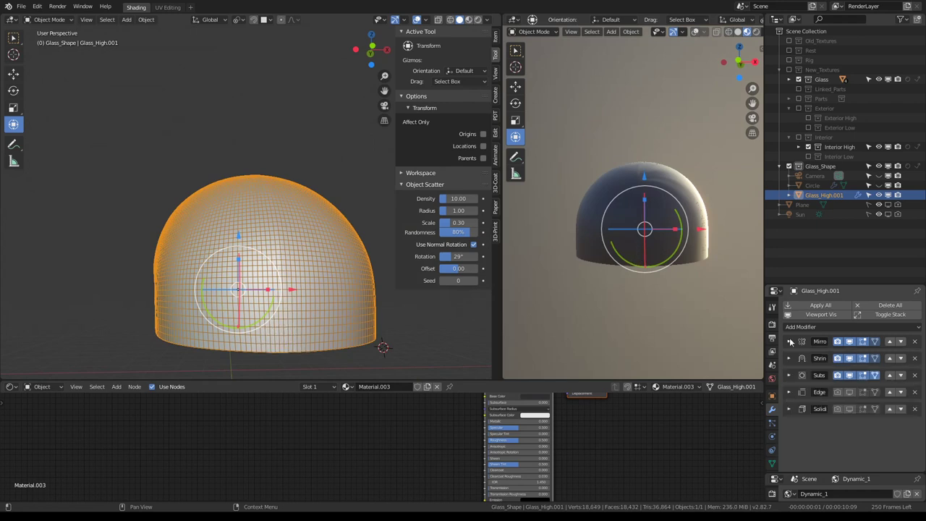
- Try the Shrinkwrap in Above Surface mode, then return it to Outside Surface
{"action": "left_click", "coordinate": [859, 360]}
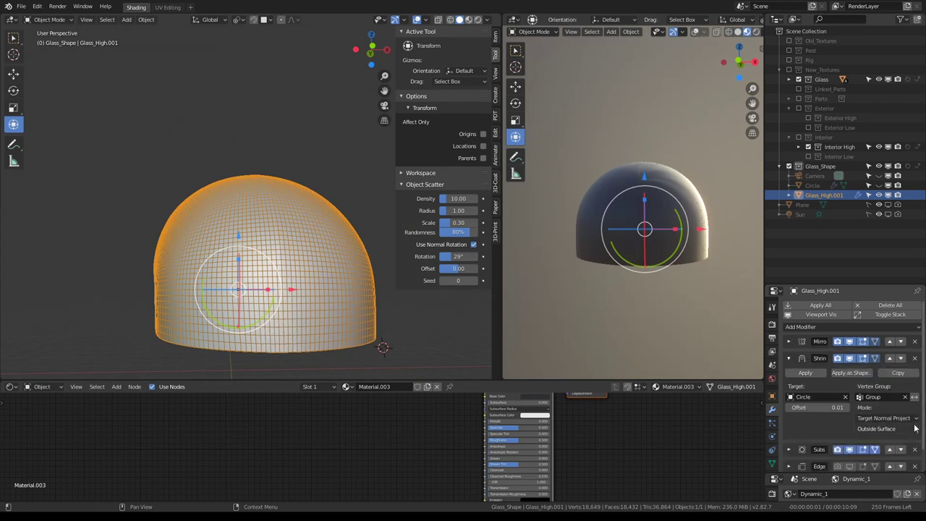
{"action": "left_click", "coordinate": [850, 359]}
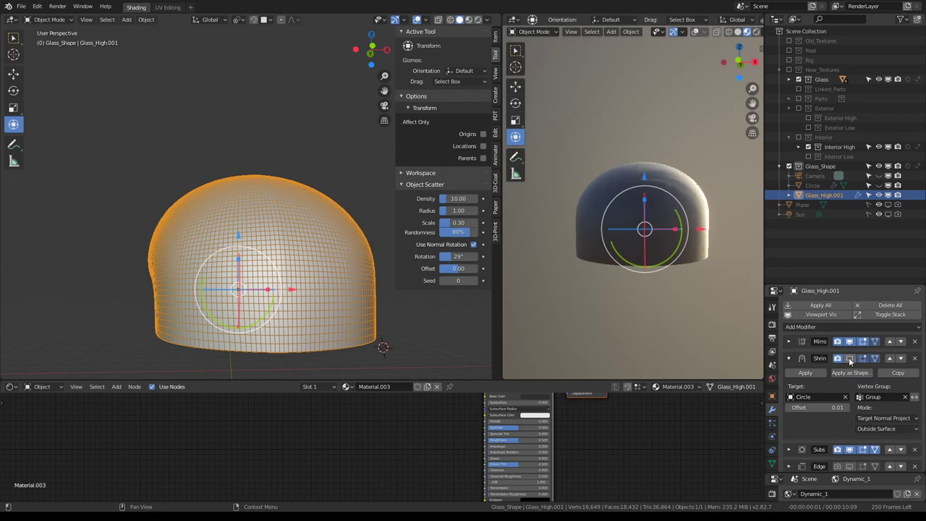
{"action": "left_click", "coordinate": [850, 359]}
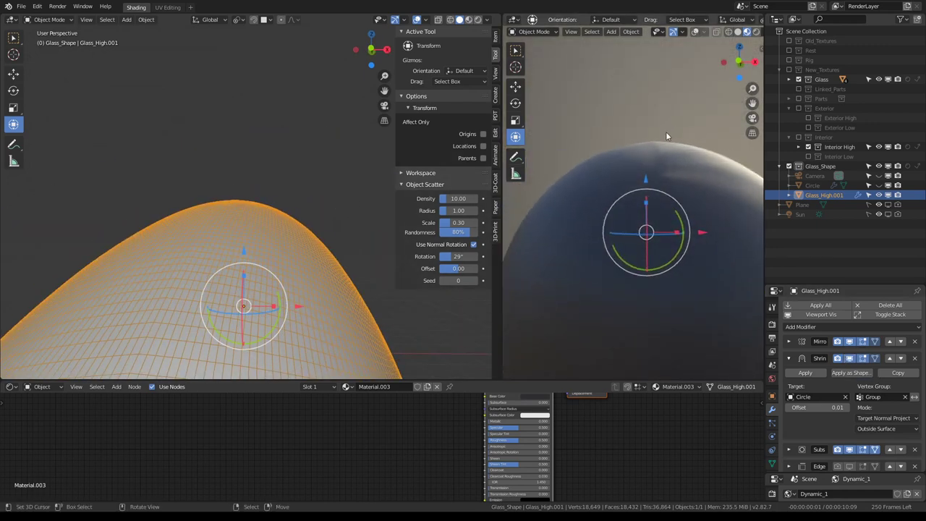
{"action": "left_click", "coordinate": [887, 429]}
{"action": "left_click", "coordinate": [882, 480]}
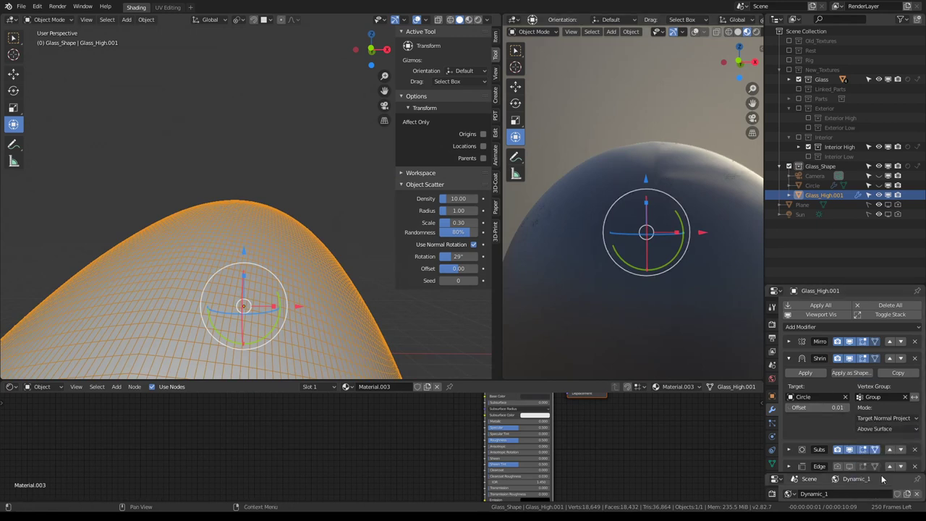
{"action": "left_click", "coordinate": [886, 428]}
{"action": "left_click", "coordinate": [884, 472]}
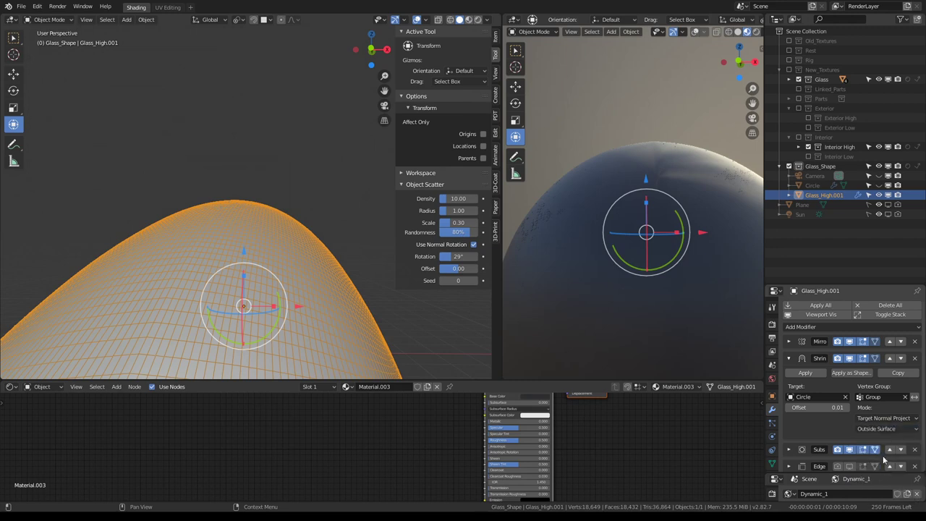
- Duplicate and apply one Shrinkwrap, set the other to On Surface, and hide plane and sun
{"action": "left_click", "coordinate": [913, 376]}
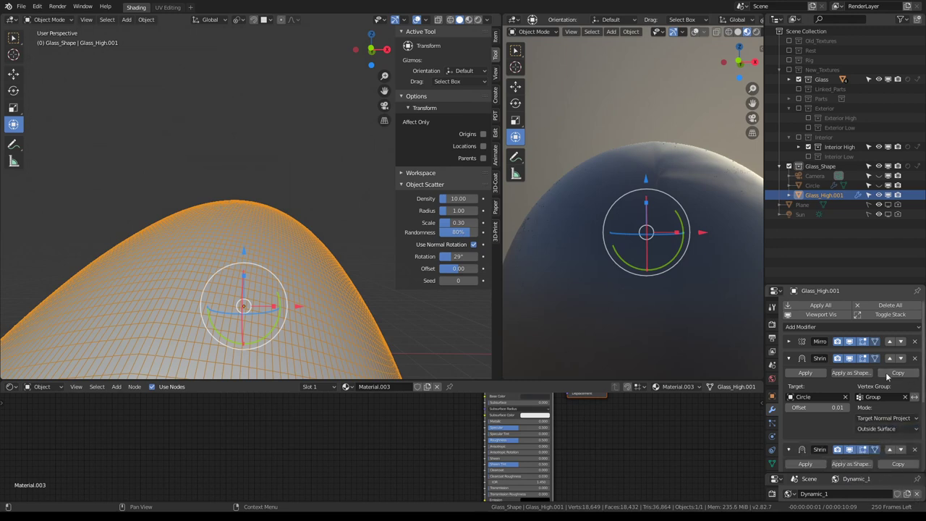
{"action": "left_click", "coordinate": [803, 374]}
{"action": "left_click", "coordinate": [893, 429]}
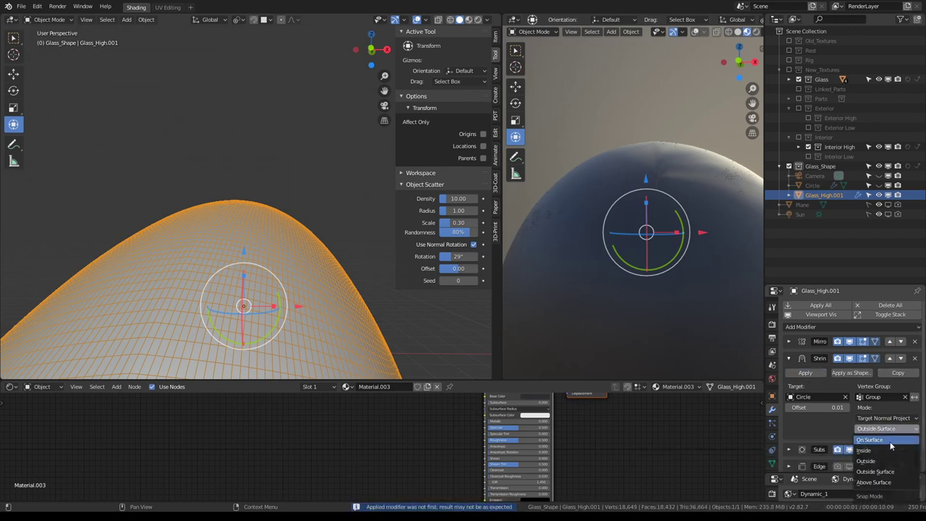
{"action": "left_click", "coordinate": [890, 441]}
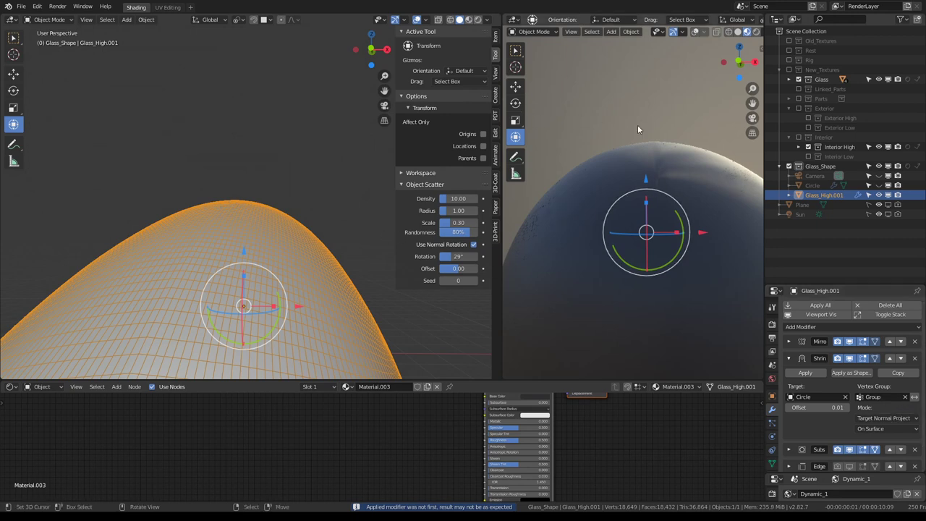
{"action": "key", "text": "shift+h"}
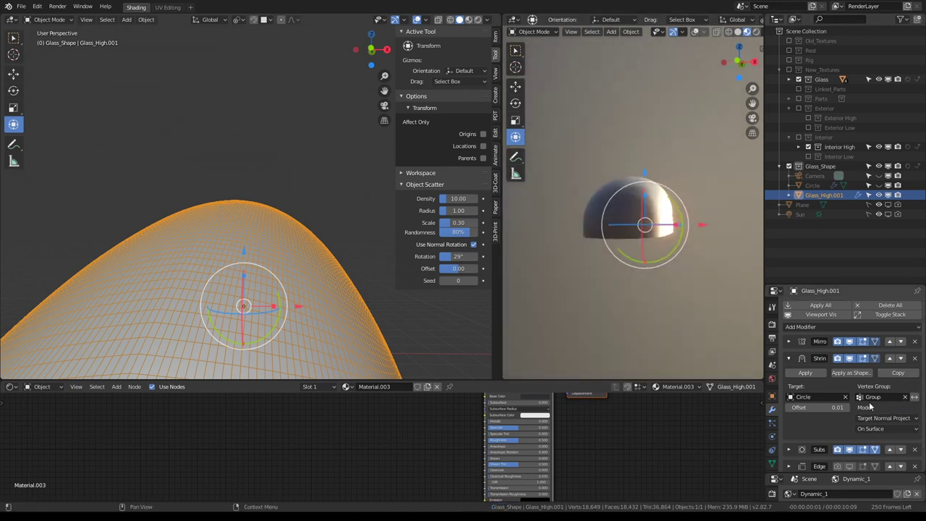
{"action": "left_click", "coordinate": [790, 358]}
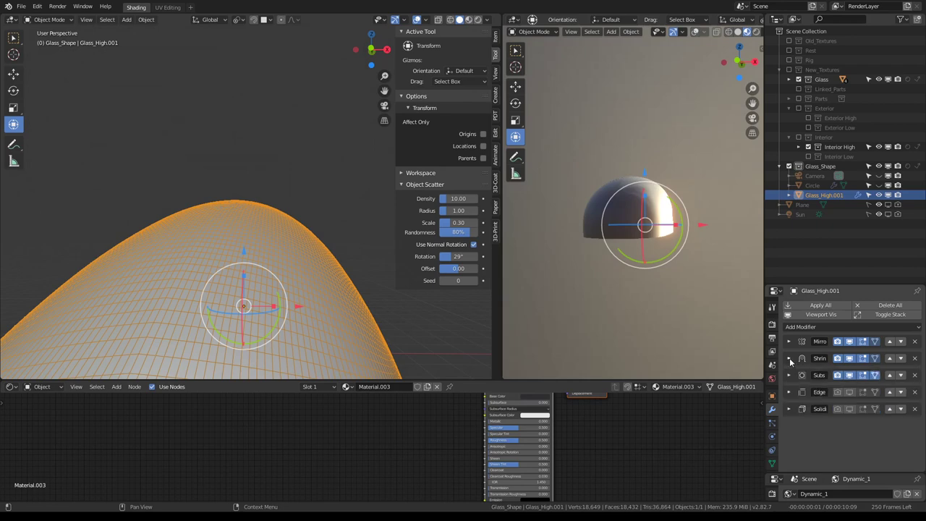
- Mark the selected edge loop on the glass shell as a seam
{"action": "key", "text": "Tab"}
{"action": "left_click", "coordinate": [209, 221], "text": "alt"}
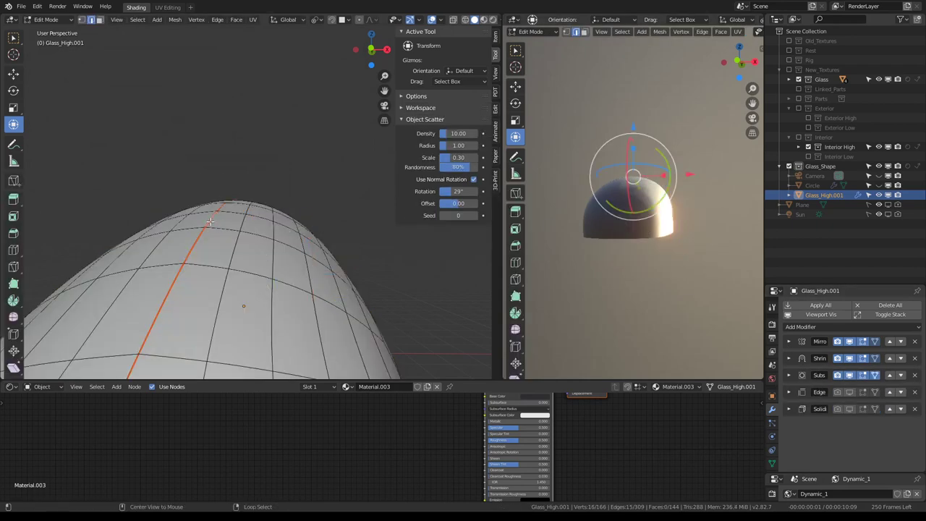
{"action": "key", "text": "KP_Decimal"}
{"action": "key", "text": "ctrl+e"}
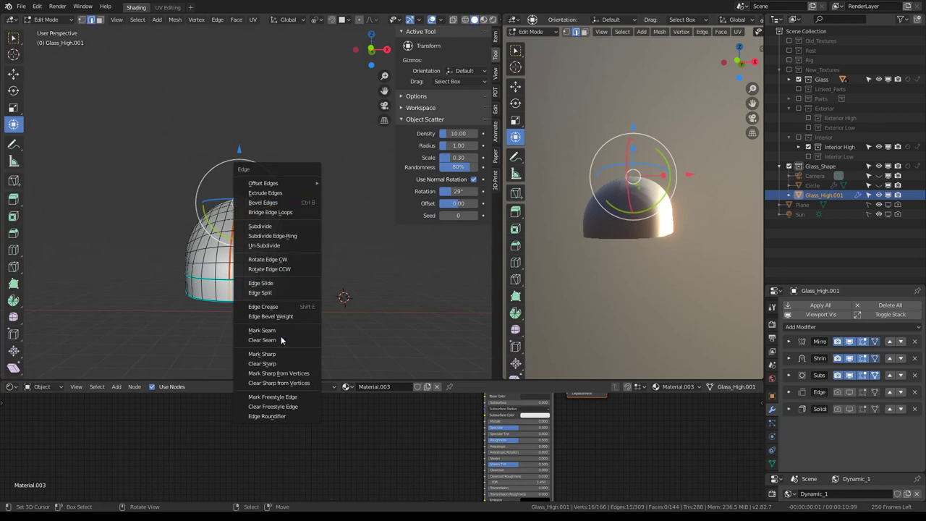
{"action": "left_click", "coordinate": [275, 330]}
{"action": "key", "text": "Tab"}
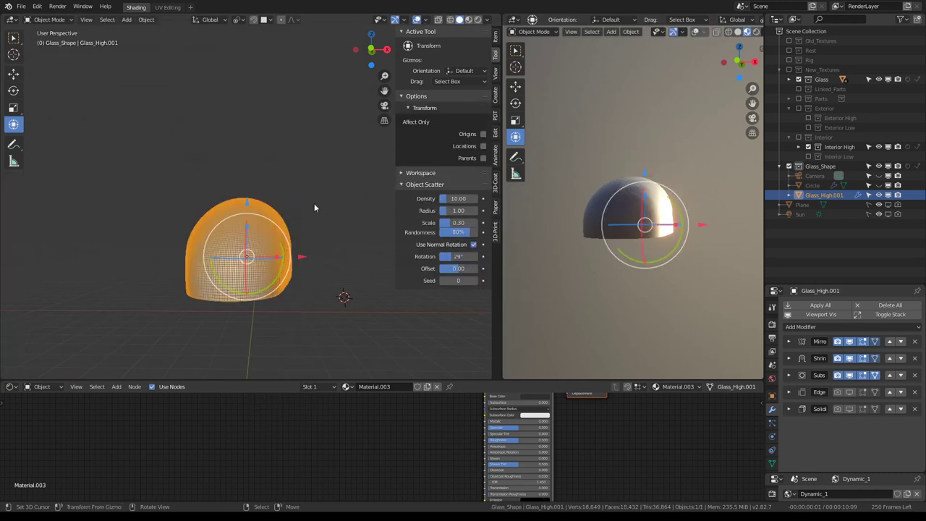
- Apply the Mirror modifier to the glass shell's mesh
{"action": "left_click", "coordinate": [849, 379]}
{"action": "left_click", "coordinate": [849, 379]}
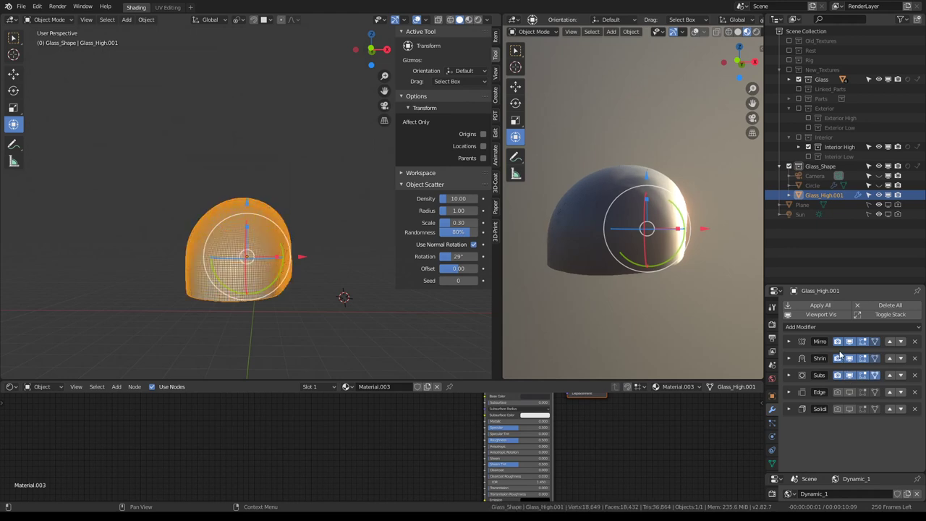
{"action": "left_click", "coordinate": [787, 340]}
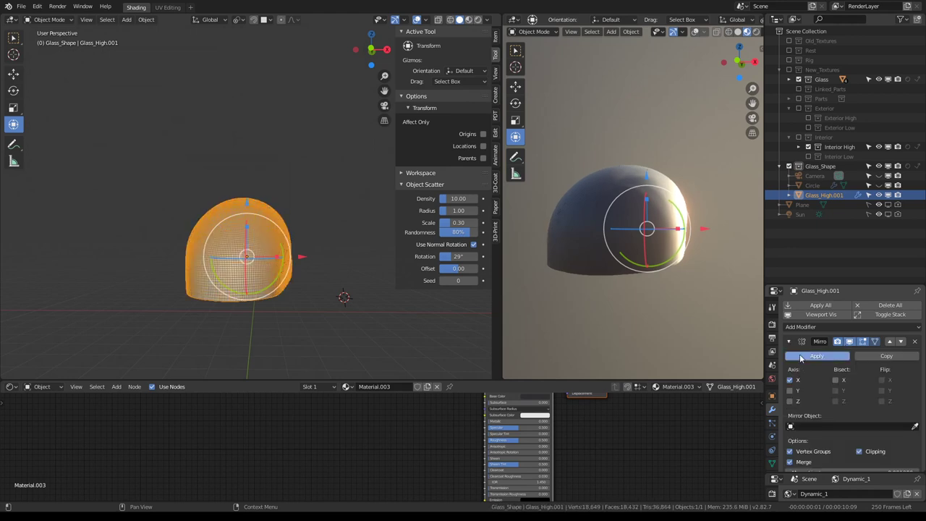
{"action": "left_click", "coordinate": [800, 357]}
- Set the Shrinkwrap snap mode to Outside Surface
{"action": "left_click", "coordinate": [788, 341]}
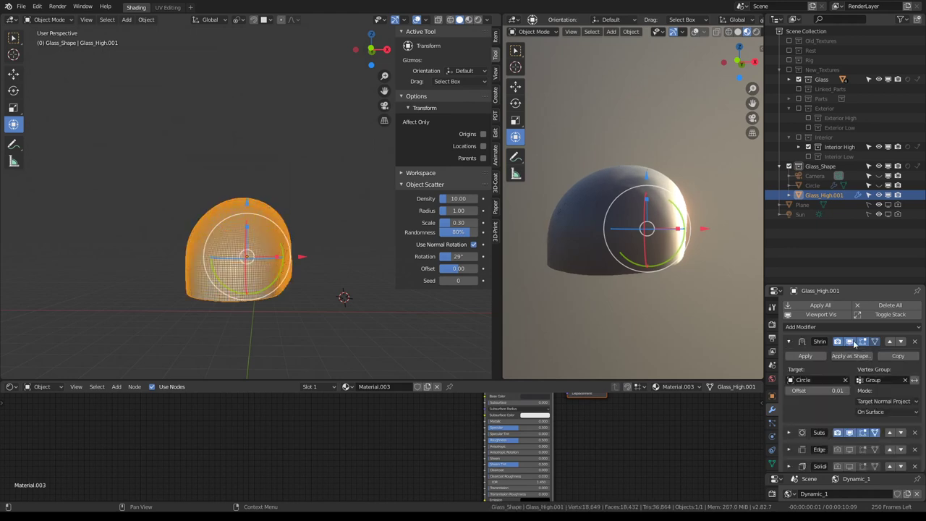
{"action": "left_click", "coordinate": [913, 412]}
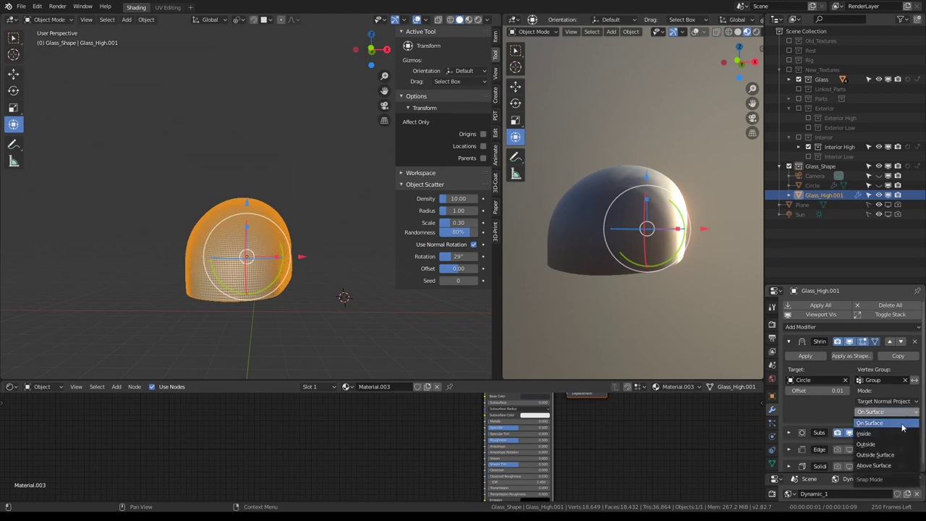
{"action": "left_click", "coordinate": [875, 454]}
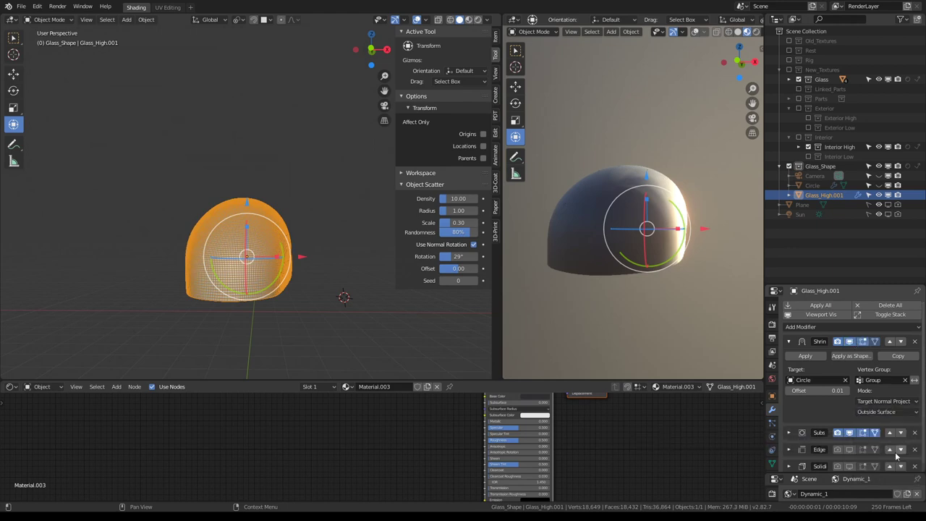
{"action": "scroll", "coordinate": [290, 165], "scroll_direction": "up", "scroll_amount": 3}
{"action": "scroll", "coordinate": [279, 196], "scroll_direction": "up", "scroll_amount": 2}
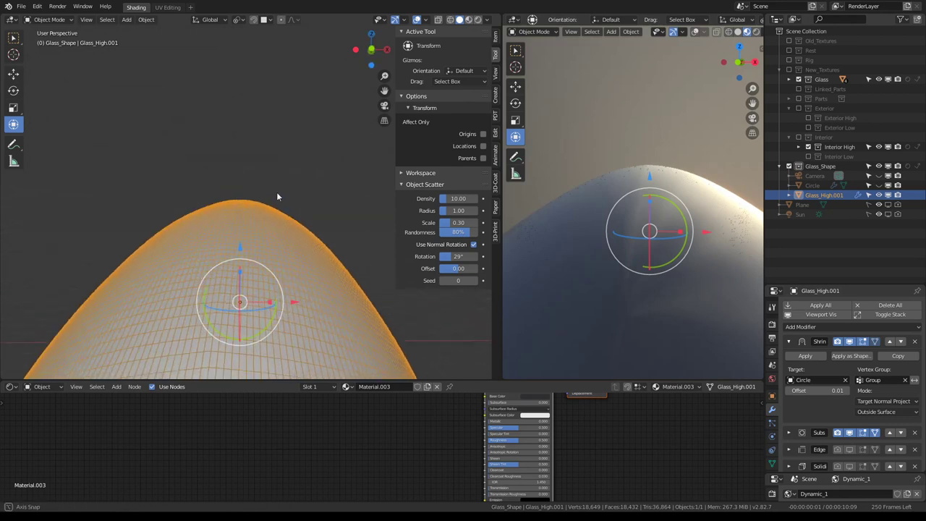
{"action": "scroll", "coordinate": [280, 196], "scroll_direction": "up", "scroll_amount": 1}
{"action": "key", "text": "Tab"}
- Inspect the shell's mesh from the side, undoing back to its rounded end
{"action": "key", "text": "a"}
{"action": "key", "text": "q"}
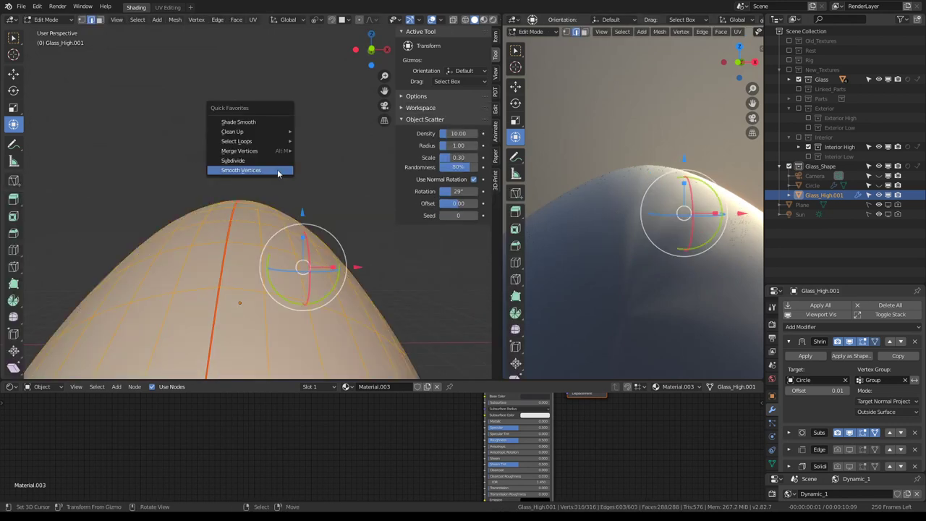
{"action": "scroll", "coordinate": [289, 239], "scroll_direction": "down", "scroll_amount": 2}
{"action": "scroll", "coordinate": [275, 268], "scroll_direction": "down", "scroll_amount": 2}
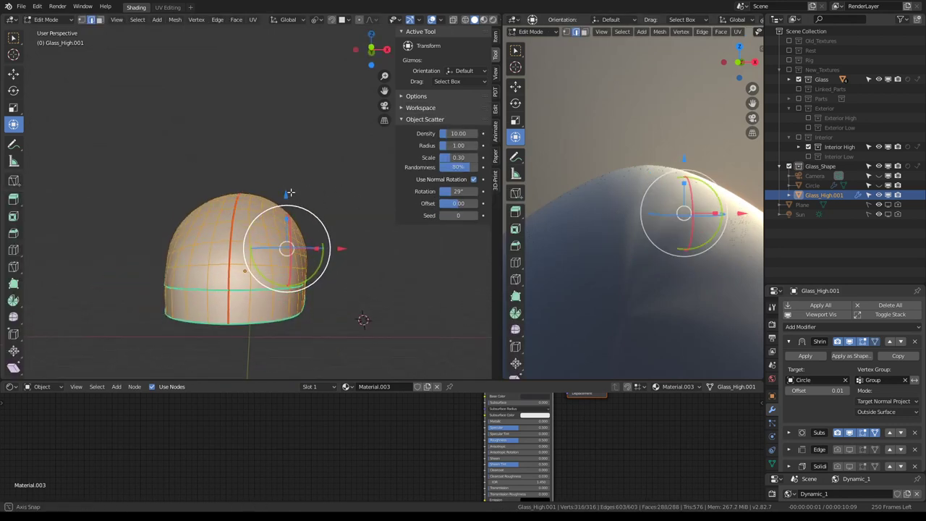
{"action": "scroll", "coordinate": [268, 285], "scroll_direction": "down", "scroll_amount": 1}
{"action": "key", "text": "alt+a"}
{"action": "mouse_move", "coordinate": [268, 285]}
{"action": "middle_mouse_down"}
{"action": "mouse_move", "coordinate": [239, 311]}
{"action": "mouse_move", "coordinate": [371, 297]}
{"action": "middle_mouse_up"}
{"action": "key", "text": "ctrl+z"}
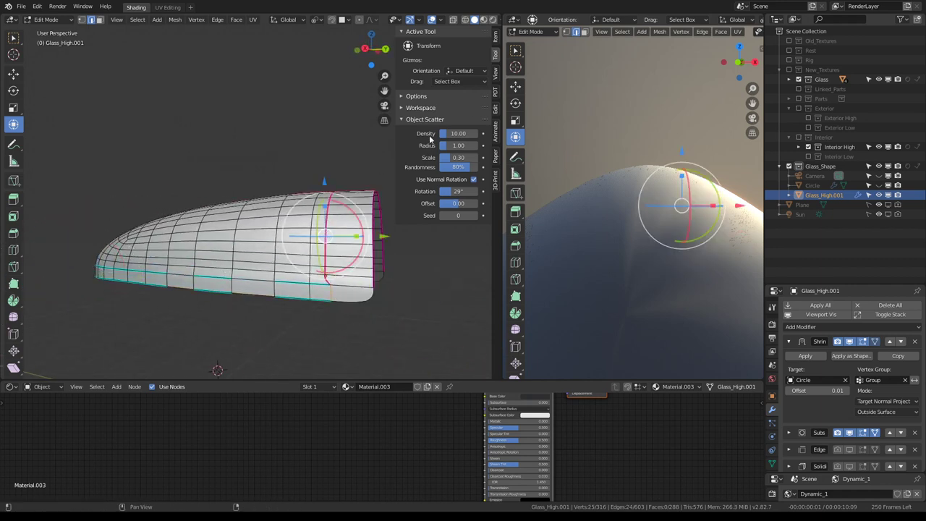
{"action": "left_click", "coordinate": [496, 40]}
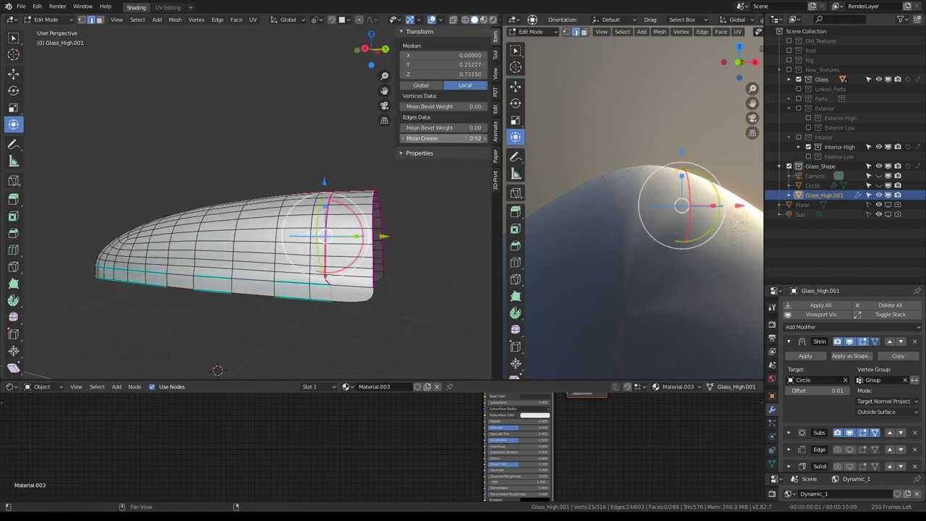
- Select and temporarily hide the shell's end edge loops to inspect the mesh
{"action": "left_click", "coordinate": [376, 206], "text": "alt"}
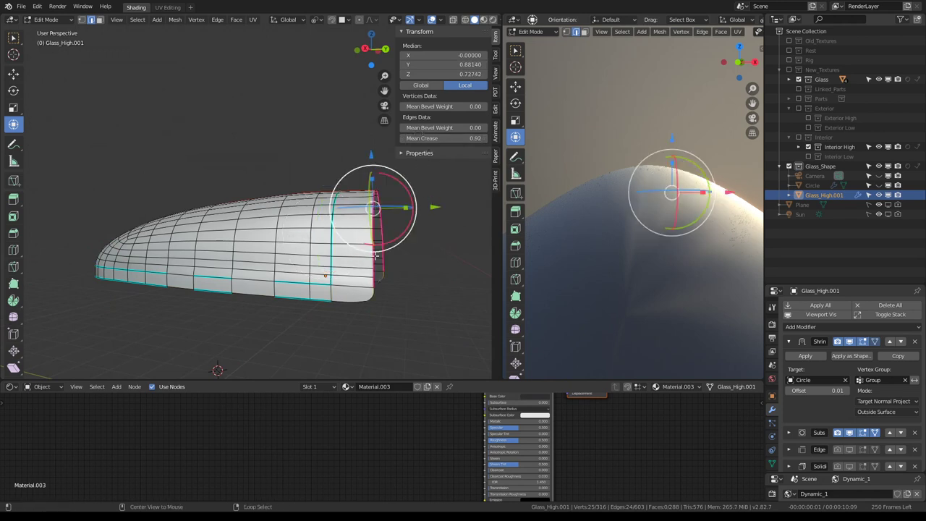
{"action": "left_click", "coordinate": [340, 310], "text": "alt"}
{"action": "key", "text": "h"}
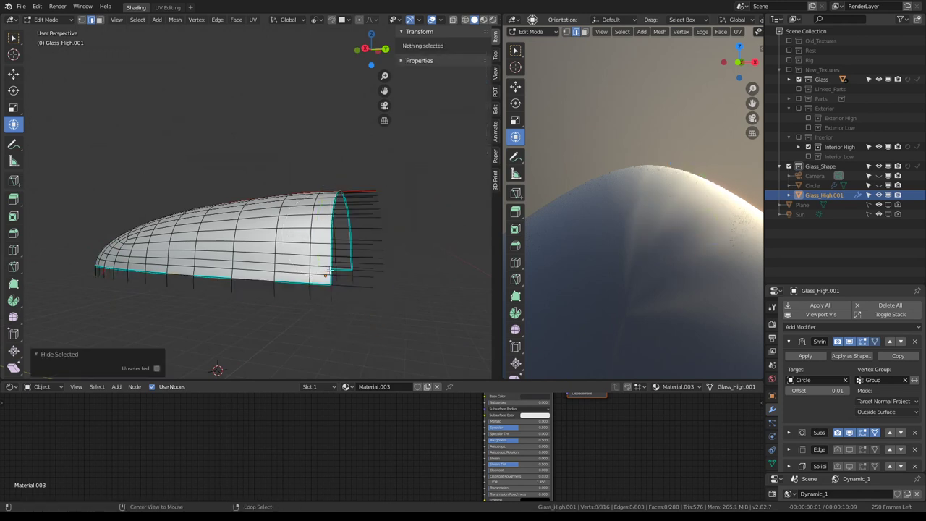
{"action": "key", "text": "alt+h"}
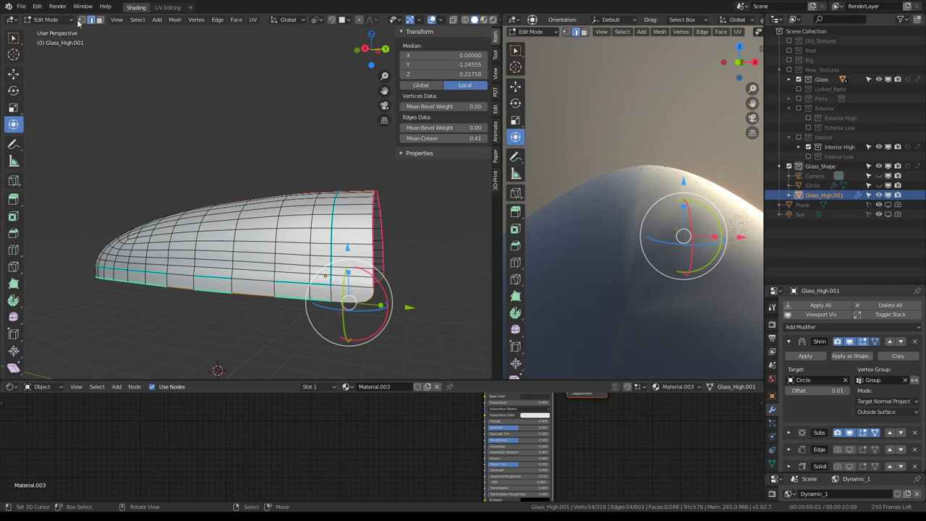
{"action": "left_click", "coordinate": [82, 19]}
{"action": "left_click", "coordinate": [320, 310], "text": "shift"}
{"action": "left_click", "coordinate": [373, 306], "text": "shift"}
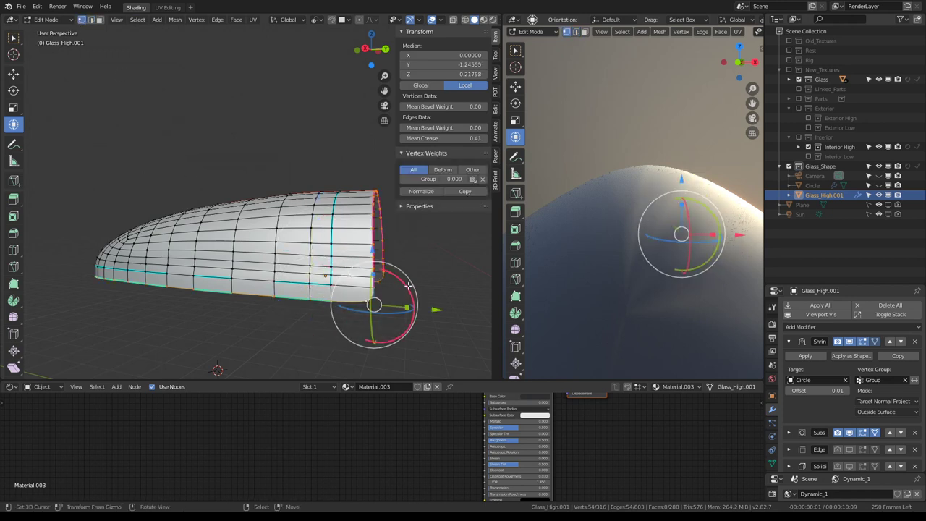
{"action": "key", "text": "ctrl+z"}
{"action": "key", "text": "ctrl+z"}
{"action": "key", "text": "ctrl+z"}
{"action": "key", "text": "ctrl+z"}
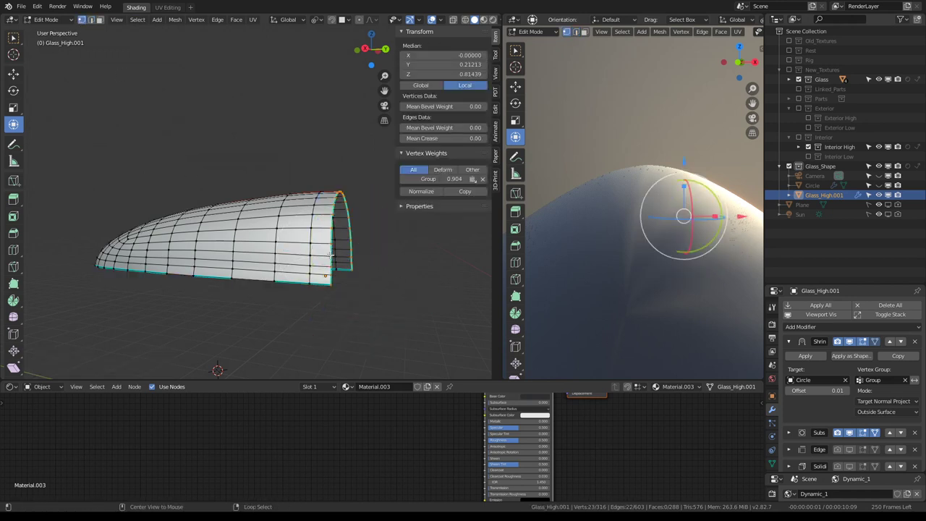
{"action": "key", "text": "h"}
{"action": "middle_click_drag", "start_coordinate": [318, 235], "coordinate": [325, 207]}
- Smooth all dome vertices with factor 0.5 over 9 repeats, then return to Object Mode
{"action": "key", "text": "a"}
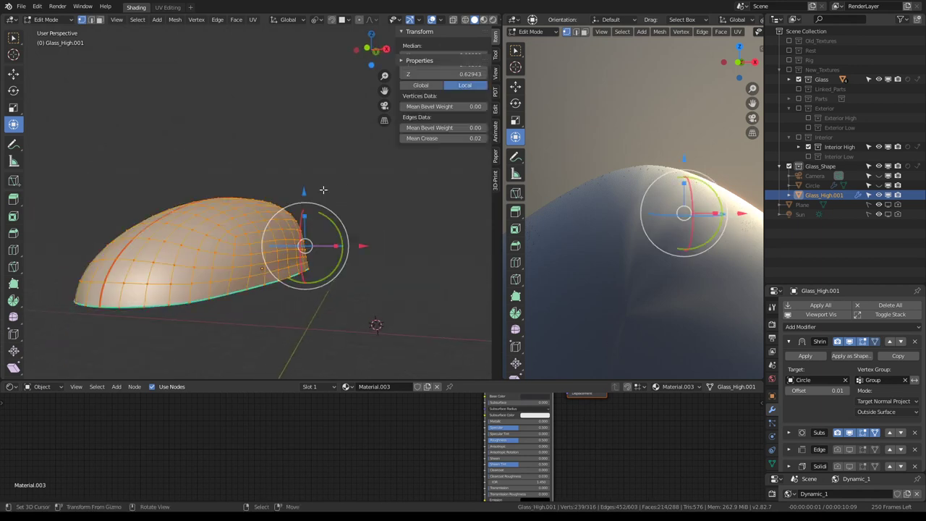
{"action": "key", "text": "q"}
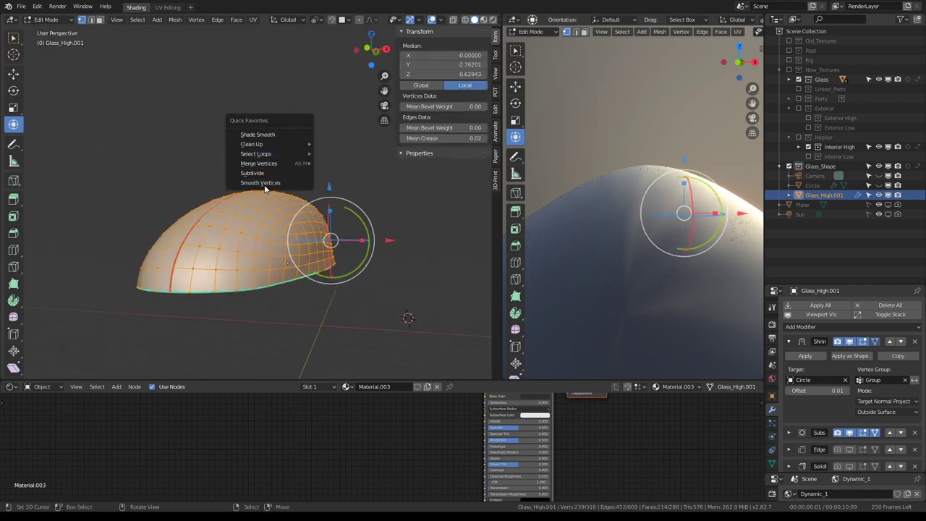
{"action": "left_click", "coordinate": [265, 183]}
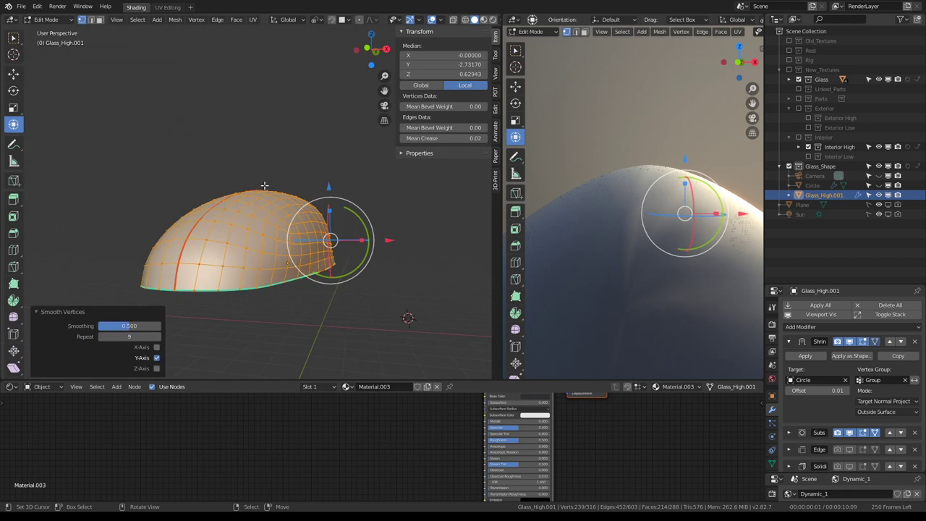
{"action": "key", "text": "Tab"}
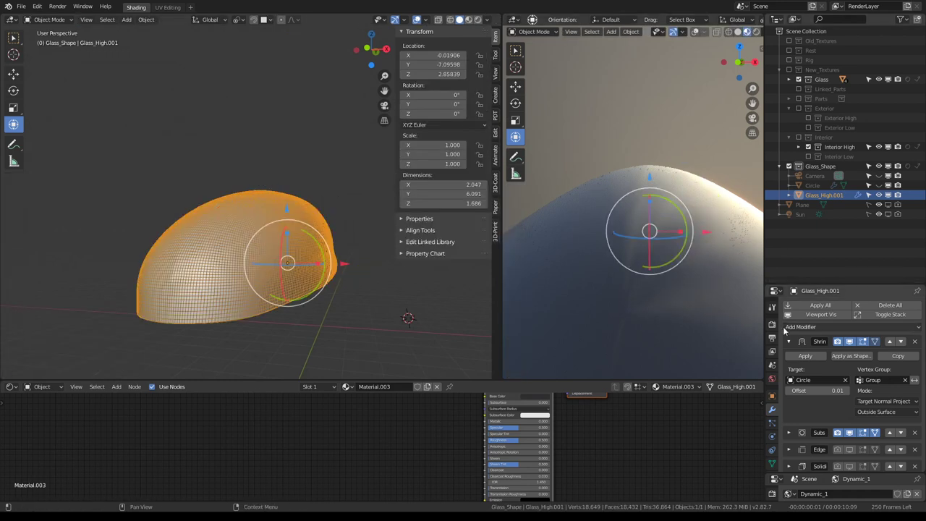
- Move the Subdivision modifier above the Shrinkwrap in the stack
{"action": "left_click", "coordinate": [789, 341]}
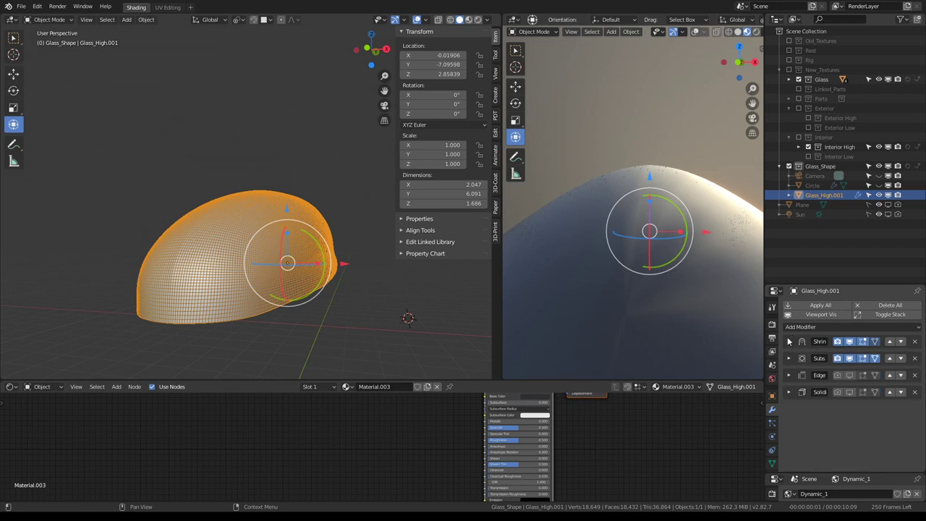
{"action": "left_click", "coordinate": [890, 358]}
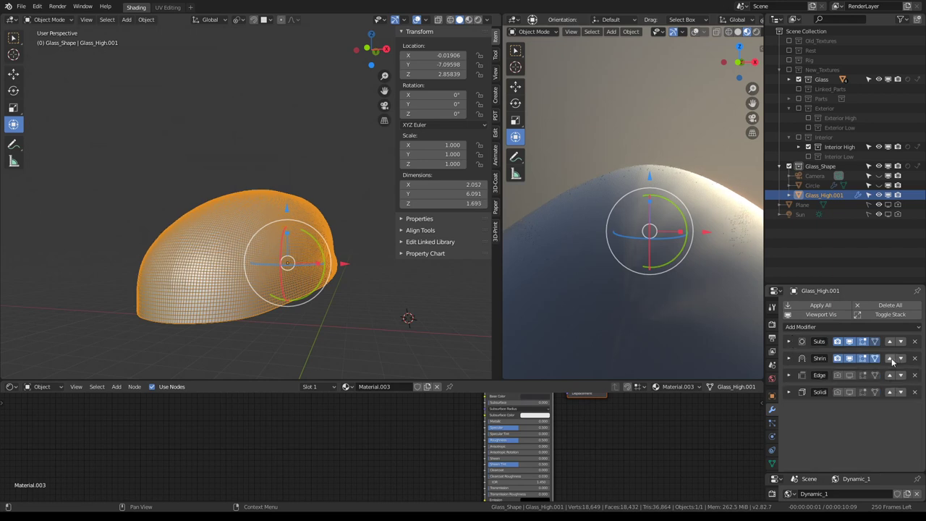
{"action": "middle_click_drag", "start_coordinate": [405, 231], "coordinate": [316, 193]}
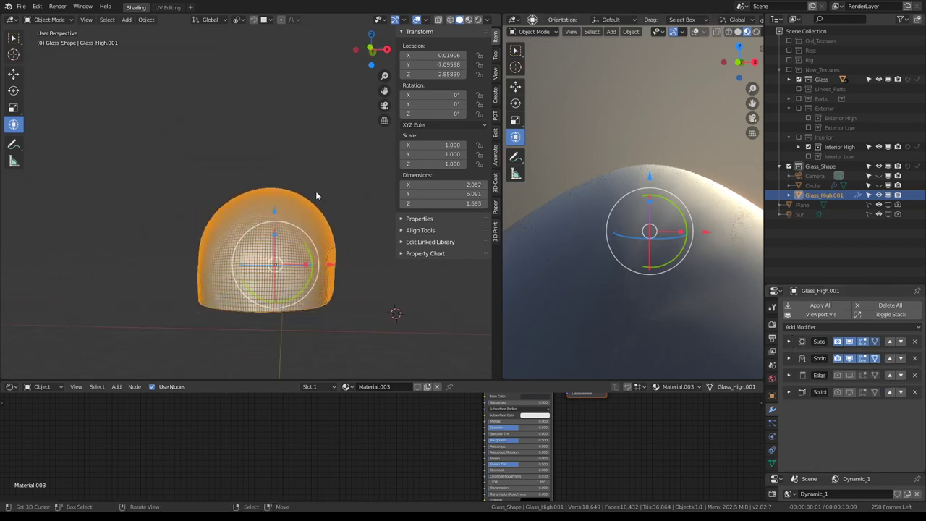
{"action": "scroll", "coordinate": [571, 191], "scroll_direction": "down", "scroll_amount": 5}
{"action": "mouse_move", "coordinate": [571, 191]}
{"action": "middle_mouse_down"}
{"action": "mouse_move", "coordinate": [590, 185]}
{"action": "mouse_move", "coordinate": [561, 178]}
{"action": "mouse_move", "coordinate": [572, 293]}
{"action": "mouse_move", "coordinate": [538, 187]}
{"action": "mouse_move", "coordinate": [641, 193]}
{"action": "mouse_move", "coordinate": [711, 161]}
{"action": "mouse_move", "coordinate": [750, 159]}
{"action": "mouse_move", "coordinate": [561, 180]}
{"action": "mouse_move", "coordinate": [574, 184]}
{"action": "middle_mouse_up"}
{"action": "middle_click_drag", "start_coordinate": [454, 193], "coordinate": [413, 229]}
- Toggle Subdivision and Shrinkwrap display off and on to compare the dome's shape
{"action": "left_click", "coordinate": [849, 340]}
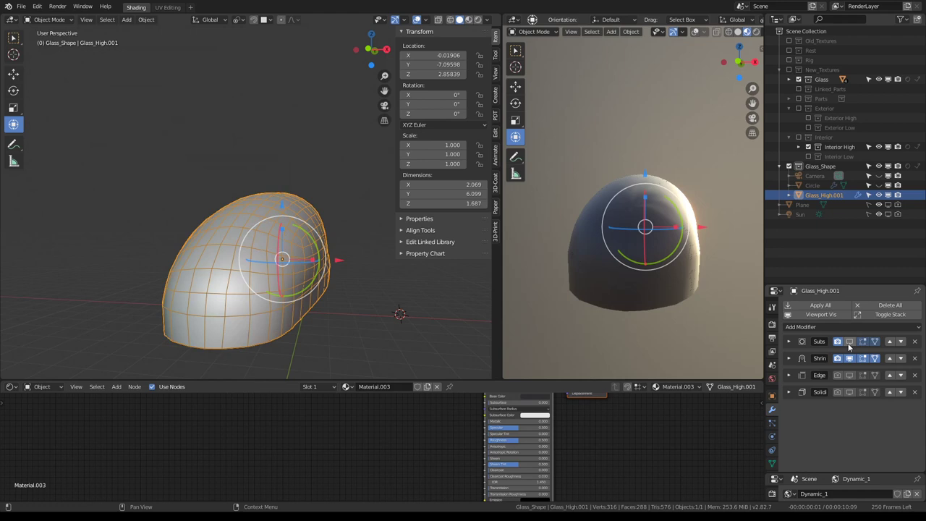
{"action": "left_click", "coordinate": [849, 343]}
{"action": "left_click", "coordinate": [790, 343]}
{"action": "left_click", "coordinate": [789, 343]}
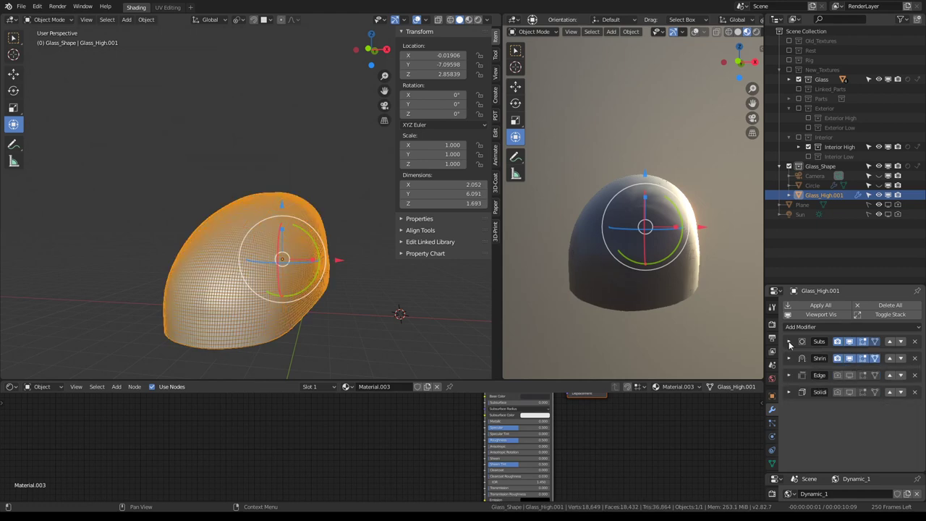
{"action": "left_click", "coordinate": [789, 343]}
{"action": "left_click", "coordinate": [789, 343]}
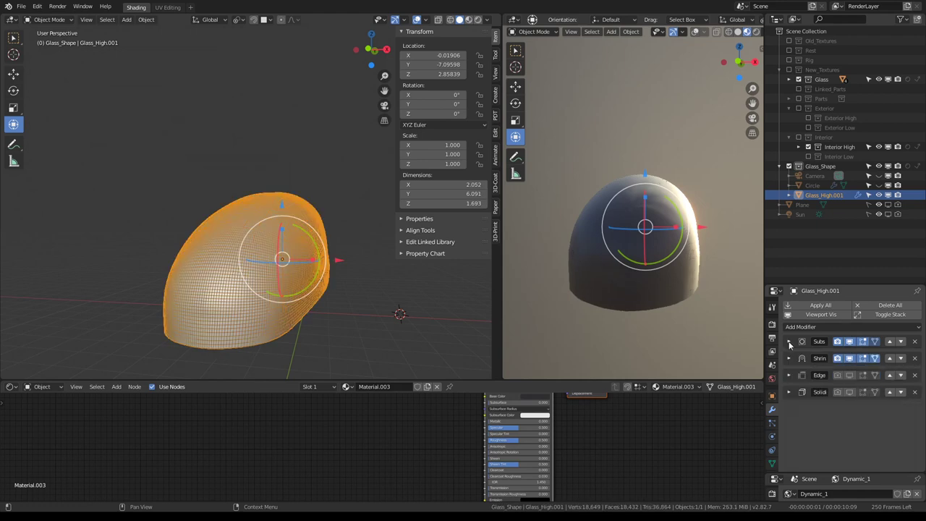
{"action": "left_click", "coordinate": [853, 358]}
{"action": "left_click", "coordinate": [851, 358]}
{"action": "middle_click_drag", "start_coordinate": [405, 217], "coordinate": [359, 183]}
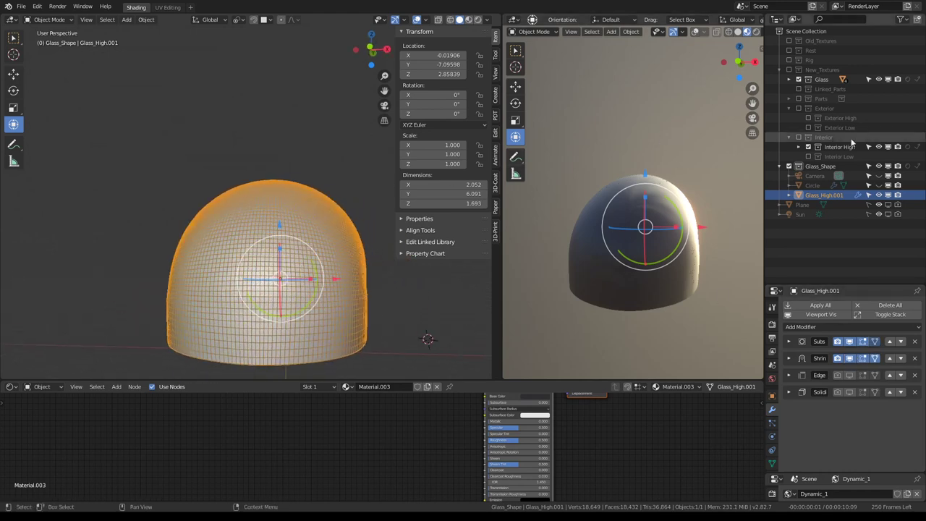
- Make Circle the active object and inspect its Subdivision modifier settings
{"action": "left_click", "coordinate": [879, 195]}
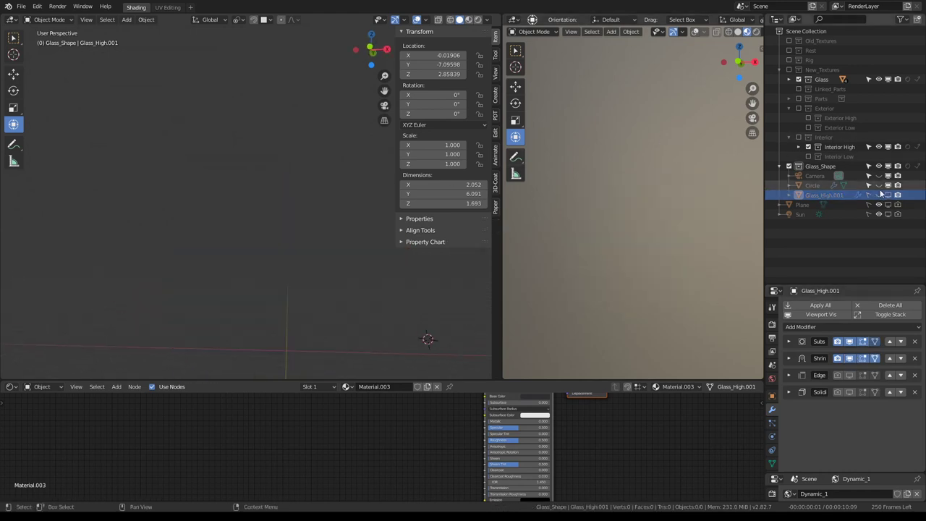
{"action": "left_click", "coordinate": [879, 196]}
{"action": "left_click", "coordinate": [331, 217]}
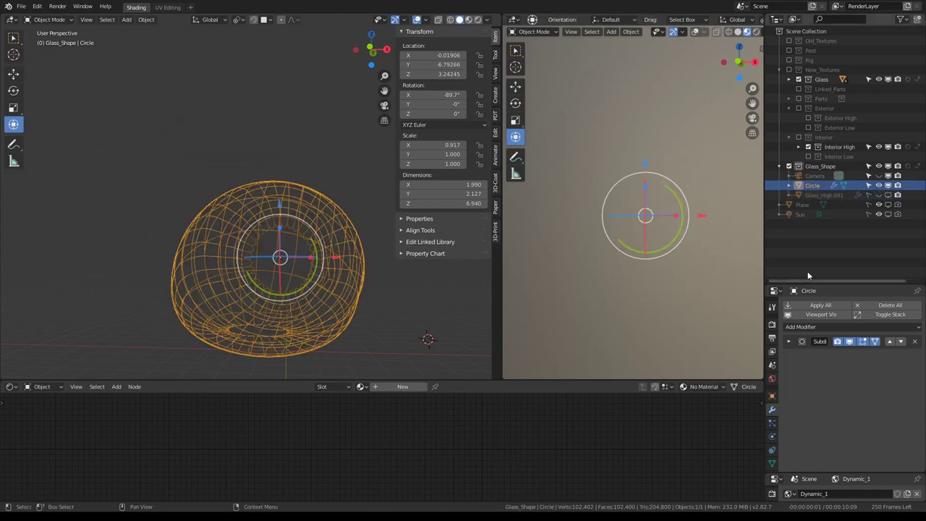
{"action": "left_click", "coordinate": [787, 341]}
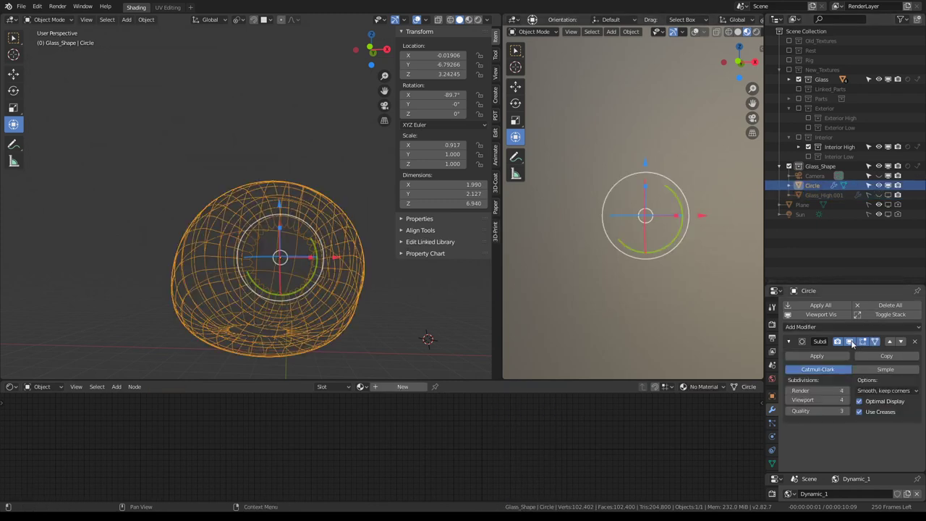
{"action": "mouse_move", "coordinate": [188, 163]}
{"action": "middle_mouse_down"}
{"action": "mouse_move", "coordinate": [126, 163]}
{"action": "mouse_move", "coordinate": [149, 153]}
{"action": "middle_mouse_up"}
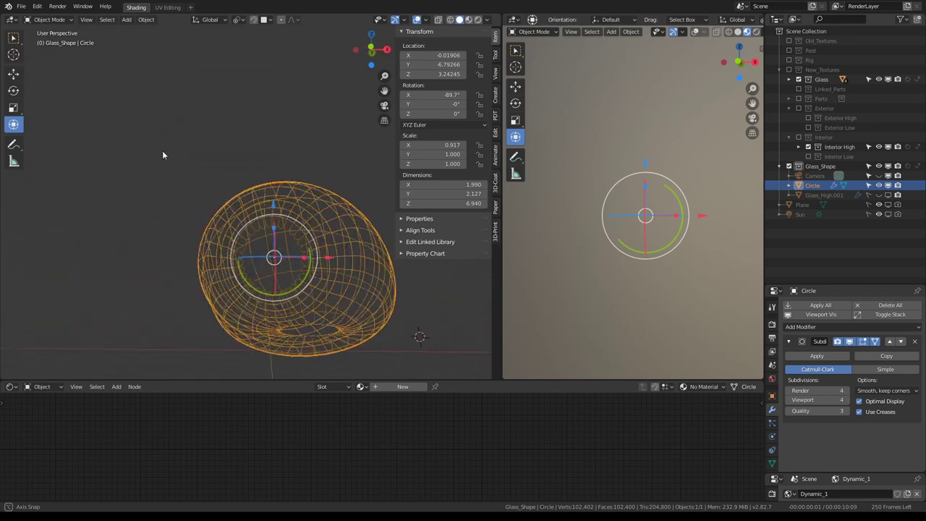
- Hide the Circle and reveal all hidden objects to show the full cockpit
{"action": "left_click", "coordinate": [879, 186]}
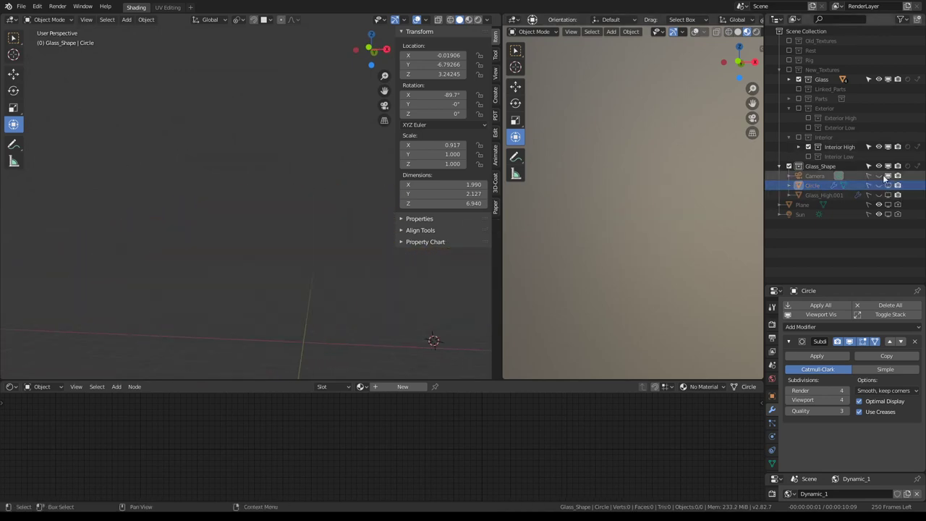
{"action": "left_click", "coordinate": [878, 175]}
{"action": "left_click", "coordinate": [879, 176]}
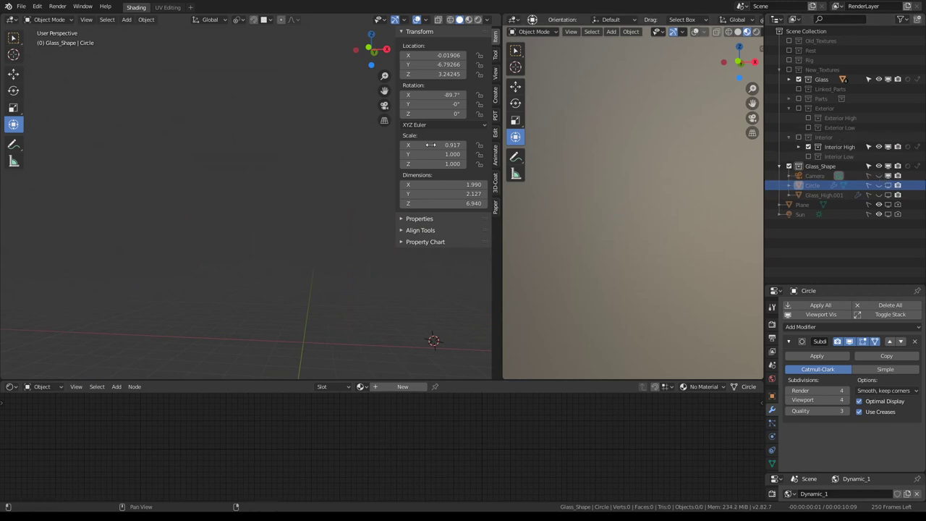
{"action": "key", "text": "alt+h"}
{"action": "mouse_move", "coordinate": [330, 171]}
{"action": "middle_mouse_down"}
{"action": "mouse_move", "coordinate": [238, 185]}
{"action": "mouse_move", "coordinate": [325, 174]}
{"action": "middle_mouse_up"}
{"action": "scroll", "coordinate": [633, 184], "scroll_direction": "up", "scroll_amount": 5}
{"action": "scroll", "coordinate": [633, 184], "scroll_direction": "down", "scroll_amount": 4}
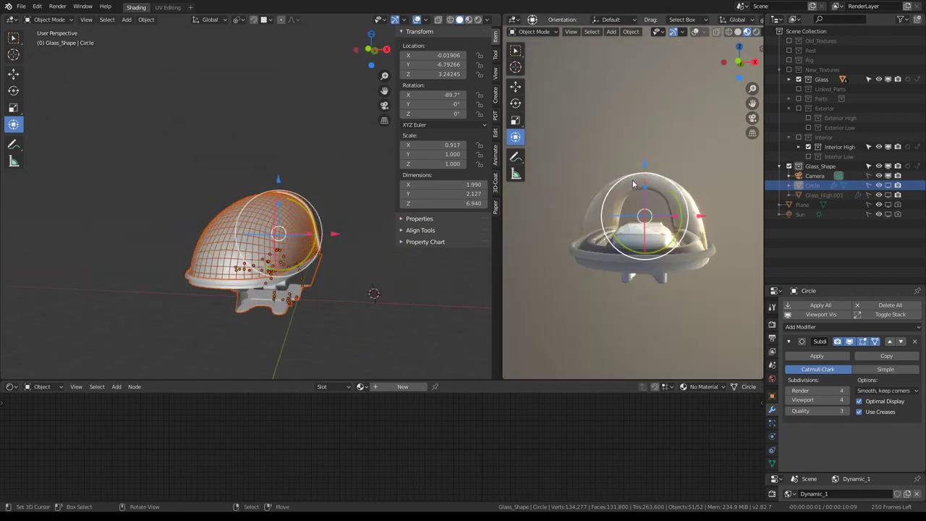
{"action": "key", "text": "ctrl+space"}
{"action": "mouse_move", "coordinate": [641, 205]}
{"action": "middle_mouse_down"}
{"action": "mouse_move", "coordinate": [662, 207]}
{"action": "mouse_move", "coordinate": [612, 217]}
{"action": "middle_mouse_up"}
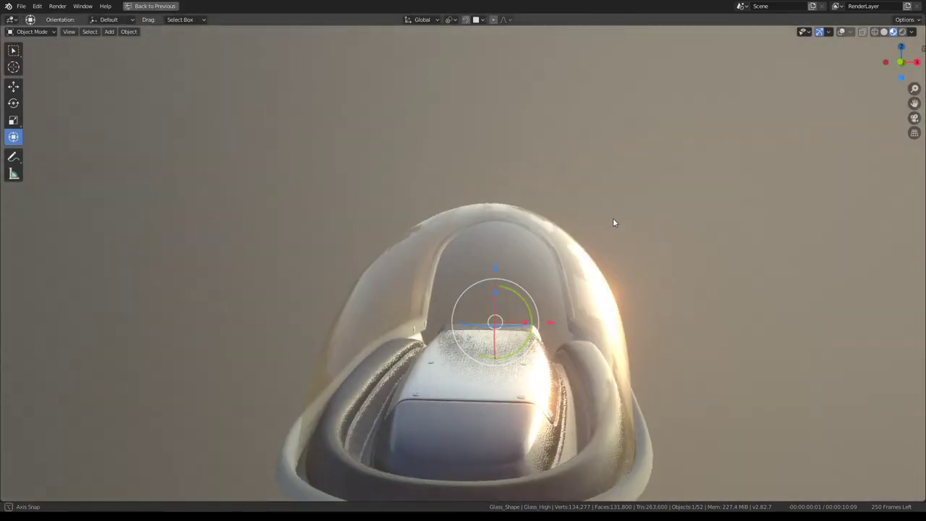
{"action": "scroll", "coordinate": [680, 215], "scroll_direction": "up", "scroll_amount": 3}
{"action": "key", "text": "g"}
{"action": "right_click", "coordinate": [679, 217]}
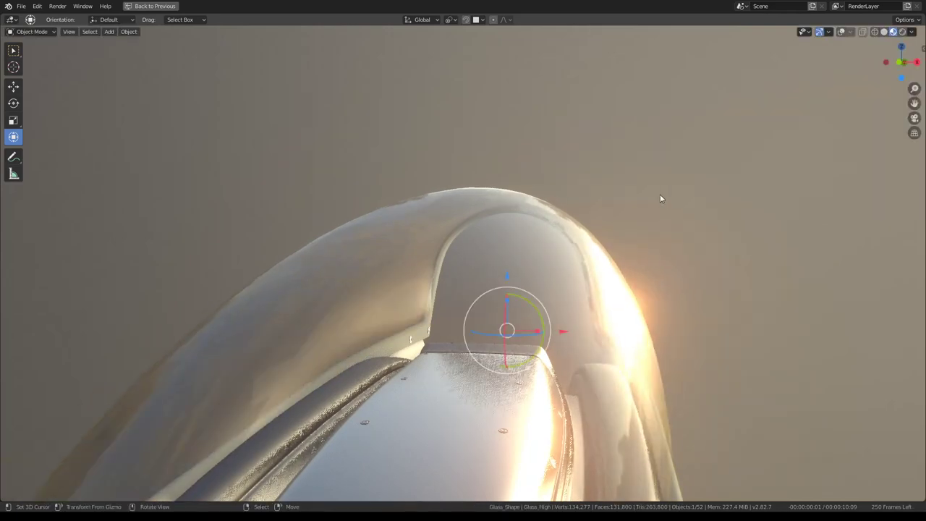
{"action": "scroll", "coordinate": [660, 194], "scroll_direction": "down", "scroll_amount": 5}
{"action": "key", "text": "KP_1"}
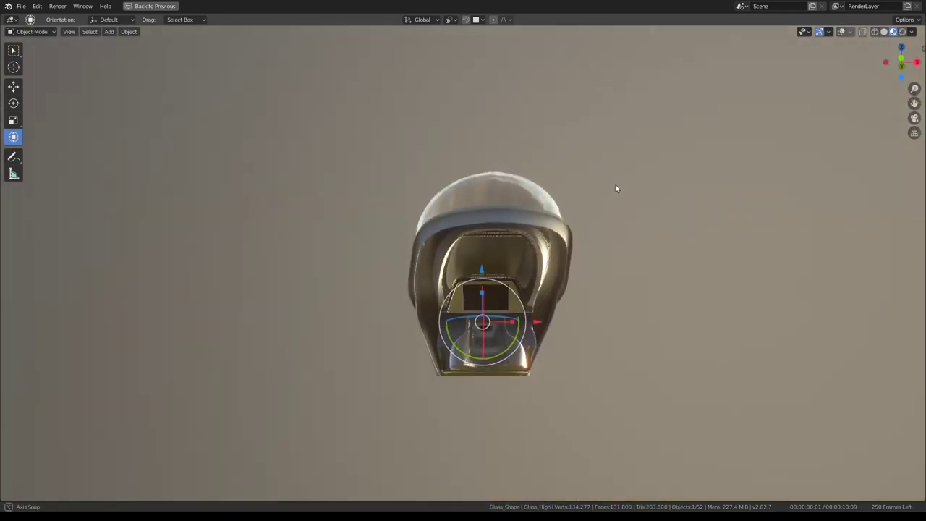
{"action": "mouse_move", "coordinate": [615, 188]}
{"action": "middle_mouse_down"}
{"action": "mouse_move", "coordinate": [531, 225]}
{"action": "mouse_move", "coordinate": [382, 209]}
{"action": "mouse_move", "coordinate": [474, 203]}
{"action": "middle_mouse_up"}
{"action": "key", "text": "KP_3"}
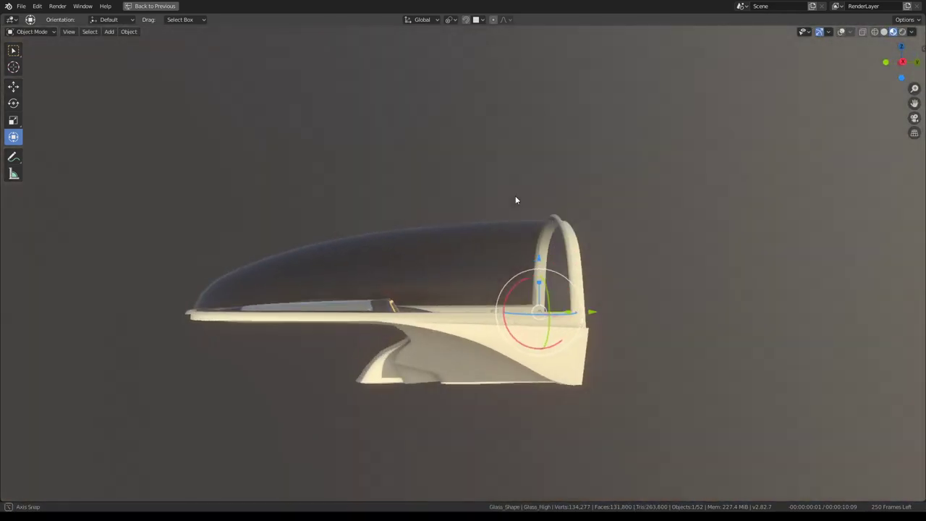
{"action": "key", "text": "ctrl+space"}
{"action": "mouse_move", "coordinate": [278, 171]}
{"action": "middle_mouse_down"}
{"action": "mouse_move", "coordinate": [284, 220]}
{"action": "mouse_move", "coordinate": [254, 183]}
{"action": "mouse_move", "coordinate": [360, 176]}
{"action": "middle_mouse_up"}
{"action": "scroll", "coordinate": [284, 216], "scroll_direction": "up", "scroll_amount": 3}
- Toggle the Subdivision preview off and on to compare the canopy from side and front
{"action": "left_click", "coordinate": [789, 341]}
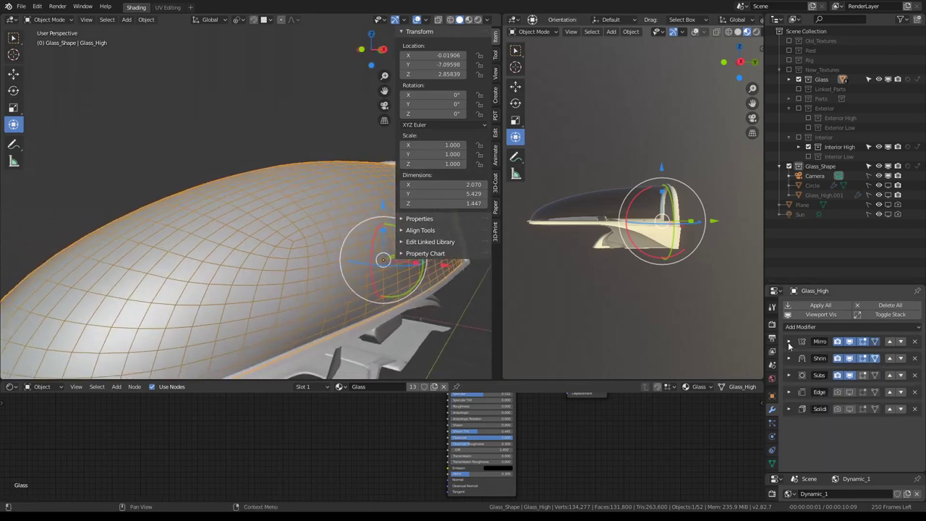
{"action": "left_click", "coordinate": [794, 375]}
{"action": "left_click", "coordinate": [794, 375]}
{"action": "left_click", "coordinate": [850, 376]}
{"action": "mouse_move", "coordinate": [268, 242]}
{"action": "middle_mouse_down"}
{"action": "mouse_move", "coordinate": [328, 232]}
{"action": "mouse_move", "coordinate": [440, 256]}
{"action": "middle_mouse_up"}
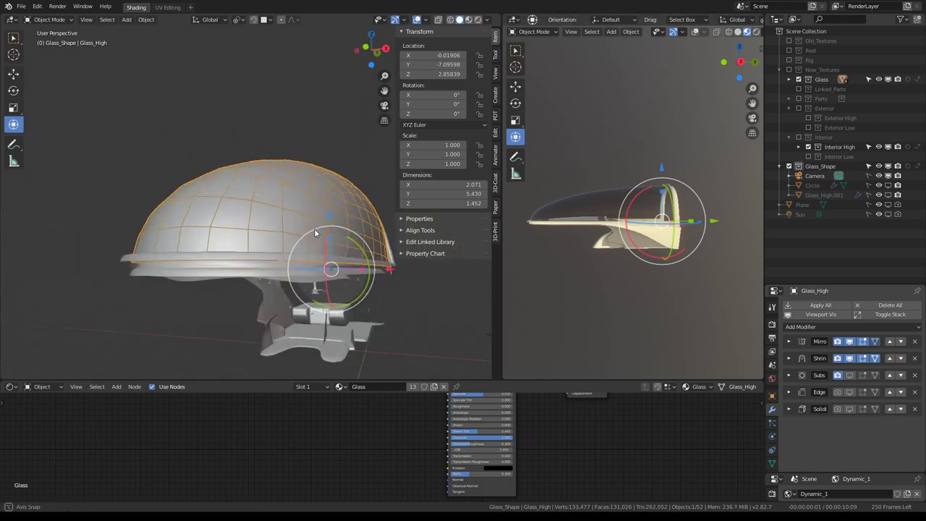
{"action": "left_click", "coordinate": [851, 375]}
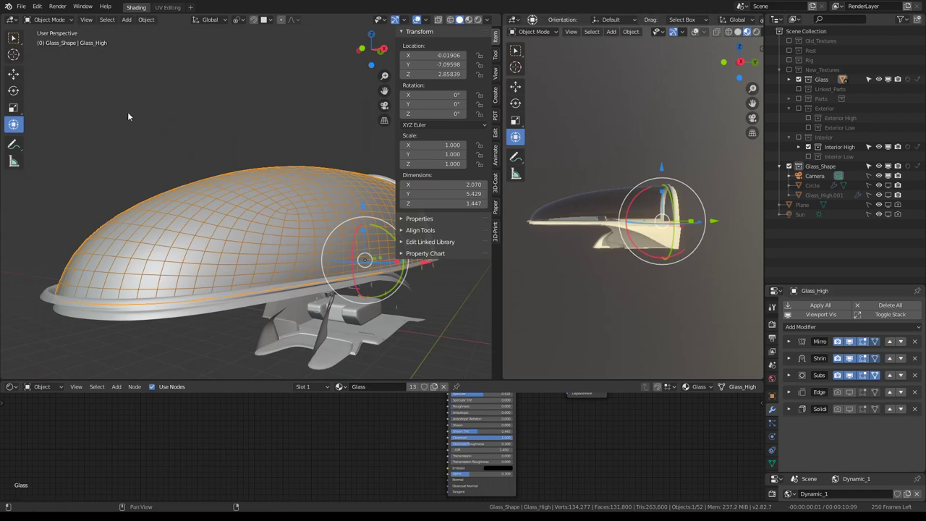
{"action": "key", "text": "ctrl+space"}
{"action": "scroll", "coordinate": [293, 195], "scroll_direction": "up", "scroll_amount": 2}
{"action": "scroll", "coordinate": [297, 197], "scroll_direction": "down", "scroll_amount": 2}
{"action": "key", "text": "ctrl+space"}
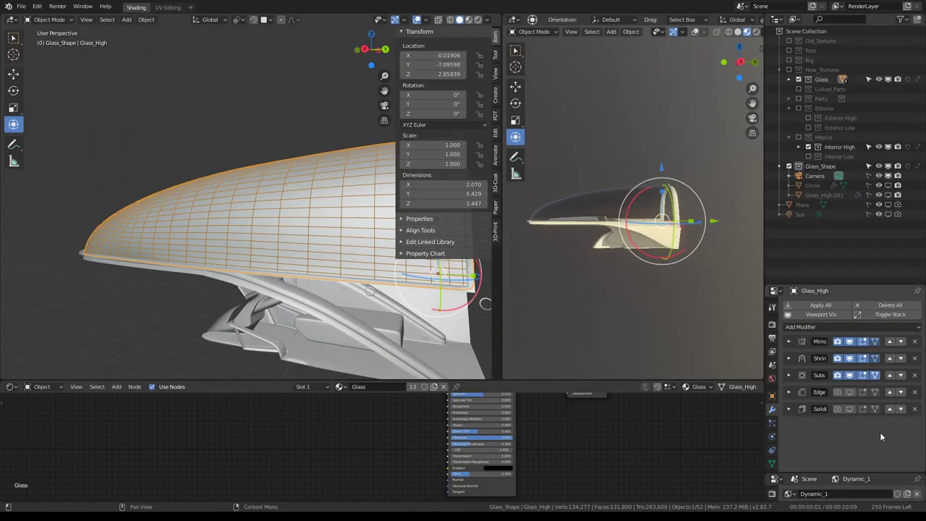
- Enable Solidify's viewport display and inspect the canopy's thickness in the maximised rendered view
{"action": "left_click", "coordinate": [850, 409]}
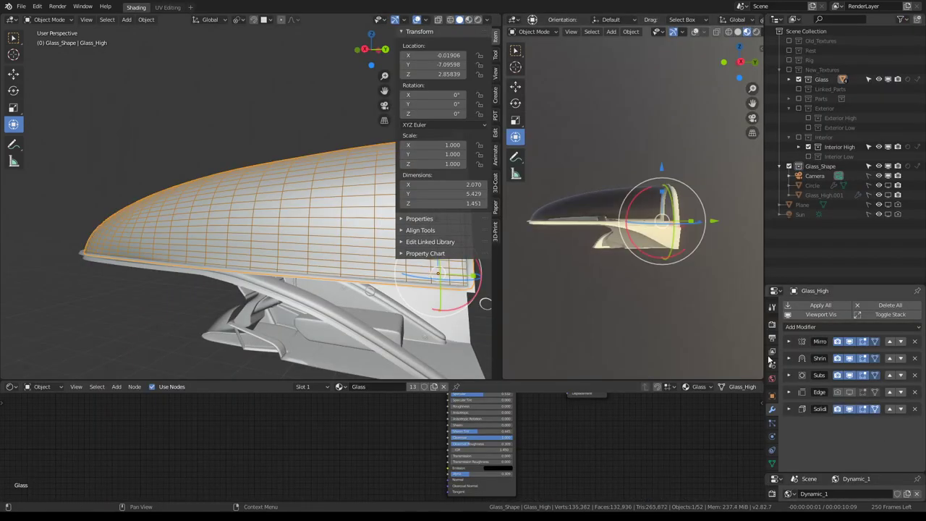
{"action": "key", "text": "ctrl+space"}
{"action": "scroll", "coordinate": [607, 195], "scroll_direction": "up", "scroll_amount": 3}
{"action": "scroll", "coordinate": [651, 199], "scroll_direction": "up", "scroll_amount": 1}
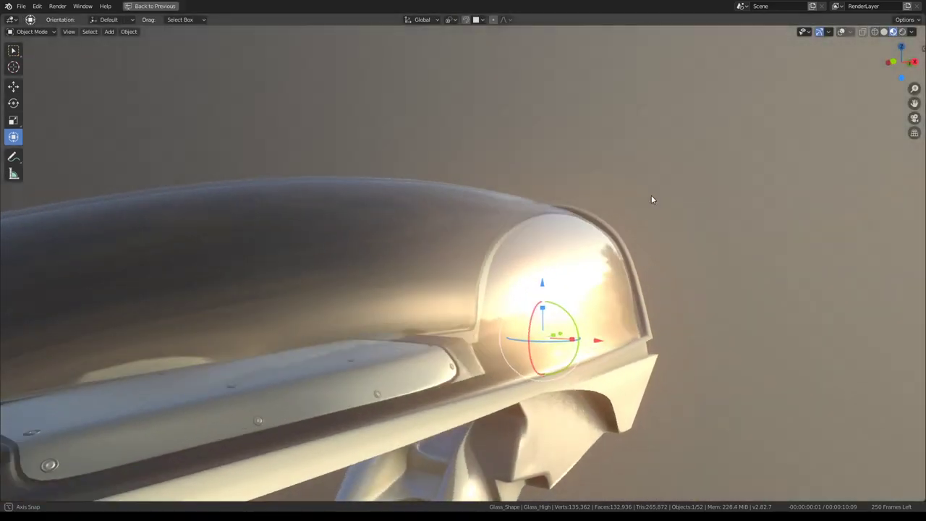
{"action": "mouse_move", "coordinate": [651, 199]}
{"action": "middle_mouse_down"}
{"action": "mouse_move", "coordinate": [699, 200]}
{"action": "mouse_move", "coordinate": [680, 198]}
{"action": "middle_mouse_up"}
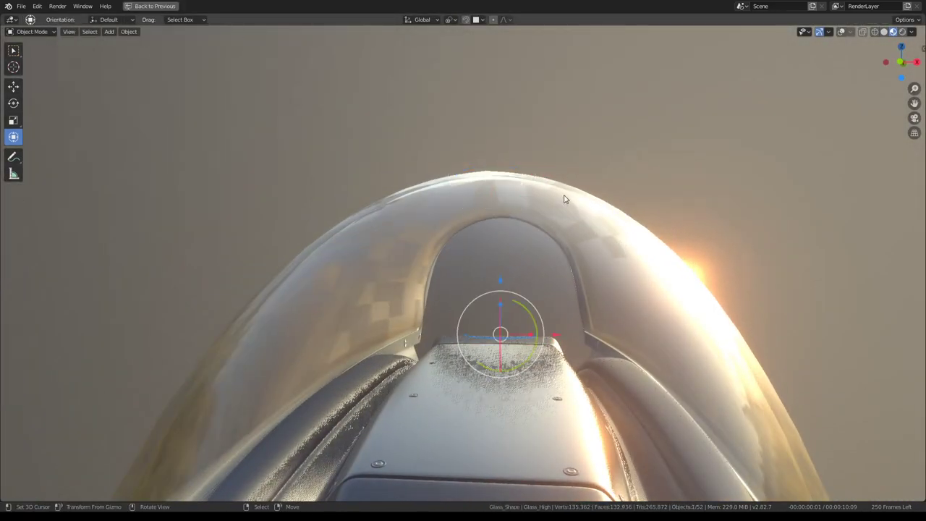
{"action": "scroll", "coordinate": [563, 198], "scroll_direction": "down", "scroll_amount": 5}
{"action": "mouse_move", "coordinate": [562, 200]}
{"action": "middle_mouse_down"}
{"action": "mouse_move", "coordinate": [514, 205]}
{"action": "mouse_move", "coordinate": [583, 191]}
{"action": "mouse_move", "coordinate": [575, 172]}
{"action": "mouse_move", "coordinate": [548, 200]}
{"action": "mouse_move", "coordinate": [523, 285]}
{"action": "mouse_move", "coordinate": [488, 223]}
{"action": "mouse_move", "coordinate": [422, 206]}
{"action": "mouse_move", "coordinate": [479, 200]}
{"action": "middle_mouse_up"}
{"action": "key", "text": "ctrl+space"}
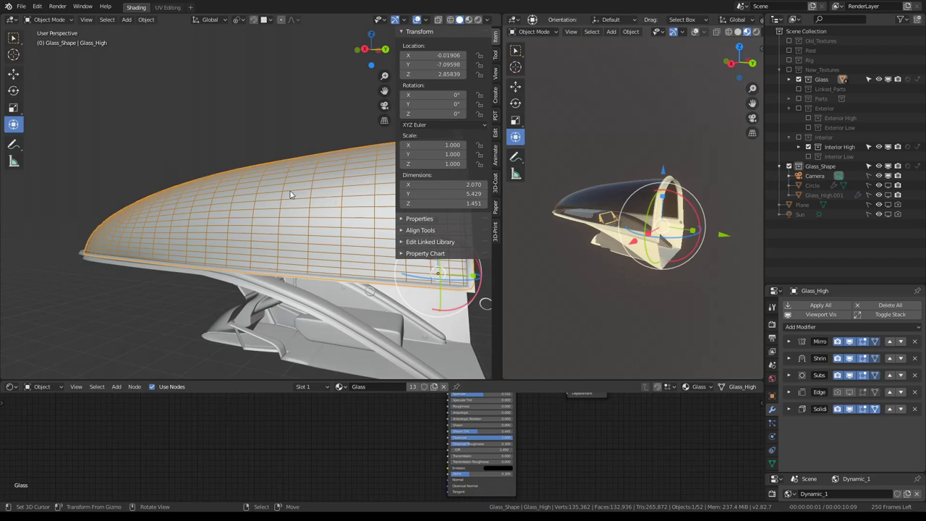
- Maximise the left 3D view in camera view and enter Edit Mode on Glass_High
{"action": "key", "text": "ctrl+space"}
{"action": "key", "text": "KP_0"}
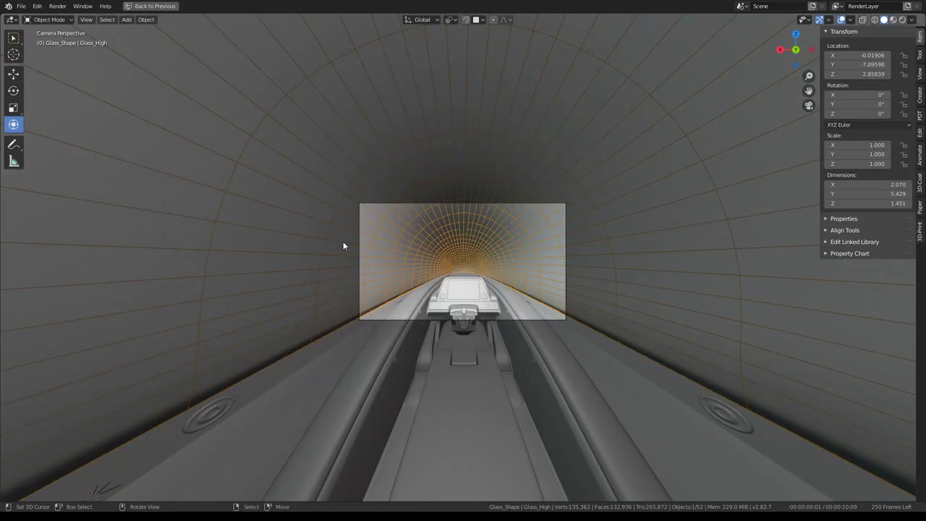
{"action": "key", "text": "Tab"}
{"action": "scroll", "coordinate": [437, 274], "scroll_direction": "up", "scroll_amount": 4}
{"action": "left_click", "coordinate": [312, 300], "text": "alt"}
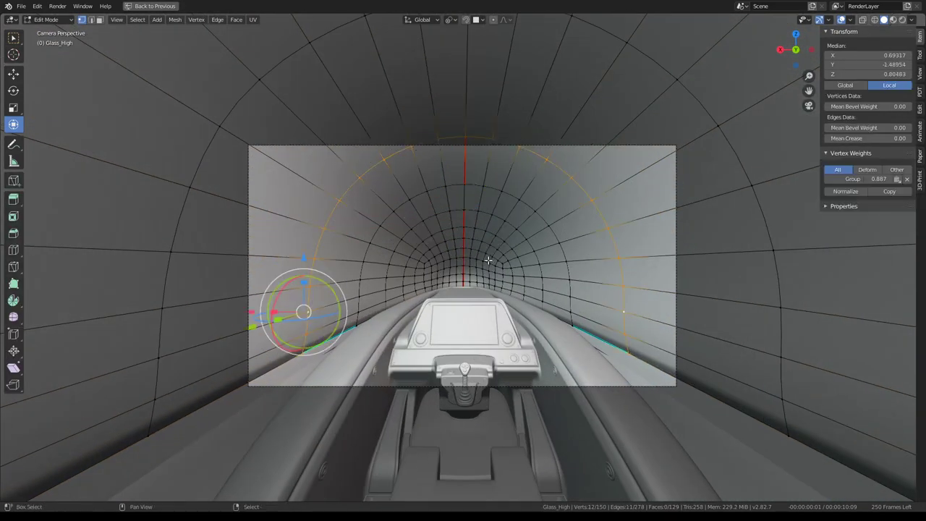
- Select the vertical edge loop running across the middle of the canopy
{"action": "scroll", "coordinate": [481, 262], "scroll_direction": "up", "scroll_amount": 1}
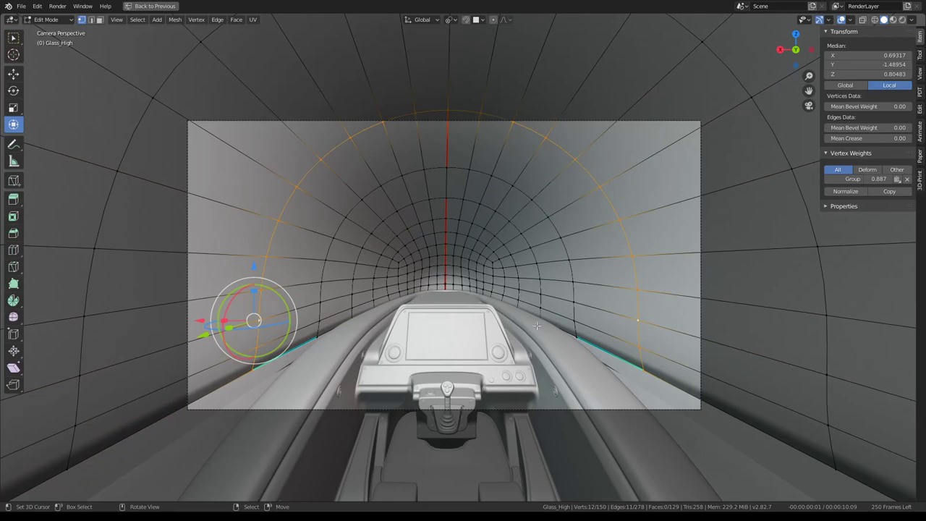
{"action": "mouse_move", "coordinate": [537, 326]}
{"action": "middle_mouse_down"}
{"action": "mouse_move", "coordinate": [545, 283]}
{"action": "mouse_move", "coordinate": [612, 277]}
{"action": "mouse_move", "coordinate": [430, 263]}
{"action": "middle_mouse_up"}
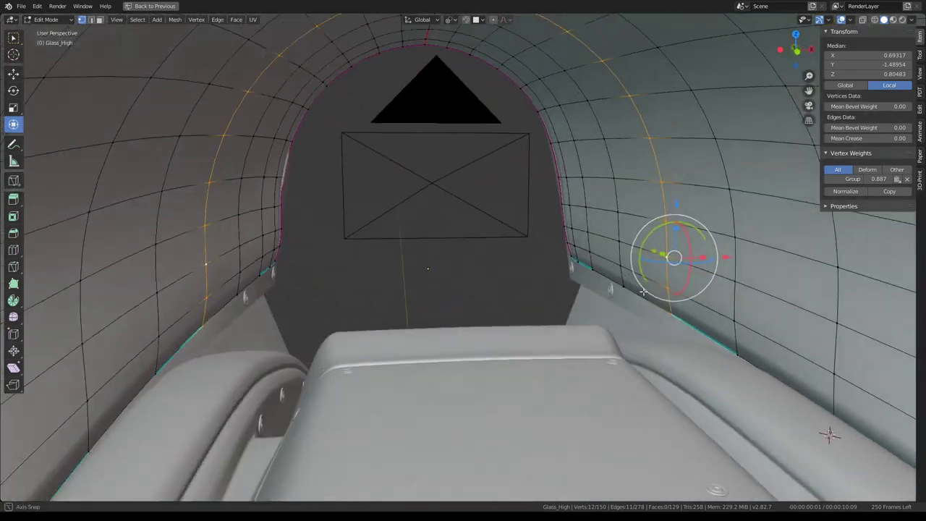
{"action": "scroll", "coordinate": [429, 262], "scroll_direction": "up", "scroll_amount": 3}
{"action": "scroll", "coordinate": [604, 231], "scroll_direction": "down", "scroll_amount": 3}
{"action": "middle_click_drag", "start_coordinate": [605, 231], "coordinate": [434, 260]}
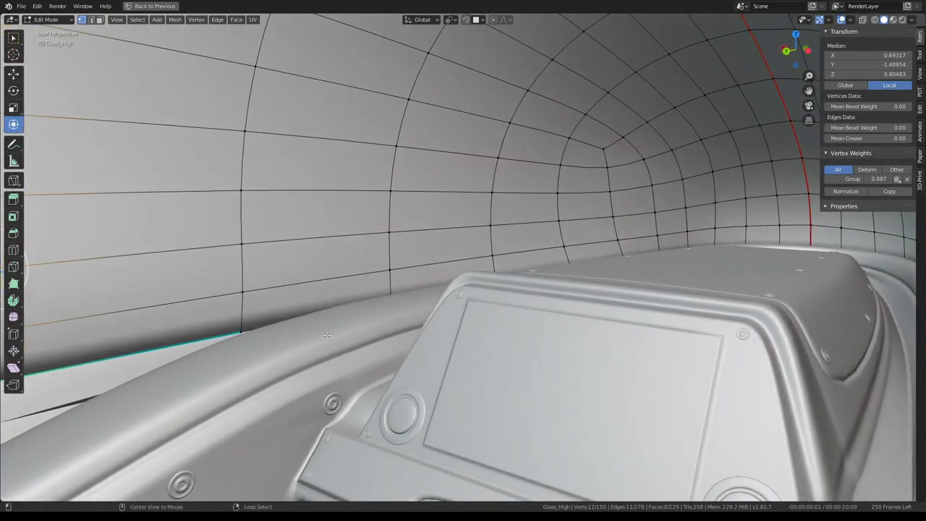
{"action": "left_click", "coordinate": [241, 291], "text": "alt"}
{"action": "key", "text": "KP_0"}
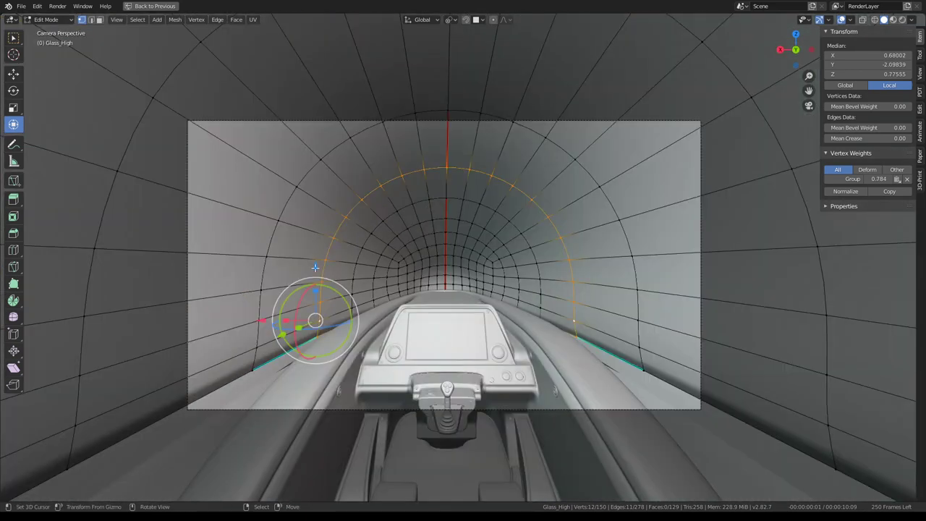
{"action": "scroll", "coordinate": [316, 268], "scroll_direction": "up", "scroll_amount": 2}
{"action": "scroll", "coordinate": [381, 268], "scroll_direction": "up", "scroll_amount": 1}
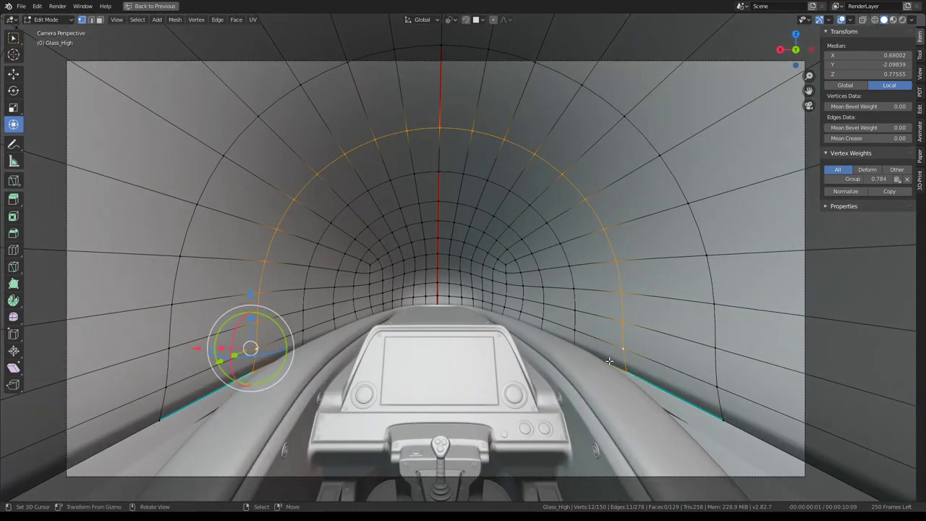
- Fully crease the loop and scale it to 0 along global Y into a straight ring
{"action": "left_click_drag", "start_coordinate": [867, 137], "coordinate": [897, 137]}
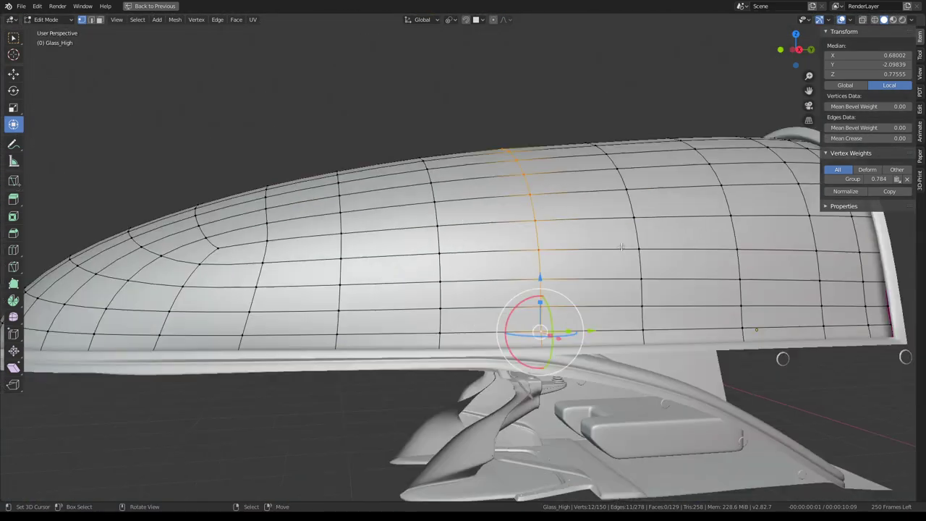
{"action": "middle_click_drag", "start_coordinate": [714, 156], "coordinate": [702, 262]}
{"action": "key", "text": "s"}
{"action": "key", "text": "y"}
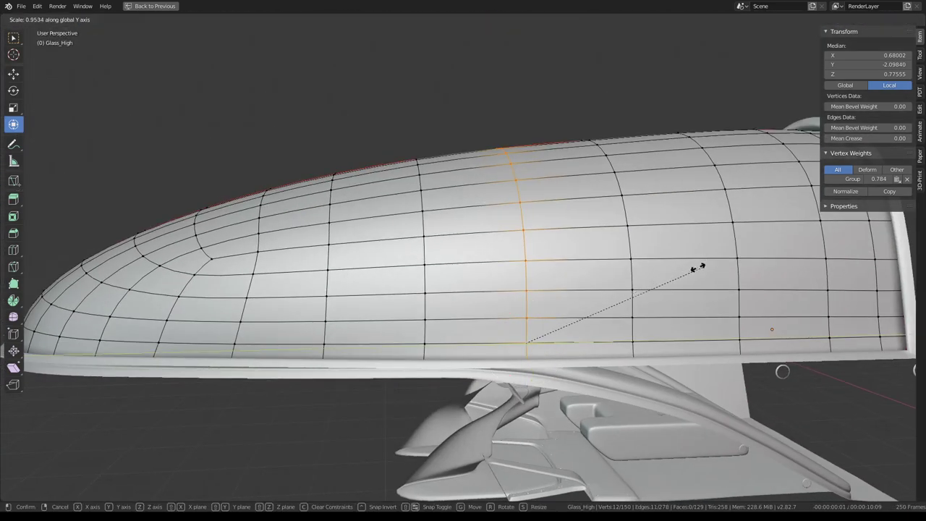
{"action": "left_click", "coordinate": [698, 265]}
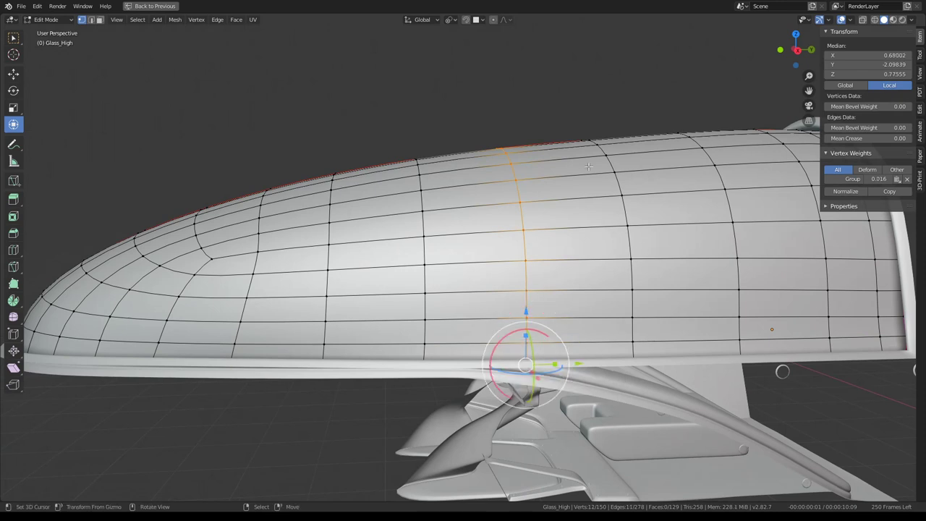
{"action": "left_click", "coordinate": [450, 20]}
{"action": "key", "text": "s"}
{"action": "key", "text": "y"}
{"action": "key", "text": "Return"}
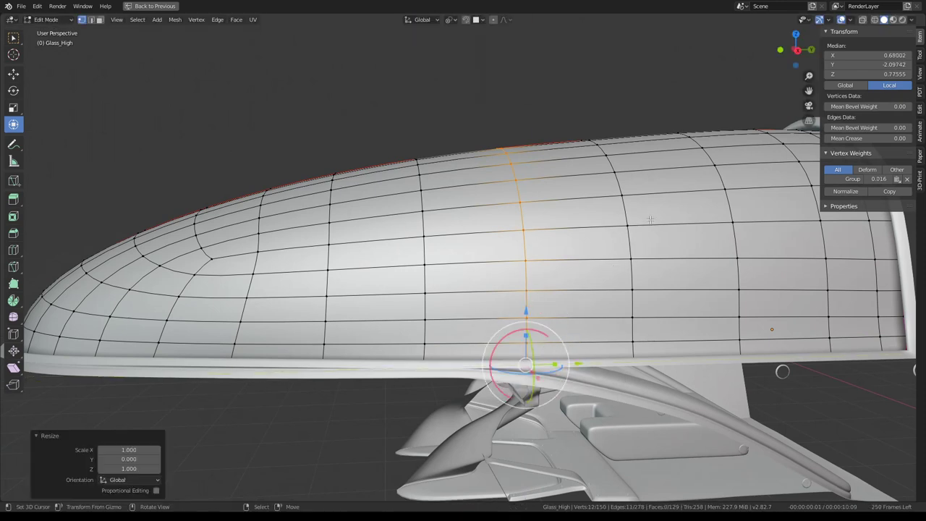
{"action": "key", "text": "ctrl+e"}
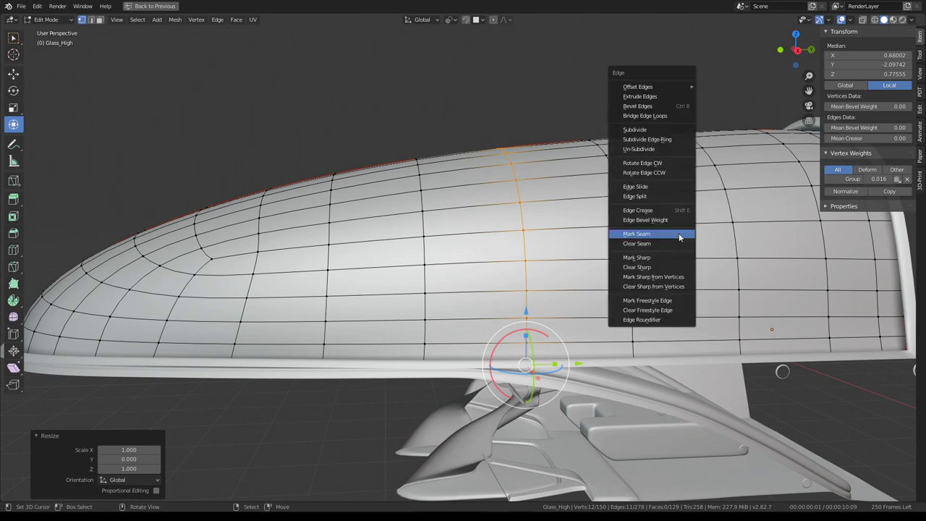
- Bevel the flattened edge loop and widen the bevel offset
{"action": "left_click", "coordinate": [651, 106]}
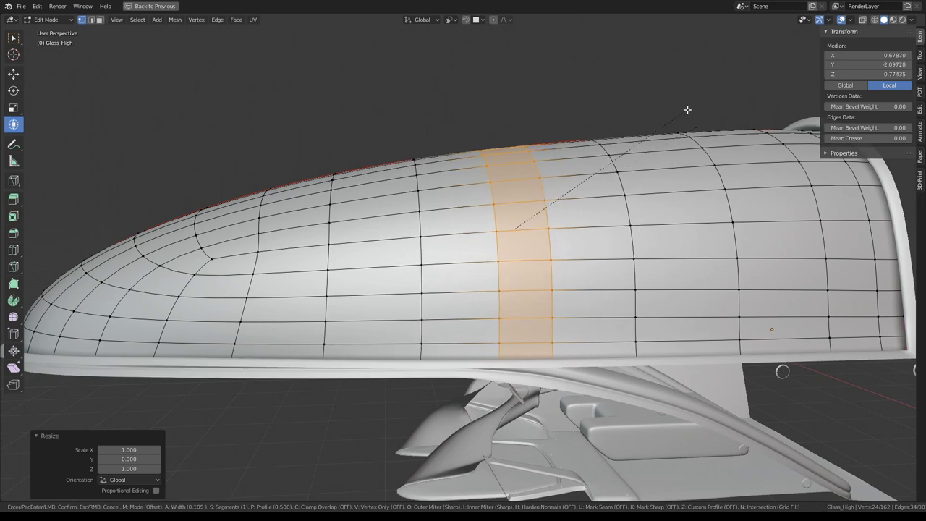
{"action": "left_click", "coordinate": [675, 110]}
{"action": "key", "text": "KP_0"}
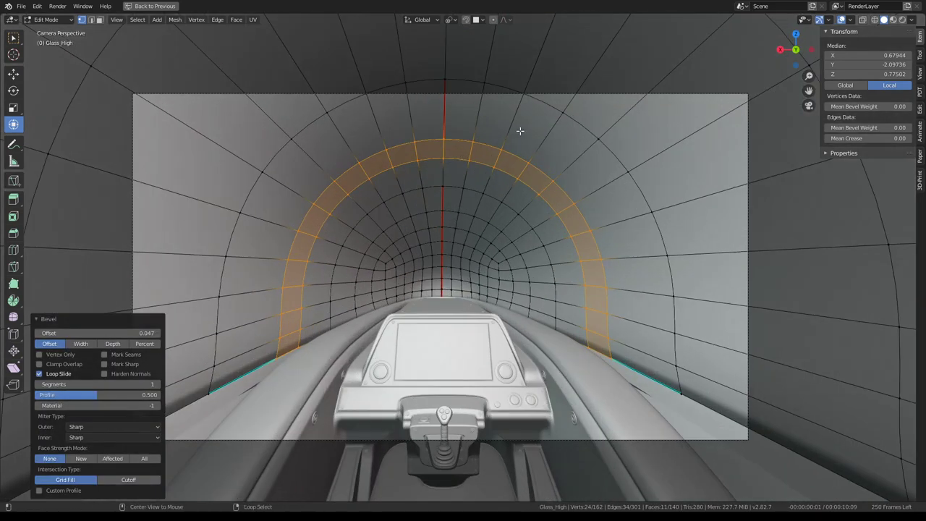
{"action": "middle_click_drag", "start_coordinate": [411, 144], "coordinate": [547, 169]}
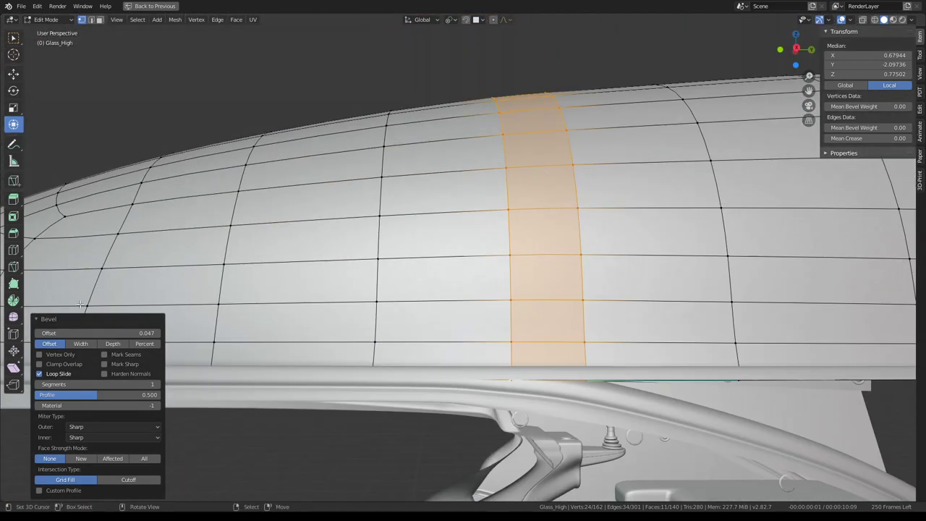
{"action": "mouse_move", "coordinate": [94, 332]}
{"action": "left_mouse_down"}
{"action": "mouse_move", "coordinate": [44, 333]}
{"action": "mouse_move", "coordinate": [123, 333]}
{"action": "left_mouse_up"}
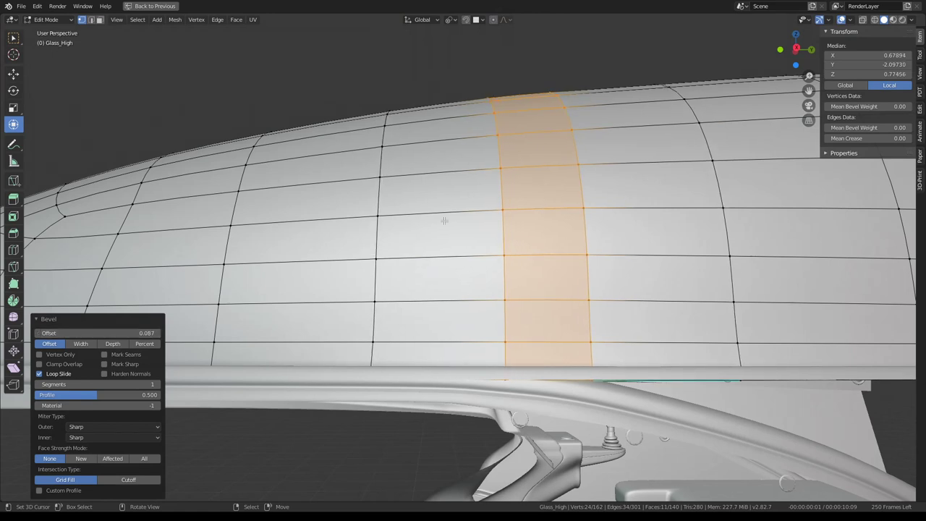
{"action": "left_click", "coordinate": [150, 6]}
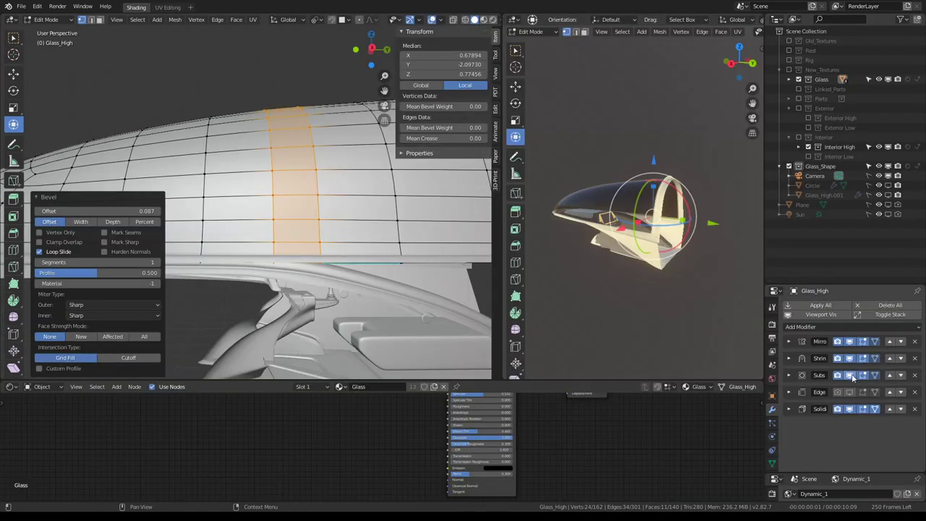
- Turn off the Solidify and Subdivision modifiers in the viewport
{"action": "left_click_drag", "start_coordinate": [840, 410], "coordinate": [879, 410]}
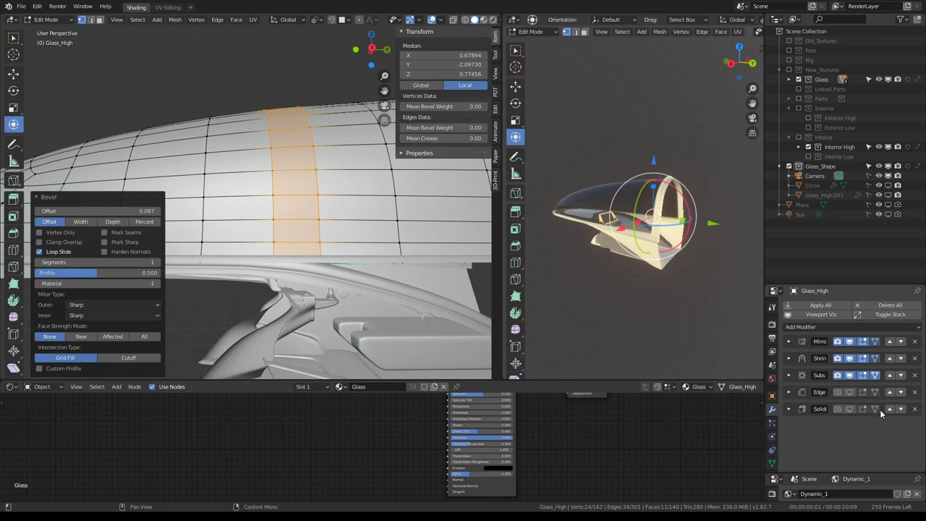
{"action": "left_click", "coordinate": [849, 376]}
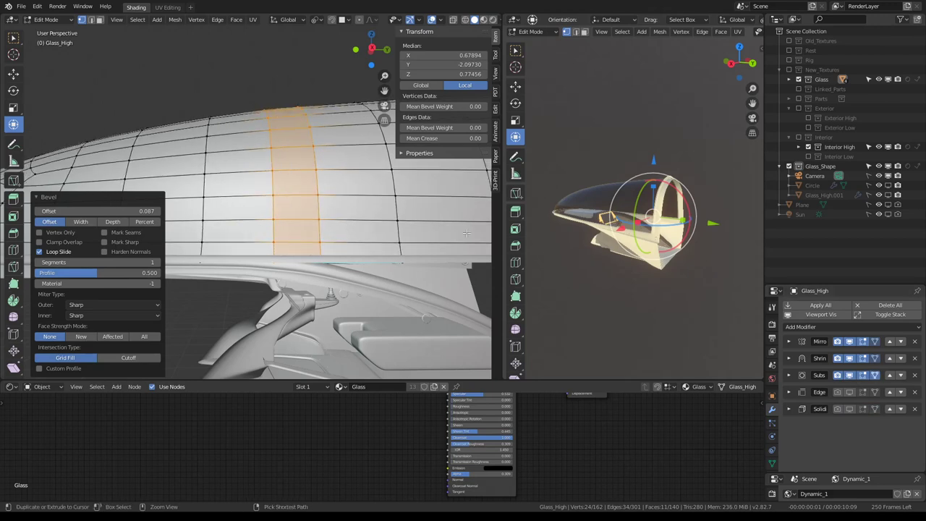
{"action": "key", "text": "ctrl+space"}
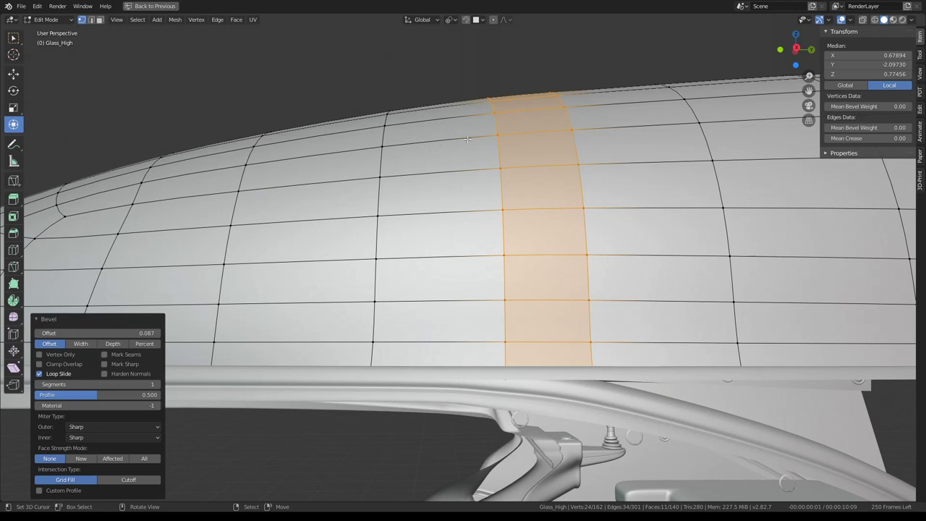
- Raise the bevel to 3 segments and zoom in to inspect the band
{"action": "left_click", "coordinate": [161, 387]}
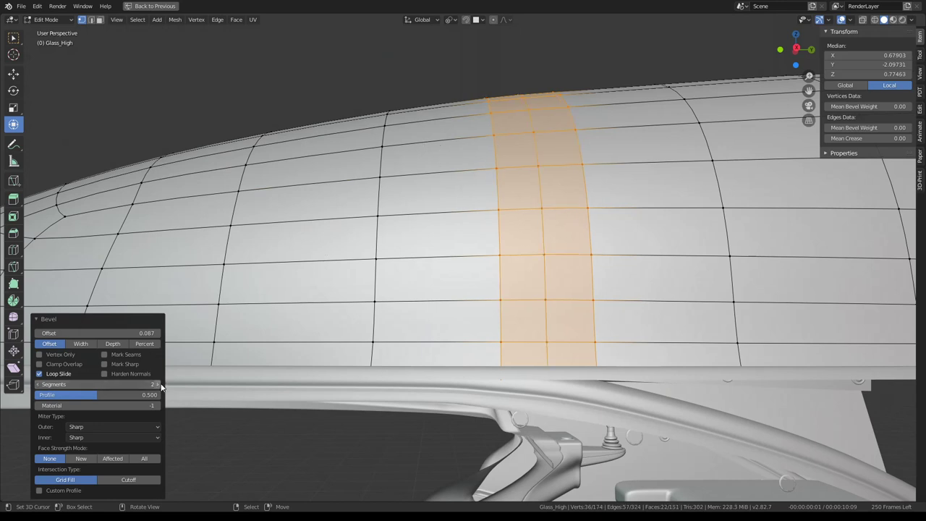
{"action": "left_click", "coordinate": [162, 387]}
{"action": "scroll", "coordinate": [39, 388], "scroll_direction": "up", "scroll_amount": 1, "text": "ctrl"}
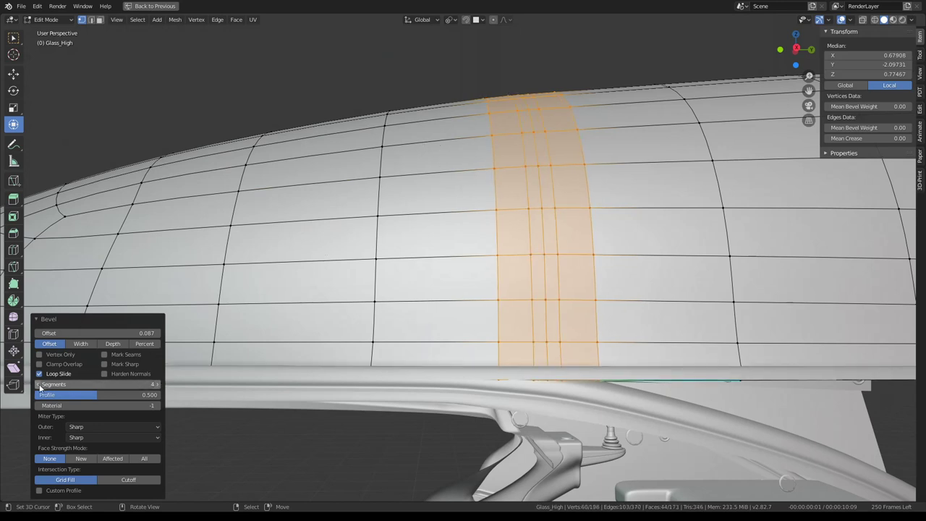
{"action": "scroll", "coordinate": [40, 389], "scroll_direction": "down", "scroll_amount": 1, "text": "ctrl"}
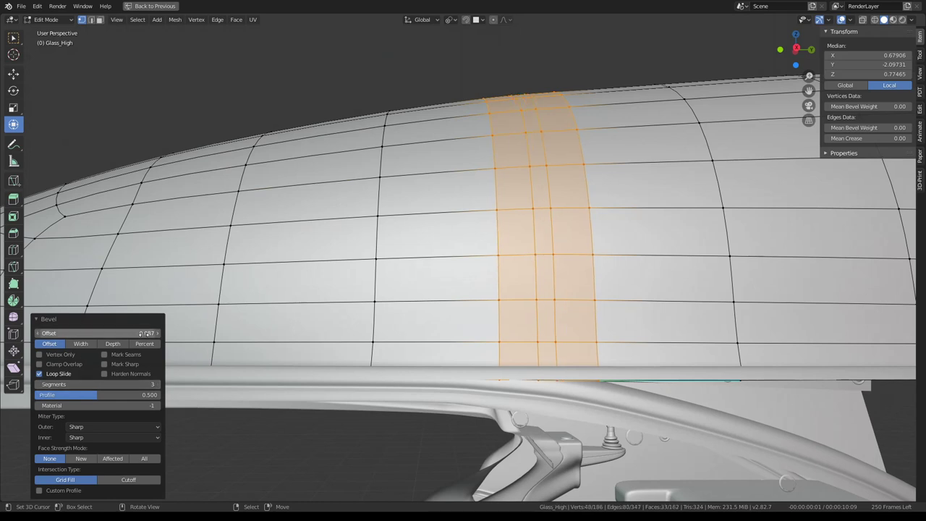
{"action": "scroll", "coordinate": [147, 332], "scroll_direction": "up", "scroll_amount": 1, "text": "ctrl"}
{"action": "scroll", "coordinate": [147, 333], "scroll_direction": "up", "scroll_amount": 2, "text": "ctrl"}
{"action": "scroll", "coordinate": [147, 332], "scroll_direction": "up", "scroll_amount": 1, "text": "ctrl"}
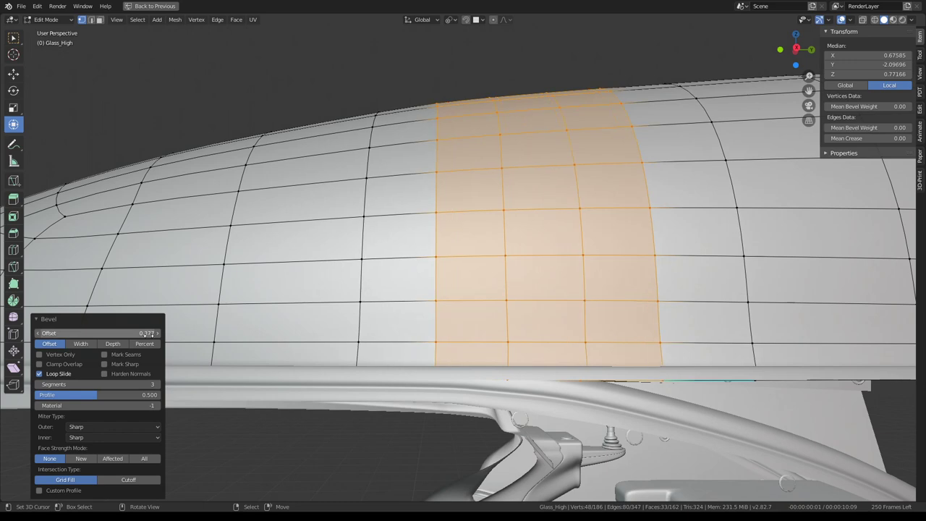
{"action": "scroll", "coordinate": [147, 333], "scroll_direction": "up", "scroll_amount": 1, "text": "ctrl"}
{"action": "scroll", "coordinate": [147, 333], "scroll_direction": "down", "scroll_amount": 1, "text": "ctrl"}
{"action": "scroll", "coordinate": [147, 333], "scroll_direction": "down", "scroll_amount": 1, "text": "ctrl"}
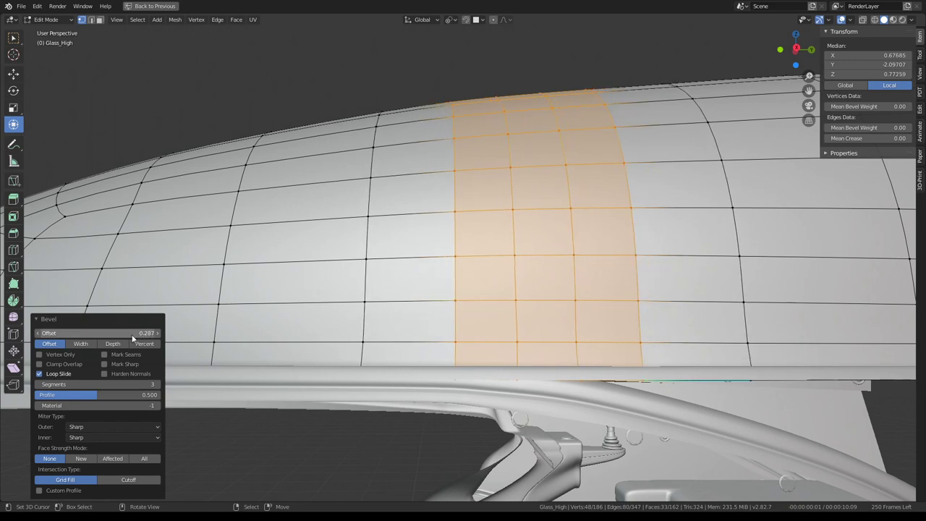
{"action": "middle_click_drag", "start_coordinate": [316, 282], "coordinate": [331, 269]}
{"action": "key", "text": "KP_0"}
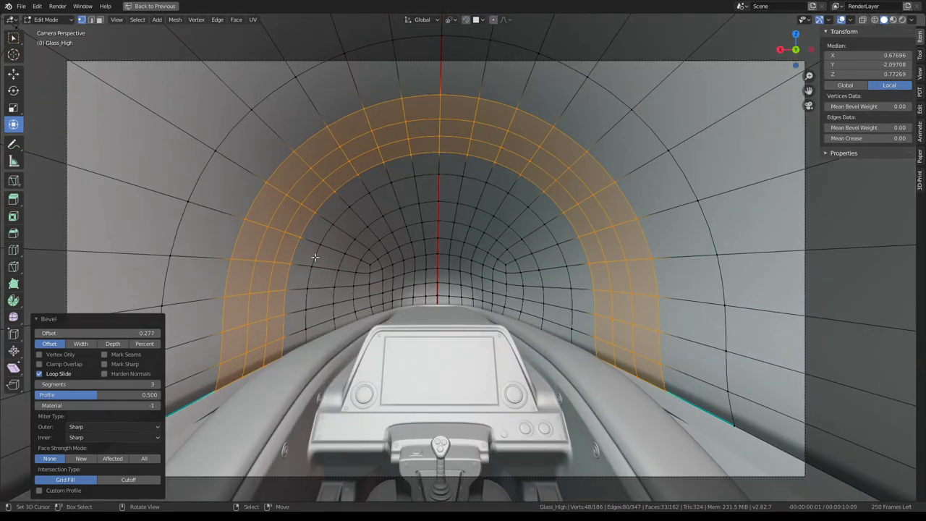
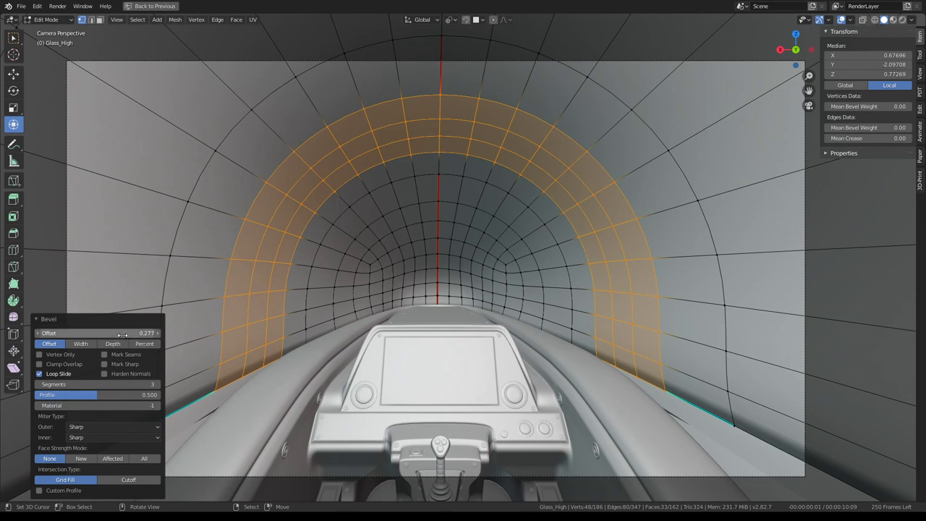
- Narrow the 3-segment bevel band around the arch to a 0.098 offset, checking it from outside the hull
{"action": "left_click_drag", "start_coordinate": [94, 335], "coordinate": [65, 337]}
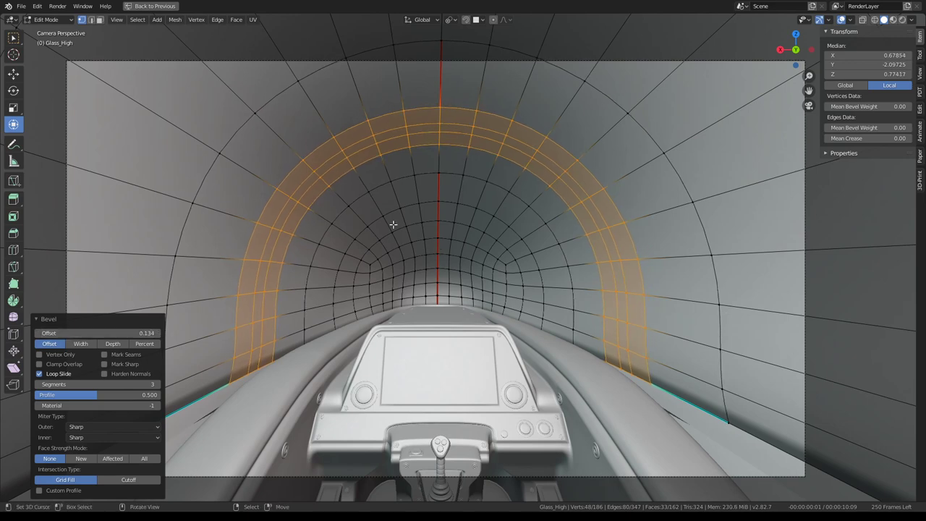
{"action": "mouse_move", "coordinate": [393, 224]}
{"action": "middle_mouse_down"}
{"action": "mouse_move", "coordinate": [498, 221]}
{"action": "mouse_move", "coordinate": [527, 276]}
{"action": "mouse_move", "coordinate": [828, 368]}
{"action": "middle_mouse_up"}
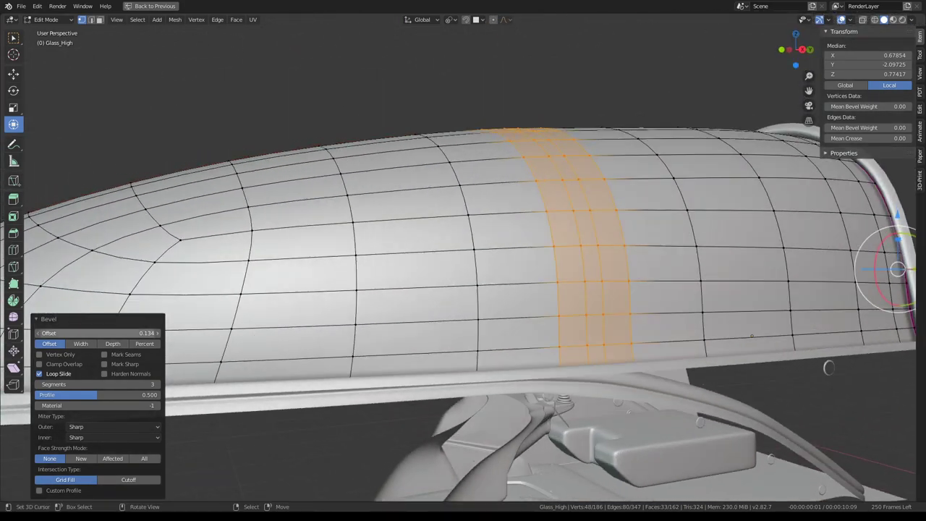
{"action": "left_click_drag", "start_coordinate": [108, 330], "coordinate": [80, 331]}
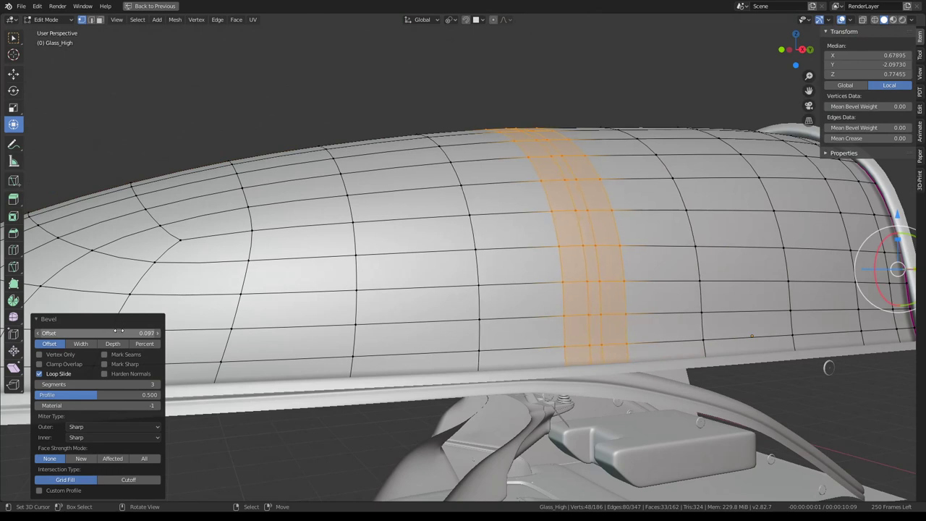
{"action": "scroll", "coordinate": [289, 319], "scroll_direction": "down", "scroll_amount": 3}
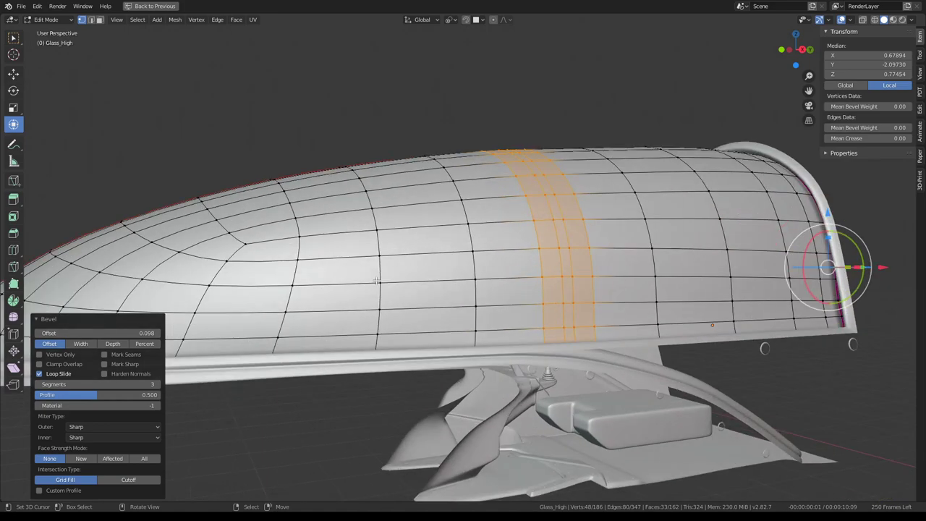
{"action": "middle_click_drag", "start_coordinate": [289, 319], "coordinate": [349, 316]}
{"action": "scroll", "coordinate": [349, 316], "scroll_direction": "up", "scroll_amount": 4}
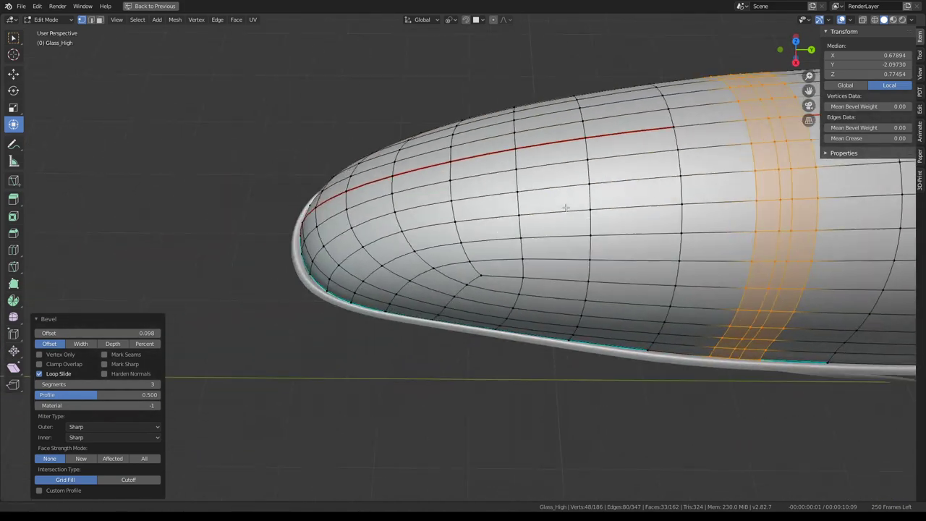
{"action": "mouse_move", "coordinate": [542, 289]}
{"action": "middle_mouse_down"}
{"action": "mouse_move", "coordinate": [508, 202]}
{"action": "mouse_move", "coordinate": [585, 153]}
{"action": "mouse_move", "coordinate": [630, 155]}
{"action": "mouse_move", "coordinate": [511, 162]}
{"action": "mouse_move", "coordinate": [416, 205]}
{"action": "middle_mouse_up"}
{"action": "scroll", "coordinate": [511, 162], "scroll_direction": "up", "scroll_amount": 4}
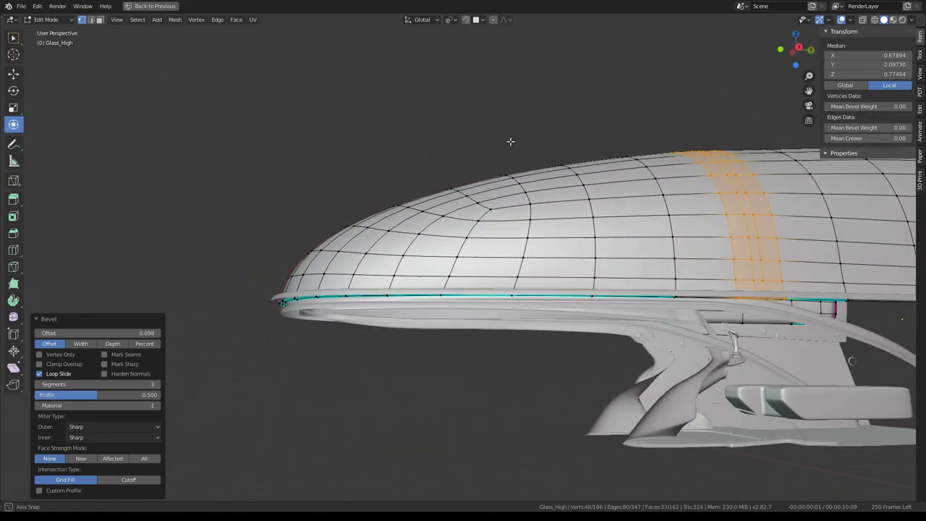
{"action": "key", "text": "KP_Decimal"}
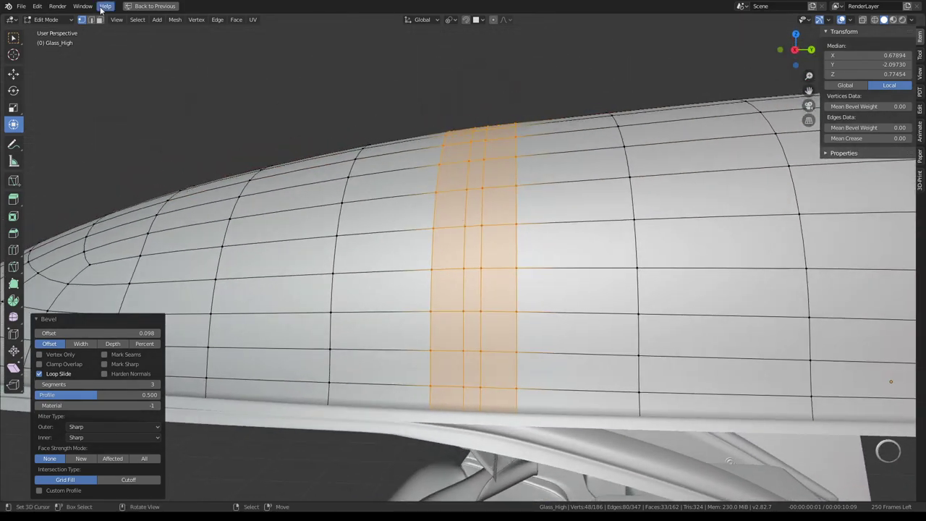
{"action": "mouse_move", "coordinate": [525, 165]}
{"action": "middle_mouse_down"}
{"action": "mouse_move", "coordinate": [789, 256]}
{"action": "mouse_move", "coordinate": [643, 285]}
{"action": "middle_mouse_up"}
- Duplicate the bevelled arch loop in place and separate it into its own object, Glass_High.002
{"action": "scroll", "coordinate": [676, 328], "scroll_direction": "up", "scroll_amount": 3}
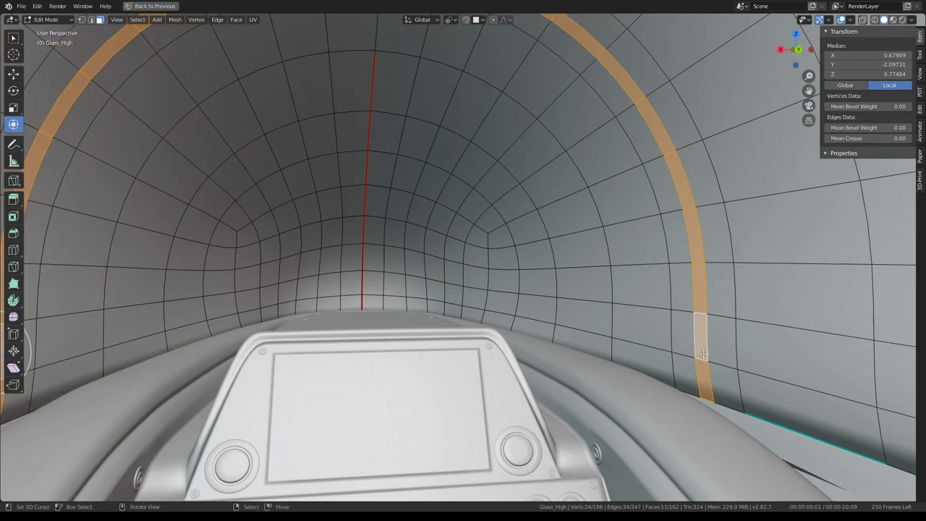
{"action": "key", "text": "KP_0"}
{"action": "key", "text": "Home"}
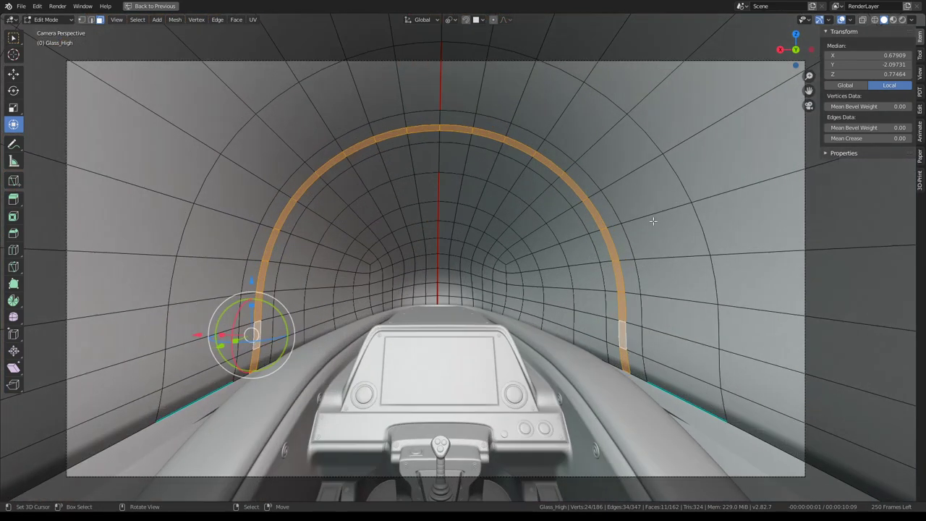
{"action": "scroll", "coordinate": [622, 224], "scroll_direction": "up", "scroll_amount": 2}
{"action": "key", "text": "shift+d"}
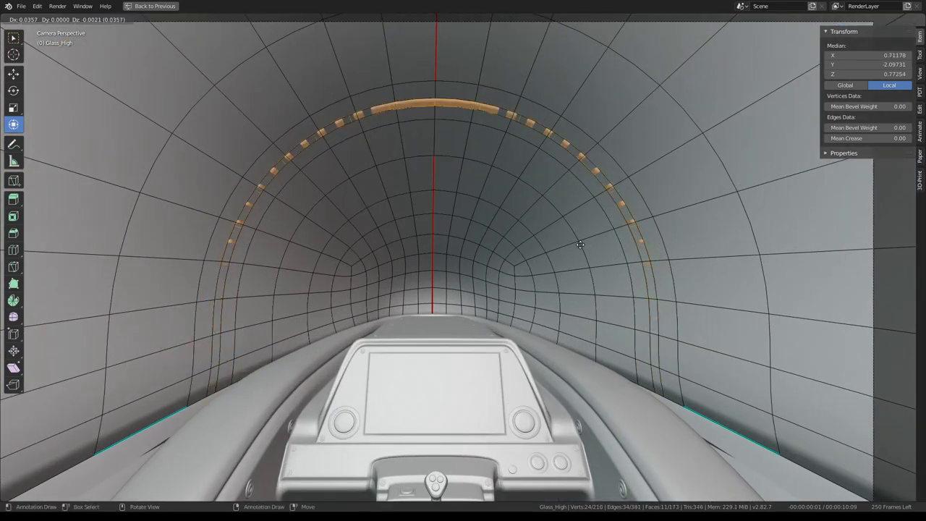
{"action": "right_click", "coordinate": [585, 245]}
{"action": "key", "text": "p"}
{"action": "left_click", "coordinate": [585, 244]}
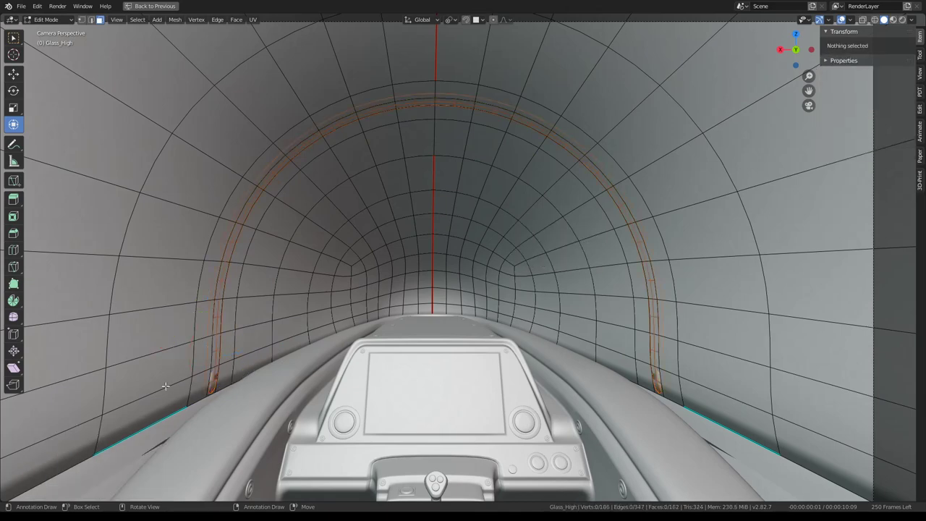
{"action": "key", "text": "Tab"}
{"action": "left_click", "coordinate": [211, 391]}
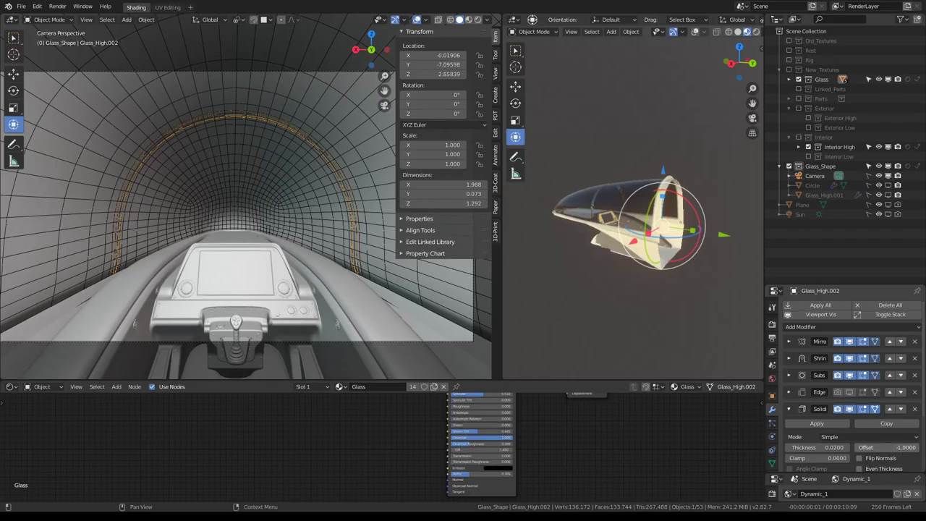
- Thicken the separated arch's Solidify to 0.079, keeping its offset at -1
{"action": "left_click_drag", "start_coordinate": [868, 447], "coordinate": [901, 447]}
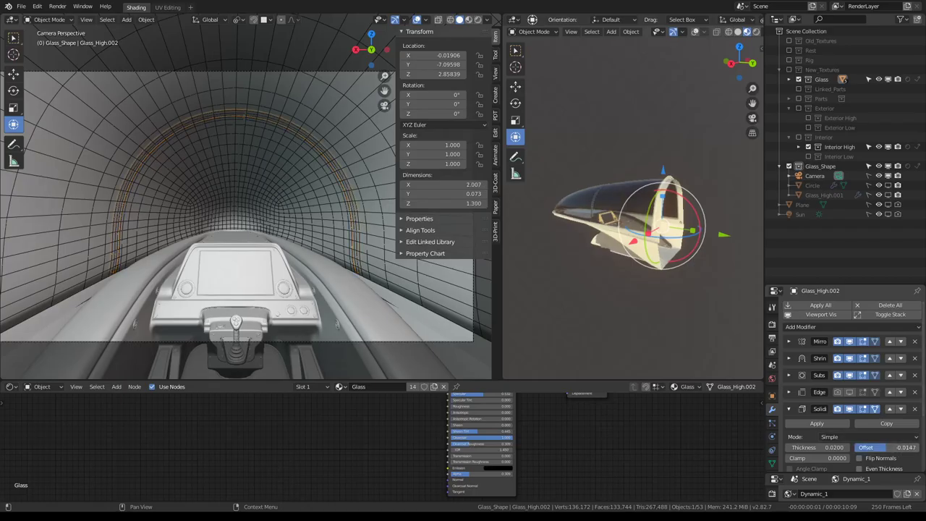
{"action": "key", "text": "Escape"}
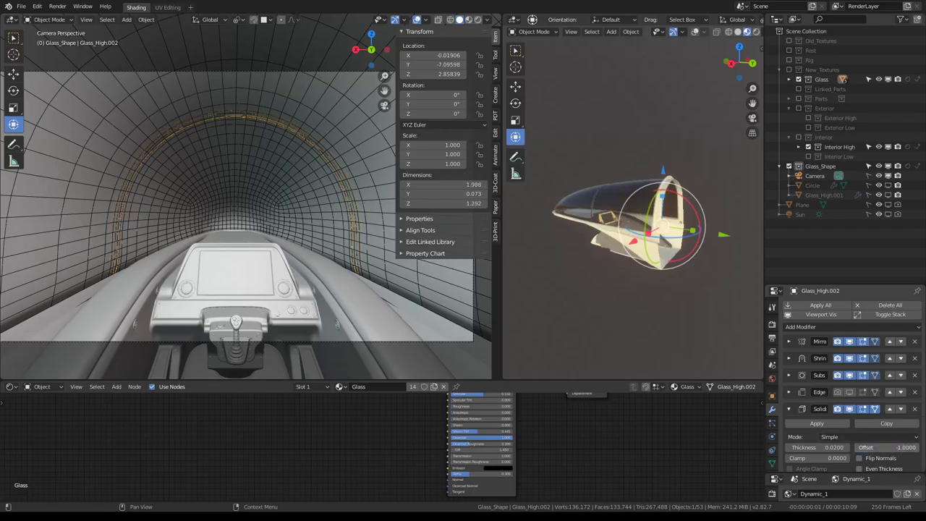
{"action": "left_click_drag", "start_coordinate": [868, 447], "coordinate": [919, 447]}
{"action": "key", "text": "Escape"}
{"action": "left_click_drag", "start_coordinate": [818, 447], "coordinate": [853, 447]}
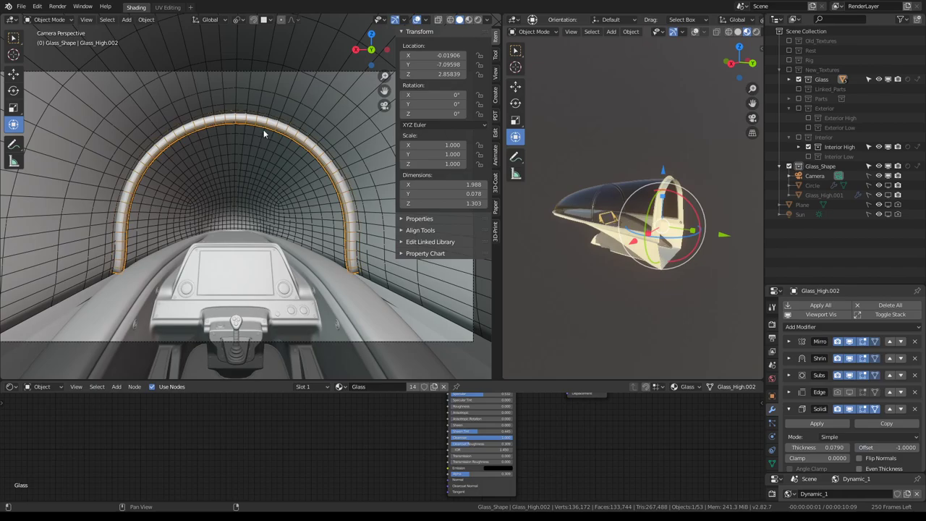
- Inspect the arch outside camera view, reselect it and flip its Solidify offset direction
{"action": "key", "text": "ctrl+space"}
{"action": "key", "text": "alt+a"}
{"action": "scroll", "coordinate": [448, 207], "scroll_direction": "down", "scroll_amount": 3}
{"action": "mouse_move", "coordinate": [448, 208]}
{"action": "middle_mouse_down"}
{"action": "mouse_move", "coordinate": [457, 154]}
{"action": "mouse_move", "coordinate": [432, 174]}
{"action": "middle_mouse_up"}
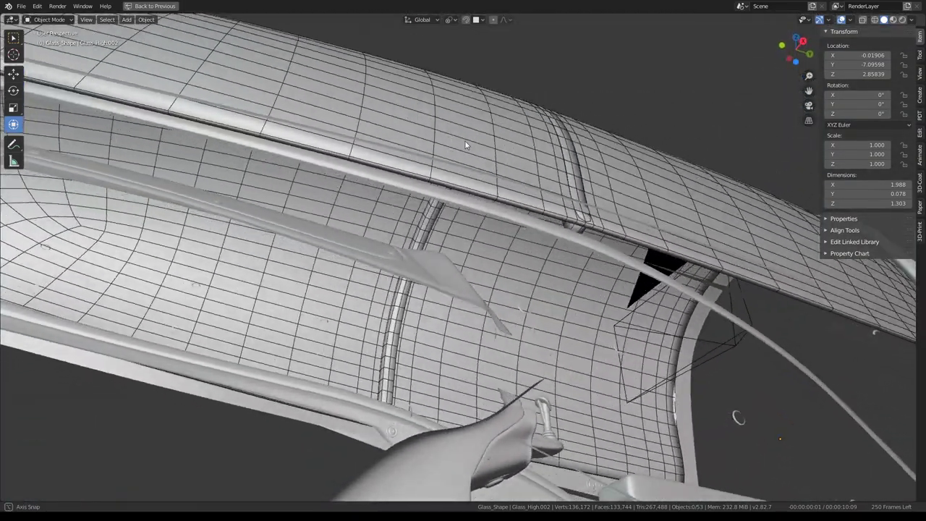
{"action": "scroll", "coordinate": [432, 174], "scroll_direction": "up", "scroll_amount": 3}
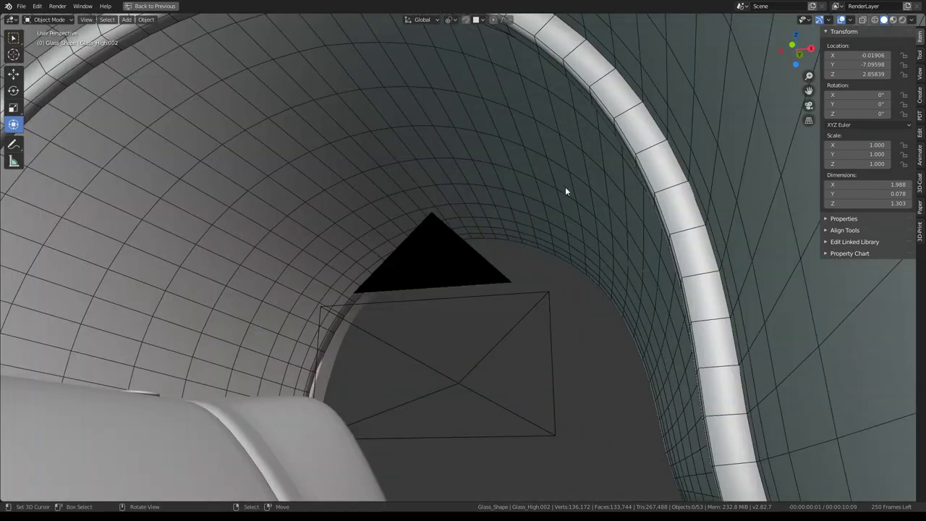
{"action": "scroll", "coordinate": [533, 200], "scroll_direction": "up", "scroll_amount": 2}
{"action": "scroll", "coordinate": [533, 200], "scroll_direction": "down", "scroll_amount": 2}
{"action": "left_click", "coordinate": [629, 253]}
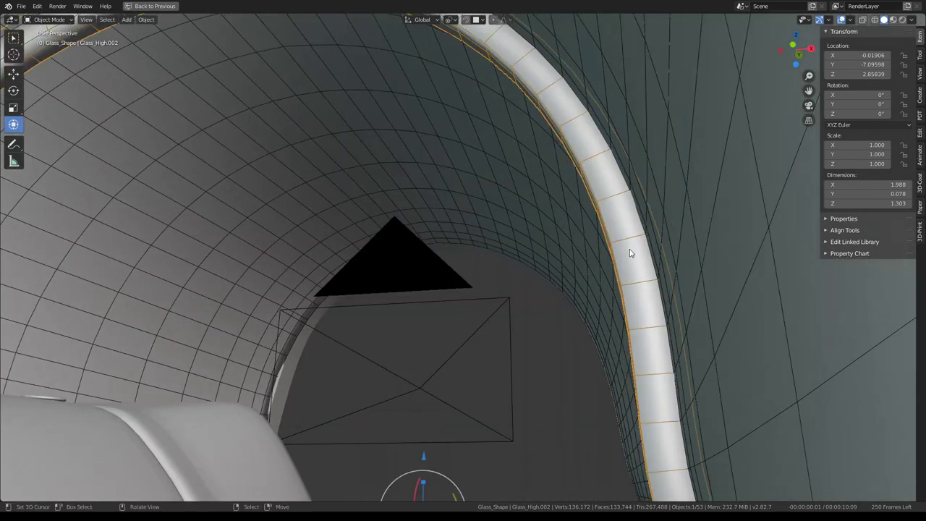
{"action": "key", "text": "ctrl+space"}
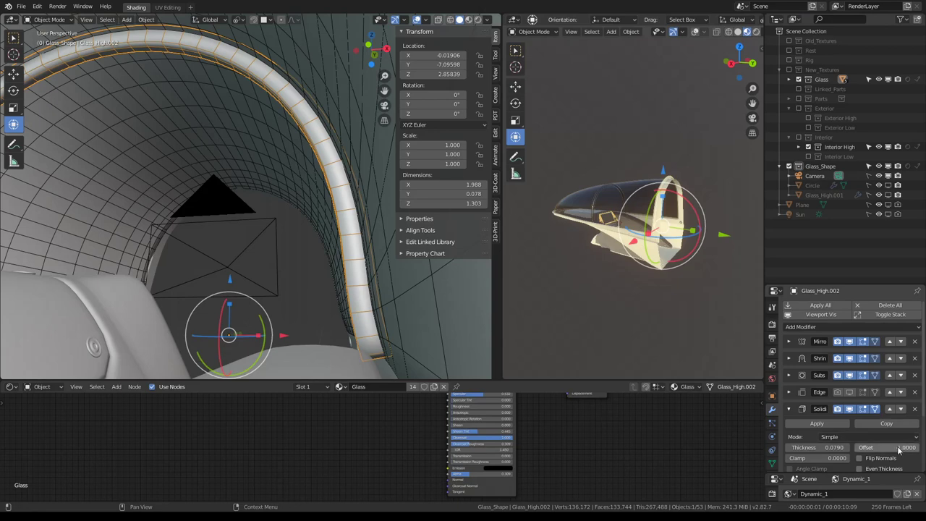
{"action": "key", "text": "minus"}
{"action": "key", "text": "minus"}
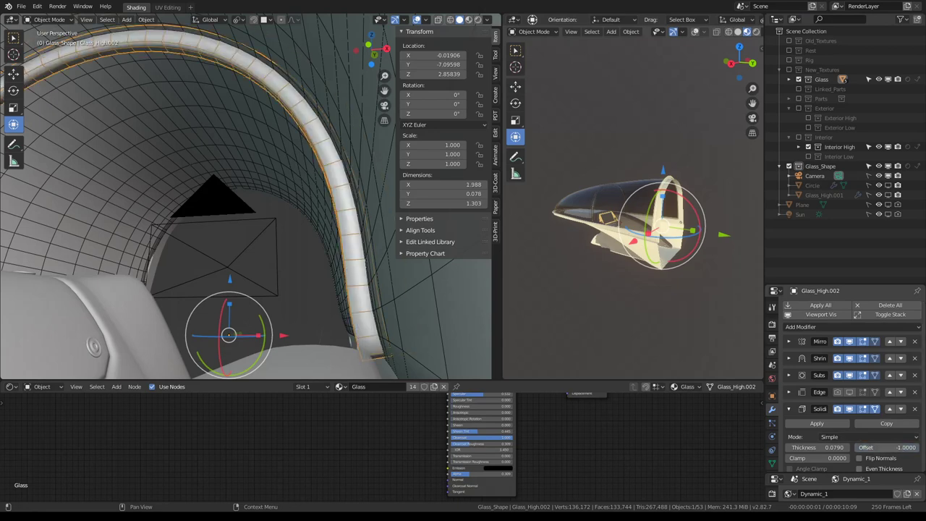
- Set the canopy shell Glass_High's Solidify offset to 1 and check it in camera view
{"action": "left_click", "coordinate": [385, 260]}
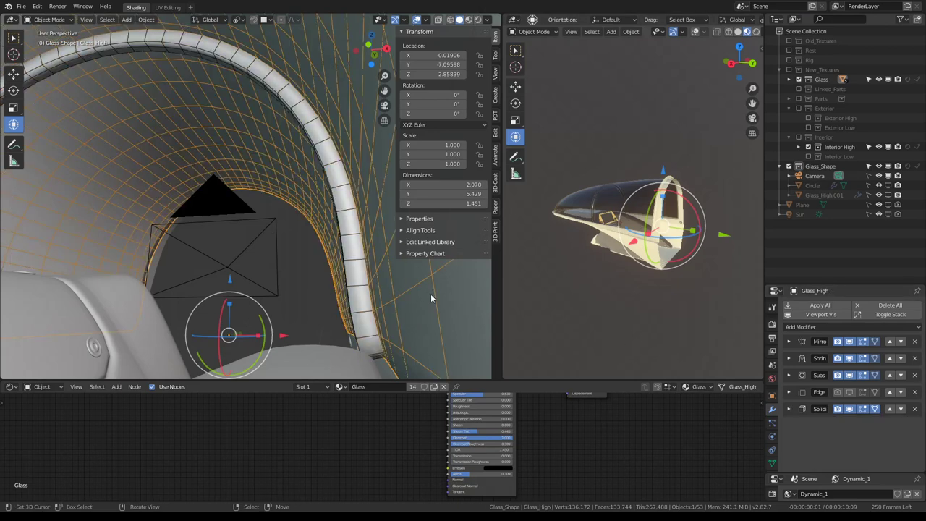
{"action": "left_click", "coordinate": [789, 409]}
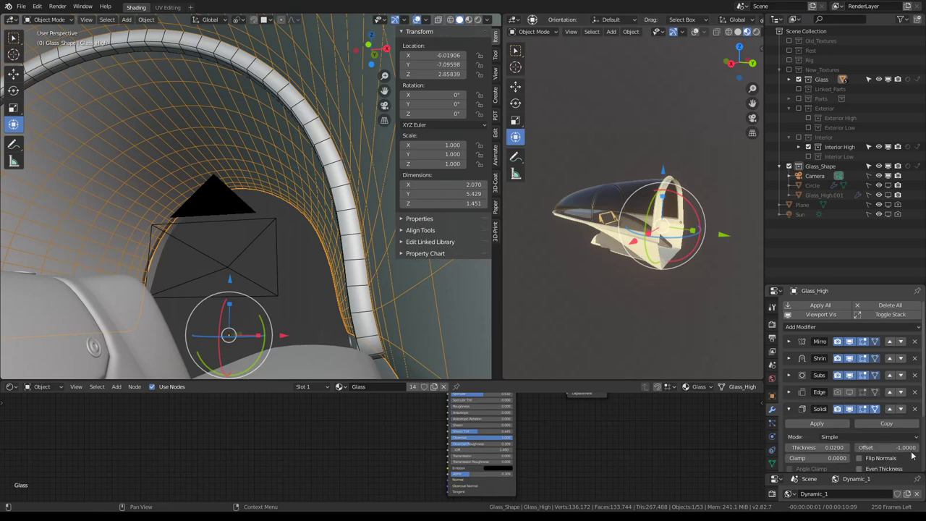
{"action": "key", "text": "minus"}
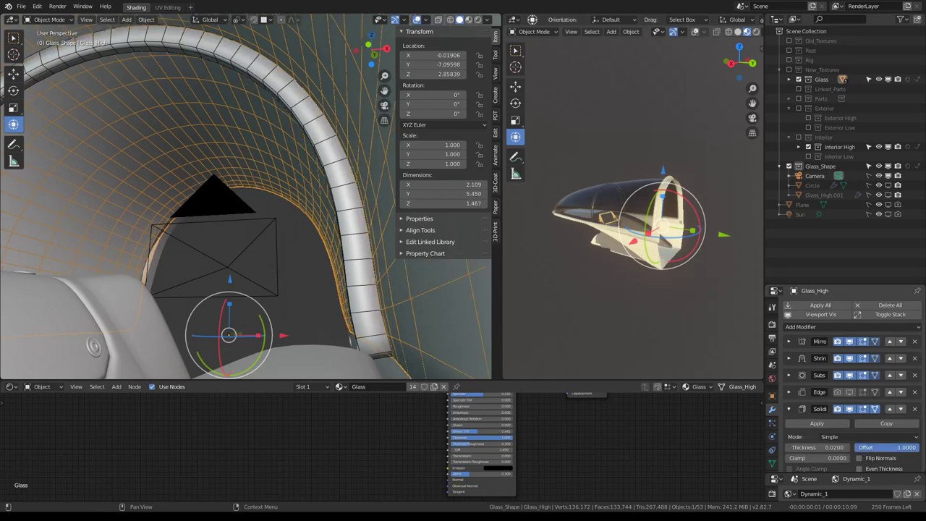
{"action": "key", "text": "ctrl+space"}
{"action": "mouse_move", "coordinate": [388, 179]}
{"action": "middle_mouse_down"}
{"action": "mouse_move", "coordinate": [321, 137]}
{"action": "mouse_move", "coordinate": [191, 186]}
{"action": "mouse_move", "coordinate": [186, 200]}
{"action": "middle_mouse_up"}
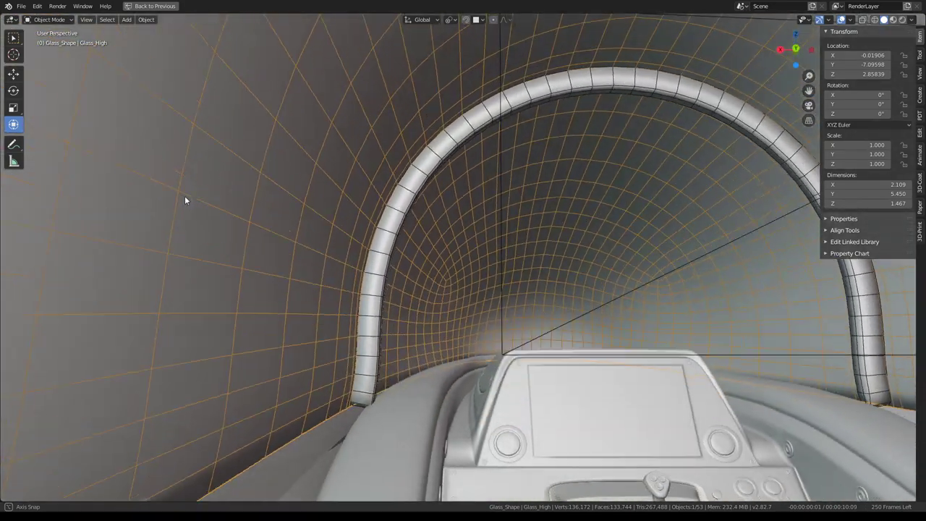
{"action": "key", "text": "ctrl+space"}
{"action": "scroll", "coordinate": [603, 168], "scroll_direction": "up", "scroll_amount": 3}
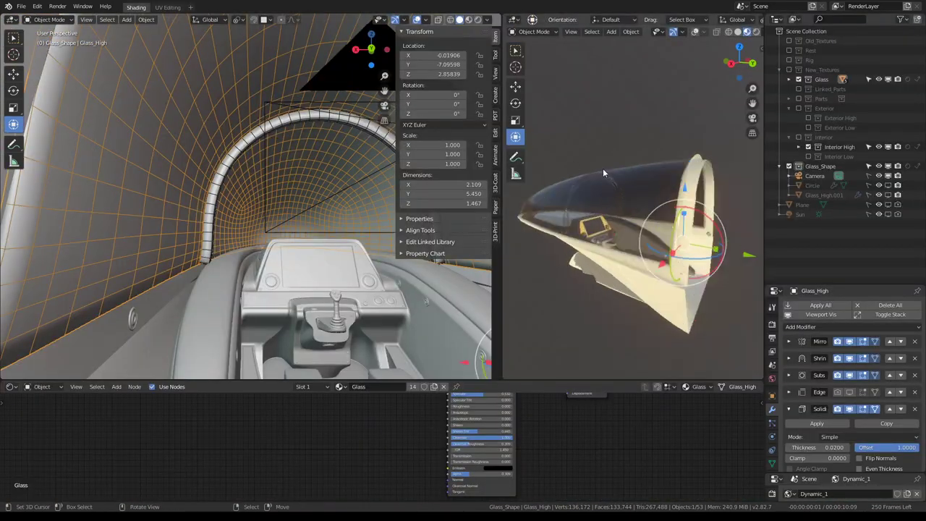
{"action": "key", "text": "ctrl+space"}
{"action": "key", "text": "KP_0"}
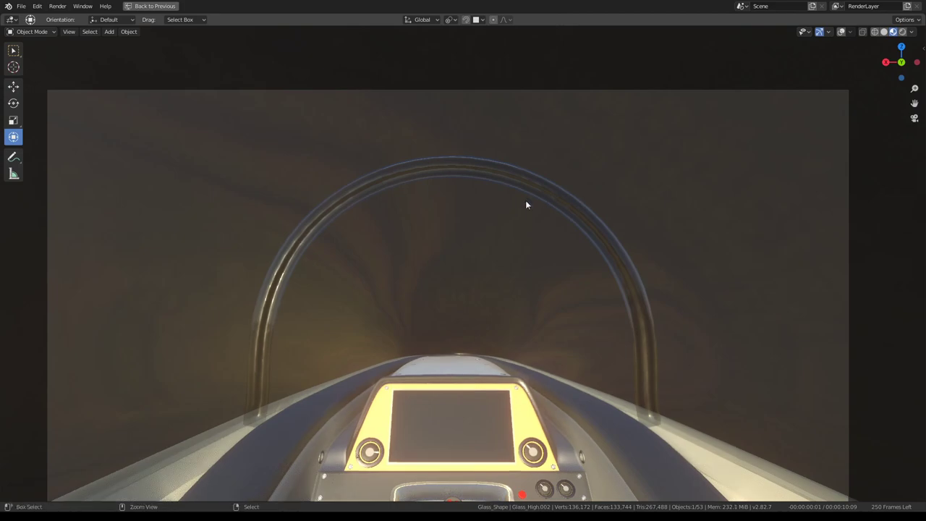
- Replace the arch's Glass material with a new material, Material.004
{"action": "key", "text": "ctrl+space"}
{"action": "scroll", "coordinate": [289, 170], "scroll_direction": "up", "scroll_amount": 3}
{"action": "mouse_move", "coordinate": [308, 170]}
{"action": "middle_mouse_down"}
{"action": "mouse_move", "coordinate": [279, 191]}
{"action": "mouse_move", "coordinate": [226, 167]}
{"action": "middle_mouse_up"}
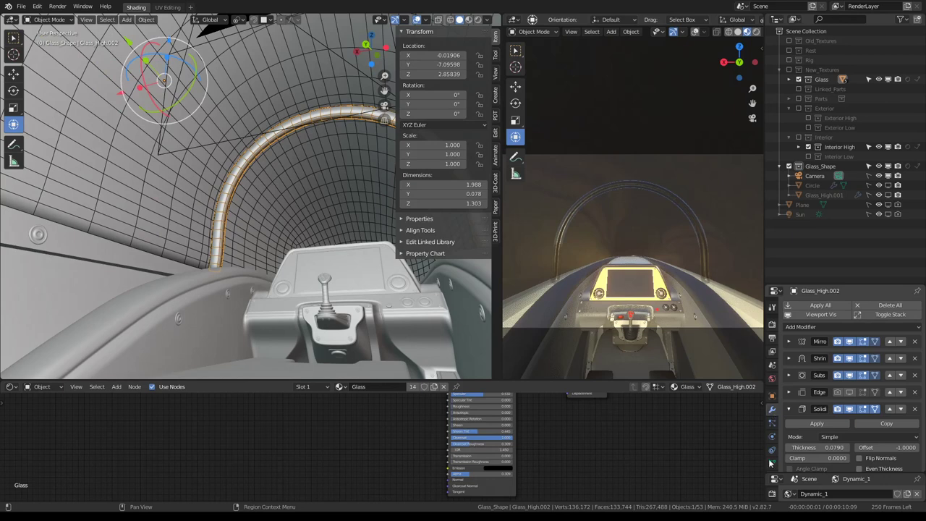
{"action": "scroll", "coordinate": [773, 394], "scroll_direction": "down", "scroll_amount": 2}
{"action": "left_click", "coordinate": [772, 442]}
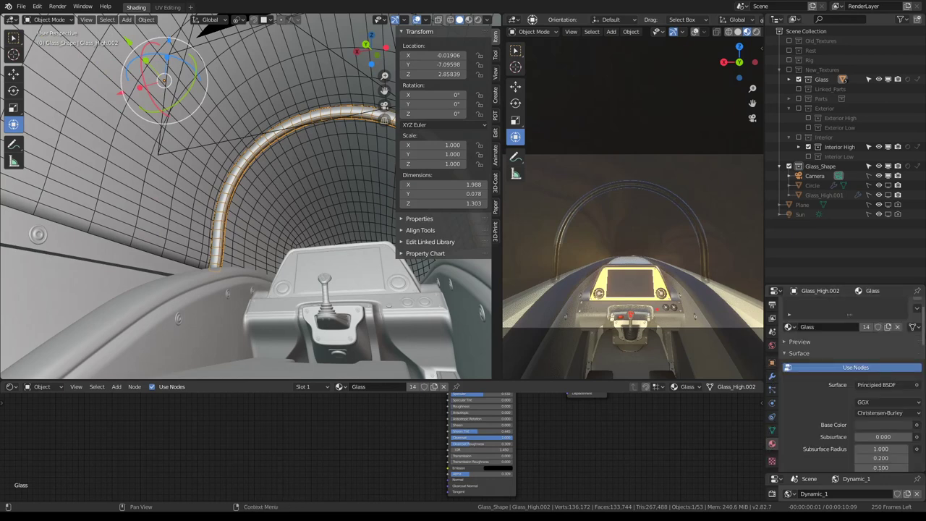
{"action": "scroll", "coordinate": [923, 329], "scroll_direction": "up", "scroll_amount": 1}
{"action": "left_click", "coordinate": [918, 318]}
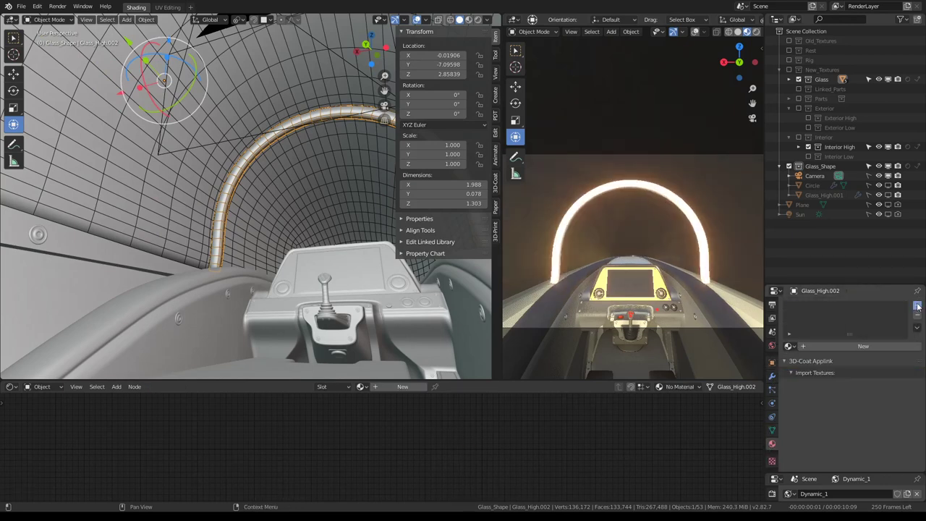
{"action": "left_click", "coordinate": [917, 307]}
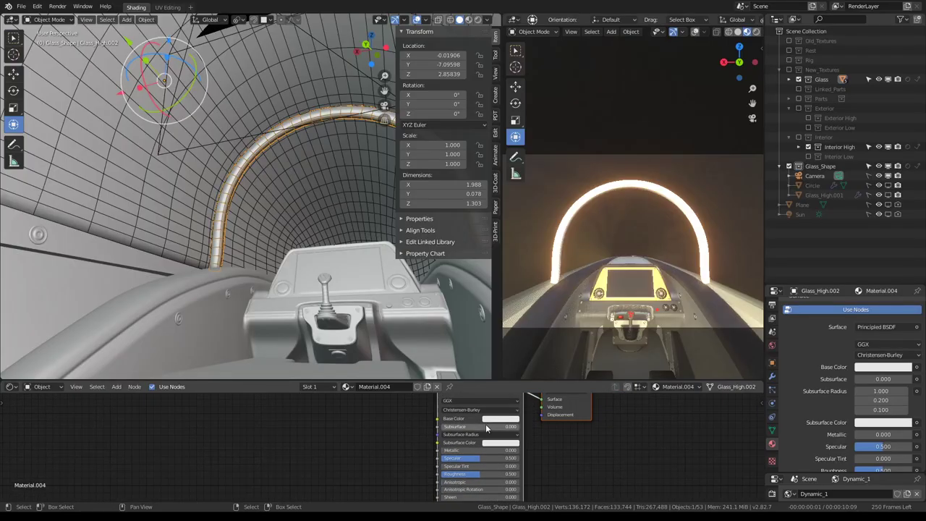
- Darken the base colour to about 0.14 and raise Metallic to about 0.49
{"action": "left_click", "coordinate": [499, 419]}
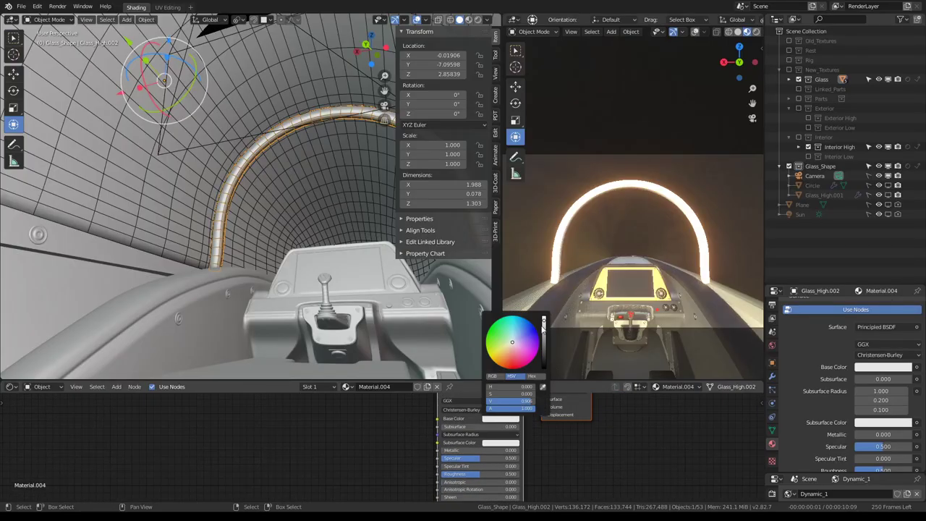
{"action": "left_click_drag", "start_coordinate": [543, 324], "coordinate": [543, 360]}
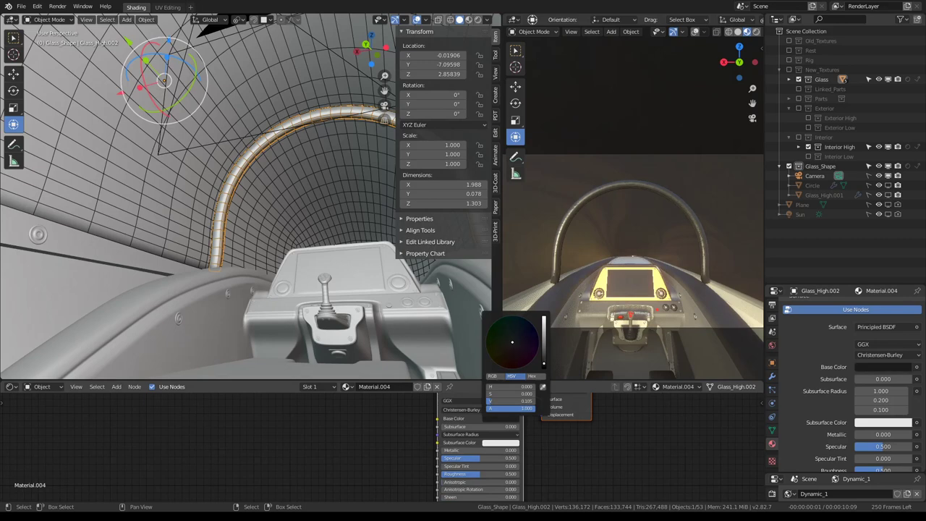
{"action": "scroll", "coordinate": [255, 200], "scroll_direction": "up", "scroll_amount": 3}
{"action": "scroll", "coordinate": [255, 201], "scroll_direction": "up", "scroll_amount": 3}
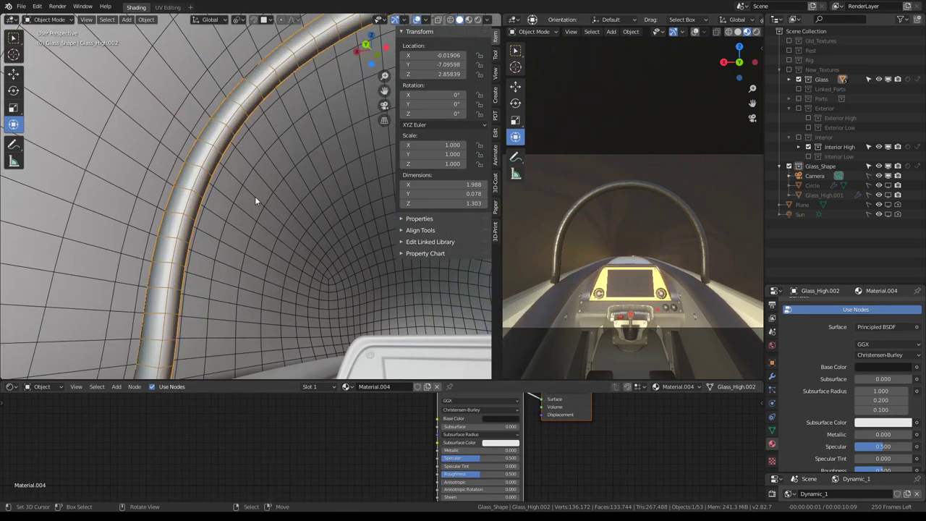
{"action": "scroll", "coordinate": [624, 194], "scroll_direction": "up", "scroll_amount": 2}
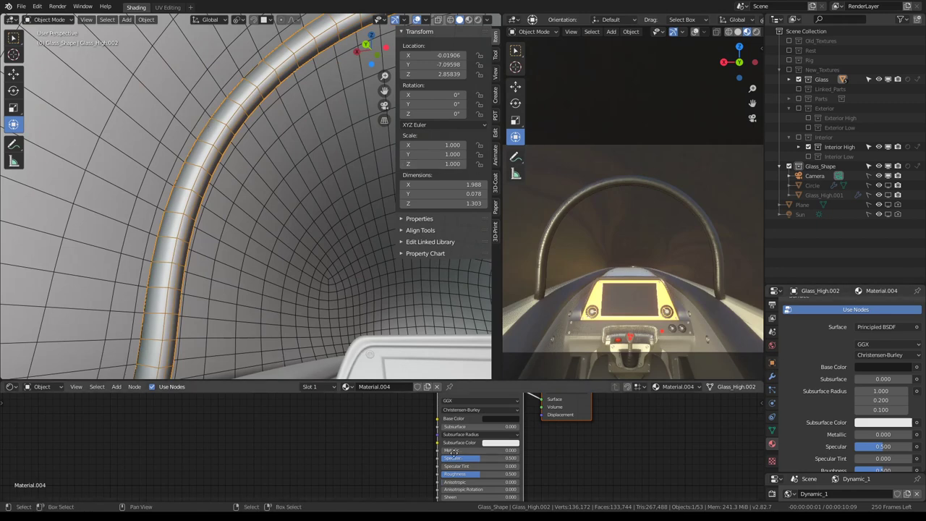
{"action": "middle_click_drag", "start_coordinate": [454, 452], "coordinate": [411, 417]}
{"action": "mouse_move", "coordinate": [410, 417]}
{"action": "left_mouse_down"}
{"action": "mouse_move", "coordinate": [474, 417]}
{"action": "mouse_move", "coordinate": [434, 416]}
{"action": "mouse_move", "coordinate": [447, 439]}
{"action": "left_mouse_up"}
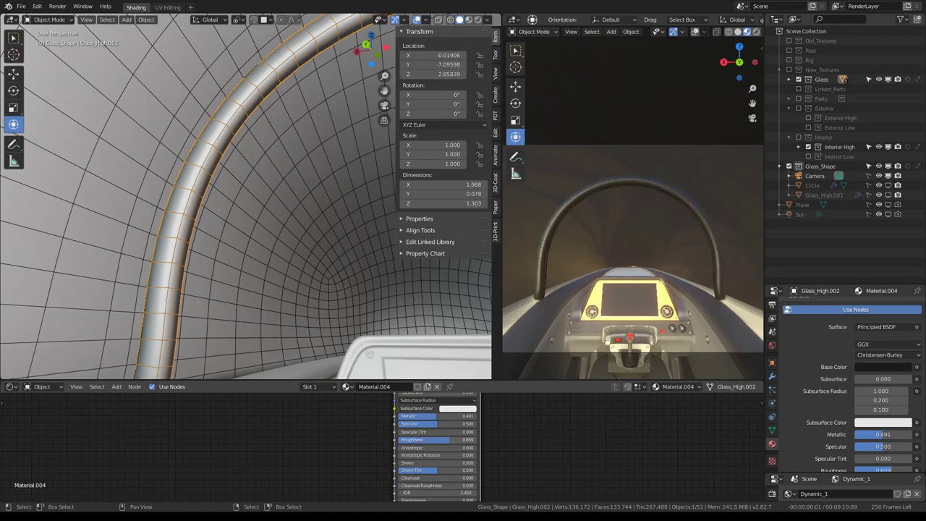
{"action": "mouse_move", "coordinate": [260, 163]}
{"action": "middle_mouse_down"}
{"action": "mouse_move", "coordinate": [267, 158]}
{"action": "mouse_move", "coordinate": [294, 186]}
{"action": "mouse_move", "coordinate": [312, 178]}
{"action": "mouse_move", "coordinate": [308, 169]}
{"action": "mouse_move", "coordinate": [291, 193]}
{"action": "mouse_move", "coordinate": [303, 188]}
{"action": "mouse_move", "coordinate": [219, 261]}
{"action": "mouse_move", "coordinate": [231, 261]}
{"action": "mouse_move", "coordinate": [218, 276]}
{"action": "mouse_move", "coordinate": [176, 280]}
{"action": "mouse_move", "coordinate": [196, 280]}
{"action": "middle_mouse_up"}
- Inspect the canopy from side and three-quarter views and select the arch Glass_High.002
{"action": "scroll", "coordinate": [571, 232], "scroll_direction": "down", "scroll_amount": 2}
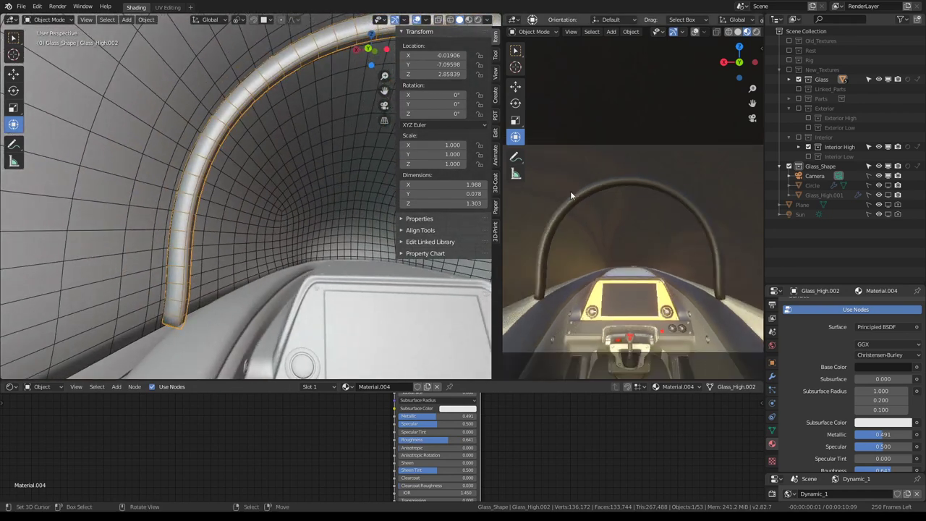
{"action": "scroll", "coordinate": [561, 189], "scroll_direction": "down", "scroll_amount": 2}
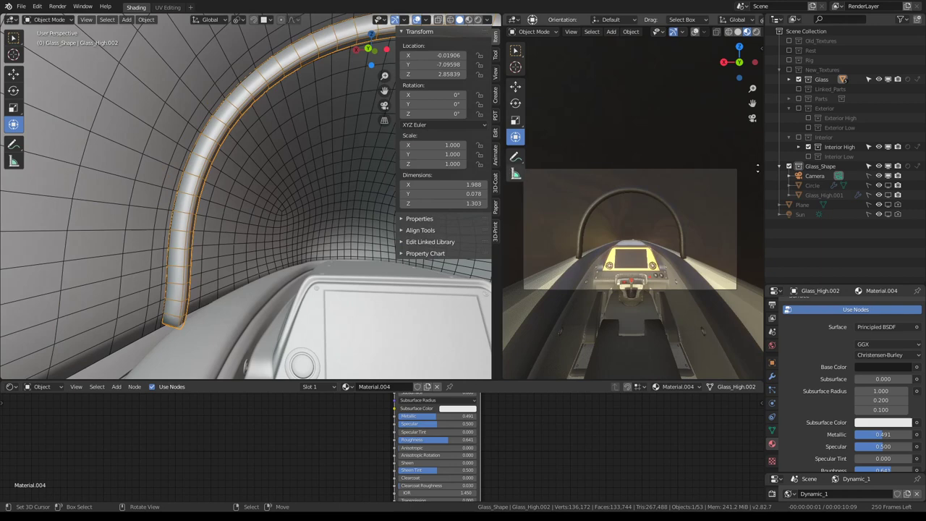
{"action": "mouse_move", "coordinate": [630, 246]}
{"action": "middle_mouse_down"}
{"action": "mouse_move", "coordinate": [709, 218]}
{"action": "mouse_move", "coordinate": [583, 201]}
{"action": "mouse_move", "coordinate": [640, 183]}
{"action": "mouse_move", "coordinate": [696, 201]}
{"action": "middle_mouse_up"}
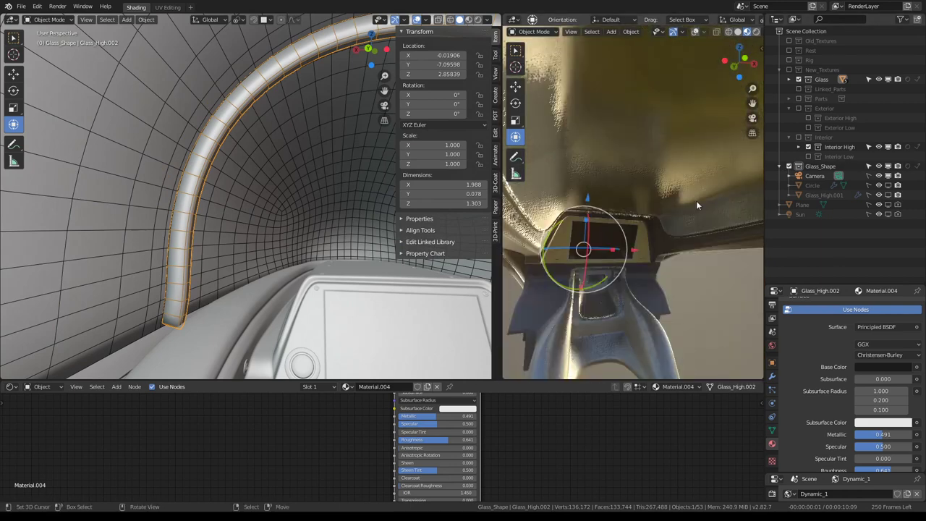
{"action": "key", "text": "KP_3"}
{"action": "key", "text": "ctrl+space"}
{"action": "scroll", "coordinate": [612, 212], "scroll_direction": "down", "scroll_amount": 5}
{"action": "mouse_move", "coordinate": [612, 212]}
{"action": "middle_mouse_down"}
{"action": "mouse_move", "coordinate": [554, 214]}
{"action": "mouse_move", "coordinate": [616, 219]}
{"action": "mouse_move", "coordinate": [713, 207]}
{"action": "middle_mouse_up"}
{"action": "scroll", "coordinate": [554, 236], "scroll_direction": "up", "scroll_amount": 5}
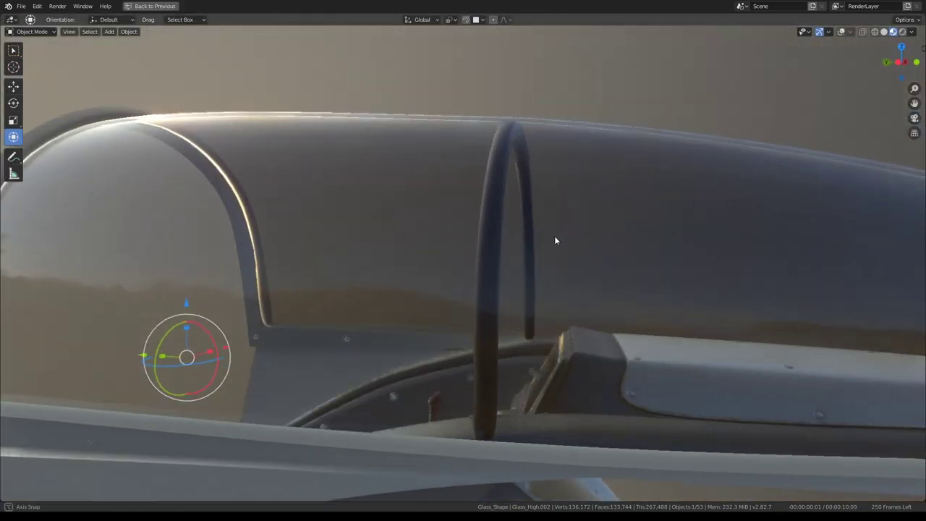
{"action": "mouse_move", "coordinate": [554, 236]}
{"action": "middle_mouse_down"}
{"action": "mouse_move", "coordinate": [589, 282]}
{"action": "mouse_move", "coordinate": [641, 221]}
{"action": "mouse_move", "coordinate": [523, 240]}
{"action": "mouse_move", "coordinate": [393, 372]}
{"action": "mouse_move", "coordinate": [418, 360]}
{"action": "mouse_move", "coordinate": [448, 304]}
{"action": "mouse_move", "coordinate": [508, 271]}
{"action": "mouse_move", "coordinate": [475, 302]}
{"action": "mouse_move", "coordinate": [450, 352]}
{"action": "mouse_move", "coordinate": [542, 254]}
{"action": "middle_mouse_up"}
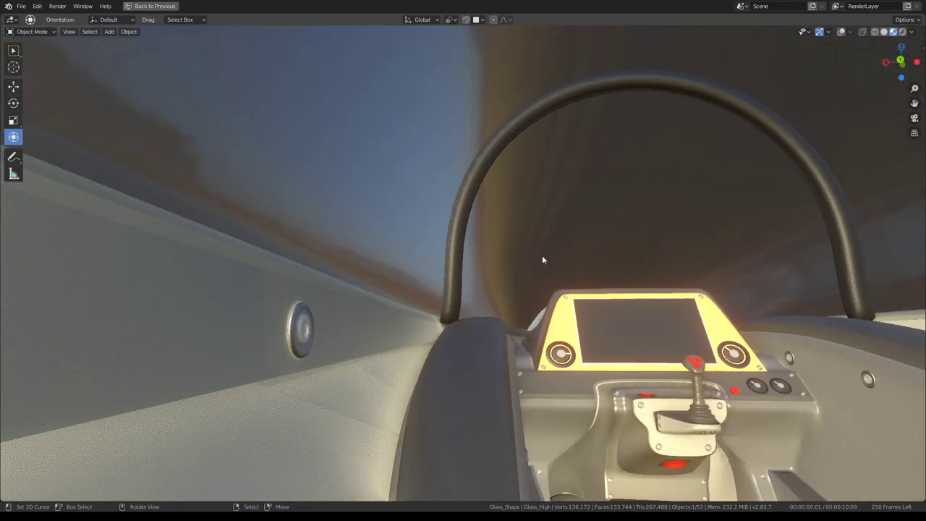
{"action": "key", "text": "ctrl+space"}
{"action": "mouse_move", "coordinate": [181, 270]}
{"action": "middle_mouse_down"}
{"action": "mouse_move", "coordinate": [243, 277]}
{"action": "mouse_move", "coordinate": [256, 260]}
{"action": "middle_mouse_up"}
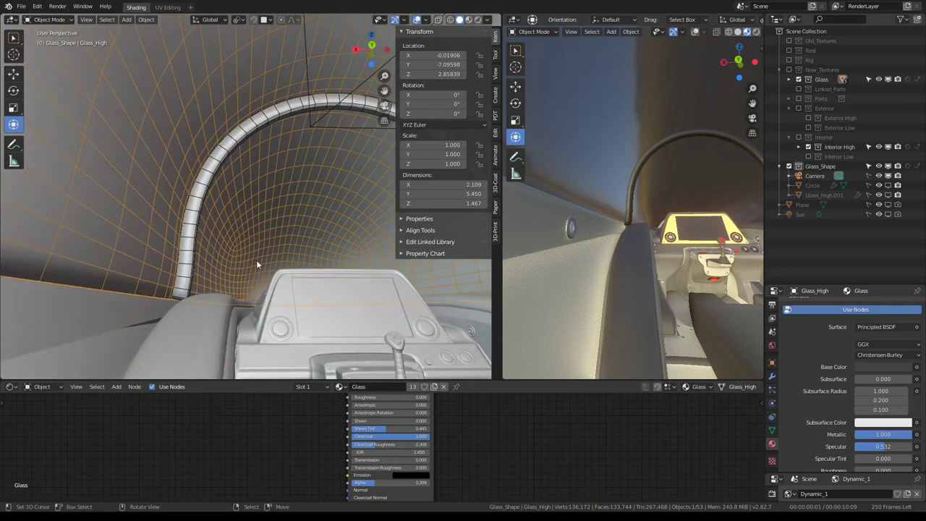
{"action": "left_click", "coordinate": [196, 245]}
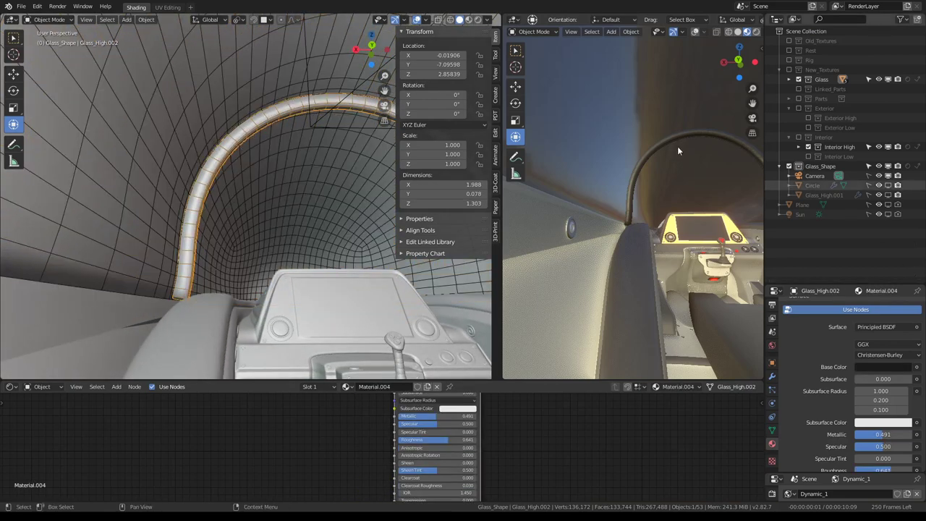
- Compare the arch with its modifiers toggled off, then apply the Shrinkwrap modifier
{"action": "left_click", "coordinate": [772, 374]}
{"action": "left_click", "coordinate": [854, 342]}
{"action": "left_click", "coordinate": [855, 342]}
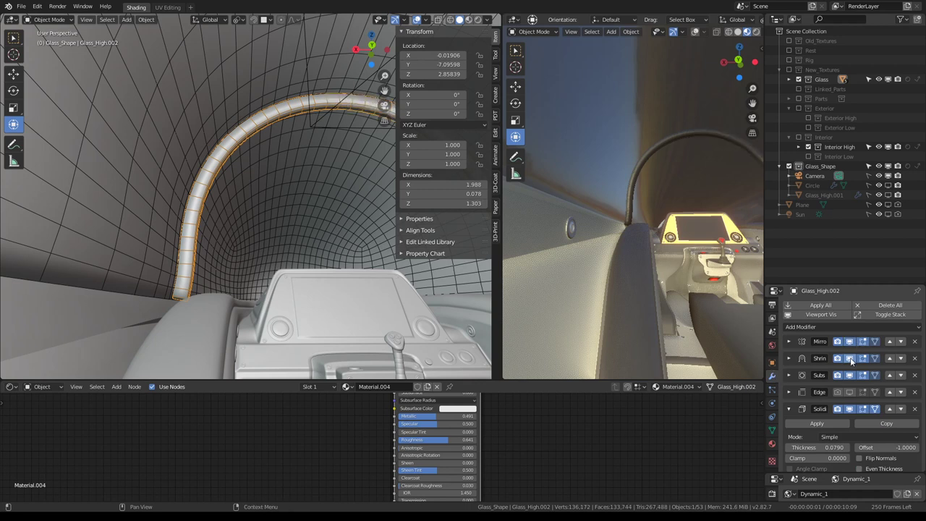
{"action": "left_click", "coordinate": [850, 358]}
{"action": "left_click", "coordinate": [850, 358]}
{"action": "left_click", "coordinate": [850, 358]}
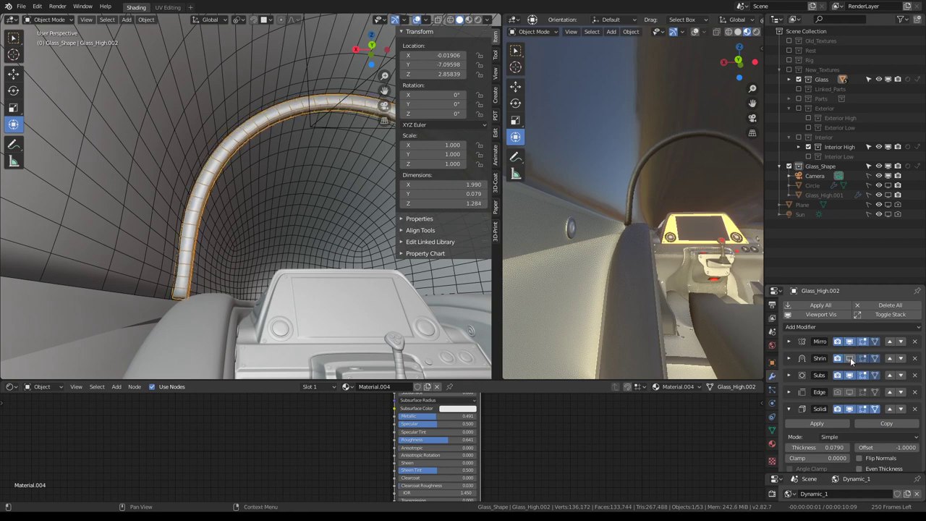
{"action": "left_click", "coordinate": [849, 358]}
{"action": "left_click", "coordinate": [850, 358]}
{"action": "left_click", "coordinate": [850, 358]}
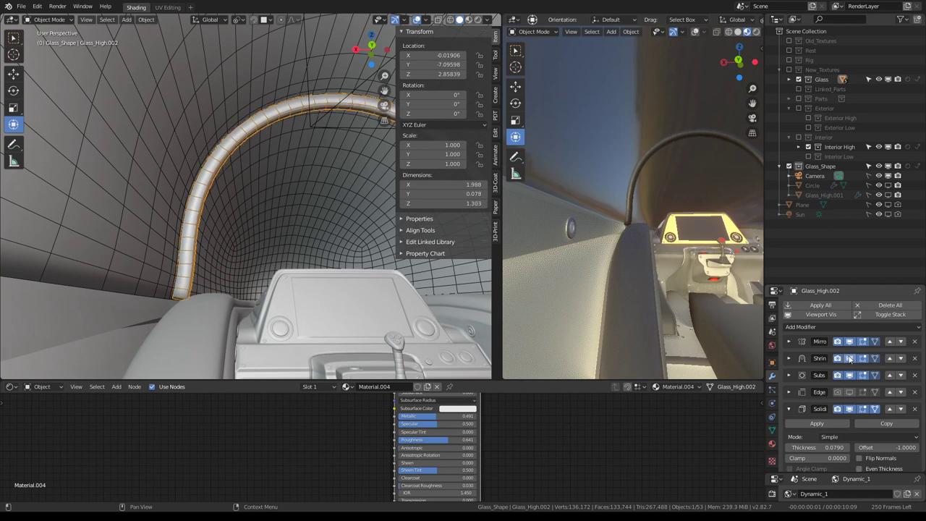
{"action": "left_click", "coordinate": [789, 342]}
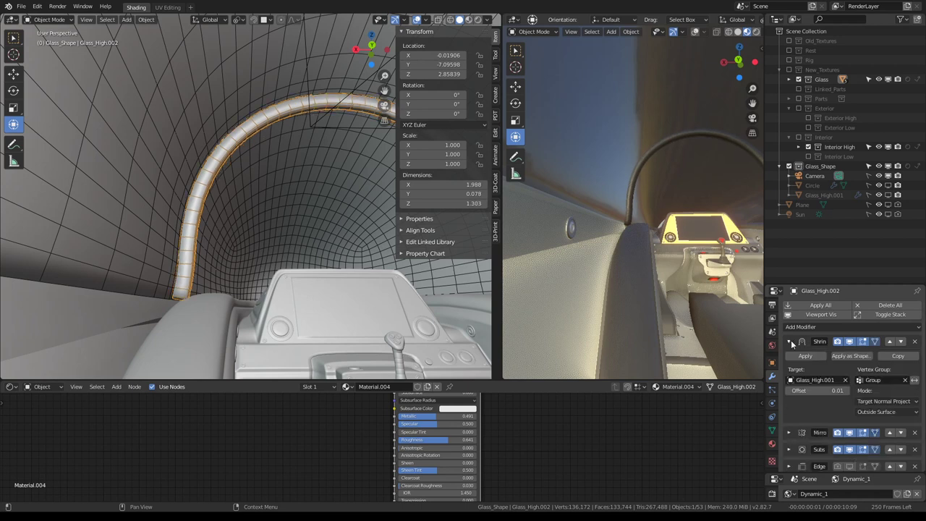
{"action": "left_click", "coordinate": [803, 356]}
- Apply the arch's Mirror modifier, leaving the Subdivision and Solidify modifiers
{"action": "left_click", "coordinate": [856, 359]}
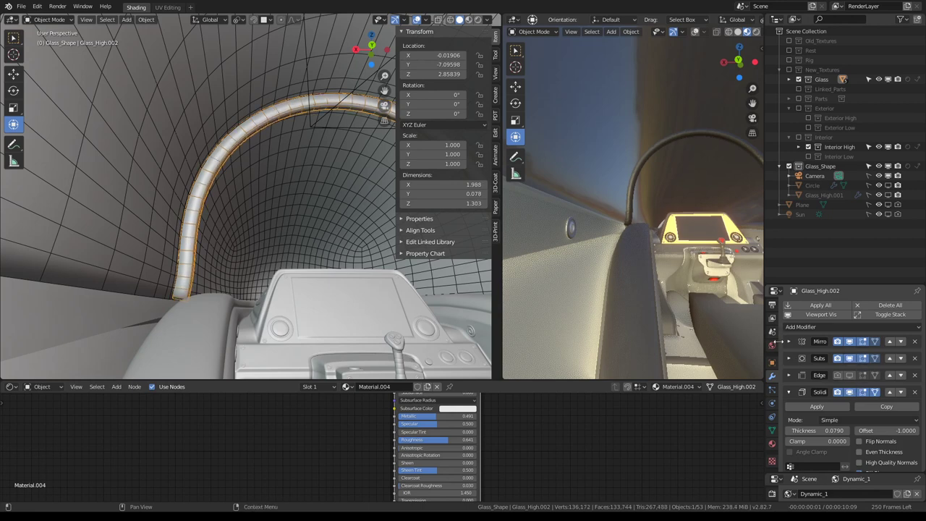
{"action": "left_click", "coordinate": [789, 391]}
{"action": "mouse_move", "coordinate": [209, 138]}
{"action": "middle_mouse_down"}
{"action": "mouse_move", "coordinate": [188, 162]}
{"action": "mouse_move", "coordinate": [170, 153]}
{"action": "mouse_move", "coordinate": [328, 230]}
{"action": "middle_mouse_up"}
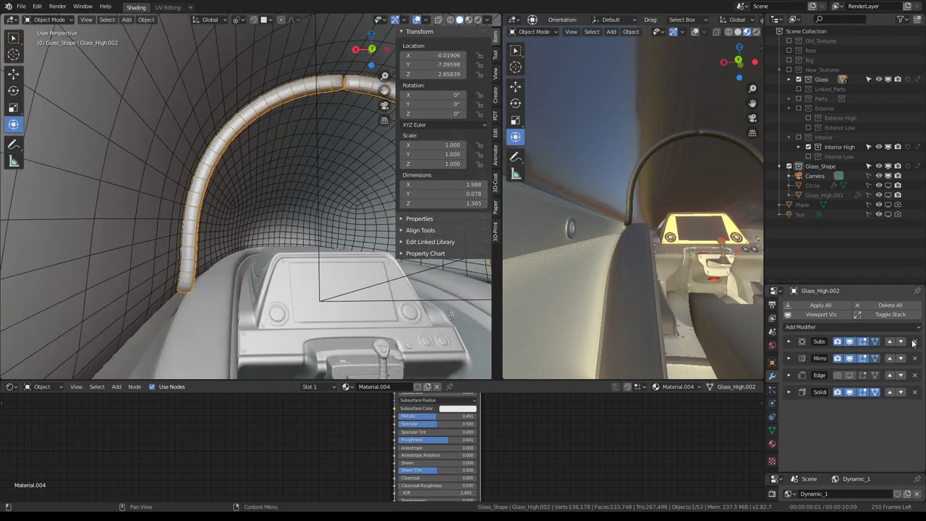
{"action": "left_click", "coordinate": [788, 341]}
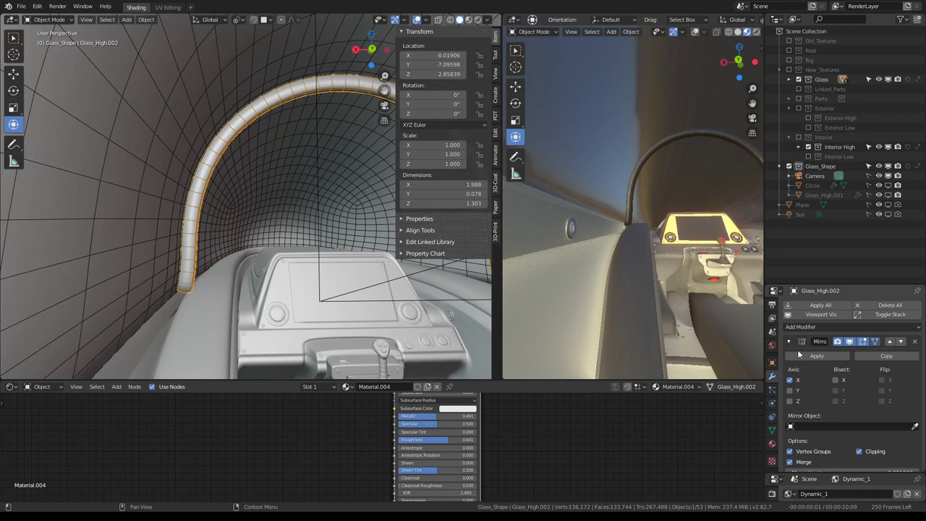
{"action": "left_click", "coordinate": [796, 358]}
{"action": "left_click", "coordinate": [789, 342]}
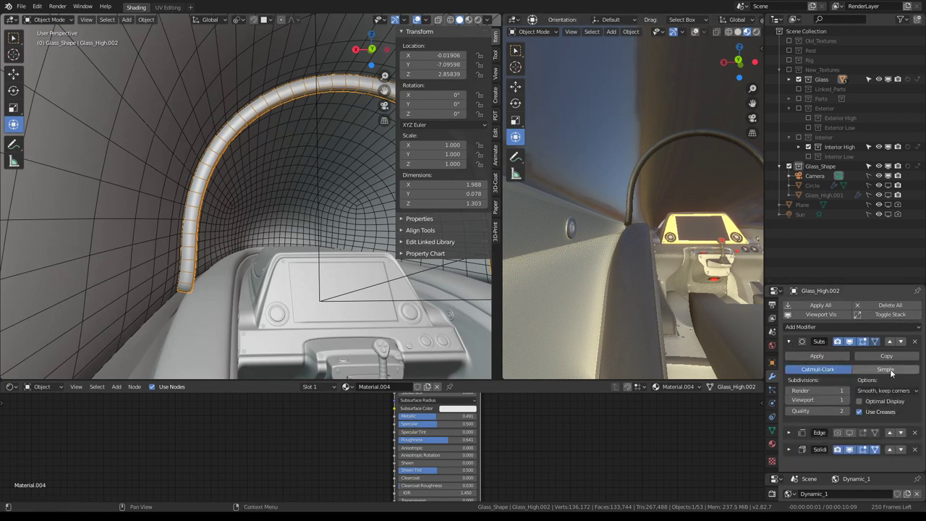
{"action": "left_click", "coordinate": [789, 342]}
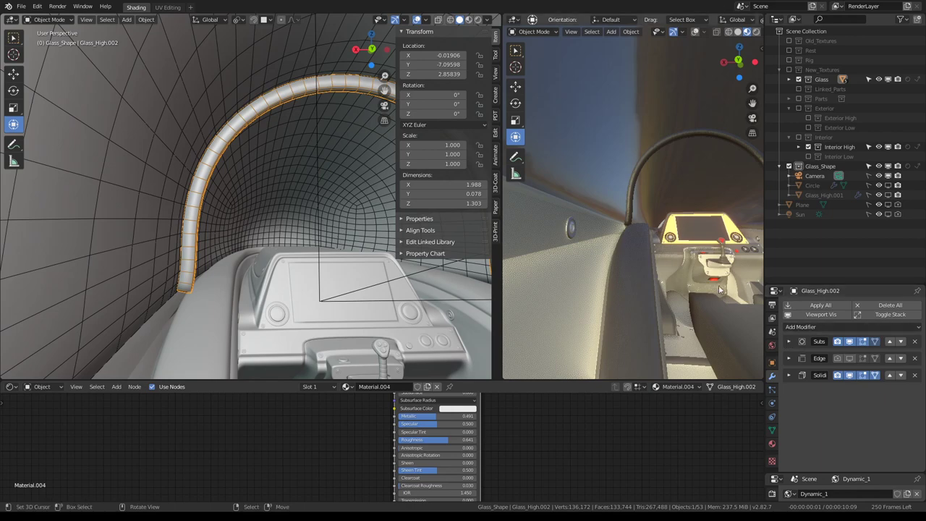
- Check the arch mesh in Edit Mode, then hide the Subdivision modifier in the viewport
{"action": "key", "text": "Tab"}
{"action": "middle_click_drag", "start_coordinate": [241, 173], "coordinate": [325, 192]}
{"action": "key", "text": "Tab"}
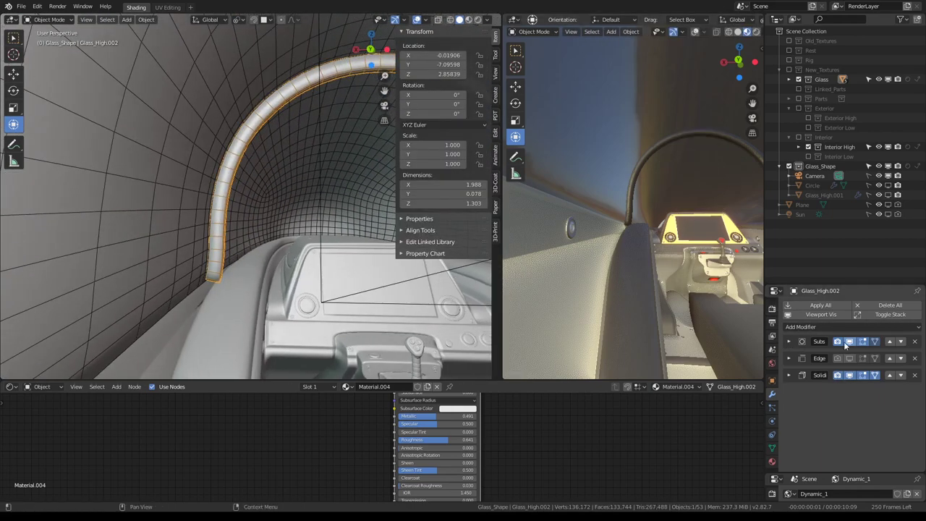
{"action": "left_click", "coordinate": [850, 345]}
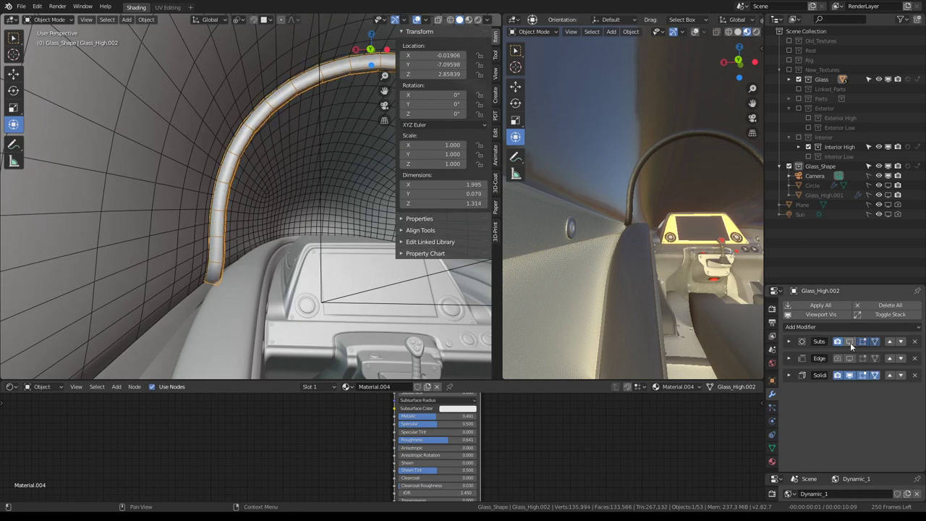
{"action": "left_click", "coordinate": [850, 344]}
{"action": "left_click", "coordinate": [851, 345]}
{"action": "left_click", "coordinate": [851, 344]}
{"action": "left_click", "coordinate": [851, 344]}
- Return the right viewport to the framed camera view
{"action": "scroll", "coordinate": [260, 252], "scroll_direction": "up", "scroll_amount": 2}
{"action": "scroll", "coordinate": [260, 252], "scroll_direction": "up", "scroll_amount": 2}
{"action": "middle_click_drag", "start_coordinate": [260, 253], "coordinate": [275, 258]}
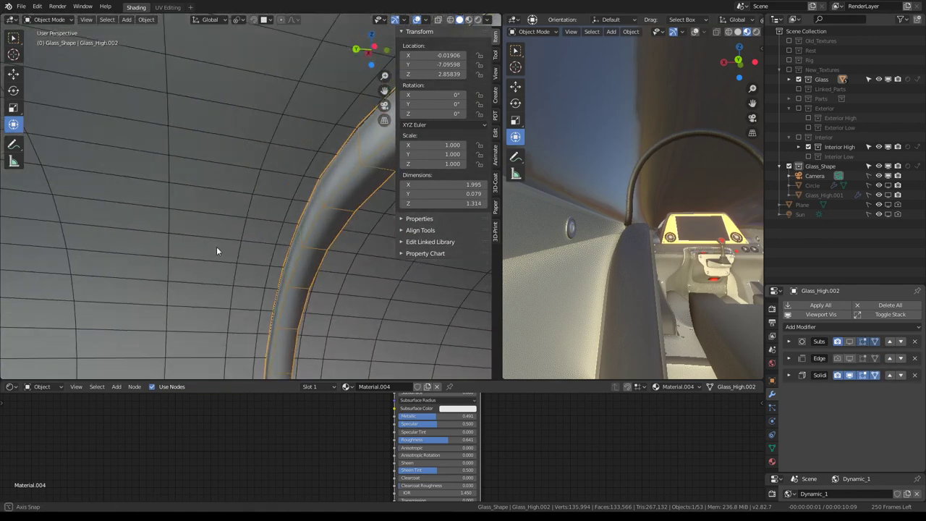
{"action": "key", "text": "KP_0"}
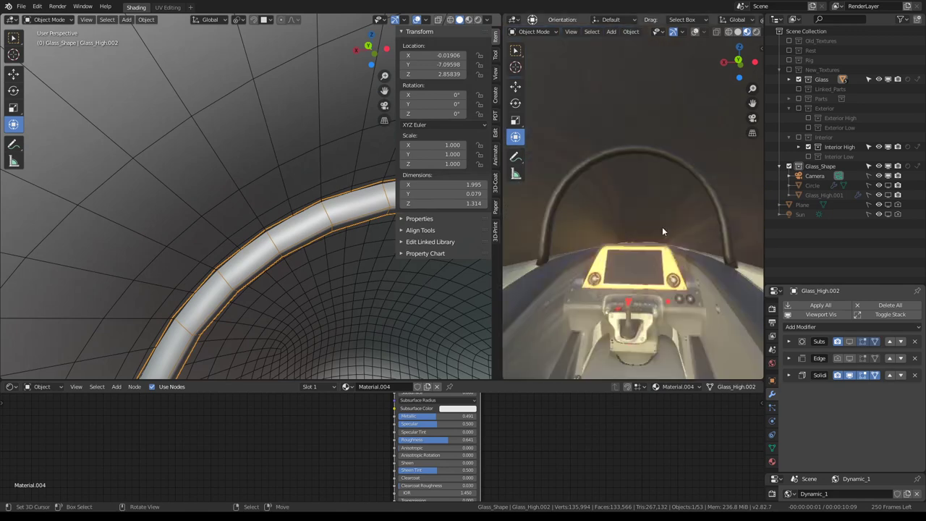
{"action": "key", "text": "Home"}
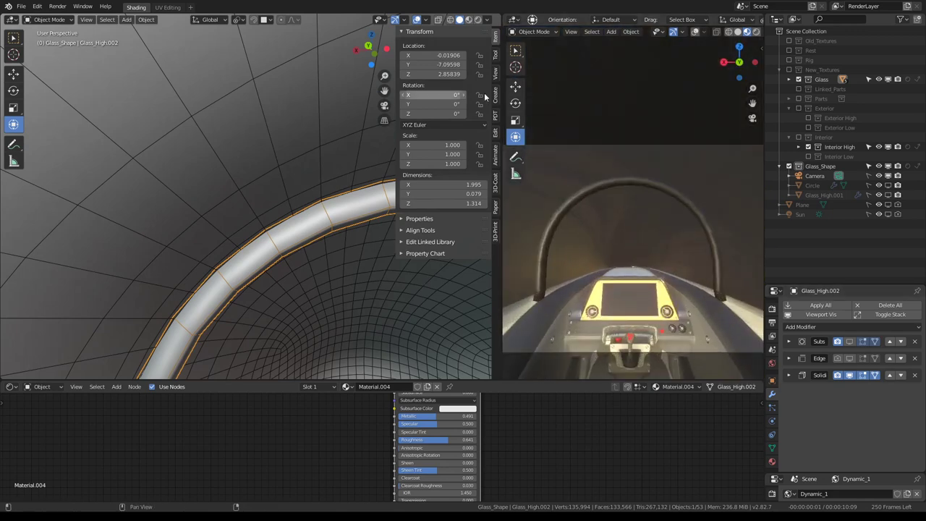
- Set the arch's Solidify offset from -1 to 0 so it hugs the shell's inner surface
{"action": "mouse_move", "coordinate": [193, 188]}
{"action": "middle_mouse_down"}
{"action": "mouse_move", "coordinate": [289, 180]}
{"action": "mouse_move", "coordinate": [386, 142]}
{"action": "middle_mouse_up"}
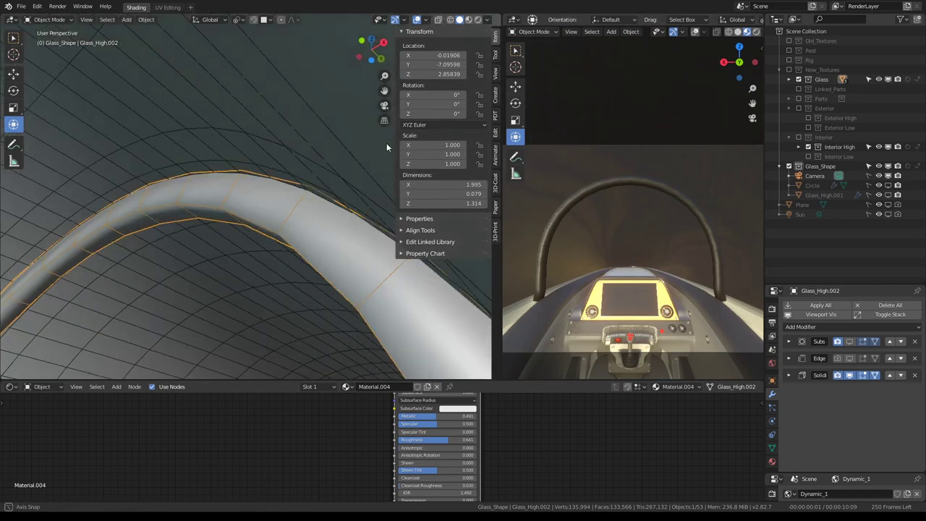
{"action": "left_click", "coordinate": [803, 377]}
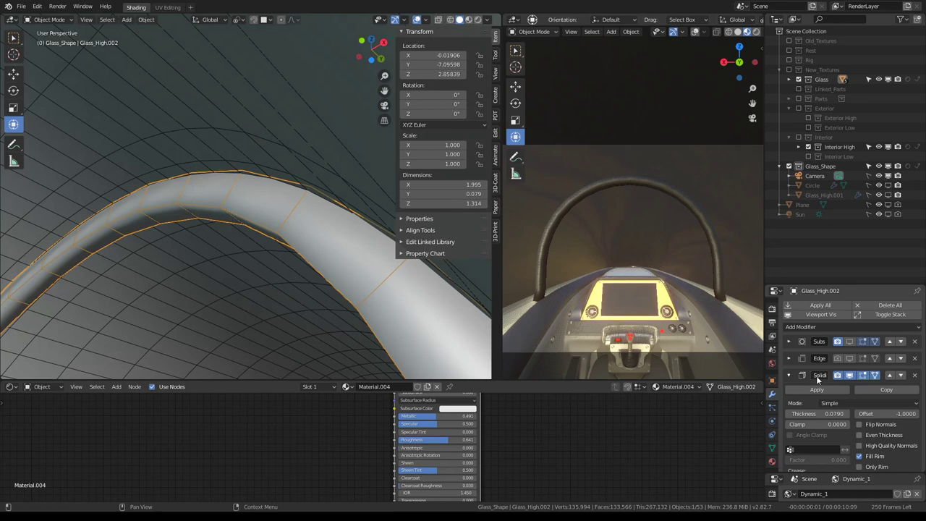
{"action": "left_click", "coordinate": [901, 410]}
{"action": "type", "text": "0.0000"}
{"action": "key", "text": "Return"}
{"action": "scroll", "coordinate": [248, 205], "scroll_direction": "up", "scroll_amount": 5}
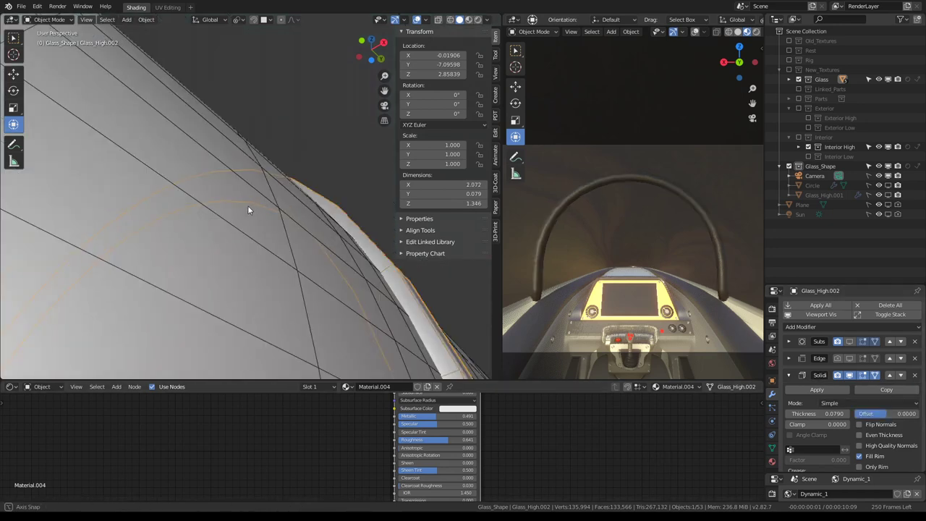
{"action": "mouse_move", "coordinate": [247, 205]}
{"action": "middle_mouse_down"}
{"action": "mouse_move", "coordinate": [182, 185]}
{"action": "mouse_move", "coordinate": [201, 175]}
{"action": "mouse_move", "coordinate": [130, 134]}
{"action": "mouse_move", "coordinate": [180, 134]}
{"action": "middle_mouse_up"}
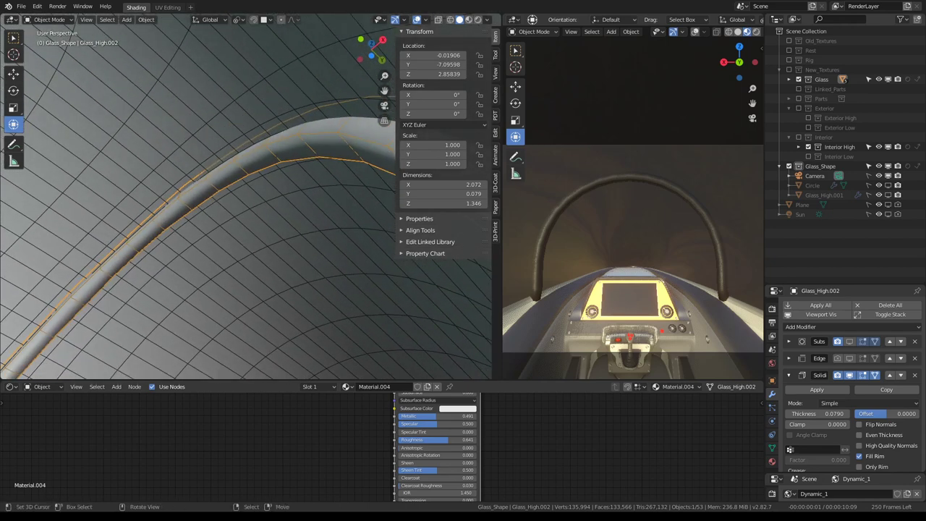
{"action": "mouse_move", "coordinate": [180, 134]}
{"action": "middle_mouse_down"}
{"action": "mouse_move", "coordinate": [231, 129]}
{"action": "mouse_move", "coordinate": [111, 174]}
{"action": "mouse_move", "coordinate": [285, 132]}
{"action": "mouse_move", "coordinate": [243, 165]}
{"action": "mouse_move", "coordinate": [246, 155]}
{"action": "mouse_move", "coordinate": [269, 155]}
{"action": "mouse_move", "coordinate": [812, 338]}
{"action": "middle_mouse_up"}
{"action": "left_click", "coordinate": [789, 374]}
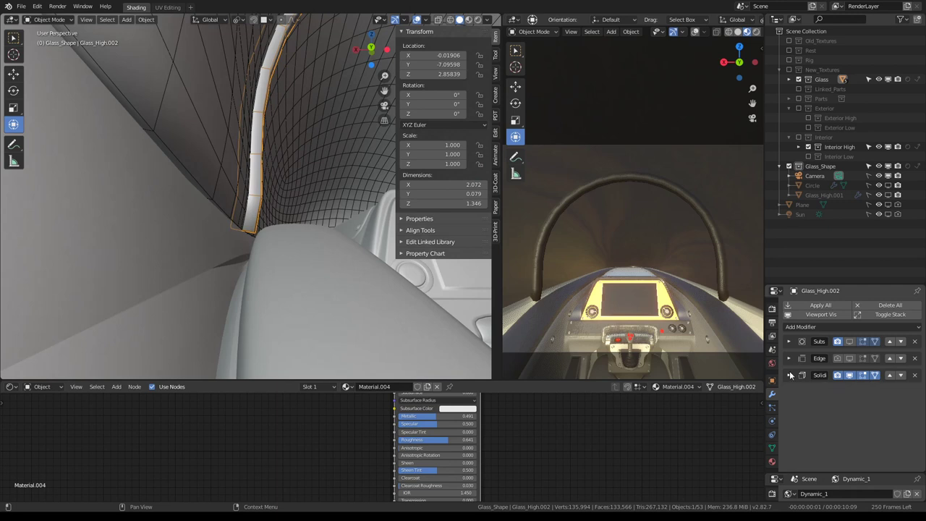
{"action": "left_click", "coordinate": [849, 343]}
{"action": "left_click", "coordinate": [850, 343]}
{"action": "left_click", "coordinate": [889, 375]}
{"action": "left_click", "coordinate": [849, 359]}
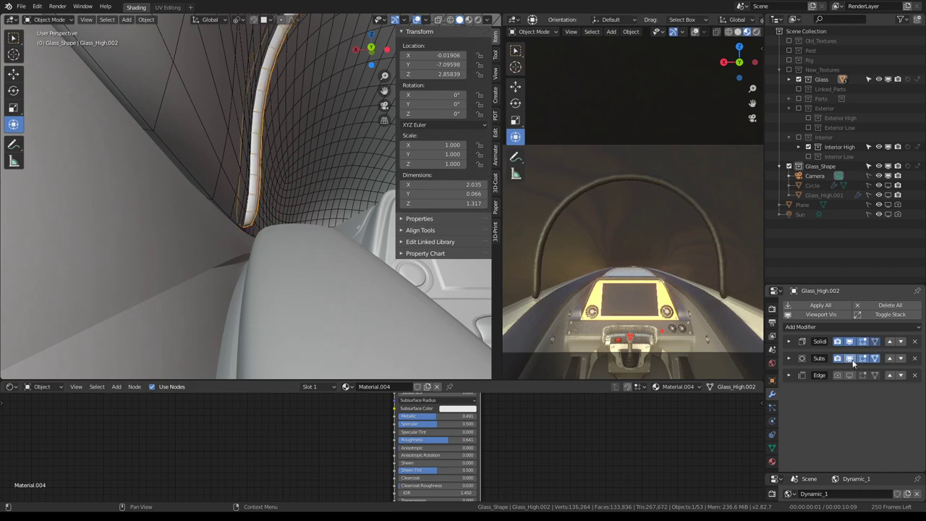
{"action": "middle_click_drag", "start_coordinate": [348, 174], "coordinate": [226, 217]}
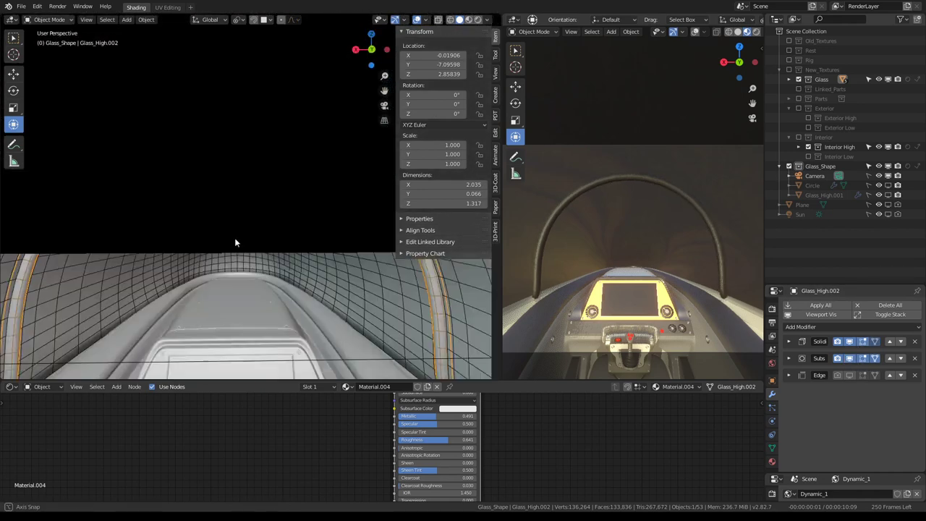
{"action": "left_click", "coordinate": [849, 358]}
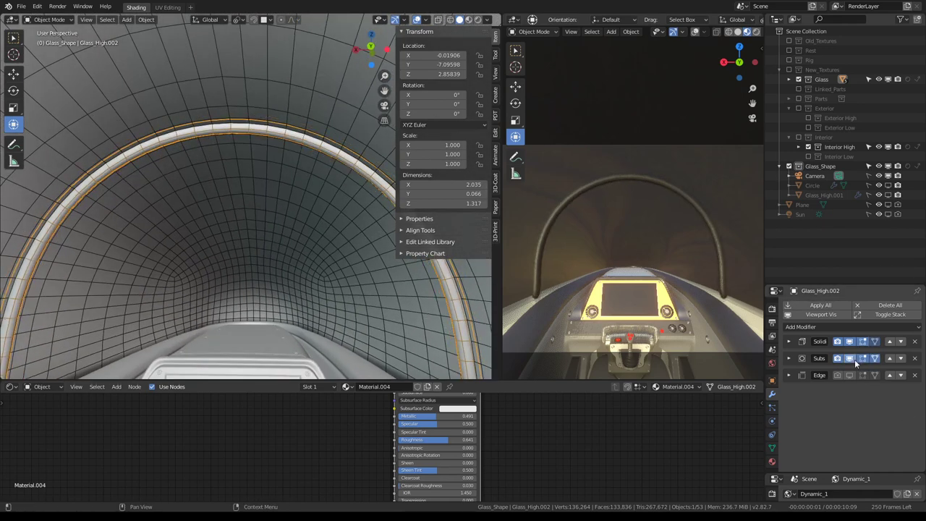
{"action": "left_click", "coordinate": [850, 359]}
{"action": "mouse_move", "coordinate": [206, 94]}
{"action": "middle_mouse_down"}
{"action": "mouse_move", "coordinate": [202, 173]}
{"action": "mouse_move", "coordinate": [144, 233]}
{"action": "mouse_move", "coordinate": [189, 220]}
{"action": "middle_mouse_up"}
{"action": "mouse_move", "coordinate": [352, 212]}
{"action": "middle_mouse_down"}
{"action": "mouse_move", "coordinate": [295, 199]}
{"action": "mouse_move", "coordinate": [240, 244]}
{"action": "mouse_move", "coordinate": [184, 238]}
{"action": "middle_mouse_up"}
{"action": "left_click", "coordinate": [245, 264]}
- In Edit Mode with edge select, select the edge loop running up the arch's pillar
{"action": "left_click", "coordinate": [181, 231]}
{"action": "key", "text": "Tab"}
{"action": "left_click", "coordinate": [185, 230]}
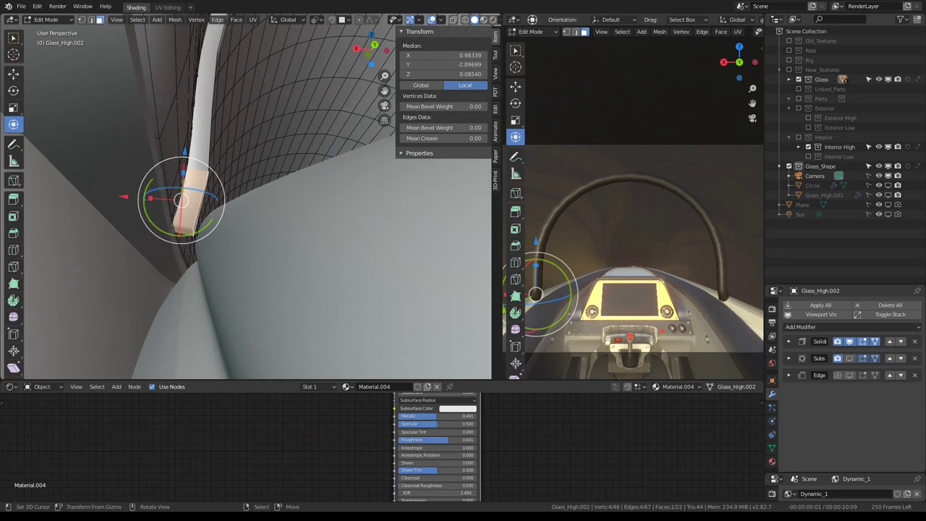
{"action": "left_click", "coordinate": [90, 19]}
{"action": "left_click", "coordinate": [190, 234]}
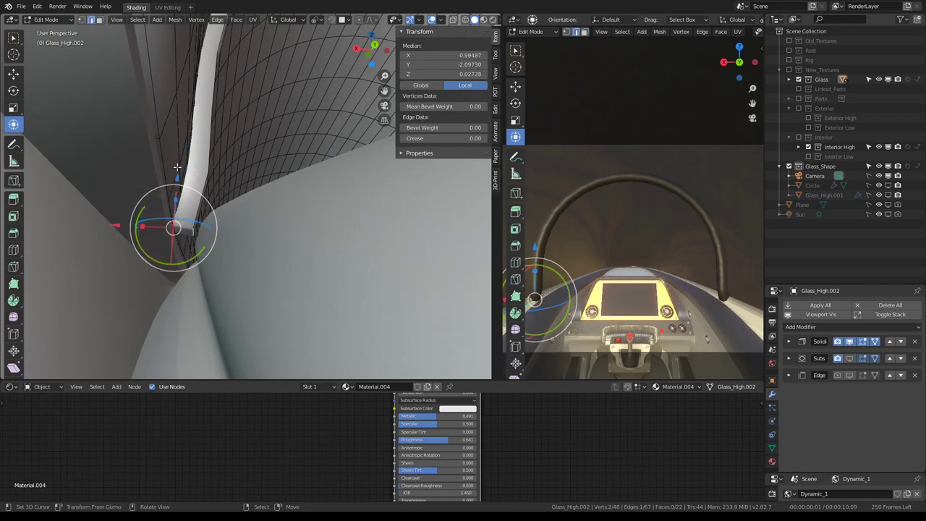
{"action": "mouse_move", "coordinate": [176, 167]}
{"action": "middle_mouse_down"}
{"action": "mouse_move", "coordinate": [205, 201]}
{"action": "mouse_move", "coordinate": [265, 209]}
{"action": "mouse_move", "coordinate": [309, 187]}
{"action": "middle_mouse_up"}
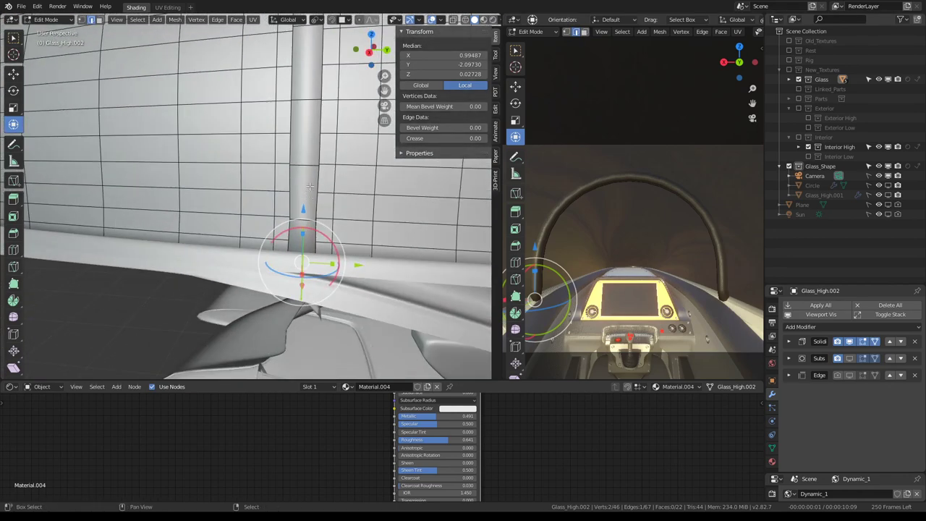
{"action": "mouse_move", "coordinate": [309, 186]}
{"action": "middle_mouse_down"}
{"action": "mouse_move", "coordinate": [210, 155]}
{"action": "mouse_move", "coordinate": [354, 174]}
{"action": "middle_mouse_up"}
{"action": "left_click", "coordinate": [205, 146], "text": "alt"}
- Flatten the pillar loop to 0 along Y, then narrow it slightly along Y
{"action": "key", "text": "s"}
{"action": "key", "text": "y"}
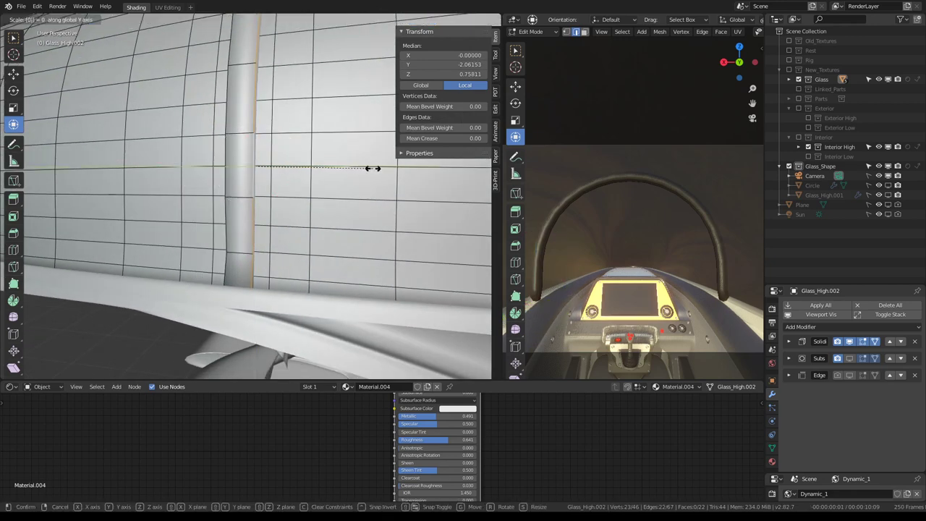
{"action": "left_click", "coordinate": [375, 170]}
{"action": "middle_click_drag", "start_coordinate": [259, 166], "coordinate": [304, 165]}
{"action": "key", "text": "s"}
{"action": "key", "text": "y"}
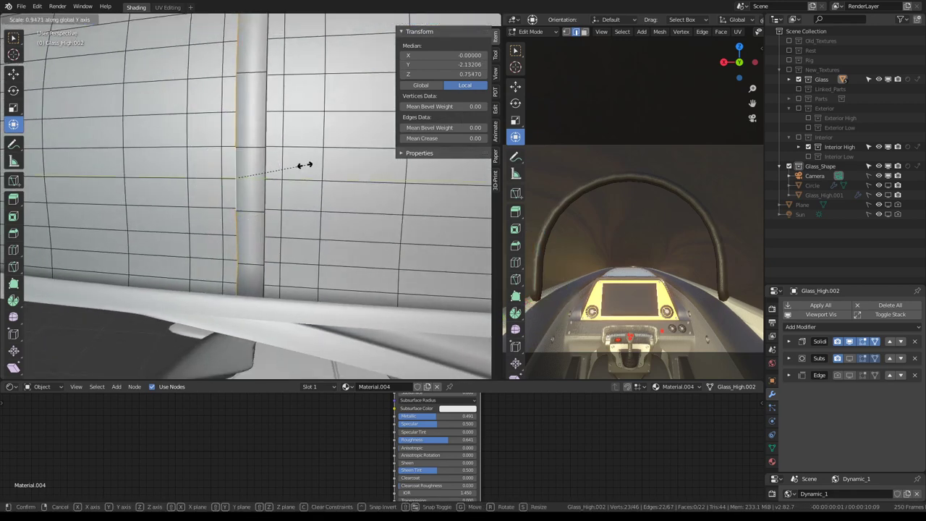
{"action": "left_click", "coordinate": [314, 156]}
{"action": "scroll", "coordinate": [313, 156], "scroll_direction": "down", "scroll_amount": 5}
- Back in Object Mode, compare the arch with Solidify hidden, then apply Solidify to the mesh
{"action": "key", "text": "Tab"}
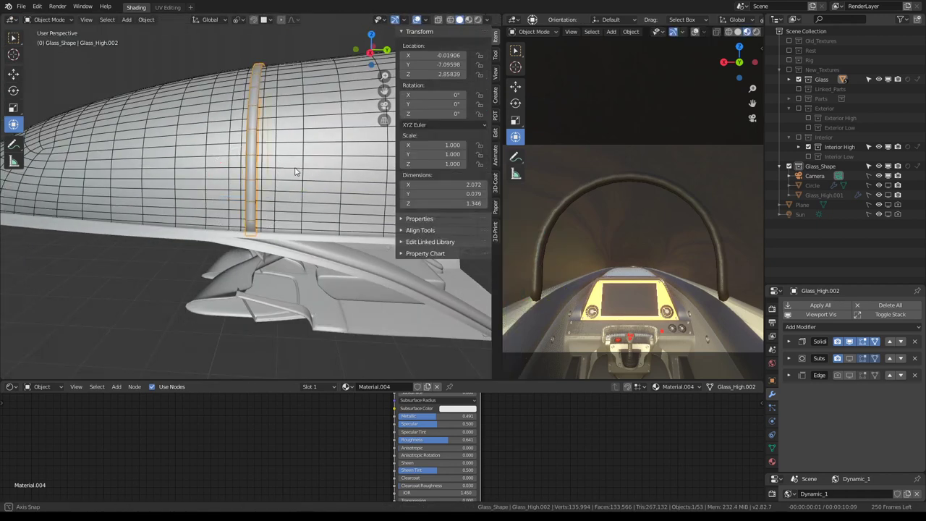
{"action": "middle_click_drag", "start_coordinate": [300, 169], "coordinate": [340, 174]}
{"action": "left_click", "coordinate": [851, 343]}
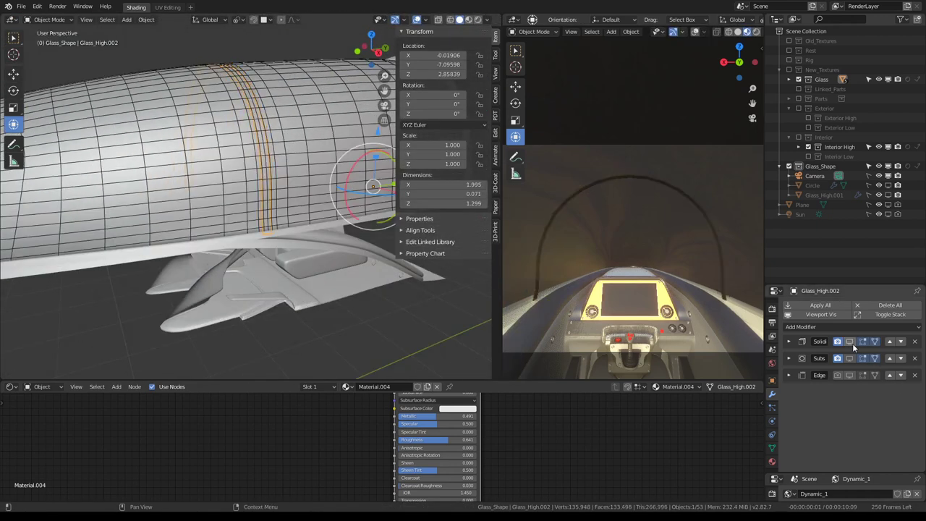
{"action": "left_click", "coordinate": [850, 343]}
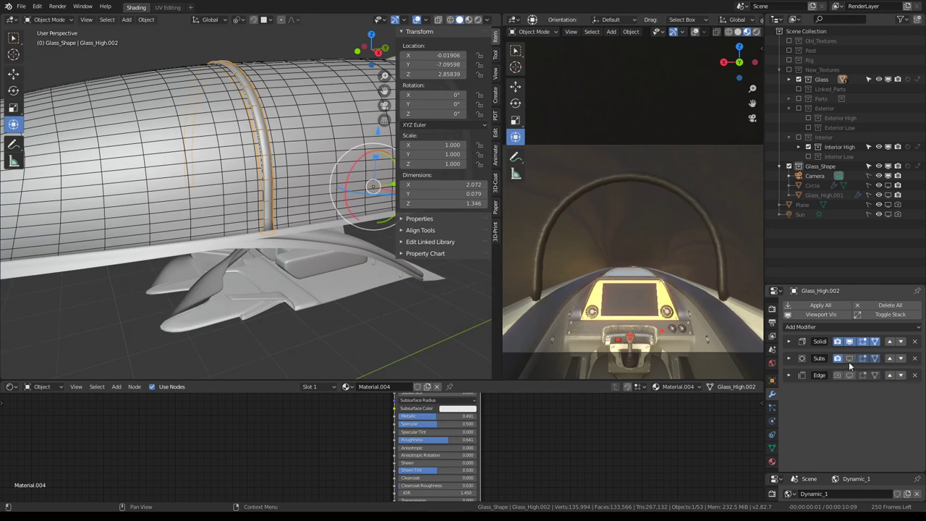
{"action": "left_click", "coordinate": [790, 343]}
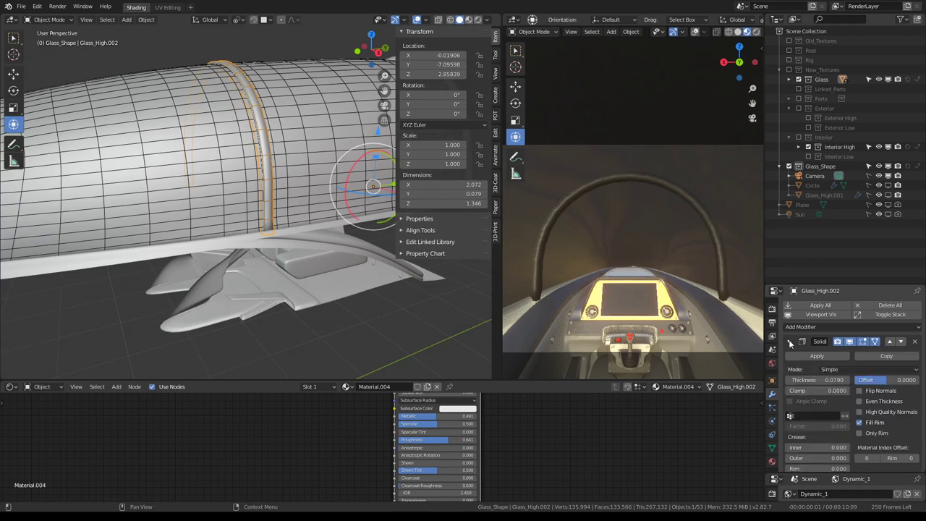
{"action": "left_click", "coordinate": [809, 357]}
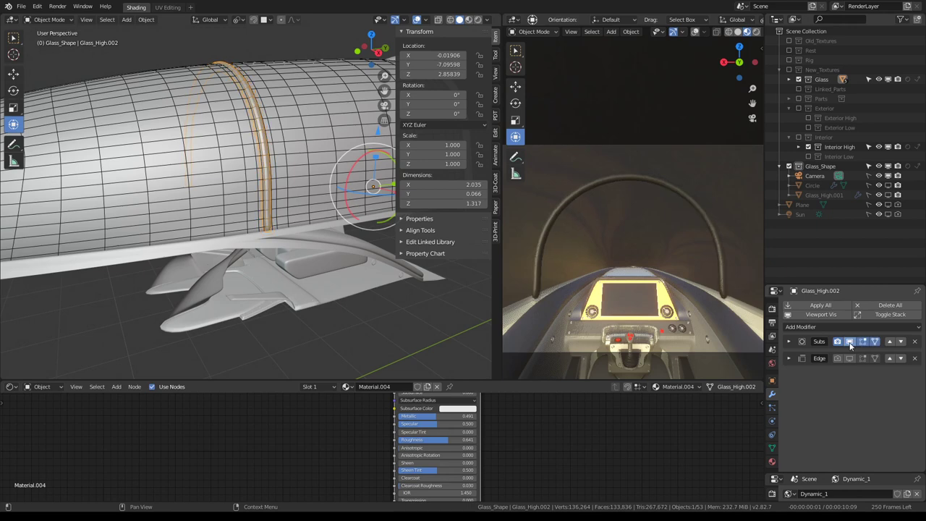
{"action": "middle_click_drag", "start_coordinate": [108, 179], "coordinate": [210, 180]}
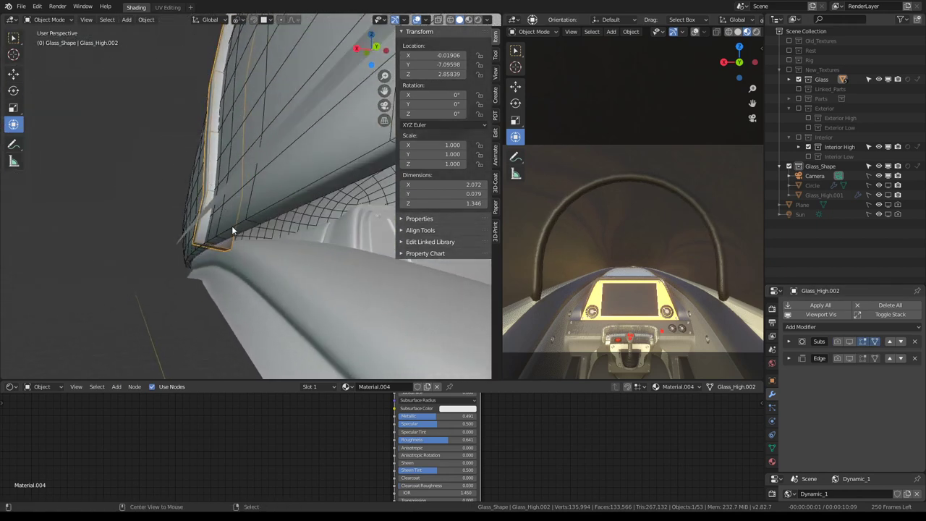
{"action": "mouse_move", "coordinate": [231, 234]}
{"action": "middle_mouse_down"}
{"action": "mouse_move", "coordinate": [178, 196]}
{"action": "mouse_move", "coordinate": [217, 213]}
{"action": "middle_mouse_up"}
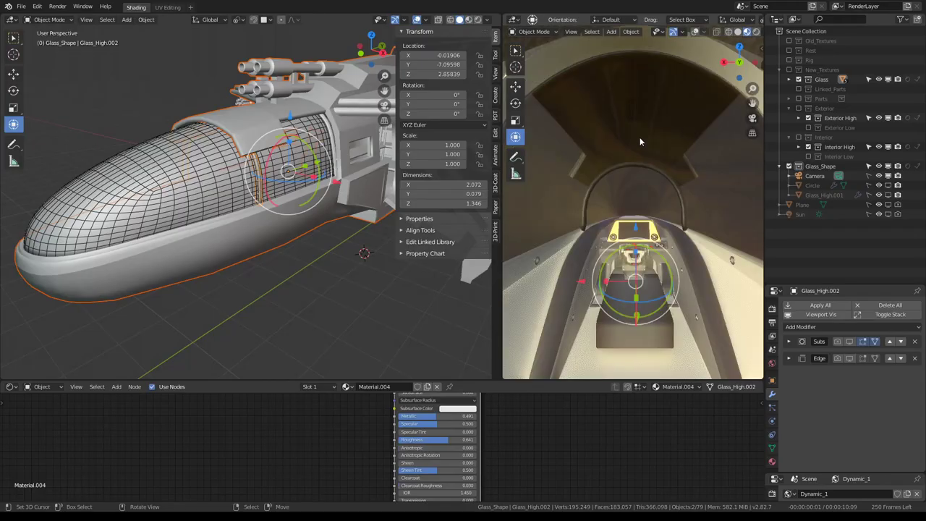
- Zoom in on the canopy, select the arch frame, and maximize the 3D view around it
{"action": "mouse_move", "coordinate": [639, 137]}
{"action": "middle_mouse_down"}
{"action": "mouse_move", "coordinate": [713, 179]}
{"action": "mouse_move", "coordinate": [649, 172]}
{"action": "mouse_move", "coordinate": [678, 173]}
{"action": "middle_mouse_up"}
{"action": "scroll", "coordinate": [669, 158], "scroll_direction": "up", "scroll_amount": 3}
{"action": "scroll", "coordinate": [659, 182], "scroll_direction": "up", "scroll_amount": 3}
{"action": "middle_click_drag", "start_coordinate": [714, 167], "coordinate": [647, 151]}
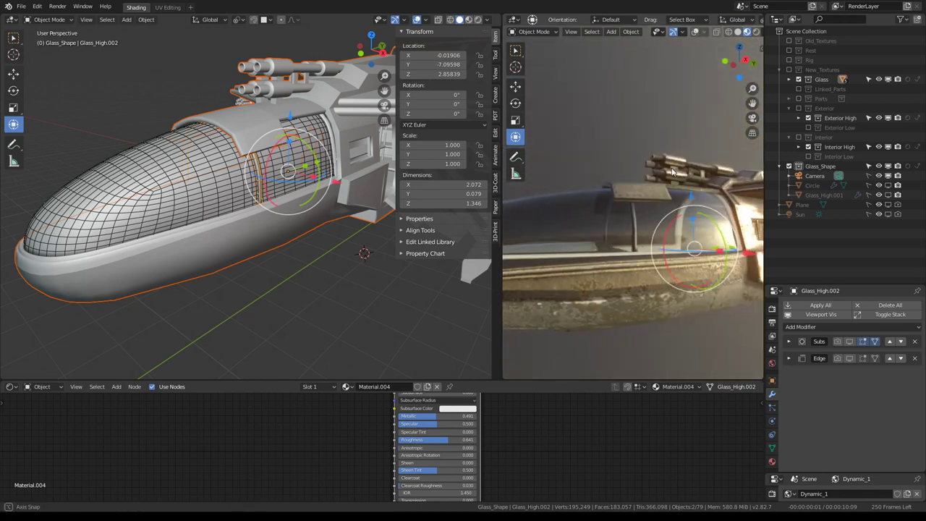
{"action": "scroll", "coordinate": [264, 187], "scroll_direction": "up", "scroll_amount": 3}
{"action": "scroll", "coordinate": [264, 186], "scroll_direction": "up", "scroll_amount": 1}
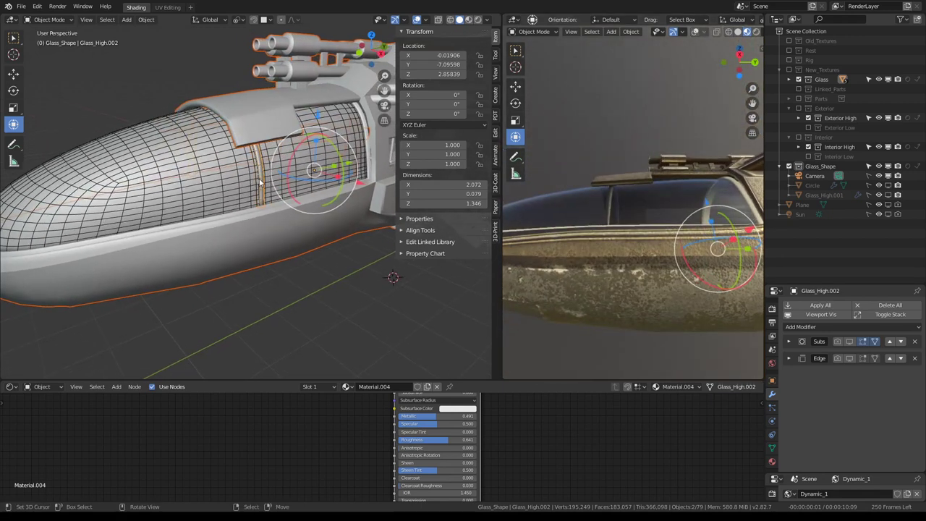
{"action": "left_click", "coordinate": [264, 187]}
{"action": "left_click", "coordinate": [264, 186]}
{"action": "key", "text": "ctrl+space"}
{"action": "mouse_move", "coordinate": [382, 210]}
{"action": "middle_mouse_down"}
{"action": "mouse_move", "coordinate": [252, 185]}
{"action": "mouse_move", "coordinate": [442, 304]}
{"action": "middle_mouse_up"}
{"action": "key", "text": "Tab"}
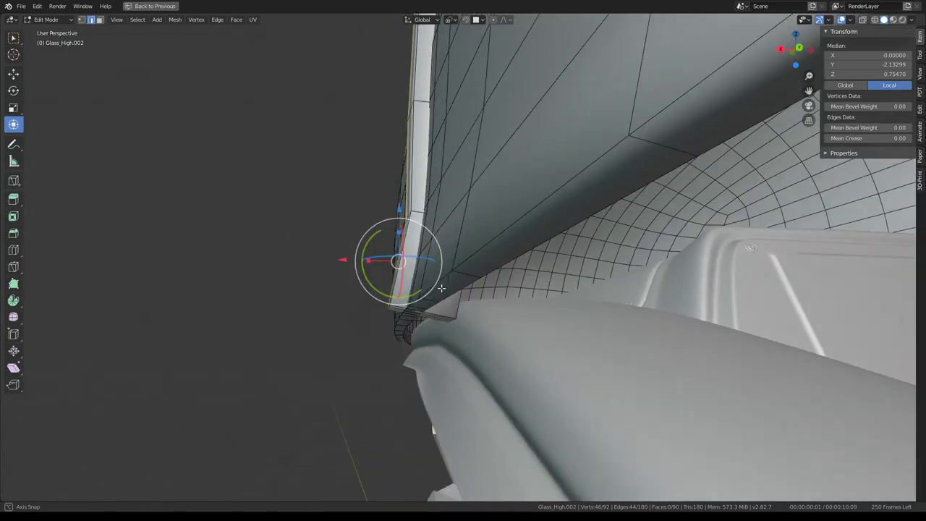
- Select the arch's foot edges and flatten them to zero height with S Z 0
{"action": "middle_click_drag", "start_coordinate": [443, 305], "coordinate": [447, 317]}
{"action": "left_click", "coordinate": [448, 318]}
{"action": "left_click", "coordinate": [451, 318], "text": "shift"}
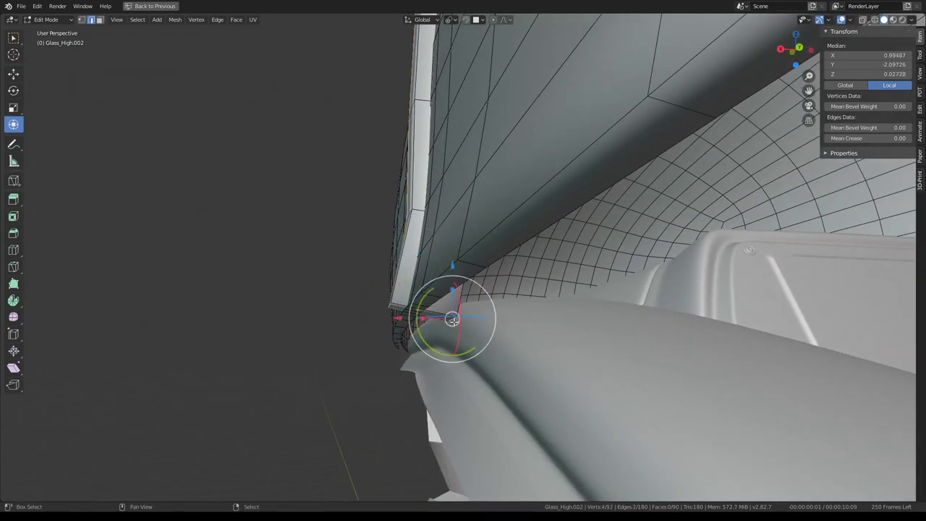
{"action": "left_click_drag", "start_coordinate": [397, 315], "coordinate": [405, 319]}
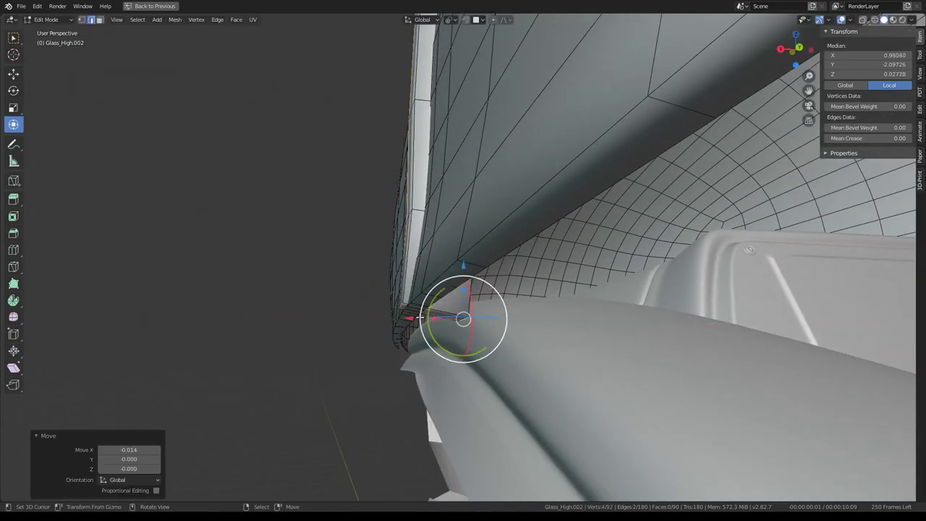
{"action": "key", "text": "ctrl+z"}
{"action": "key", "text": "ctrl+z"}
{"action": "left_click", "coordinate": [469, 323], "text": "shift"}
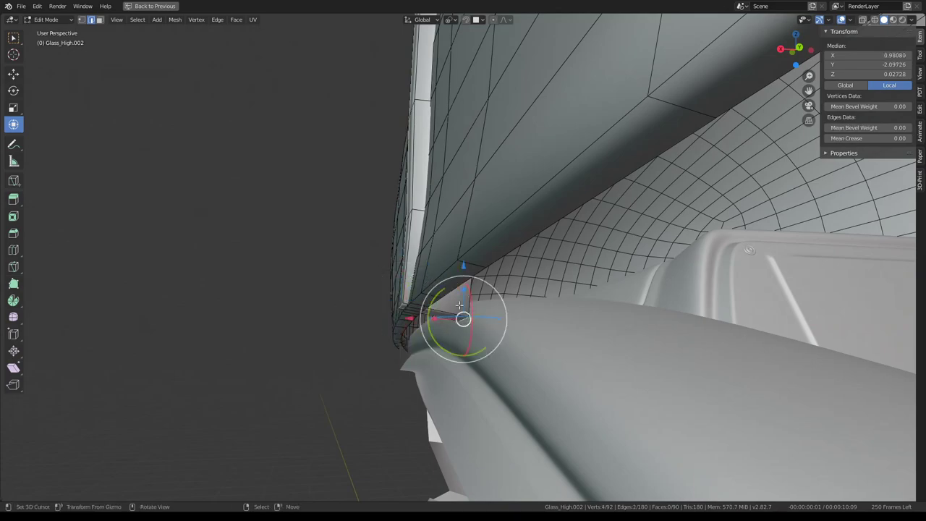
{"action": "key", "text": "s"}
{"action": "key", "text": "z"}
{"action": "key", "text": "Return"}
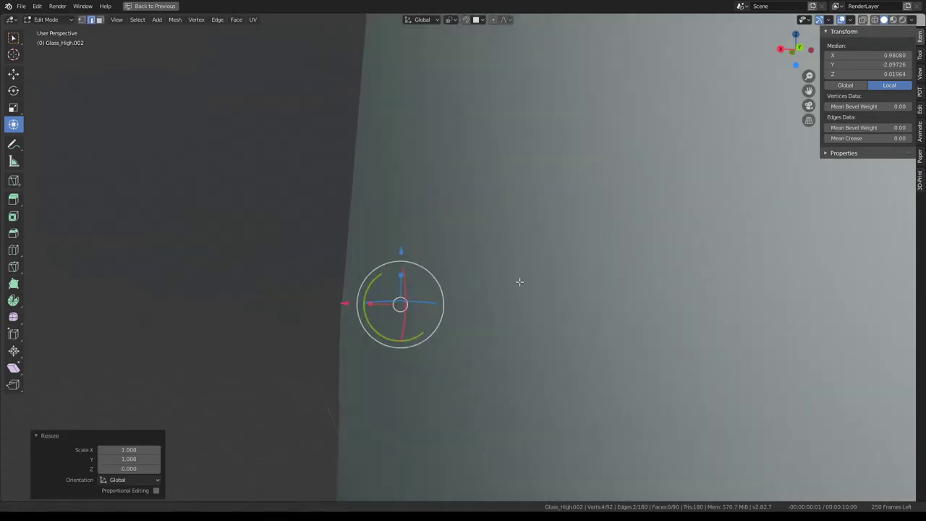
- Mark a seam on the edge loop across the arch's top centre
{"action": "scroll", "coordinate": [517, 279], "scroll_direction": "down", "scroll_amount": 5}
{"action": "middle_click_drag", "start_coordinate": [492, 264], "coordinate": [564, 128]}
{"action": "left_click", "coordinate": [518, 86], "text": "alt"}
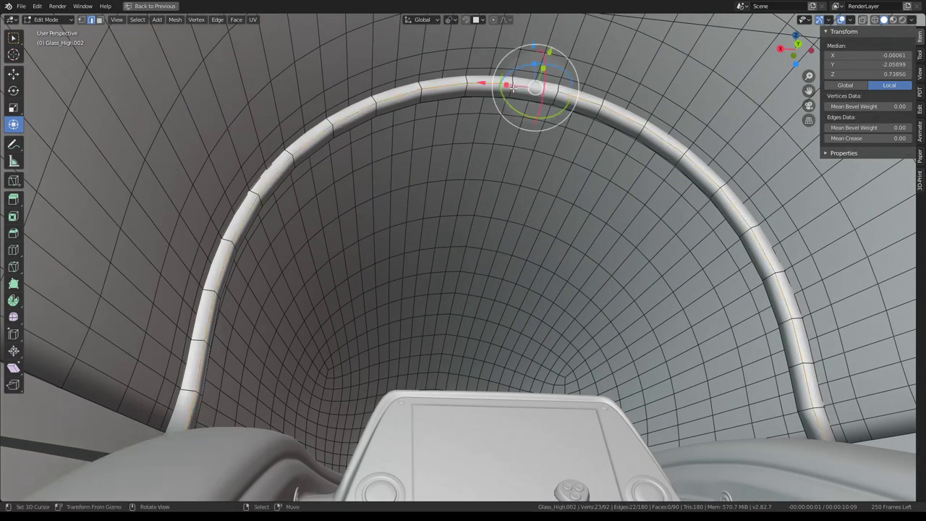
{"action": "key", "text": "ctrl+e"}
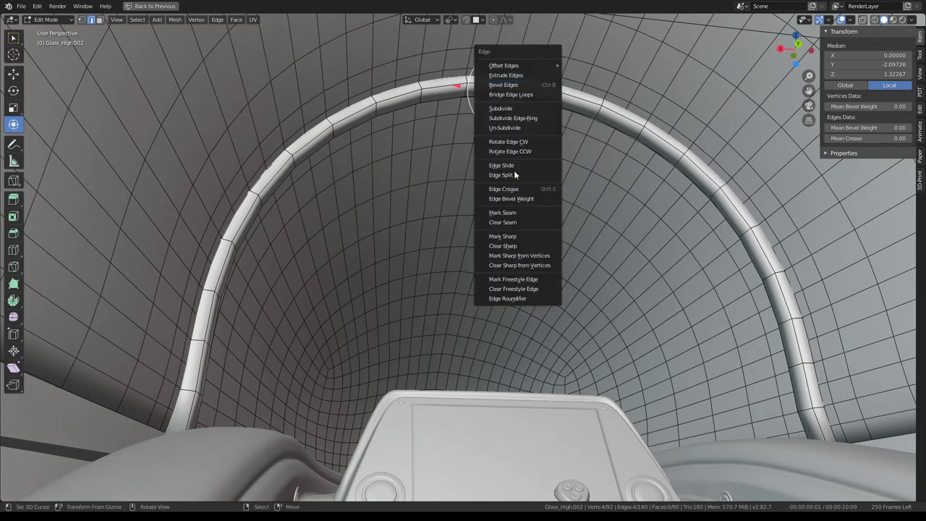
{"action": "left_click", "coordinate": [506, 211]}
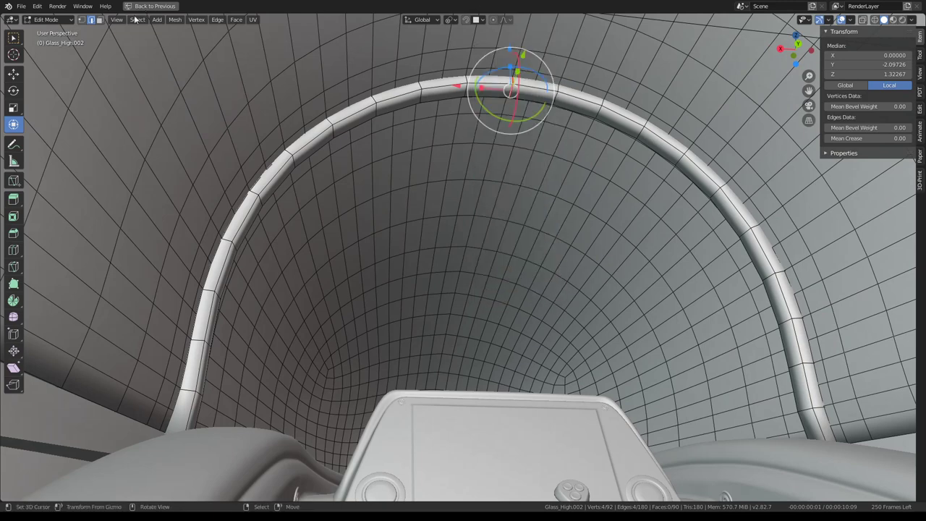
- Delete the arch's right half up to the seam and return to Object Mode
{"action": "key", "text": "alt+a"}
{"action": "left_click", "coordinate": [579, 99]}
{"action": "key", "text": "ctrl+l"}
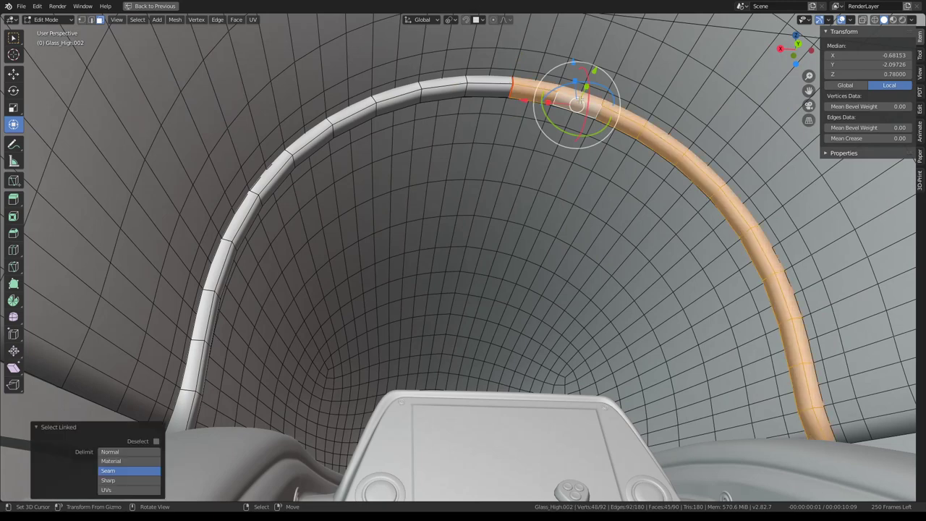
{"action": "key", "text": "x"}
{"action": "left_click", "coordinate": [644, 110]}
{"action": "key", "text": "Tab"}
- Add a Mirror modifier to the arch and move it higher in the modifier stack
{"action": "key", "text": "ctrl+space"}
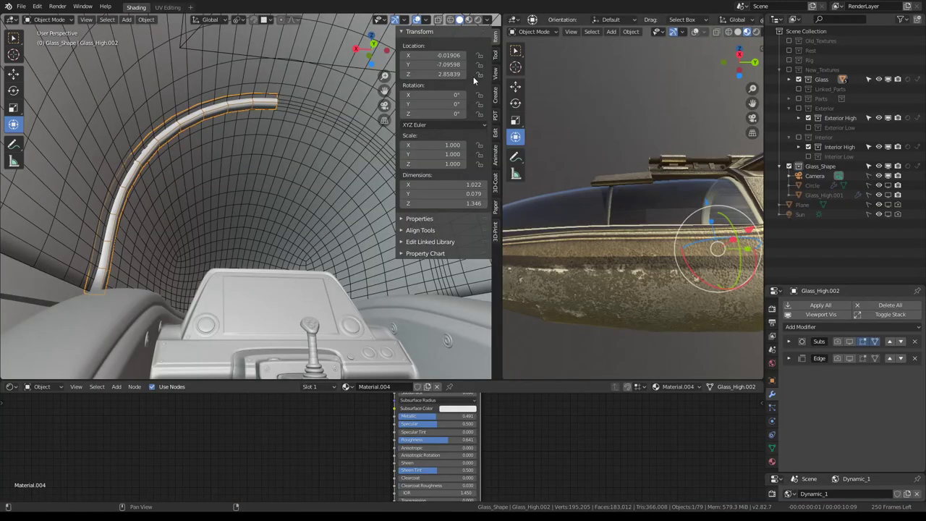
{"action": "left_click", "coordinate": [790, 327]}
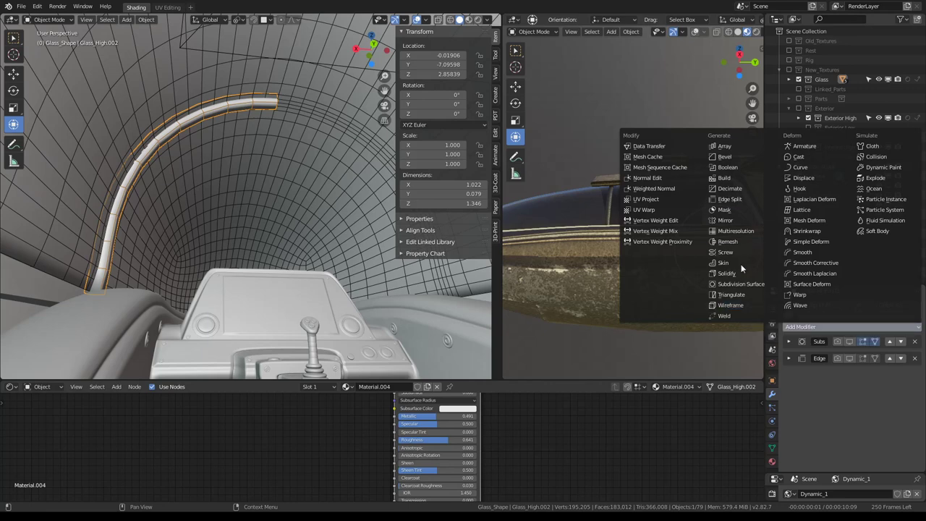
{"action": "left_click", "coordinate": [724, 219]}
{"action": "left_click", "coordinate": [789, 375]}
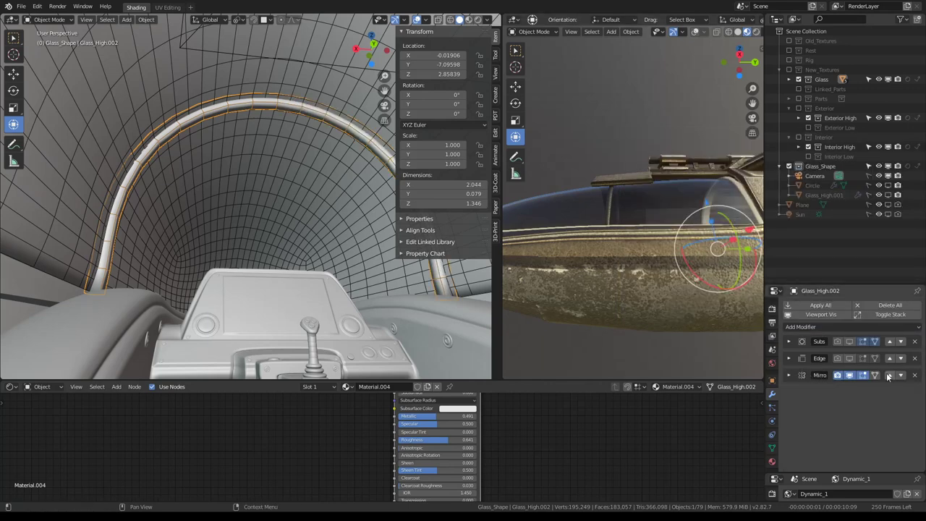
{"action": "left_click", "coordinate": [891, 375]}
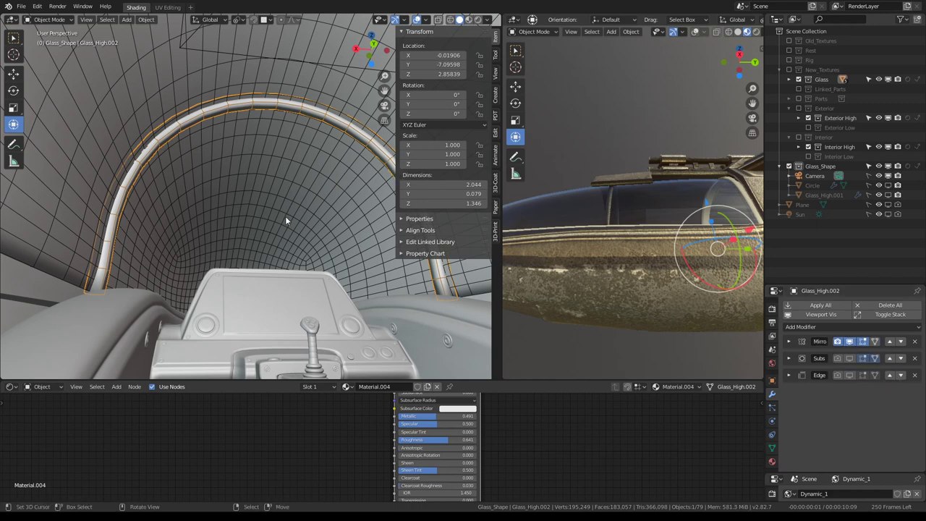
- Look through the scene camera, maximize that view, and orbit out to the canopy exterior
{"action": "middle_click_drag", "start_coordinate": [397, 218], "coordinate": [194, 219]}
{"action": "key", "text": "KP_0"}
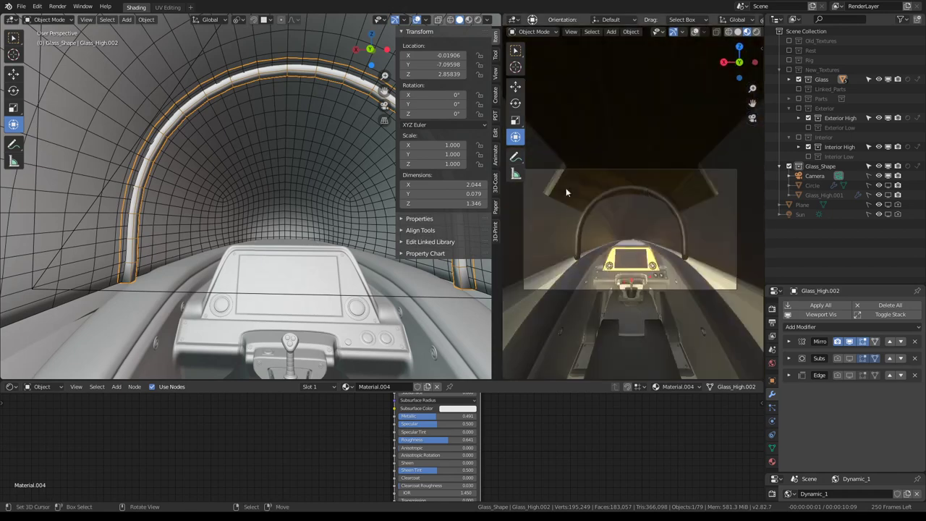
{"action": "key", "text": "ctrl+space"}
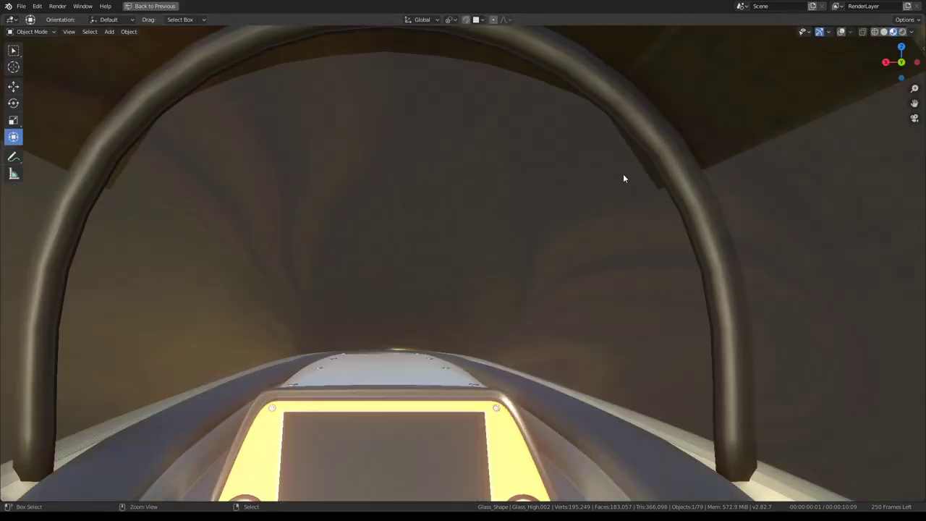
{"action": "mouse_move", "coordinate": [440, 151]}
{"action": "middle_mouse_down"}
{"action": "mouse_move", "coordinate": [517, 186]}
{"action": "mouse_move", "coordinate": [417, 150]}
{"action": "mouse_move", "coordinate": [517, 131]}
{"action": "mouse_move", "coordinate": [481, 140]}
{"action": "mouse_move", "coordinate": [518, 163]}
{"action": "mouse_move", "coordinate": [509, 180]}
{"action": "mouse_move", "coordinate": [492, 160]}
{"action": "middle_mouse_up"}
{"action": "key", "text": "Tab"}
- With see-through on, select the whole canopy cover plate and separate it into its own object
{"action": "left_click", "coordinate": [517, 190]}
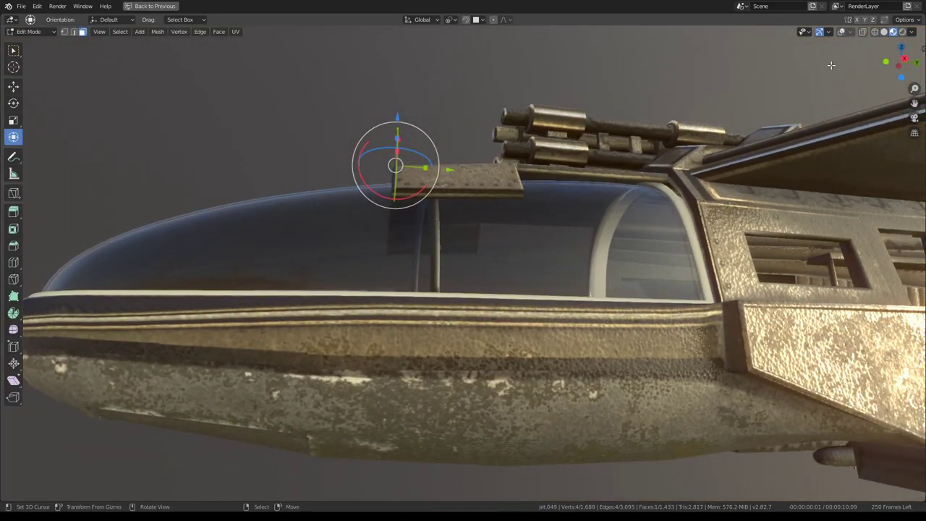
{"action": "left_click", "coordinate": [841, 32]}
{"action": "mouse_move", "coordinate": [554, 224]}
{"action": "middle_mouse_down"}
{"action": "mouse_move", "coordinate": [723, 434]}
{"action": "mouse_move", "coordinate": [714, 419]}
{"action": "middle_mouse_up"}
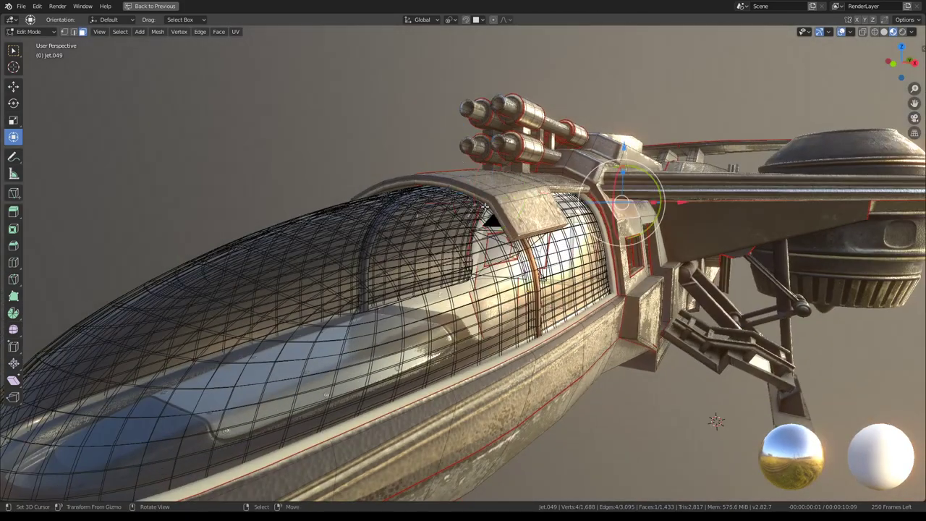
{"action": "key", "text": "ctrl+l"}
{"action": "mouse_move", "coordinate": [497, 196]}
{"action": "middle_mouse_down"}
{"action": "mouse_move", "coordinate": [523, 124]}
{"action": "mouse_move", "coordinate": [593, 166]}
{"action": "mouse_move", "coordinate": [664, 191]}
{"action": "mouse_move", "coordinate": [719, 192]}
{"action": "mouse_move", "coordinate": [532, 194]}
{"action": "middle_mouse_up"}
{"action": "key", "text": "p"}
{"action": "left_click", "coordinate": [712, 195]}
- Move the separated plate Jet.079 into the Glass_Shape collection and restore the full layout
{"action": "key", "text": "Tab"}
{"action": "left_click", "coordinate": [529, 192]}
{"action": "key", "text": "m"}
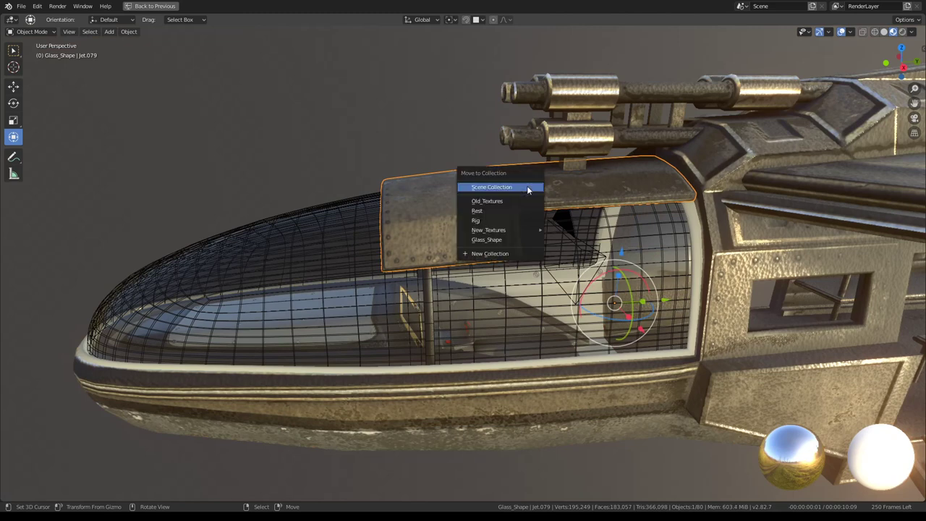
{"action": "left_click", "coordinate": [500, 240]}
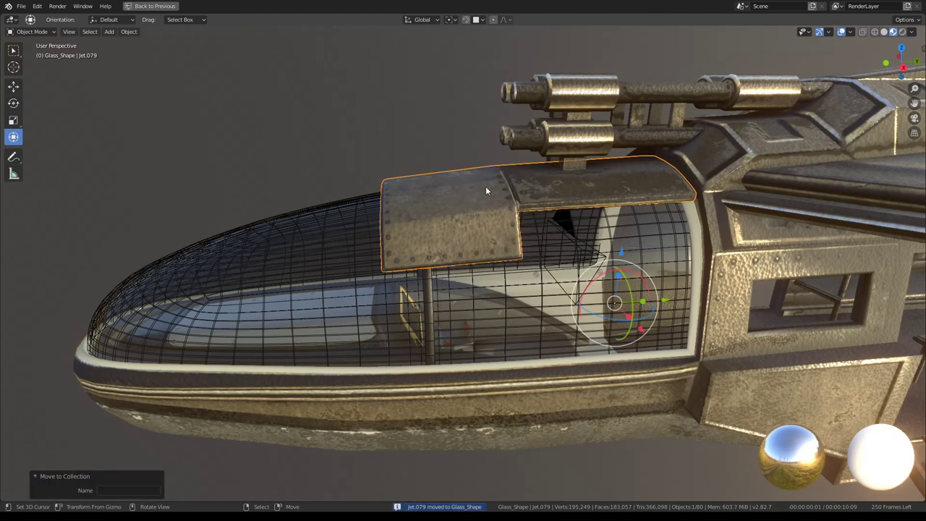
{"action": "key", "text": "ctrl+space"}
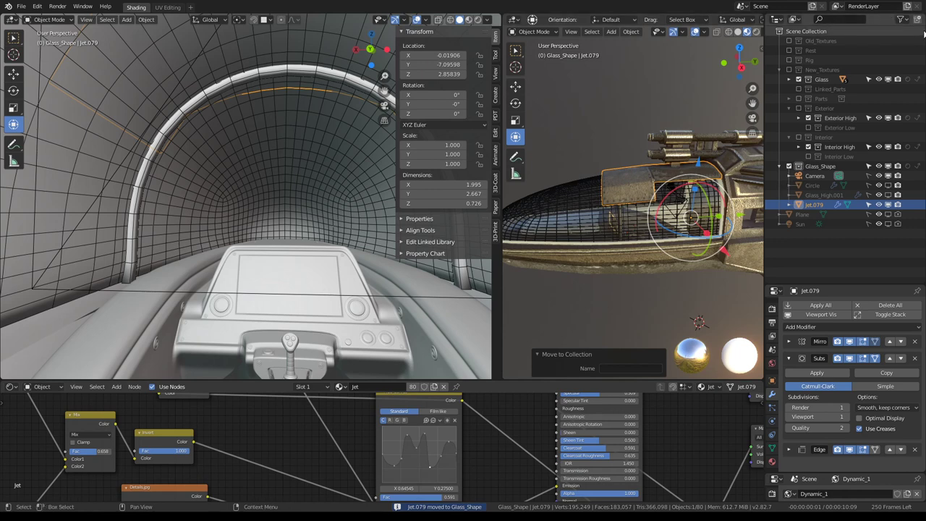
- Create and name a new collection, move Jet.079 into it, and exclude it from the scene
{"action": "left_click", "coordinate": [829, 31]}
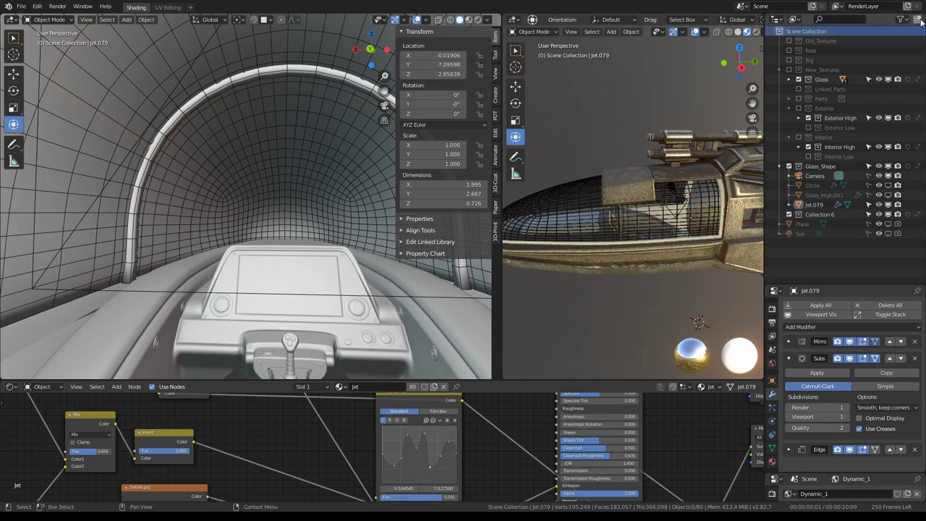
{"action": "double_click", "coordinate": [821, 214]}
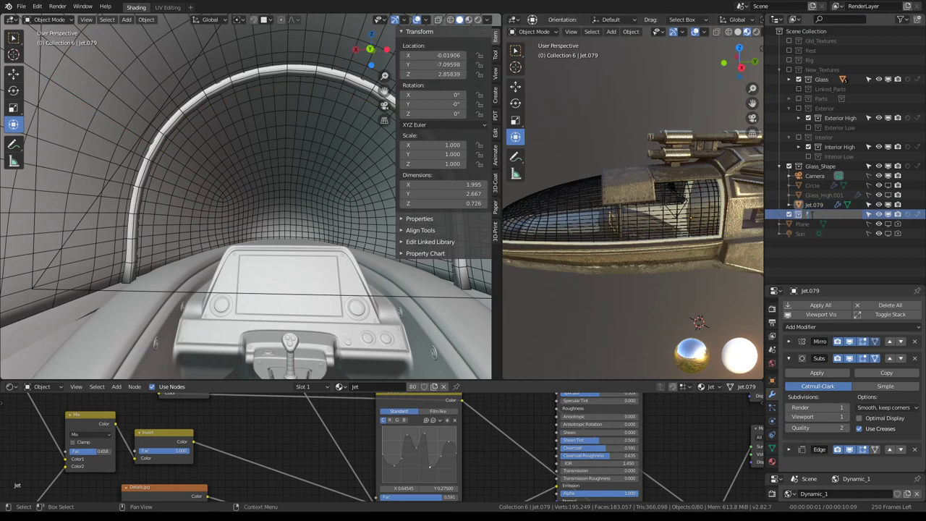
{"action": "key", "text": "Return"}
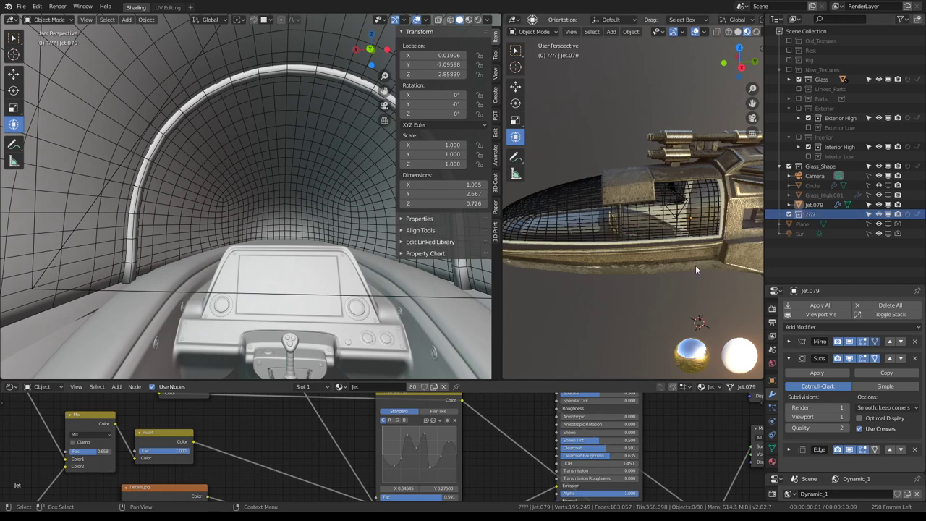
{"action": "left_click", "coordinate": [635, 175]}
{"action": "key", "text": "m"}
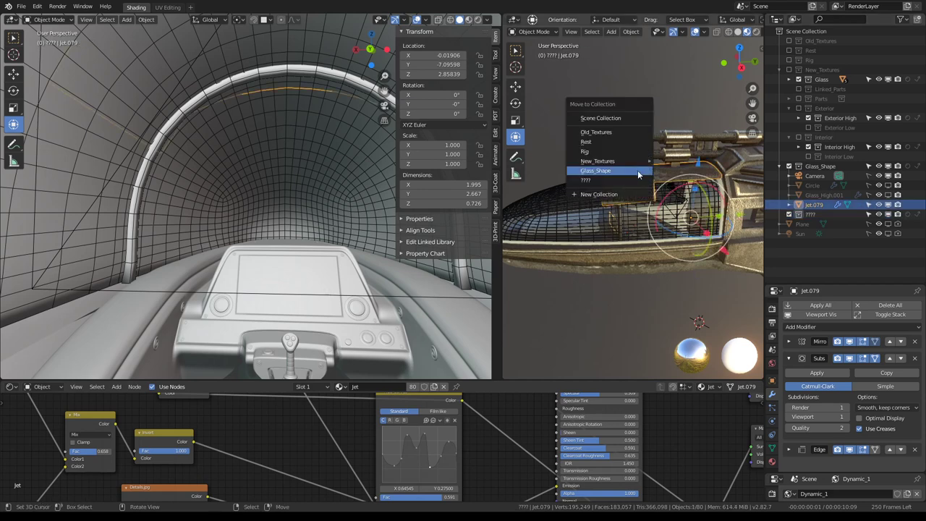
{"action": "left_click", "coordinate": [638, 170]}
{"action": "left_click", "coordinate": [790, 206]}
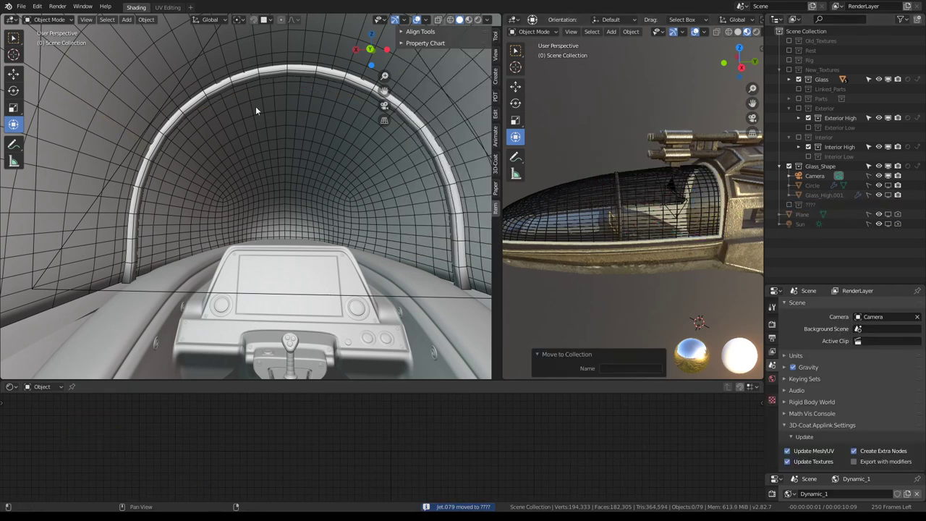
- Switch both viewports to the scene camera and maximize the camera view
{"action": "scroll", "coordinate": [260, 108], "scroll_direction": "down", "scroll_amount": 5}
{"action": "middle_click_drag", "start_coordinate": [646, 140], "coordinate": [582, 125]}
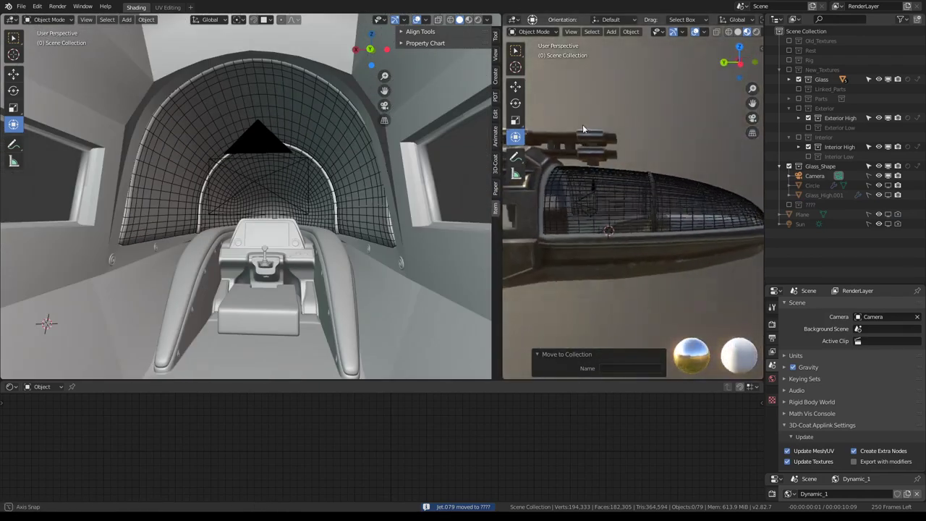
{"action": "scroll", "coordinate": [660, 176], "scroll_direction": "up", "scroll_amount": 3}
{"action": "mouse_move", "coordinate": [660, 183]}
{"action": "middle_mouse_down"}
{"action": "mouse_move", "coordinate": [613, 213]}
{"action": "mouse_move", "coordinate": [507, 195]}
{"action": "mouse_move", "coordinate": [637, 158]}
{"action": "middle_mouse_up"}
{"action": "key", "text": "KP_0"}
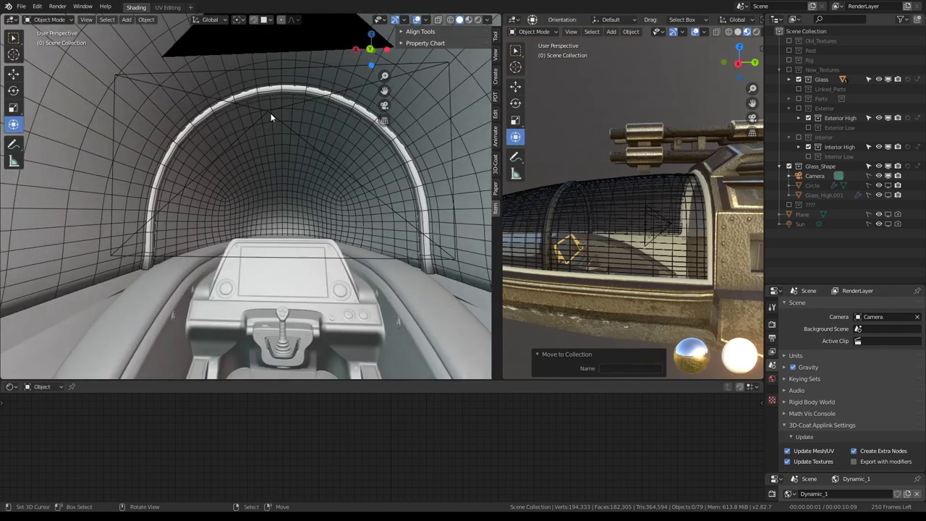
{"action": "scroll", "coordinate": [272, 113], "scroll_direction": "down", "scroll_amount": 3}
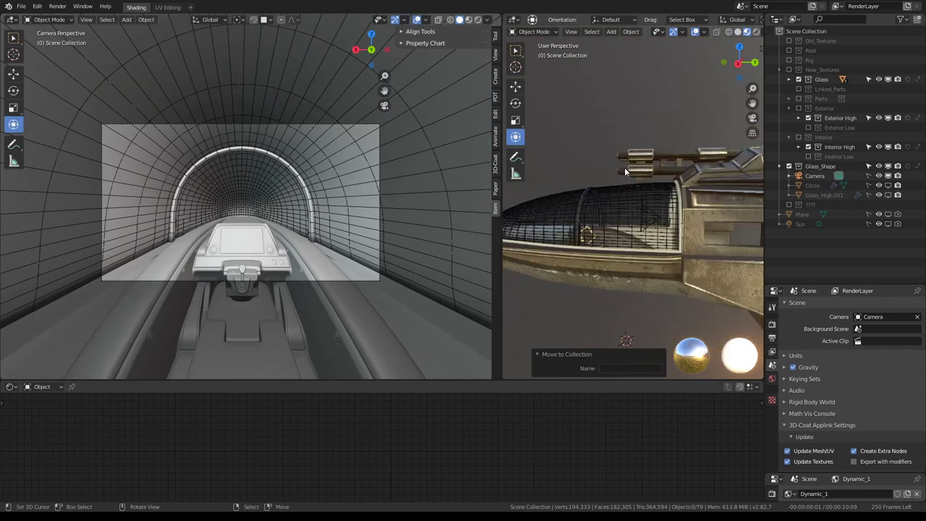
{"action": "key", "text": "KP_0"}
{"action": "key", "text": "ctrl+space"}
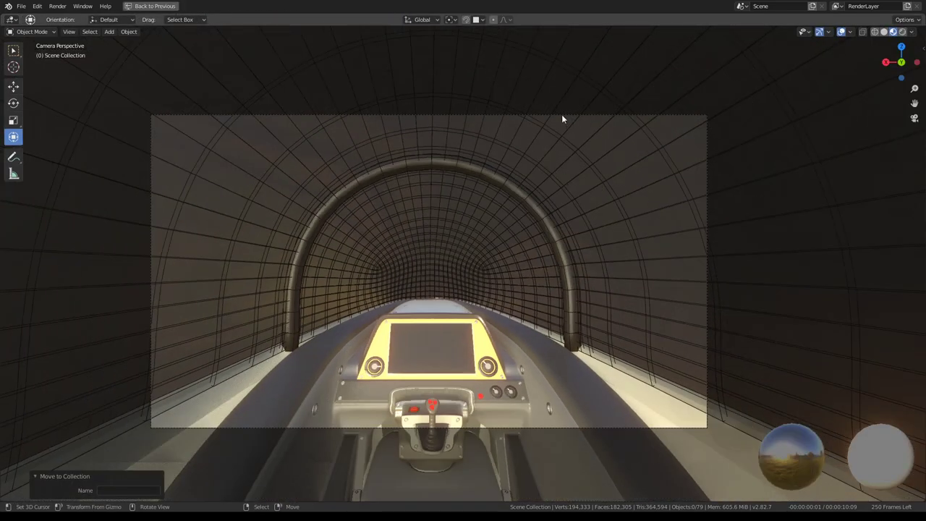
- Restore the full layout and make the scene Camera selectable in the Outliner
{"action": "left_click", "coordinate": [526, 116]}
{"action": "key", "text": "ctrl+space"}
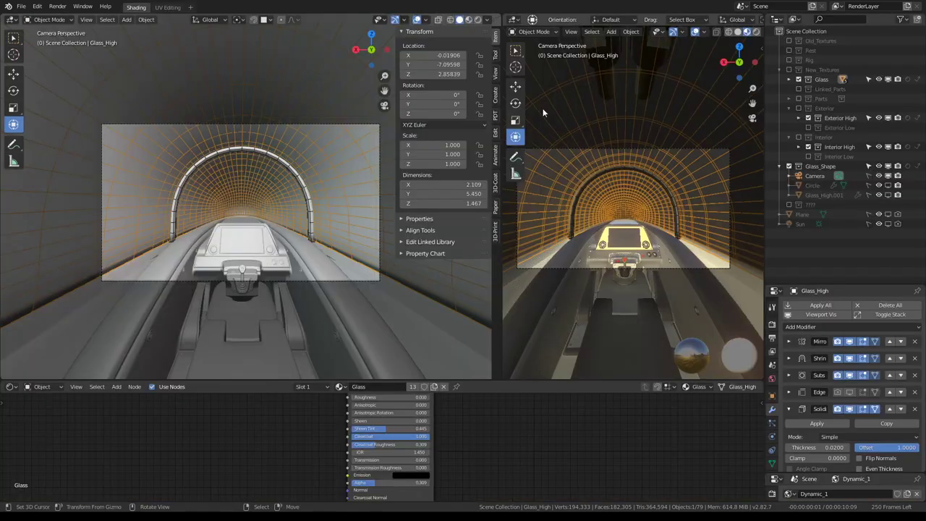
{"action": "left_click", "coordinate": [814, 176]}
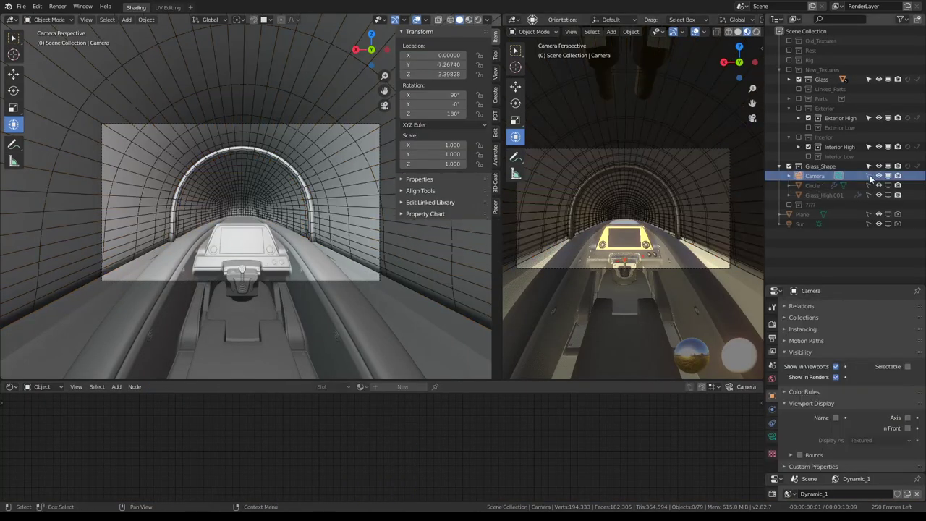
{"action": "left_click", "coordinate": [869, 176]}
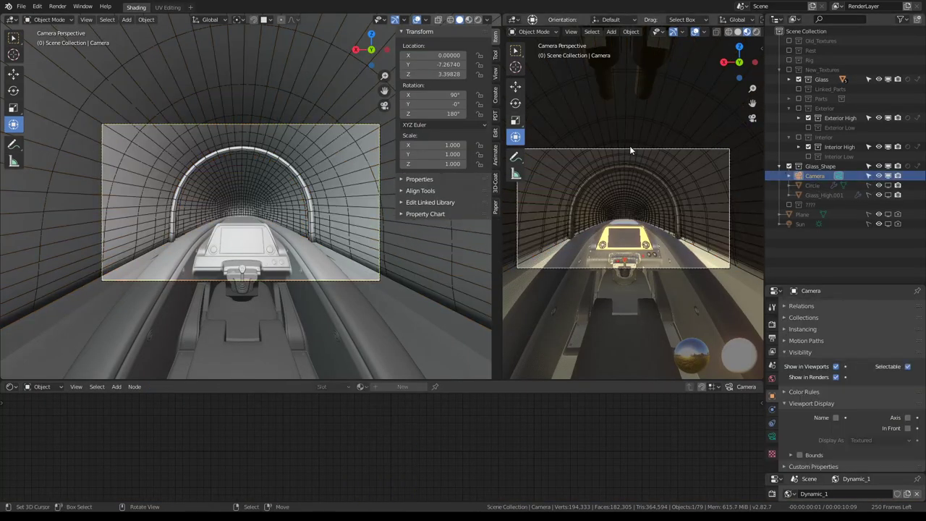
- Maximize the camera view and adjust the camera with a Z move and free rotation
{"action": "key", "text": "ctrl+space"}
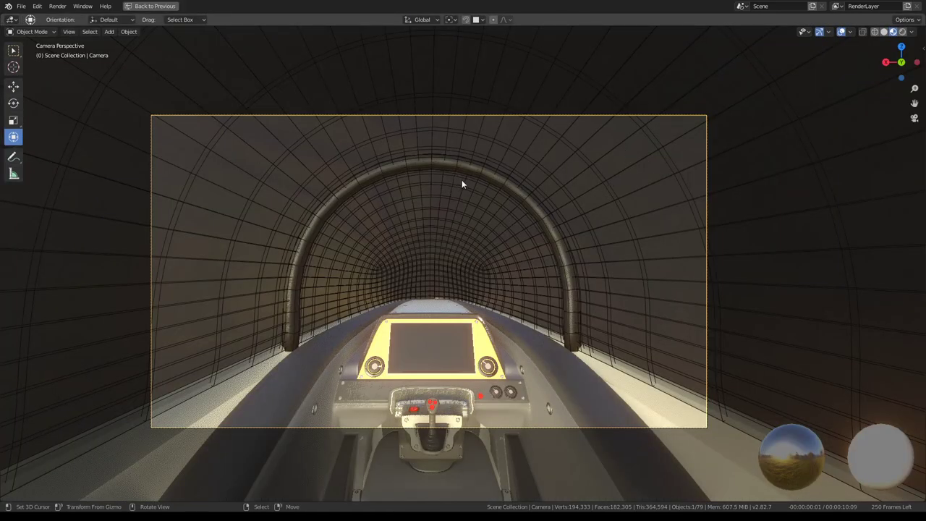
{"action": "key", "text": "g"}
{"action": "key", "text": "z"}
{"action": "key", "text": "z"}
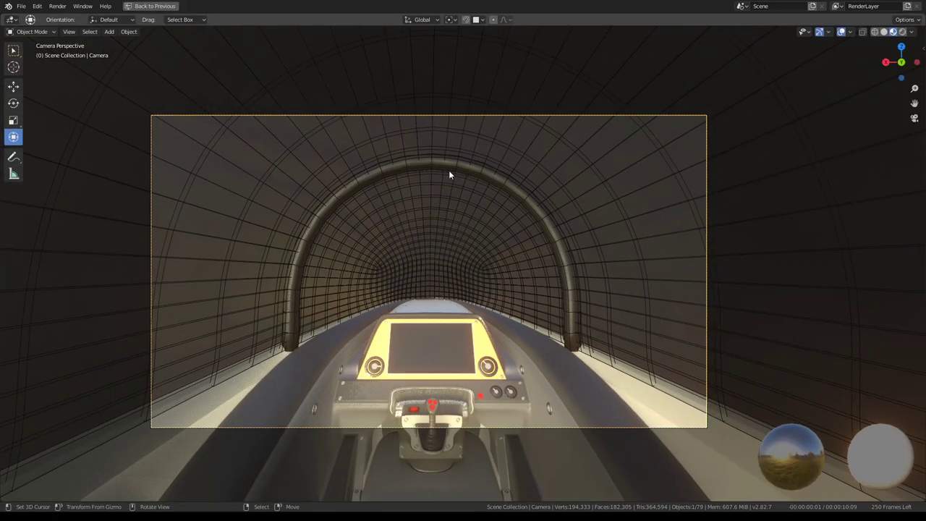
{"action": "key", "text": "r"}
{"action": "key", "text": "r"}
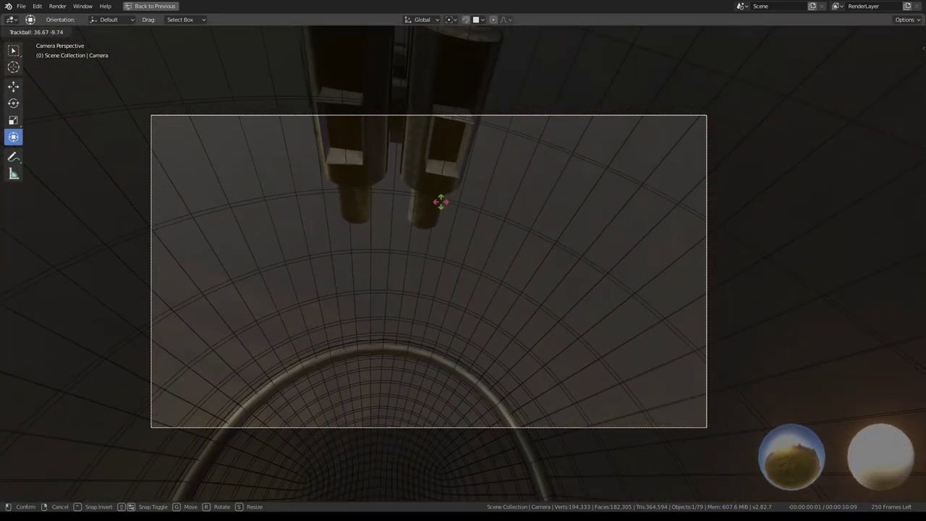
{"action": "left_click", "coordinate": [440, 201]}
- Orbit out of the camera view to the canopy and select the ship body Jet.049
{"action": "mouse_move", "coordinate": [502, 214]}
{"action": "middle_mouse_down"}
{"action": "mouse_move", "coordinate": [599, 165]}
{"action": "mouse_move", "coordinate": [510, 147]}
{"action": "mouse_move", "coordinate": [492, 235]}
{"action": "middle_mouse_up"}
{"action": "scroll", "coordinate": [492, 235], "scroll_direction": "up", "scroll_amount": 2}
{"action": "left_click", "coordinate": [486, 195]}
{"action": "left_click", "coordinate": [486, 193]}
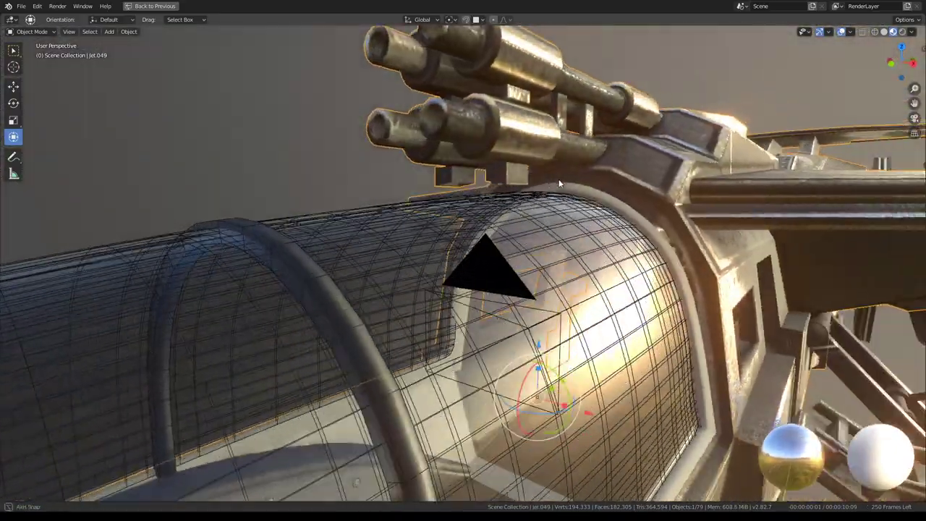
- Separate the two connected boxes under the guns from Jet.049 into their own object
{"action": "mouse_move", "coordinate": [486, 193]}
{"action": "middle_mouse_down"}
{"action": "mouse_move", "coordinate": [595, 185]}
{"action": "mouse_move", "coordinate": [578, 238]}
{"action": "mouse_move", "coordinate": [517, 196]}
{"action": "middle_mouse_up"}
{"action": "key", "text": "Tab"}
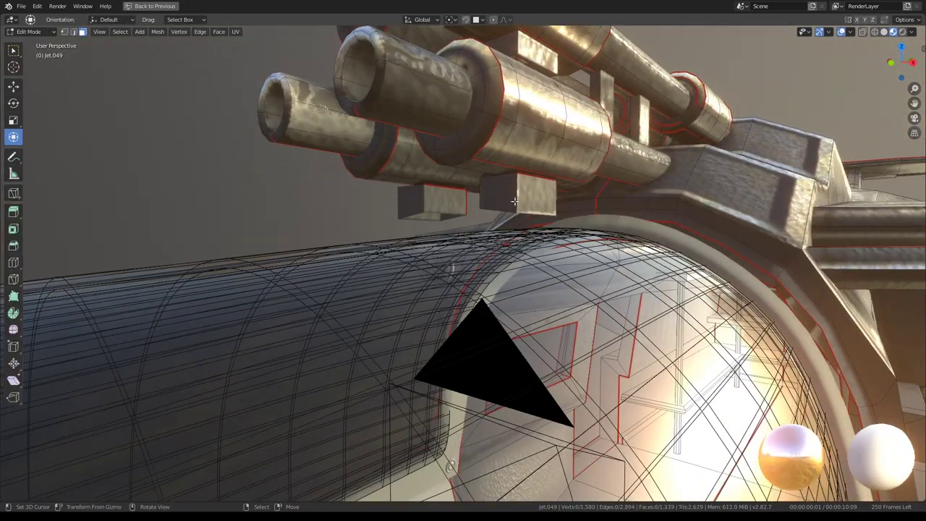
{"action": "key", "text": "l"}
{"action": "key", "text": "p"}
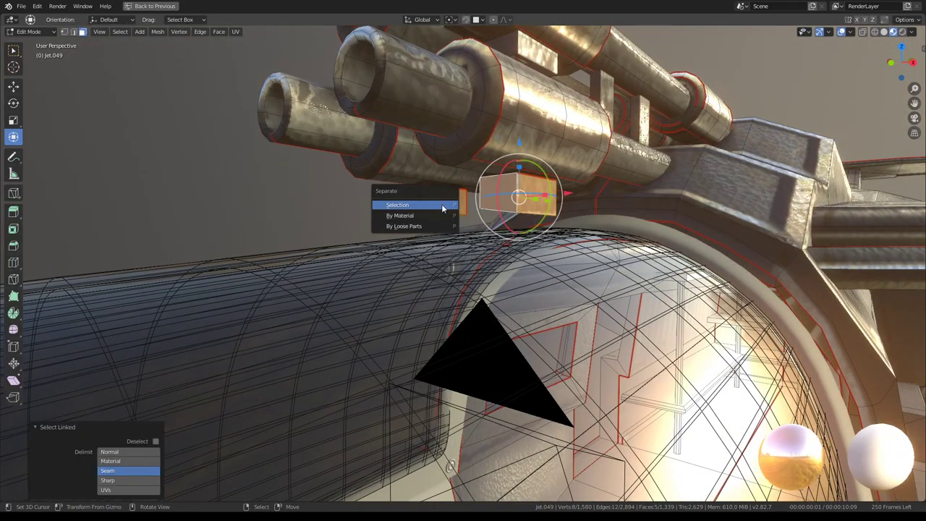
{"action": "left_click", "coordinate": [441, 207]}
- Move the separated Jet.080 into the hidden collection, then select Glass_High
{"action": "key", "text": "Tab"}
{"action": "left_click", "coordinate": [510, 205]}
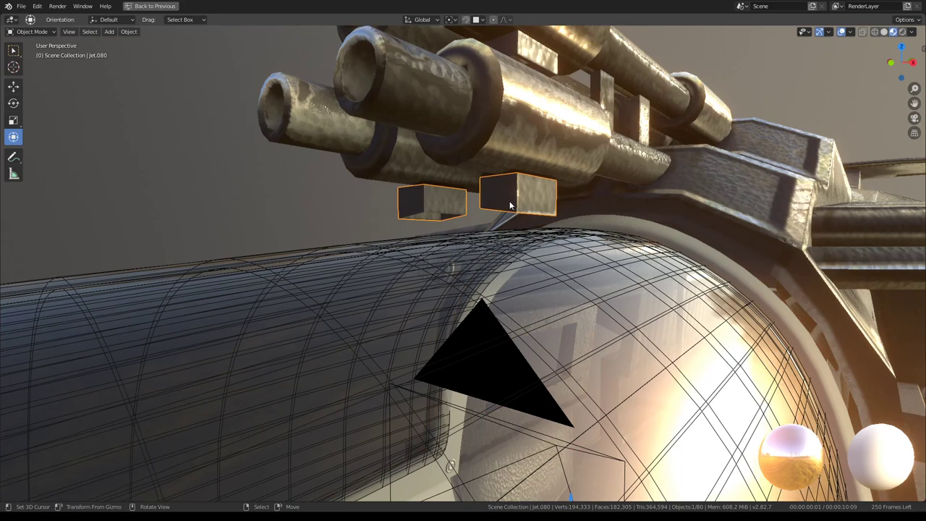
{"action": "key", "text": "m"}
{"action": "left_click", "coordinate": [510, 206]}
{"action": "scroll", "coordinate": [618, 184], "scroll_direction": "down", "scroll_amount": 3}
{"action": "mouse_move", "coordinate": [510, 205]}
{"action": "middle_mouse_down"}
{"action": "mouse_move", "coordinate": [618, 185]}
{"action": "mouse_move", "coordinate": [446, 184]}
{"action": "mouse_move", "coordinate": [527, 196]}
{"action": "mouse_move", "coordinate": [657, 189]}
{"action": "mouse_move", "coordinate": [613, 219]}
{"action": "mouse_move", "coordinate": [467, 193]}
{"action": "mouse_move", "coordinate": [410, 254]}
{"action": "mouse_move", "coordinate": [440, 268]}
{"action": "mouse_move", "coordinate": [478, 263]}
{"action": "middle_mouse_up"}
{"action": "scroll", "coordinate": [601, 188], "scroll_direction": "down", "scroll_amount": 2}
{"action": "scroll", "coordinate": [657, 189], "scroll_direction": "up", "scroll_amount": 4}
{"action": "left_click", "coordinate": [405, 259]}
{"action": "scroll", "coordinate": [440, 269], "scroll_direction": "up", "scroll_amount": 2}
- Turn on Circle's viewport visibility and selectability in the Outliner, select it, and view from the right
{"action": "key", "text": "ctrl+space"}
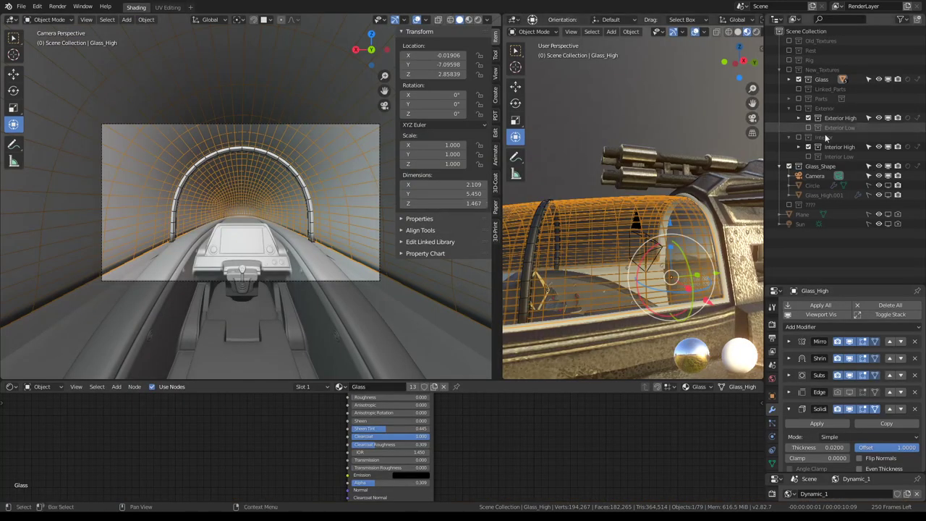
{"action": "left_click", "coordinate": [806, 196]}
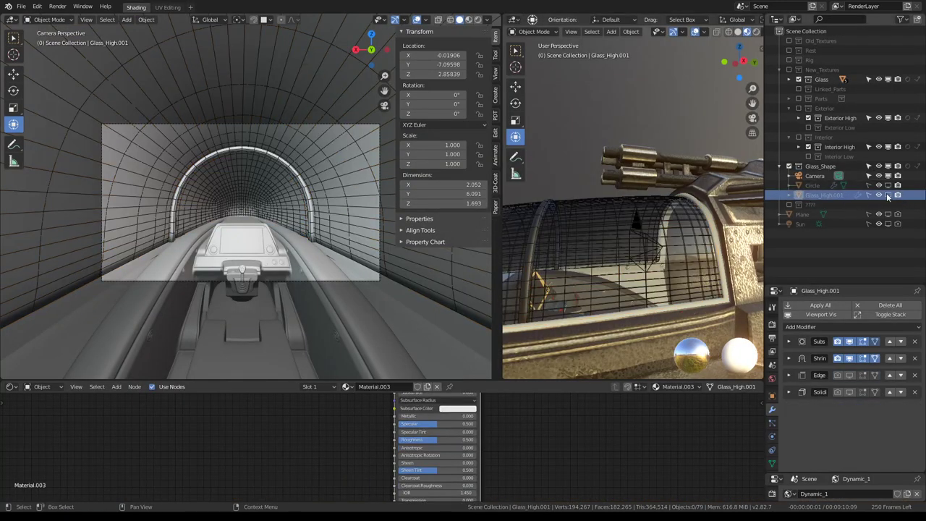
{"action": "left_click", "coordinate": [811, 186]}
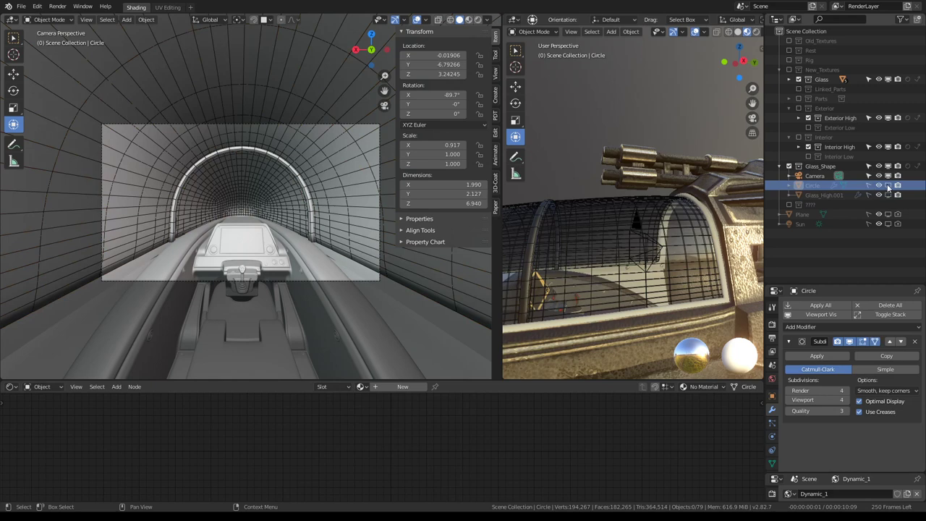
{"action": "left_click", "coordinate": [888, 185]}
{"action": "left_click", "coordinate": [869, 186]}
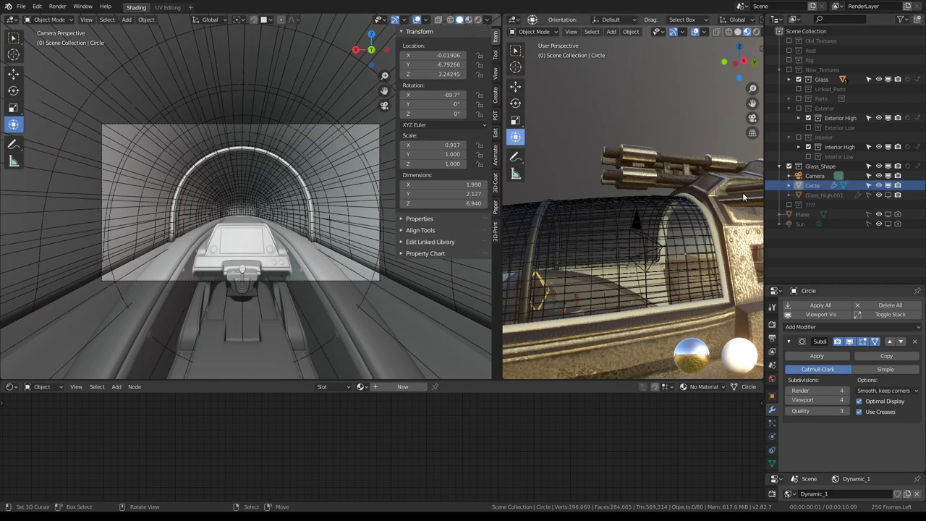
{"action": "left_click", "coordinate": [812, 186]}
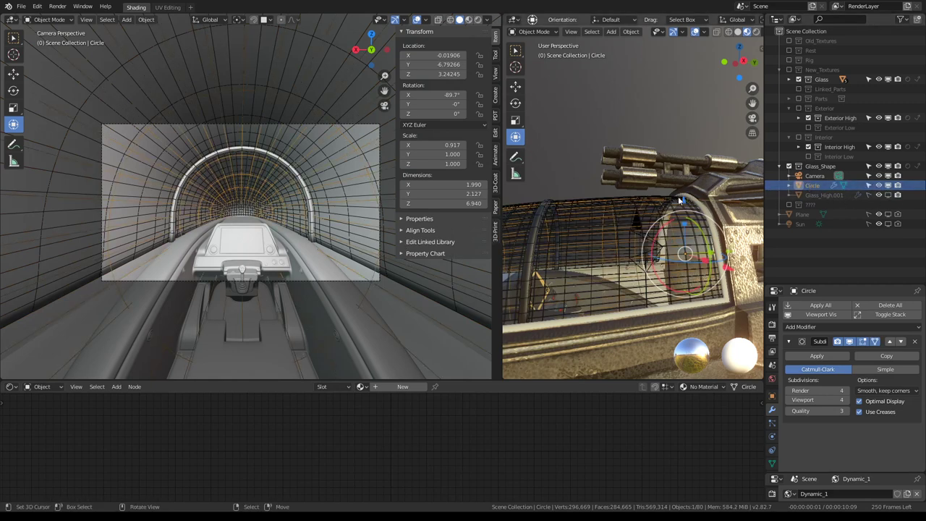
{"action": "scroll", "coordinate": [675, 193], "scroll_direction": "up", "scroll_amount": 2}
{"action": "scroll", "coordinate": [672, 193], "scroll_direction": "up", "scroll_amount": 2}
{"action": "scroll", "coordinate": [693, 194], "scroll_direction": "up", "scroll_amount": 1}
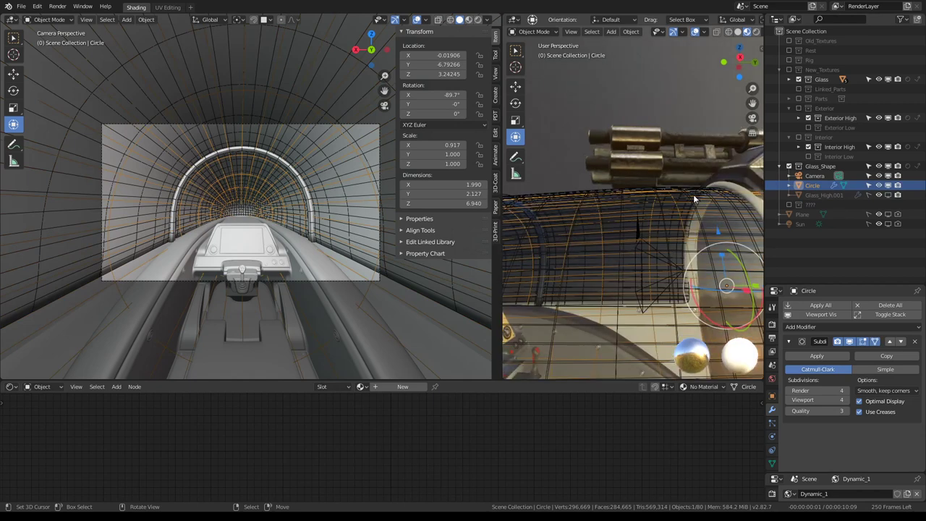
{"action": "key", "text": "KP_3"}
- Lower the rear edge ring of the Circle canopy mesh by 0.05 along Z
{"action": "key", "text": "ctrl+space"}
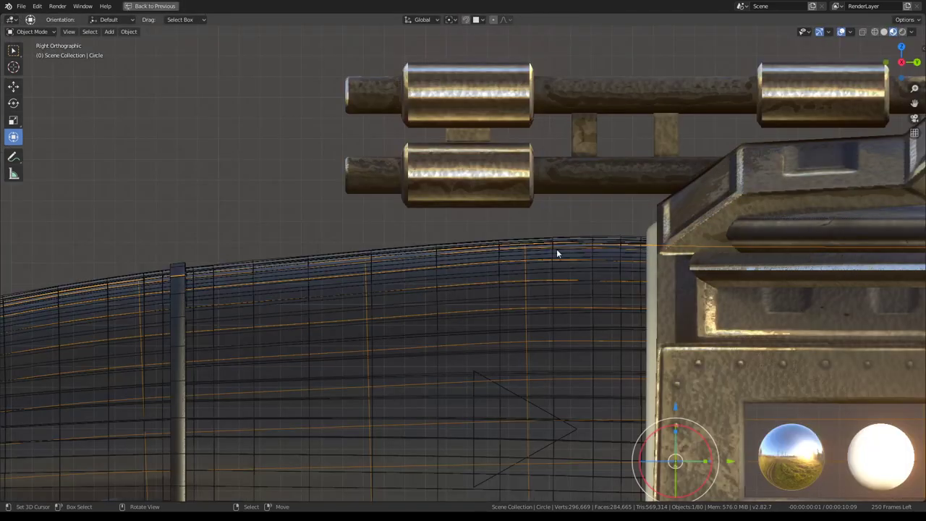
{"action": "key", "text": "Tab"}
{"action": "left_click", "coordinate": [596, 250], "text": "ctrl+alt"}
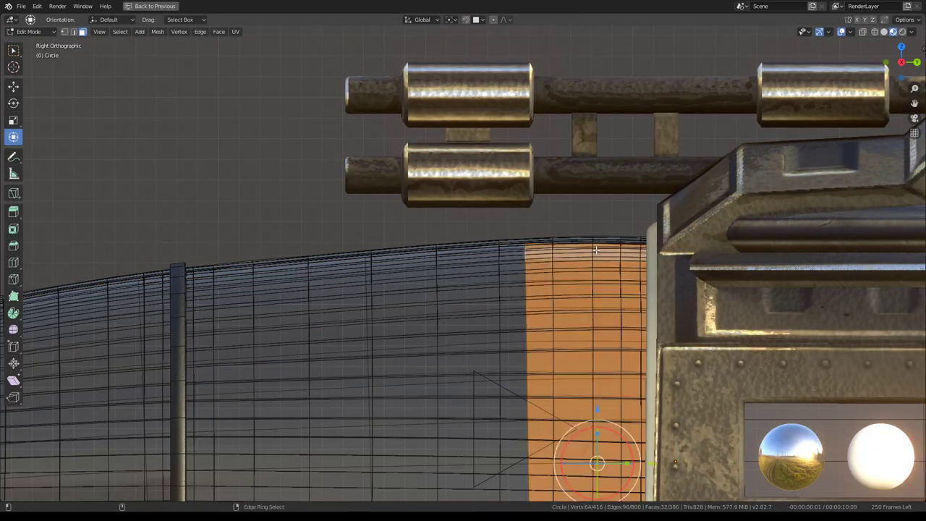
{"action": "key", "text": "g"}
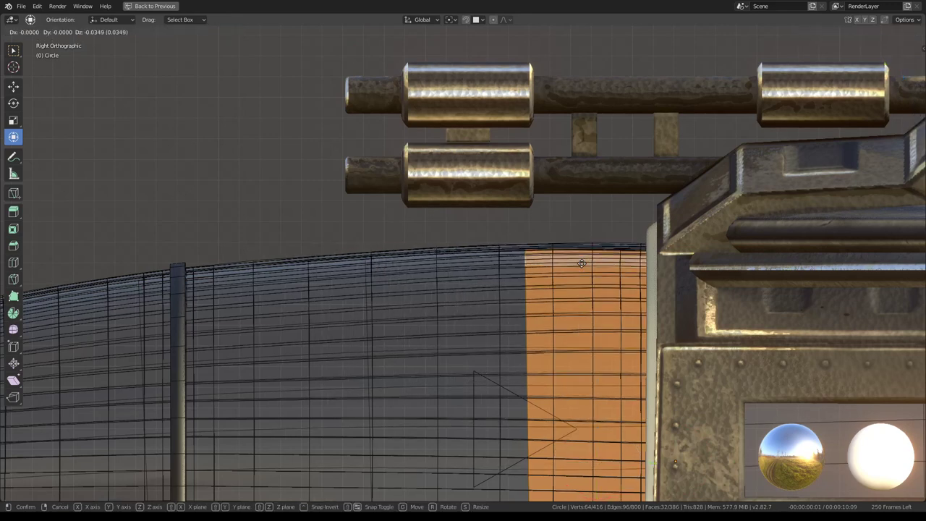
{"action": "left_click", "coordinate": [581, 264]}
{"action": "scroll", "coordinate": [564, 253], "scroll_direction": "down", "scroll_amount": 2}
{"action": "scroll", "coordinate": [557, 217], "scroll_direction": "down", "scroll_amount": 1}
{"action": "scroll", "coordinate": [542, 159], "scroll_direction": "up", "scroll_amount": 1}
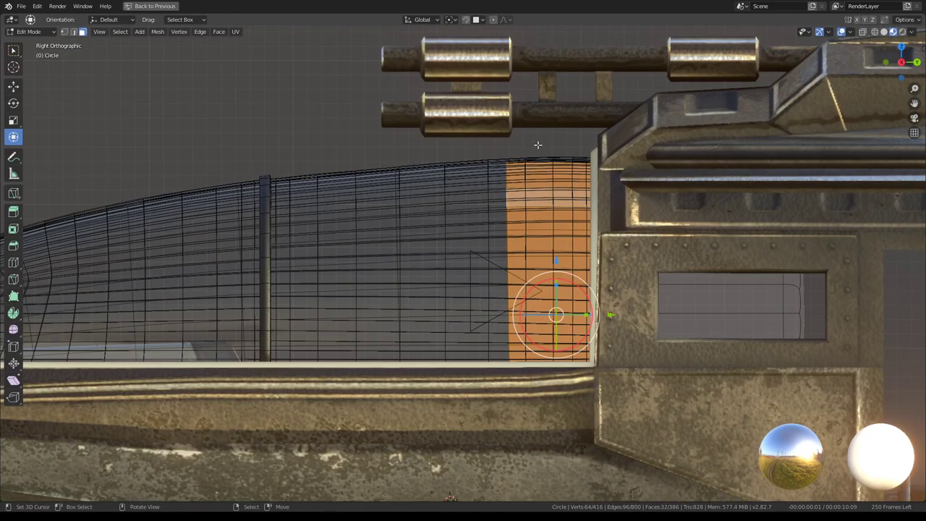
{"action": "left_click", "coordinate": [525, 162]}
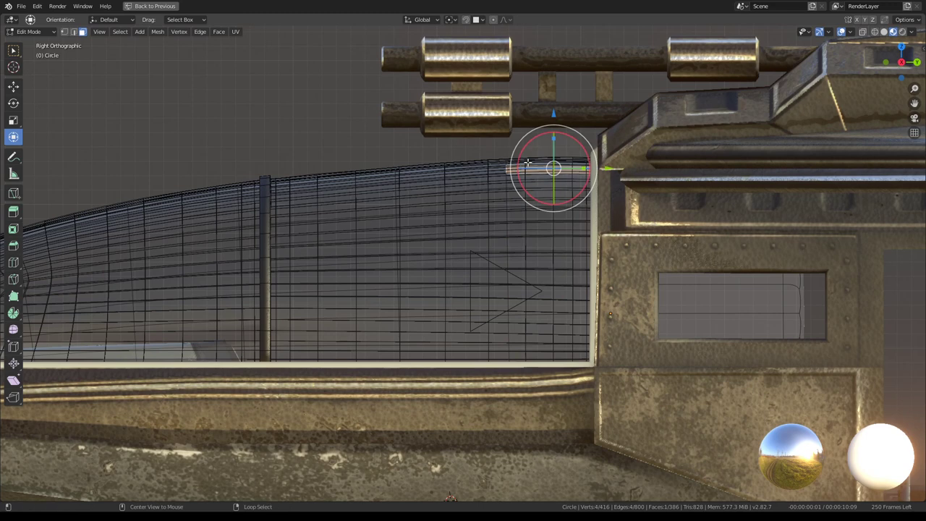
{"action": "key", "text": "ctrl+z"}
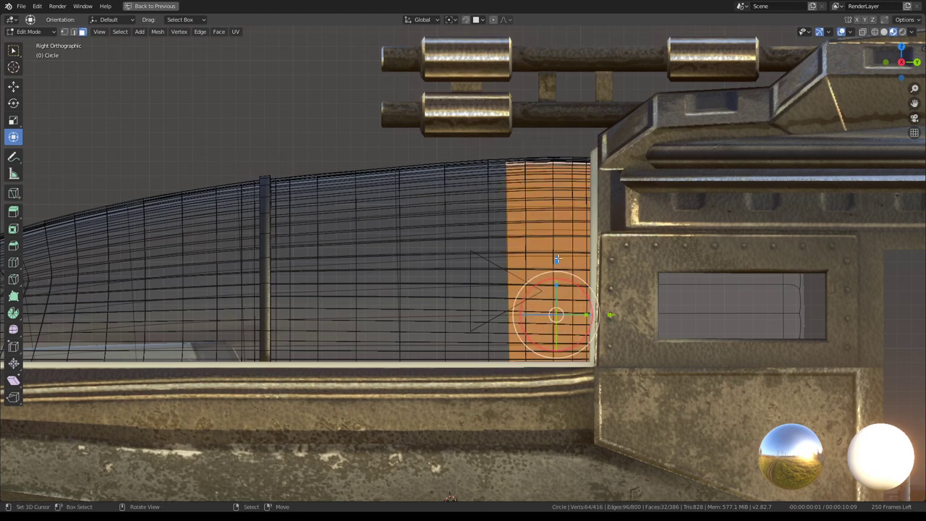
{"action": "key", "text": "g"}
{"action": "key", "text": "z"}
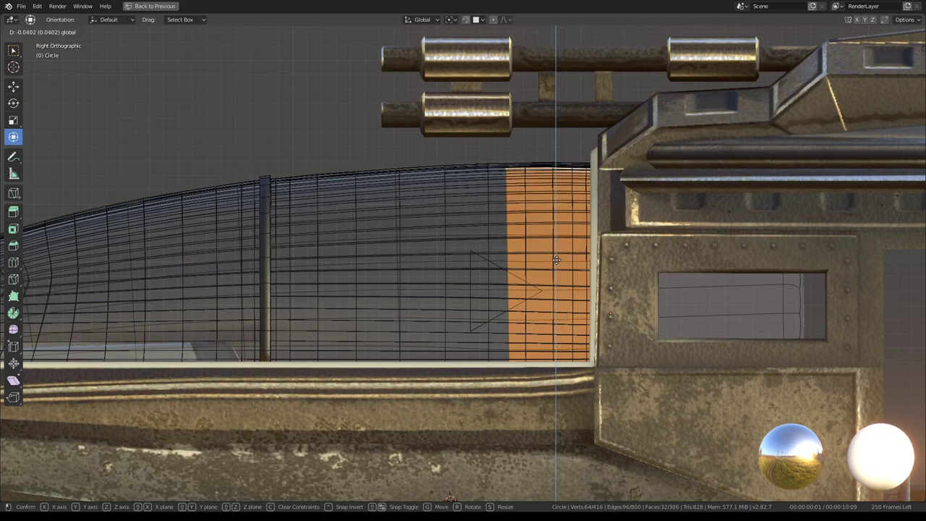
{"action": "left_click", "coordinate": [557, 262]}
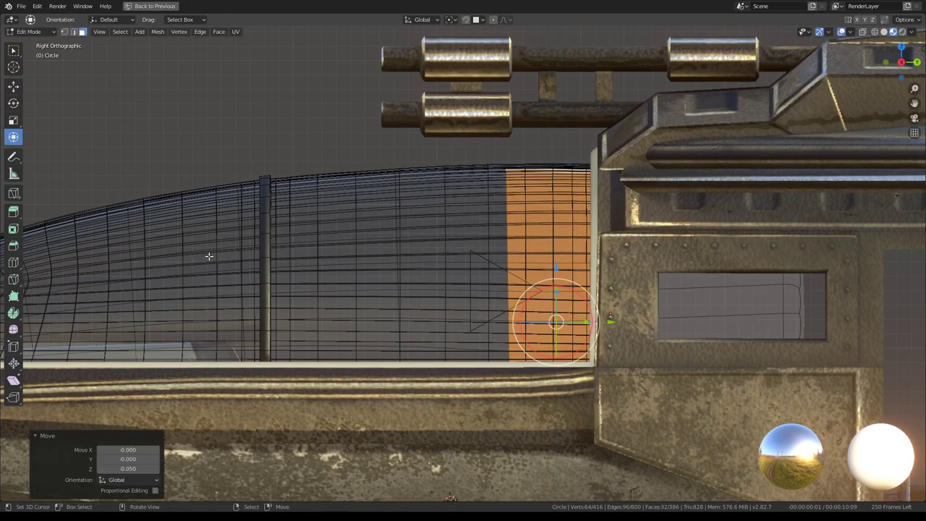
- Raise the side window panel faces slightly and leave Edit Mode
{"action": "mouse_move", "coordinate": [554, 321]}
{"action": "middle_mouse_down"}
{"action": "mouse_move", "coordinate": [314, 272]}
{"action": "mouse_move", "coordinate": [447, 263]}
{"action": "middle_mouse_up"}
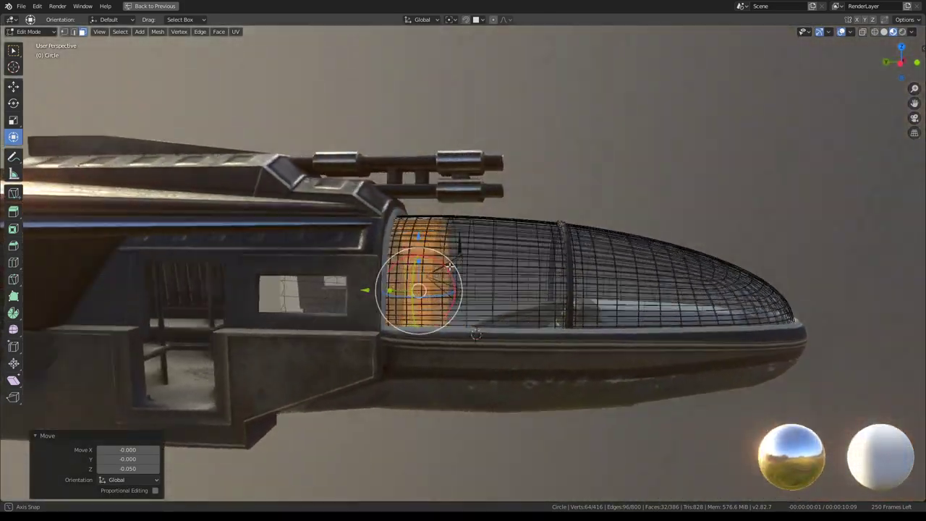
{"action": "key", "text": "KP_3"}
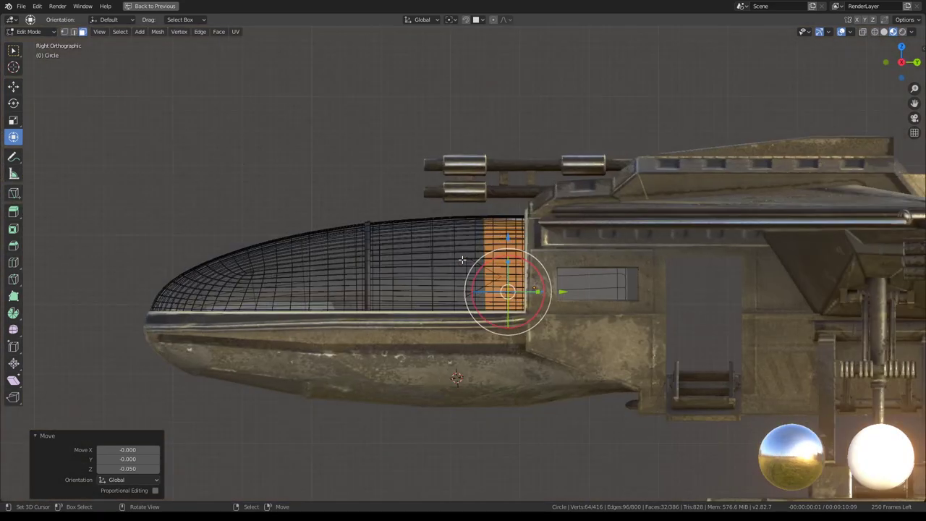
{"action": "left_click", "coordinate": [551, 249], "text": "alt"}
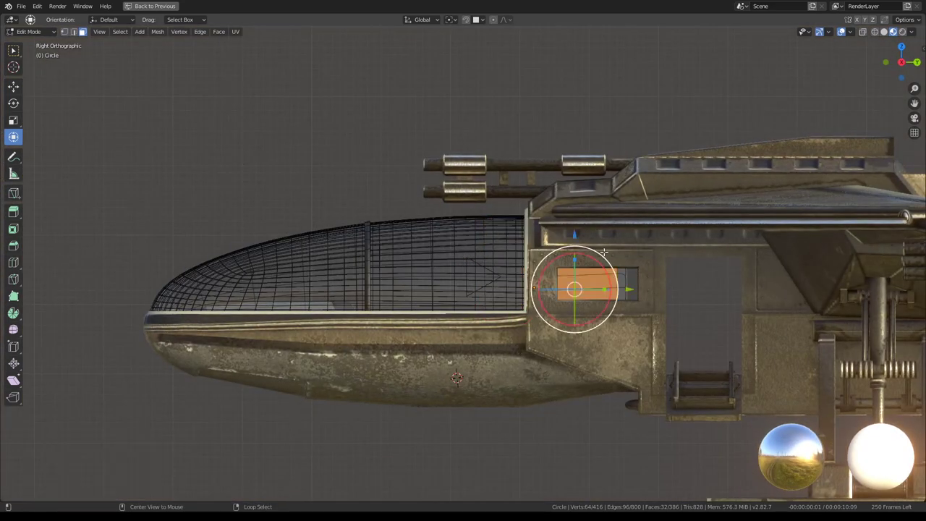
{"action": "scroll", "coordinate": [621, 277], "scroll_direction": "up", "scroll_amount": 2}
{"action": "scroll", "coordinate": [765, 235], "scroll_direction": "up", "scroll_amount": 1}
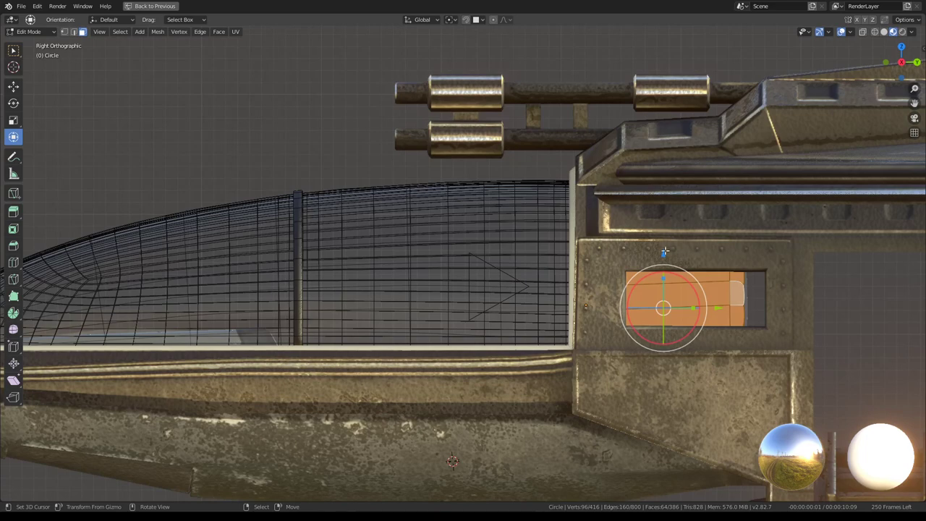
{"action": "left_click_drag", "start_coordinate": [664, 251], "coordinate": [664, 247]}
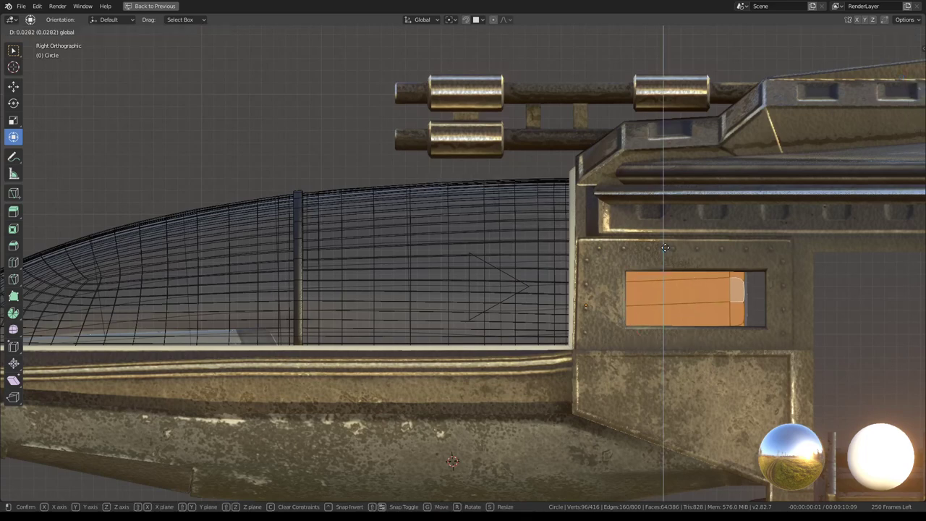
{"action": "key", "text": "Tab"}
- Orbit around the ship and restore the full multi-panel Shading layout
{"action": "scroll", "coordinate": [345, 188], "scroll_direction": "down", "scroll_amount": 5}
{"action": "mouse_move", "coordinate": [345, 187]}
{"action": "middle_mouse_down"}
{"action": "mouse_move", "coordinate": [488, 188]}
{"action": "mouse_move", "coordinate": [381, 193]}
{"action": "mouse_move", "coordinate": [392, 170]}
{"action": "middle_mouse_up"}
{"action": "scroll", "coordinate": [488, 188], "scroll_direction": "up", "scroll_amount": 3}
{"action": "key", "text": "ctrl+space"}
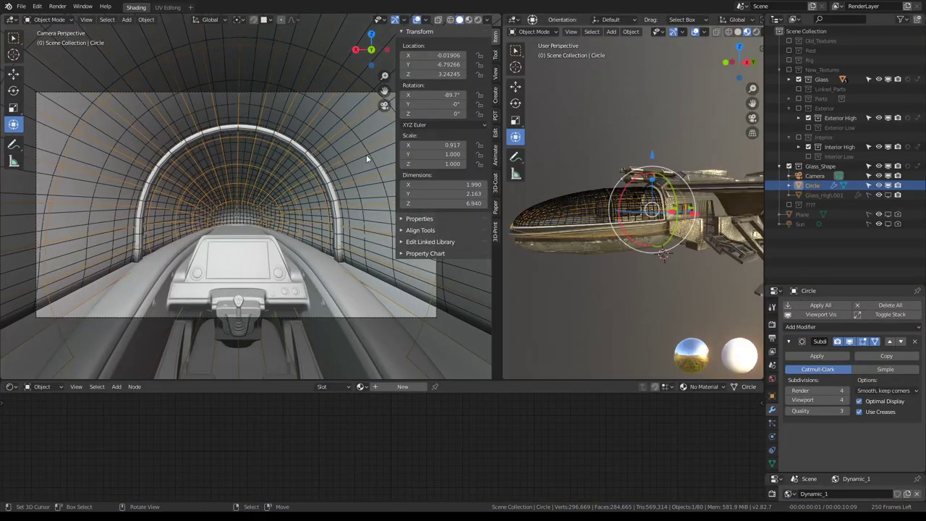
{"action": "mouse_move", "coordinate": [687, 188]}
{"action": "middle_mouse_down"}
{"action": "mouse_move", "coordinate": [707, 179]}
{"action": "mouse_move", "coordinate": [663, 176]}
{"action": "mouse_move", "coordinate": [652, 207]}
{"action": "mouse_move", "coordinate": [665, 236]}
{"action": "mouse_move", "coordinate": [737, 227]}
{"action": "mouse_move", "coordinate": [605, 221]}
{"action": "mouse_move", "coordinate": [650, 210]}
{"action": "middle_mouse_up"}
{"action": "scroll", "coordinate": [707, 178], "scroll_direction": "up", "scroll_amount": 2}
- Select the arch frame Glass_High.002 and bring the right view closer to the canopy
{"action": "left_click", "coordinate": [604, 223]}
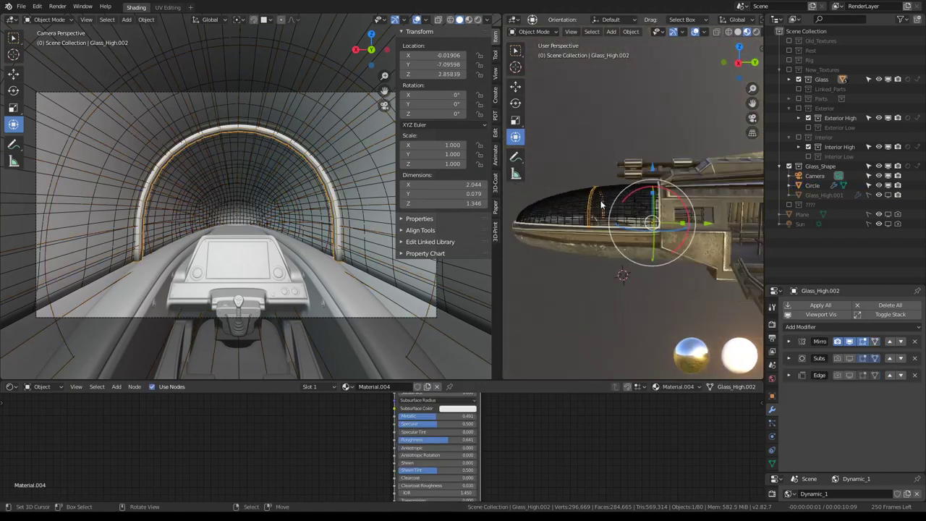
{"action": "scroll", "coordinate": [281, 145], "scroll_direction": "down", "scroll_amount": 1}
{"action": "scroll", "coordinate": [614, 160], "scroll_direction": "up", "scroll_amount": 3}
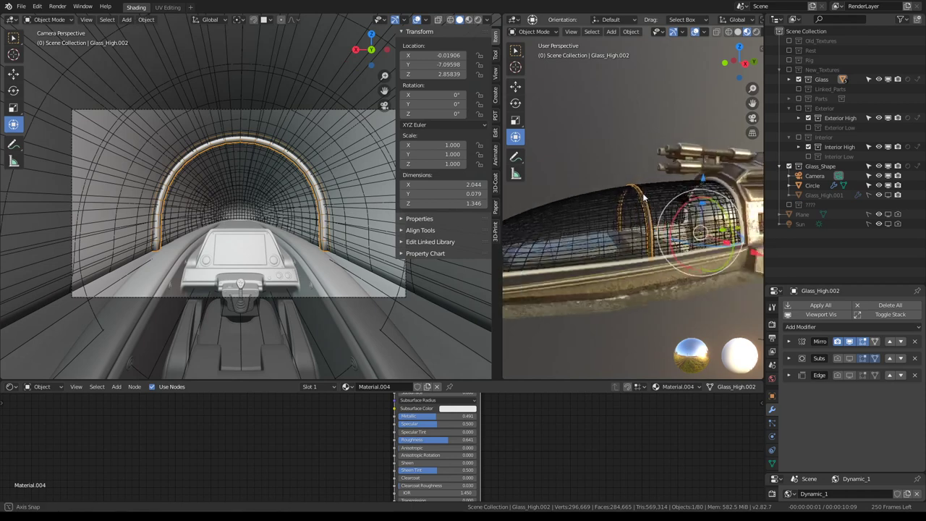
{"action": "middle_click_drag", "start_coordinate": [615, 160], "coordinate": [628, 183]}
{"action": "left_click", "coordinate": [635, 195]}
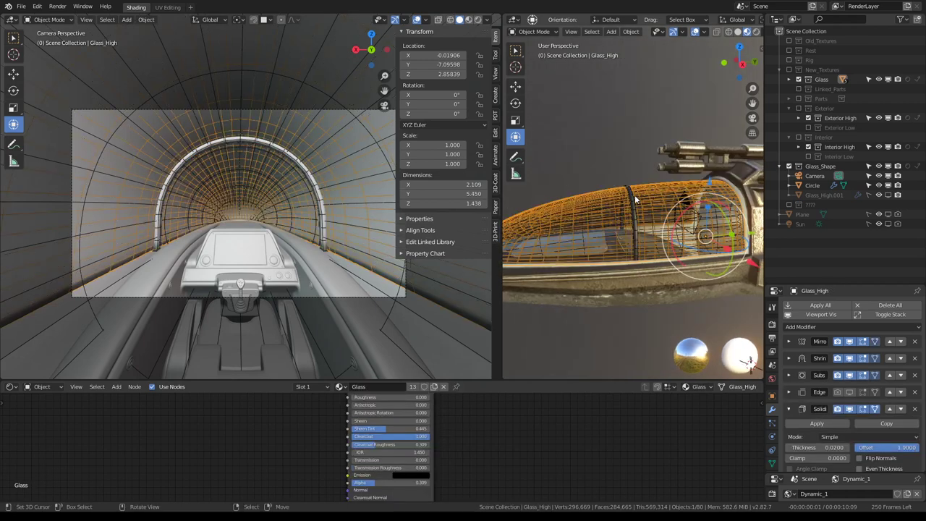
{"action": "left_click", "coordinate": [639, 194]}
{"action": "middle_click_drag", "start_coordinate": [639, 194], "coordinate": [687, 217]}
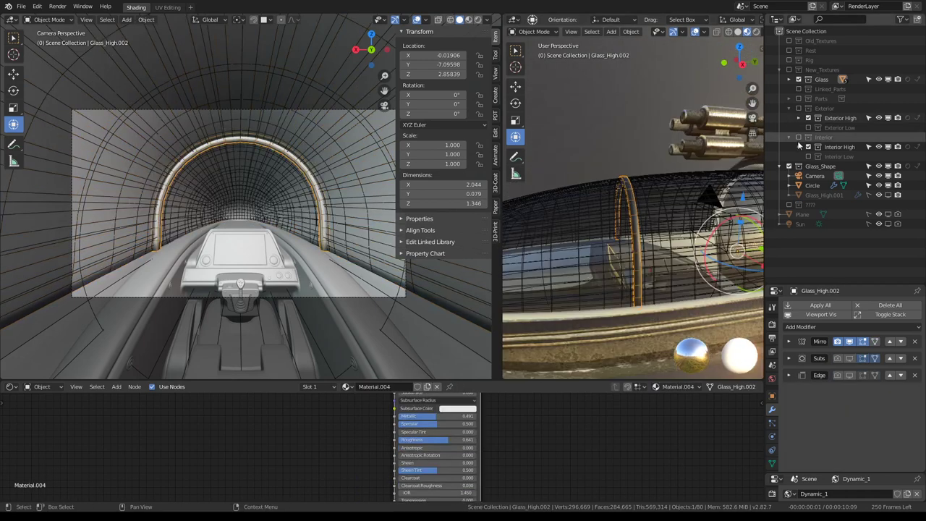
- Exclude the Glass_Shape and Exterior High collections and turn off viewport overlays in the right view
{"action": "left_click", "coordinate": [799, 166]}
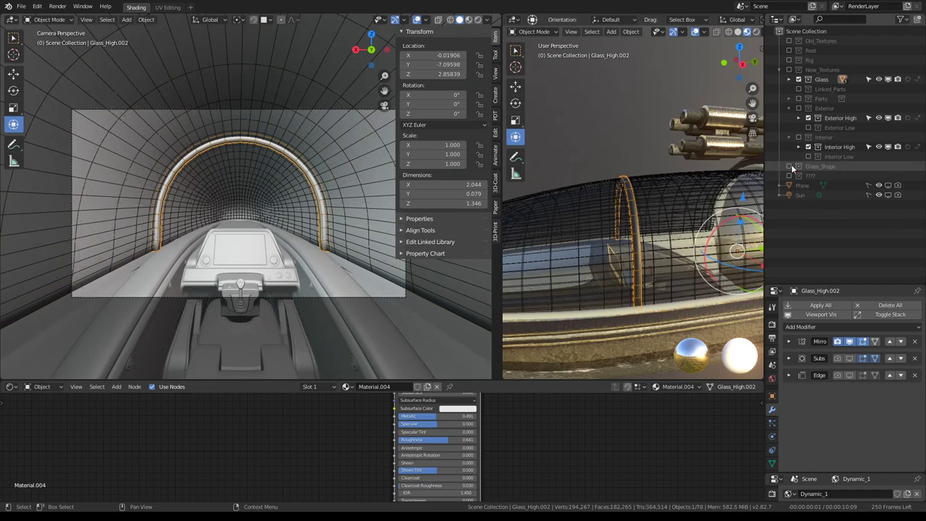
{"action": "left_click", "coordinate": [808, 118]}
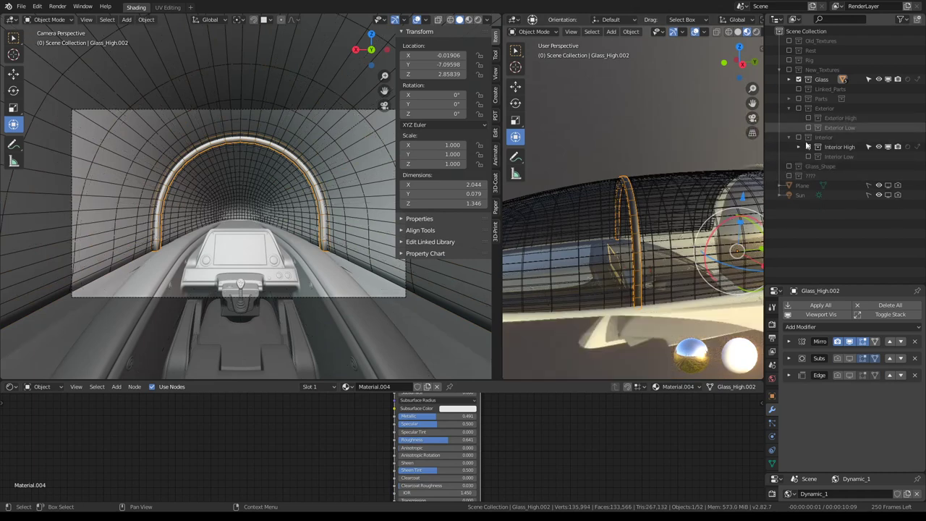
{"action": "scroll", "coordinate": [648, 224], "scroll_direction": "down", "scroll_amount": 3}
{"action": "left_click", "coordinate": [666, 206]}
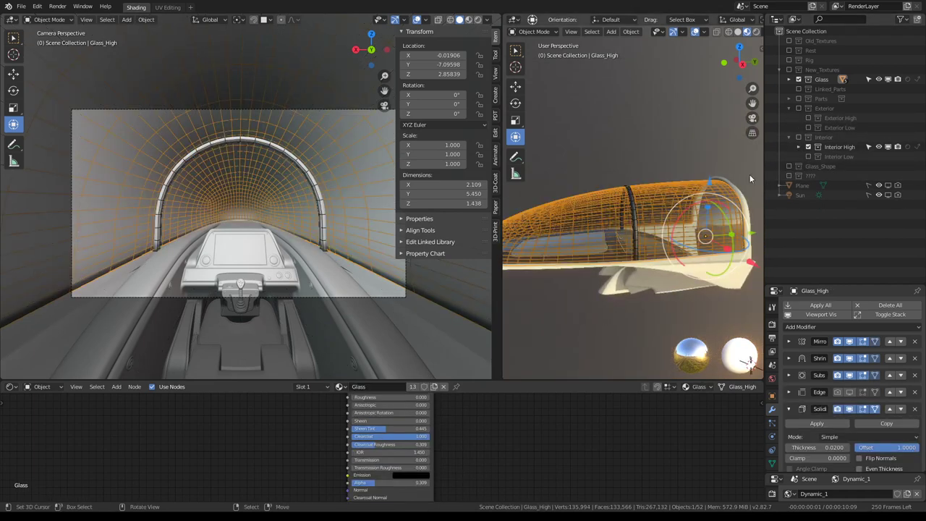
{"action": "mouse_move", "coordinate": [749, 175]}
{"action": "middle_mouse_down"}
{"action": "mouse_move", "coordinate": [620, 186]}
{"action": "mouse_move", "coordinate": [835, 223]}
{"action": "middle_mouse_up"}
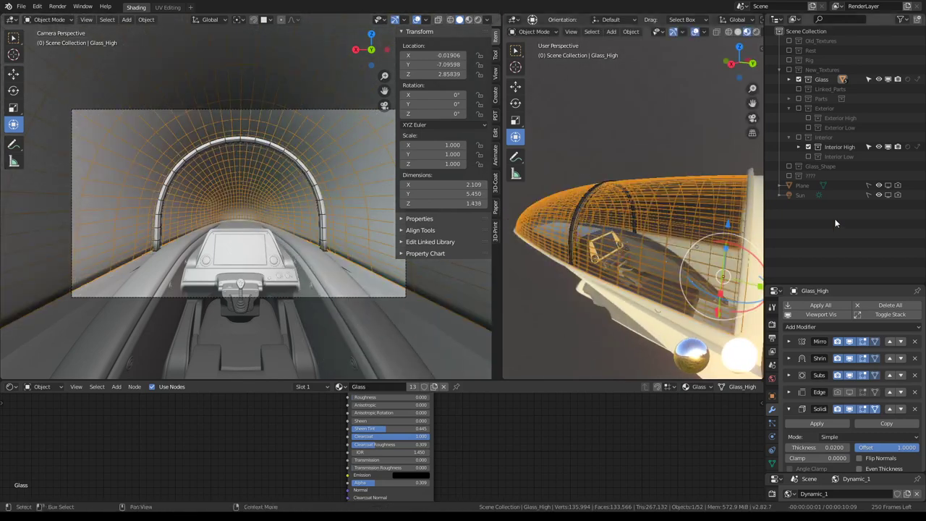
{"action": "left_click", "coordinate": [696, 32]}
{"action": "scroll", "coordinate": [635, 160], "scroll_direction": "up", "scroll_amount": 4}
{"action": "mouse_move", "coordinate": [723, 143]}
{"action": "middle_mouse_down"}
{"action": "mouse_move", "coordinate": [582, 138]}
{"action": "mouse_move", "coordinate": [719, 139]}
{"action": "mouse_move", "coordinate": [695, 137]}
{"action": "middle_mouse_up"}
{"action": "scroll", "coordinate": [255, 183], "scroll_direction": "up", "scroll_amount": 1}
- Select the arch frame and toggle its Subdivision display off and back on
{"action": "middle_click_drag", "start_coordinate": [255, 183], "coordinate": [240, 150]}
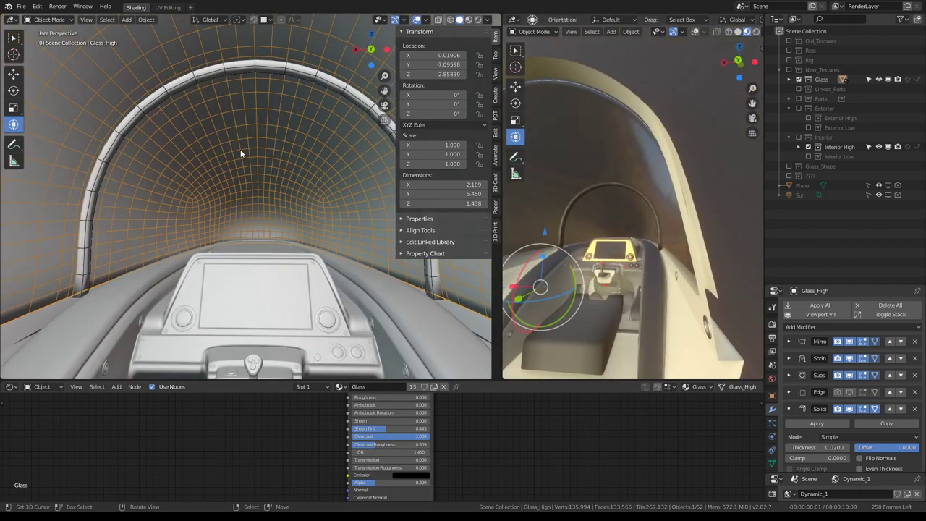
{"action": "left_click", "coordinate": [136, 109]}
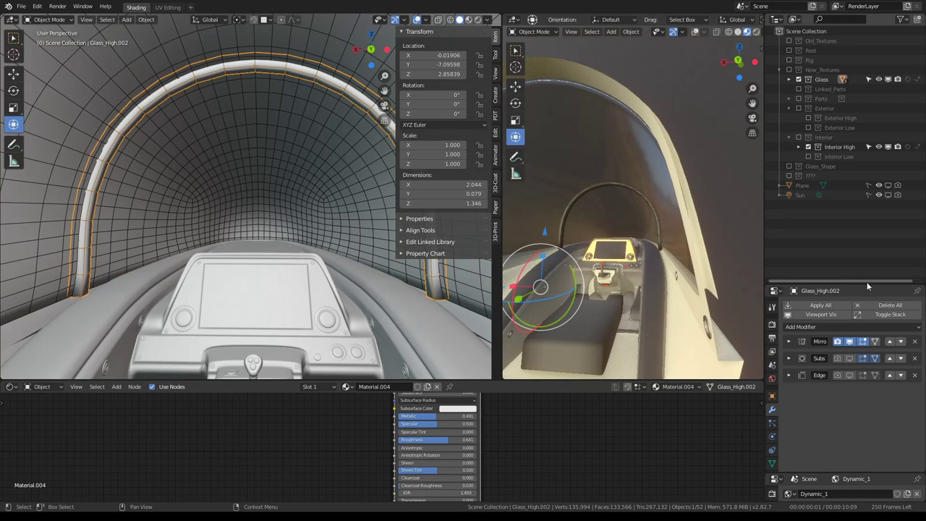
{"action": "left_click_drag", "start_coordinate": [869, 282], "coordinate": [857, 224]}
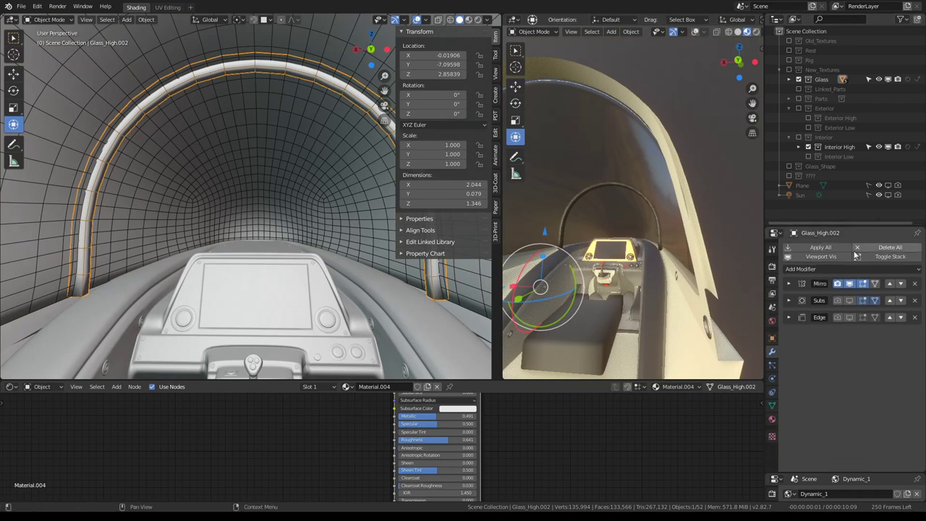
{"action": "left_click", "coordinate": [851, 301]}
{"action": "left_click", "coordinate": [850, 301]}
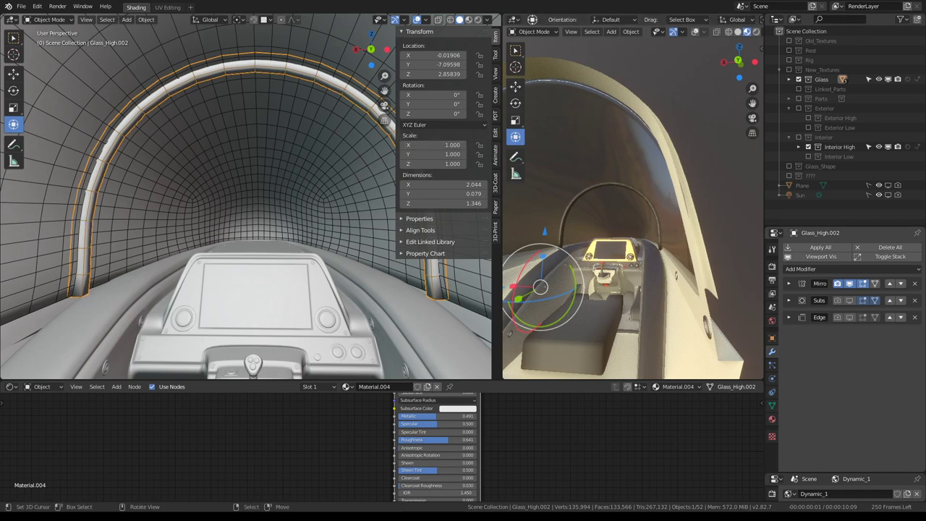
- Put the Jet.042 cockpit mesh into Edit Mode
{"action": "left_click", "coordinate": [366, 229]}
{"action": "mouse_move", "coordinate": [367, 229]}
{"action": "middle_mouse_down"}
{"action": "mouse_move", "coordinate": [230, 268]}
{"action": "mouse_move", "coordinate": [218, 219]}
{"action": "mouse_move", "coordinate": [304, 217]}
{"action": "mouse_move", "coordinate": [227, 226]}
{"action": "middle_mouse_up"}
{"action": "key", "text": "Tab"}
- Switch editing to Glass_High.002 and shift an arch-foot edge along X
{"action": "left_click", "coordinate": [304, 217], "text": "alt"}
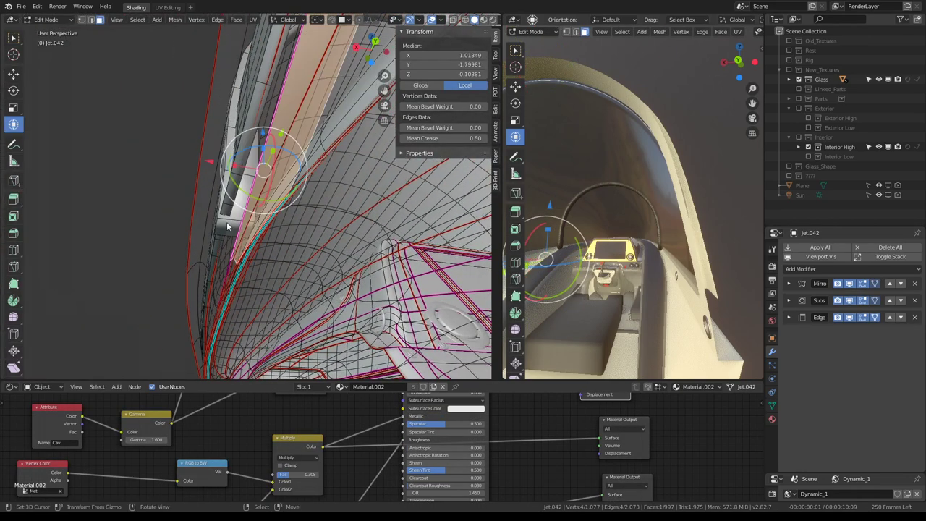
{"action": "key", "text": "alt+q"}
{"action": "left_click", "coordinate": [248, 230]}
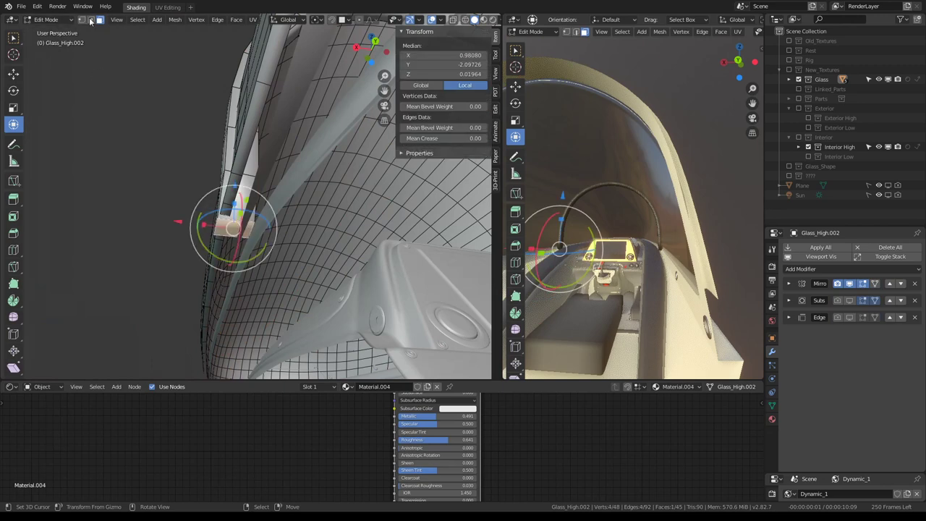
{"action": "left_click", "coordinate": [259, 228]}
{"action": "left_click_drag", "start_coordinate": [188, 225], "coordinate": [256, 234]}
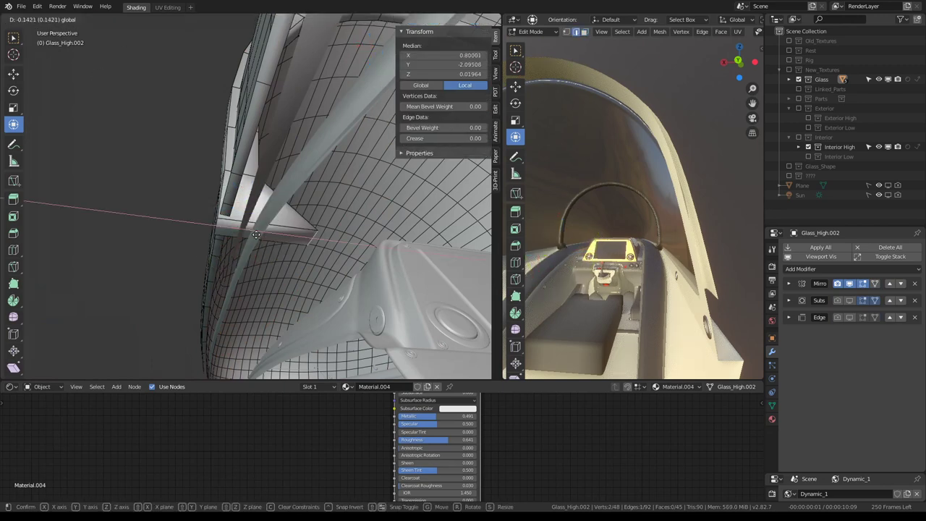
{"action": "left_click", "coordinate": [264, 236]}
- Lower the selected arch-foot vertices along Z and return to Object Mode
{"action": "middle_click_drag", "start_coordinate": [264, 236], "coordinate": [240, 212]}
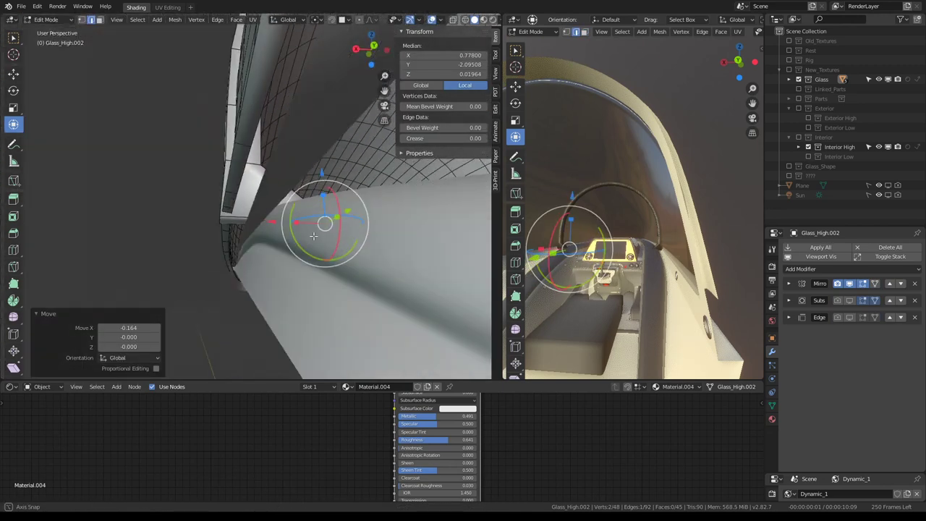
{"action": "left_click", "coordinate": [249, 211], "text": "ctrl"}
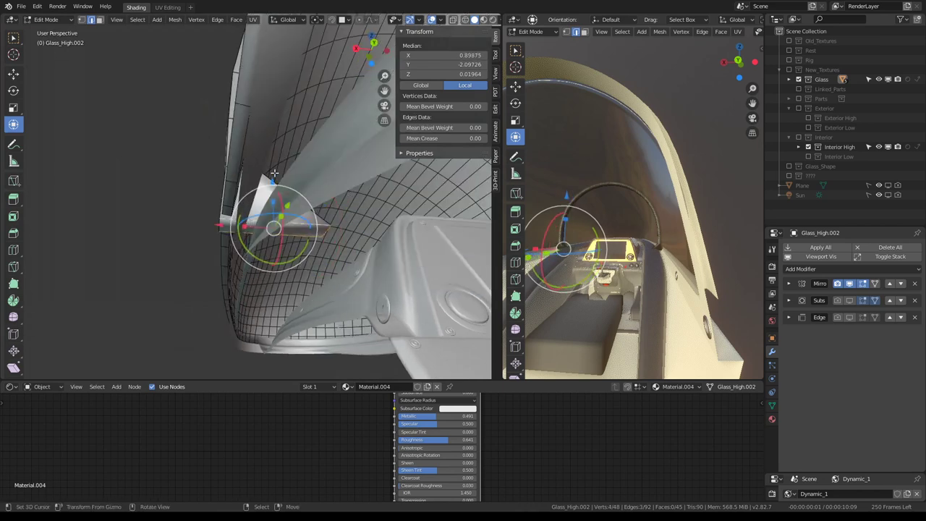
{"action": "left_click_drag", "start_coordinate": [274, 173], "coordinate": [278, 218]}
{"action": "scroll", "coordinate": [275, 217], "scroll_direction": "up", "scroll_amount": 3}
{"action": "scroll", "coordinate": [277, 220], "scroll_direction": "up", "scroll_amount": 3}
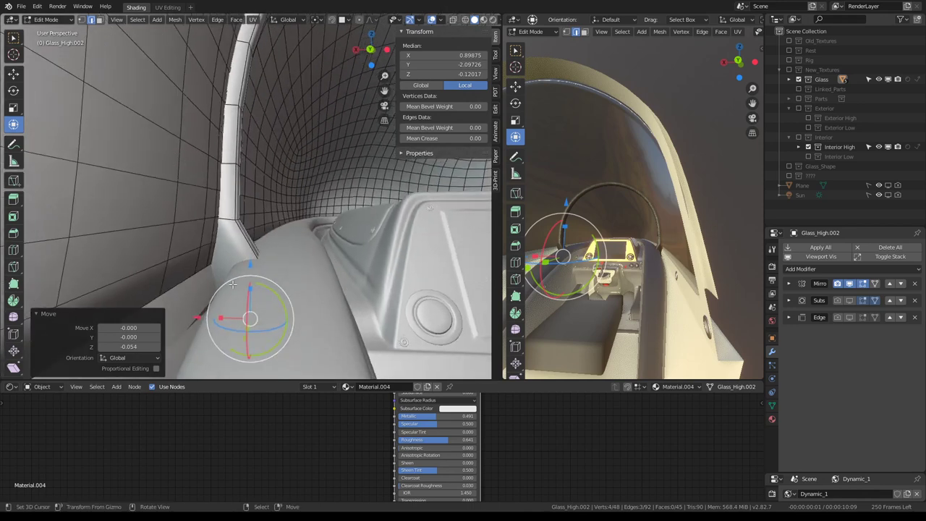
{"action": "mouse_move", "coordinate": [278, 219]}
{"action": "middle_mouse_down"}
{"action": "mouse_move", "coordinate": [215, 237]}
{"action": "mouse_move", "coordinate": [277, 211]}
{"action": "middle_mouse_up"}
{"action": "key", "text": "Tab"}
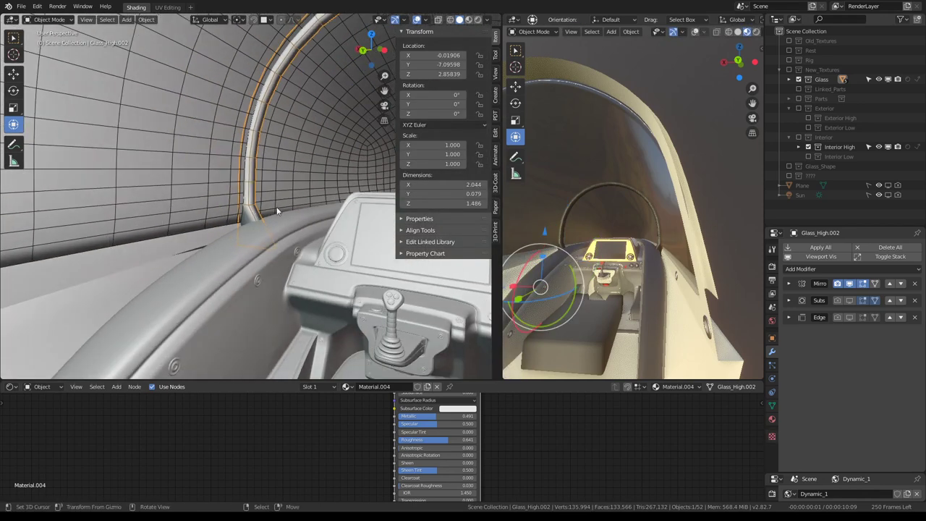
- From the camera view, move the frame's foot vertices along X with G X
{"action": "key", "text": "KP_0"}
{"action": "scroll", "coordinate": [680, 250], "scroll_direction": "up", "scroll_amount": 2}
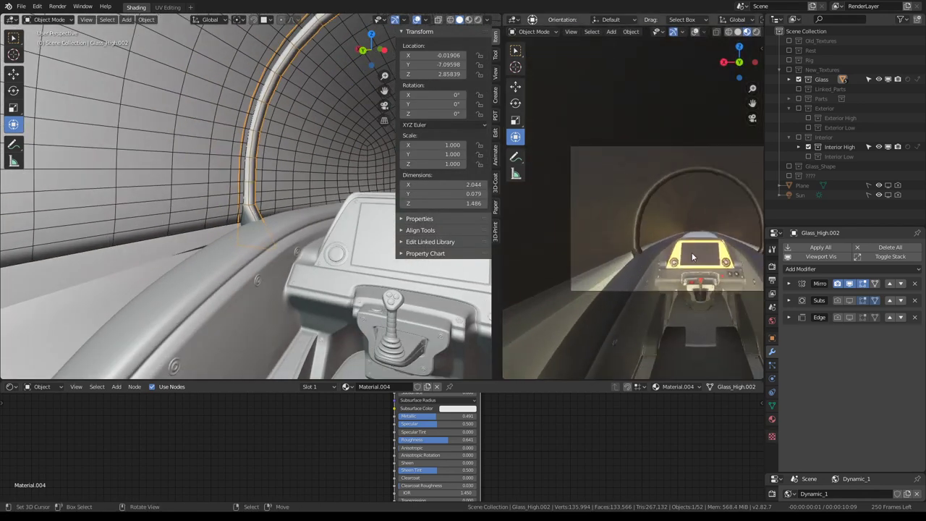
{"action": "scroll", "coordinate": [692, 265], "scroll_direction": "up", "scroll_amount": 3}
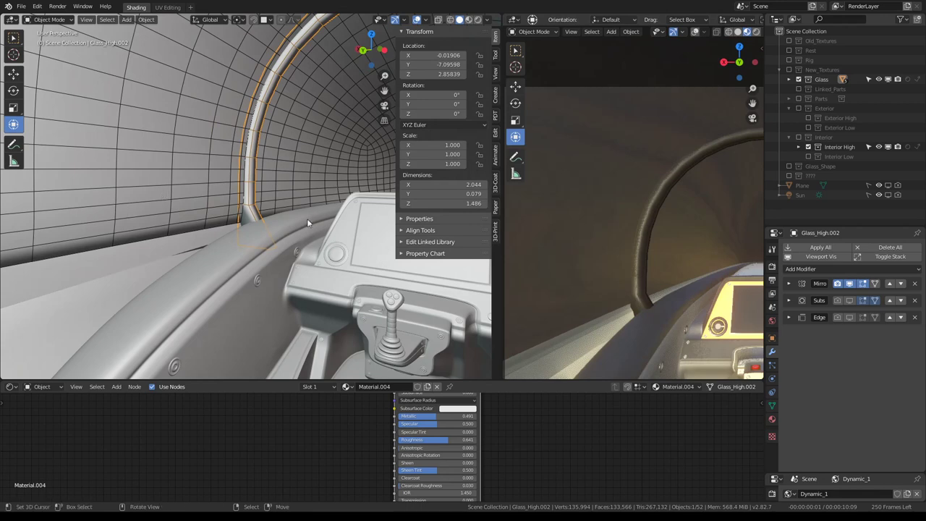
{"action": "mouse_move", "coordinate": [307, 223]}
{"action": "middle_mouse_down"}
{"action": "mouse_move", "coordinate": [260, 187]}
{"action": "mouse_move", "coordinate": [250, 207]}
{"action": "middle_mouse_up"}
{"action": "key", "text": "Tab"}
{"action": "left_click_drag", "start_coordinate": [249, 206], "coordinate": [273, 200]}
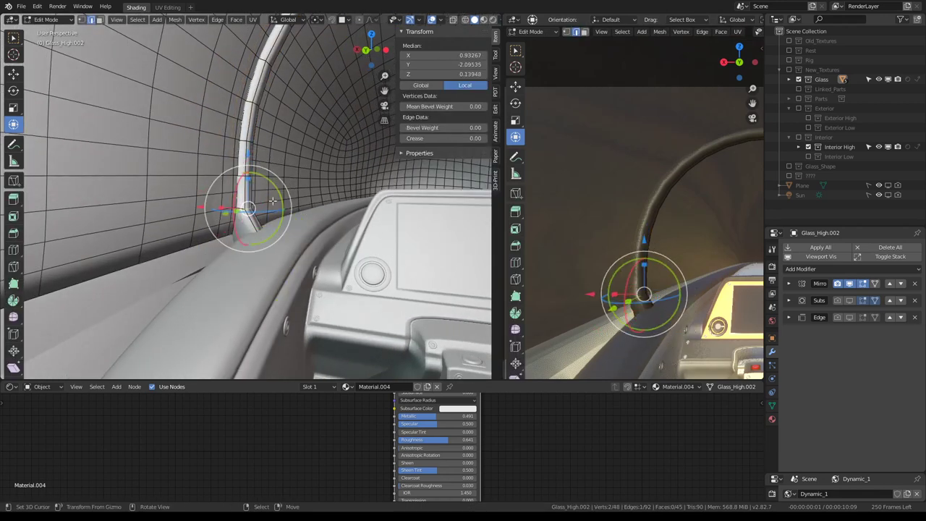
{"action": "key", "text": "g"}
{"action": "key", "text": "x"}
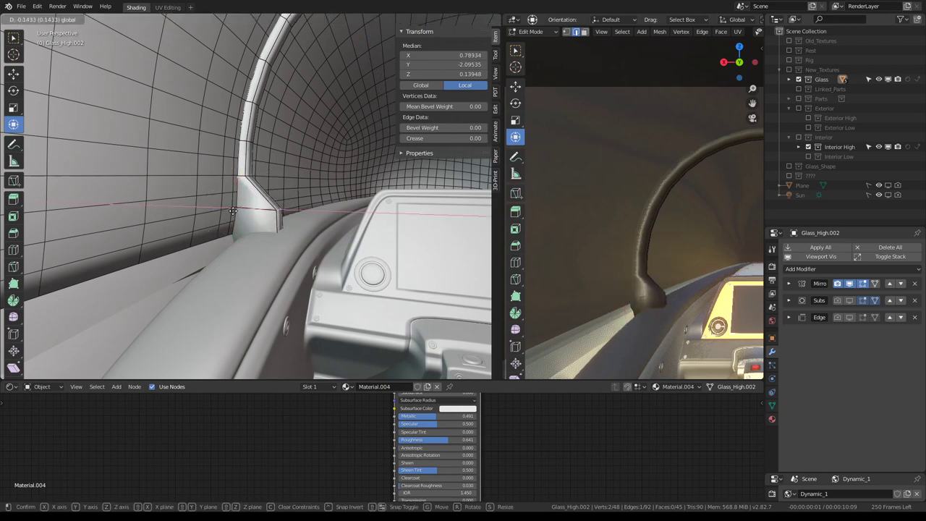
{"action": "left_click", "coordinate": [233, 210]}
{"action": "key", "text": "Tab"}
- Add a second foot edge and raise the selected vertices along Z
{"action": "mouse_move", "coordinate": [233, 211]}
{"action": "middle_mouse_down"}
{"action": "mouse_move", "coordinate": [295, 166]}
{"action": "mouse_move", "coordinate": [168, 163]}
{"action": "mouse_move", "coordinate": [343, 139]}
{"action": "mouse_move", "coordinate": [349, 125]}
{"action": "middle_mouse_up"}
{"action": "key", "text": "Tab"}
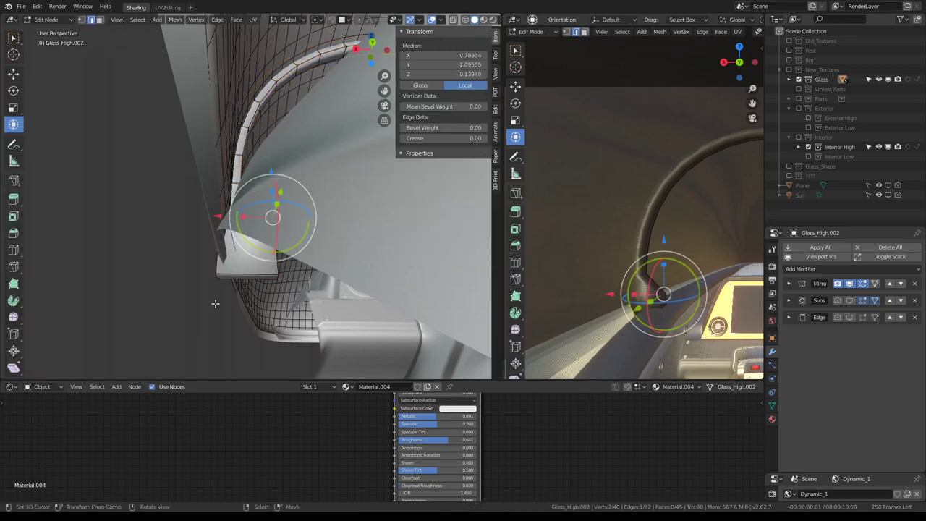
{"action": "left_click", "coordinate": [215, 303], "text": "shift"}
{"action": "mouse_move", "coordinate": [215, 303]}
{"action": "middle_mouse_down"}
{"action": "mouse_move", "coordinate": [263, 185]}
{"action": "mouse_move", "coordinate": [255, 217]}
{"action": "middle_mouse_up"}
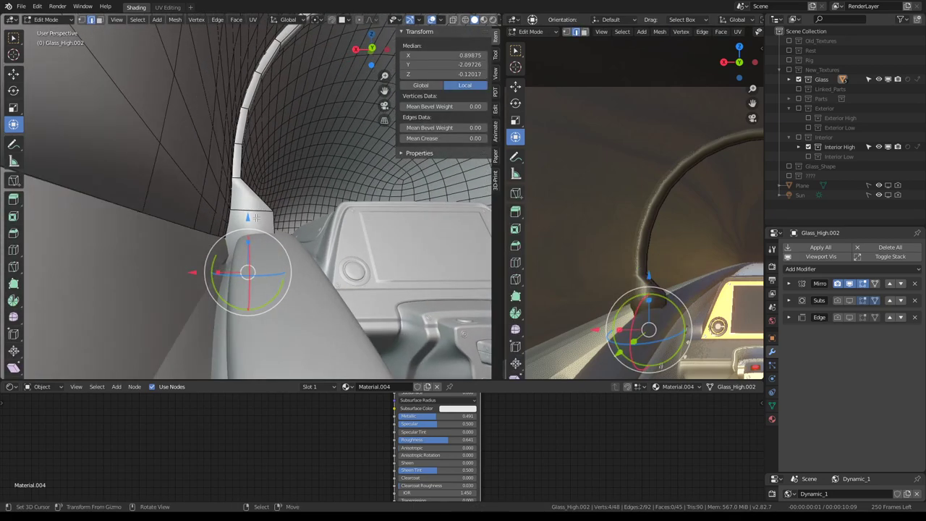
{"action": "left_click_drag", "start_coordinate": [255, 217], "coordinate": [250, 216]}
{"action": "mouse_move", "coordinate": [251, 216]}
{"action": "middle_mouse_down"}
{"action": "mouse_move", "coordinate": [371, 212]}
{"action": "mouse_move", "coordinate": [254, 240]}
{"action": "mouse_move", "coordinate": [282, 249]}
{"action": "mouse_move", "coordinate": [215, 269]}
{"action": "middle_mouse_up"}
{"action": "key", "text": "Tab"}
- Edit the glass canopy Glass_High and start moving its lower edge along X
{"action": "left_click", "coordinate": [282, 250]}
{"action": "key", "text": "Tab"}
{"action": "left_click", "coordinate": [248, 269]}
{"action": "key", "text": "g"}
{"action": "key", "text": "x"}
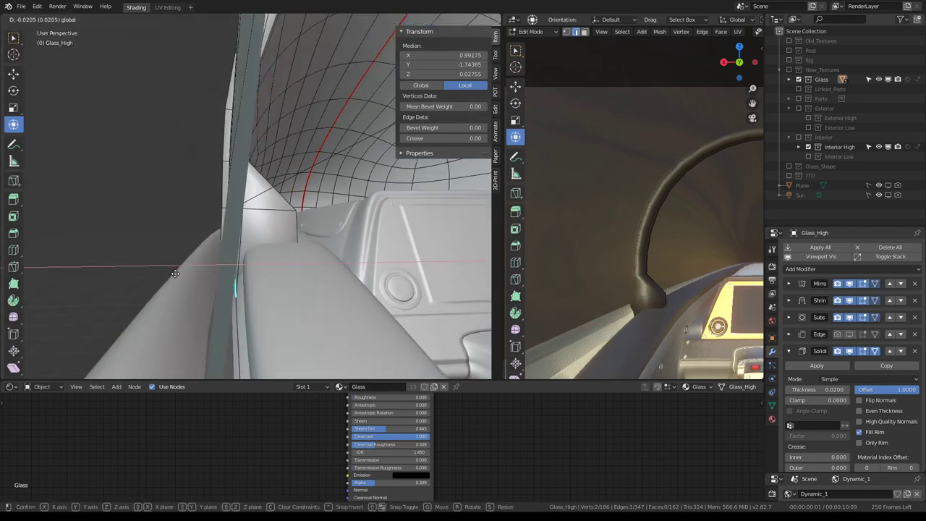
- Confirm the glass X shift and select the run of edges along the glass bottom
{"action": "left_click", "coordinate": [176, 273]}
{"action": "mouse_move", "coordinate": [176, 272]}
{"action": "middle_mouse_down"}
{"action": "mouse_move", "coordinate": [238, 232]}
{"action": "mouse_move", "coordinate": [397, 291]}
{"action": "mouse_move", "coordinate": [282, 255]}
{"action": "mouse_move", "coordinate": [364, 213]}
{"action": "mouse_move", "coordinate": [133, 192]}
{"action": "middle_mouse_up"}
{"action": "left_click", "coordinate": [75, 168], "text": "ctrl"}
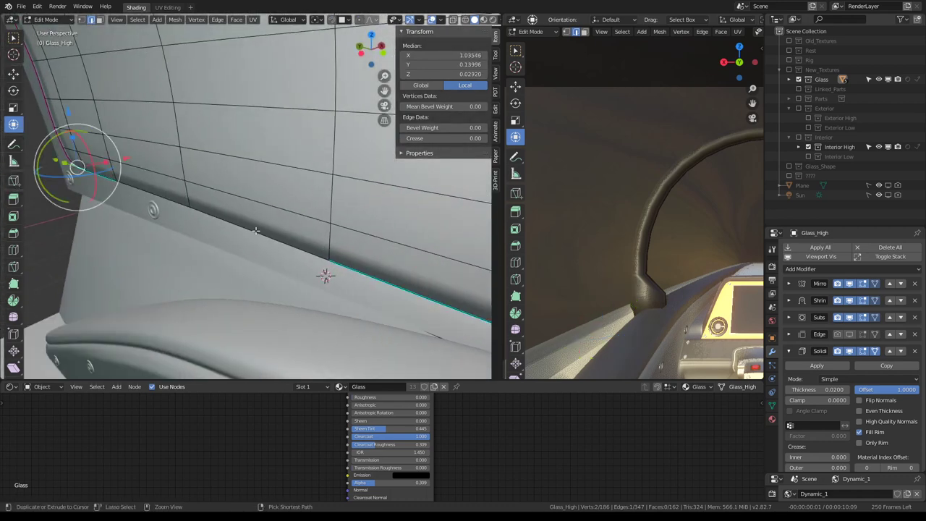
{"action": "middle_click_drag", "start_coordinate": [75, 167], "coordinate": [313, 248]}
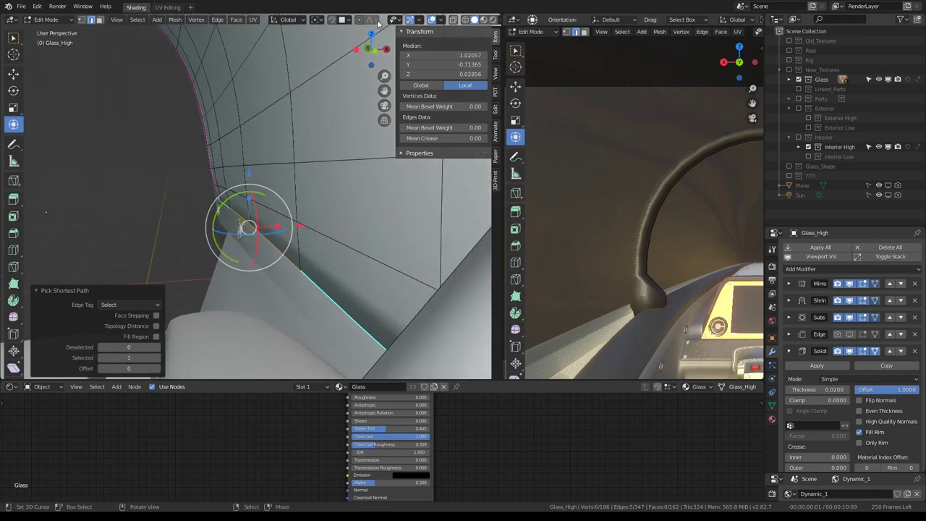
- Set Pivot to Active Element and flatten the bottom edges with S X 0
{"action": "left_click", "coordinate": [318, 20]}
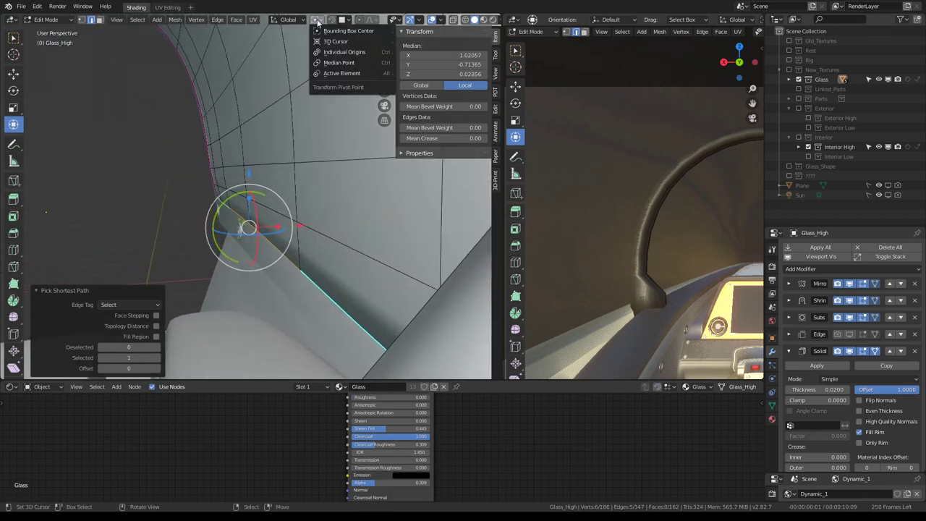
{"action": "left_click", "coordinate": [316, 76]}
{"action": "key", "text": "s"}
{"action": "key", "text": "x"}
{"action": "key", "text": "0"}
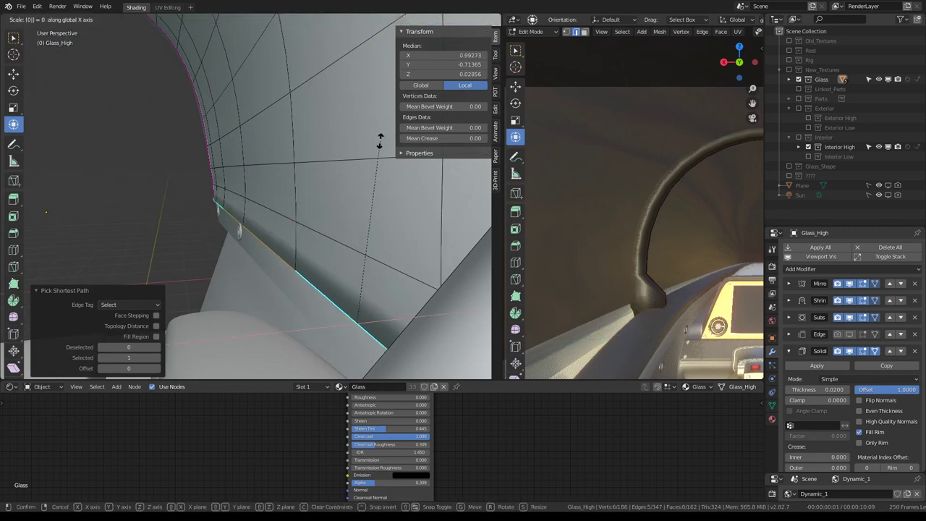
{"action": "key", "text": "Return"}
{"action": "middle_click_drag", "start_coordinate": [379, 141], "coordinate": [385, 193]}
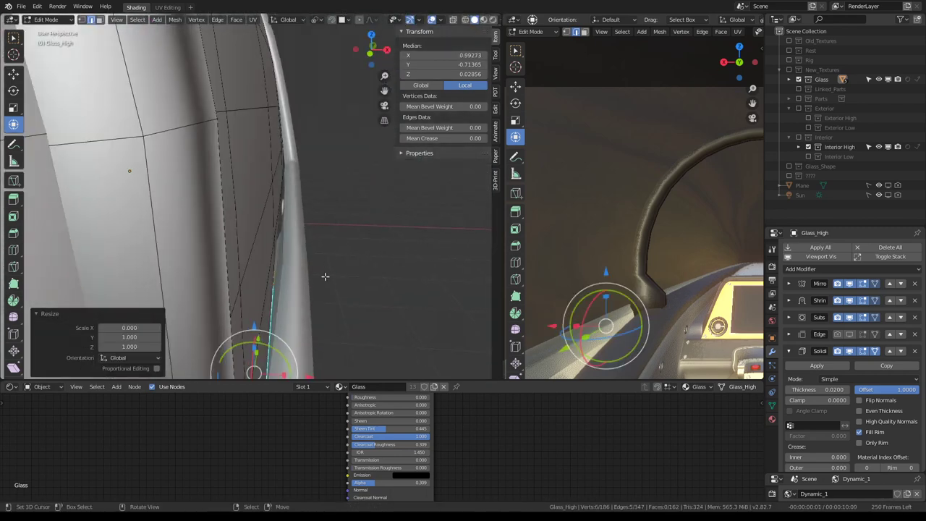
{"action": "middle_click_drag", "start_coordinate": [325, 275], "coordinate": [306, 259]}
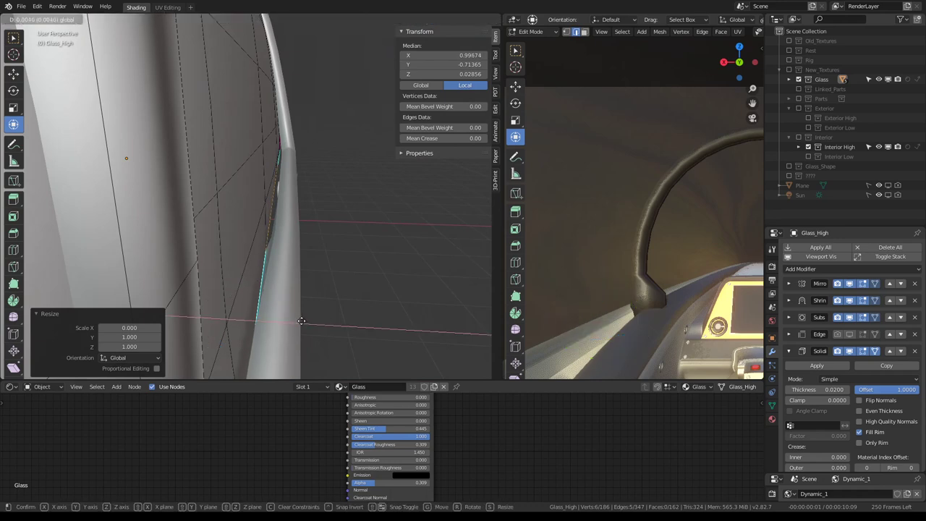
{"action": "middle_click_drag", "start_coordinate": [273, 224], "coordinate": [269, 214]}
- Move a single glass edge along X, then select further vertices of the edge
{"action": "left_click", "coordinate": [265, 210]}
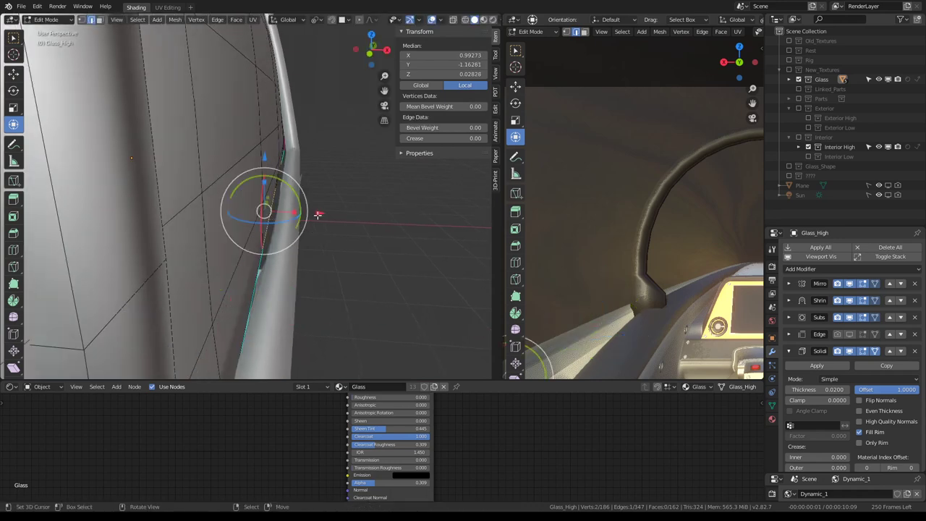
{"action": "key", "text": "g"}
{"action": "key", "text": "x"}
{"action": "left_click", "coordinate": [324, 215]}
{"action": "middle_click_drag", "start_coordinate": [292, 165], "coordinate": [329, 164]}
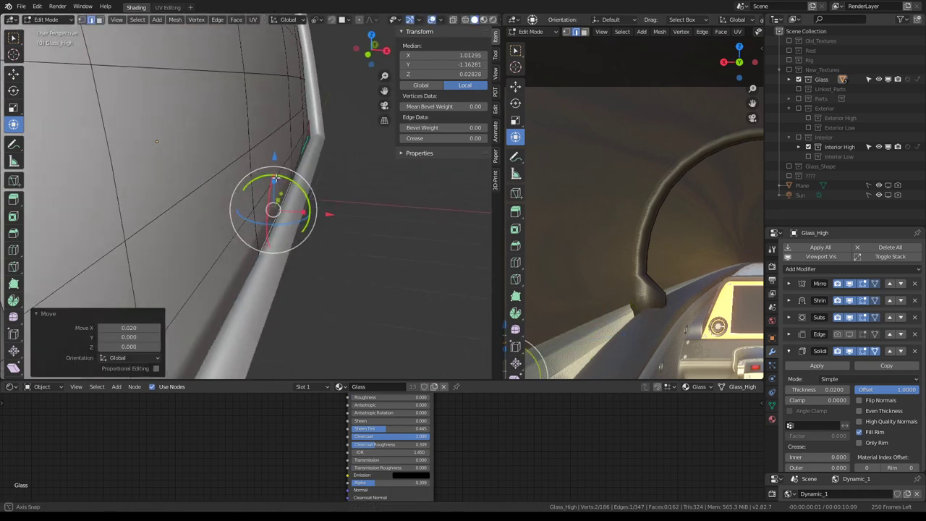
{"action": "left_click", "coordinate": [329, 164]}
{"action": "left_click", "coordinate": [340, 123], "text": "shift"}
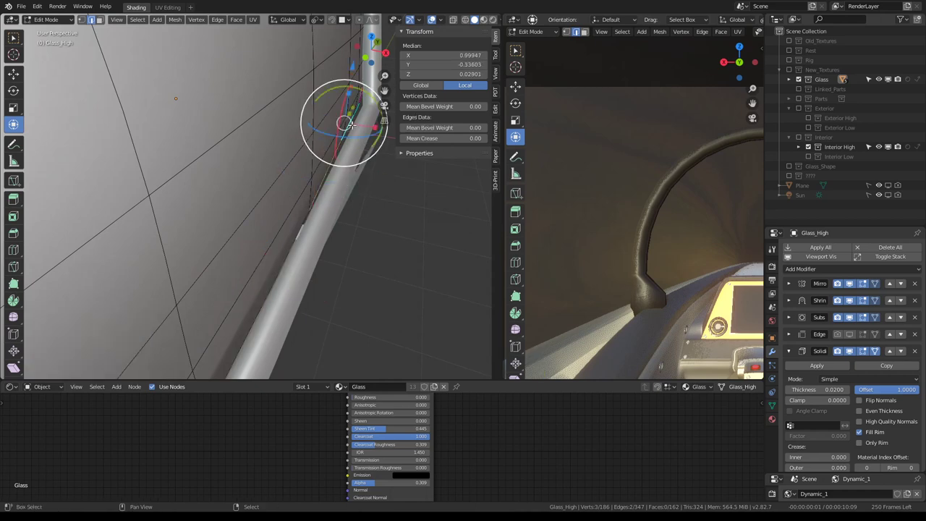
{"action": "middle_click_drag", "start_coordinate": [340, 123], "coordinate": [387, 125]}
{"action": "scroll", "coordinate": [314, 187], "scroll_direction": "down", "scroll_amount": 3}
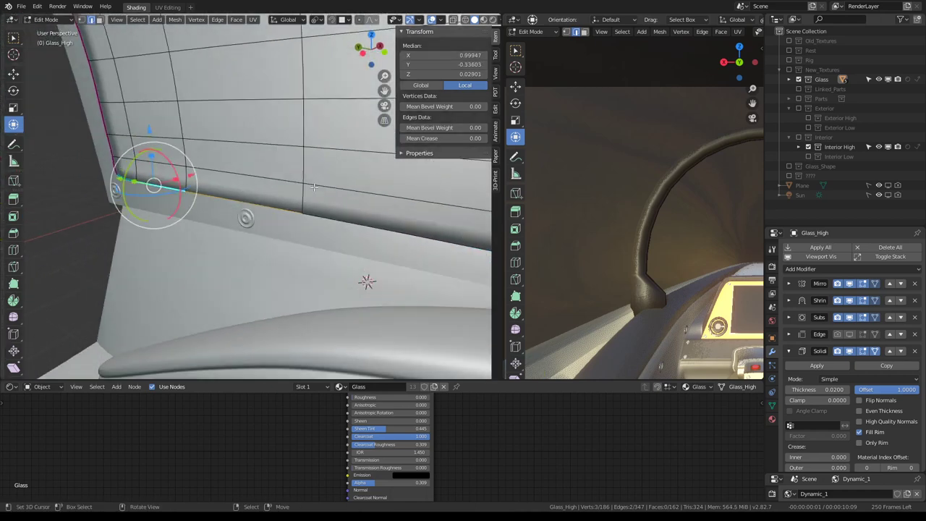
- Select a shortest edge path, cancel its X move, and clear the object selection
{"action": "left_click", "coordinate": [120, 180], "text": "ctrl"}
{"action": "middle_click_drag", "start_coordinate": [120, 181], "coordinate": [332, 208]}
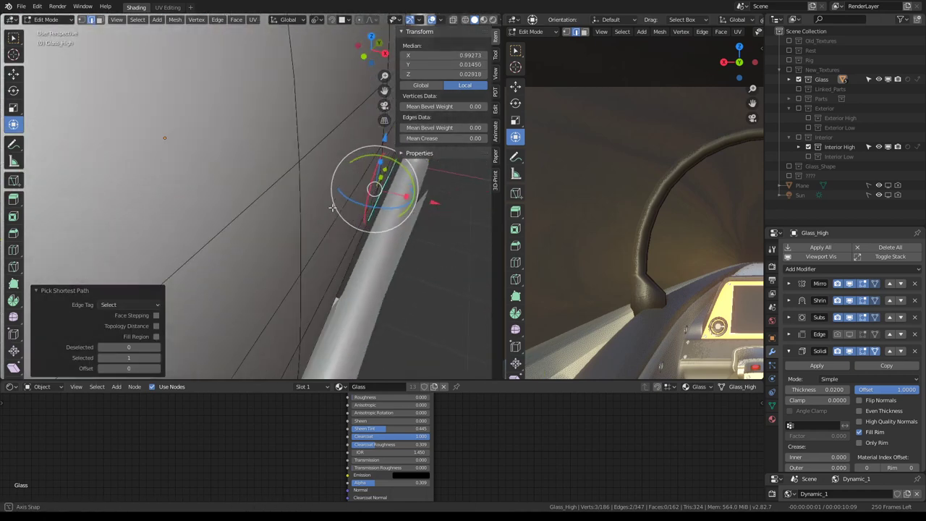
{"action": "key", "text": "g"}
{"action": "key", "text": "x"}
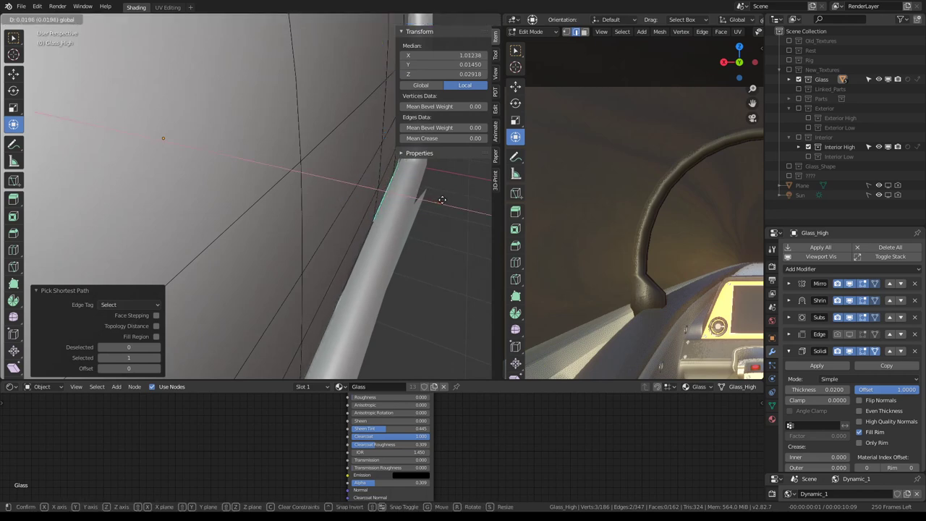
{"action": "key", "text": "Escape"}
{"action": "key", "text": "Tab"}
{"action": "scroll", "coordinate": [382, 217], "scroll_direction": "down", "scroll_amount": 5}
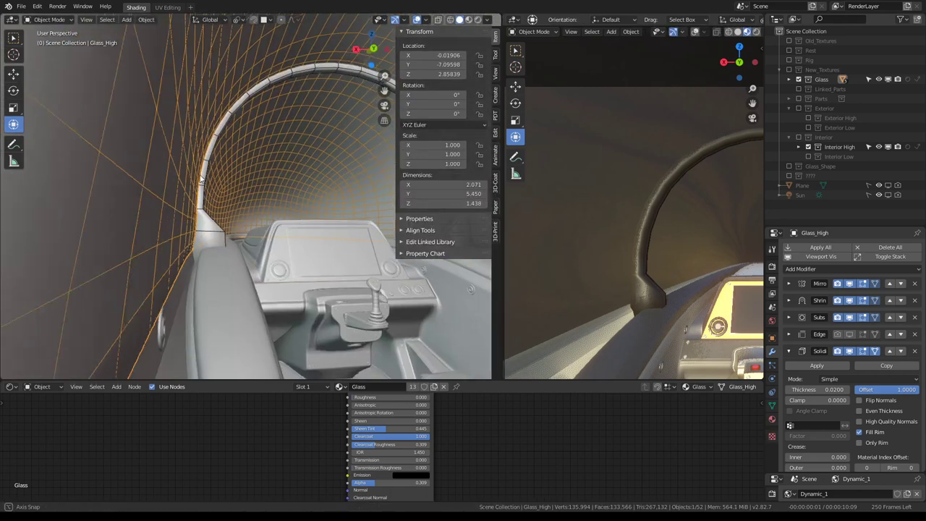
{"action": "mouse_move", "coordinate": [382, 217]}
{"action": "middle_mouse_down"}
{"action": "mouse_move", "coordinate": [200, 178]}
{"action": "mouse_move", "coordinate": [199, 165]}
{"action": "middle_mouse_up"}
{"action": "key", "text": "alt+a"}
{"action": "scroll", "coordinate": [192, 182], "scroll_direction": "up", "scroll_amount": 6}
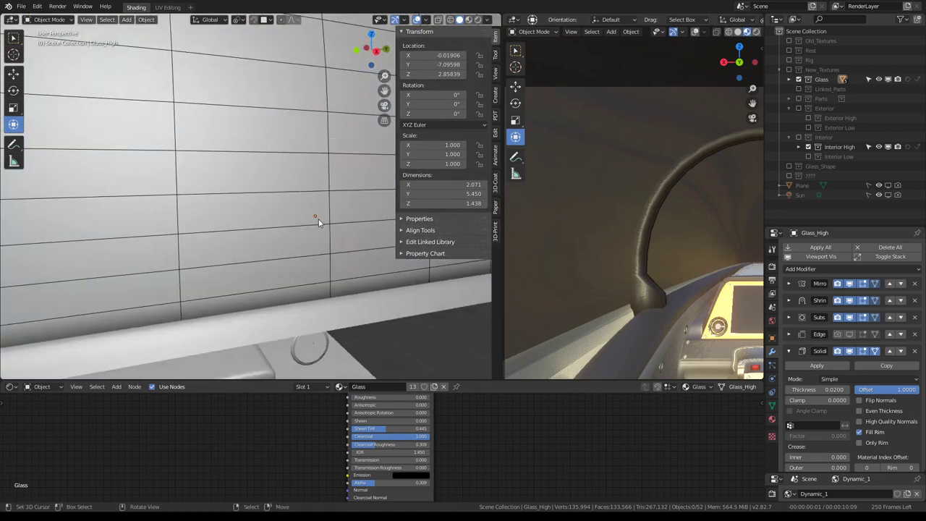
{"action": "mouse_move", "coordinate": [250, 237]}
{"action": "middle_mouse_down"}
{"action": "mouse_move", "coordinate": [272, 279]}
{"action": "mouse_move", "coordinate": [225, 222]}
{"action": "mouse_move", "coordinate": [110, 259]}
{"action": "mouse_move", "coordinate": [281, 233]}
{"action": "mouse_move", "coordinate": [302, 197]}
{"action": "mouse_move", "coordinate": [272, 175]}
{"action": "mouse_move", "coordinate": [269, 156]}
{"action": "mouse_move", "coordinate": [162, 137]}
{"action": "middle_mouse_up"}
- Nudge the canopy edges beside the arch foot 0.02 along X, then select Glass_High.002
{"action": "key", "text": "Tab"}
{"action": "left_click", "coordinate": [183, 141]}
{"action": "mouse_move", "coordinate": [147, 165]}
{"action": "left_mouse_down"}
{"action": "mouse_move", "coordinate": [197, 166]}
{"action": "mouse_move", "coordinate": [152, 150]}
{"action": "left_mouse_up"}
{"action": "left_click", "coordinate": [198, 160], "text": "shift"}
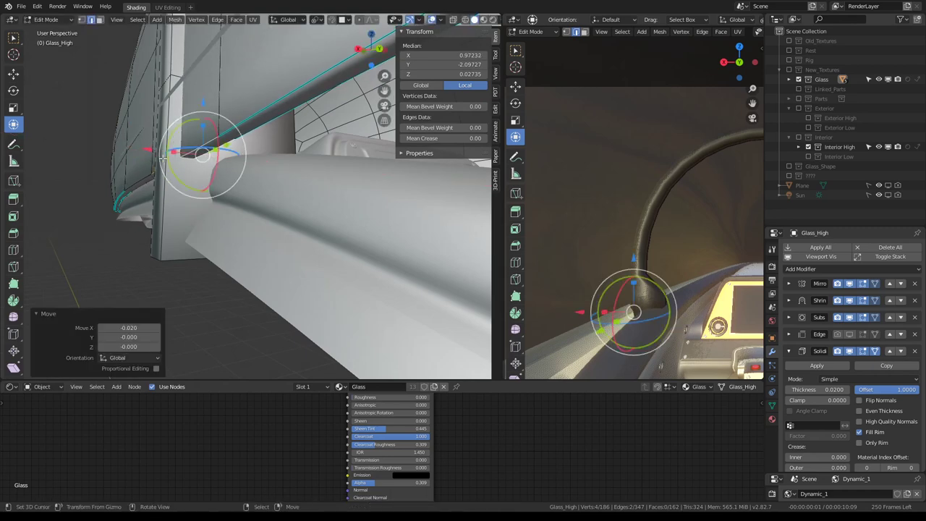
{"action": "middle_click_drag", "start_coordinate": [152, 149], "coordinate": [120, 206]}
{"action": "left_click_drag", "start_coordinate": [121, 206], "coordinate": [114, 206]}
{"action": "middle_click_drag", "start_coordinate": [114, 206], "coordinate": [156, 208]}
{"action": "left_click", "coordinate": [158, 227]}
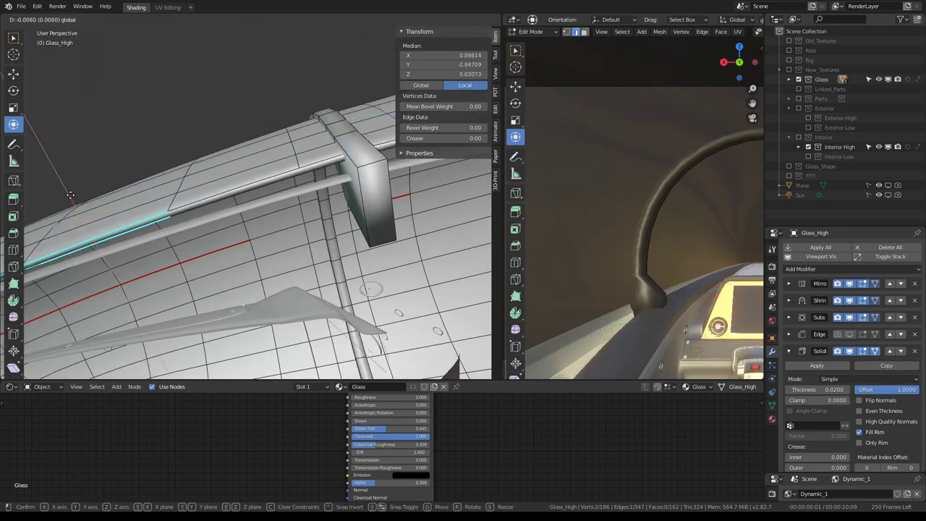
{"action": "key", "text": "Tab"}
{"action": "mouse_move", "coordinate": [198, 170]}
{"action": "middle_mouse_down"}
{"action": "mouse_move", "coordinate": [205, 239]}
{"action": "mouse_move", "coordinate": [176, 269]}
{"action": "mouse_move", "coordinate": [217, 161]}
{"action": "mouse_move", "coordinate": [234, 178]}
{"action": "middle_mouse_up"}
{"action": "left_click", "coordinate": [234, 177]}
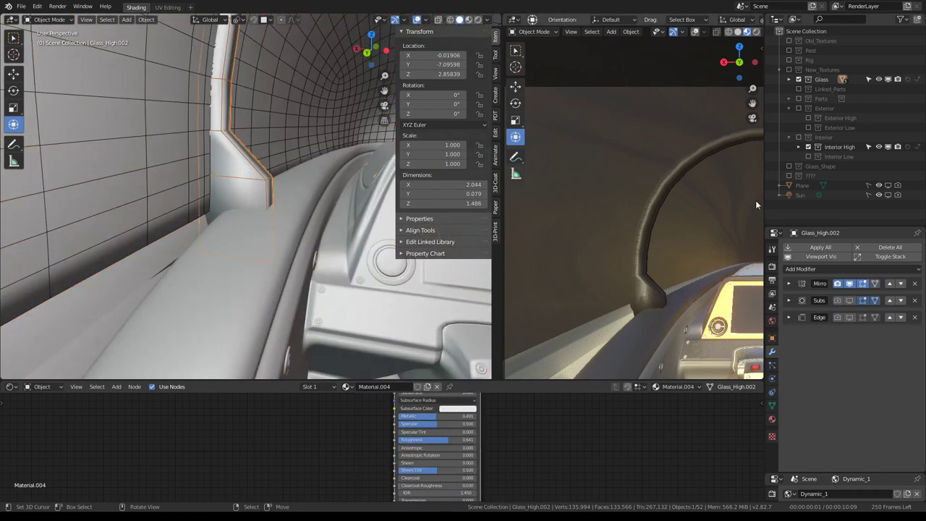
- Add a Bevel modifier to the arch frame and compare the result with and without it
{"action": "left_click", "coordinate": [809, 273]}
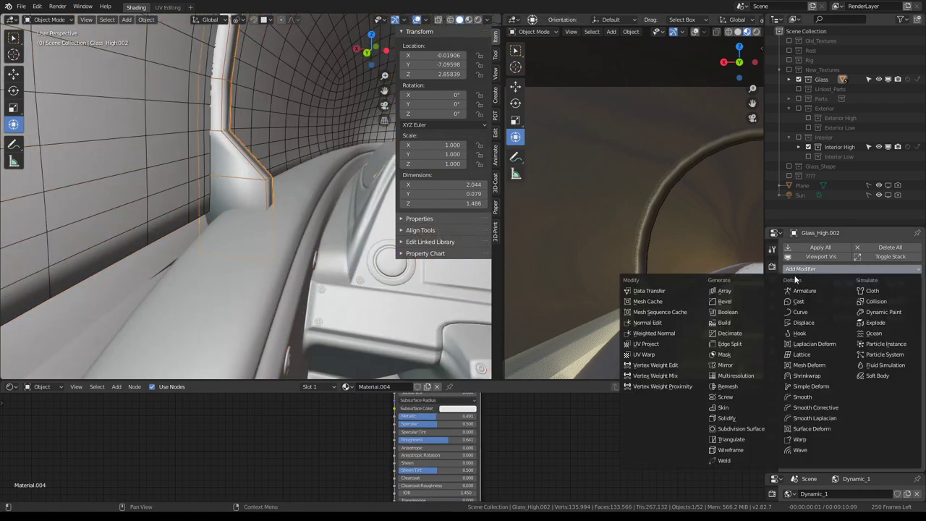
{"action": "left_click", "coordinate": [744, 298]}
{"action": "scroll", "coordinate": [686, 257], "scroll_direction": "down", "scroll_amount": 2}
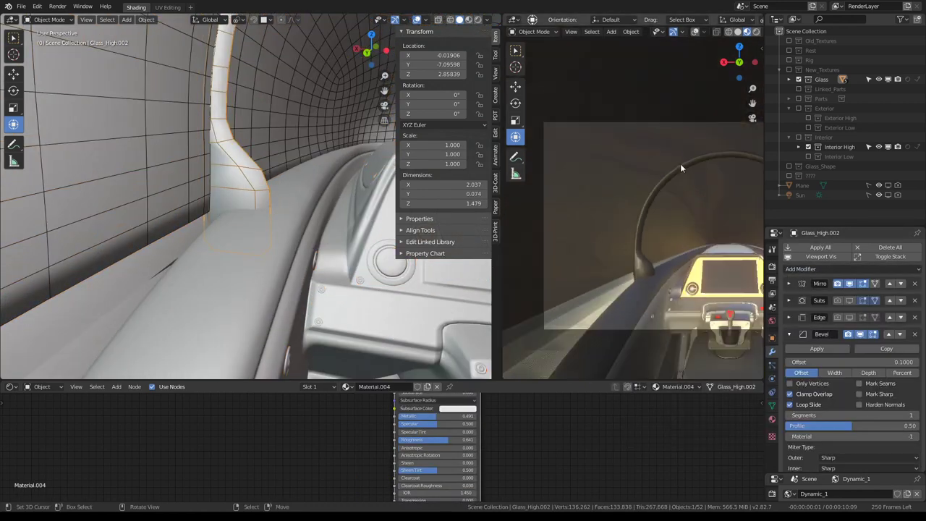
{"action": "middle_click_drag", "start_coordinate": [712, 203], "coordinate": [510, 190]}
{"action": "scroll", "coordinate": [613, 188], "scroll_direction": "up", "scroll_amount": 3}
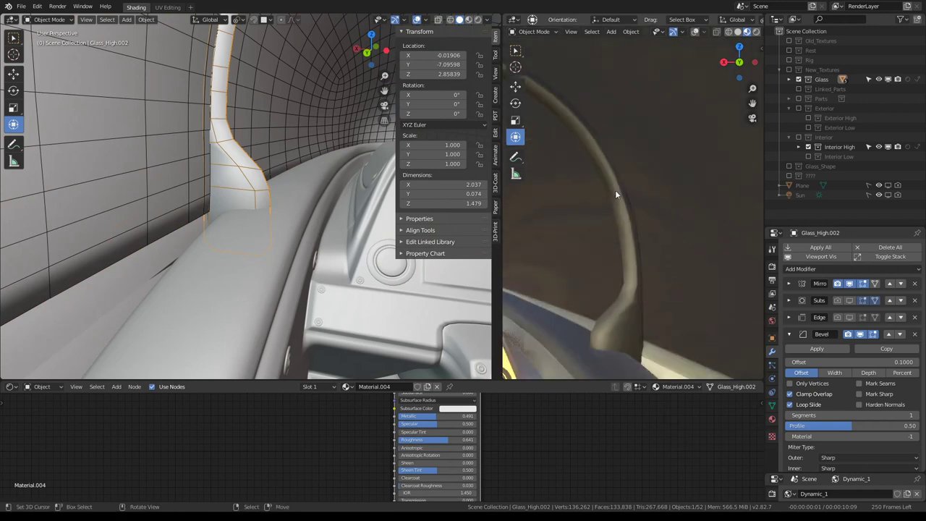
{"action": "scroll", "coordinate": [684, 182], "scroll_direction": "down", "scroll_amount": 3}
{"action": "middle_click_drag", "start_coordinate": [684, 182], "coordinate": [639, 143]}
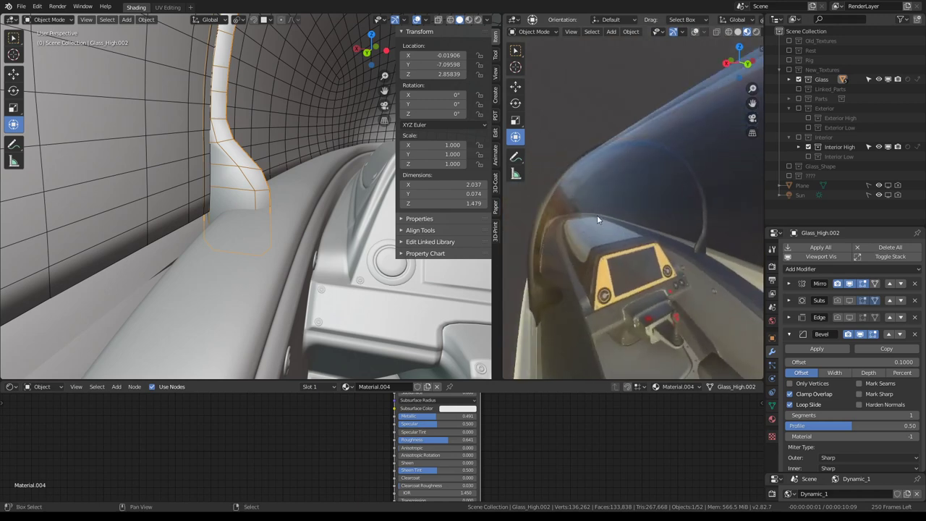
{"action": "mouse_move", "coordinate": [639, 143]}
{"action": "middle_mouse_down"}
{"action": "mouse_move", "coordinate": [597, 208]}
{"action": "mouse_move", "coordinate": [627, 173]}
{"action": "mouse_move", "coordinate": [641, 135]}
{"action": "mouse_move", "coordinate": [881, 324]}
{"action": "middle_mouse_up"}
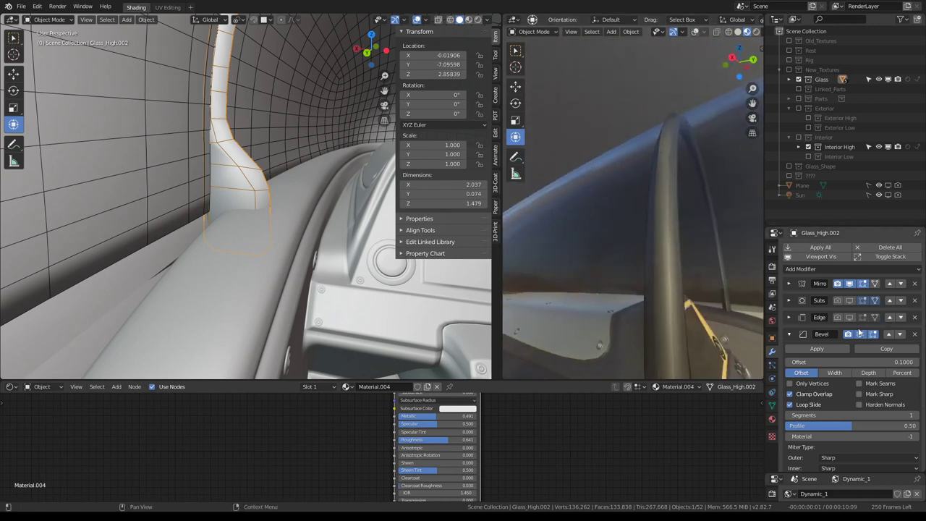
{"action": "left_click", "coordinate": [859, 335]}
{"action": "left_click", "coordinate": [860, 335]}
{"action": "left_click", "coordinate": [859, 335]}
{"action": "left_click", "coordinate": [860, 335]}
{"action": "left_click", "coordinate": [860, 335]}
- Move Bevel up under Mirror, collapse it, and show Subdivision in Edit Mode
{"action": "left_click", "coordinate": [889, 334]}
{"action": "left_click", "coordinate": [890, 318]}
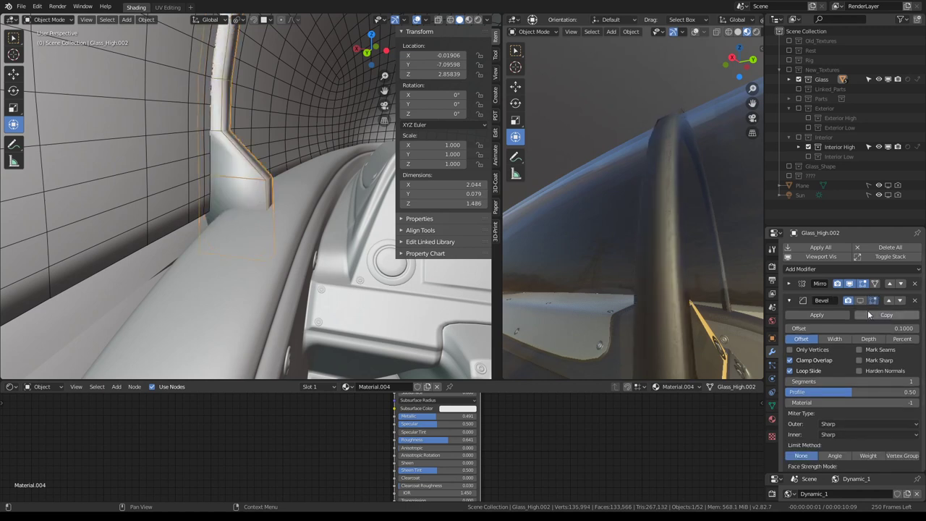
{"action": "left_click", "coordinate": [860, 301]}
{"action": "left_click", "coordinate": [862, 301]}
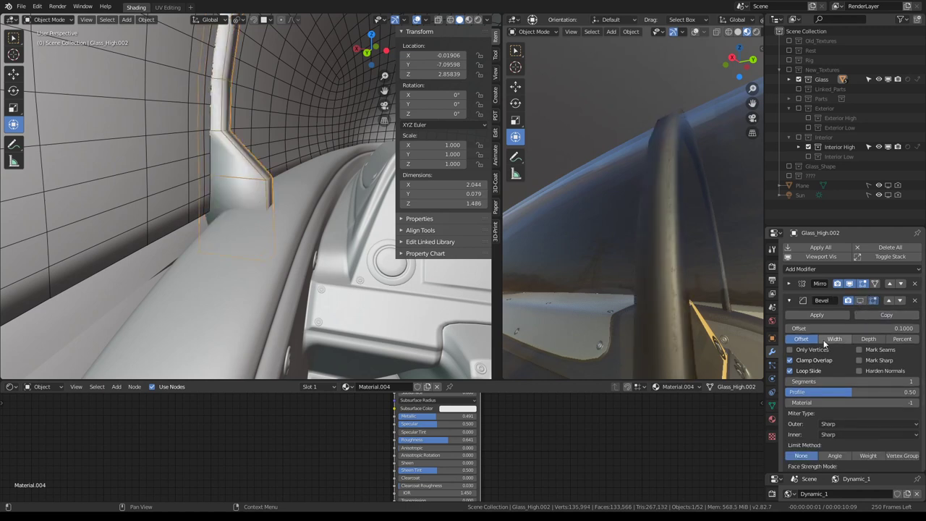
{"action": "left_click", "coordinate": [788, 301]}
{"action": "left_click", "coordinate": [850, 317]}
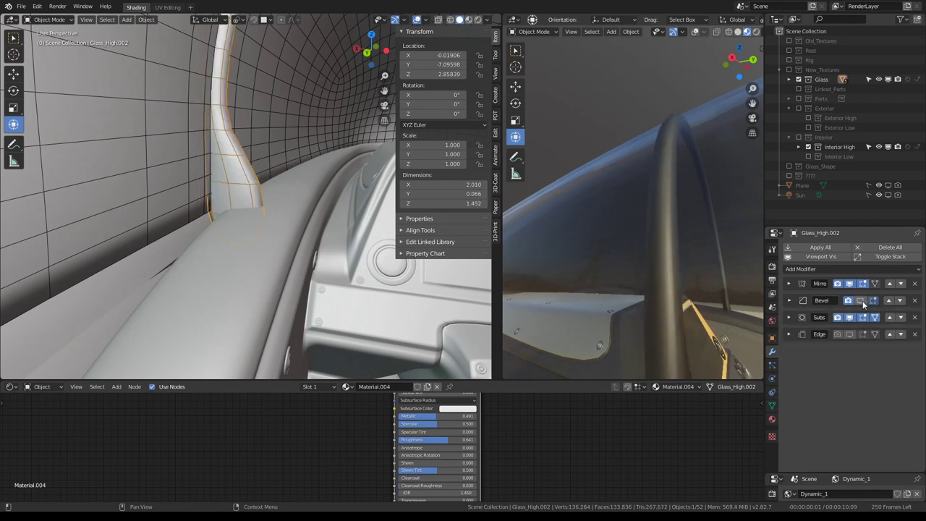
- Limit the frame's Bevel by Angle at 30°, collapse it, and hide Subdivision in the viewport
{"action": "left_click", "coordinate": [860, 301]}
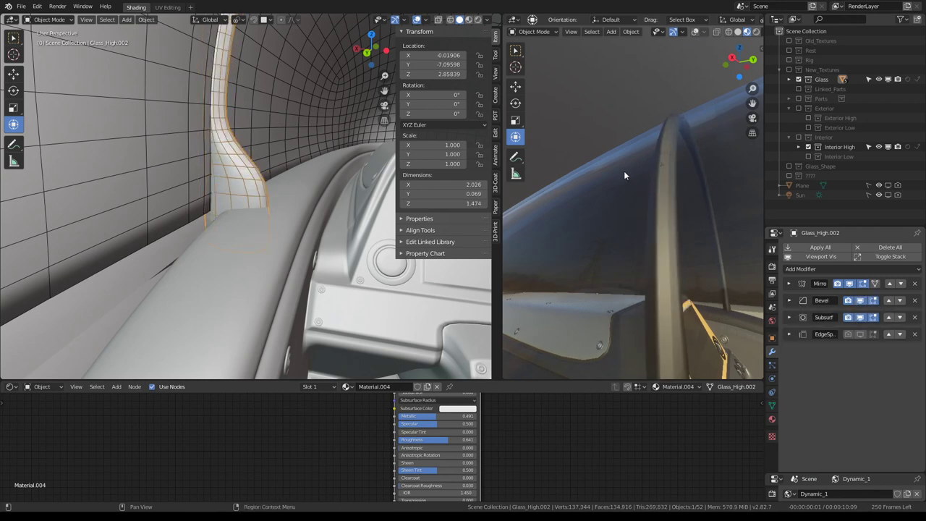
{"action": "mouse_move", "coordinate": [623, 171]}
{"action": "middle_mouse_down"}
{"action": "mouse_move", "coordinate": [693, 193]}
{"action": "mouse_move", "coordinate": [611, 210]}
{"action": "mouse_move", "coordinate": [641, 230]}
{"action": "mouse_move", "coordinate": [662, 201]}
{"action": "mouse_move", "coordinate": [723, 217]}
{"action": "middle_mouse_up"}
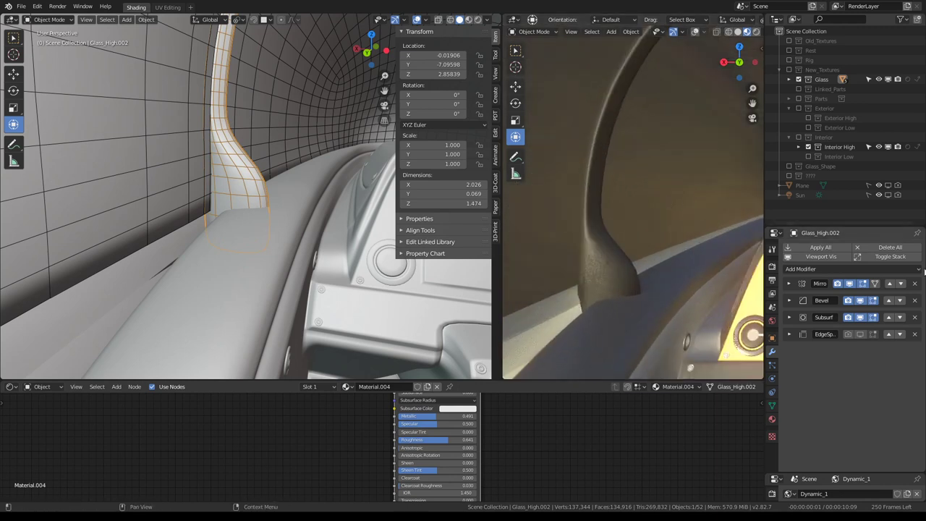
{"action": "left_click", "coordinate": [861, 301]}
{"action": "left_click", "coordinate": [861, 301]}
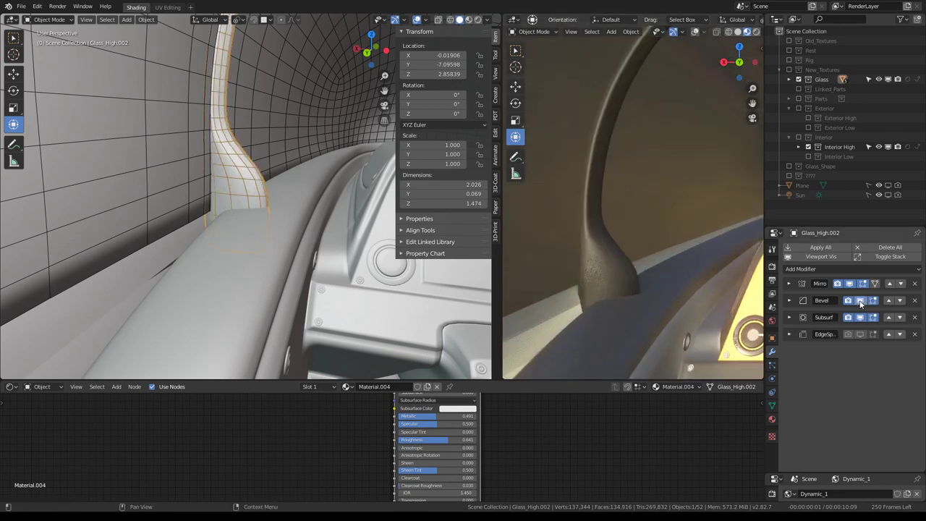
{"action": "left_click", "coordinate": [788, 302]}
{"action": "scroll", "coordinate": [841, 400], "scroll_direction": "down", "scroll_amount": 3}
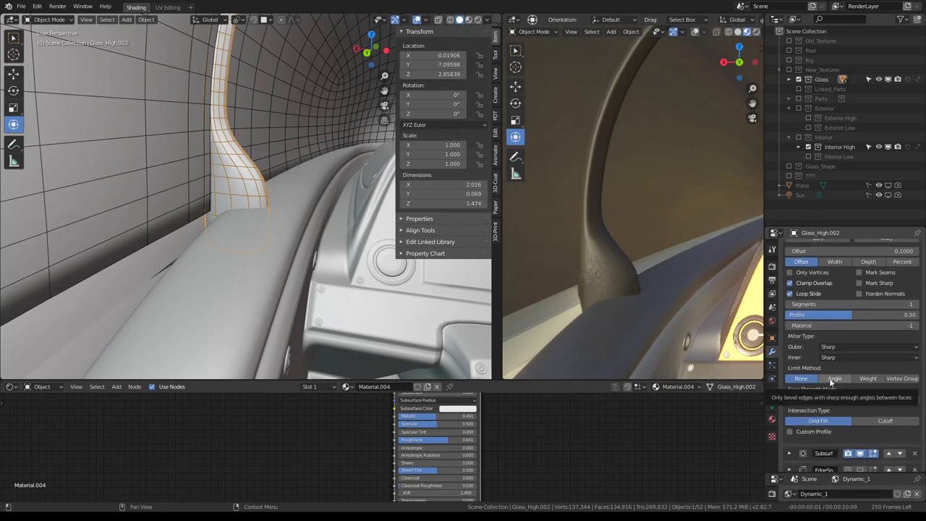
{"action": "left_click", "coordinate": [834, 379]}
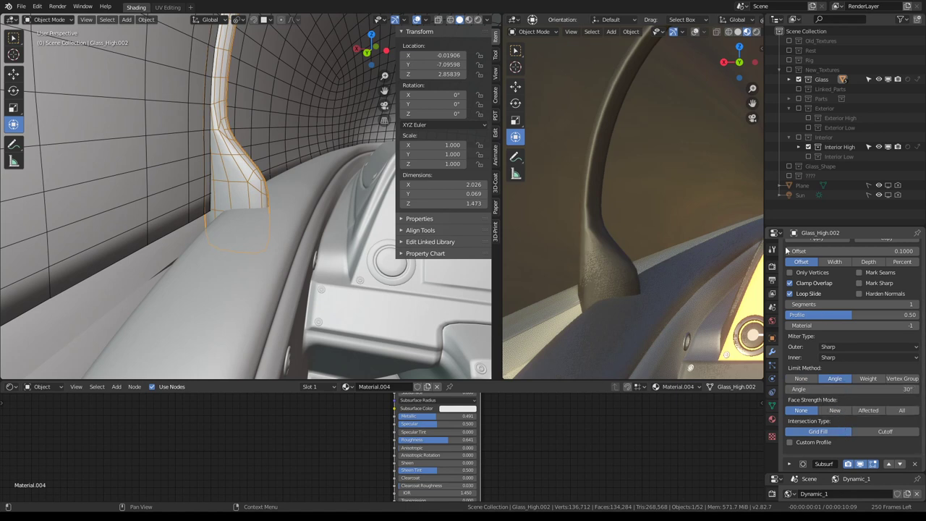
{"action": "scroll", "coordinate": [795, 261], "scroll_direction": "up", "scroll_amount": 4}
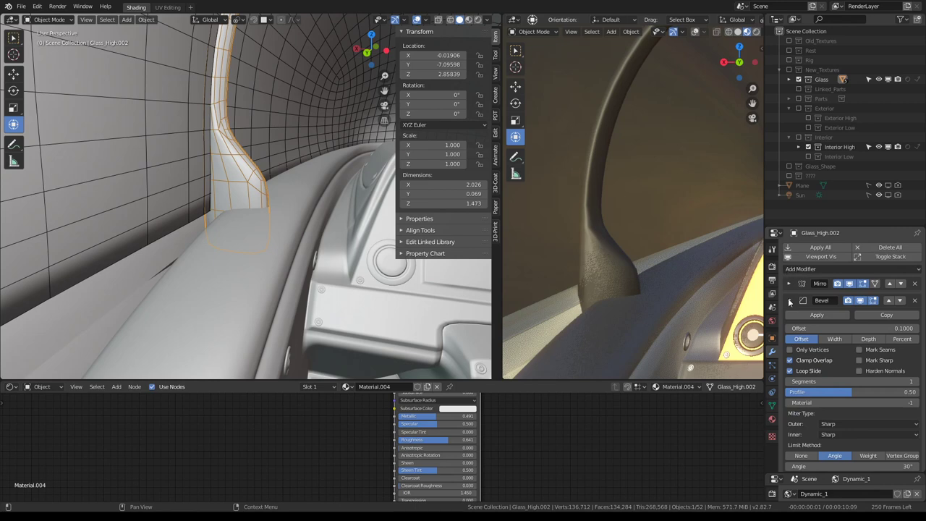
{"action": "left_click", "coordinate": [789, 300]}
{"action": "left_click", "coordinate": [860, 317]}
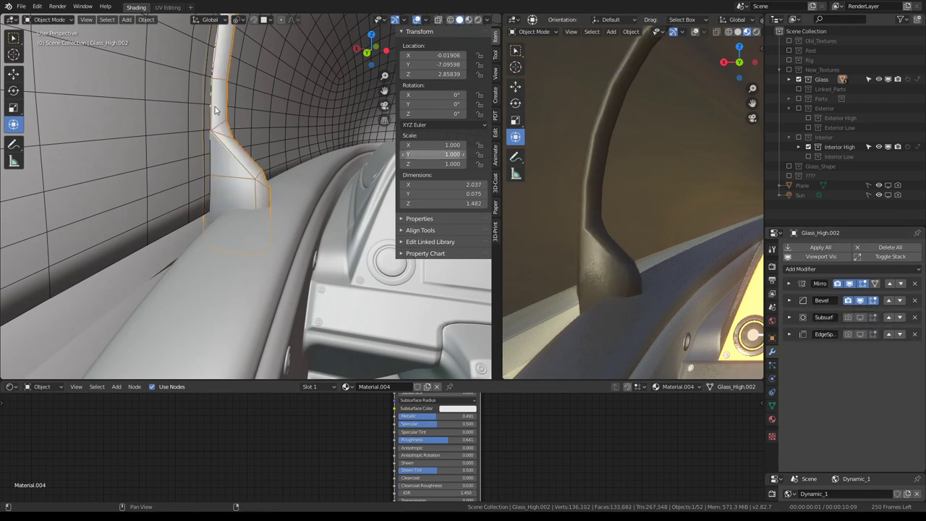
- Narrow the frame's bevel to a 0.0069 offset with 4 segments and a 1.00 profile
{"action": "mouse_move", "coordinate": [307, 141]}
{"action": "middle_mouse_down"}
{"action": "mouse_move", "coordinate": [253, 131]}
{"action": "mouse_move", "coordinate": [230, 141]}
{"action": "middle_mouse_up"}
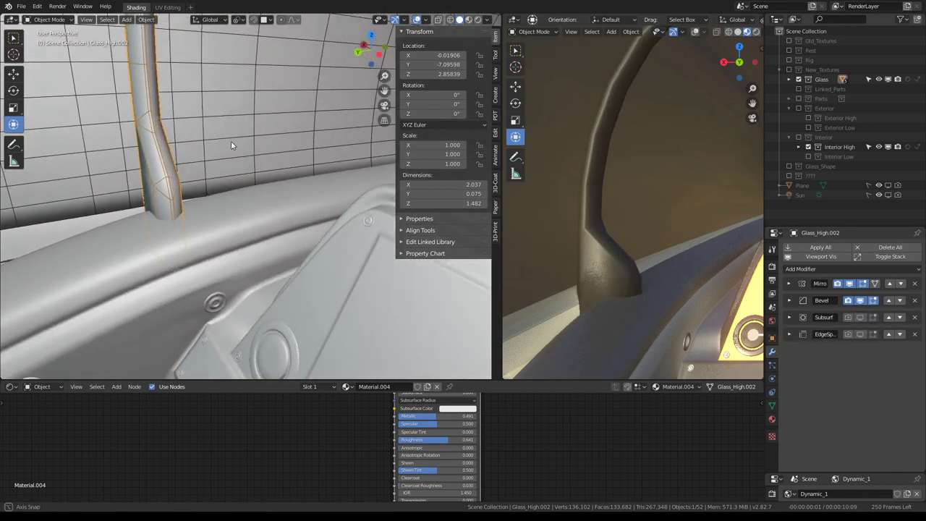
{"action": "left_click", "coordinate": [789, 300]}
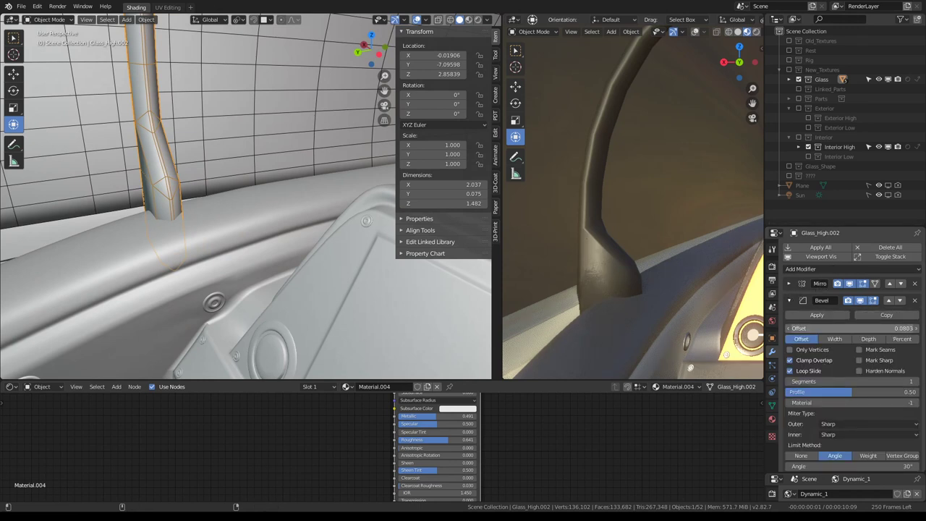
{"action": "left_click_drag", "start_coordinate": [853, 328], "coordinate": [832, 328]}
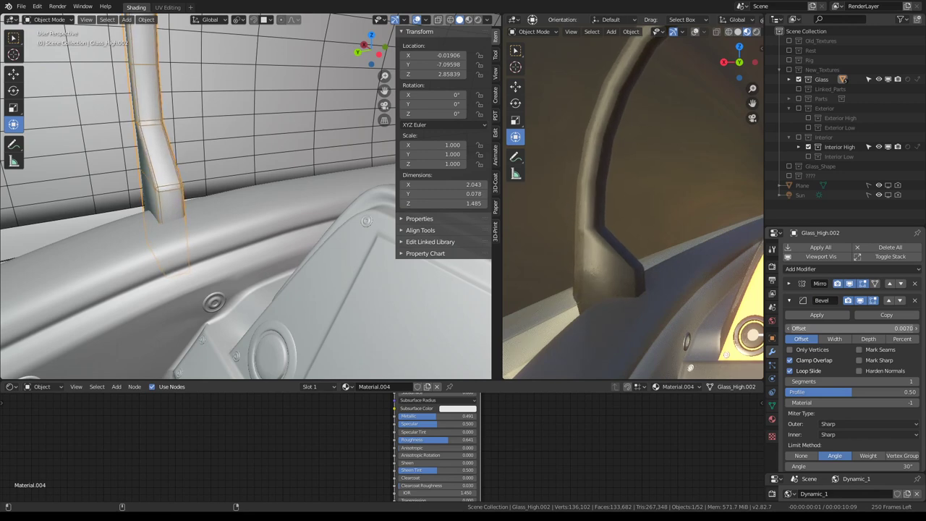
{"action": "left_click_drag", "start_coordinate": [853, 328], "coordinate": [855, 328]}
{"action": "left_click", "coordinate": [917, 382]}
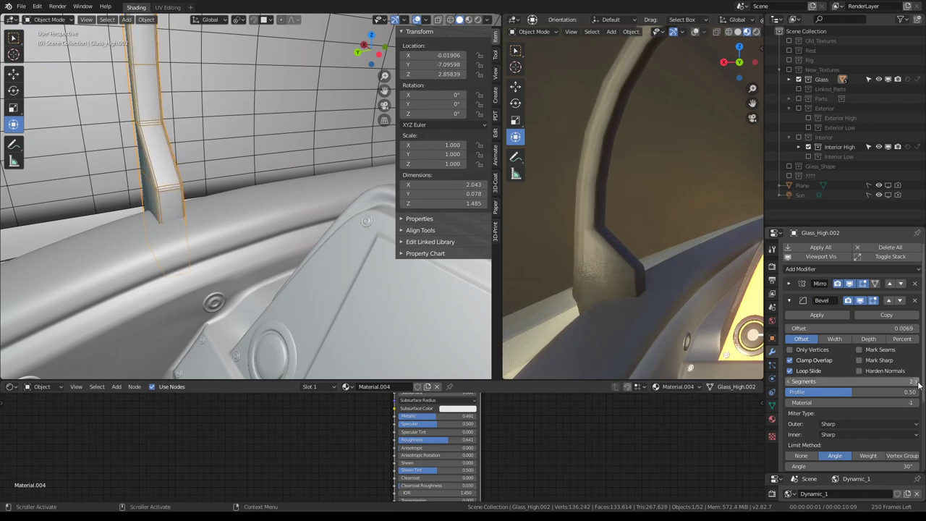
{"action": "middle_click_drag", "start_coordinate": [212, 187], "coordinate": [318, 206]}
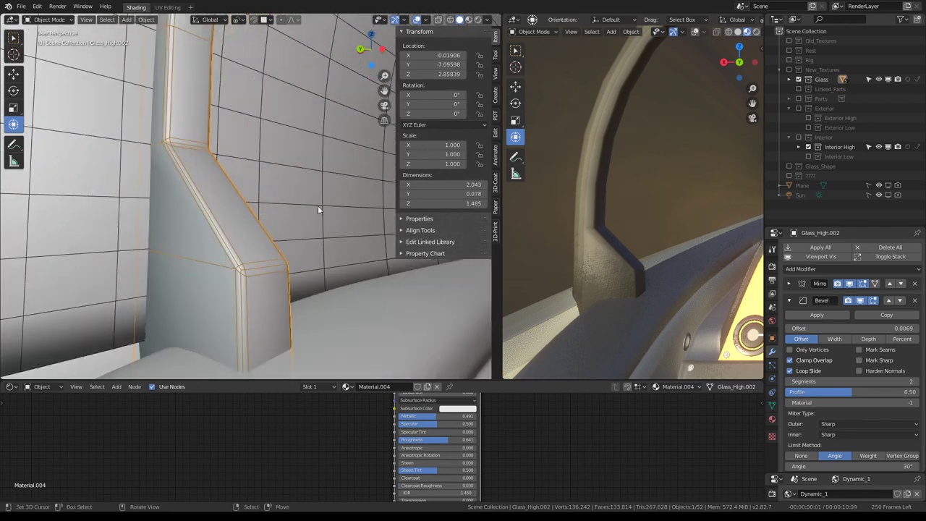
{"action": "left_click_drag", "start_coordinate": [877, 391], "coordinate": [915, 392]}
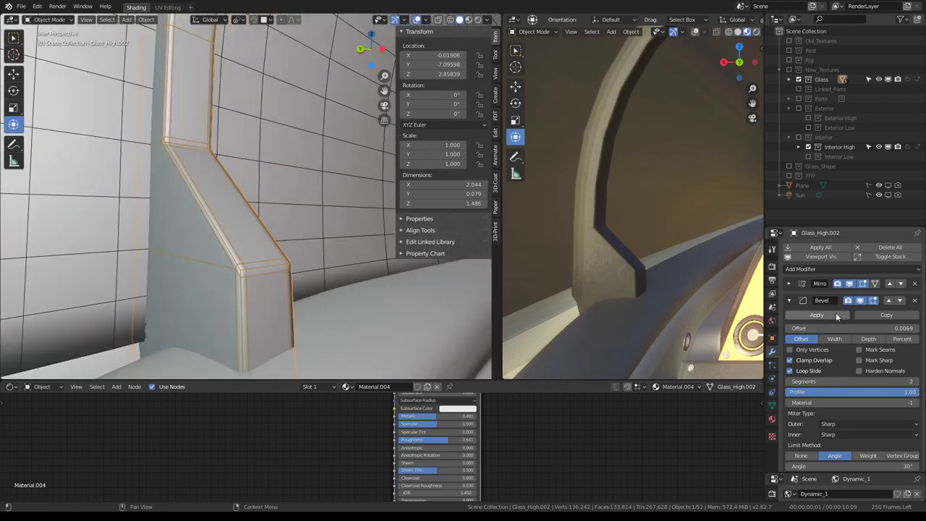
{"action": "mouse_move", "coordinate": [686, 215]}
{"action": "middle_mouse_down"}
{"action": "mouse_move", "coordinate": [676, 205]}
{"action": "mouse_move", "coordinate": [751, 214]}
{"action": "mouse_move", "coordinate": [719, 204]}
{"action": "mouse_move", "coordinate": [533, 201]}
{"action": "mouse_move", "coordinate": [668, 195]}
{"action": "mouse_move", "coordinate": [680, 209]}
{"action": "mouse_move", "coordinate": [670, 190]}
{"action": "middle_mouse_up"}
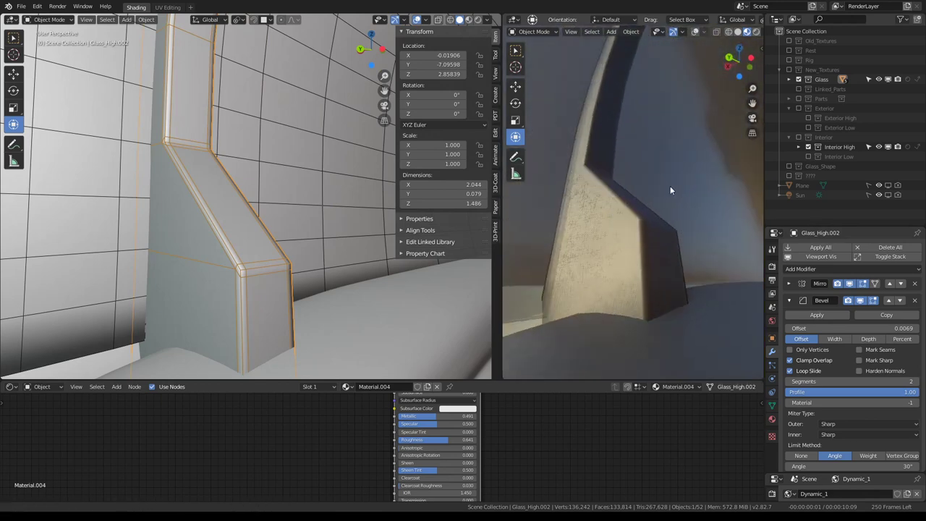
{"action": "left_click", "coordinate": [916, 382]}
{"action": "left_click", "coordinate": [916, 382]}
{"action": "mouse_move", "coordinate": [239, 144]}
{"action": "middle_mouse_down"}
{"action": "mouse_move", "coordinate": [224, 115]}
{"action": "mouse_move", "coordinate": [246, 106]}
{"action": "mouse_move", "coordinate": [460, 130]}
{"action": "mouse_move", "coordinate": [551, 129]}
{"action": "mouse_move", "coordinate": [653, 186]}
{"action": "mouse_move", "coordinate": [758, 204]}
{"action": "middle_mouse_up"}
{"action": "scroll", "coordinate": [551, 125], "scroll_direction": "down", "scroll_amount": 3}
- Collapse the Bevel panel and turn the Subsurf viewport display back on
{"action": "left_click", "coordinate": [789, 300]}
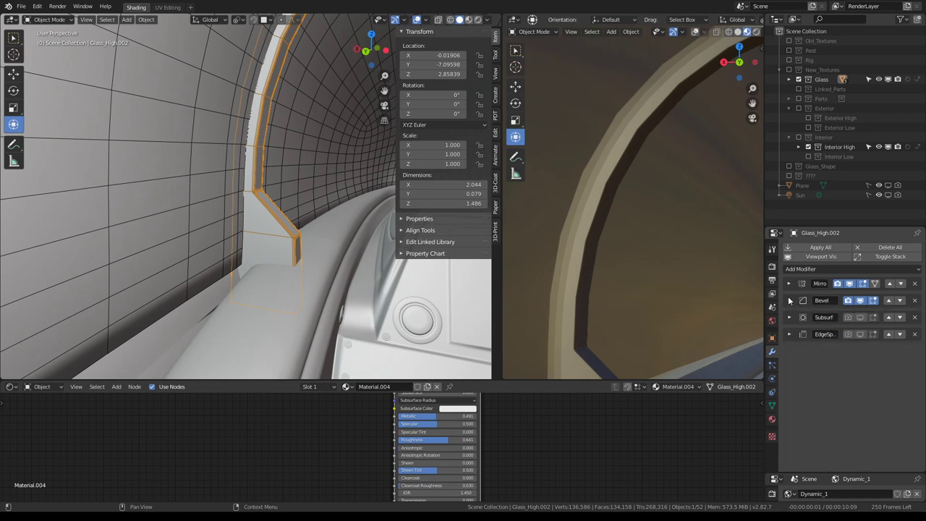
{"action": "left_click", "coordinate": [858, 318]}
{"action": "left_click", "coordinate": [858, 318]}
{"action": "left_click", "coordinate": [857, 318]}
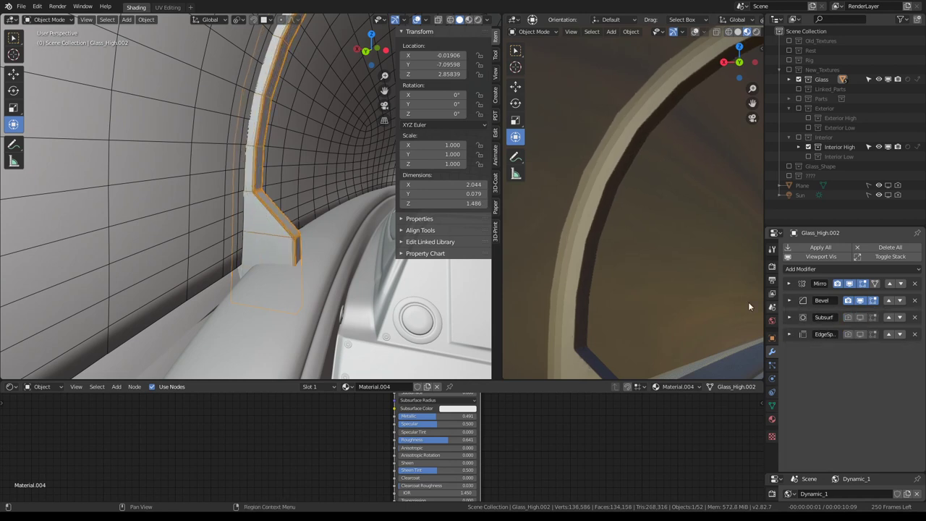
{"action": "left_click", "coordinate": [860, 319]}
- Enter Edit Mode on the frame's mesh
{"action": "mouse_move", "coordinate": [627, 238]}
{"action": "middle_mouse_down"}
{"action": "mouse_move", "coordinate": [539, 144]}
{"action": "mouse_move", "coordinate": [630, 168]}
{"action": "middle_mouse_up"}
{"action": "middle_click_drag", "start_coordinate": [246, 170], "coordinate": [275, 167]}
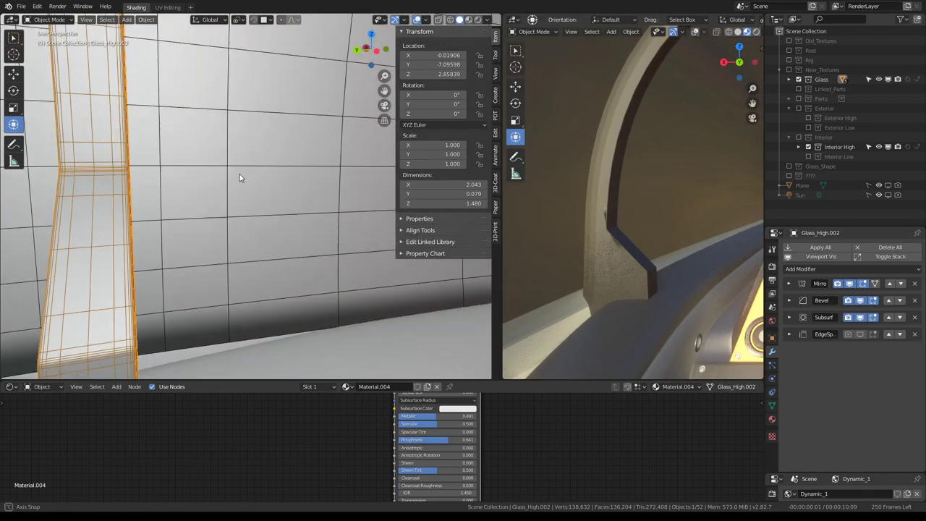
{"action": "mouse_move", "coordinate": [302, 174]}
{"action": "middle_mouse_down"}
{"action": "mouse_move", "coordinate": [159, 167]}
{"action": "mouse_move", "coordinate": [297, 161]}
{"action": "middle_mouse_up"}
{"action": "key", "text": "Tab"}
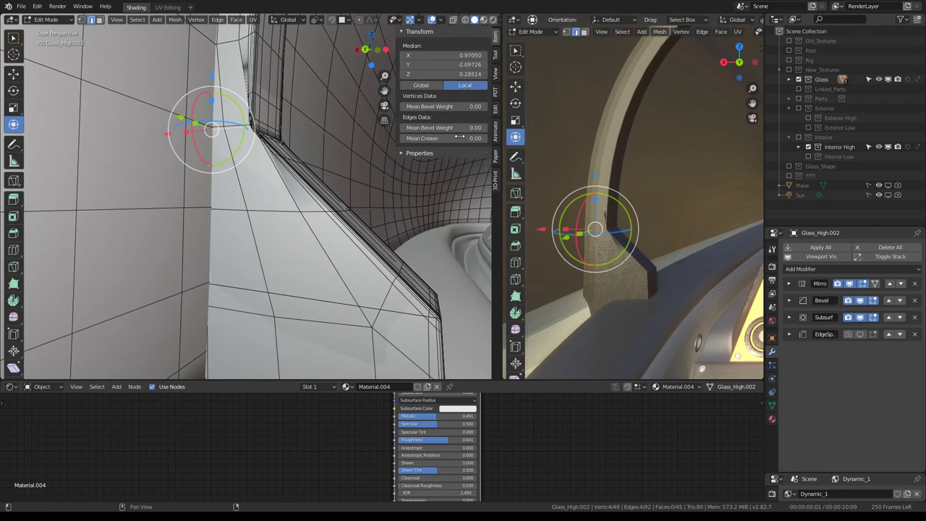
- Set Mean Crease to 1.00 on the selected edges and hide the bevel while editing
{"action": "left_click_drag", "start_coordinate": [463, 137], "coordinate": [486, 137]}
{"action": "middle_click_drag", "start_coordinate": [342, 145], "coordinate": [318, 174]}
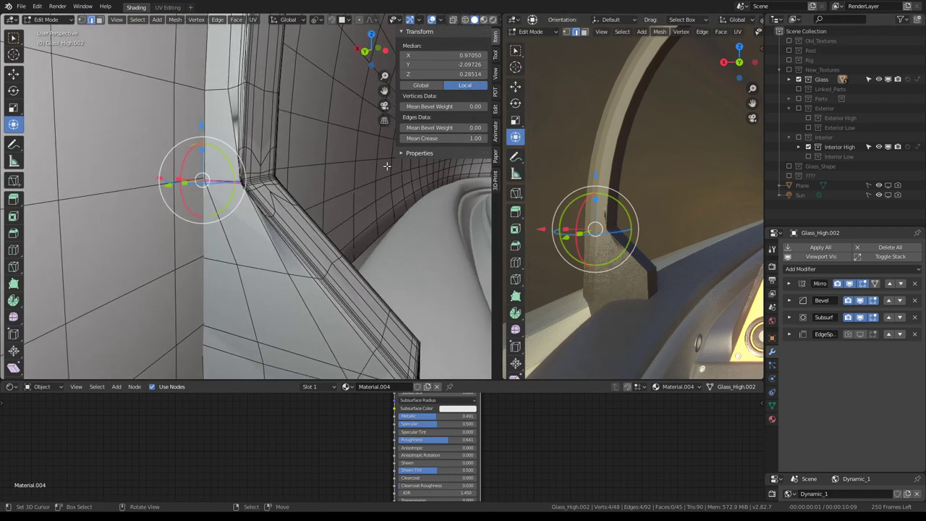
{"action": "left_click", "coordinate": [860, 300]}
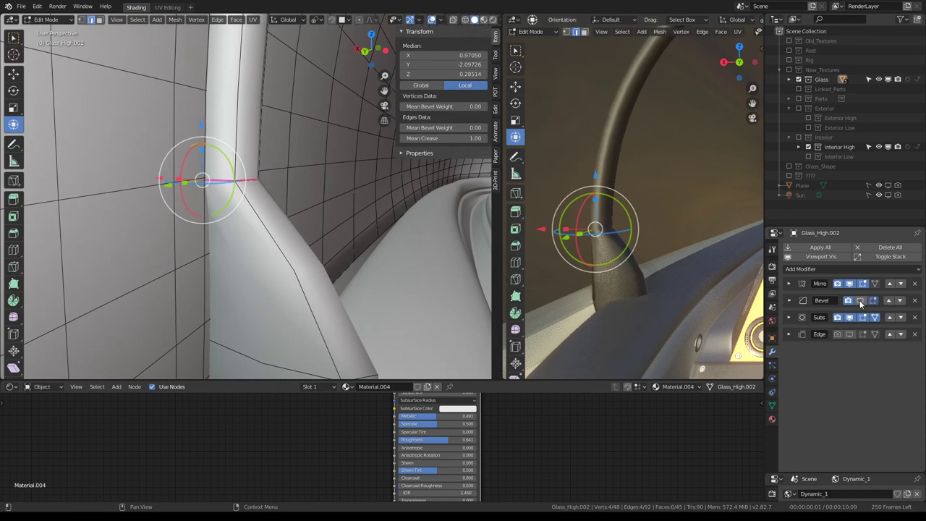
- Select an edge loop around the pillar and toggle the bevel and subdivision displays
{"action": "left_click", "coordinate": [253, 177]}
{"action": "mouse_move", "coordinate": [262, 175]}
{"action": "middle_mouse_down"}
{"action": "mouse_move", "coordinate": [316, 186]}
{"action": "mouse_move", "coordinate": [254, 138]}
{"action": "middle_mouse_up"}
{"action": "left_click", "coordinate": [249, 134], "text": "alt"}
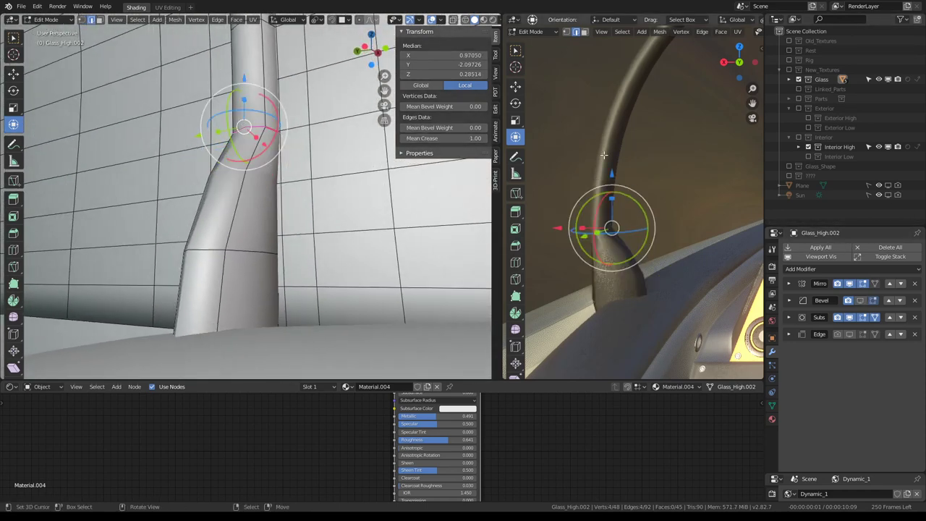
{"action": "left_click", "coordinate": [859, 300]}
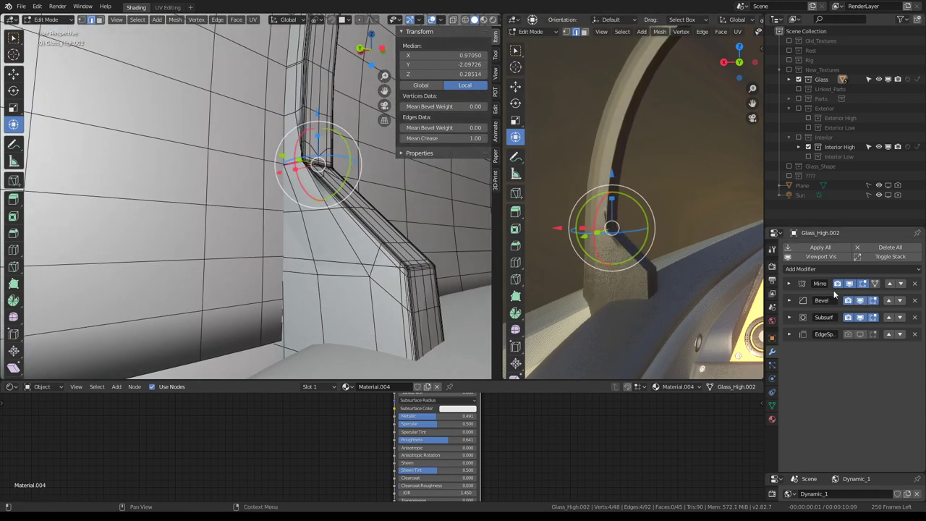
{"action": "left_click", "coordinate": [790, 317]}
{"action": "left_click", "coordinate": [790, 316]}
{"action": "left_click", "coordinate": [860, 317]}
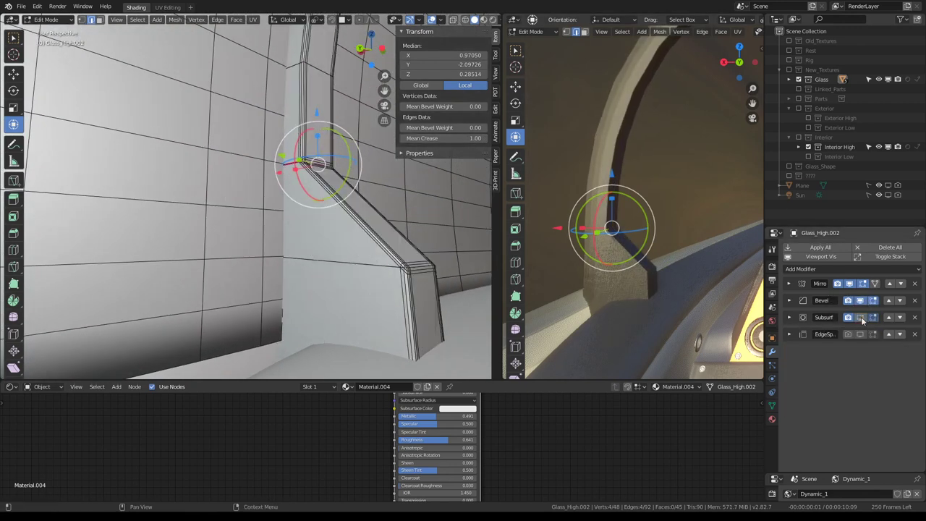
{"action": "left_click", "coordinate": [860, 317]}
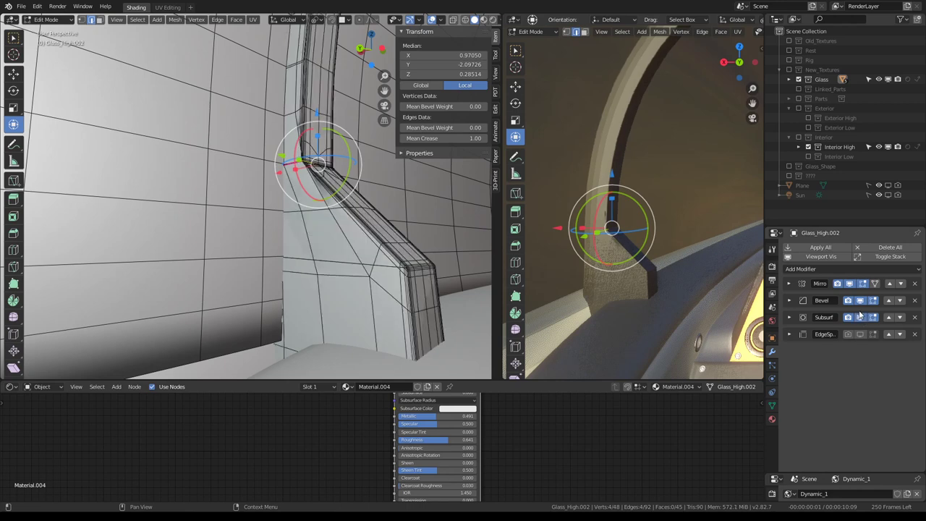
- Select the edge loop at the foot's bend and start sliding it along the pillar
{"action": "key", "text": "Tab"}
{"action": "key", "text": "Tab"}
{"action": "left_click", "coordinate": [319, 187], "text": "ctrl+alt"}
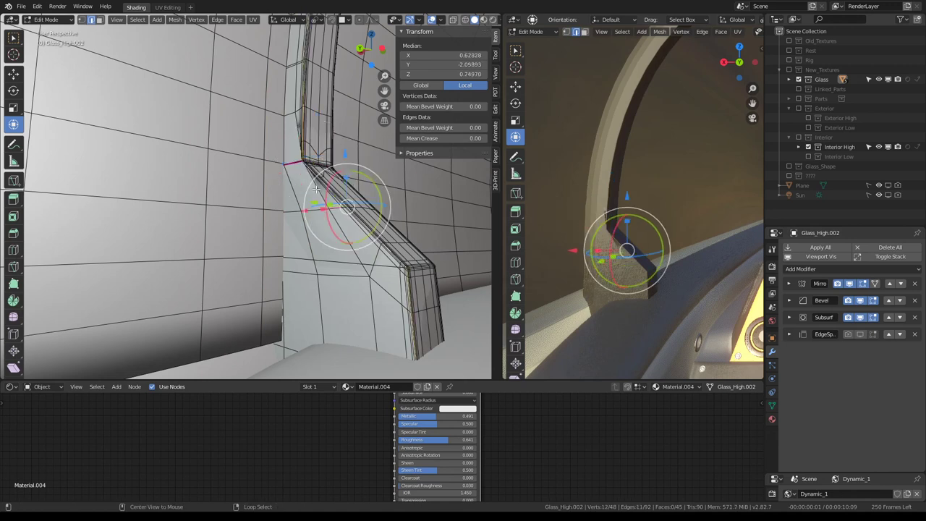
{"action": "left_click", "coordinate": [314, 145], "text": "alt"}
{"action": "key", "text": "g"}
{"action": "key", "text": "g"}
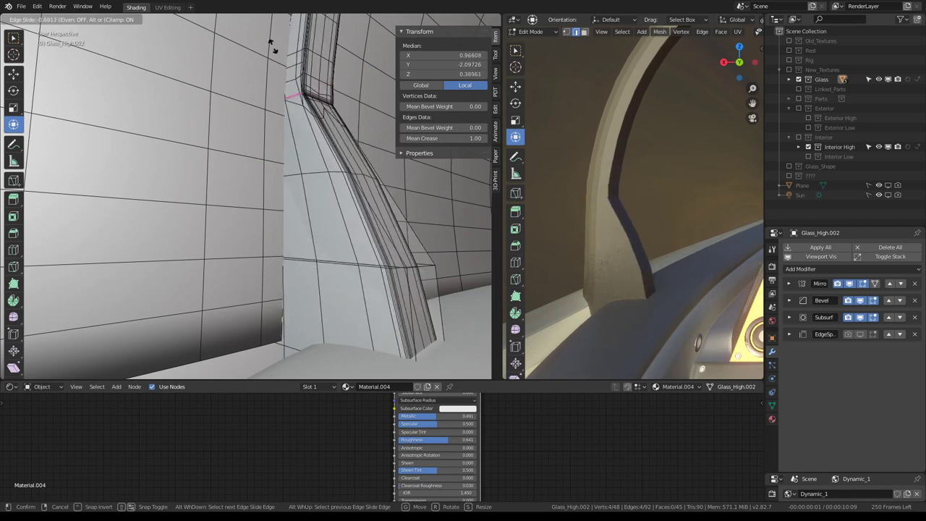
- Confirm the edge slide and widen the arch's bevel, ending back at 4 segments
{"action": "left_click", "coordinate": [275, 155]}
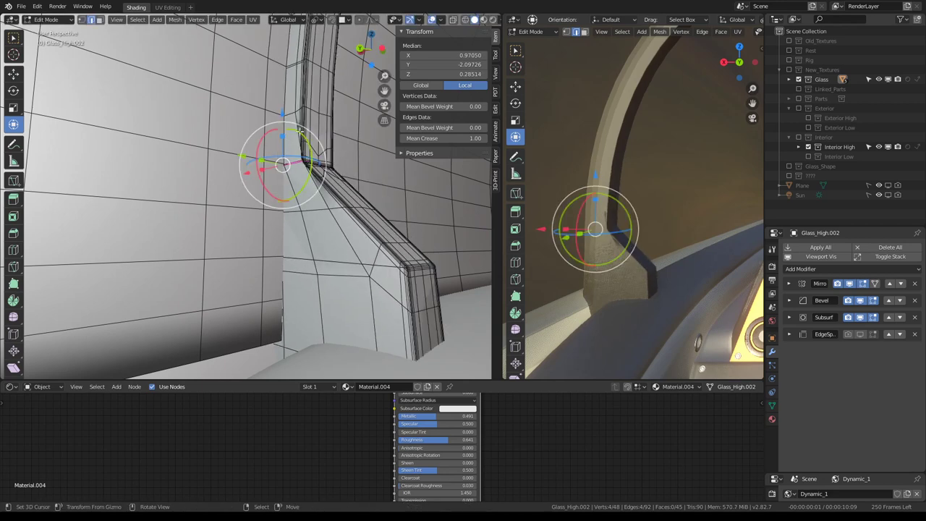
{"action": "mouse_move", "coordinate": [275, 159]}
{"action": "middle_mouse_down"}
{"action": "mouse_move", "coordinate": [266, 149]}
{"action": "mouse_move", "coordinate": [286, 152]}
{"action": "middle_mouse_up"}
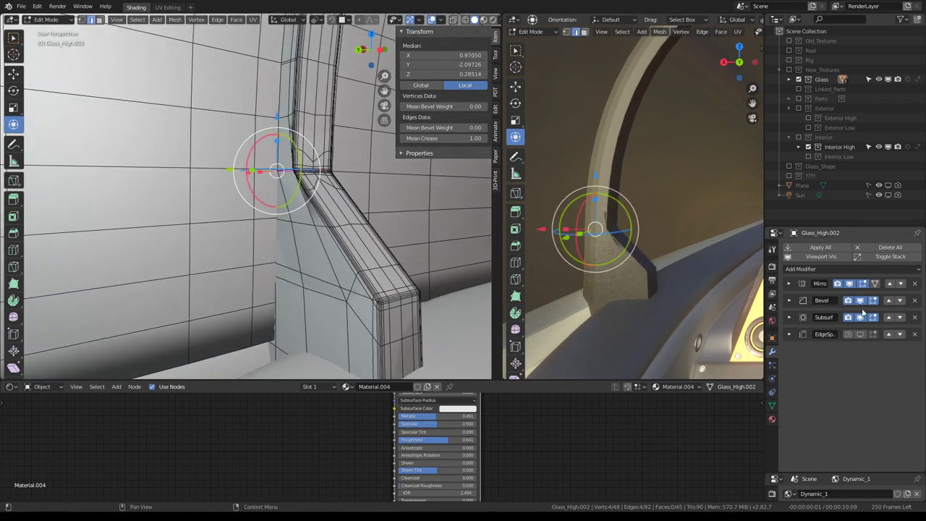
{"action": "left_click", "coordinate": [790, 300]}
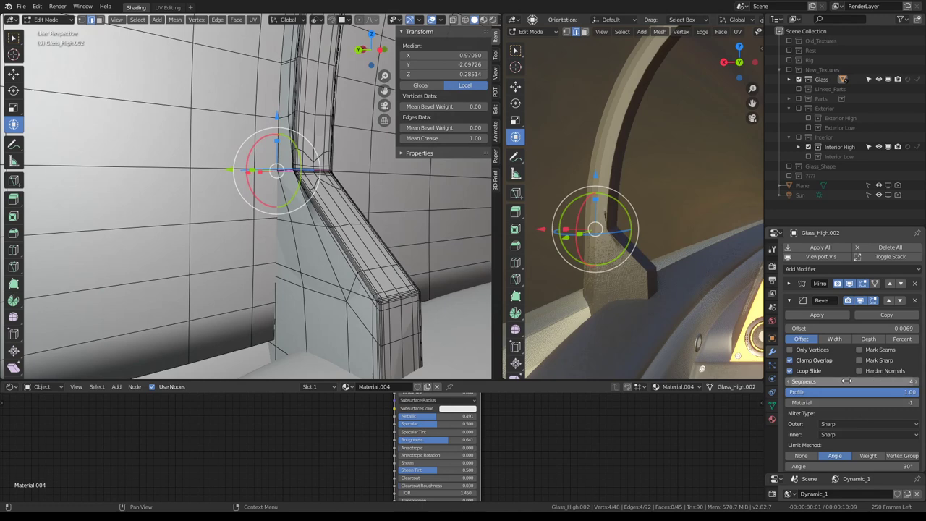
{"action": "left_click", "coordinate": [789, 382]}
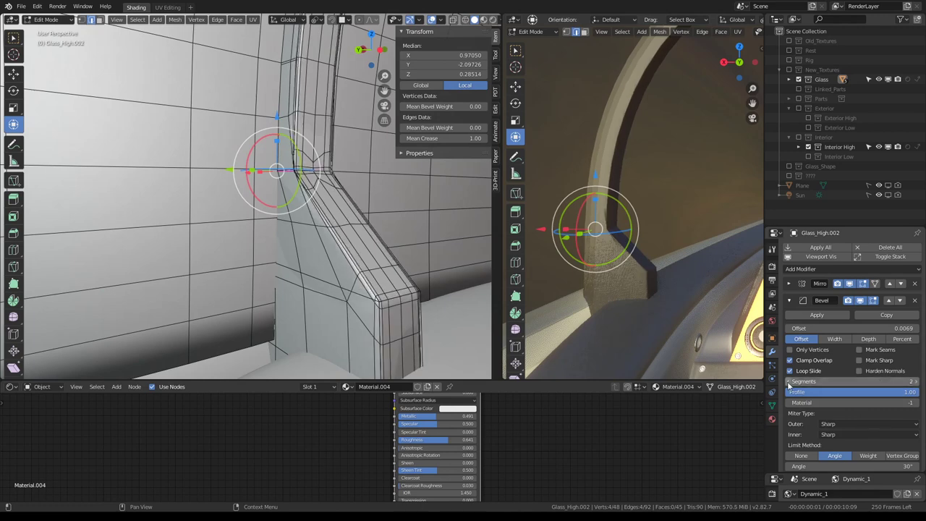
{"action": "left_click", "coordinate": [789, 382]}
{"action": "left_click_drag", "start_coordinate": [789, 382], "coordinate": [920, 393]}
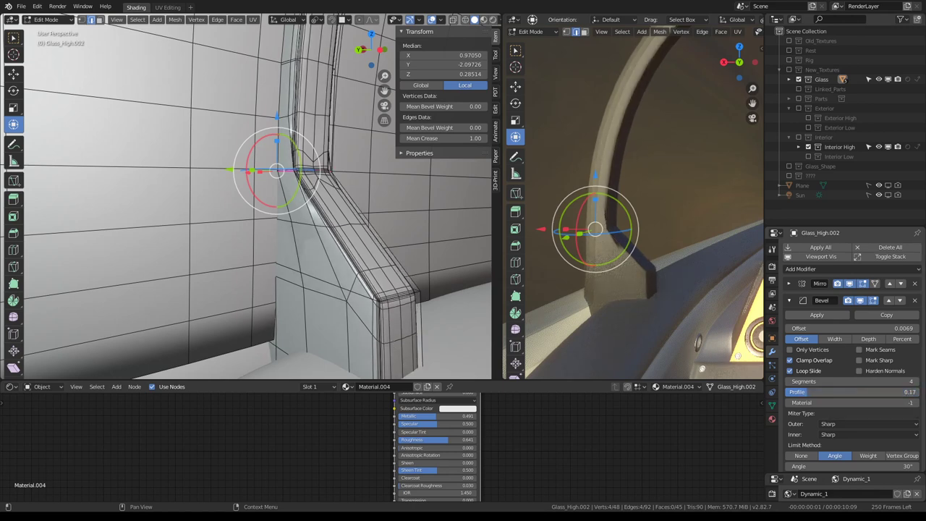
{"action": "mouse_move", "coordinate": [905, 324]}
{"action": "left_mouse_down"}
{"action": "mouse_move", "coordinate": [917, 328]}
{"action": "mouse_move", "coordinate": [898, 328]}
{"action": "left_mouse_up"}
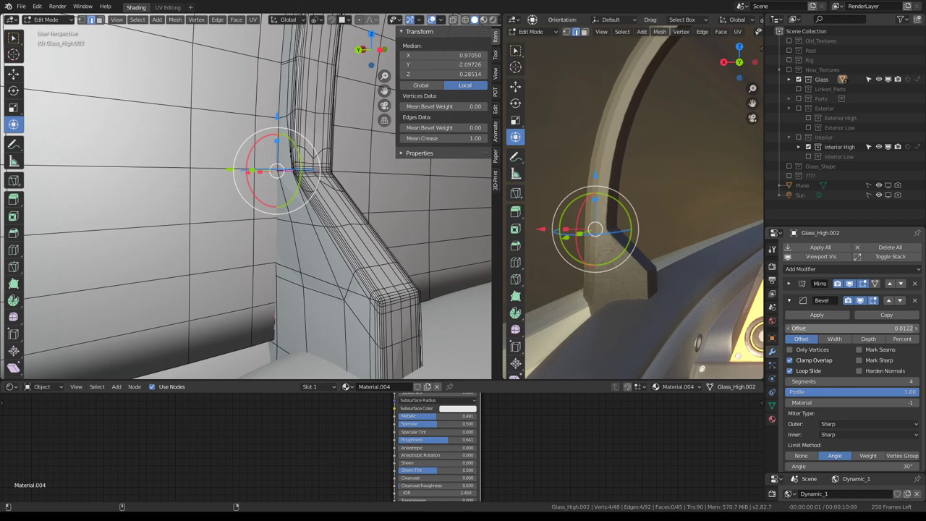
- Review the Subsurf settings and try the bevel's angle and weight limit methods
{"action": "left_click", "coordinate": [789, 300]}
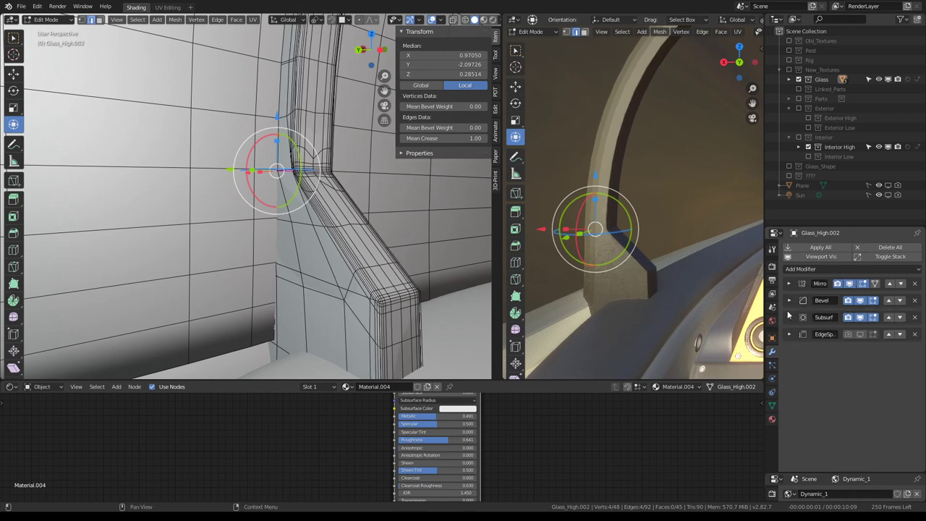
{"action": "left_click", "coordinate": [789, 317]}
{"action": "left_click", "coordinate": [789, 317]}
{"action": "left_click", "coordinate": [789, 300]}
{"action": "scroll", "coordinate": [866, 438], "scroll_direction": "down", "scroll_amount": 3}
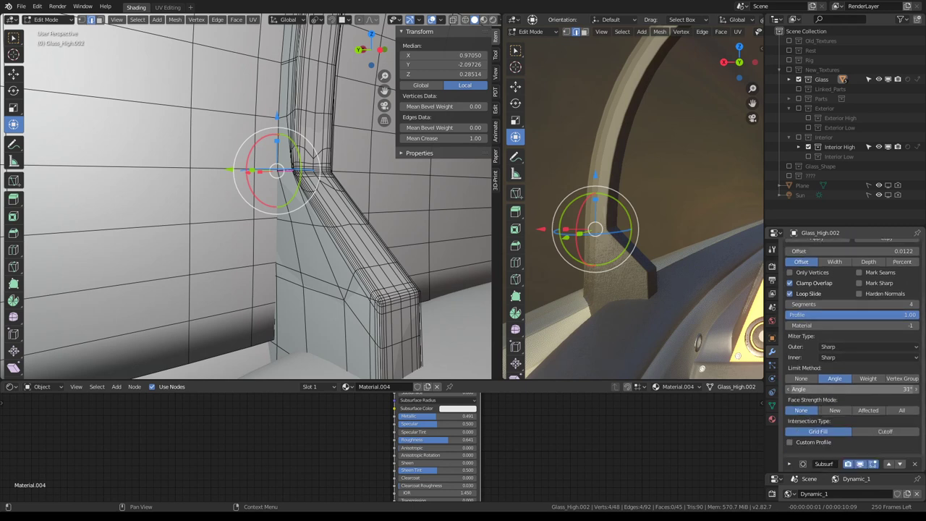
{"action": "left_click_drag", "start_coordinate": [854, 388], "coordinate": [883, 388]}
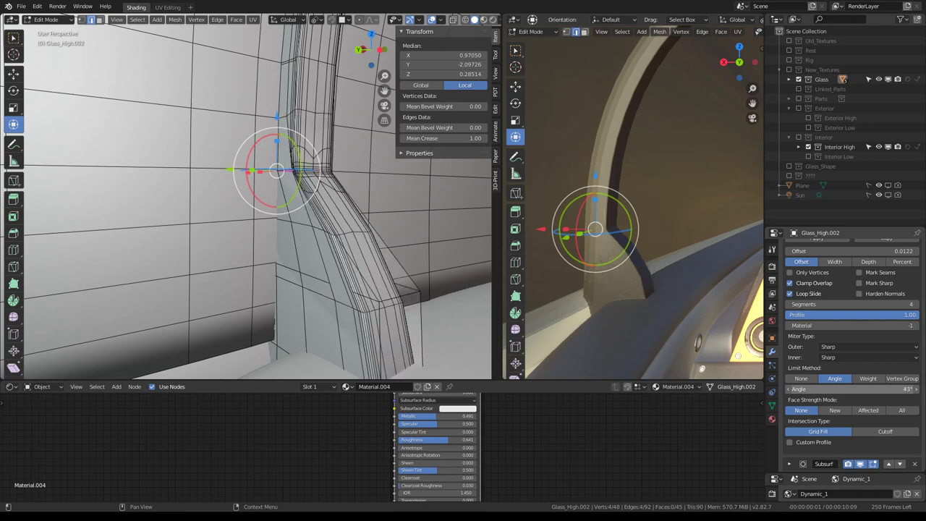
{"action": "left_click", "coordinate": [861, 381]}
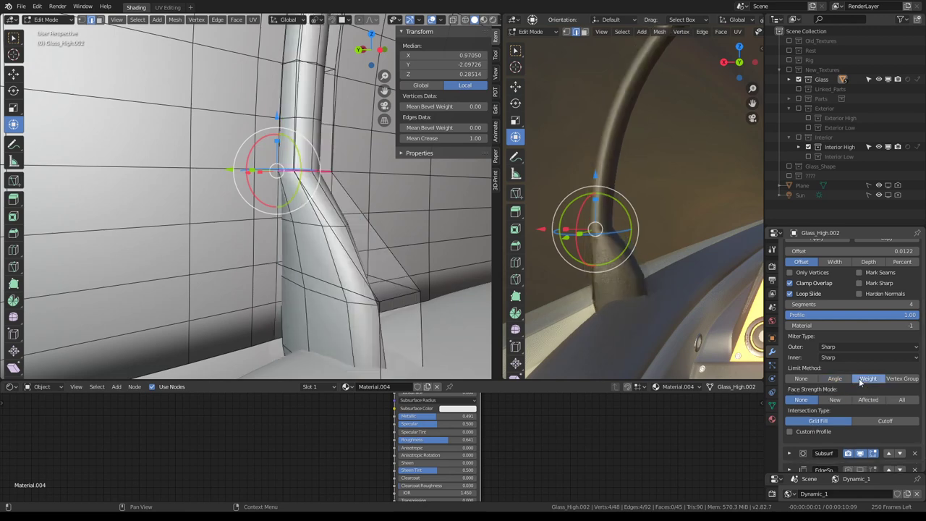
{"action": "scroll", "coordinate": [838, 463], "scroll_direction": "down", "scroll_amount": 1}
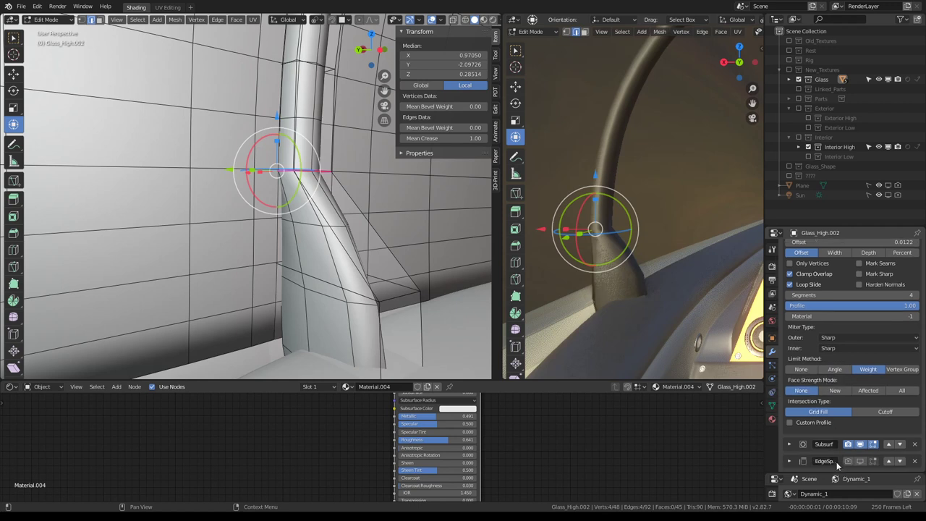
{"action": "scroll", "coordinate": [853, 310], "scroll_direction": "up", "scroll_amount": 2}
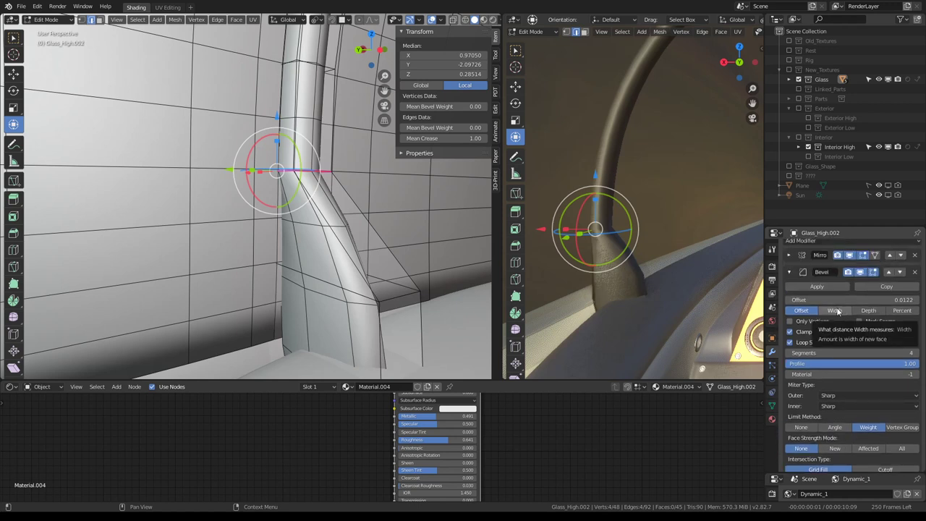
- Measure the bevel by Width and limit it by Angle at 30°
{"action": "left_click", "coordinate": [835, 311]}
{"action": "left_click", "coordinate": [835, 428]}
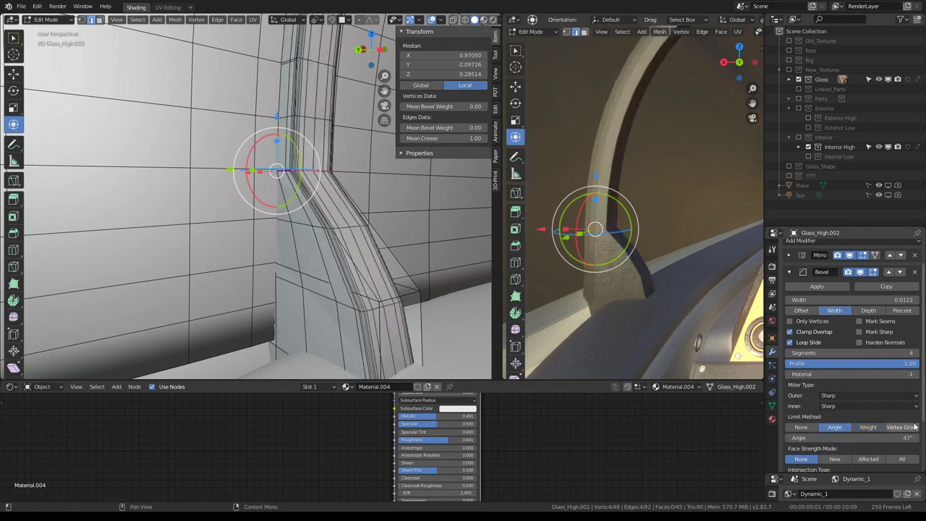
{"action": "scroll", "coordinate": [868, 398], "scroll_direction": "down", "scroll_amount": 2}
{"action": "left_click", "coordinate": [897, 369]}
{"action": "type", "text": "30"}
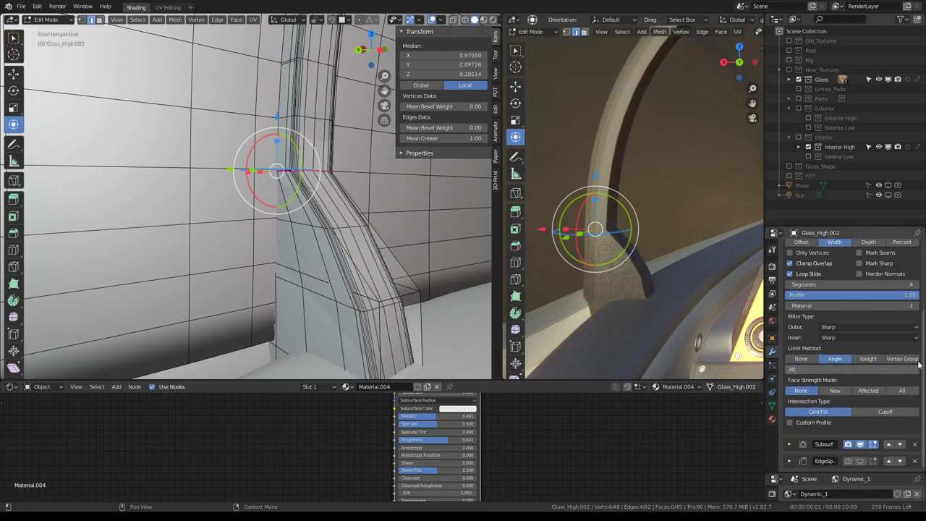
{"action": "key", "text": "Return"}
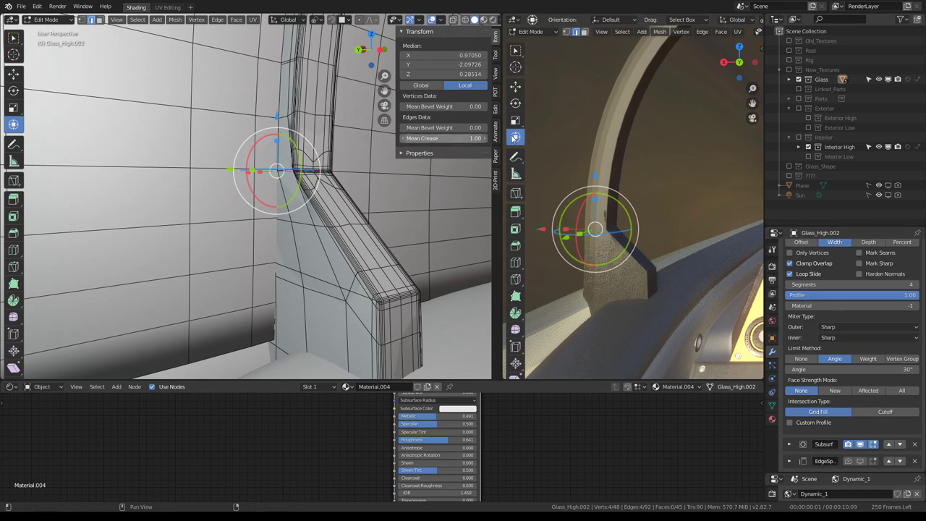
{"action": "scroll", "coordinate": [836, 277], "scroll_direction": "up", "scroll_amount": 3}
- Try Apply All, then hide the modifiers in the viewport and return to Object Mode
{"action": "left_click", "coordinate": [829, 249]}
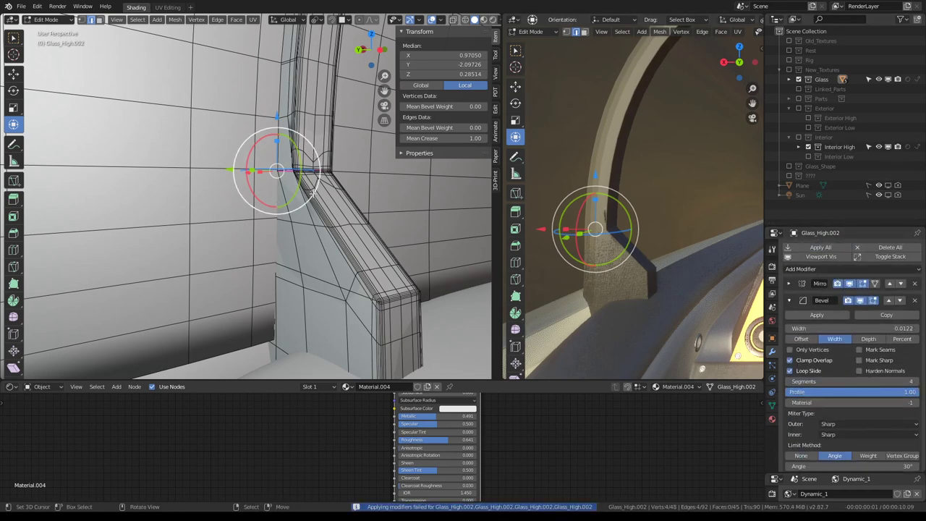
{"action": "left_click", "coordinate": [837, 259]}
{"action": "left_click", "coordinate": [307, 171], "text": "alt"}
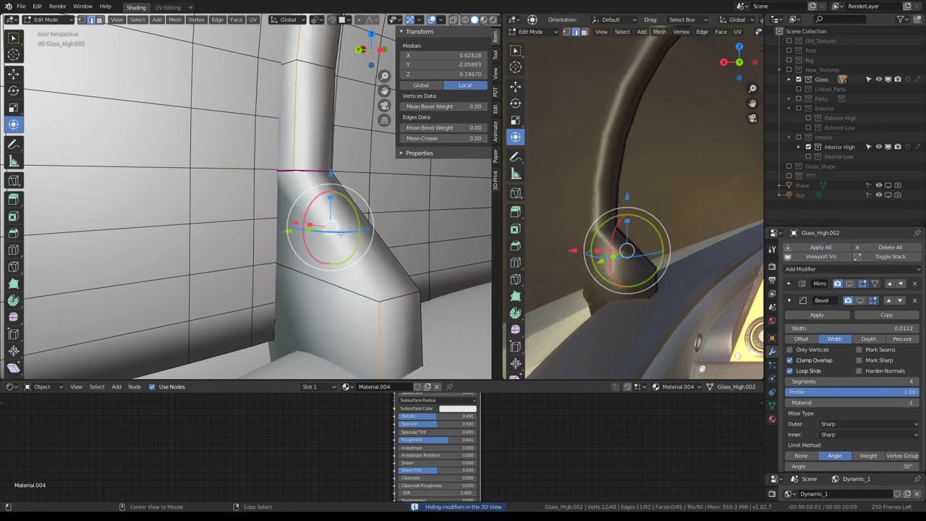
{"action": "middle_click_drag", "start_coordinate": [340, 232], "coordinate": [338, 223]}
{"action": "key", "text": "Tab"}
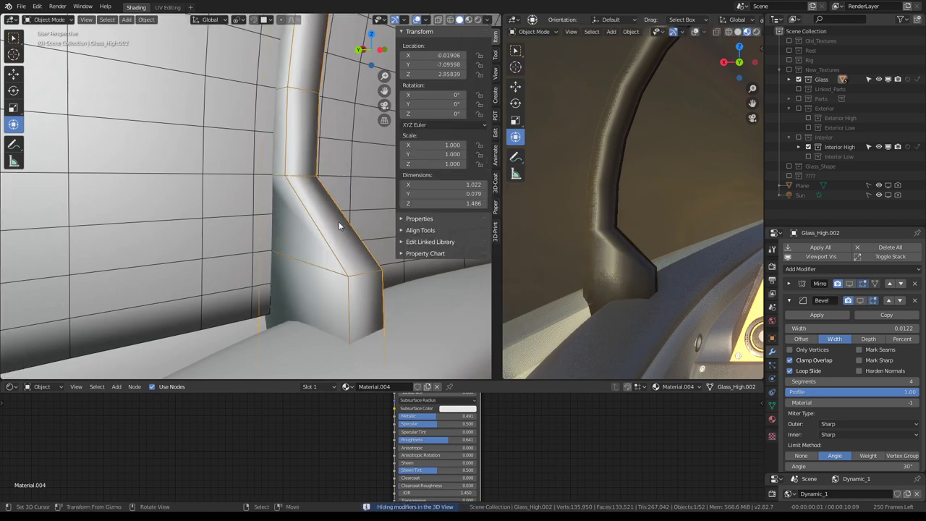
- Isolate the arch in Local View and give its selected edges a bevel weight of 1.00
{"action": "key", "text": "KP_Divide"}
{"action": "key", "text": "Tab"}
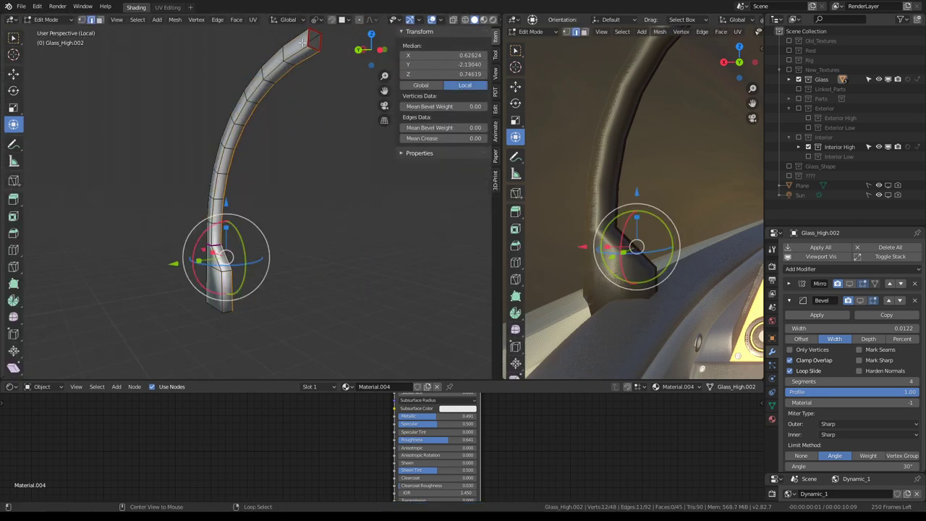
{"action": "left_click", "coordinate": [302, 43]}
{"action": "mouse_move", "coordinate": [302, 45]}
{"action": "middle_mouse_down"}
{"action": "mouse_move", "coordinate": [316, 119]}
{"action": "mouse_move", "coordinate": [307, 118]}
{"action": "middle_mouse_up"}
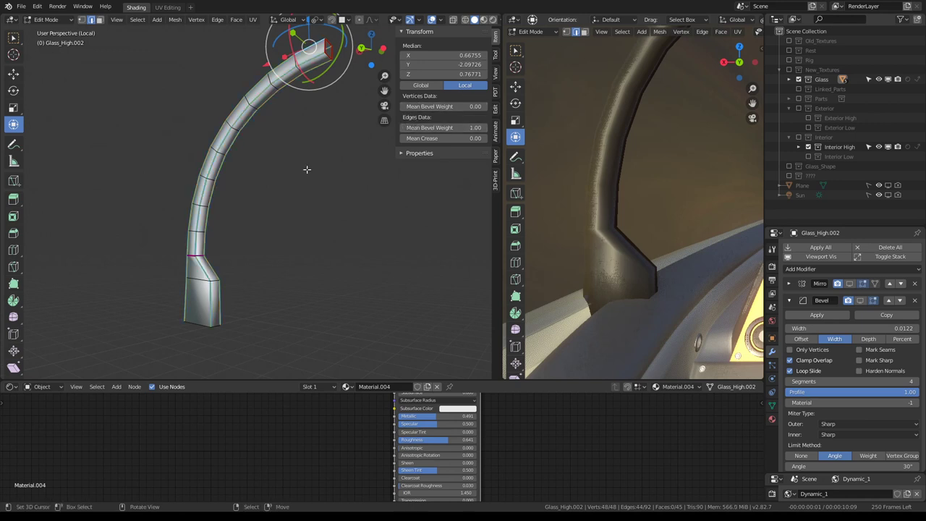
{"action": "middle_click_drag", "start_coordinate": [217, 206], "coordinate": [225, 169]}
{"action": "left_click_drag", "start_coordinate": [434, 128], "coordinate": [483, 128]}
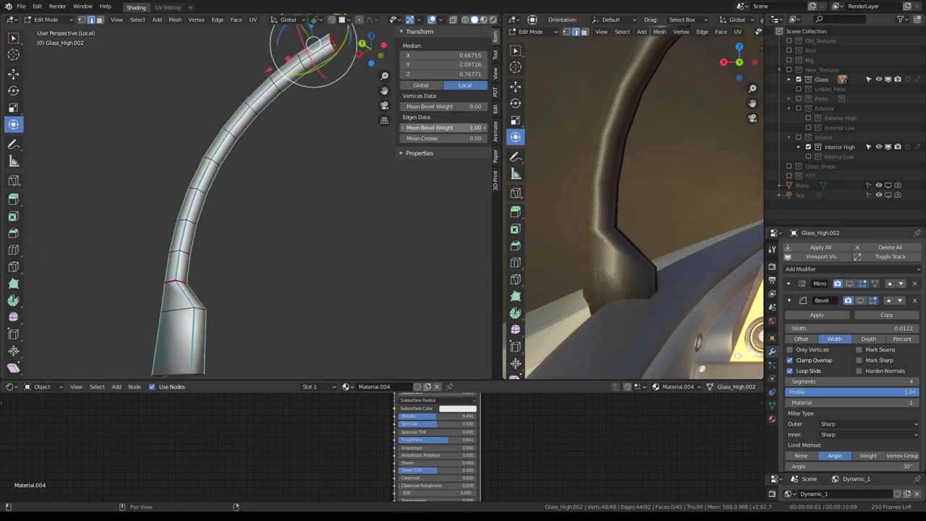
{"action": "middle_click_drag", "start_coordinate": [362, 123], "coordinate": [327, 131]}
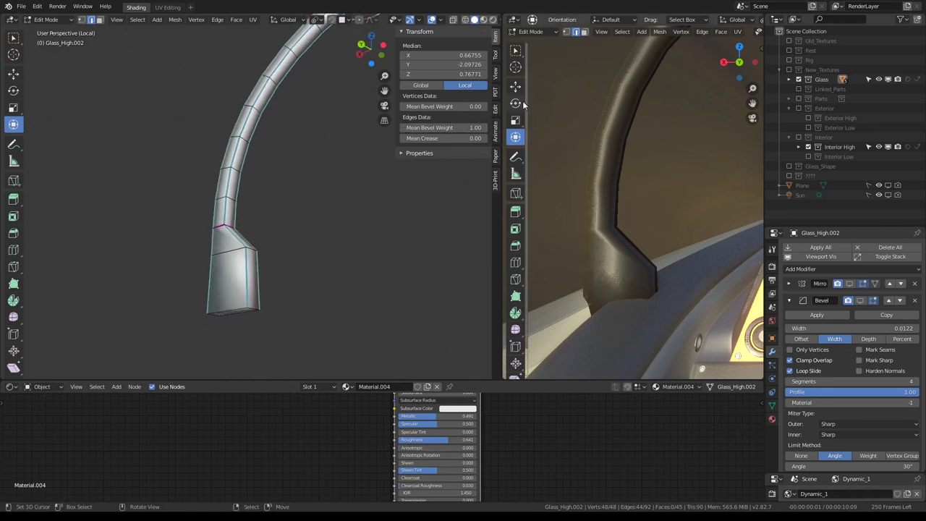
{"action": "left_click_drag", "start_coordinate": [481, 128], "coordinate": [434, 127]}
- Back in Object Mode, show the Bevel modifier in the viewport and view through the camera
{"action": "key", "text": "Tab"}
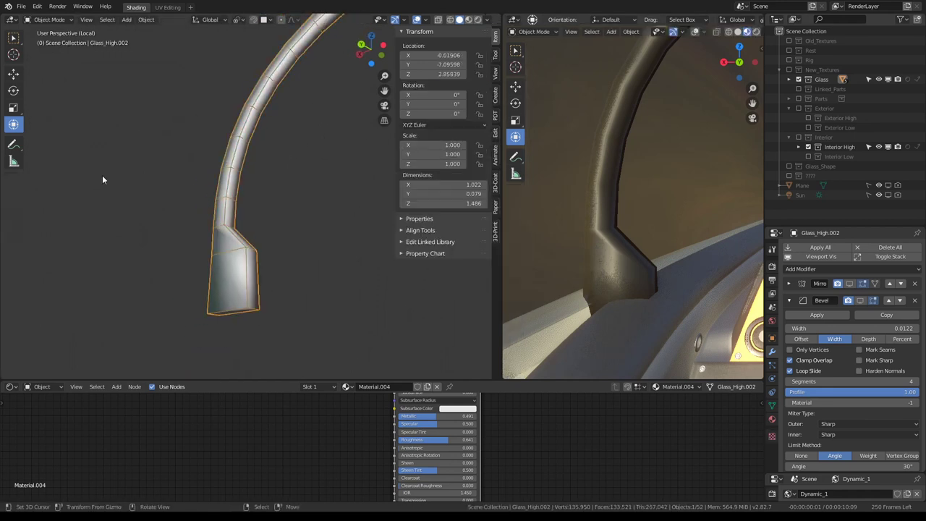
{"action": "left_click", "coordinate": [860, 300]}
{"action": "middle_click_drag", "start_coordinate": [701, 268], "coordinate": [598, 248]}
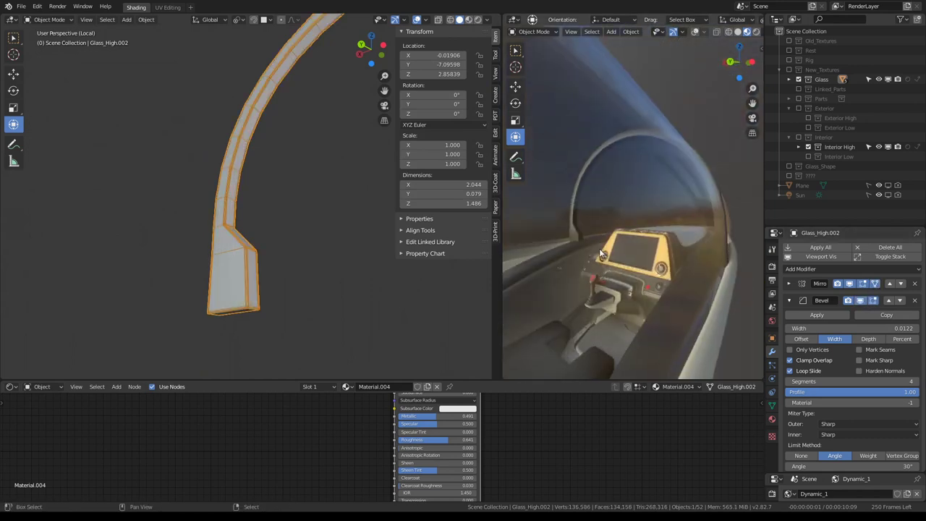
{"action": "scroll", "coordinate": [248, 237], "scroll_direction": "up", "scroll_amount": 2}
{"action": "key", "text": "KP_0"}
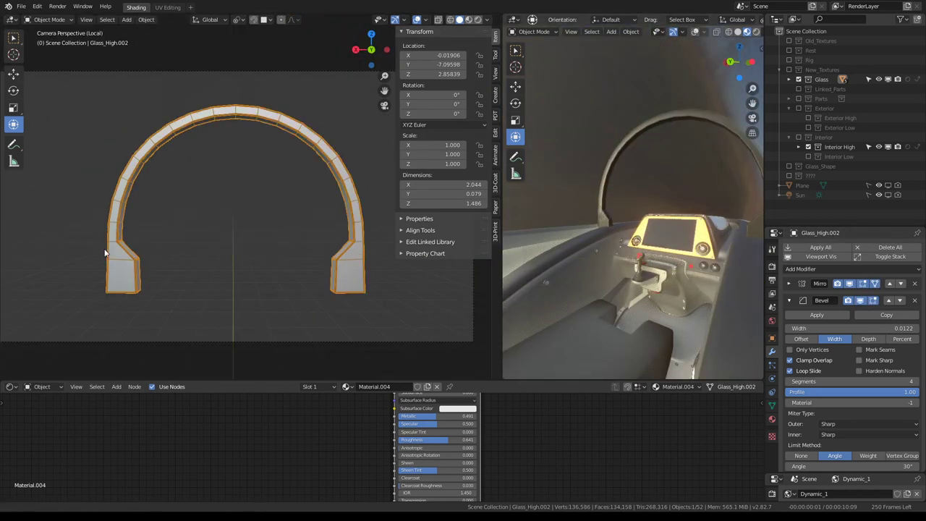
{"action": "scroll", "coordinate": [251, 201], "scroll_direction": "up", "scroll_amount": 3}
{"action": "mouse_move", "coordinate": [251, 201]}
{"action": "middle_mouse_down"}
{"action": "mouse_move", "coordinate": [221, 191]}
{"action": "mouse_move", "coordinate": [347, 178]}
{"action": "mouse_move", "coordinate": [258, 173]}
{"action": "mouse_move", "coordinate": [244, 209]}
{"action": "mouse_move", "coordinate": [155, 258]}
{"action": "middle_mouse_up"}
- Re-enter Edit Mode and zoom in close around the arch bend
{"action": "key", "text": "Tab"}
{"action": "scroll", "coordinate": [155, 258], "scroll_direction": "up", "scroll_amount": 2}
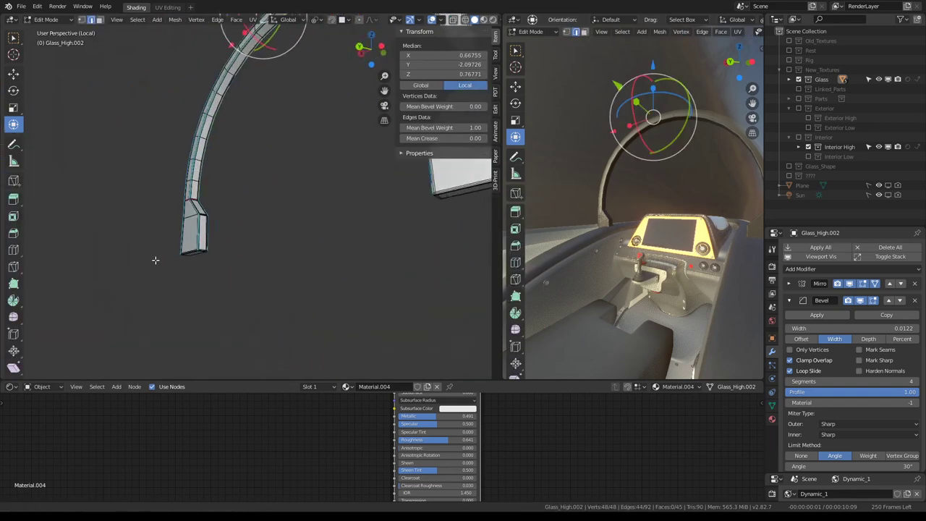
{"action": "scroll", "coordinate": [295, 231], "scroll_direction": "up", "scroll_amount": 3}
{"action": "mouse_move", "coordinate": [295, 230]}
{"action": "middle_mouse_down"}
{"action": "mouse_move", "coordinate": [306, 208]}
{"action": "mouse_move", "coordinate": [275, 214]}
{"action": "middle_mouse_up"}
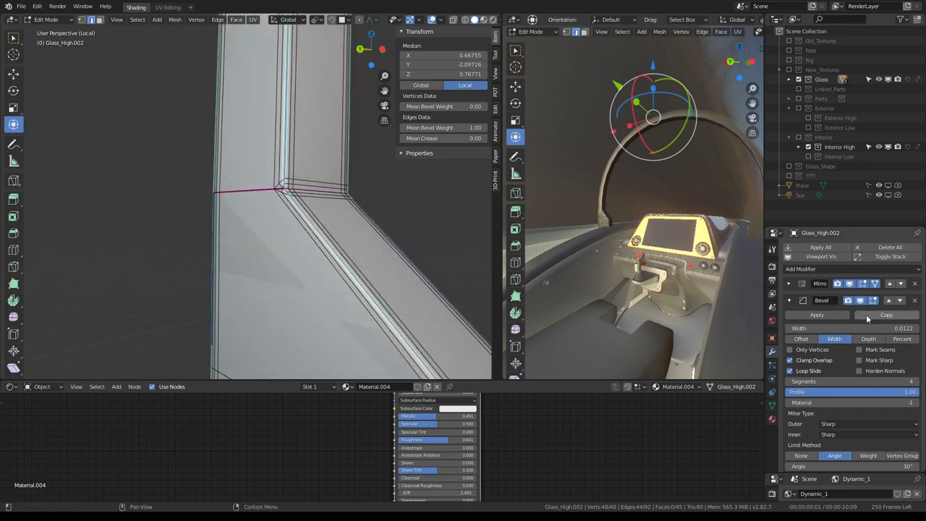
{"action": "scroll", "coordinate": [825, 394], "scroll_direction": "down", "scroll_amount": 3}
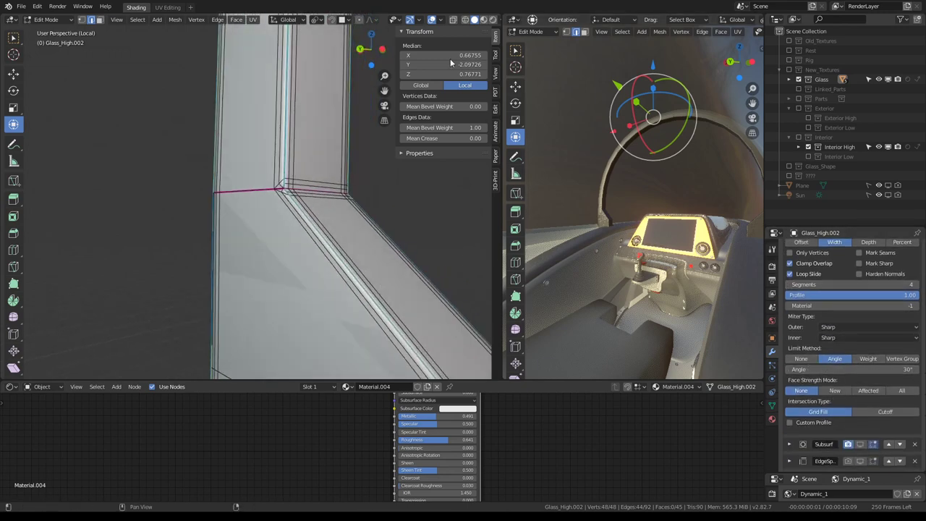
- Switch to Object Mode and compare weight-limited and angle-limited bevels on the frame
{"action": "left_click", "coordinate": [536, 33]}
{"action": "left_click", "coordinate": [534, 42]}
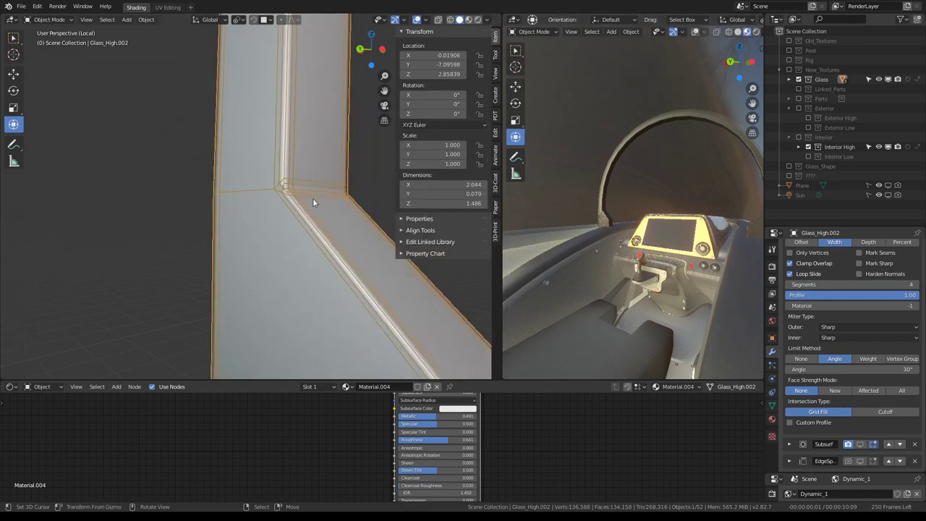
{"action": "left_click", "coordinate": [869, 359]}
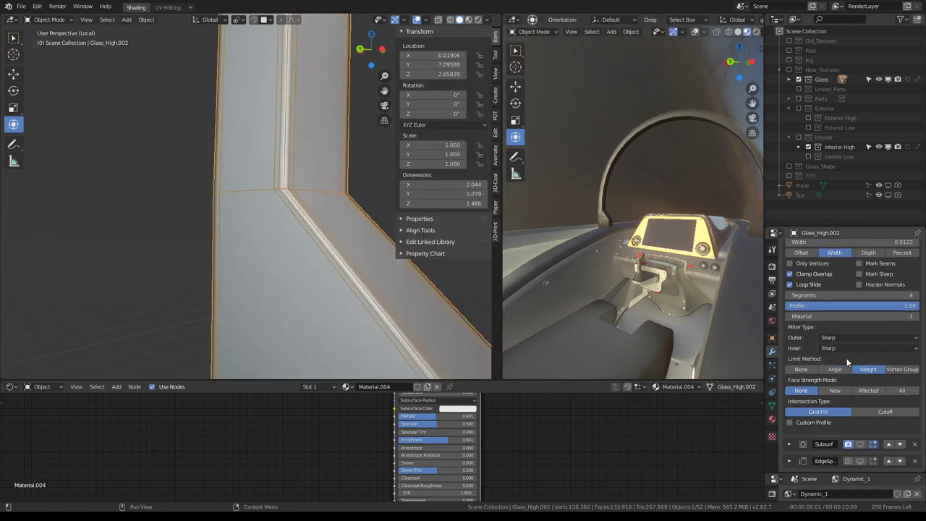
{"action": "left_click", "coordinate": [836, 369]}
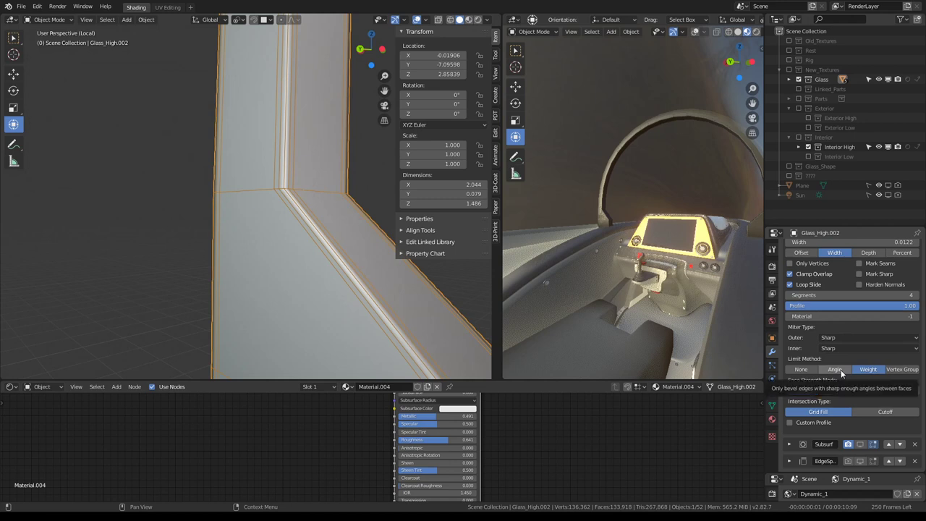
{"action": "left_click", "coordinate": [872, 369]}
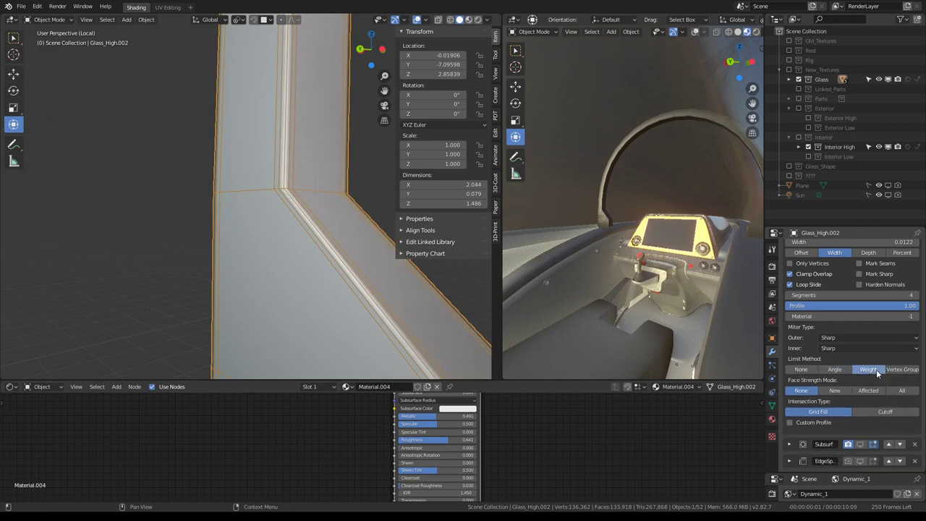
{"action": "left_click", "coordinate": [836, 371]}
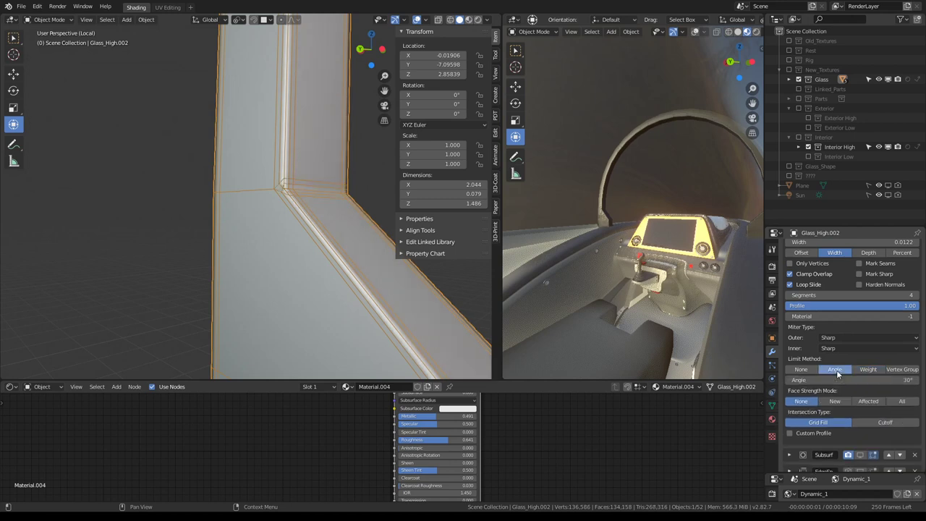
{"action": "key", "text": "ctrl+KP_1"}
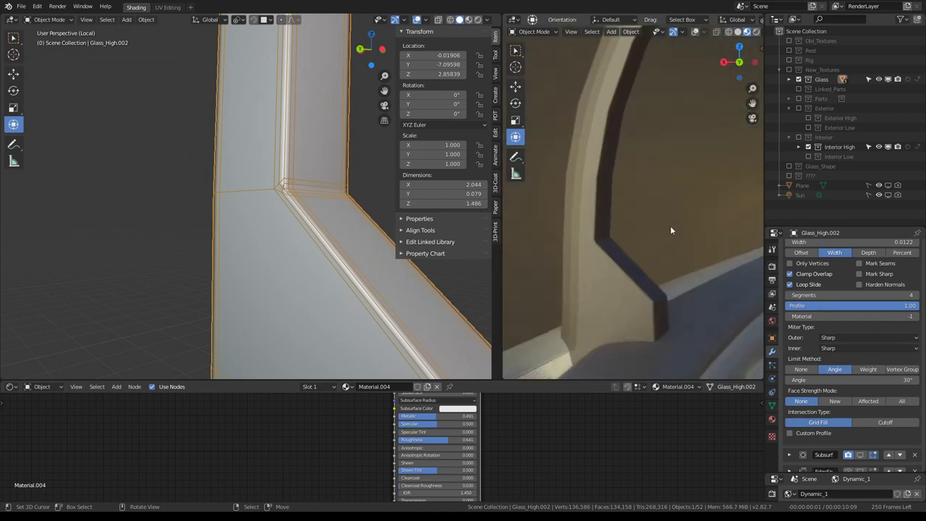
{"action": "scroll", "coordinate": [789, 289], "scroll_direction": "up", "scroll_amount": 5}
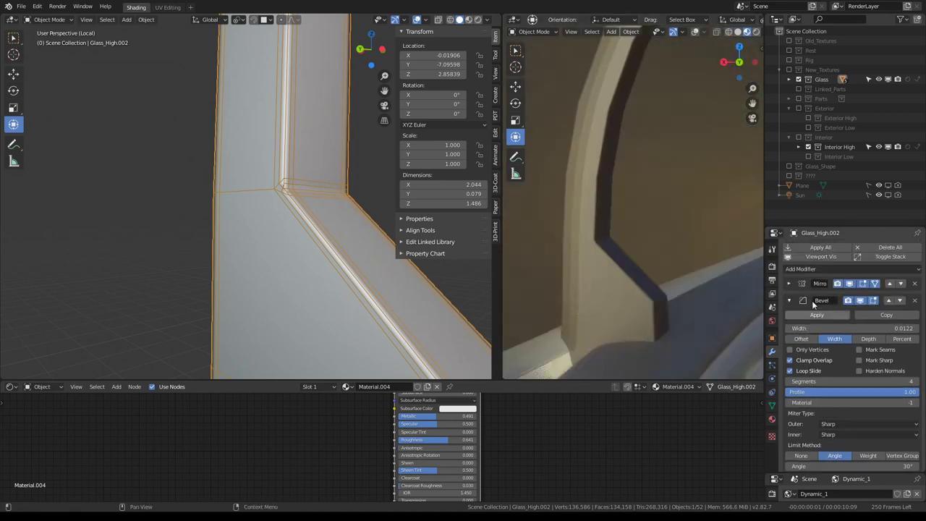
- Show the Subsurf smoothing and keep the bevel measured by Width after trying Depth
{"action": "left_click", "coordinate": [790, 300]}
{"action": "left_click", "coordinate": [860, 317]}
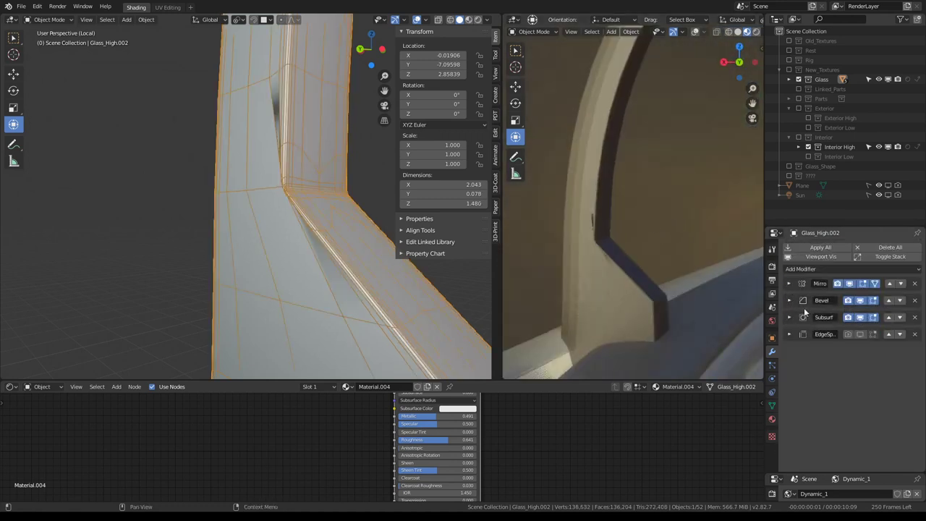
{"action": "left_click", "coordinate": [833, 305]}
{"action": "left_click", "coordinate": [868, 339]}
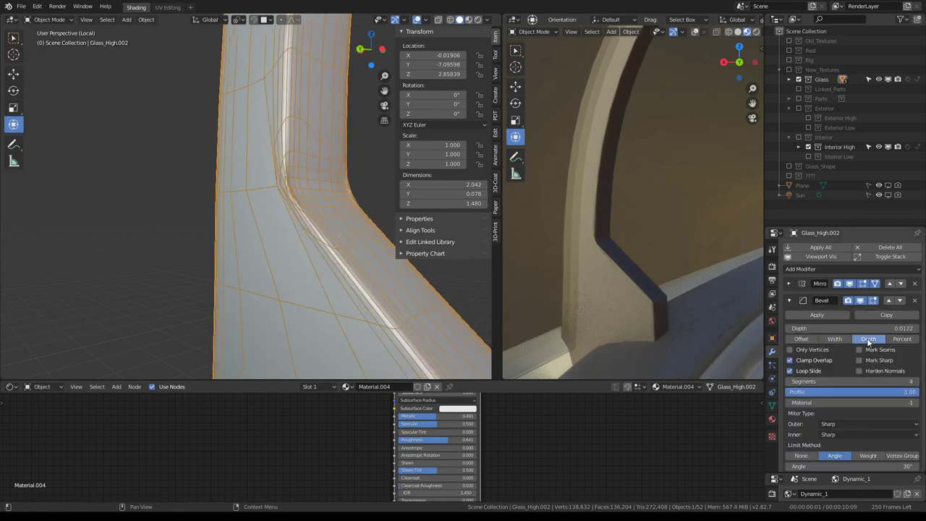
{"action": "left_click", "coordinate": [842, 337]}
- Limit the bevel to weighted edges only, after comparing it with Angle
{"action": "left_click", "coordinate": [877, 456]}
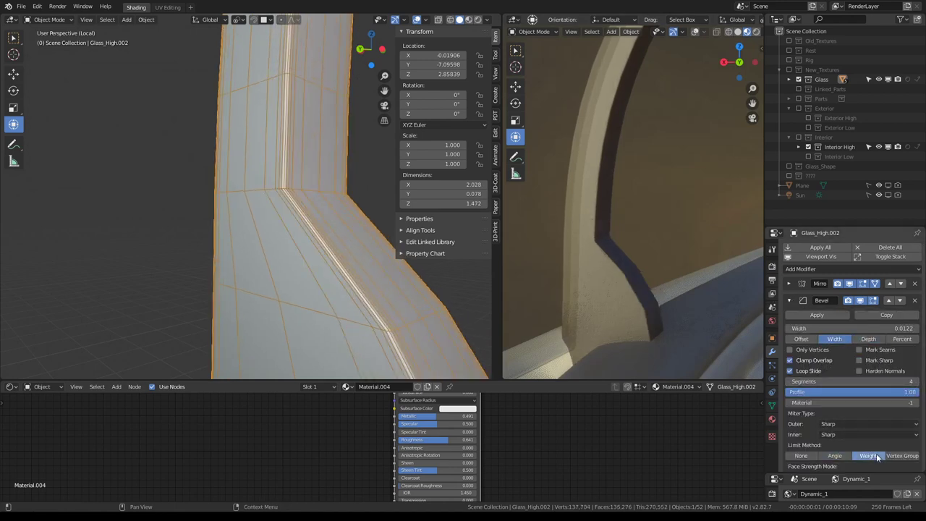
{"action": "left_click", "coordinate": [846, 456]}
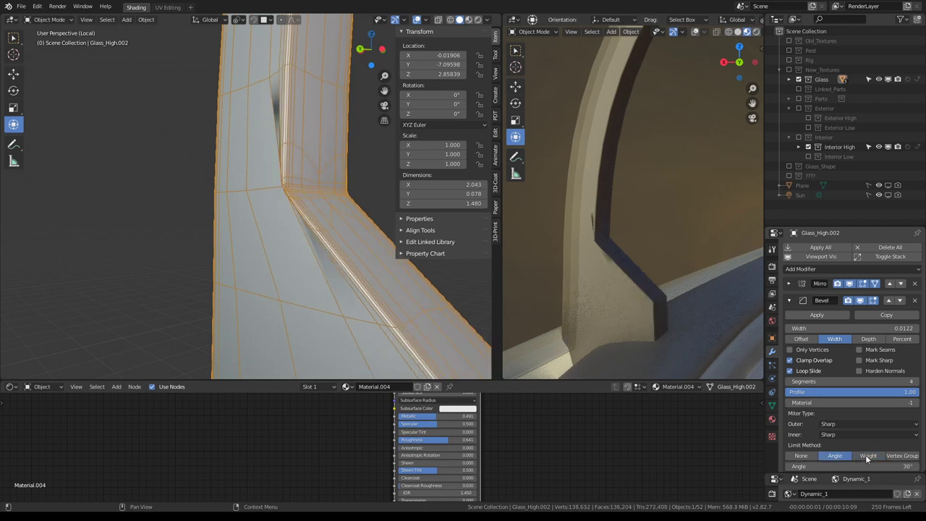
{"action": "left_click", "coordinate": [868, 457]}
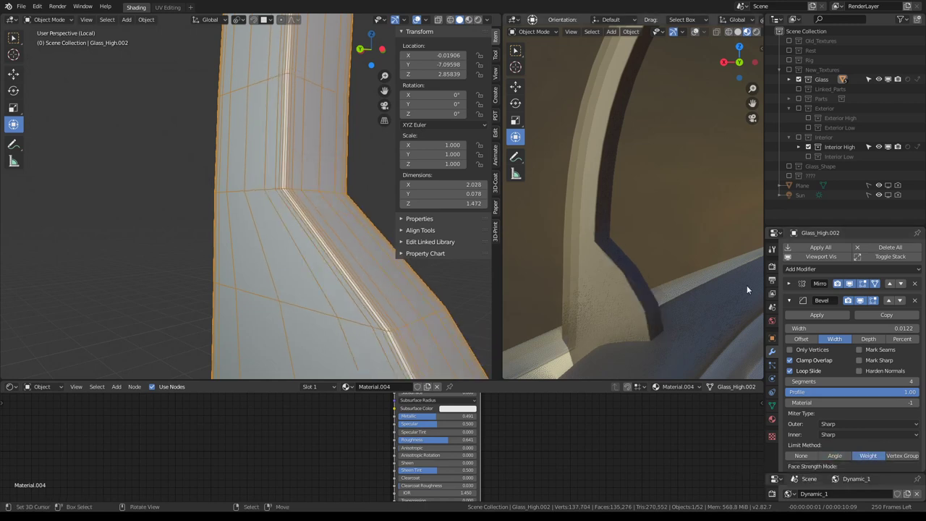
{"action": "scroll", "coordinate": [650, 184], "scroll_direction": "down", "scroll_amount": 5}
{"action": "scroll", "coordinate": [248, 186], "scroll_direction": "down", "scroll_amount": 3}
{"action": "mouse_move", "coordinate": [248, 185]}
{"action": "middle_mouse_down"}
{"action": "mouse_move", "coordinate": [295, 242]}
{"action": "mouse_move", "coordinate": [311, 194]}
{"action": "middle_mouse_up"}
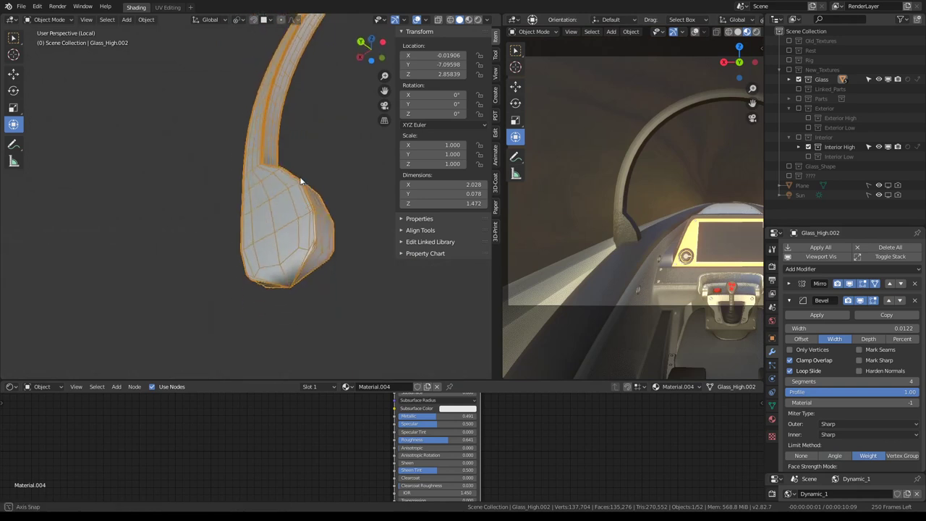
- In Edit Mode, give two edges on the frame's foot a bevel weight of 1
{"action": "key", "text": "Tab"}
{"action": "left_click", "coordinate": [337, 243]}
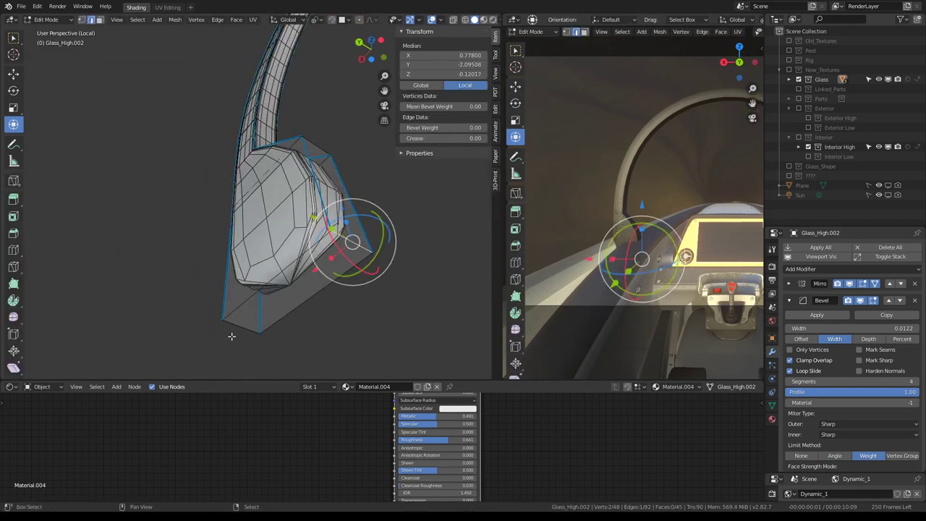
{"action": "left_click", "coordinate": [231, 334]}
{"action": "left_click", "coordinate": [442, 127]}
{"action": "type", "text": "1"}
{"action": "key", "text": "Return"}
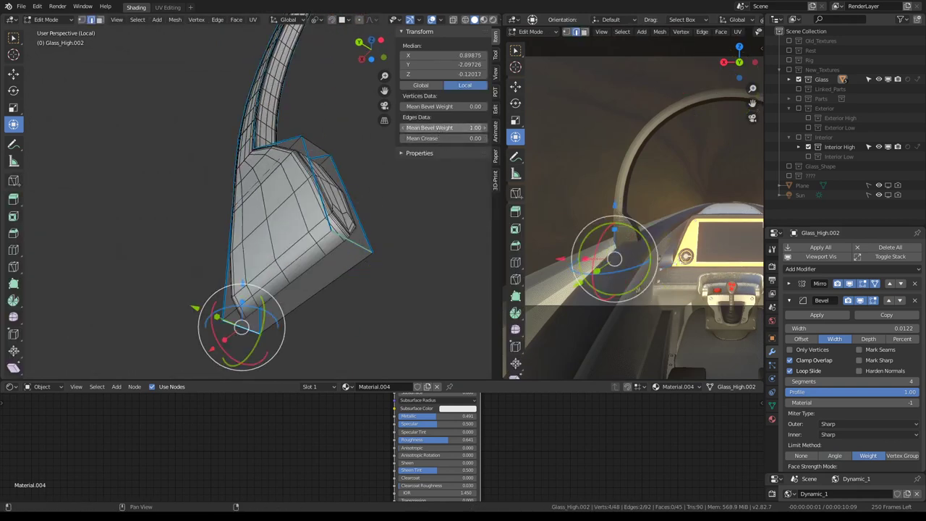
- Subdivide a vertical edge loop on the foot and slide the new loop into position
{"action": "mouse_move", "coordinate": [346, 166]}
{"action": "middle_mouse_down"}
{"action": "mouse_move", "coordinate": [324, 212]}
{"action": "mouse_move", "coordinate": [340, 217]}
{"action": "middle_mouse_up"}
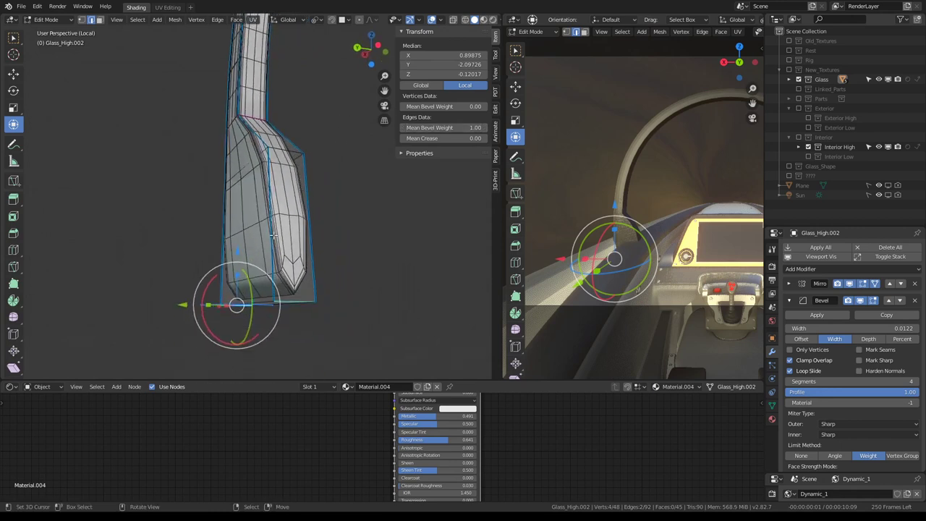
{"action": "left_click", "coordinate": [273, 217], "text": "alt"}
{"action": "key", "text": "q"}
{"action": "left_click", "coordinate": [367, 179]}
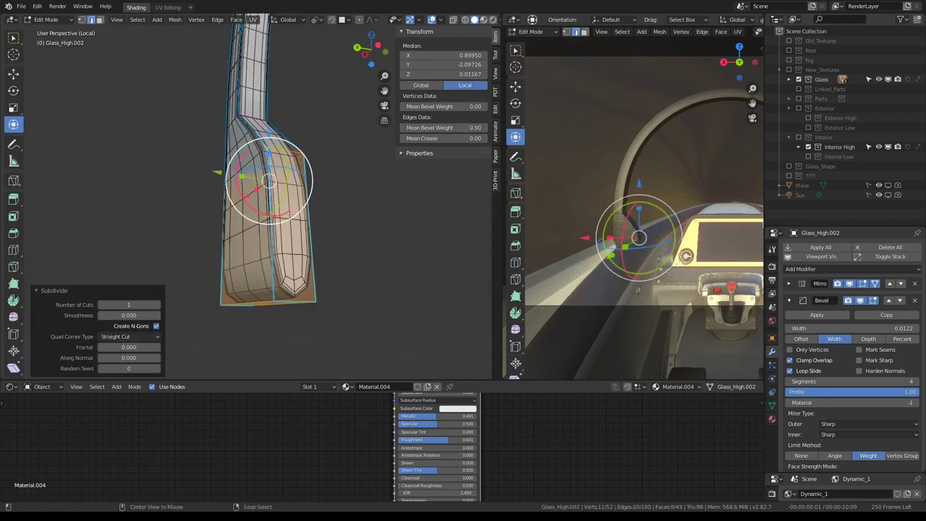
{"action": "left_click", "coordinate": [313, 209], "text": "alt"}
{"action": "key", "text": "g"}
{"action": "key", "text": "g"}
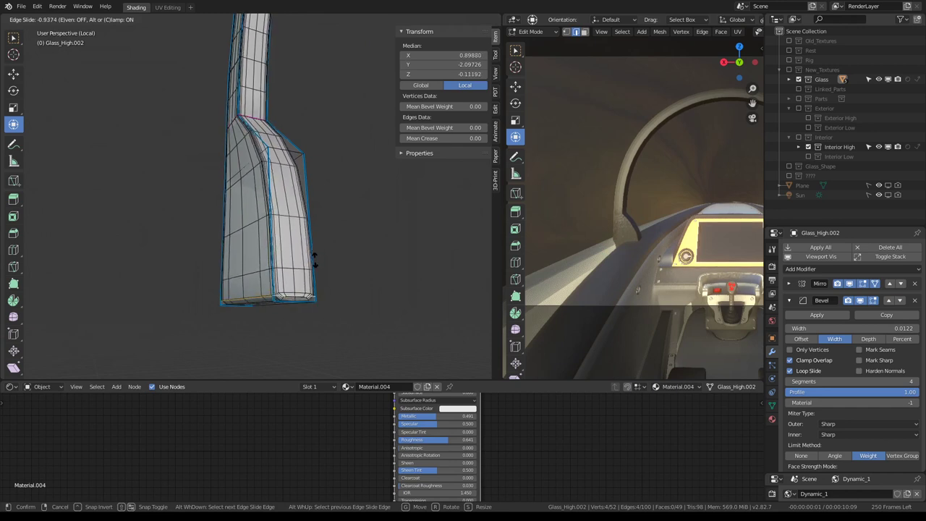
{"action": "left_click", "coordinate": [317, 265]}
- Subdivide the weighted edges at the foot's bend and slide the new loop toward the bend
{"action": "scroll", "coordinate": [318, 268], "scroll_direction": "up", "scroll_amount": 4}
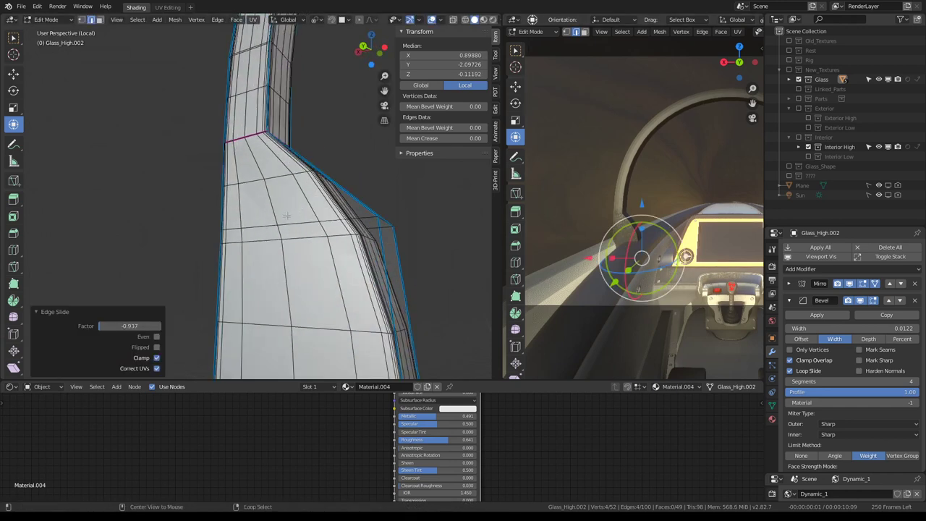
{"action": "left_click", "coordinate": [286, 216], "text": "alt"}
{"action": "scroll", "coordinate": [637, 188], "scroll_direction": "up", "scroll_amount": 2}
{"action": "scroll", "coordinate": [651, 191], "scroll_direction": "up", "scroll_amount": 2}
{"action": "scroll", "coordinate": [617, 171], "scroll_direction": "up", "scroll_amount": 2}
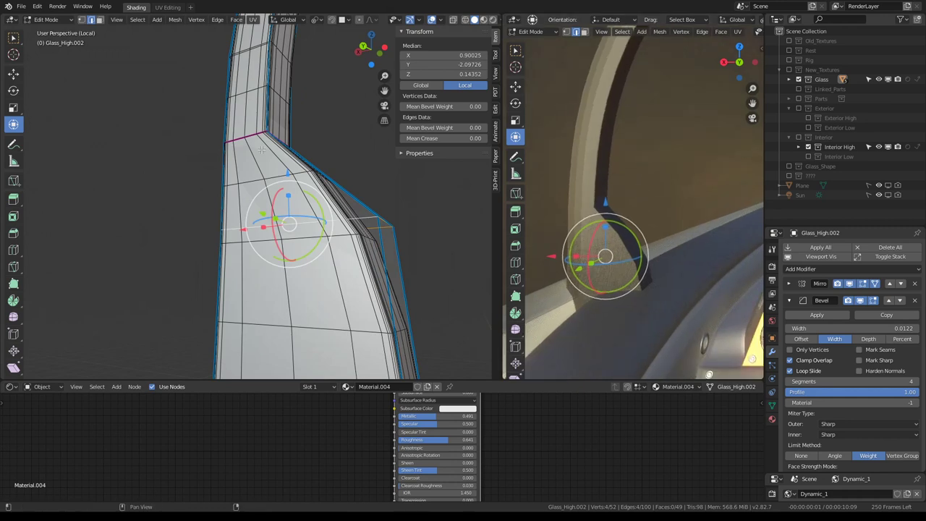
{"action": "key", "text": "g"}
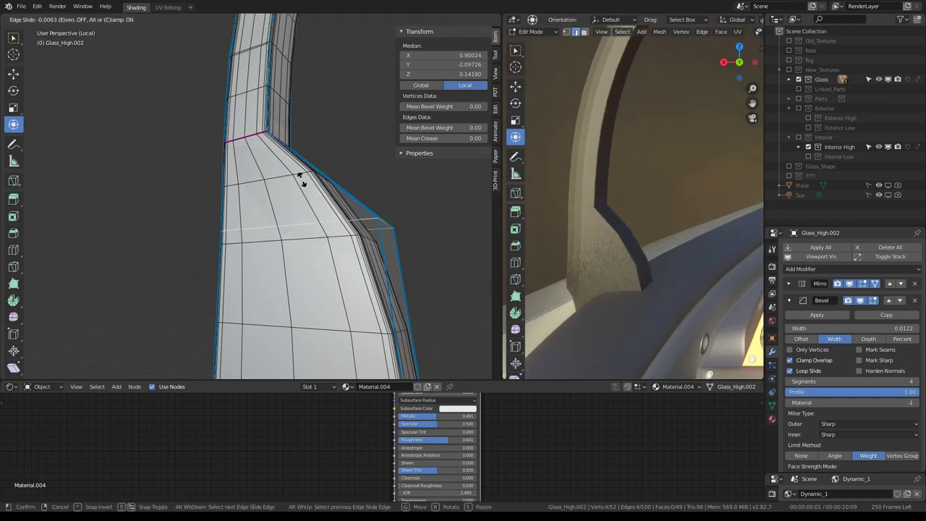
{"action": "key", "text": "Escape"}
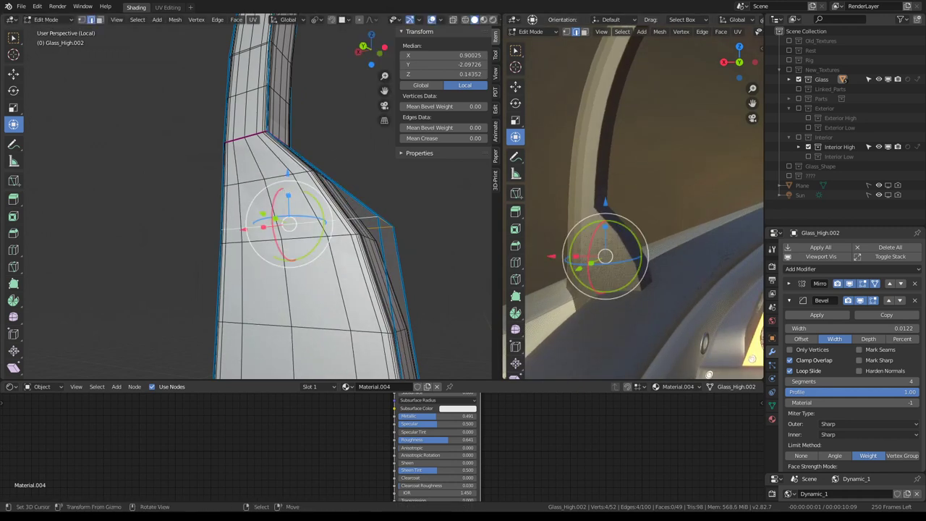
{"action": "left_click", "coordinate": [319, 175], "text": "ctrl+alt"}
{"action": "key", "text": "q"}
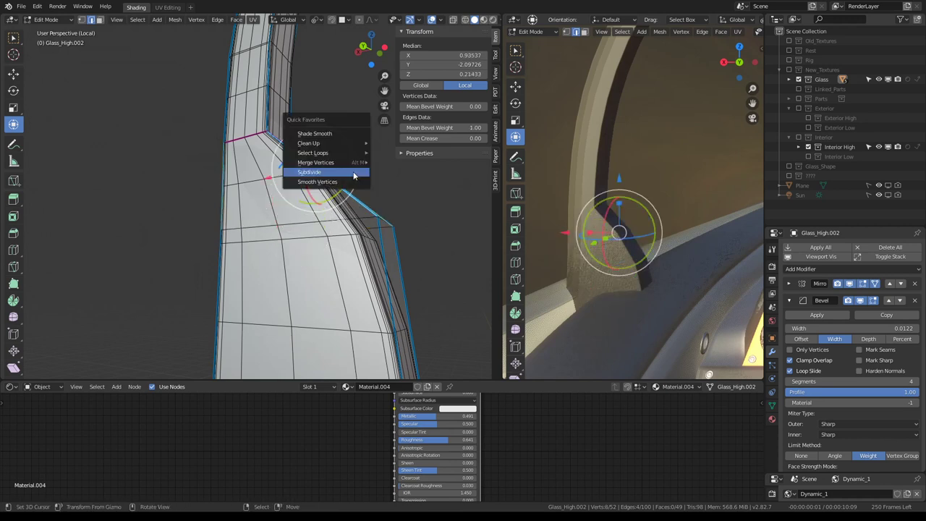
{"action": "left_click", "coordinate": [354, 176]}
{"action": "key", "text": "g"}
{"action": "key", "text": "g"}
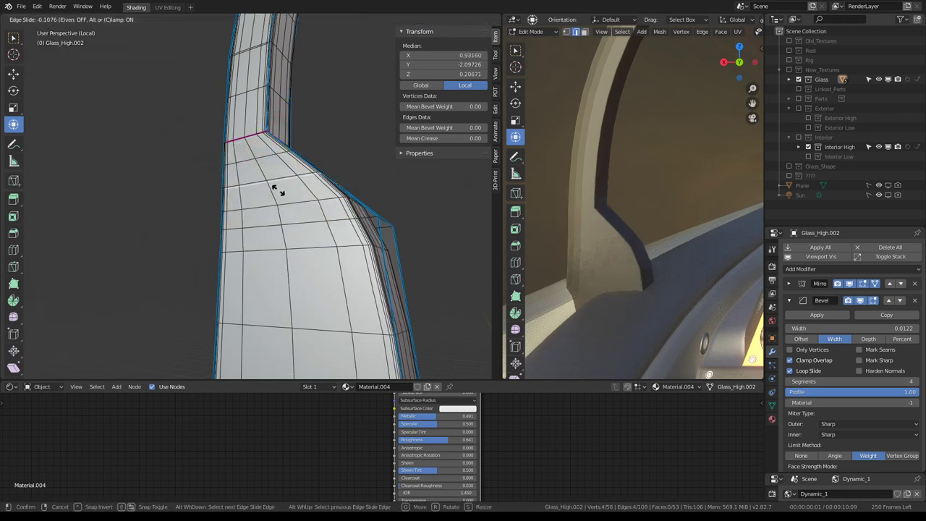
{"action": "left_click", "coordinate": [277, 274]}
- Leave Edit Mode and orbit around the canopy frame to check the reshaped foot
{"action": "middle_click_drag", "start_coordinate": [265, 206], "coordinate": [263, 200]}
{"action": "key", "text": "Tab"}
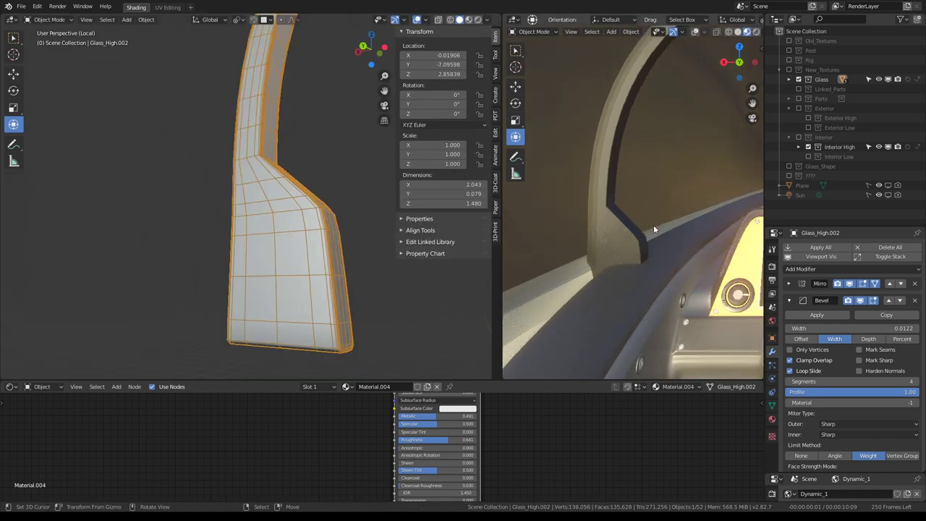
{"action": "mouse_move", "coordinate": [653, 224]}
{"action": "middle_mouse_down"}
{"action": "mouse_move", "coordinate": [565, 236]}
{"action": "mouse_move", "coordinate": [603, 165]}
{"action": "mouse_move", "coordinate": [643, 193]}
{"action": "mouse_move", "coordinate": [626, 142]}
{"action": "mouse_move", "coordinate": [616, 169]}
{"action": "middle_mouse_up"}
{"action": "scroll", "coordinate": [617, 174], "scroll_direction": "up", "scroll_amount": 2}
- Back in Edit Mode, move the four outer side vertices of the foot outward
{"action": "key", "text": "Tab"}
{"action": "left_click", "coordinate": [338, 245], "text": "alt"}
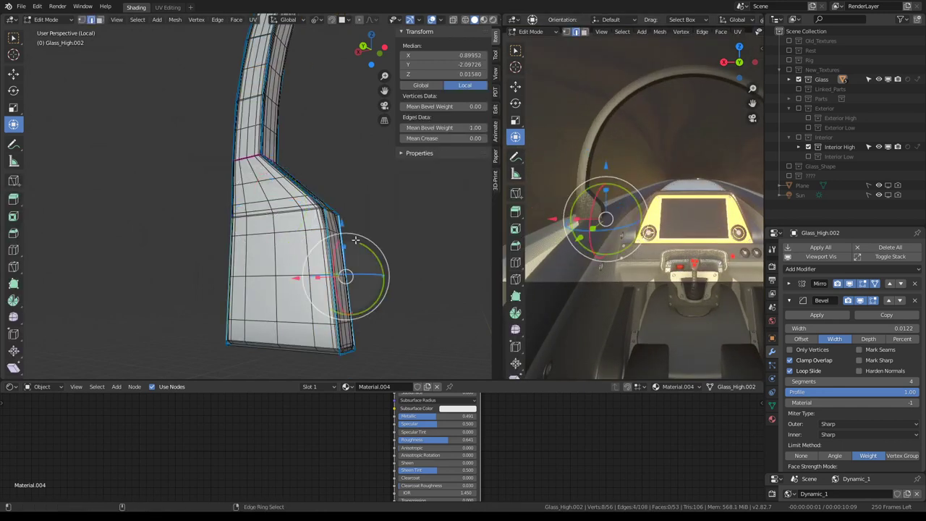
{"action": "left_click", "coordinate": [335, 242], "text": "alt"}
{"action": "mouse_move", "coordinate": [326, 260]}
{"action": "middle_mouse_down"}
{"action": "mouse_move", "coordinate": [375, 316]}
{"action": "mouse_move", "coordinate": [351, 275]}
{"action": "middle_mouse_up"}
{"action": "key", "text": "g"}
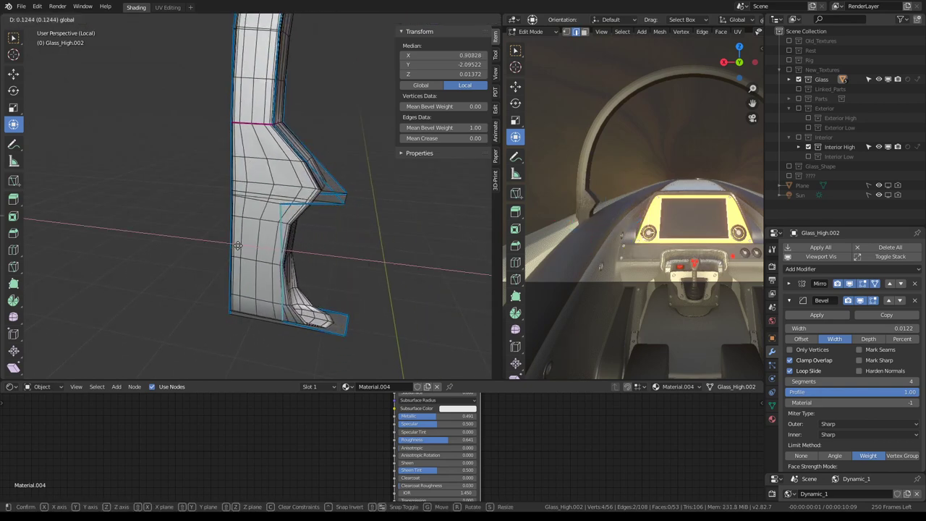
{"action": "middle_click_drag", "start_coordinate": [252, 246], "coordinate": [301, 86]}
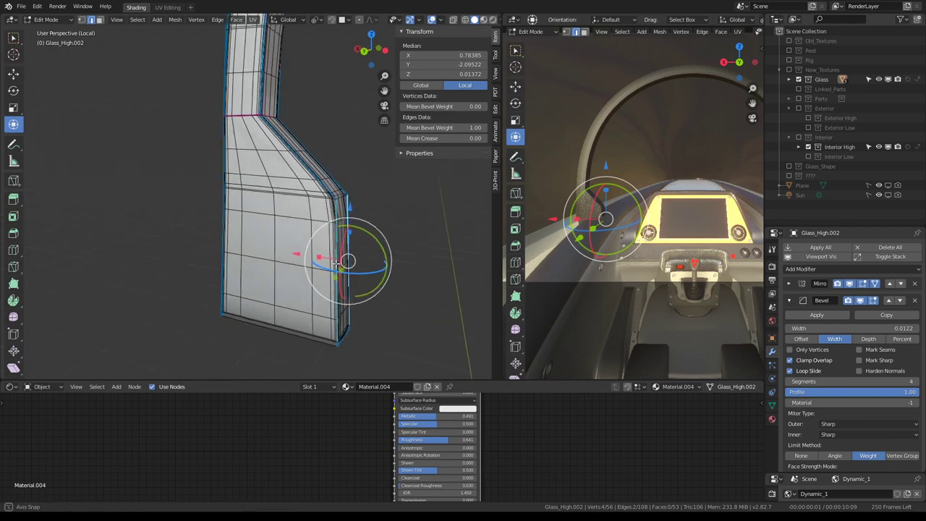
- Select the foot's side face strip plus the small top face and move it along X
{"action": "key", "text": "alt+a"}
{"action": "mouse_move", "coordinate": [253, 145]}
{"action": "middle_mouse_down"}
{"action": "mouse_move", "coordinate": [329, 279]}
{"action": "mouse_move", "coordinate": [305, 173]}
{"action": "middle_mouse_up"}
{"action": "left_click", "coordinate": [329, 278]}
{"action": "left_click", "coordinate": [305, 161], "text": "ctrl"}
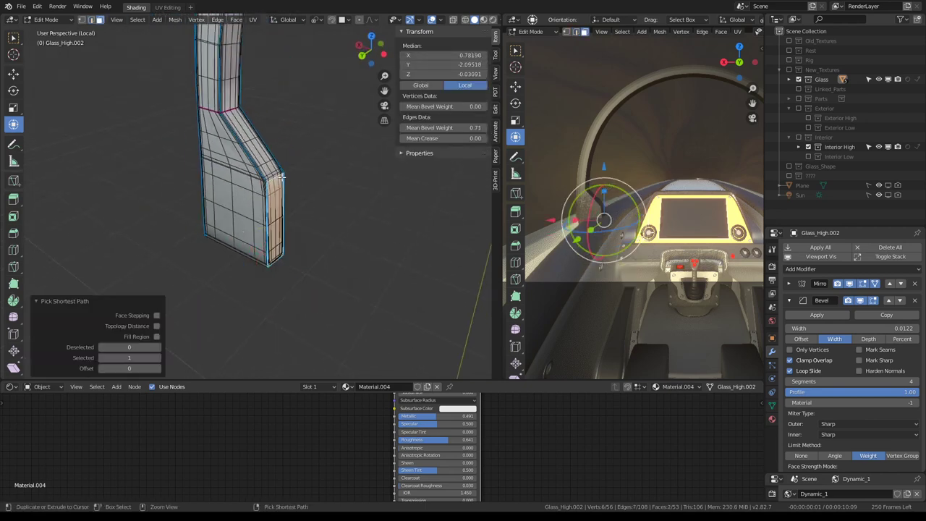
{"action": "left_click", "coordinate": [304, 164], "text": "shift"}
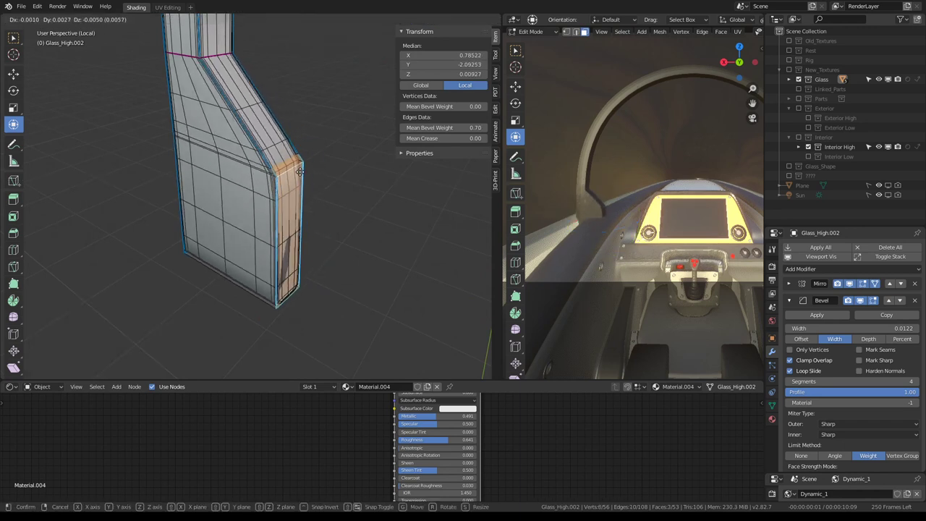
{"action": "key", "text": "g"}
{"action": "key", "text": "x"}
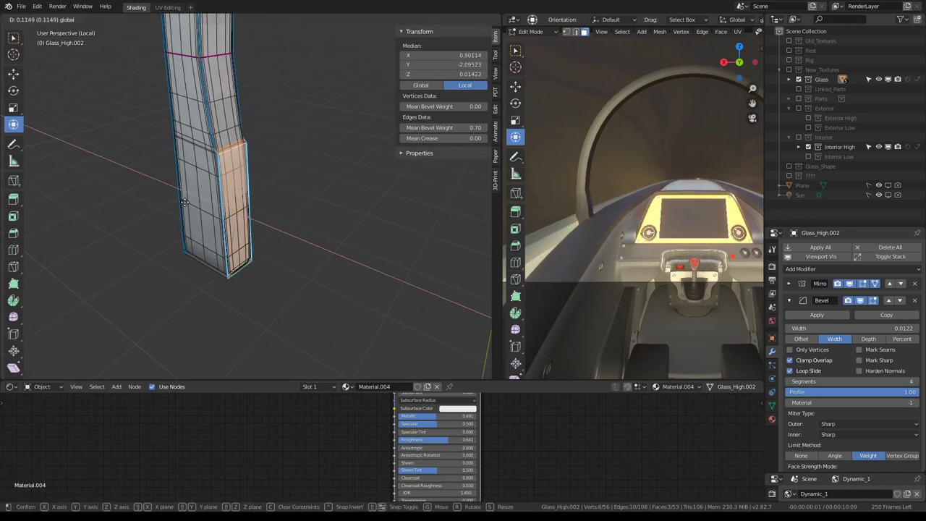
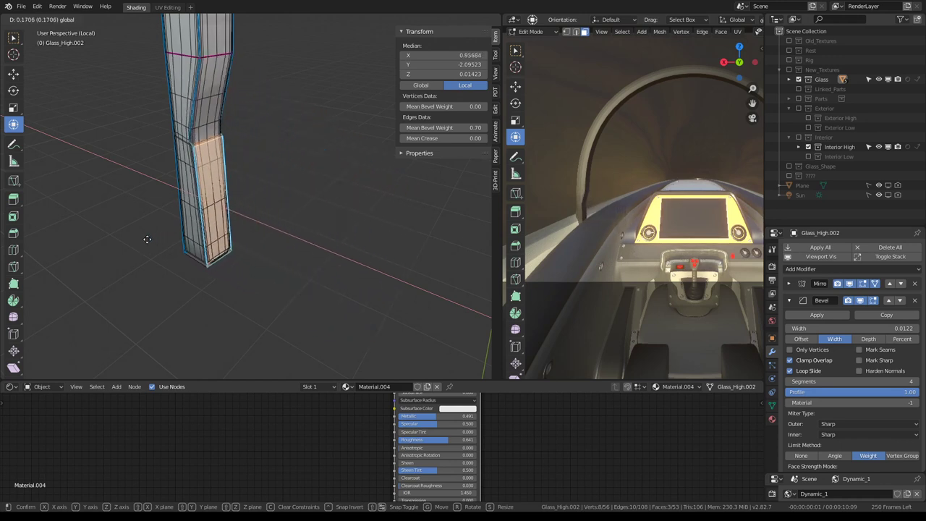
- Confirm the X move of the vertices and review the glass in Object Mode before returning to editing
{"action": "left_click", "coordinate": [190, 244]}
{"action": "key", "text": "Tab"}
{"action": "scroll", "coordinate": [292, 174], "scroll_direction": "up", "scroll_amount": 2}
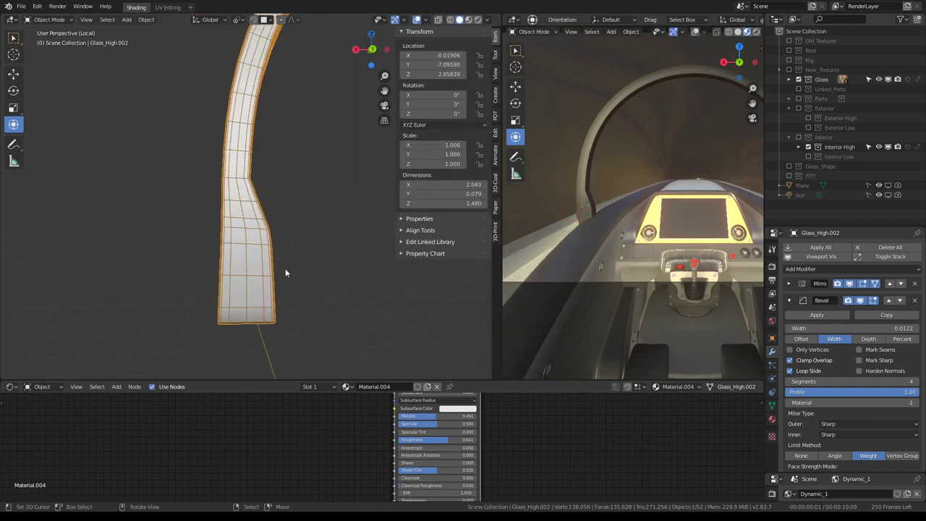
{"action": "scroll", "coordinate": [291, 217], "scroll_direction": "up", "scroll_amount": 2}
{"action": "key", "text": "Tab"}
- Select the pillar's bend edge loop and set its Mean Crease and Bevel Weight to 0
{"action": "key", "text": "l"}
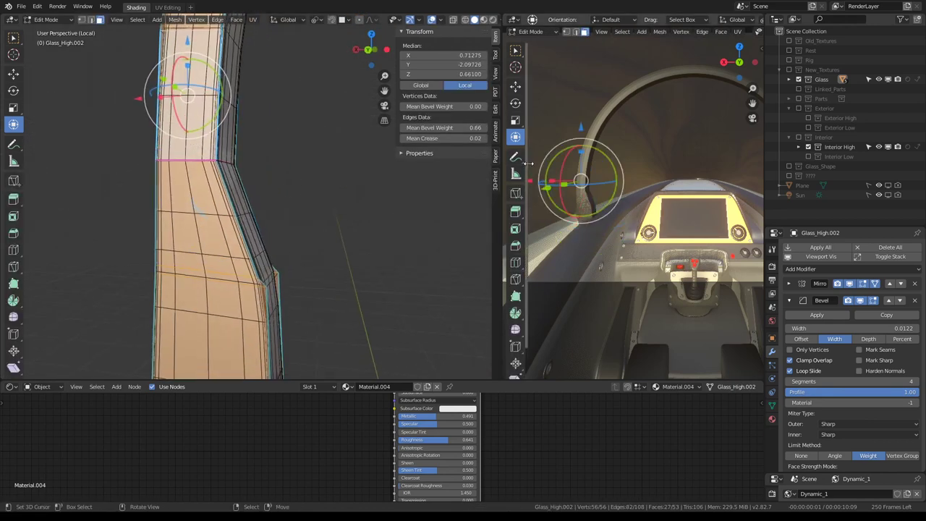
{"action": "scroll", "coordinate": [623, 190], "scroll_direction": "up", "scroll_amount": 2}
{"action": "scroll", "coordinate": [651, 217], "scroll_direction": "up", "scroll_amount": 3}
{"action": "scroll", "coordinate": [653, 149], "scroll_direction": "up", "scroll_amount": 2}
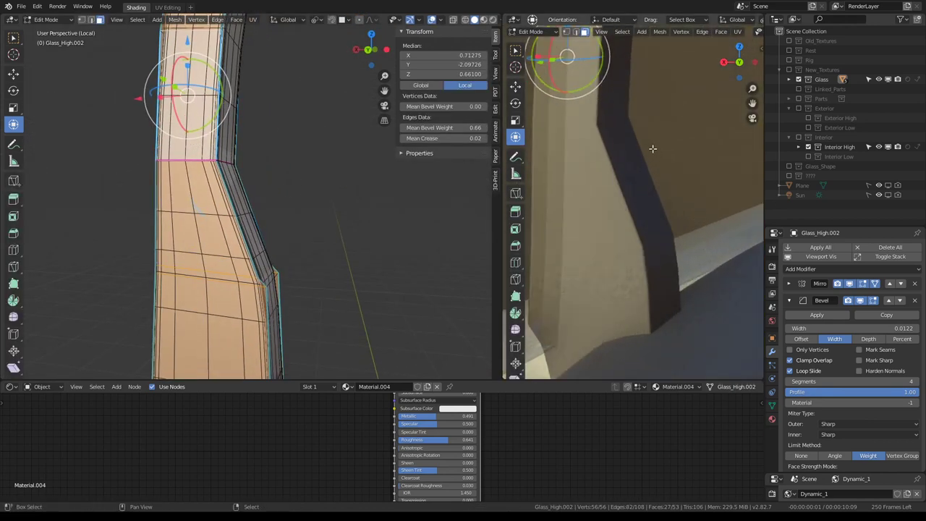
{"action": "scroll", "coordinate": [672, 254], "scroll_direction": "up", "scroll_amount": 2}
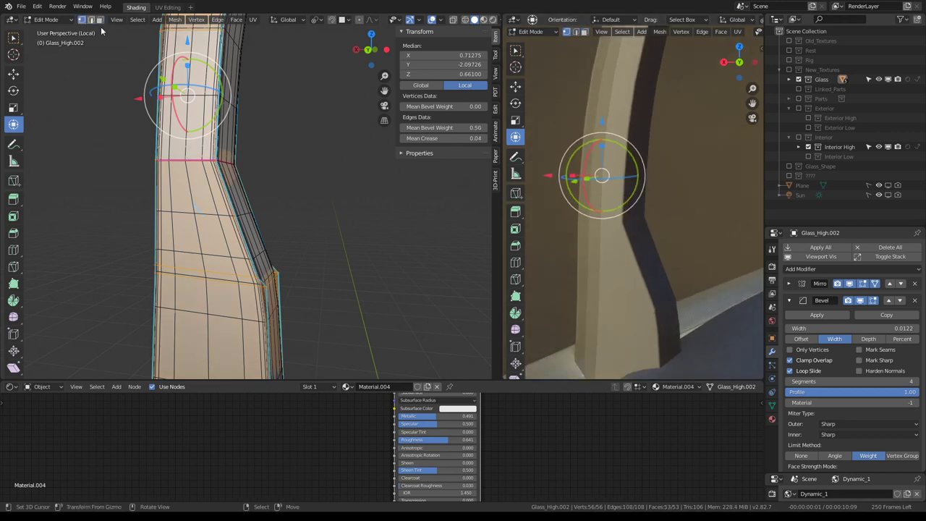
{"action": "left_click", "coordinate": [192, 168], "text": "alt"}
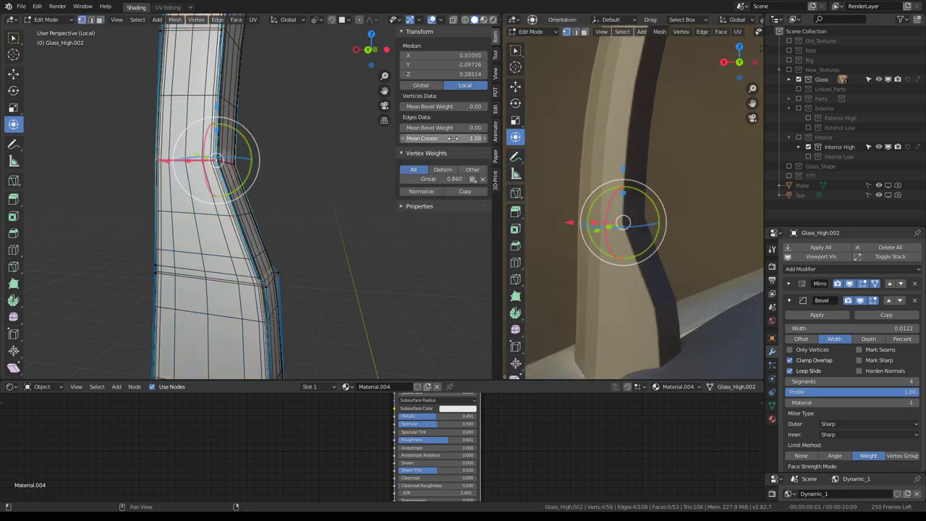
{"action": "mouse_move", "coordinate": [453, 138]}
{"action": "left_mouse_down"}
{"action": "mouse_move", "coordinate": [427, 138]}
{"action": "mouse_move", "coordinate": [486, 127]}
{"action": "left_mouse_up"}
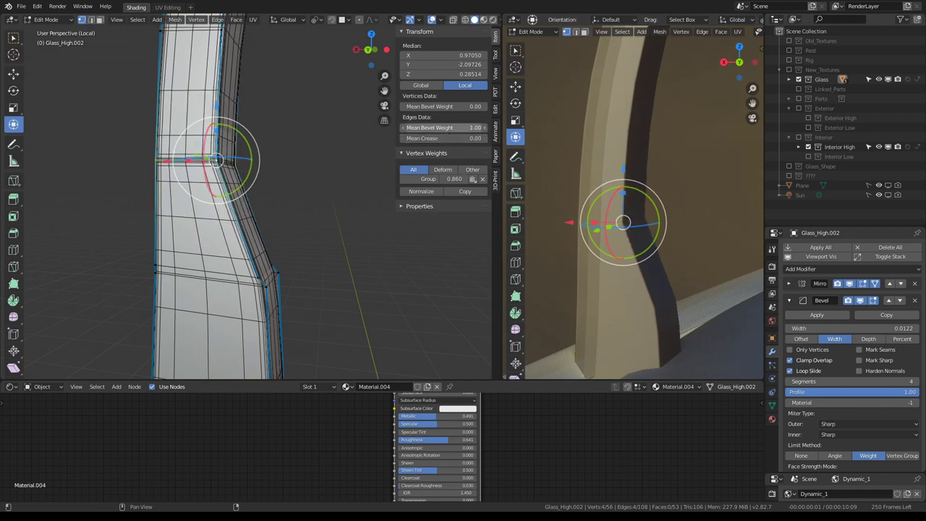
{"action": "key", "text": "BackSpace"}
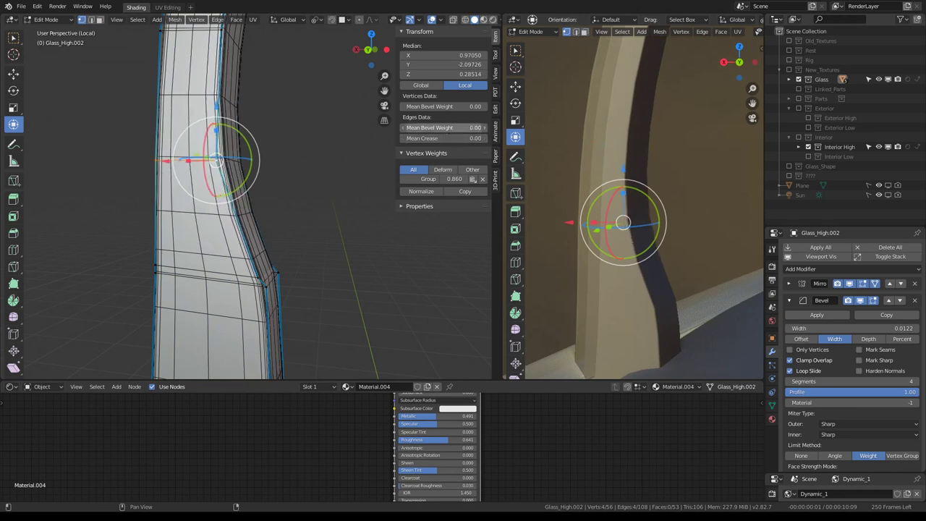
- Slide a lower edge loop upward along the pillar by factor 0.250
{"action": "key", "text": "Tab"}
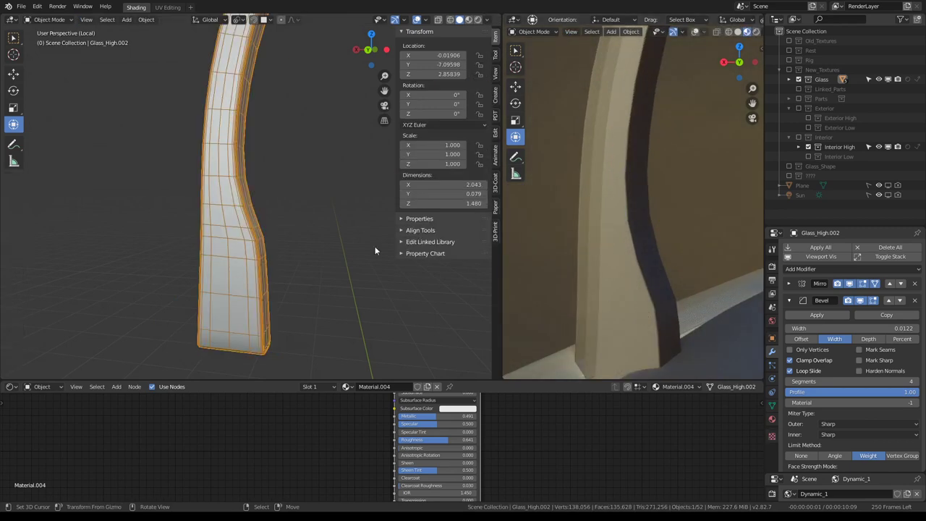
{"action": "key", "text": "Tab"}
{"action": "left_click", "coordinate": [249, 242], "text": "alt"}
{"action": "scroll", "coordinate": [255, 238], "scroll_direction": "up", "scroll_amount": 2}
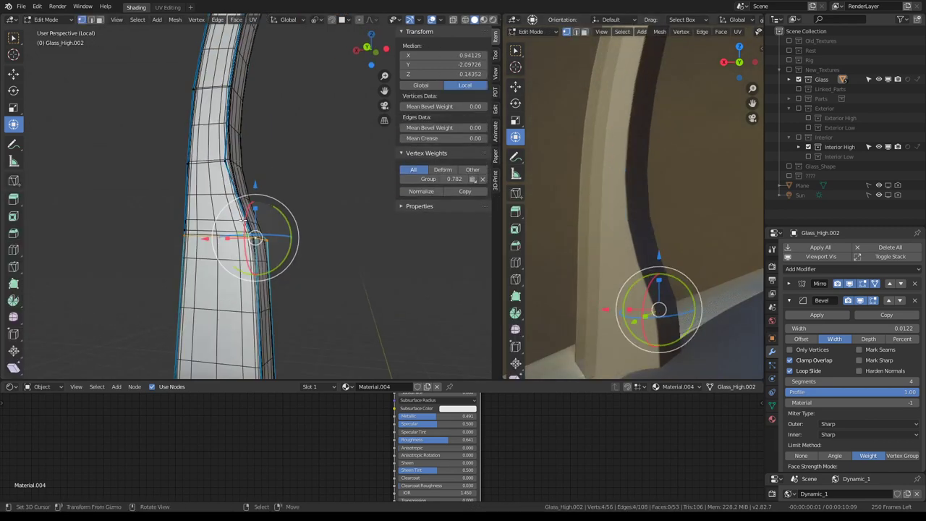
{"action": "key", "text": "g"}
{"action": "key", "text": "g"}
{"action": "left_click", "coordinate": [256, 203]}
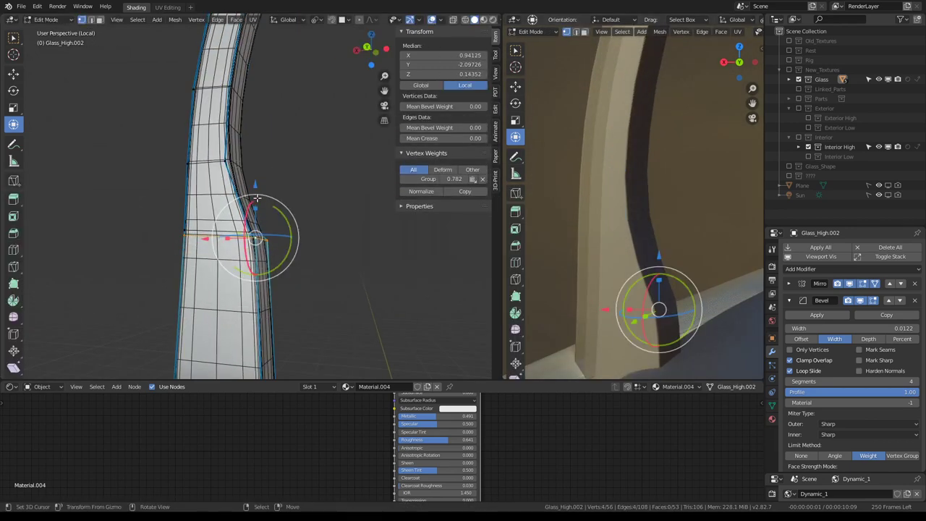
{"action": "key", "text": "g"}
{"action": "key", "text": "g"}
{"action": "left_click", "coordinate": [265, 158]}
- Return to Object Mode and view the pillar base through the cockpit camera
{"action": "key", "text": "KP_0"}
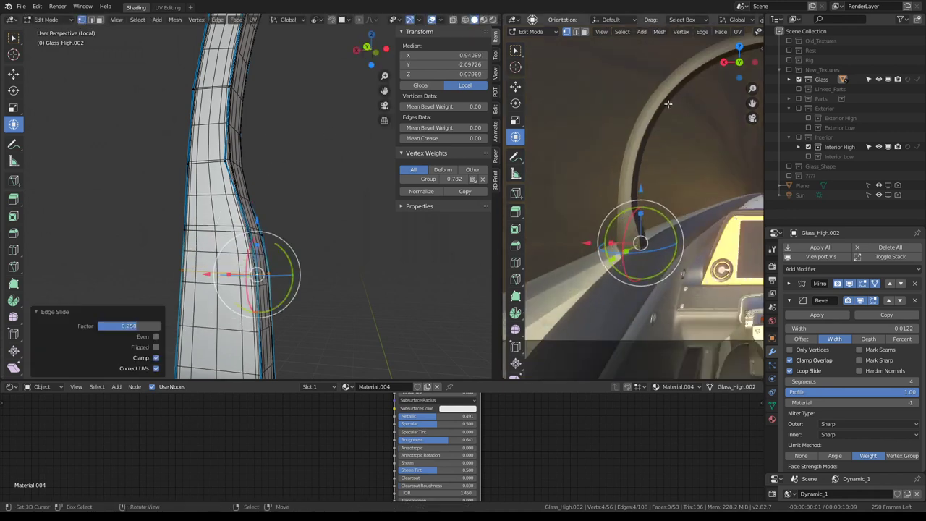
{"action": "key", "text": "Tab"}
{"action": "middle_click_drag", "start_coordinate": [622, 126], "coordinate": [613, 181]}
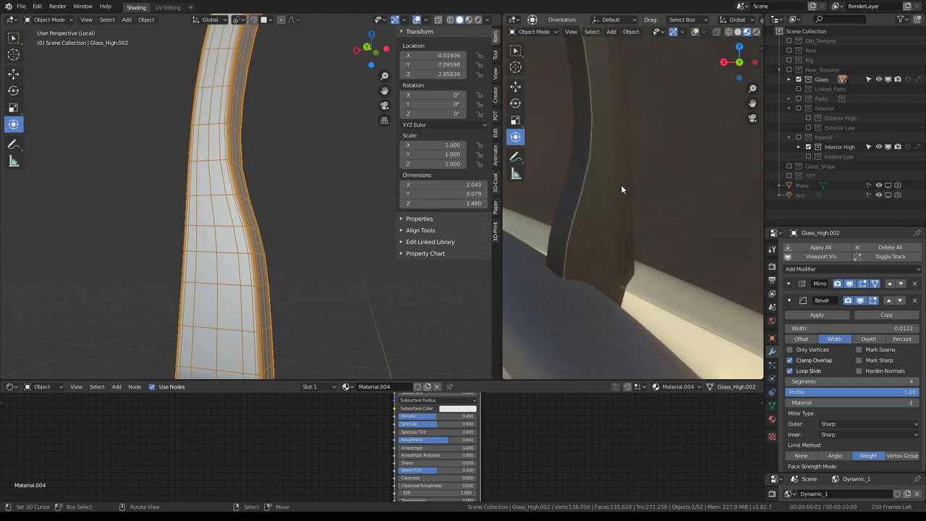
- In edge mode, select the foot's edge loops and subdivide them from Quick Favorites
{"action": "key", "text": "KP_0"}
{"action": "mouse_move", "coordinate": [275, 206]}
{"action": "middle_mouse_down"}
{"action": "mouse_move", "coordinate": [213, 208]}
{"action": "mouse_move", "coordinate": [306, 194]}
{"action": "middle_mouse_up"}
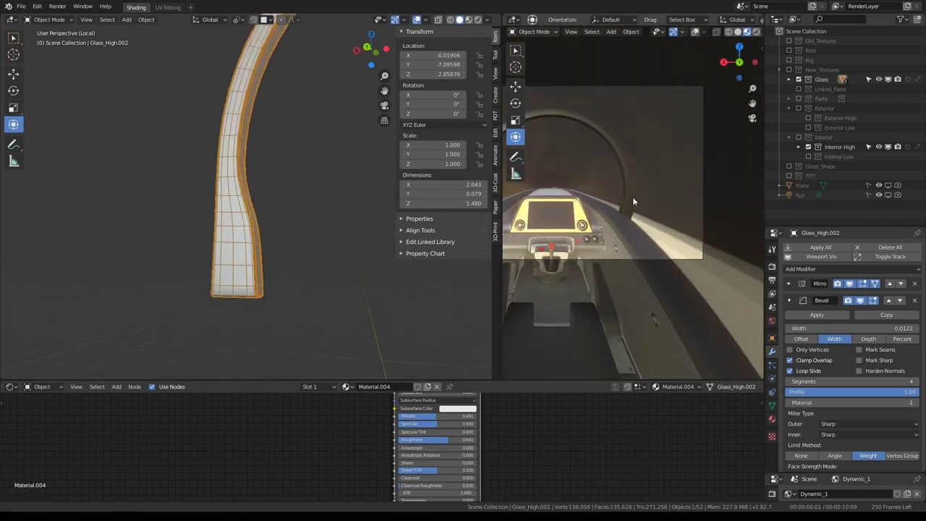
{"action": "scroll", "coordinate": [633, 194], "scroll_direction": "up", "scroll_amount": 3}
{"action": "scroll", "coordinate": [638, 172], "scroll_direction": "up", "scroll_amount": 2}
{"action": "mouse_move", "coordinate": [306, 100]}
{"action": "middle_mouse_down"}
{"action": "mouse_move", "coordinate": [287, 54]}
{"action": "mouse_move", "coordinate": [272, 152]}
{"action": "mouse_move", "coordinate": [196, 131]}
{"action": "mouse_move", "coordinate": [231, 138]}
{"action": "mouse_move", "coordinate": [289, 235]}
{"action": "middle_mouse_up"}
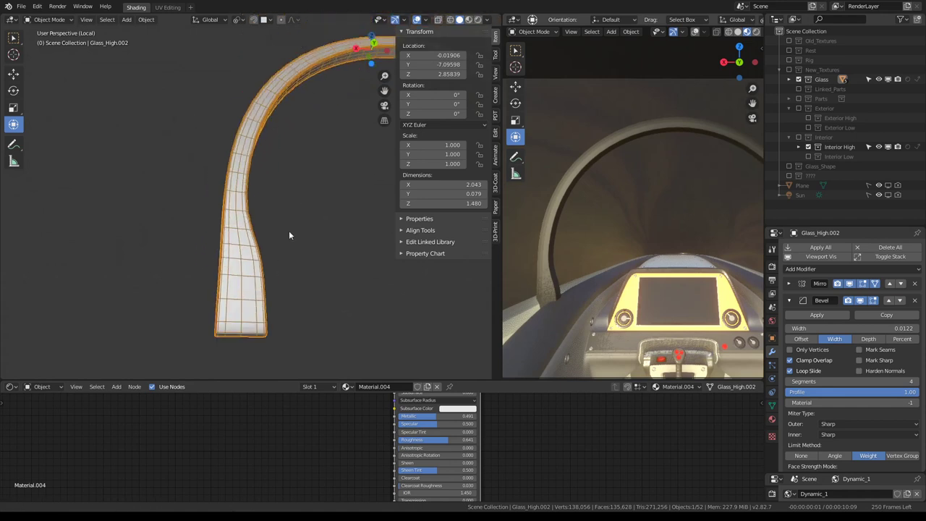
{"action": "key", "text": "Tab"}
{"action": "middle_click_drag", "start_coordinate": [268, 310], "coordinate": [266, 240]}
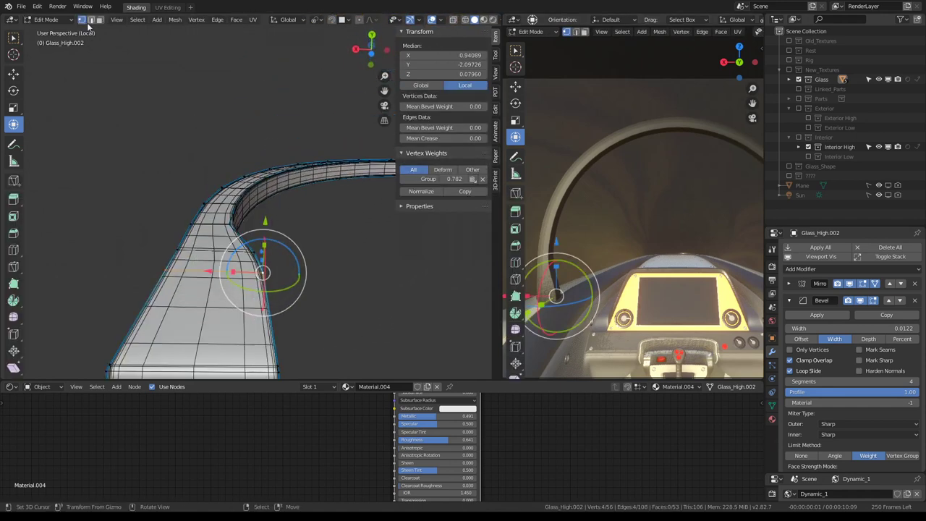
{"action": "left_click", "coordinate": [217, 188], "text": "alt"}
{"action": "left_click", "coordinate": [232, 239], "text": "alt+shift"}
{"action": "middle_click_drag", "start_coordinate": [238, 231], "coordinate": [258, 176]}
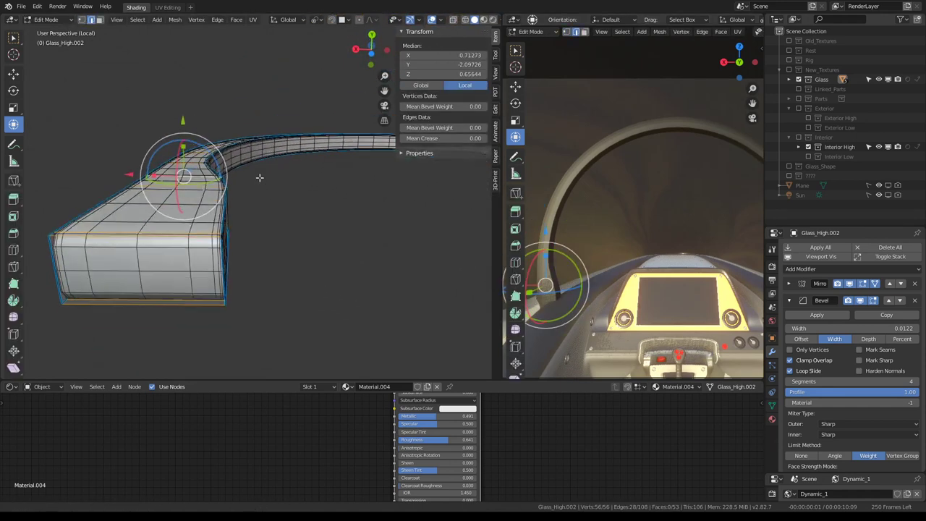
{"action": "key", "text": "q"}
{"action": "left_click", "coordinate": [274, 170]}
- Slide a foot ring loop into place, then subdivide the front-end loop and slide the new loop
{"action": "left_click", "coordinate": [144, 249], "text": "alt"}
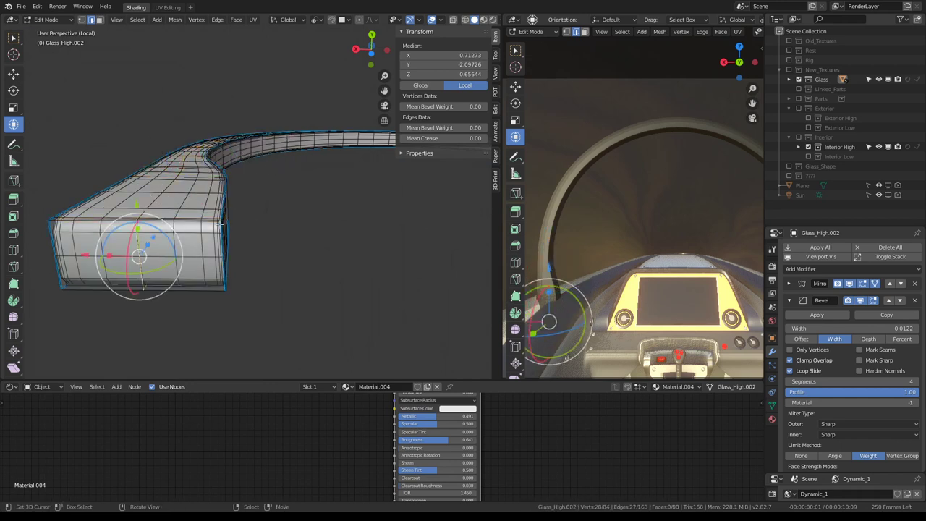
{"action": "key", "text": "g"}
{"action": "key", "text": "g"}
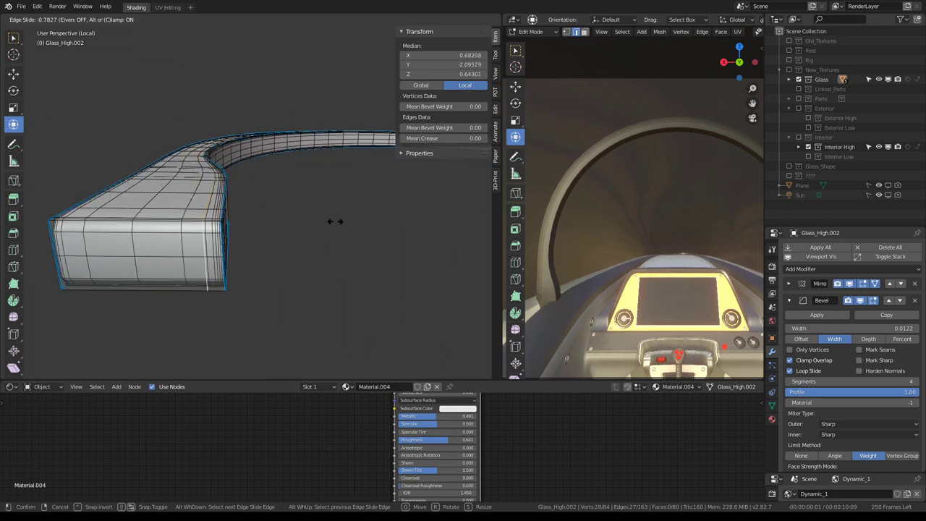
{"action": "left_click", "coordinate": [334, 221]}
{"action": "left_click", "coordinate": [137, 217], "text": "alt"}
{"action": "right_click", "coordinate": [258, 183]}
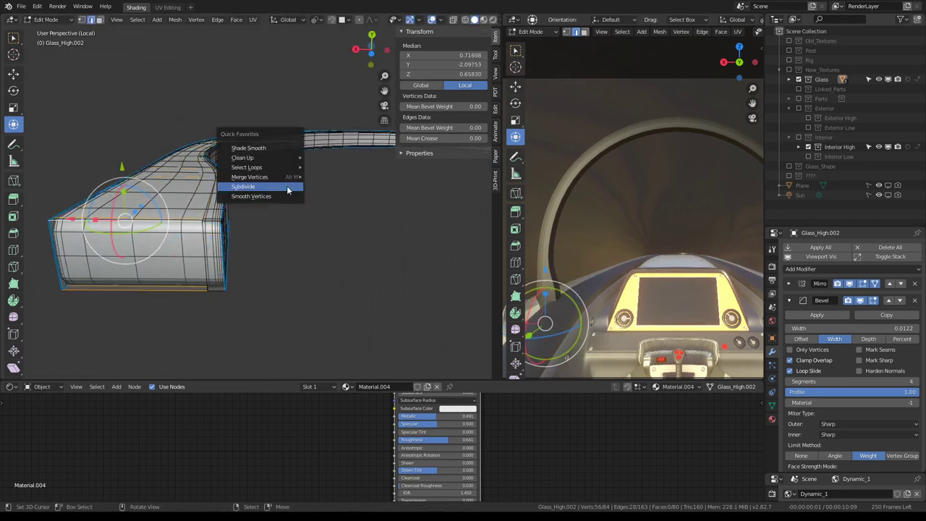
{"action": "left_click", "coordinate": [238, 146]}
{"action": "left_click", "coordinate": [166, 184], "text": "alt"}
{"action": "key", "text": "g"}
{"action": "key", "text": "g"}
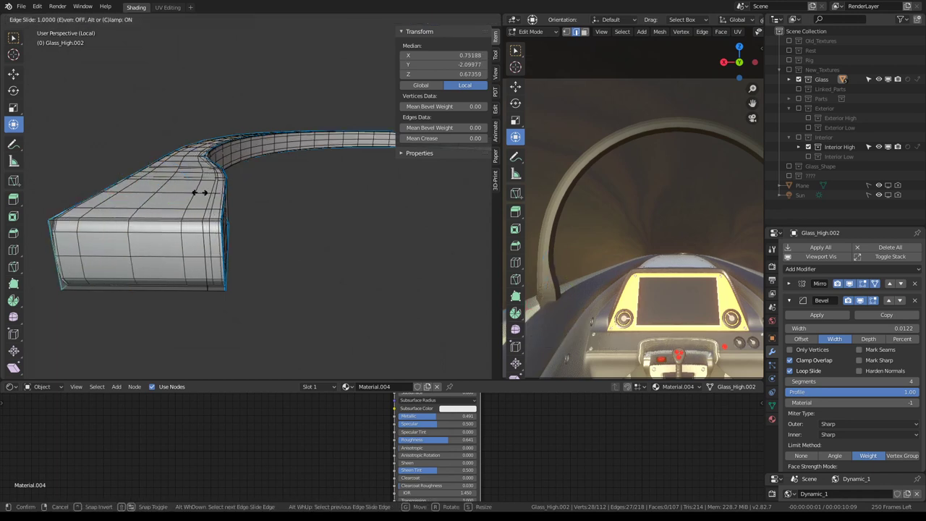
{"action": "left_click", "coordinate": [225, 194]}
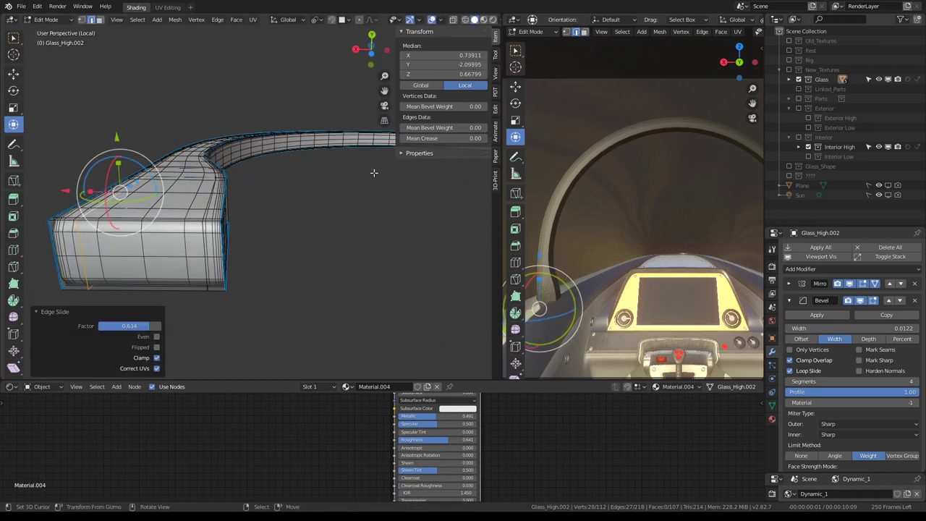
- Narrow an edge loop on the box end along Y, then undo it to preview the foot
{"action": "key", "text": "Tab"}
{"action": "middle_click_drag", "start_coordinate": [284, 137], "coordinate": [260, 217]}
{"action": "key", "text": "Tab"}
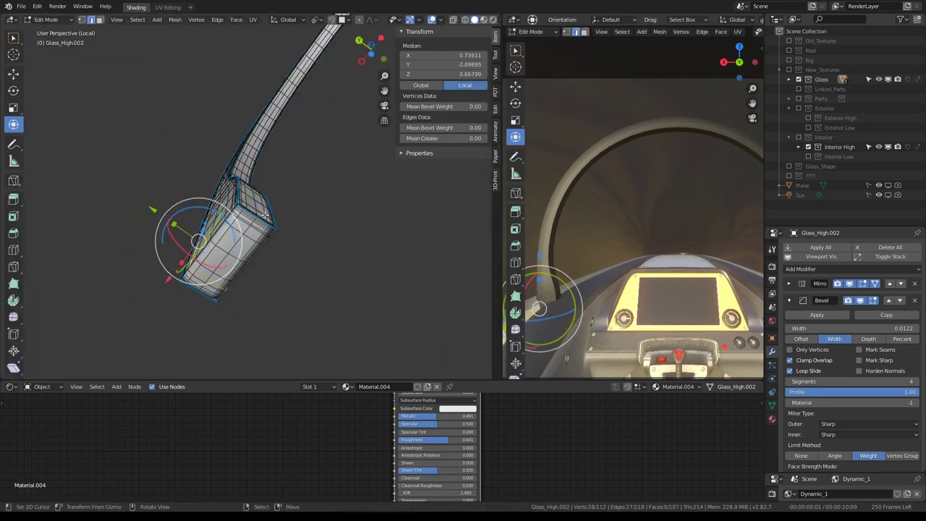
{"action": "left_click", "coordinate": [259, 217], "text": "alt"}
{"action": "key", "text": "s"}
{"action": "key", "text": "y"}
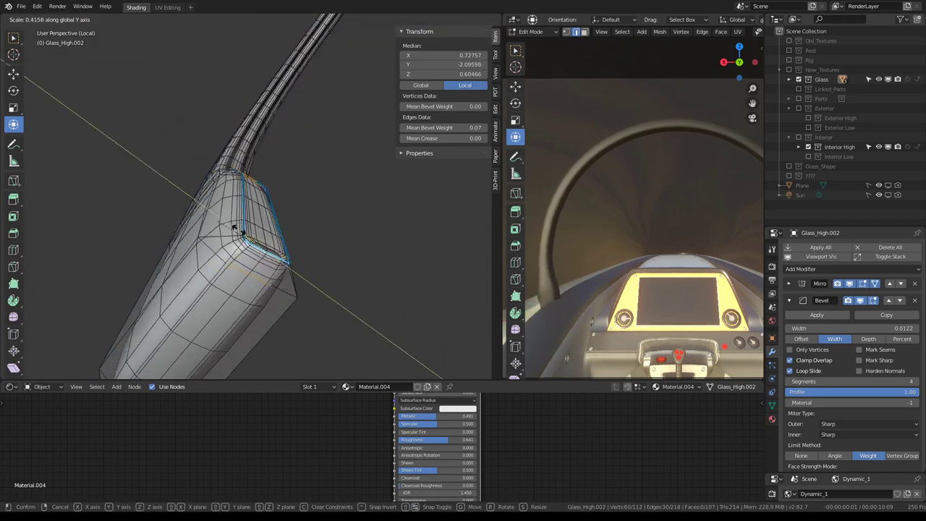
{"action": "key", "text": "Escape"}
{"action": "key", "text": "ctrl+z"}
{"action": "key", "text": "ctrl+z"}
- Restore the Y-narrowed end loop and cancel a trial vertical scale of the end geometry
{"action": "mouse_move", "coordinate": [227, 207]}
{"action": "middle_mouse_down"}
{"action": "mouse_move", "coordinate": [316, 252]}
{"action": "mouse_move", "coordinate": [267, 192]}
{"action": "mouse_move", "coordinate": [275, 210]}
{"action": "mouse_move", "coordinate": [262, 225]}
{"action": "middle_mouse_up"}
{"action": "key", "text": "ctrl+shift+z"}
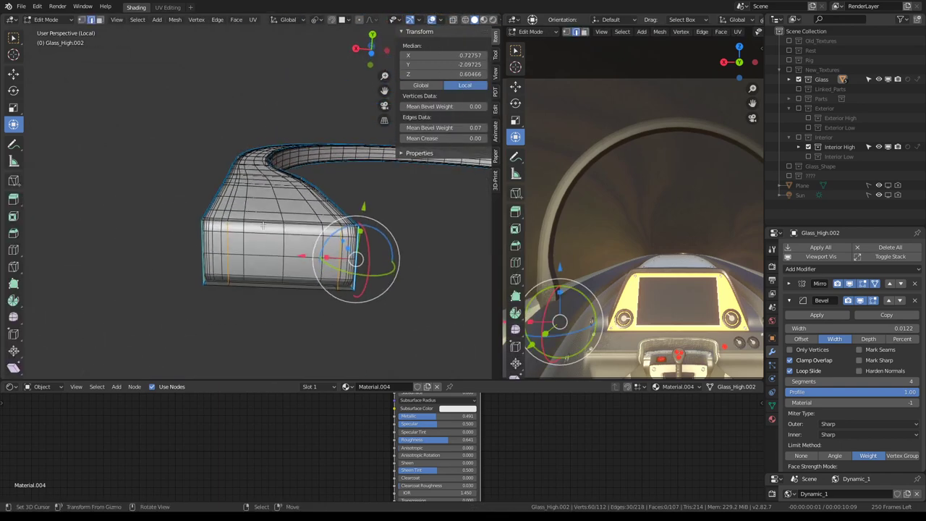
{"action": "key", "text": "s"}
{"action": "key", "text": "z"}
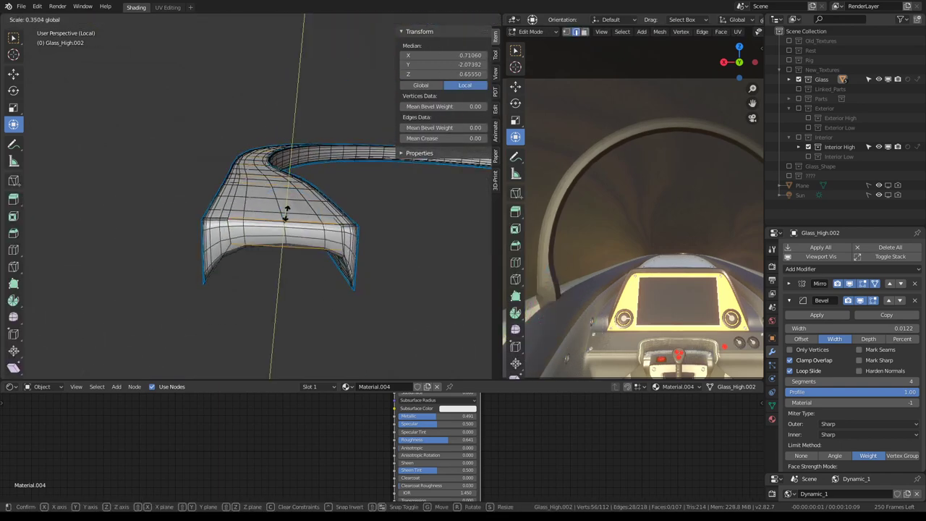
{"action": "key", "text": "Escape"}
{"action": "left_click", "coordinate": [316, 20]}
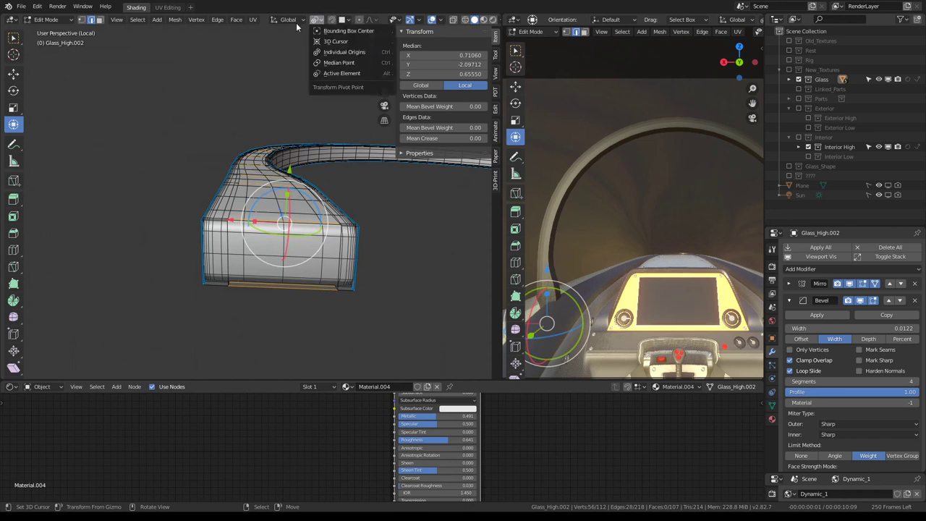
{"action": "left_click", "coordinate": [344, 288], "text": "shift"}
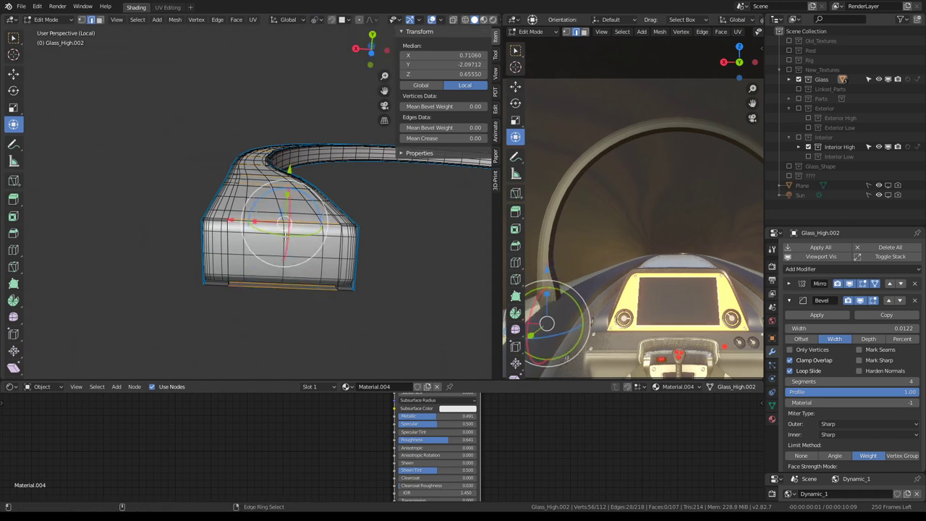
{"action": "left_click", "coordinate": [317, 20]}
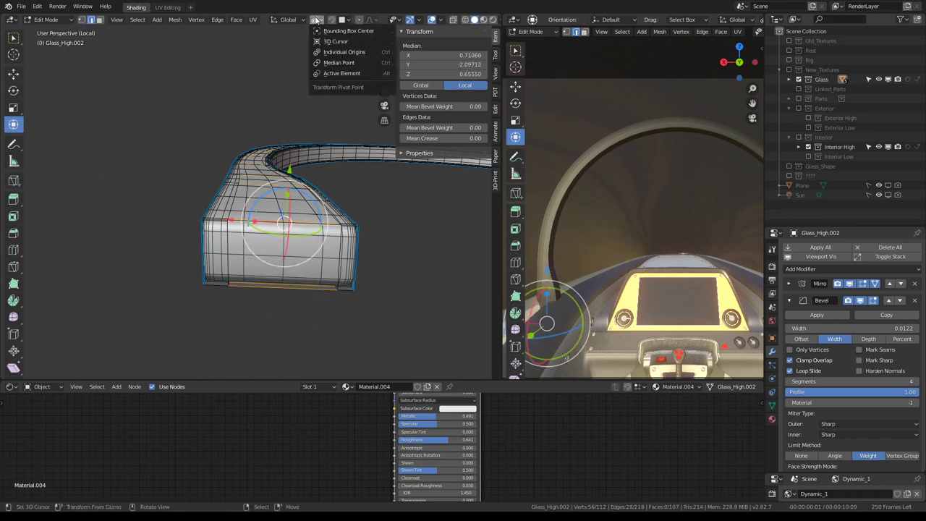
{"action": "left_click", "coordinate": [333, 71]}
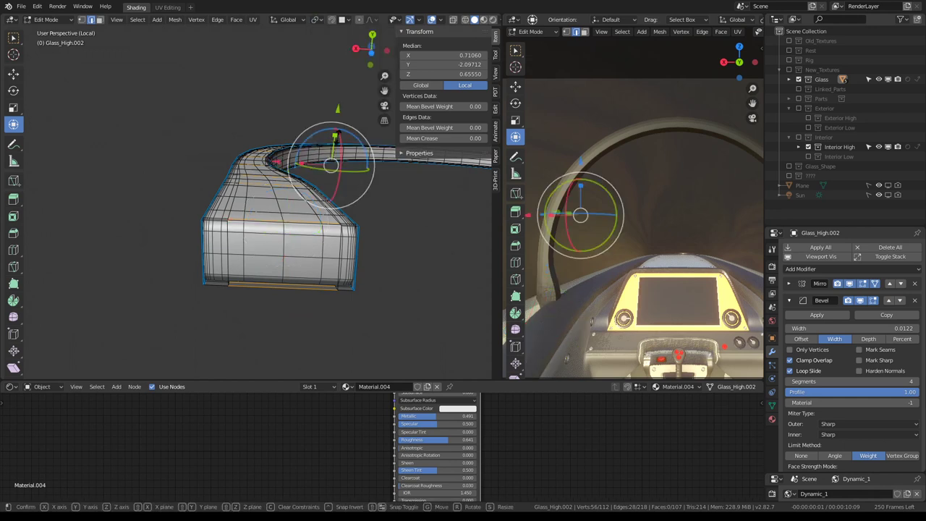
{"action": "mouse_move", "coordinate": [332, 138]}
{"action": "left_mouse_down"}
{"action": "mouse_move", "coordinate": [343, 155]}
{"action": "mouse_move", "coordinate": [336, 134]}
{"action": "mouse_move", "coordinate": [334, 153]}
{"action": "left_mouse_up"}
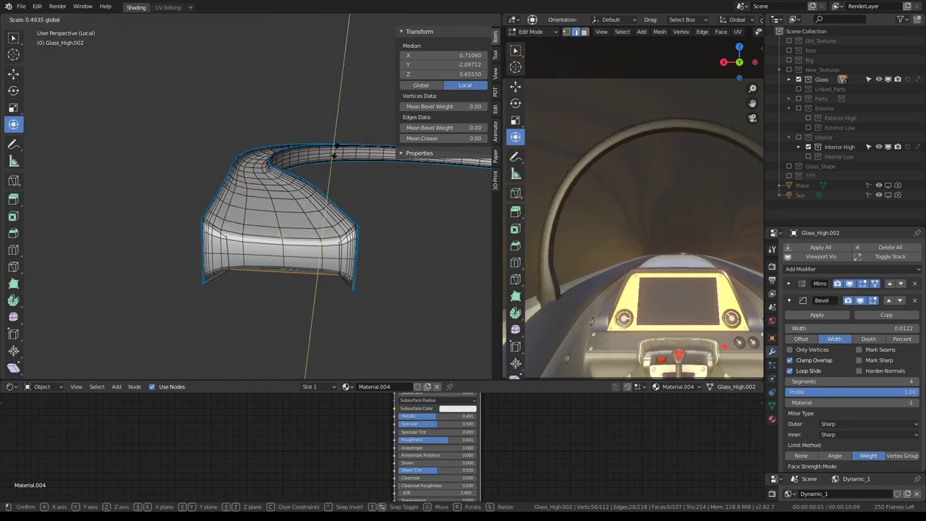
{"action": "right_click", "coordinate": [335, 153]}
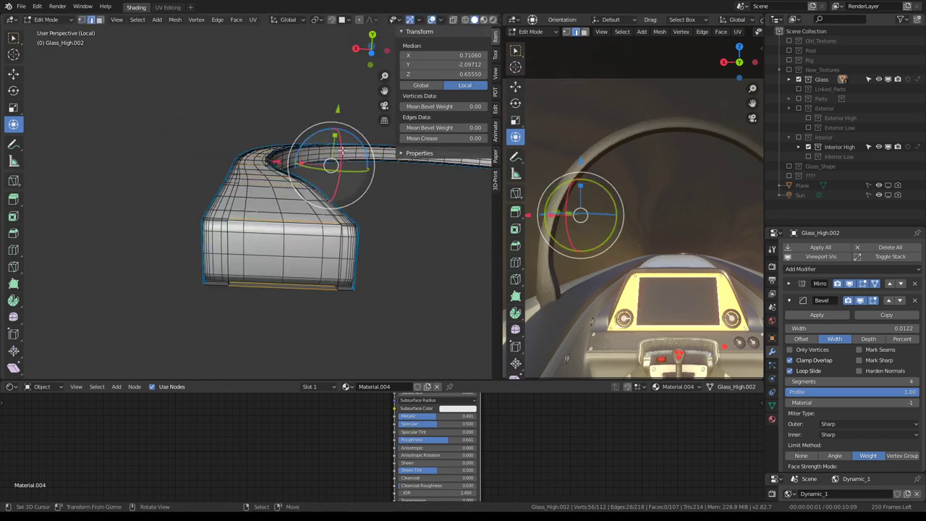
{"action": "mouse_move", "coordinate": [591, 139]}
{"action": "middle_mouse_down"}
{"action": "mouse_move", "coordinate": [606, 121]}
{"action": "mouse_move", "coordinate": [643, 132]}
{"action": "mouse_move", "coordinate": [634, 128]}
{"action": "middle_mouse_up"}
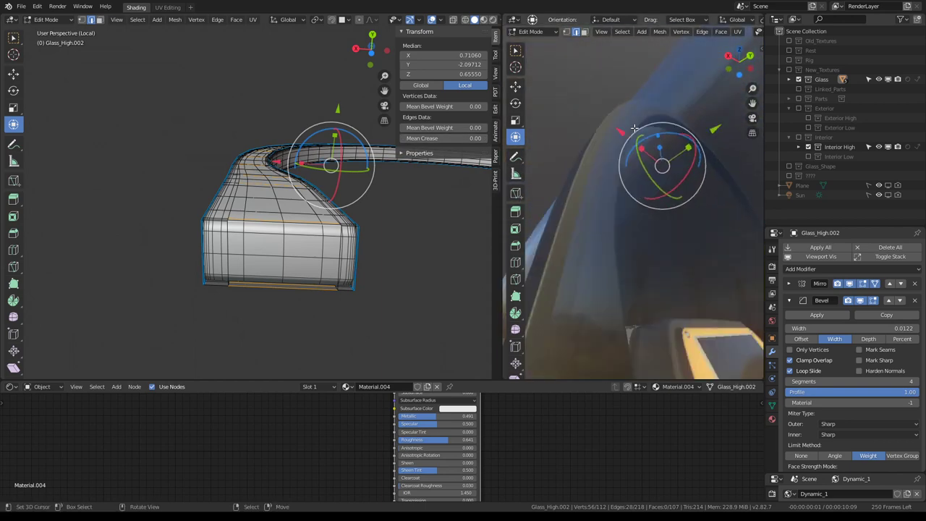
{"action": "key", "text": "s"}
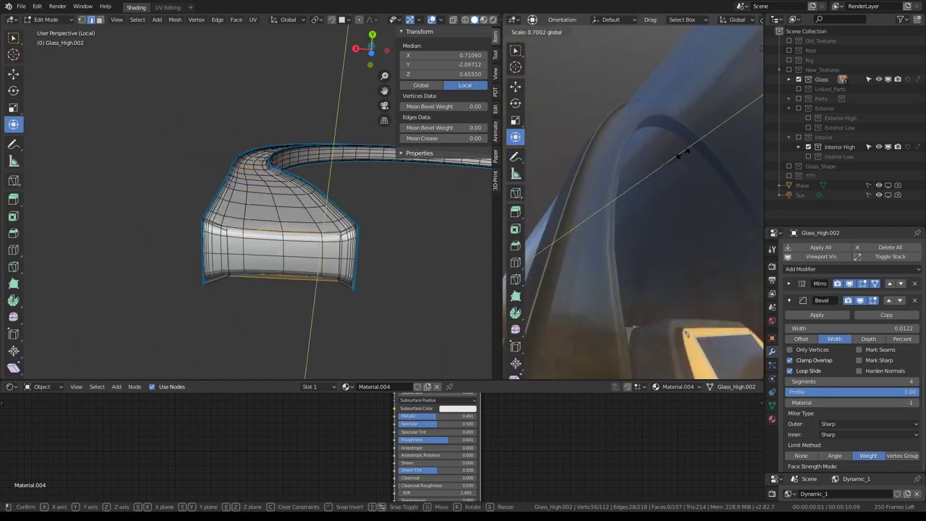
{"action": "right_click", "coordinate": [684, 153]}
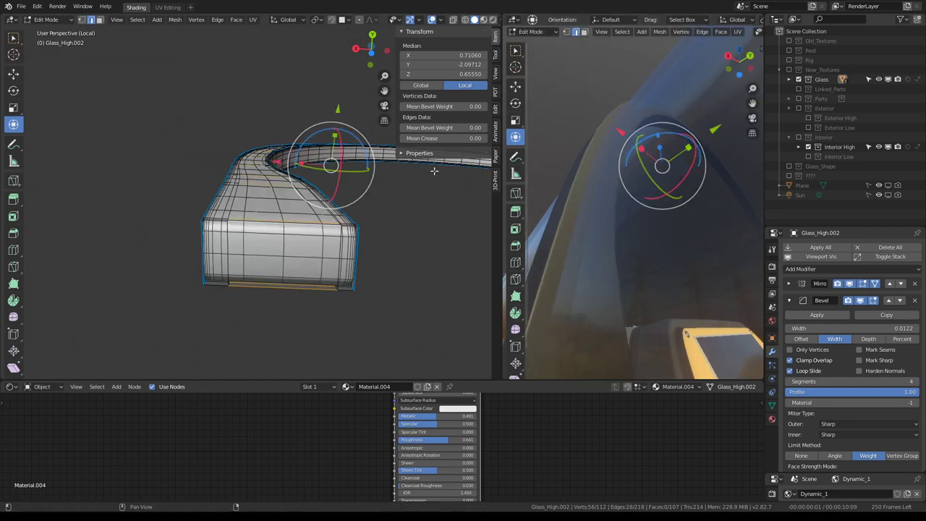
{"action": "key", "text": "s"}
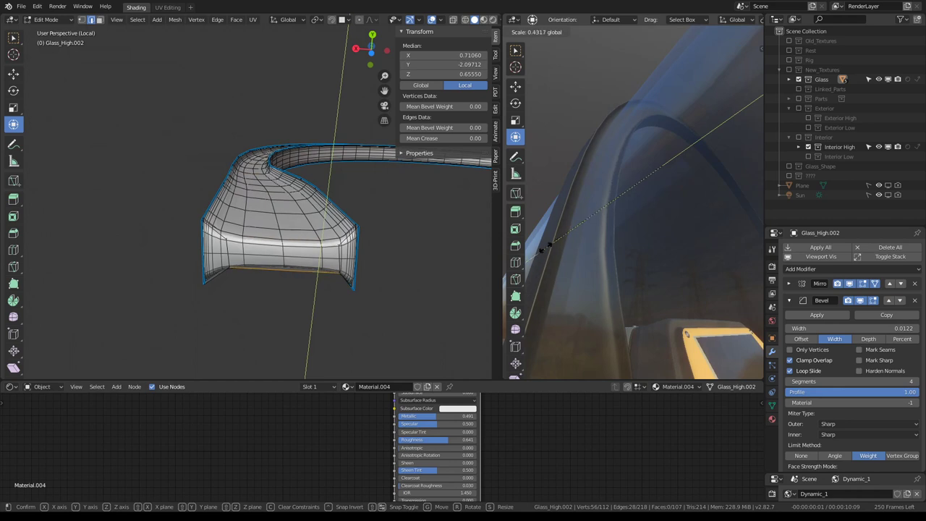
{"action": "right_click", "coordinate": [703, 147]}
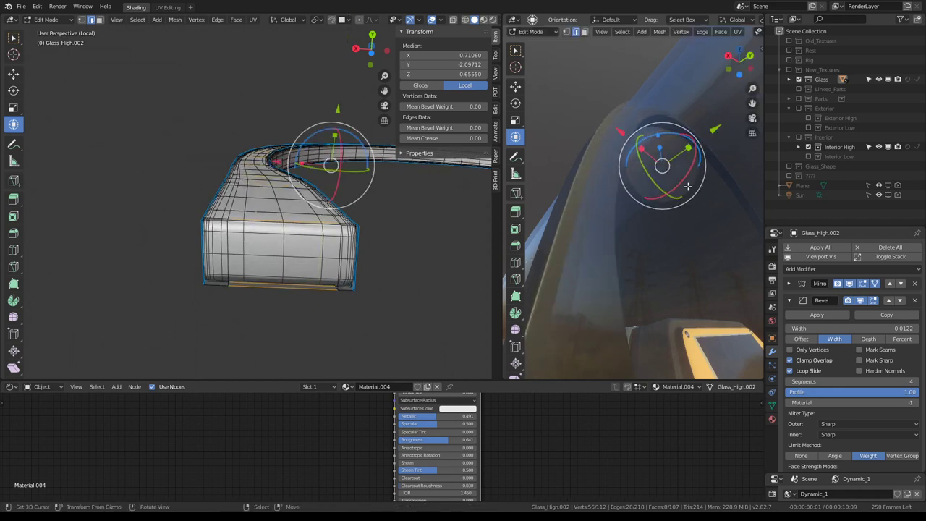
{"action": "key", "text": "s"}
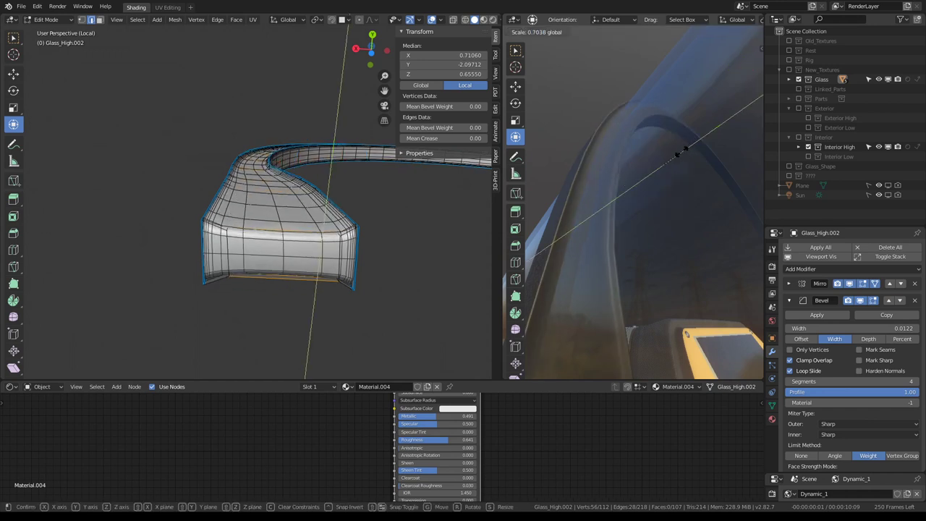
{"action": "left_click", "coordinate": [673, 152]}
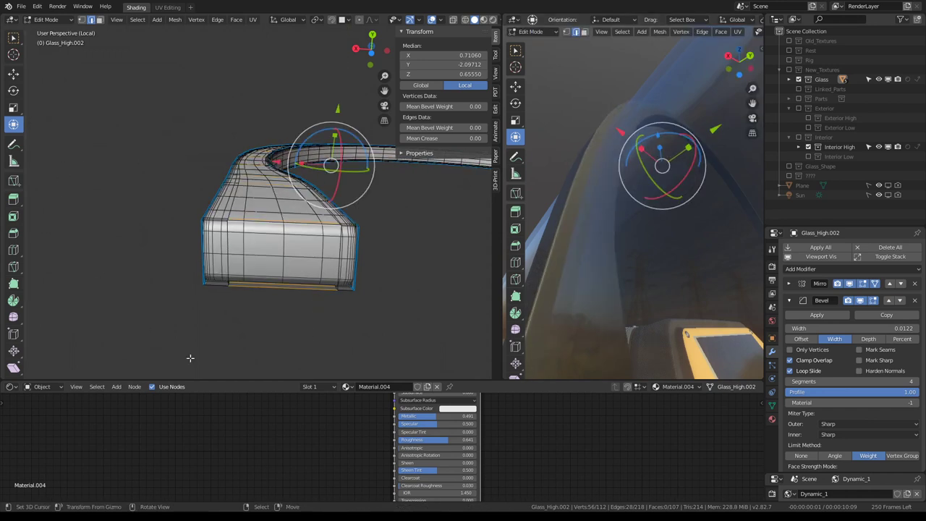
- Crease a lengthwise edge loop on the foot's side, cancelling a trial Y flattening
{"action": "left_click", "coordinate": [238, 208], "text": "alt"}
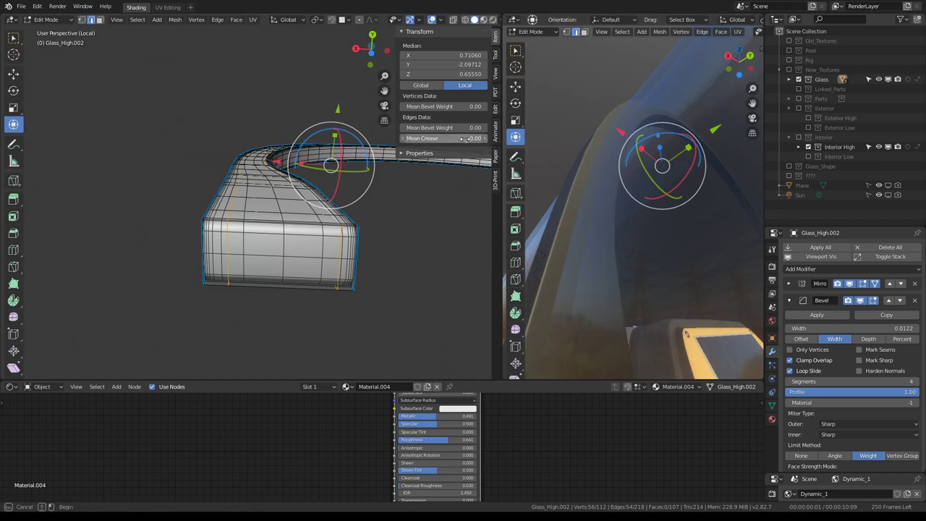
{"action": "key", "text": "alt+a"}
{"action": "left_click", "coordinate": [316, 197], "text": "alt"}
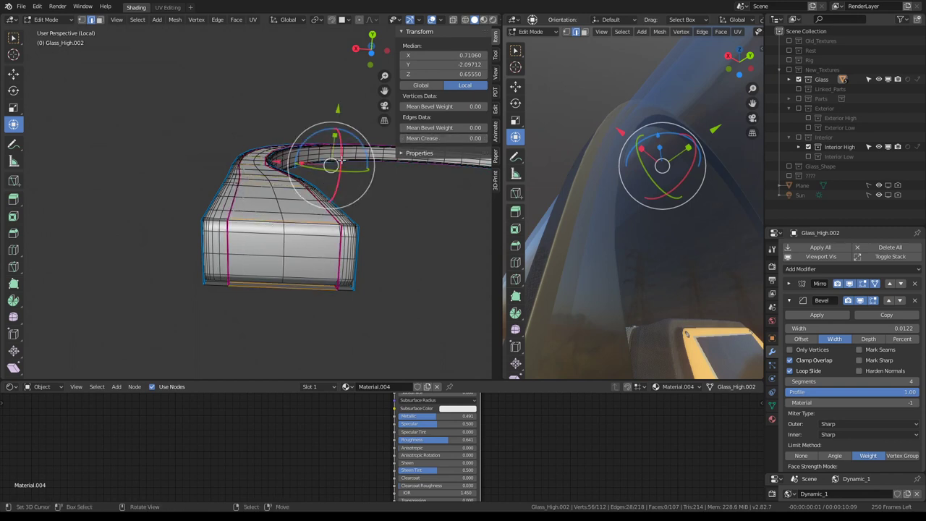
{"action": "left_click_drag", "start_coordinate": [338, 130], "coordinate": [336, 143]}
{"action": "key", "text": "s"}
{"action": "key", "text": "y"}
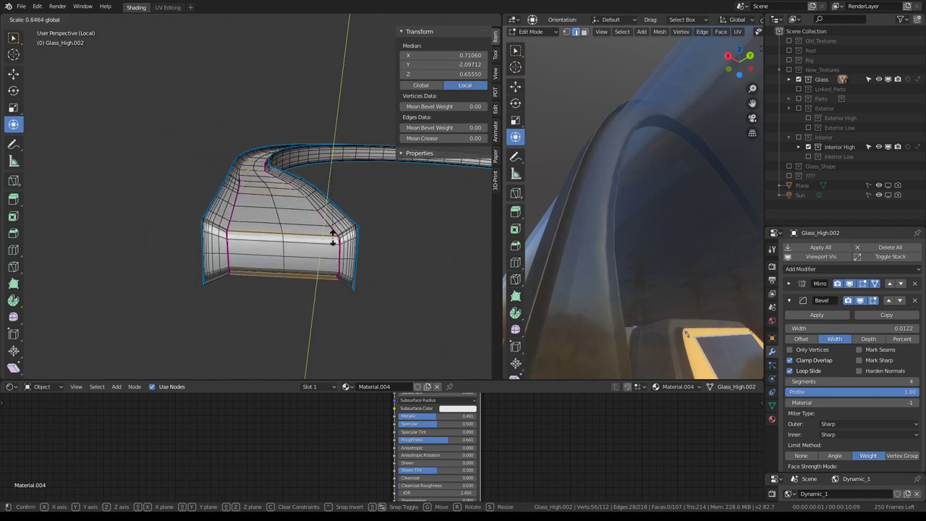
{"action": "key", "text": "Escape"}
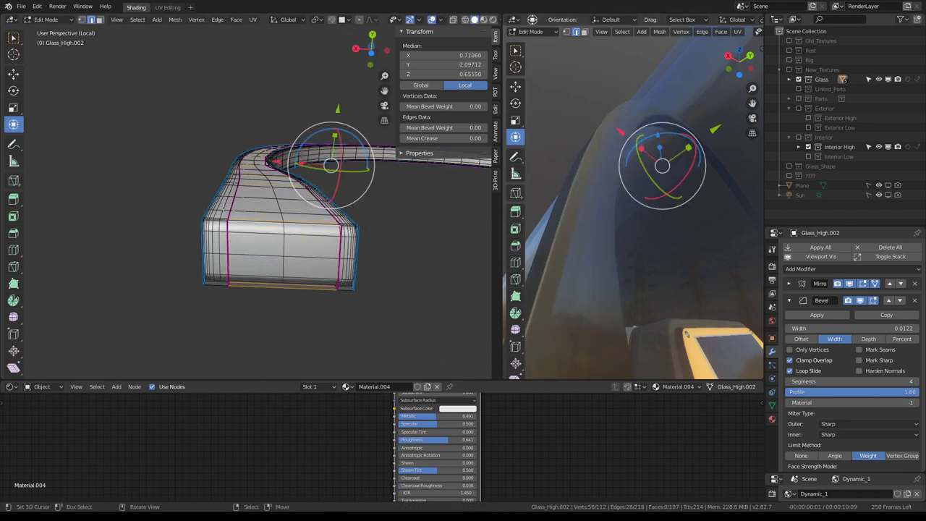
{"action": "left_click", "coordinate": [233, 222], "text": "ctrl+alt"}
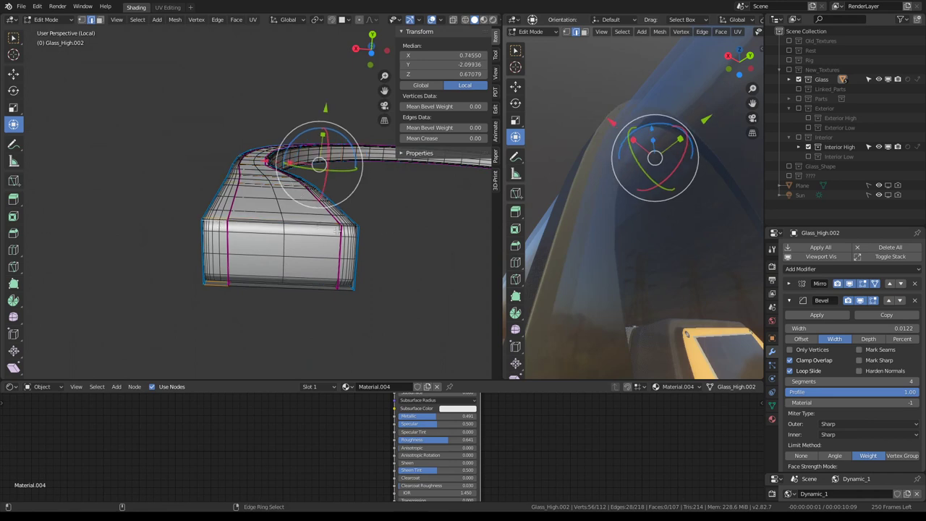
- Subdivide the whole glass mesh and slide a new horizontal foot loop into place
{"action": "key", "text": "a"}
{"action": "right_click", "coordinate": [337, 230]}
{"action": "left_click", "coordinate": [413, 230]}
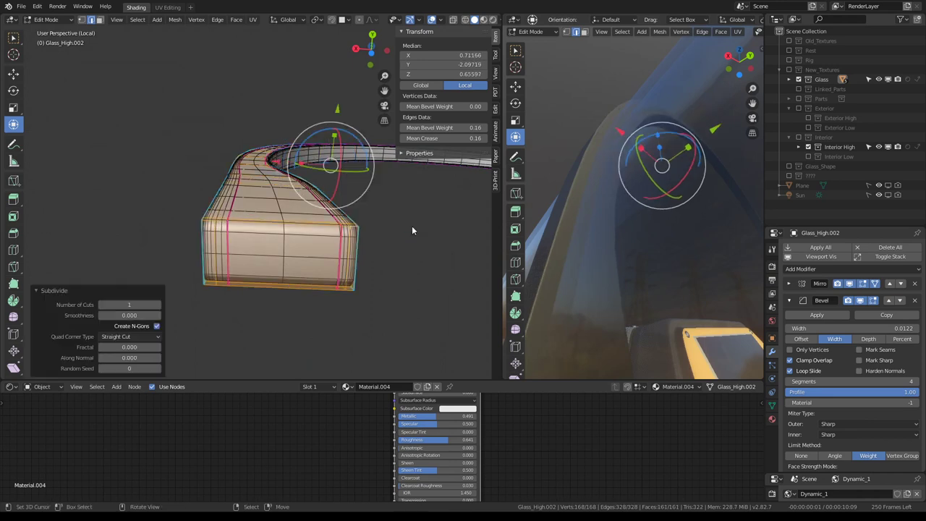
{"action": "left_click", "coordinate": [325, 216], "text": "alt"}
{"action": "key", "text": "g"}
{"action": "key", "text": "g"}
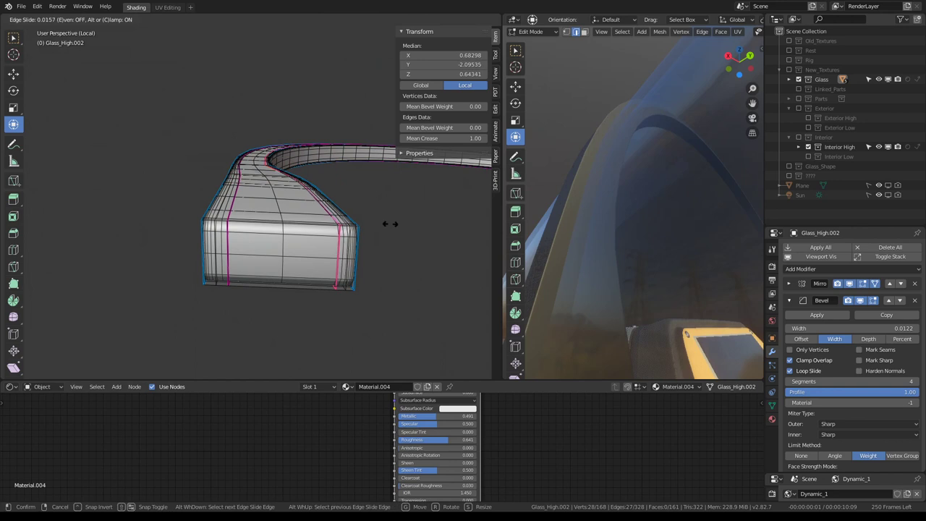
{"action": "left_click", "coordinate": [387, 223]}
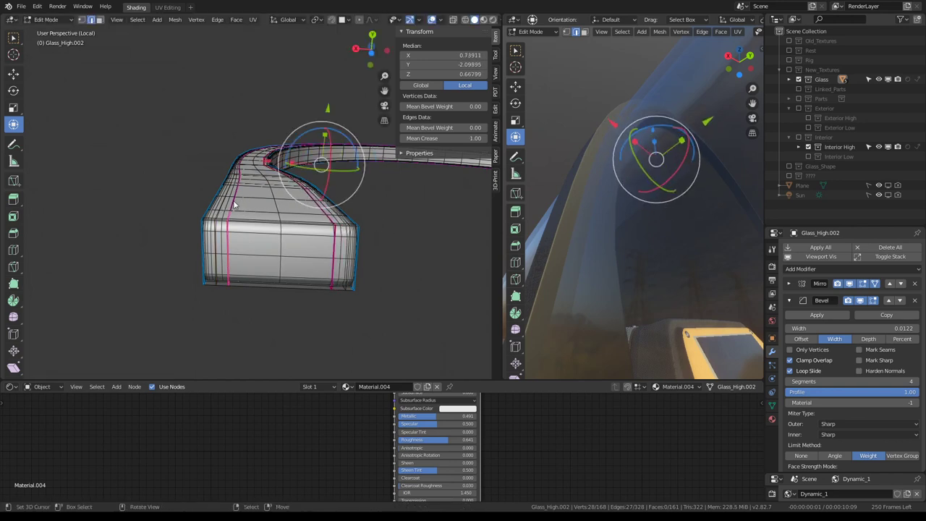
{"action": "key", "text": "g"}
{"action": "key", "text": "g"}
{"action": "left_click", "coordinate": [238, 201]}
- Shrink another foot edge loop after cancelling a free rotation of it
{"action": "left_click", "coordinate": [275, 204], "text": "alt"}
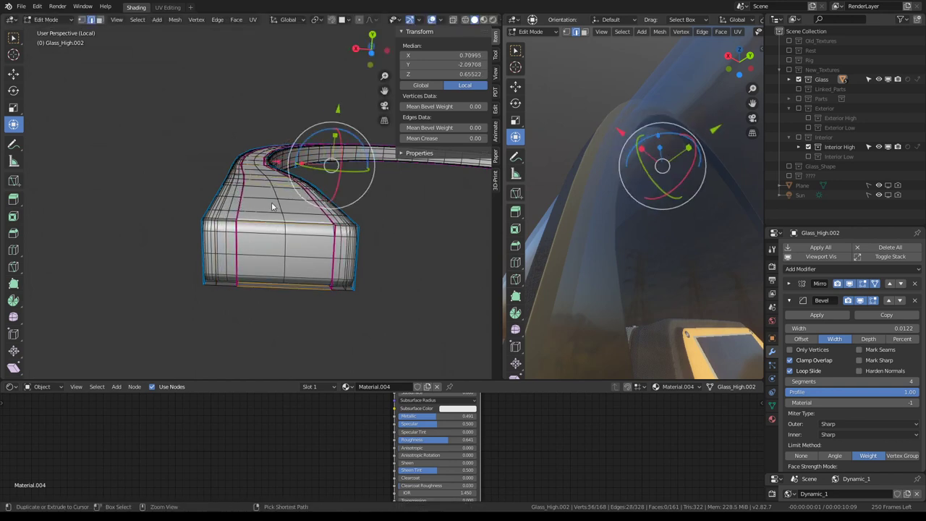
{"action": "left_click_drag", "start_coordinate": [332, 149], "coordinate": [331, 131]}
{"action": "right_click", "coordinate": [336, 137]}
{"action": "right_click", "coordinate": [338, 135]}
{"action": "key", "text": "s"}
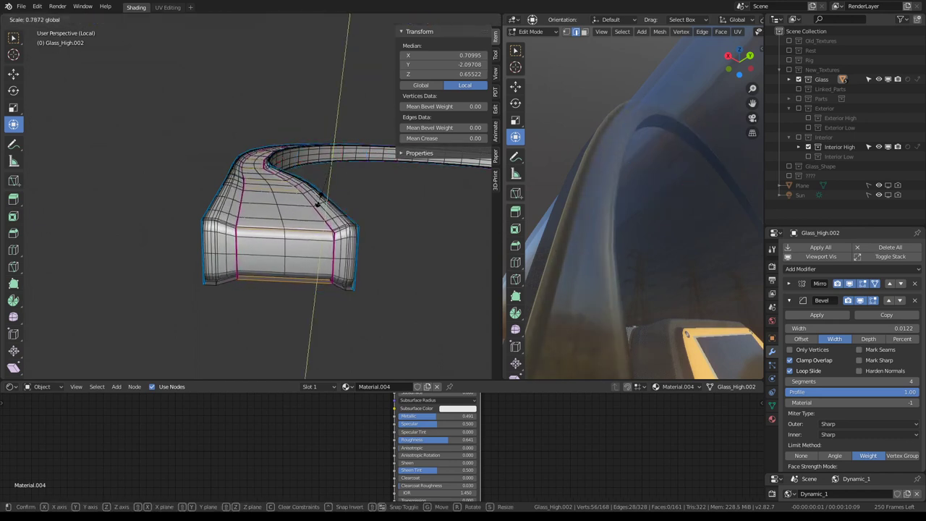
{"action": "left_click", "coordinate": [319, 250]}
{"action": "left_click", "coordinate": [221, 205], "text": "alt"}
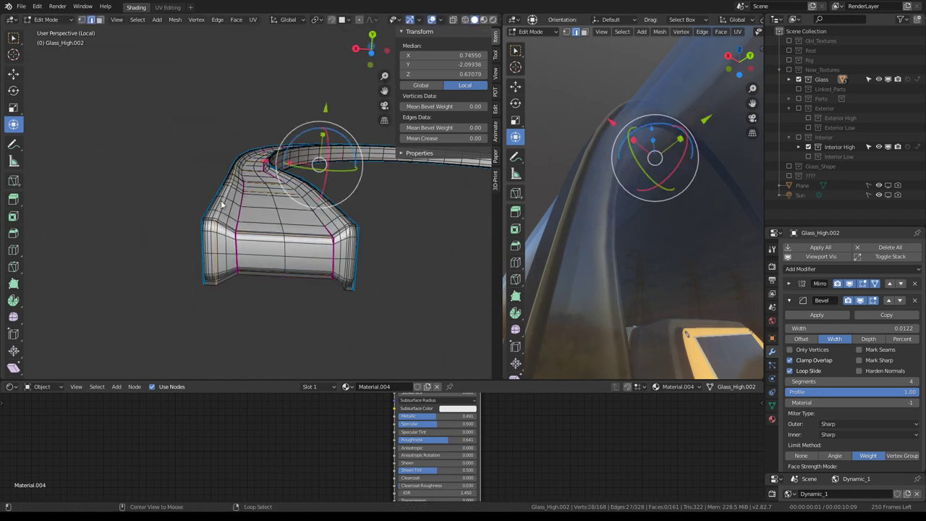
{"action": "left_click", "coordinate": [259, 193], "text": "alt"}
- Review the frame from the cockpit view and try rotating a loop to square off the foot, then undo
{"action": "mouse_move", "coordinate": [572, 155]}
{"action": "middle_mouse_down"}
{"action": "mouse_move", "coordinate": [690, 182]}
{"action": "mouse_move", "coordinate": [666, 193]}
{"action": "mouse_move", "coordinate": [663, 186]}
{"action": "middle_mouse_up"}
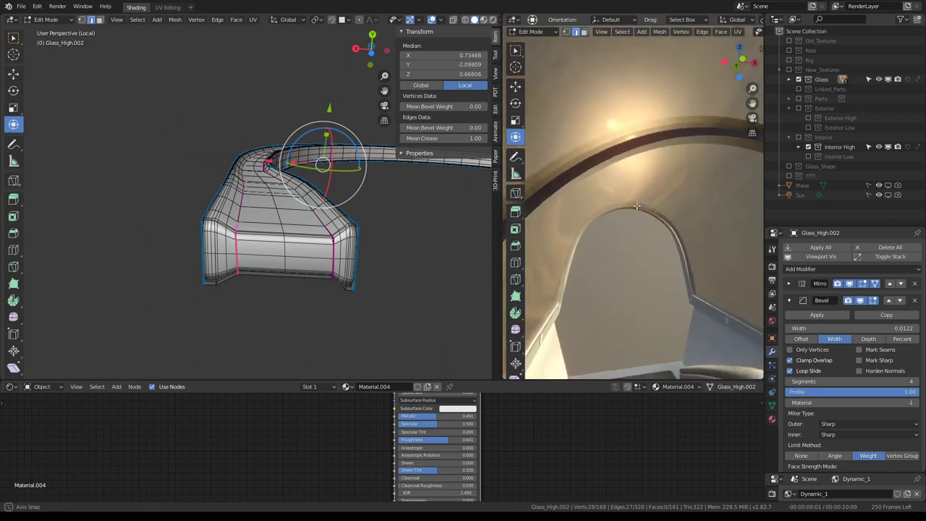
{"action": "middle_click_drag", "start_coordinate": [663, 186], "coordinate": [816, 212]}
{"action": "mouse_move", "coordinate": [723, 188]}
{"action": "middle_mouse_down"}
{"action": "mouse_move", "coordinate": [689, 166]}
{"action": "mouse_move", "coordinate": [610, 190]}
{"action": "mouse_move", "coordinate": [578, 185]}
{"action": "middle_mouse_up"}
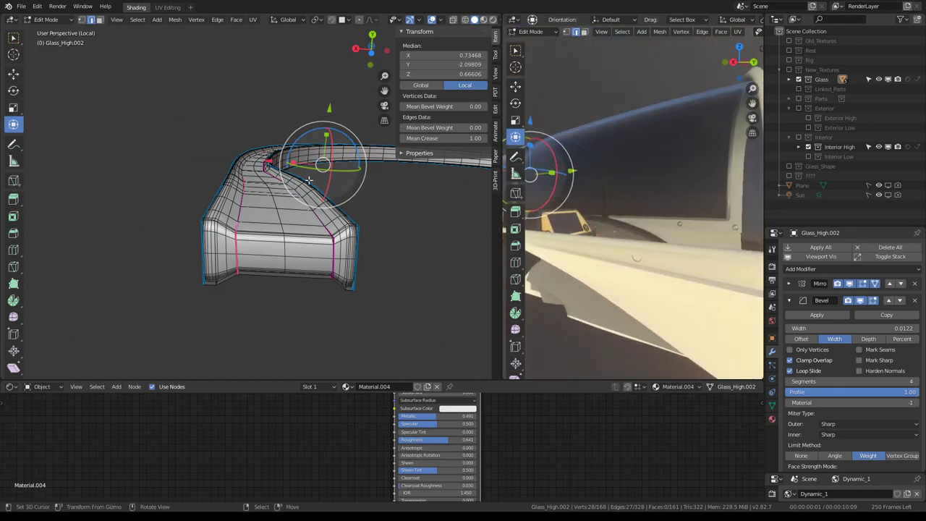
{"action": "middle_click_drag", "start_coordinate": [311, 190], "coordinate": [316, 210]}
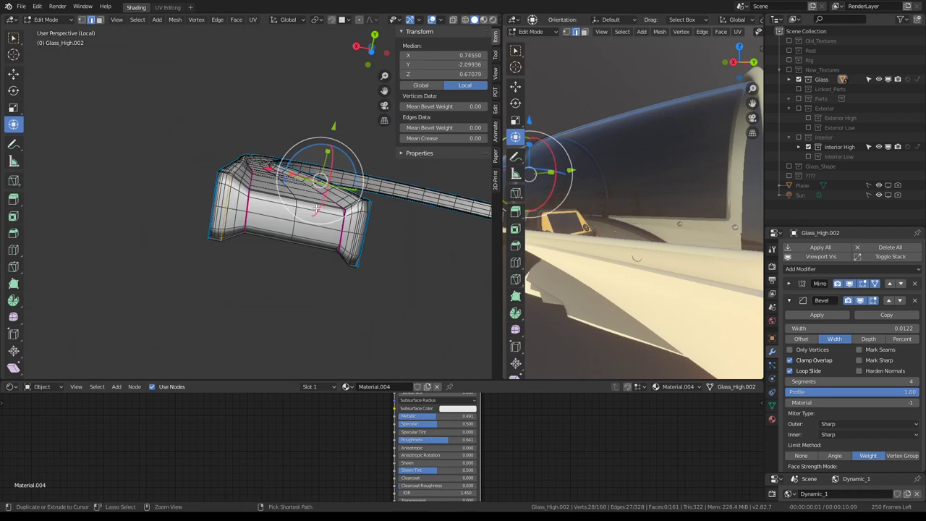
{"action": "left_click_drag", "start_coordinate": [316, 209], "coordinate": [313, 171]}
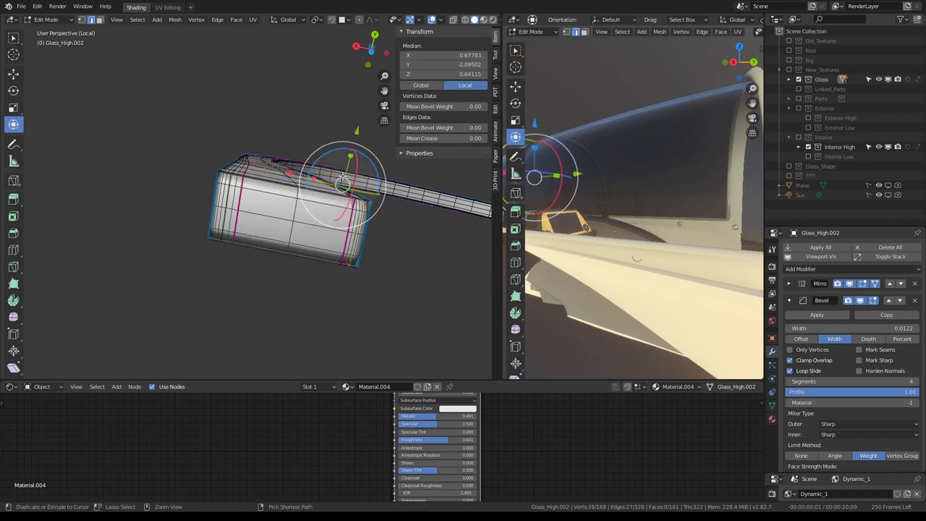
{"action": "key", "text": "ctrl+z"}
{"action": "key", "text": "ctrl+z"}
{"action": "key", "text": "ctrl+z"}
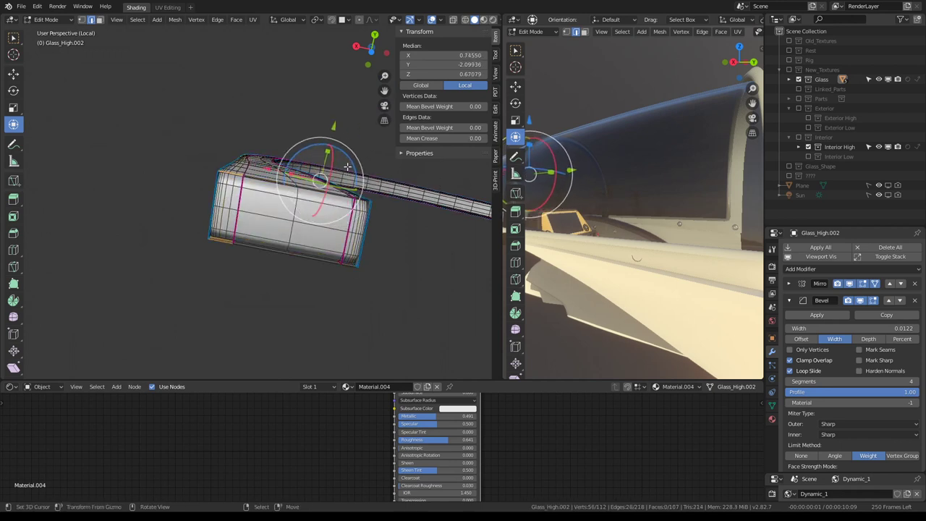
{"action": "middle_click_drag", "start_coordinate": [303, 209], "coordinate": [258, 238]}
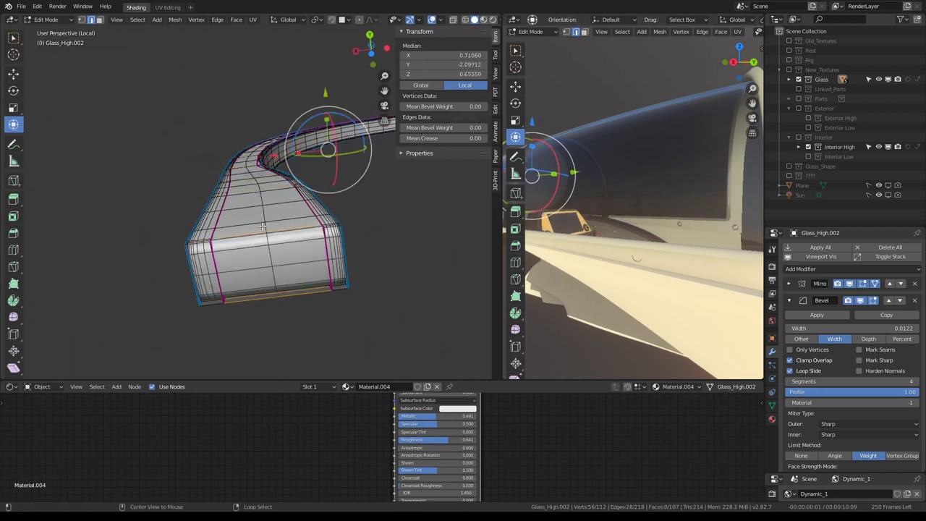
- Subdivide to add a centre loop, rotate it, and scale it to 0.1987 to pinch the base
{"action": "right_click", "coordinate": [330, 188]}
{"action": "left_click", "coordinate": [318, 188]}
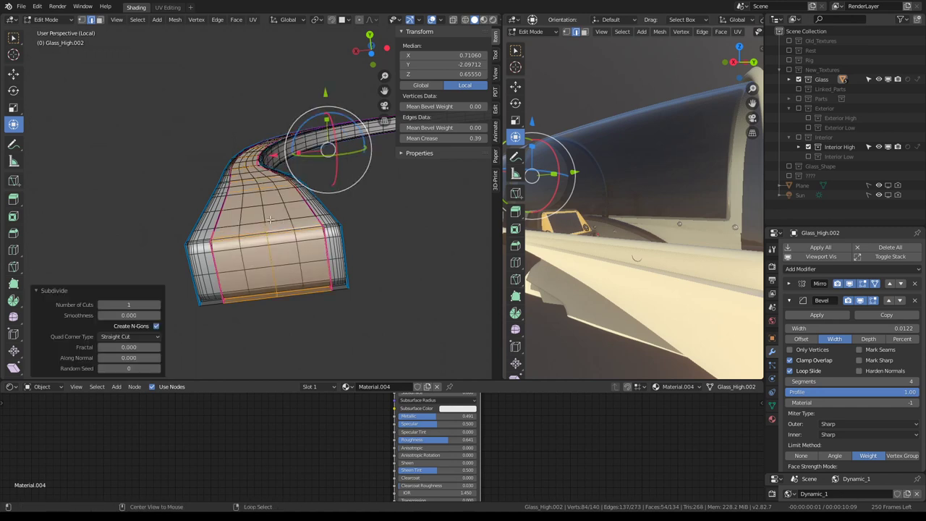
{"action": "left_click", "coordinate": [270, 210], "text": "alt"}
{"action": "middle_click_drag", "start_coordinate": [595, 198], "coordinate": [670, 154]}
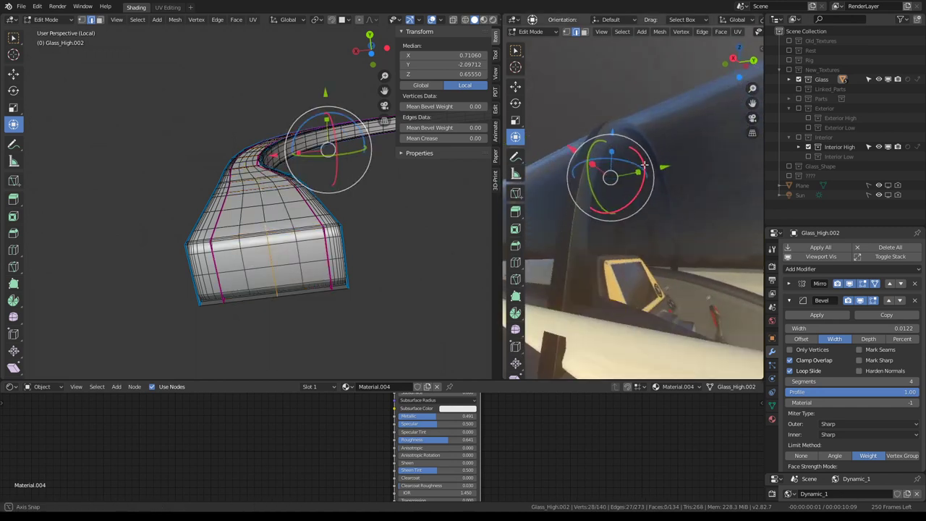
{"action": "key", "text": "r"}
{"action": "key", "text": "r"}
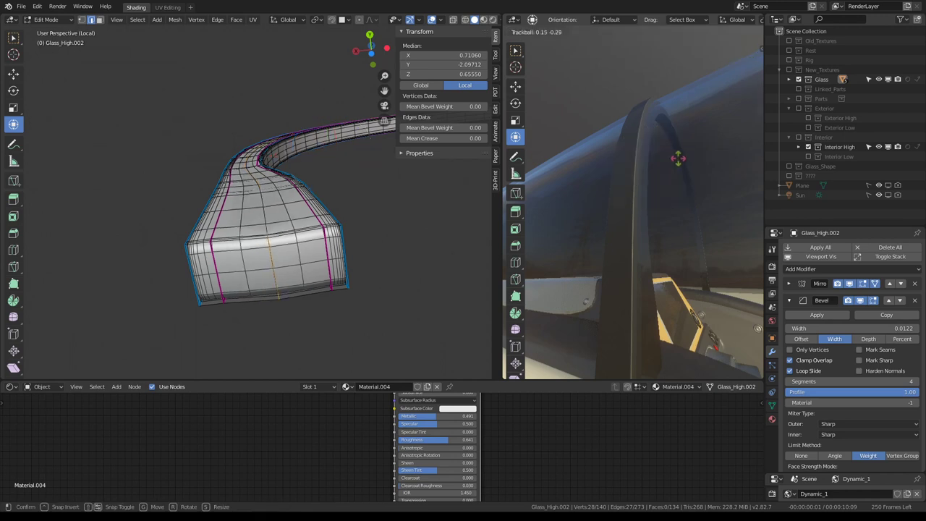
{"action": "left_click", "coordinate": [654, 168]}
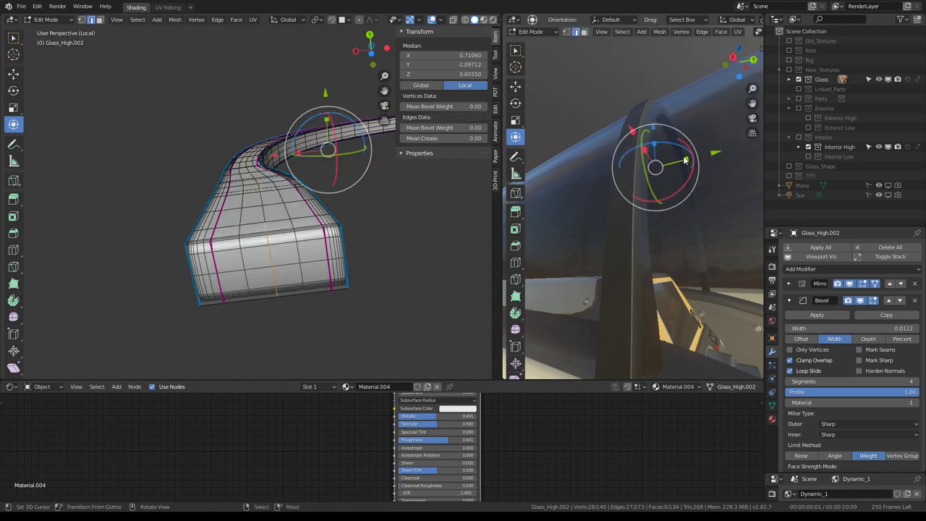
{"action": "key", "text": "s"}
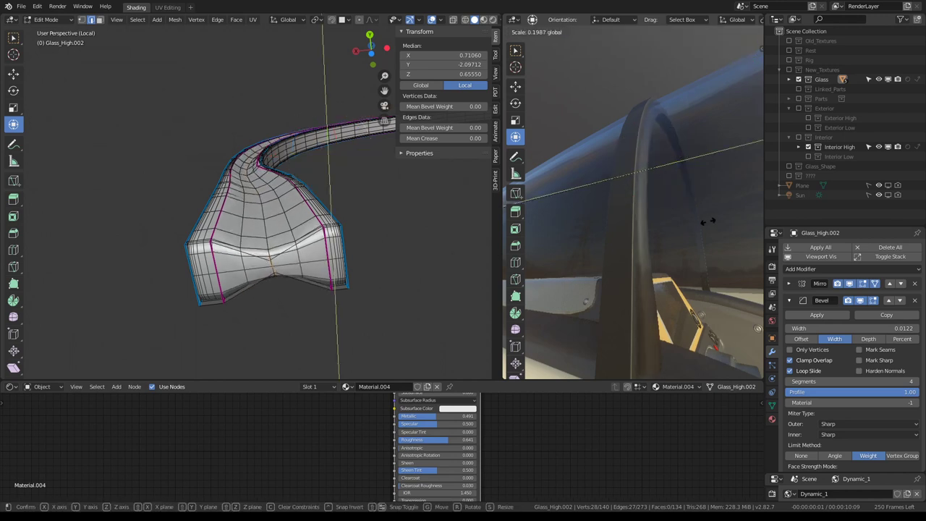
{"action": "left_click", "coordinate": [710, 222]}
- Exit to Object Mode and inspect the maximised cockpit view, then restore the layout and re-enter Edit Mode
{"action": "key", "text": "Tab"}
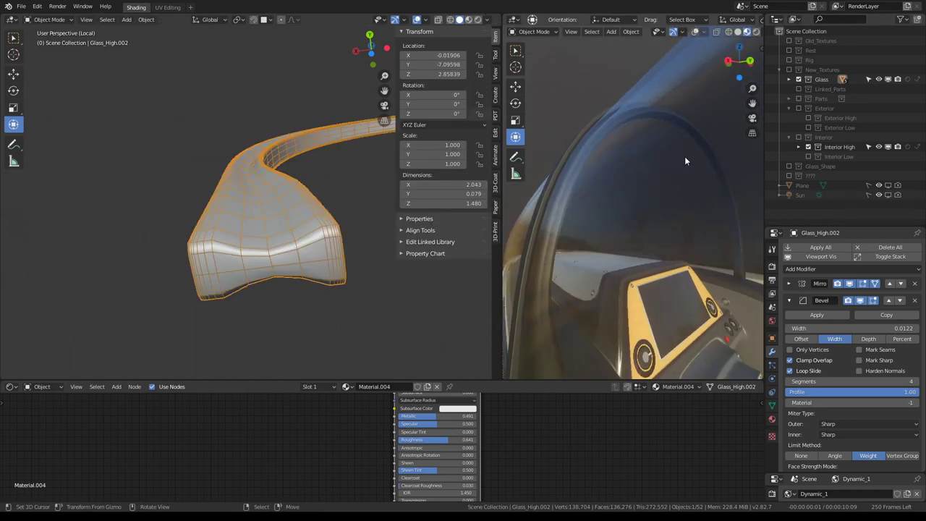
{"action": "mouse_move", "coordinate": [684, 156]}
{"action": "middle_mouse_down"}
{"action": "mouse_move", "coordinate": [646, 185]}
{"action": "mouse_move", "coordinate": [655, 212]}
{"action": "middle_mouse_up"}
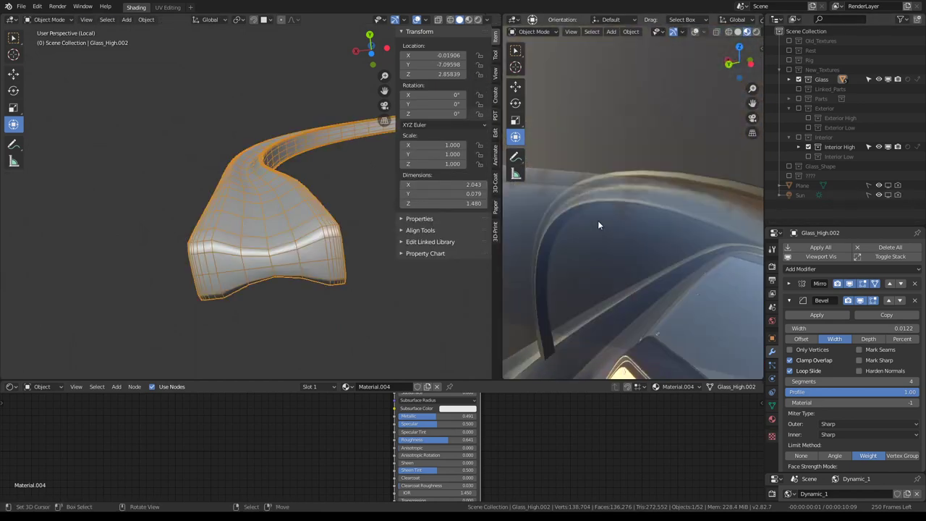
{"action": "middle_click_drag", "start_coordinate": [601, 223], "coordinate": [640, 186]}
{"action": "scroll", "coordinate": [640, 180], "scroll_direction": "down", "scroll_amount": 2}
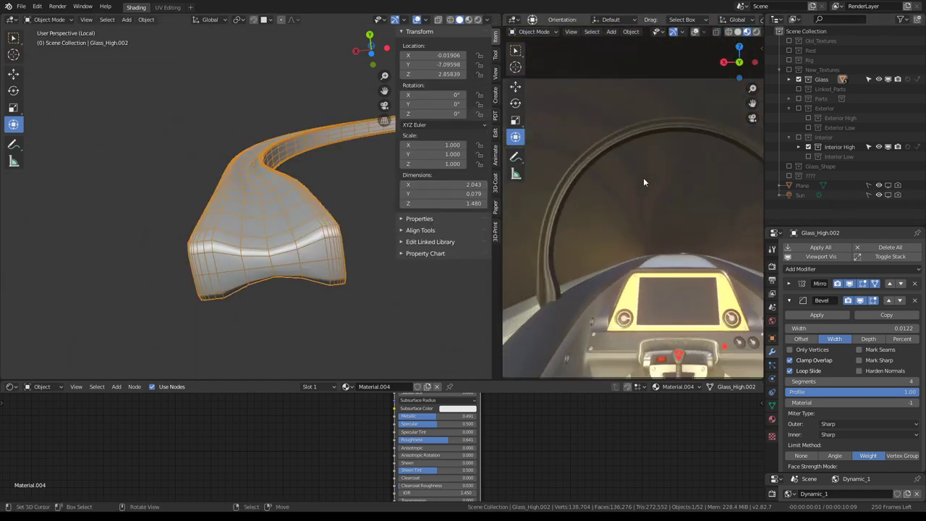
{"action": "key", "text": "ctrl+space"}
{"action": "scroll", "coordinate": [575, 235], "scroll_direction": "down", "scroll_amount": 2}
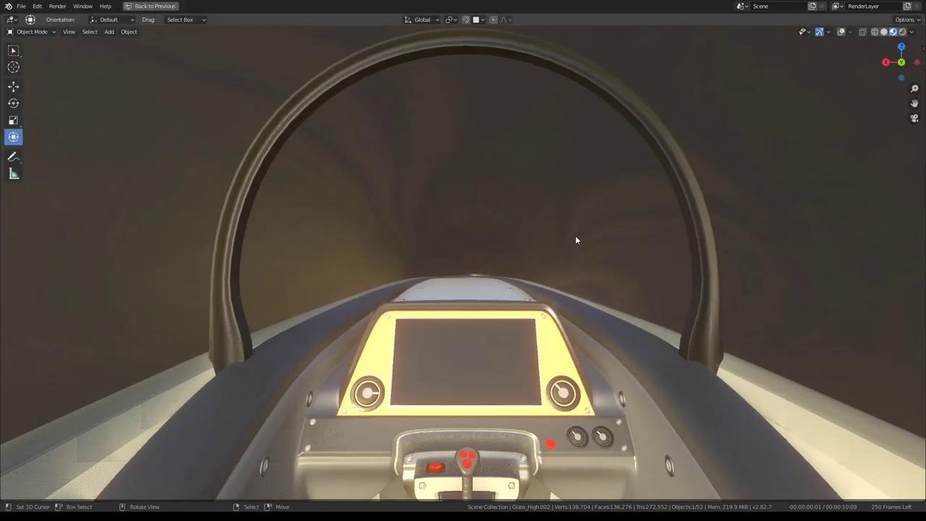
{"action": "scroll", "coordinate": [578, 235], "scroll_direction": "up", "scroll_amount": 1}
{"action": "key", "text": "ctrl+space"}
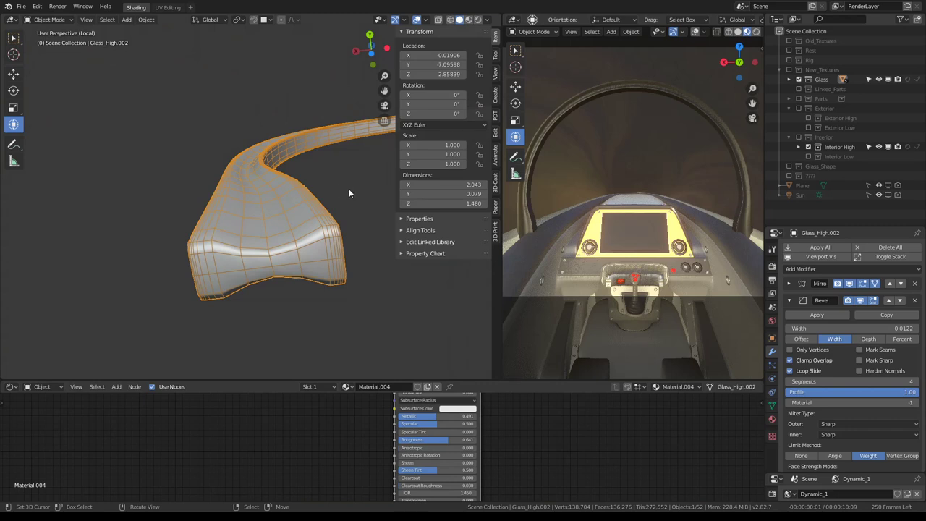
{"action": "mouse_move", "coordinate": [339, 188]}
{"action": "middle_mouse_down"}
{"action": "mouse_move", "coordinate": [306, 203]}
{"action": "mouse_move", "coordinate": [311, 159]}
{"action": "mouse_move", "coordinate": [397, 231]}
{"action": "middle_mouse_up"}
{"action": "key", "text": "Tab"}
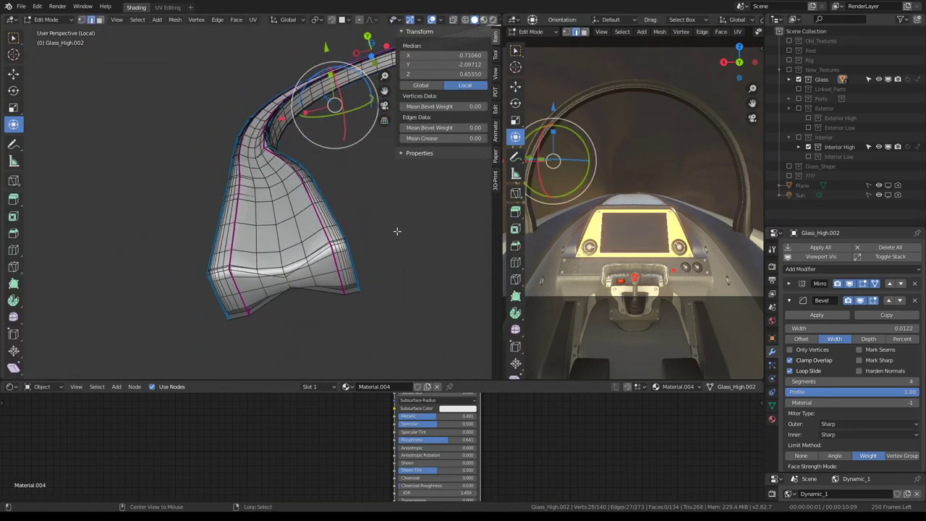
- Bridge the foot's edge loops and bevel the bridged edges with a single segment
{"action": "middle_click_drag", "start_coordinate": [268, 204], "coordinate": [288, 225]}
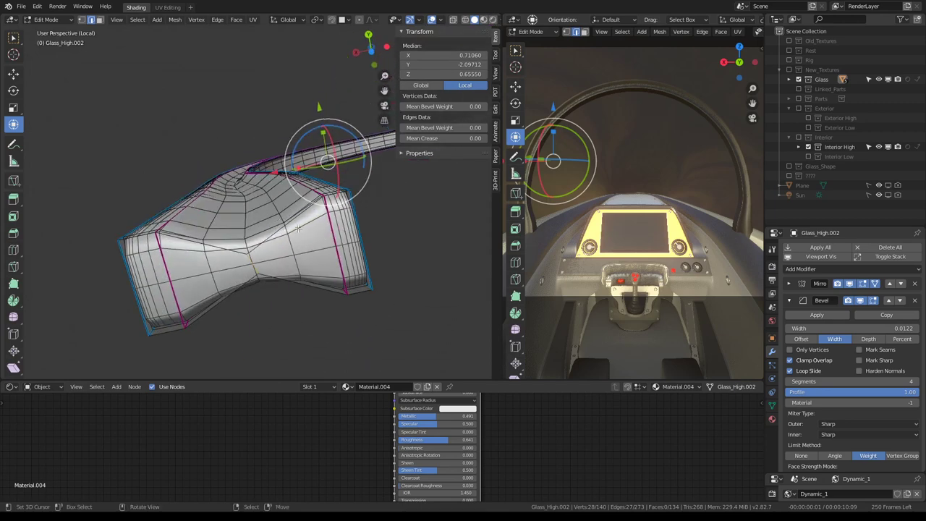
{"action": "key", "text": "ctrl+e"}
{"action": "left_click", "coordinate": [320, 99]}
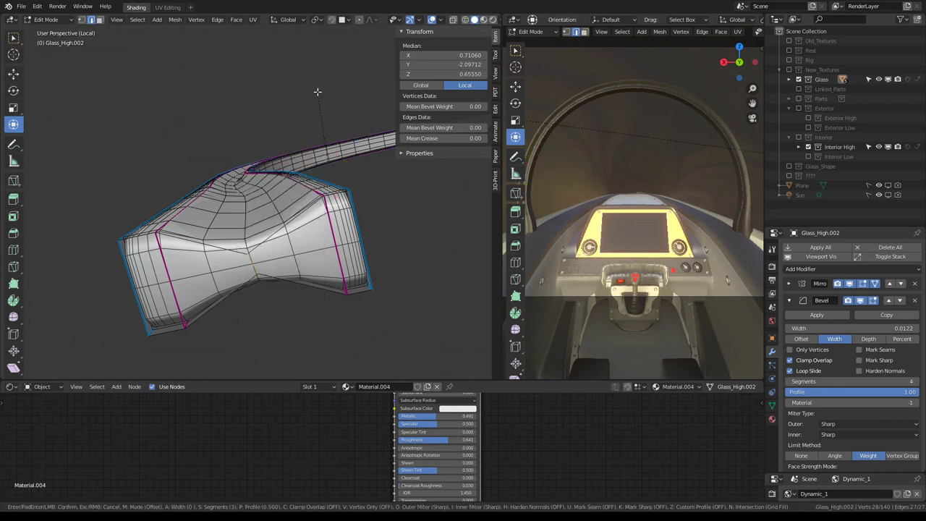
{"action": "key", "text": "ctrl+b"}
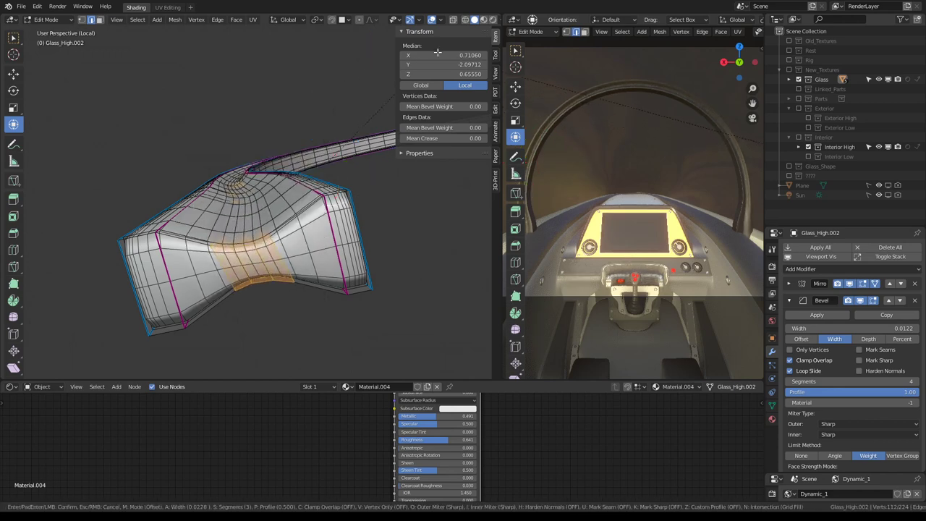
{"action": "key", "text": "Return"}
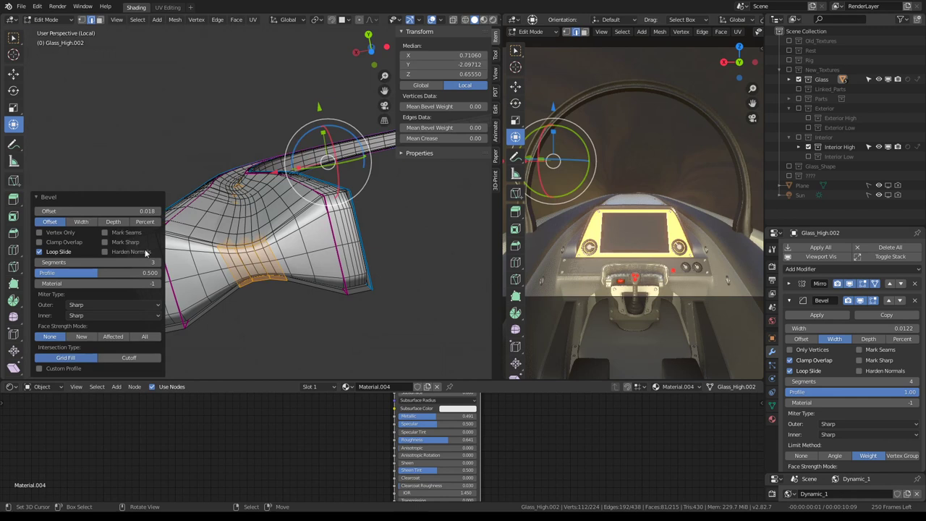
{"action": "left_click_drag", "start_coordinate": [113, 257], "coordinate": [87, 257]}
- Set Mean Crease to 1 on two foot edge loops and return to Object Mode
{"action": "left_click", "coordinate": [268, 266], "text": "alt"}
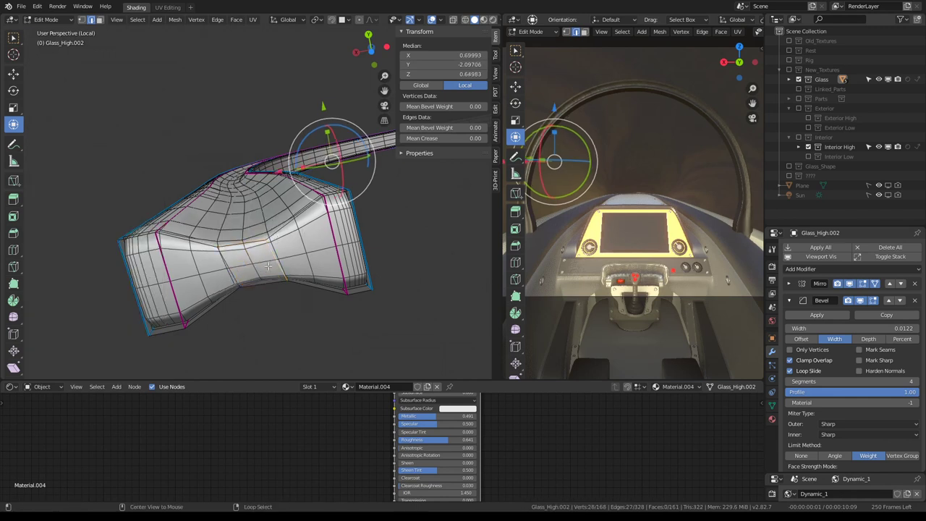
{"action": "left_click", "coordinate": [226, 260], "text": "alt+shift"}
{"action": "double_click", "coordinate": [441, 138]}
{"action": "type", "text": "1"}
{"action": "key", "text": "Return"}
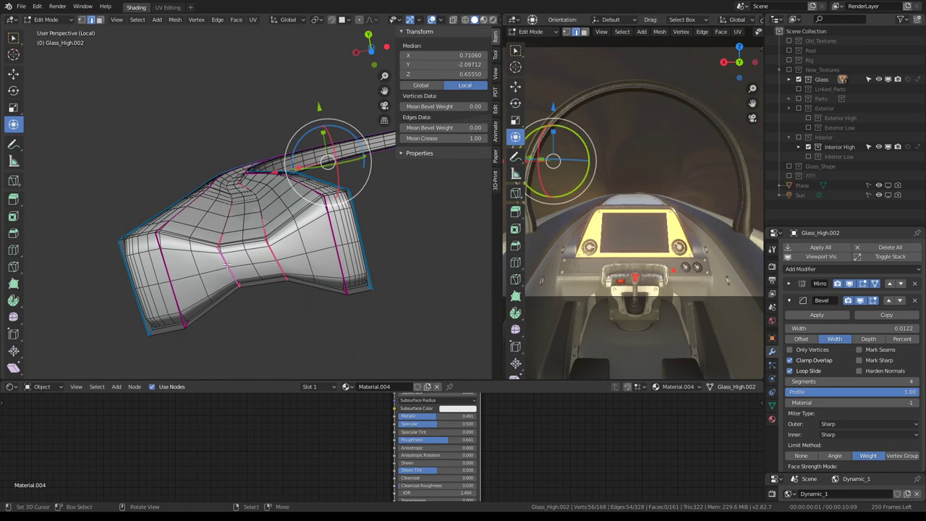
{"action": "middle_click_drag", "start_coordinate": [227, 264], "coordinate": [244, 233]}
{"action": "left_click", "coordinate": [261, 300]}
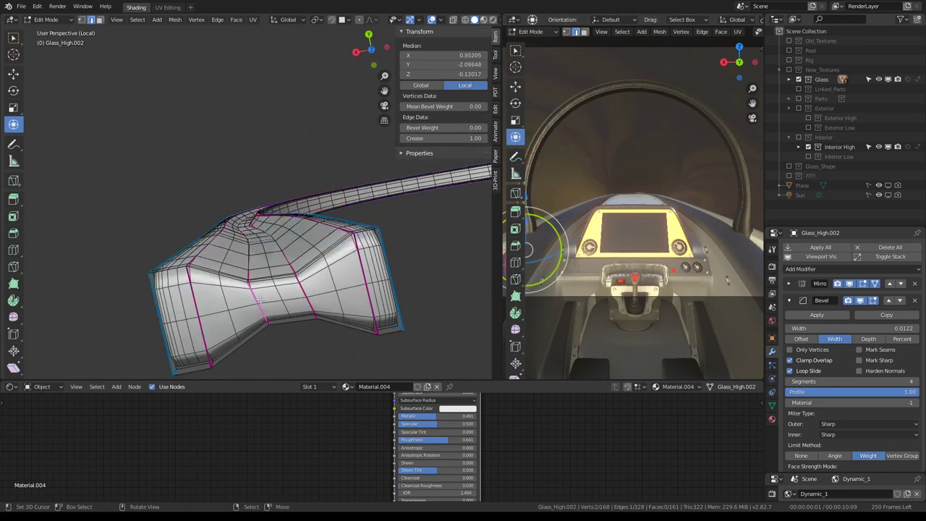
{"action": "key", "text": "Tab"}
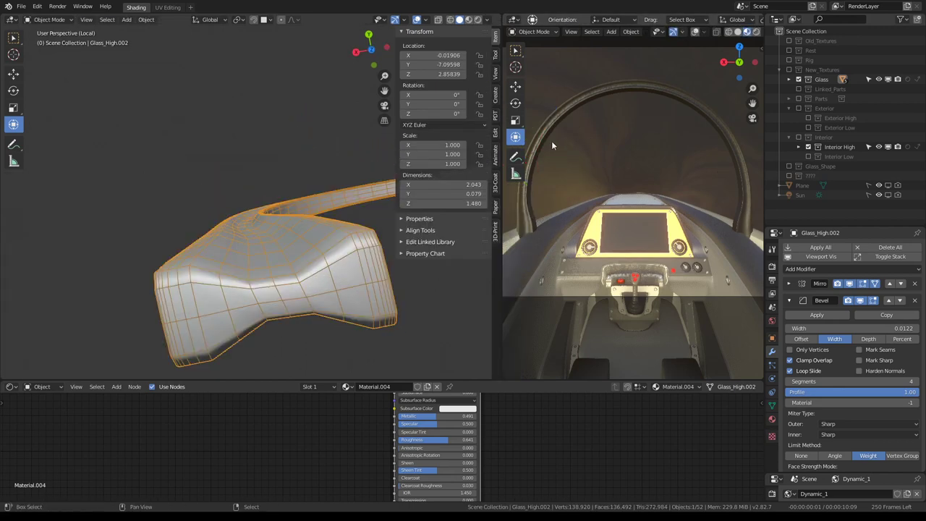
{"action": "scroll", "coordinate": [658, 142], "scroll_direction": "up", "scroll_amount": 8}
{"action": "scroll", "coordinate": [652, 167], "scroll_direction": "up", "scroll_amount": 6}
{"action": "scroll", "coordinate": [656, 166], "scroll_direction": "up", "scroll_amount": 2}
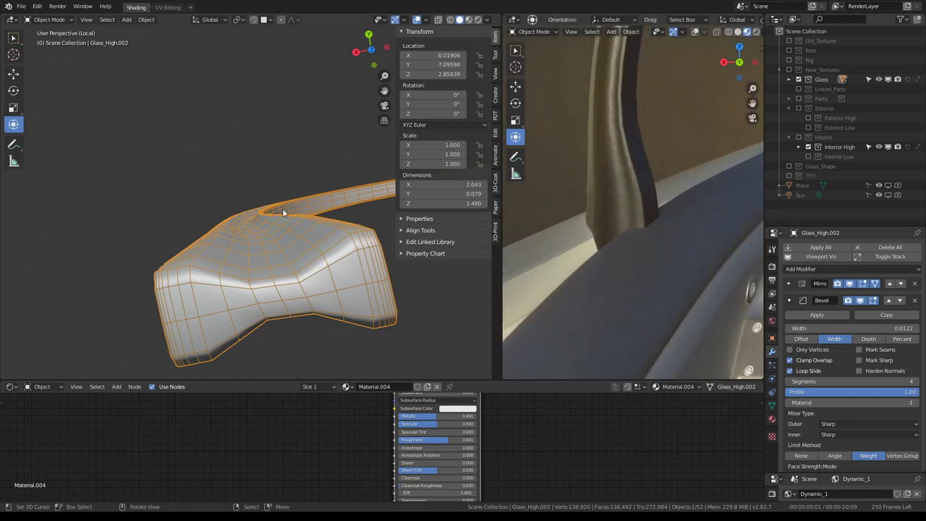
- Select edge loops along the frame's stem and adjust their Mean Crease, raising the first to 1.00
{"action": "mouse_move", "coordinate": [284, 212]}
{"action": "middle_mouse_down"}
{"action": "mouse_move", "coordinate": [274, 272]}
{"action": "mouse_move", "coordinate": [275, 194]}
{"action": "middle_mouse_up"}
{"action": "key", "text": "Tab"}
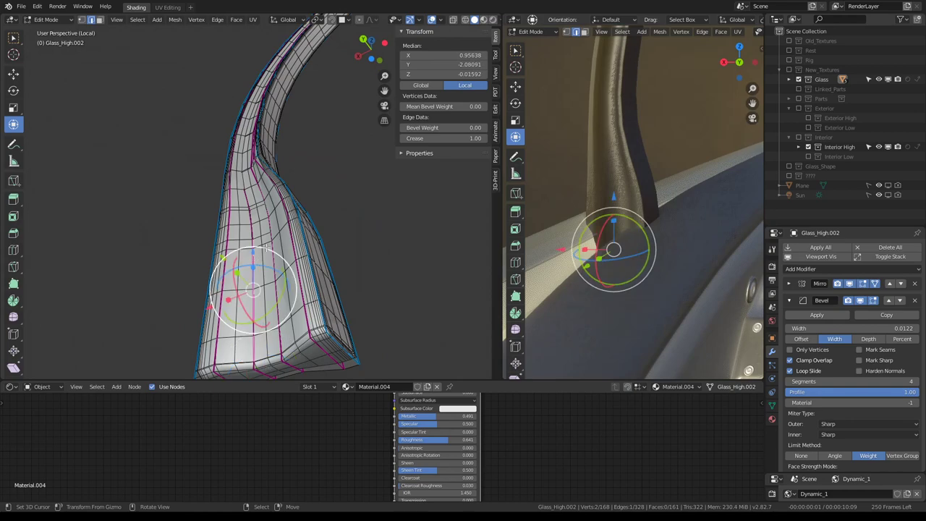
{"action": "mouse_move", "coordinate": [267, 248]}
{"action": "middle_mouse_down"}
{"action": "mouse_move", "coordinate": [298, 239]}
{"action": "mouse_move", "coordinate": [309, 188]}
{"action": "mouse_move", "coordinate": [99, 207]}
{"action": "mouse_move", "coordinate": [99, 275]}
{"action": "mouse_move", "coordinate": [218, 238]}
{"action": "mouse_move", "coordinate": [259, 198]}
{"action": "mouse_move", "coordinate": [252, 139]}
{"action": "mouse_move", "coordinate": [310, 210]}
{"action": "mouse_move", "coordinate": [497, 213]}
{"action": "mouse_move", "coordinate": [370, 203]}
{"action": "middle_mouse_up"}
{"action": "key", "text": "Tab"}
{"action": "key", "text": "Tab"}
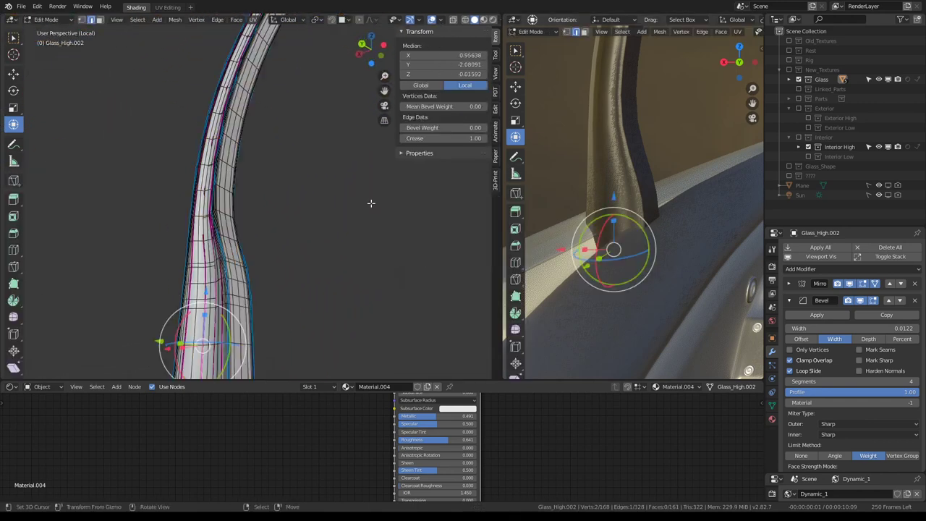
{"action": "middle_click_drag", "start_coordinate": [214, 221], "coordinate": [293, 197]}
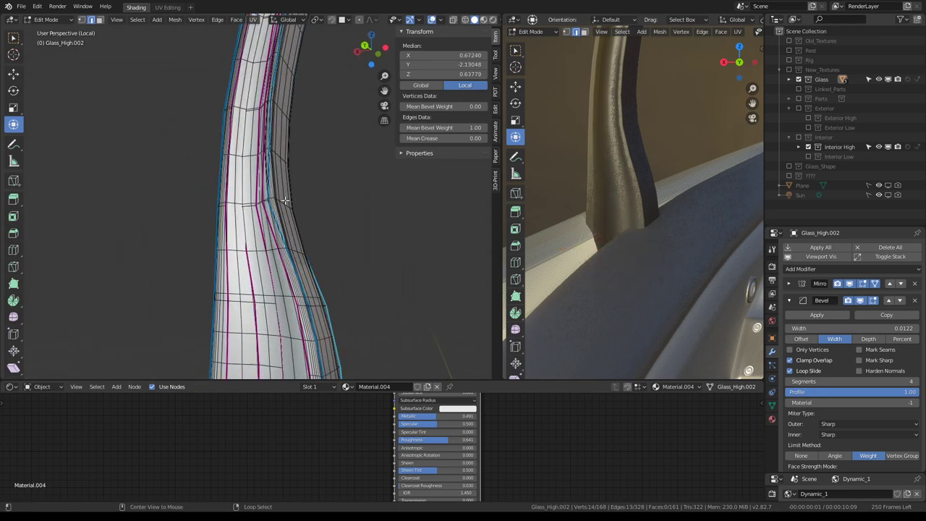
{"action": "left_click", "coordinate": [296, 195], "text": "alt"}
{"action": "left_click_drag", "start_coordinate": [441, 138], "coordinate": [478, 138]}
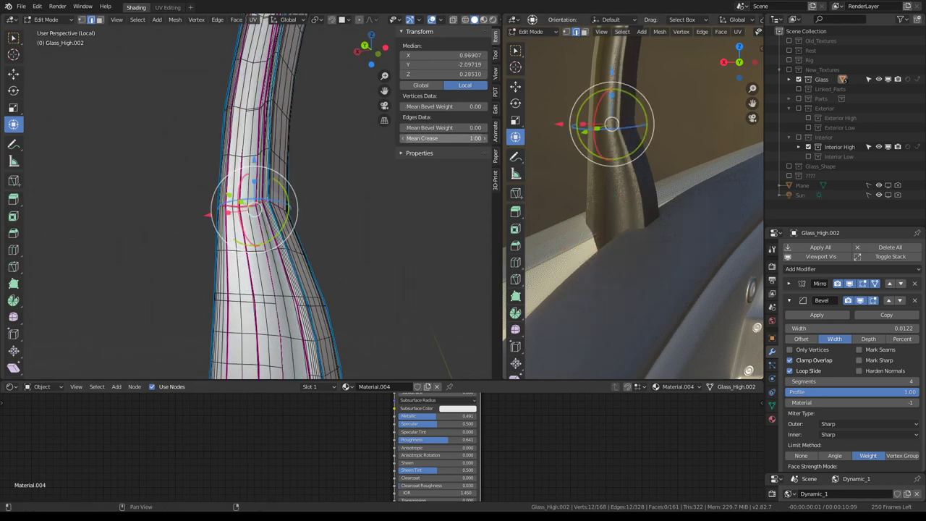
{"action": "left_click", "coordinate": [262, 304], "text": "alt"}
{"action": "mouse_move", "coordinate": [442, 138]}
{"action": "left_mouse_down"}
{"action": "mouse_move", "coordinate": [478, 138]}
{"action": "mouse_move", "coordinate": [434, 138]}
{"action": "left_mouse_up"}
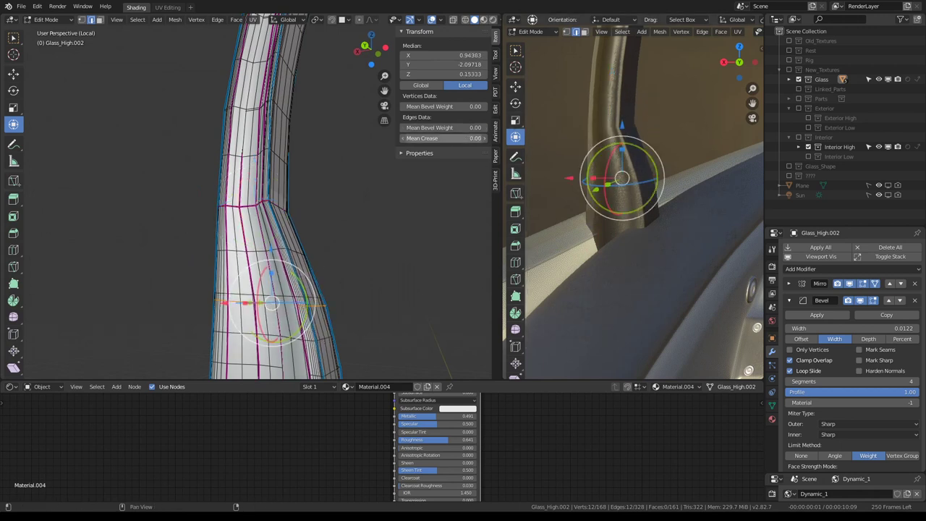
{"action": "left_click", "coordinate": [256, 204], "text": "alt"}
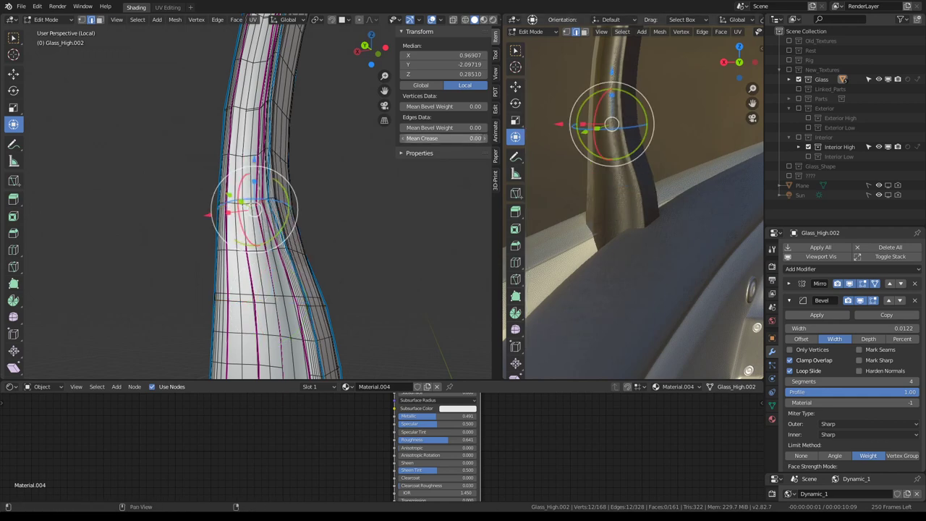
{"action": "middle_click_drag", "start_coordinate": [289, 115], "coordinate": [268, 181]}
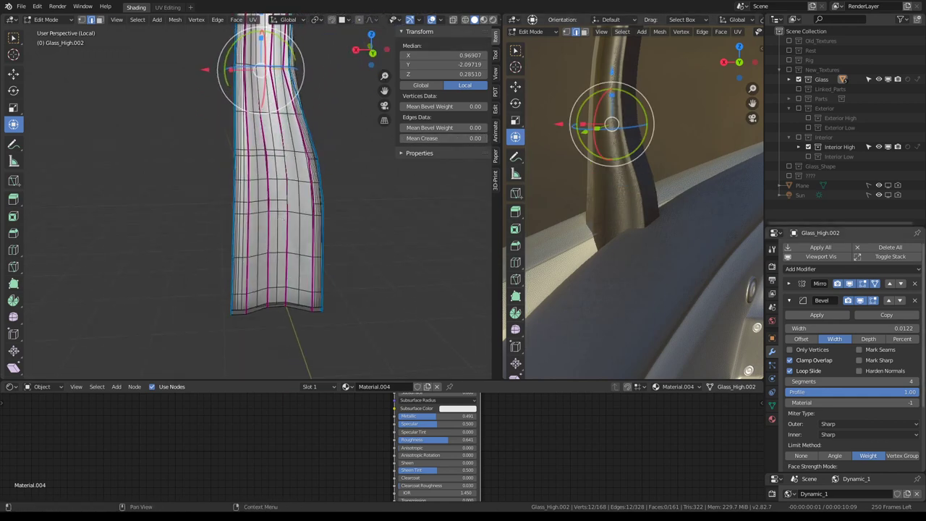
- Collapse the Bevel modifier panel and inspect edges on the foot from above
{"action": "left_click", "coordinate": [802, 304]}
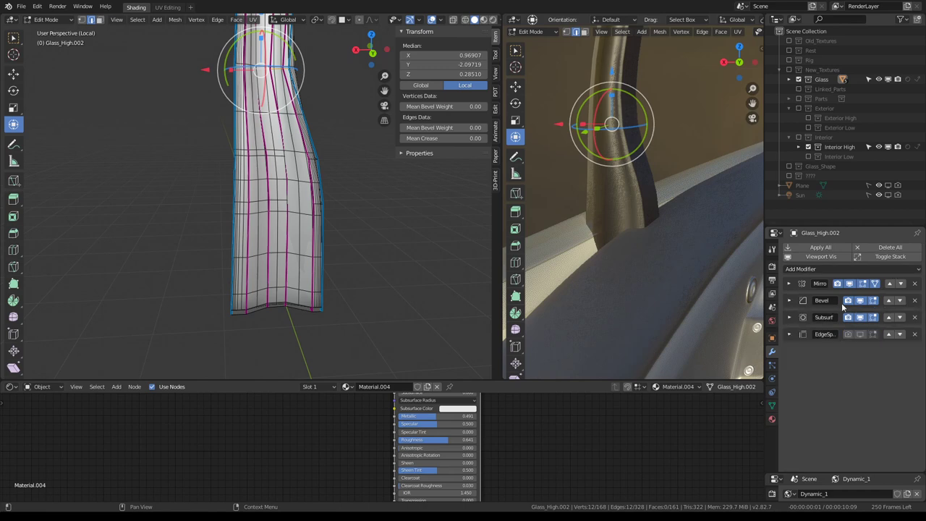
{"action": "middle_click_drag", "start_coordinate": [275, 181], "coordinate": [215, 108]}
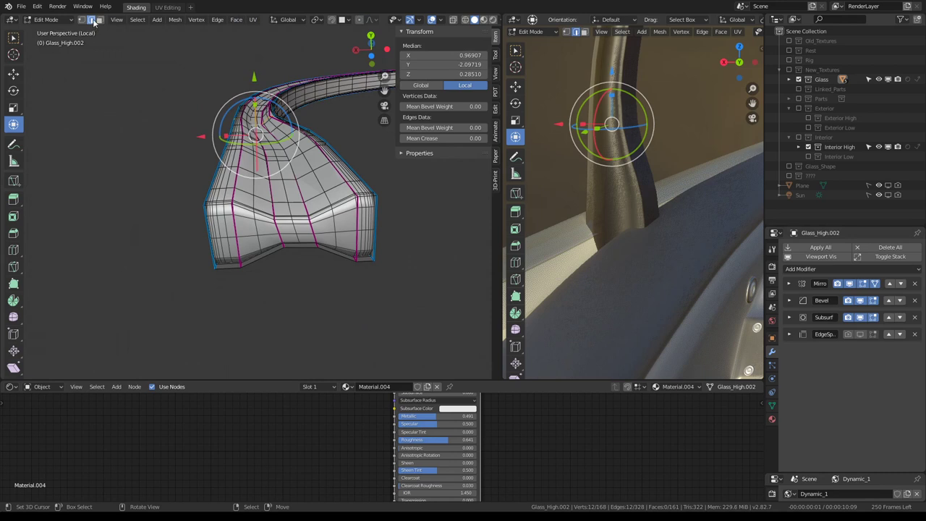
{"action": "left_click", "coordinate": [625, 215]}
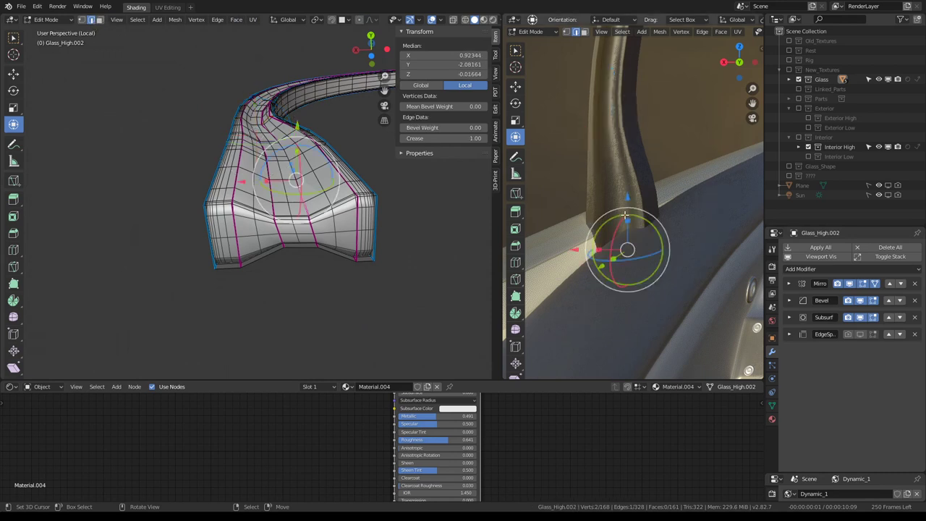
{"action": "left_click", "coordinate": [620, 209]}
{"action": "middle_click_drag", "start_coordinate": [239, 145], "coordinate": [253, 195]}
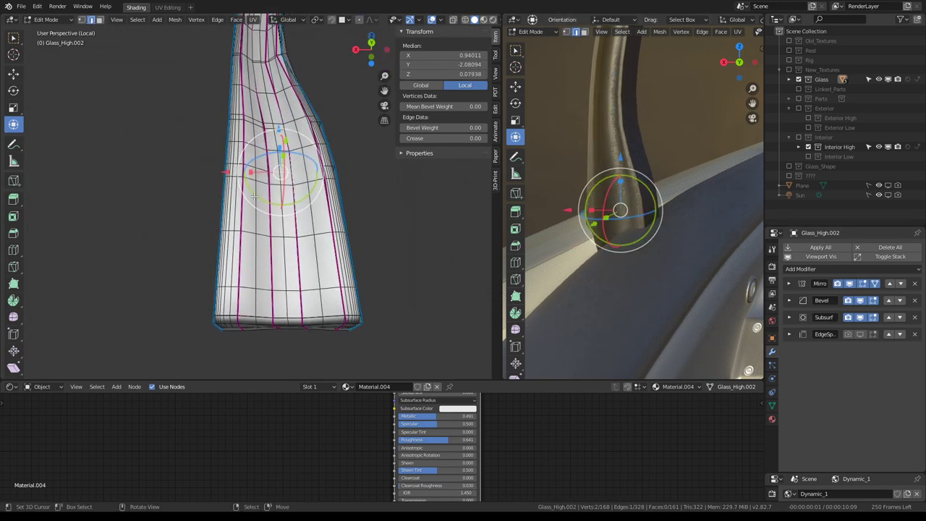
{"action": "key", "text": "alt+a"}
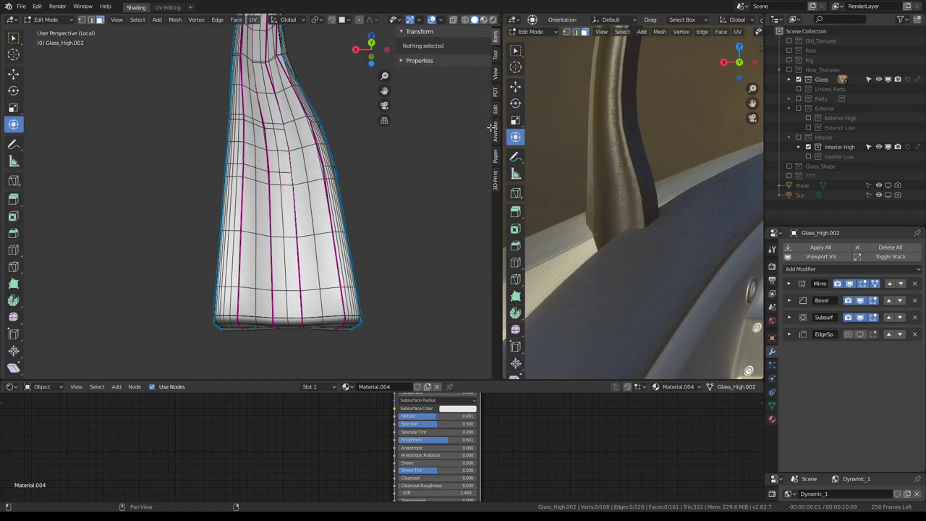
- Delete selected faces on the stem to open a hole, working in camera view
{"action": "left_click", "coordinate": [615, 209]}
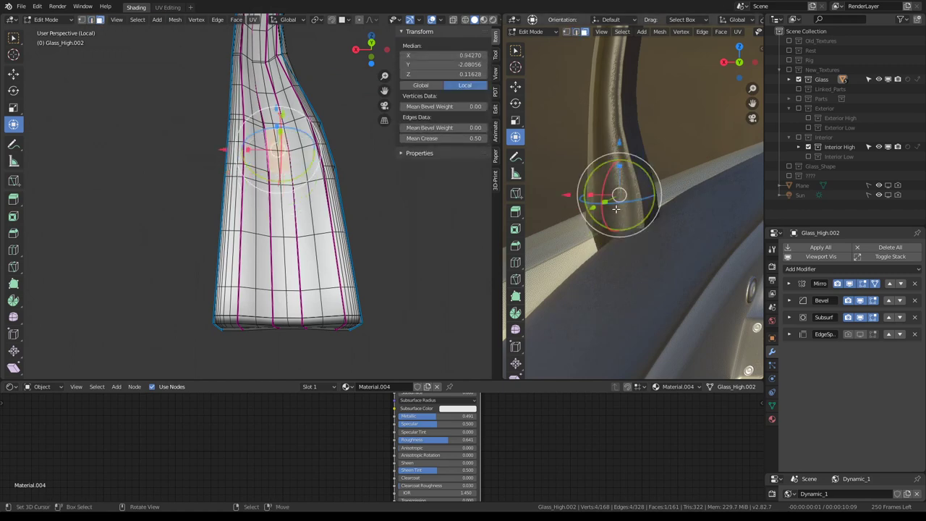
{"action": "left_click", "coordinate": [618, 220]}
{"action": "key", "text": "KP_0"}
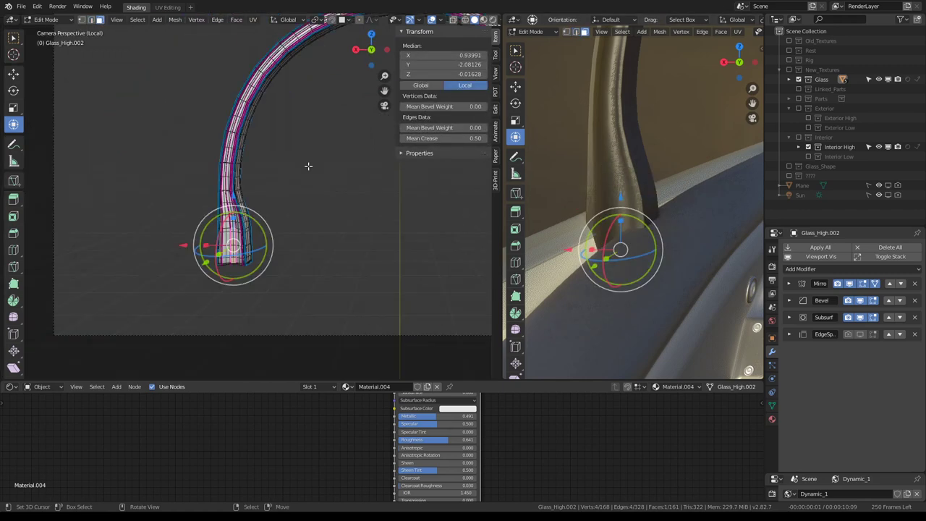
{"action": "scroll", "coordinate": [274, 188], "scroll_direction": "up", "scroll_amount": 2}
{"action": "scroll", "coordinate": [275, 189], "scroll_direction": "up", "scroll_amount": 2}
{"action": "scroll", "coordinate": [279, 189], "scroll_direction": "up", "scroll_amount": 1}
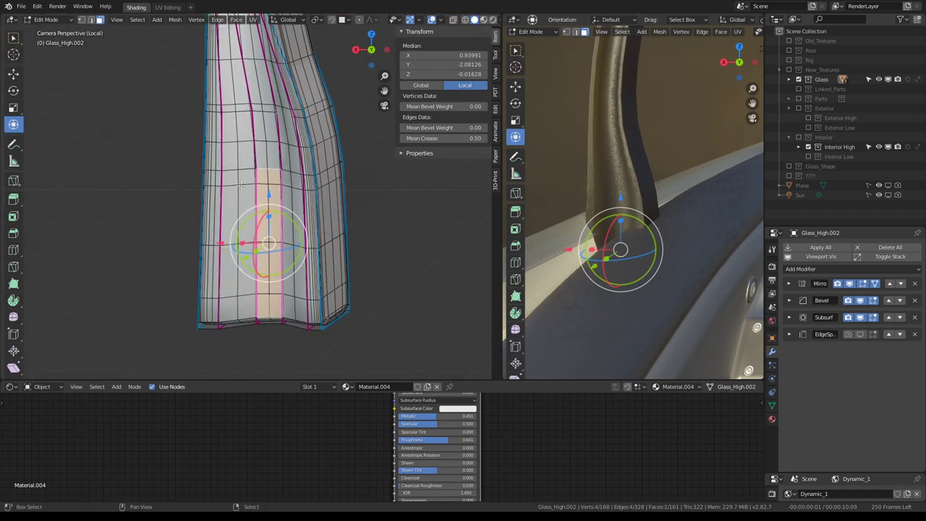
{"action": "left_click", "coordinate": [281, 191], "text": "shift"}
{"action": "key", "text": "x"}
{"action": "left_click", "coordinate": [287, 194]}
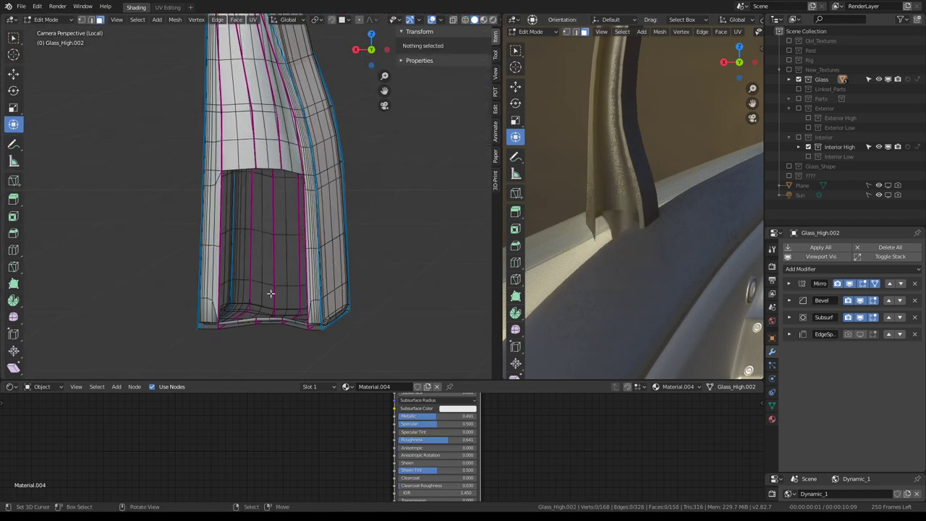
- Widen the hole by deleting the adjacent strip face and the bottom rim faces
{"action": "left_click", "coordinate": [269, 221], "text": "shift"}
{"action": "key", "text": "x"}
{"action": "left_click", "coordinate": [299, 232]}
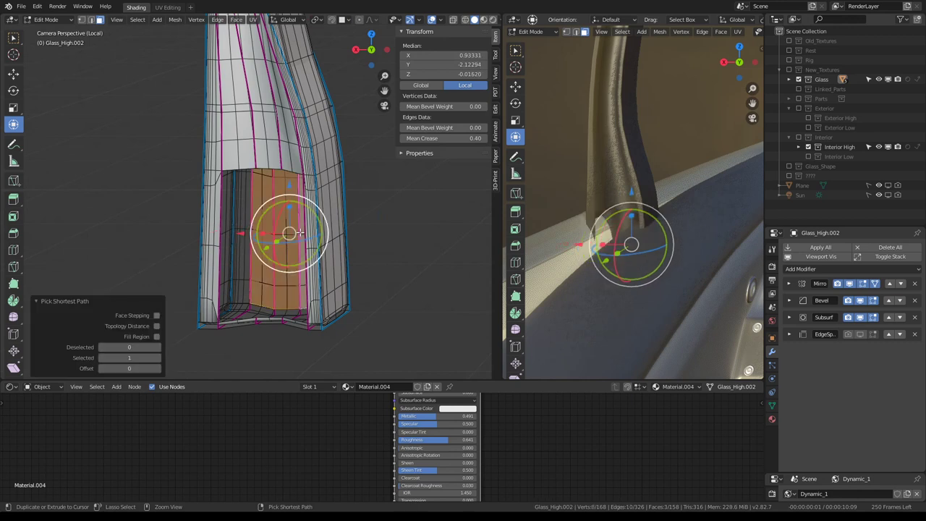
{"action": "left_click", "coordinate": [247, 321], "text": "alt"}
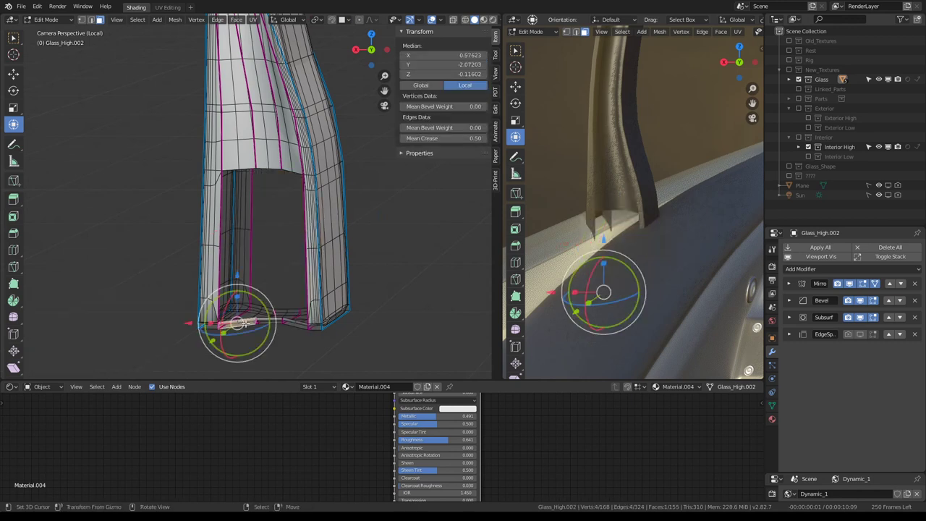
{"action": "left_click", "coordinate": [275, 319], "text": "alt"}
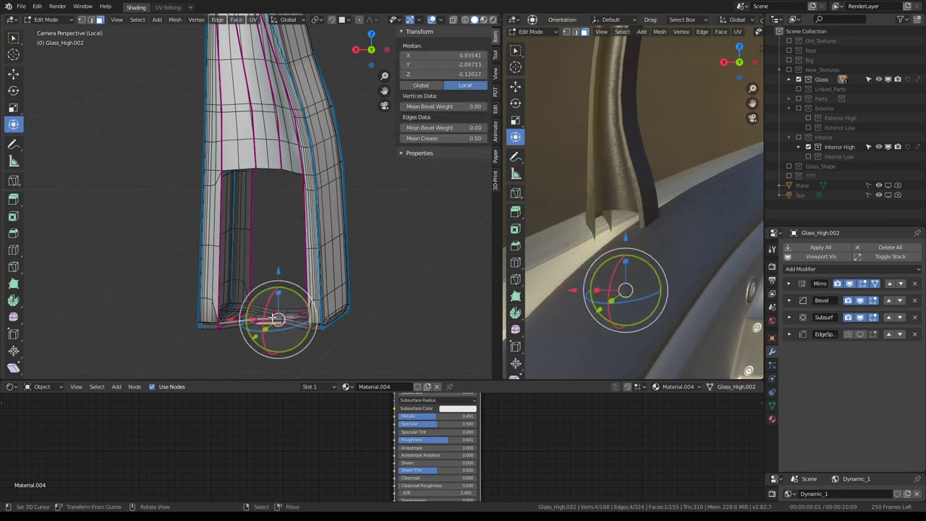
{"action": "left_click", "coordinate": [276, 318]}
{"action": "left_click", "coordinate": [277, 317], "text": "alt"}
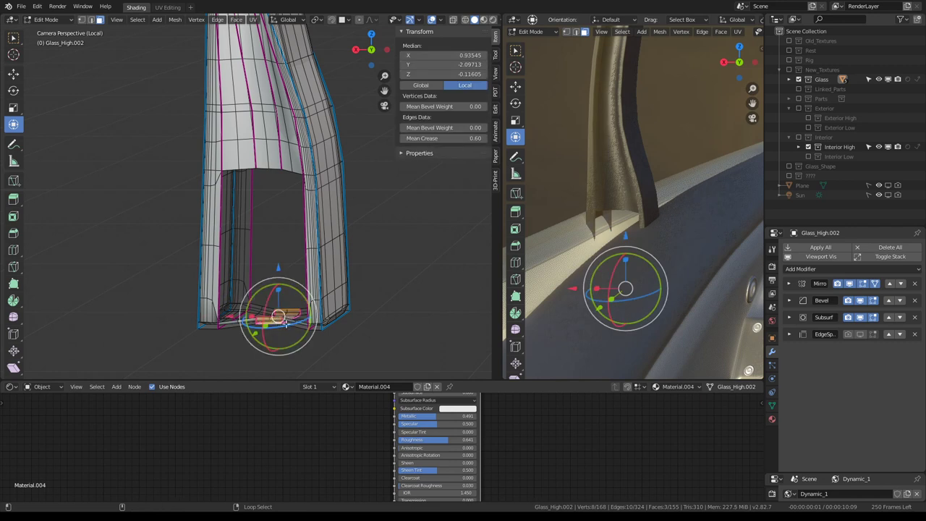
{"action": "left_click", "coordinate": [274, 320], "text": "alt+shift"}
{"action": "key", "text": "x"}
{"action": "left_click", "coordinate": [249, 328]}
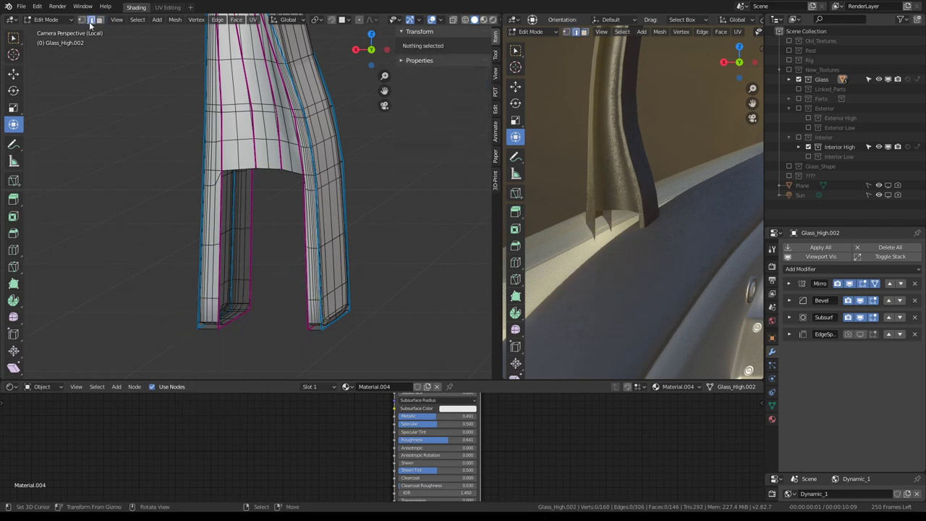
- Fill new faces between opposite leg base edges on both sides of the arch
{"action": "left_click", "coordinate": [223, 210]}
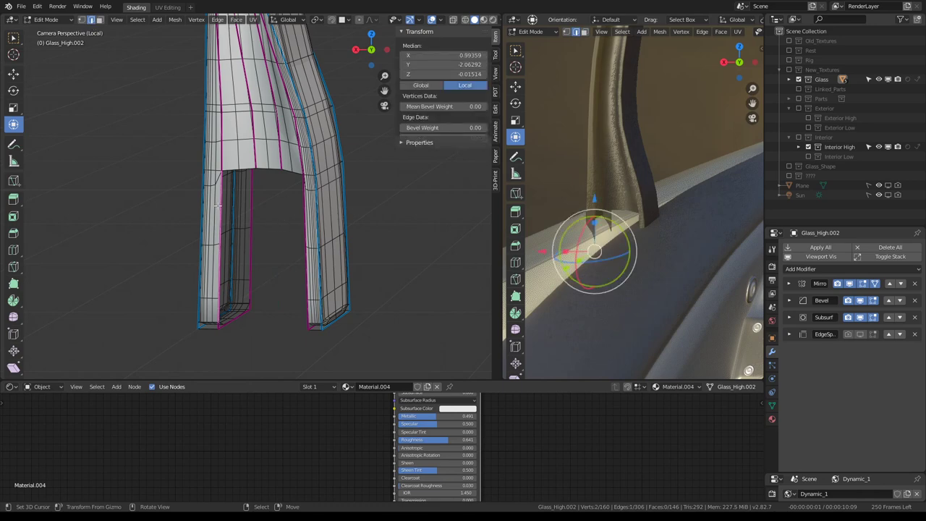
{"action": "left_click", "coordinate": [311, 230], "text": "shift"}
{"action": "key", "text": "f"}
{"action": "key", "text": "Tab"}
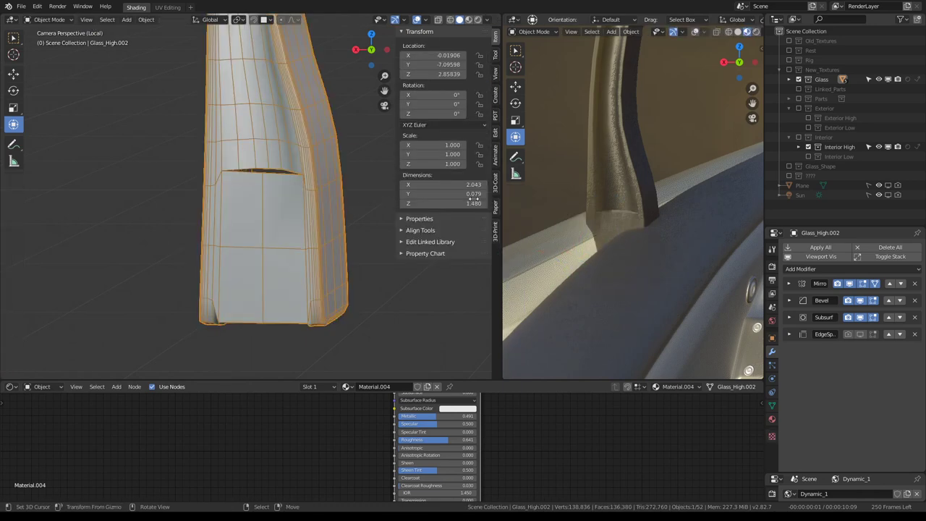
{"action": "key", "text": "Tab"}
{"action": "mouse_move", "coordinate": [281, 177]}
{"action": "middle_mouse_down"}
{"action": "mouse_move", "coordinate": [289, 186]}
{"action": "mouse_move", "coordinate": [244, 159]}
{"action": "mouse_move", "coordinate": [114, 184]}
{"action": "middle_mouse_up"}
{"action": "key", "text": "KP_Decimal"}
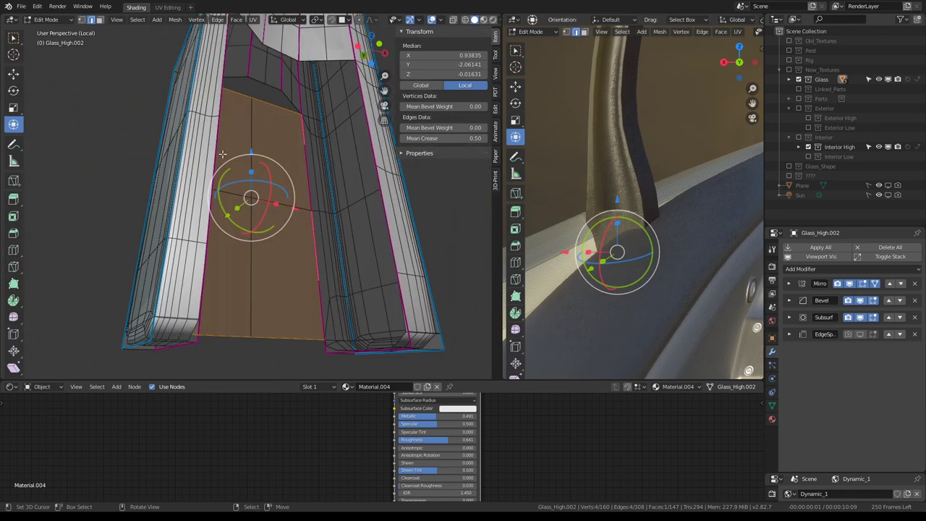
{"action": "mouse_move", "coordinate": [217, 161]}
{"action": "middle_mouse_down"}
{"action": "mouse_move", "coordinate": [209, 170]}
{"action": "mouse_move", "coordinate": [193, 136]}
{"action": "middle_mouse_up"}
{"action": "left_click", "coordinate": [149, 134]}
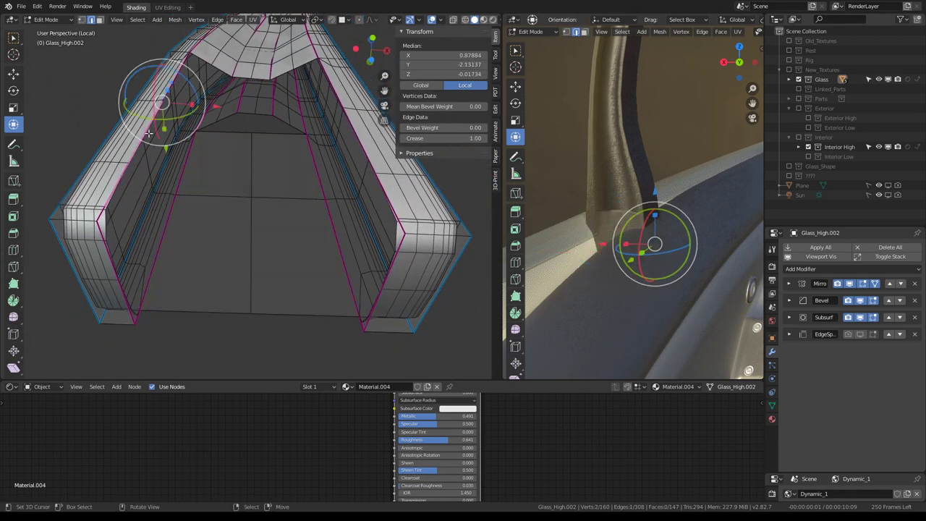
{"action": "left_click", "coordinate": [356, 147], "text": "shift"}
{"action": "key", "text": "f"}
- Select the right and left side edges and the bottom edge loop inside the arch
{"action": "left_click", "coordinate": [389, 291]}
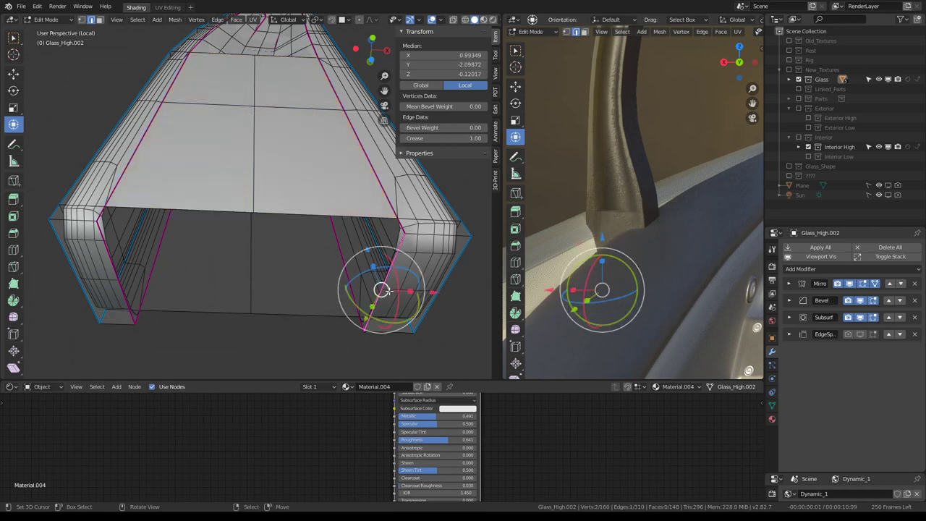
{"action": "mouse_move", "coordinate": [389, 291]}
{"action": "middle_mouse_down"}
{"action": "mouse_move", "coordinate": [108, 195]}
{"action": "mouse_move", "coordinate": [168, 284]}
{"action": "middle_mouse_up"}
{"action": "left_click", "coordinate": [112, 181], "text": "shift"}
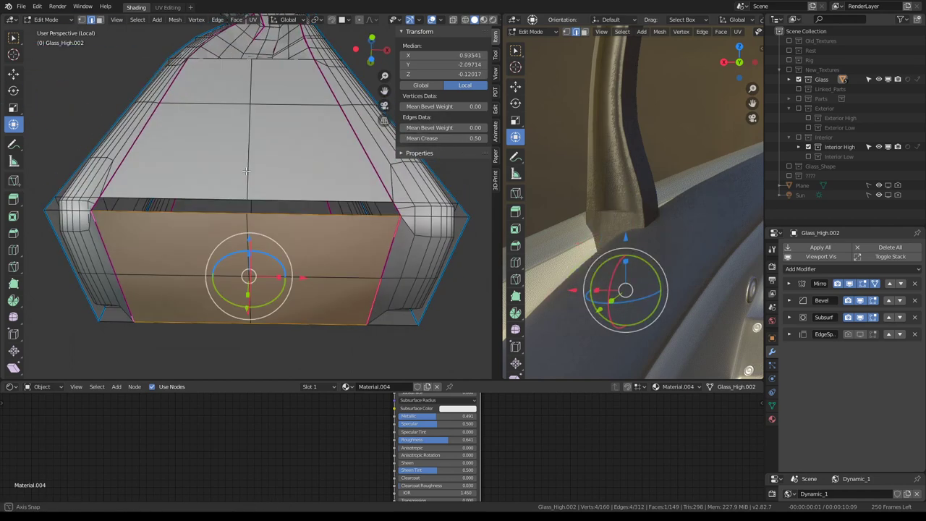
{"action": "left_click", "coordinate": [178, 295], "text": "alt"}
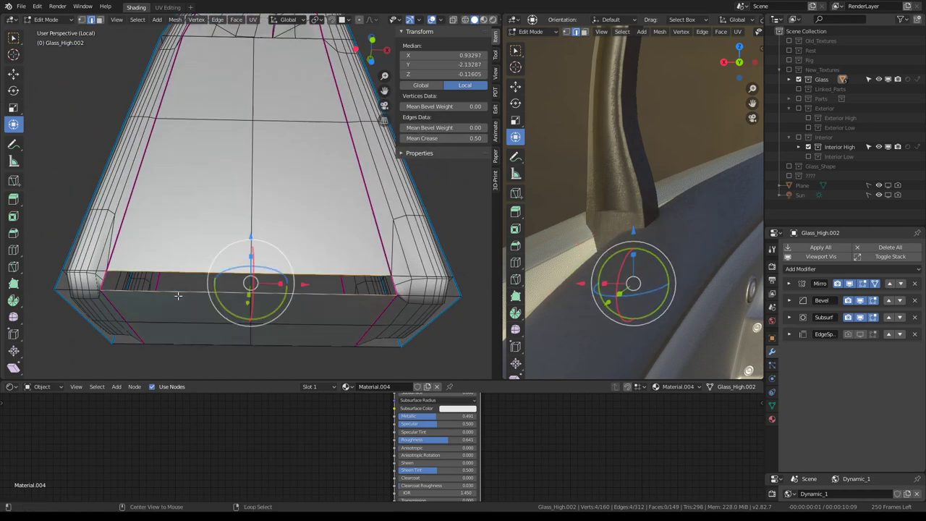
{"action": "left_click", "coordinate": [213, 265]}
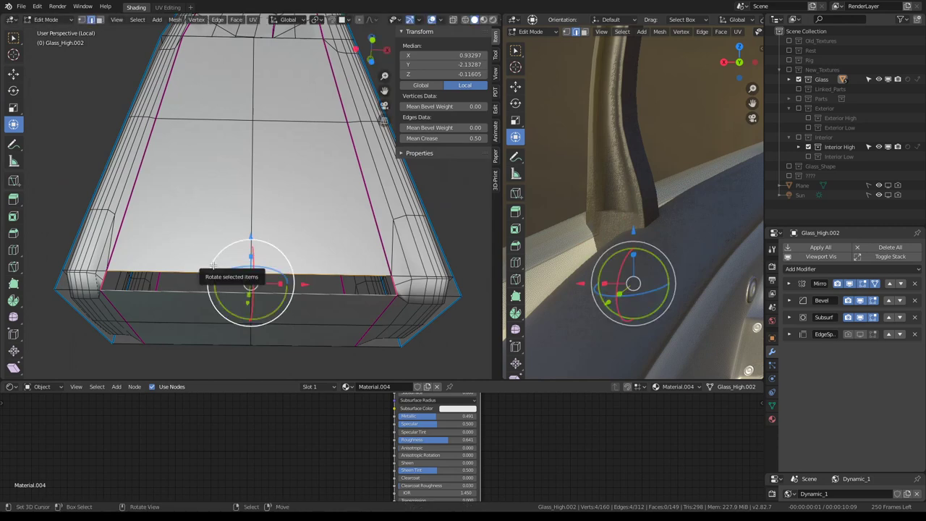
{"action": "middle_click_drag", "start_coordinate": [213, 265], "coordinate": [207, 287]}
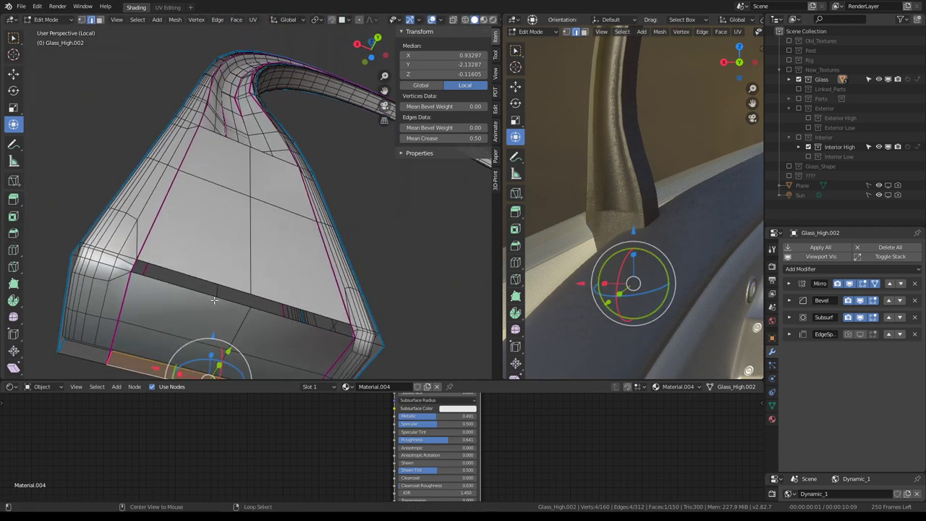
- Fill the two holes inside the foot with new faces from edge pairs
{"action": "left_click", "coordinate": [214, 300], "text": "alt"}
{"action": "key", "text": "Tab"}
{"action": "mouse_move", "coordinate": [548, 188]}
{"action": "middle_mouse_down"}
{"action": "mouse_move", "coordinate": [646, 189]}
{"action": "mouse_move", "coordinate": [622, 193]}
{"action": "middle_mouse_up"}
{"action": "key", "text": "Tab"}
{"action": "middle_click_drag", "start_coordinate": [114, 198], "coordinate": [242, 176]}
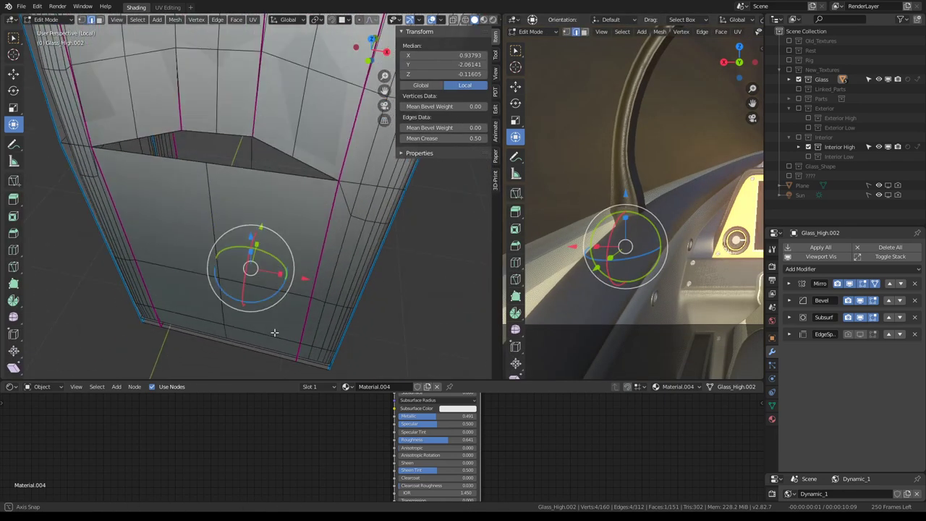
{"action": "left_click", "coordinate": [217, 214], "text": "shift"}
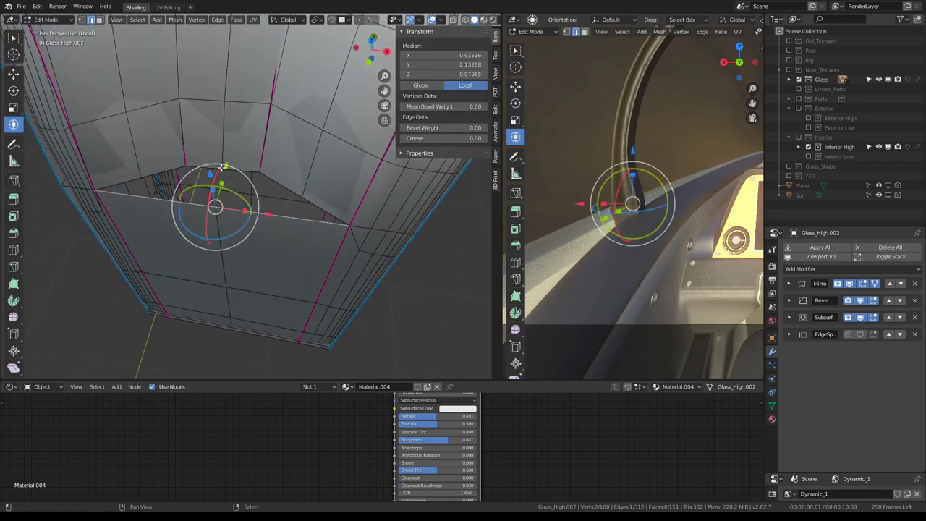
{"action": "key", "text": "f"}
{"action": "mouse_move", "coordinate": [217, 213]}
{"action": "middle_mouse_down"}
{"action": "mouse_move", "coordinate": [281, 190]}
{"action": "mouse_move", "coordinate": [246, 102]}
{"action": "middle_mouse_up"}
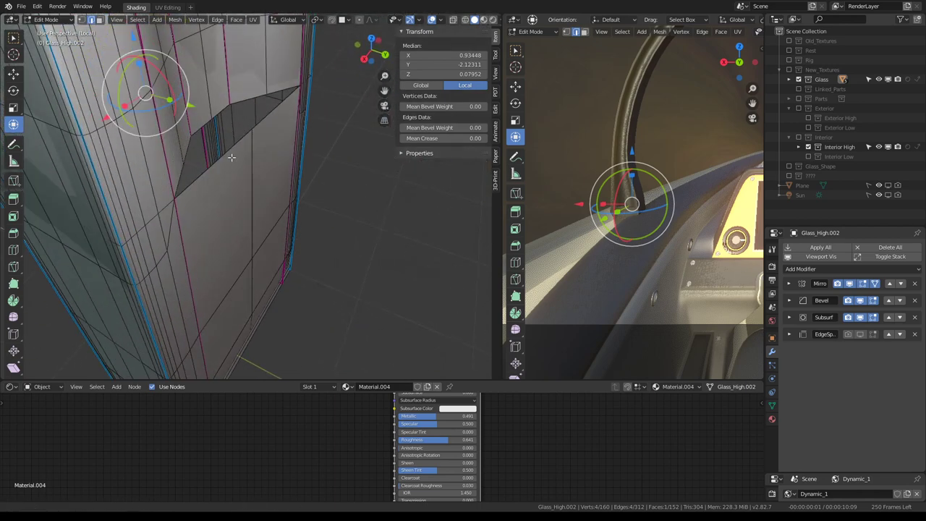
{"action": "left_click", "coordinate": [210, 155]}
{"action": "left_click", "coordinate": [234, 150], "text": "shift"}
{"action": "key", "text": "f"}
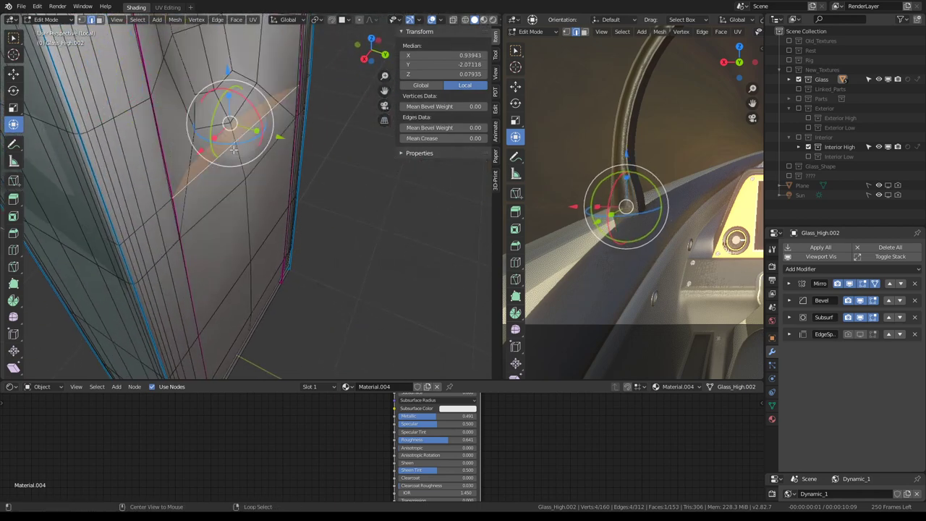
- Select the edge ring around the foot and crease it fully
{"action": "mouse_move", "coordinate": [234, 150]}
{"action": "middle_mouse_down"}
{"action": "mouse_move", "coordinate": [246, 196]}
{"action": "mouse_move", "coordinate": [245, 167]}
{"action": "middle_mouse_up"}
{"action": "left_click", "coordinate": [247, 196]}
{"action": "left_click", "coordinate": [245, 167]}
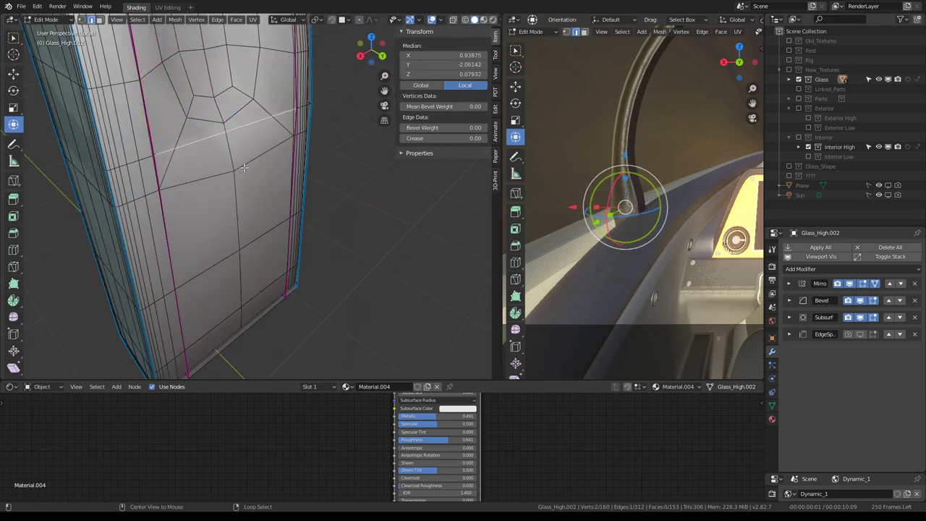
{"action": "left_click", "coordinate": [123, 168], "text": "alt"}
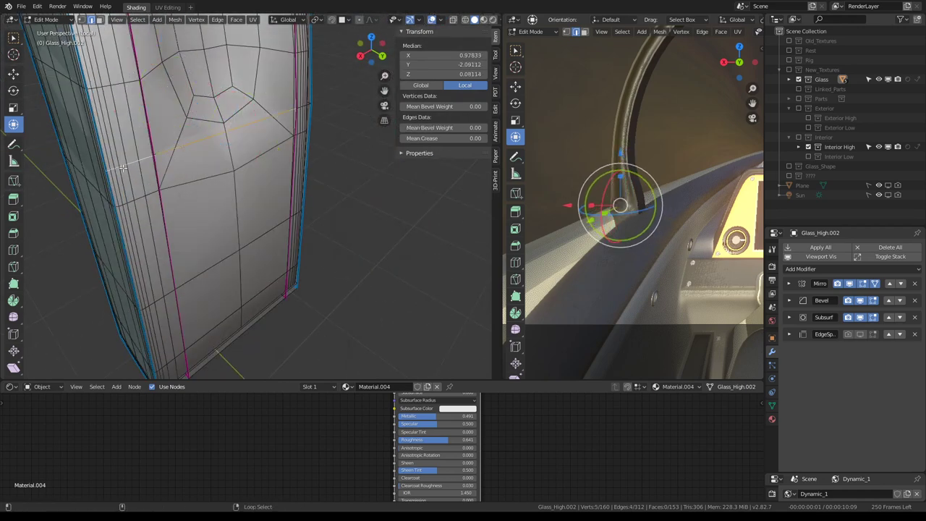
{"action": "mouse_move", "coordinate": [198, 144]}
{"action": "middle_mouse_down"}
{"action": "mouse_move", "coordinate": [238, 155]}
{"action": "mouse_move", "coordinate": [263, 144]}
{"action": "middle_mouse_up"}
{"action": "left_click", "coordinate": [239, 156], "text": "shift"}
{"action": "left_click", "coordinate": [249, 173], "text": "shift"}
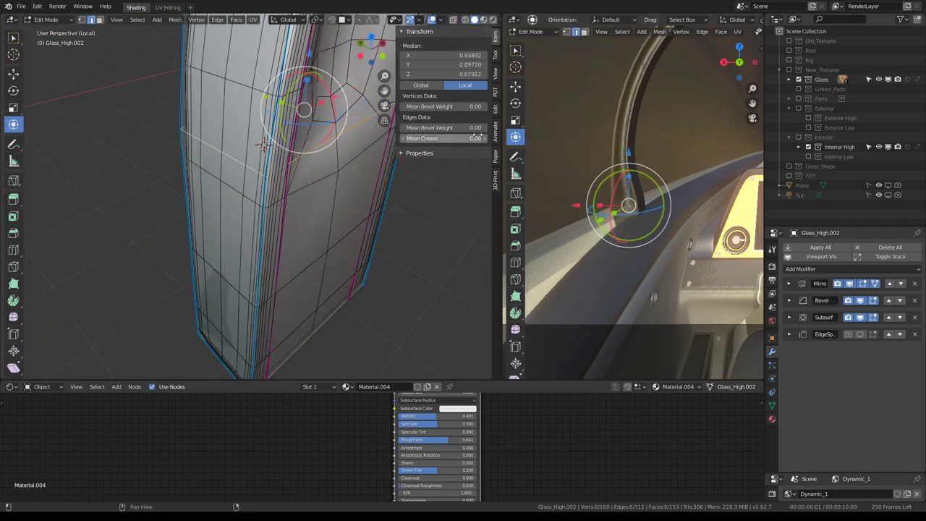
{"action": "left_click_drag", "start_coordinate": [455, 138], "coordinate": [492, 138]}
- Fully crease two more edges on the foot
{"action": "middle_click_drag", "start_coordinate": [378, 180], "coordinate": [371, 163]}
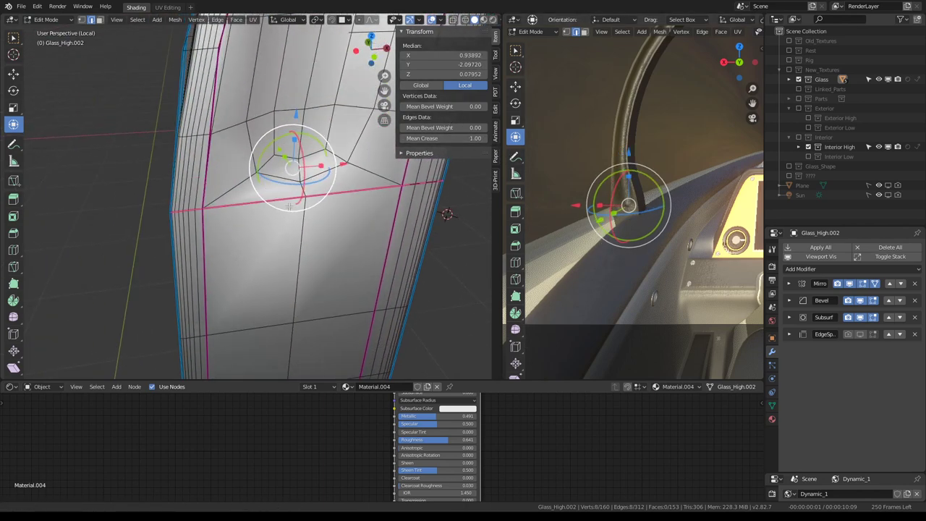
{"action": "scroll", "coordinate": [371, 163], "scroll_direction": "up", "scroll_amount": 2}
{"action": "left_click", "coordinate": [370, 164]}
{"action": "left_click", "coordinate": [376, 174], "text": "shift"}
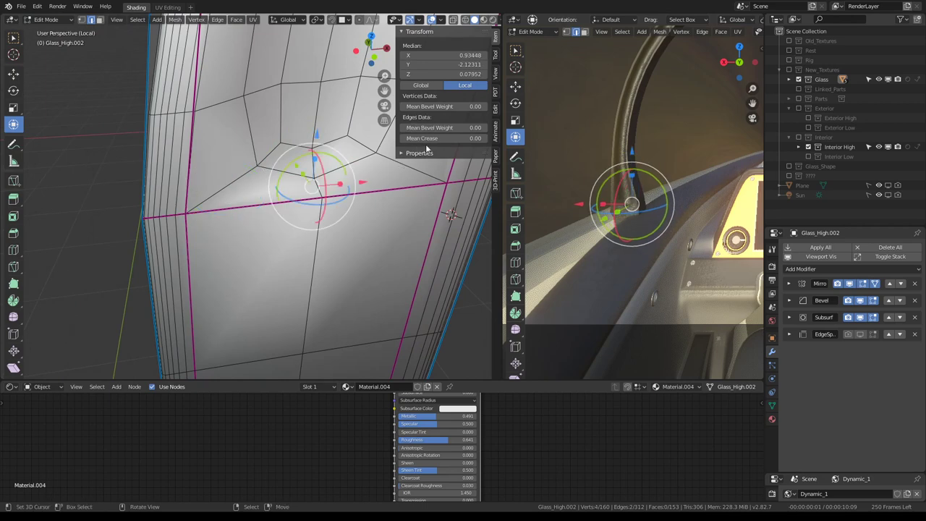
{"action": "left_click_drag", "start_coordinate": [434, 138], "coordinate": [485, 138]}
{"action": "scroll", "coordinate": [652, 184], "scroll_direction": "up", "scroll_amount": 4}
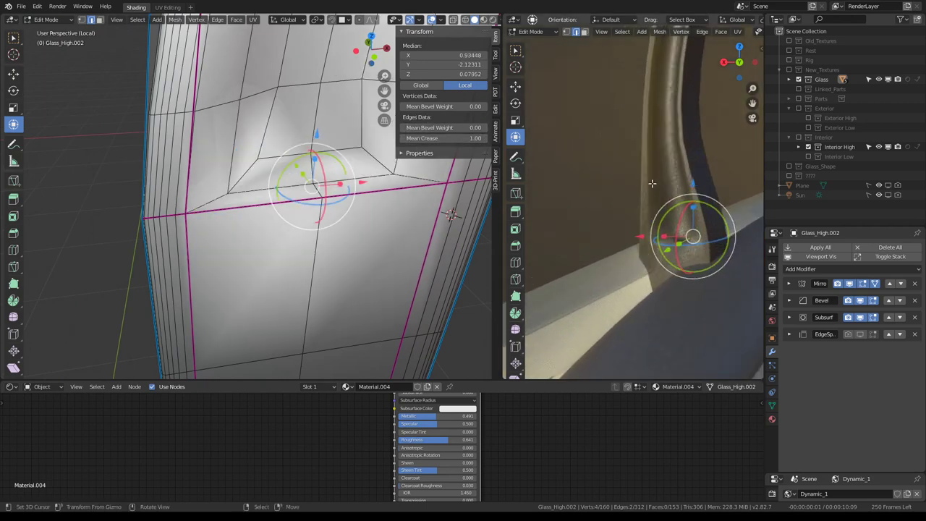
{"action": "scroll", "coordinate": [477, 167], "scroll_direction": "down", "scroll_amount": 3}
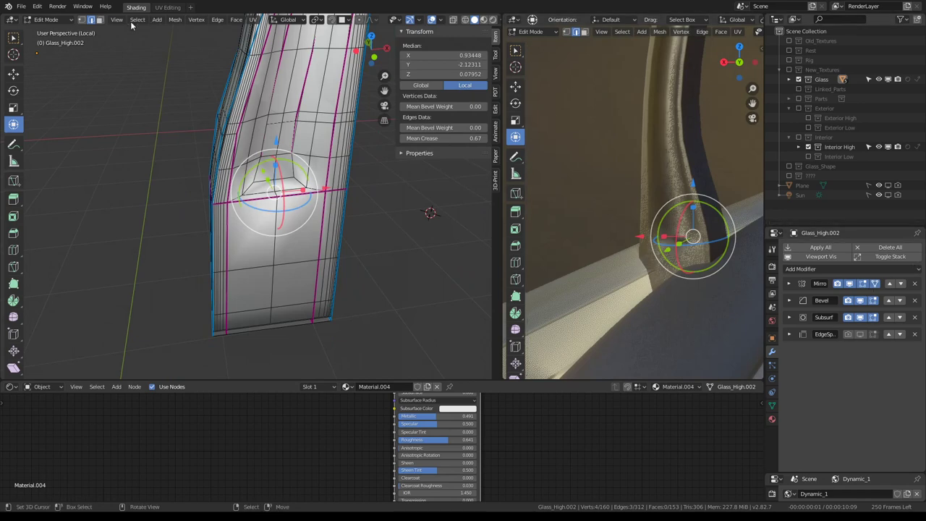
- Switch to face selection, pick a face on the foot, and view through the camera
{"action": "left_click", "coordinate": [100, 19]}
{"action": "left_click", "coordinate": [284, 190]}
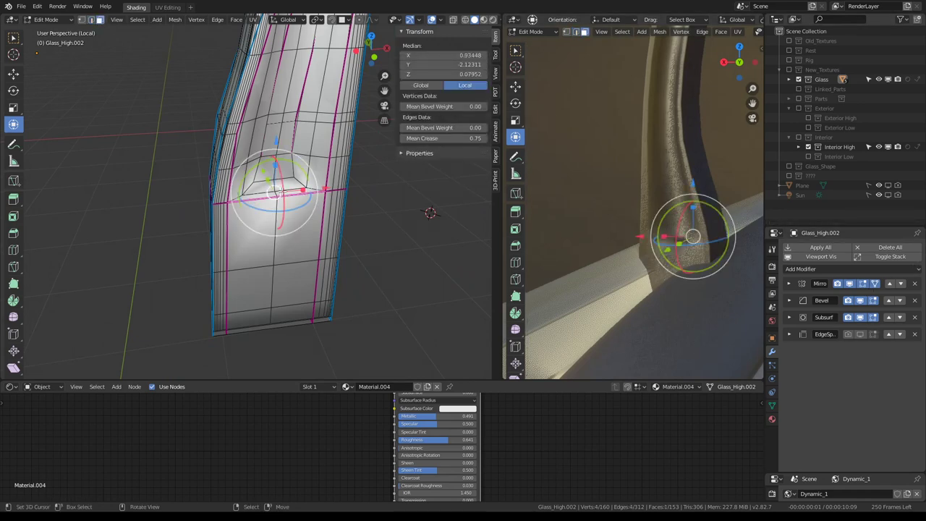
{"action": "scroll", "coordinate": [277, 193], "scroll_direction": "up", "scroll_amount": 3}
{"action": "key", "text": "KP_0"}
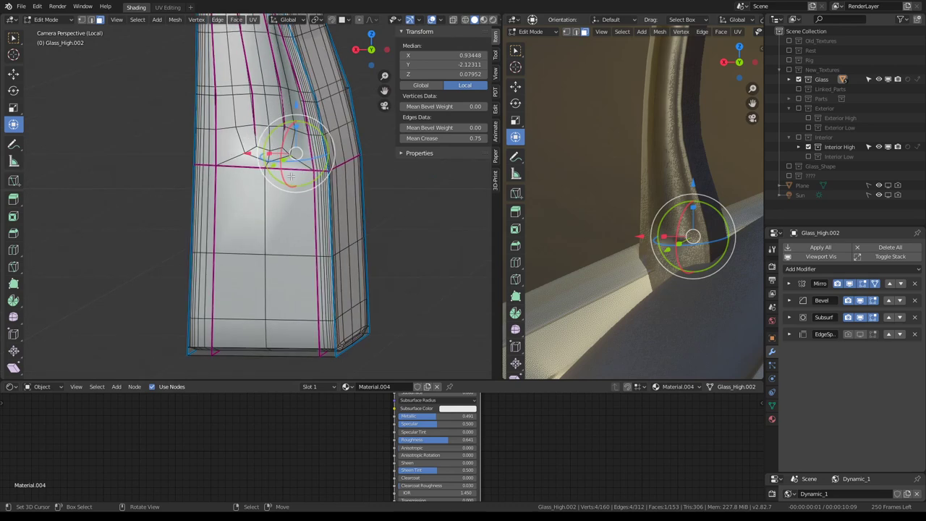
- Raise the crease of the foot's top edge loops to 1.00
{"action": "scroll", "coordinate": [262, 160], "scroll_direction": "up", "scroll_amount": 2}
{"action": "left_click", "coordinate": [284, 141]}
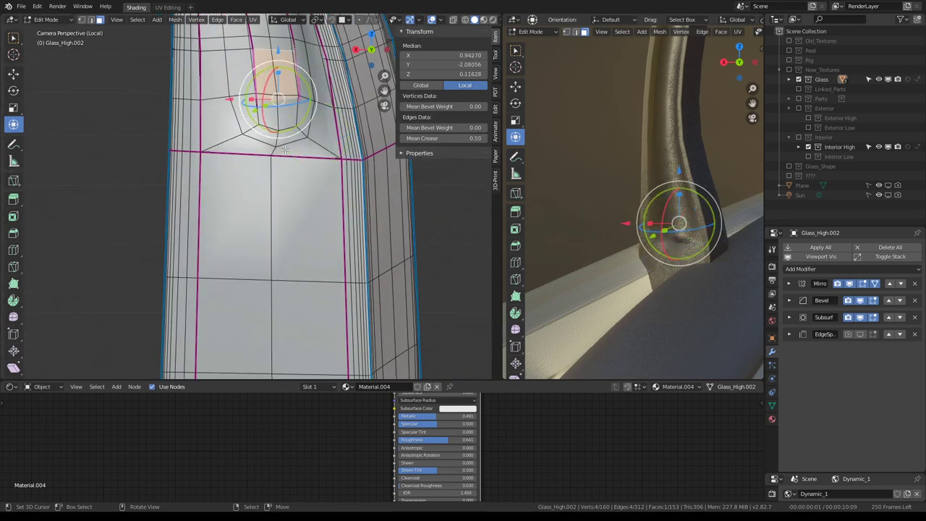
{"action": "left_click", "coordinate": [287, 149]}
{"action": "left_click_drag", "start_coordinate": [451, 136], "coordinate": [481, 136]}
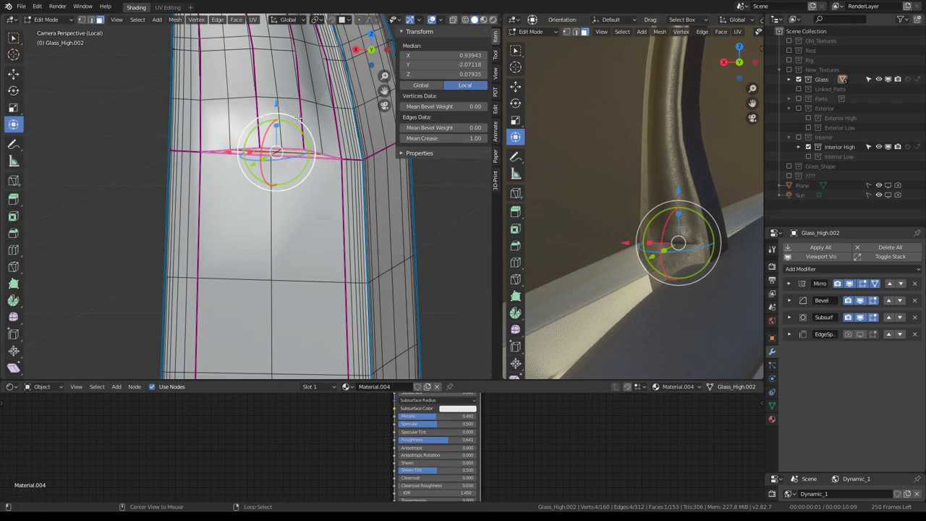
- Crease a face on the foot to 1.00 as well
{"action": "scroll", "coordinate": [287, 136], "scroll_direction": "down", "scroll_amount": 5}
{"action": "middle_click_drag", "start_coordinate": [320, 109], "coordinate": [384, 186]}
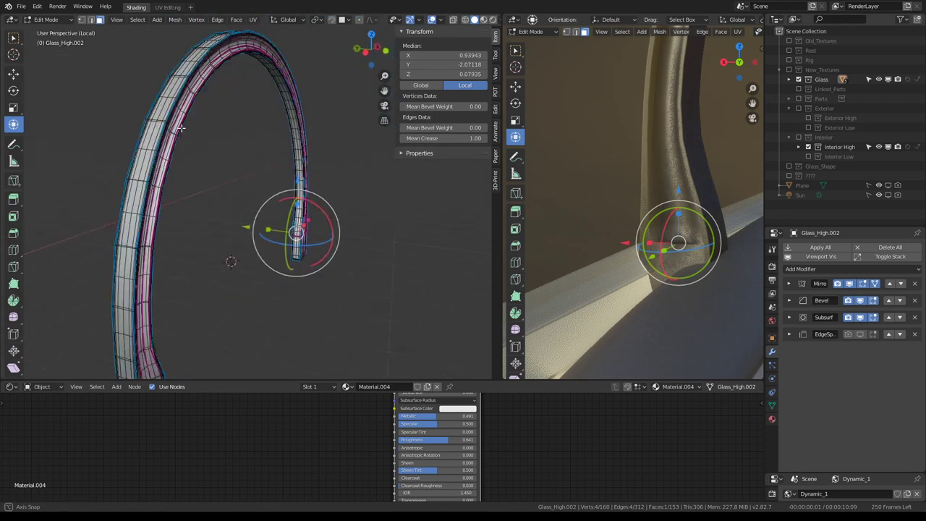
{"action": "key", "text": "KP_Decimal"}
{"action": "middle_click_drag", "start_coordinate": [371, 234], "coordinate": [367, 230]}
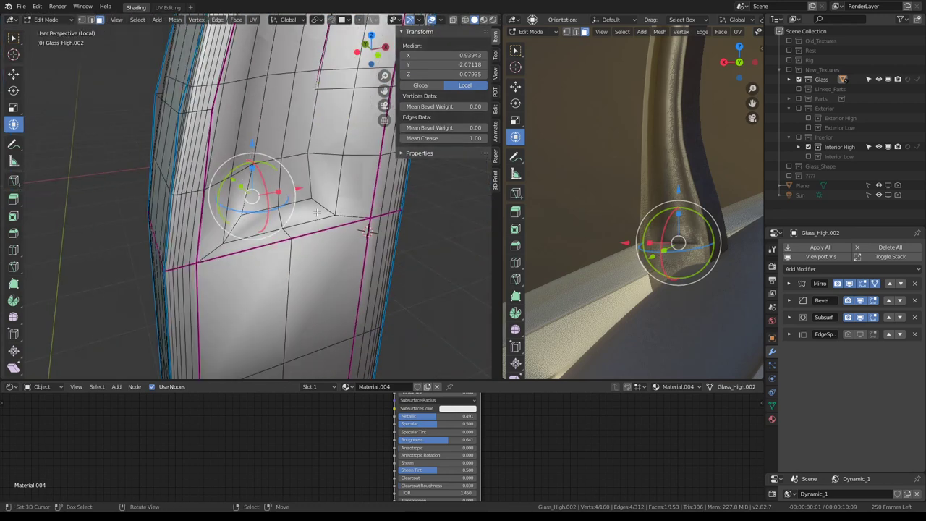
{"action": "left_click", "coordinate": [366, 230]}
{"action": "left_click", "coordinate": [366, 230], "text": "shift"}
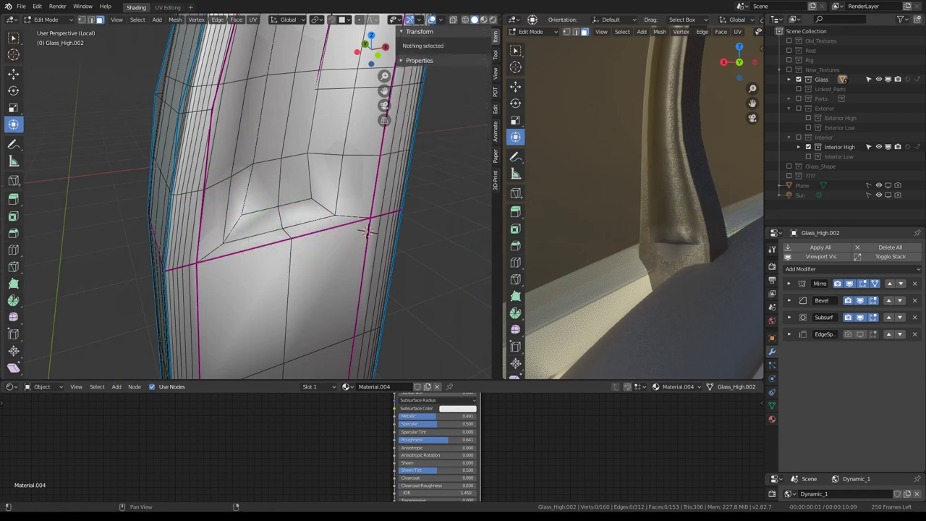
{"action": "left_click", "coordinate": [294, 194]}
{"action": "left_click_drag", "start_coordinate": [457, 138], "coordinate": [477, 138]}
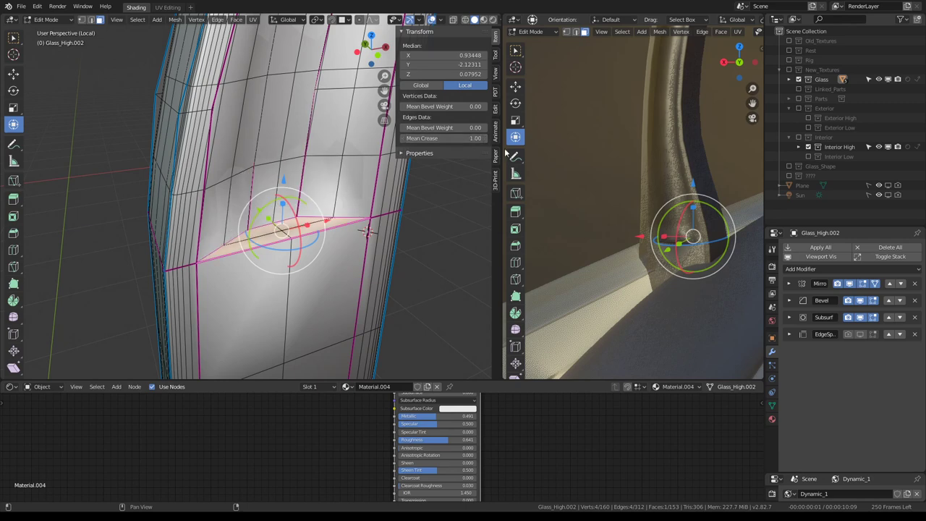
- Turn the views and select a lower face on the foot
{"action": "middle_click_drag", "start_coordinate": [644, 190], "coordinate": [578, 176]}
{"action": "scroll", "coordinate": [294, 186], "scroll_direction": "down", "scroll_amount": 5}
{"action": "mouse_move", "coordinate": [293, 186]}
{"action": "middle_mouse_down"}
{"action": "mouse_move", "coordinate": [275, 210]}
{"action": "mouse_move", "coordinate": [180, 180]}
{"action": "mouse_move", "coordinate": [221, 162]}
{"action": "middle_mouse_up"}
{"action": "left_click", "coordinate": [275, 210]}
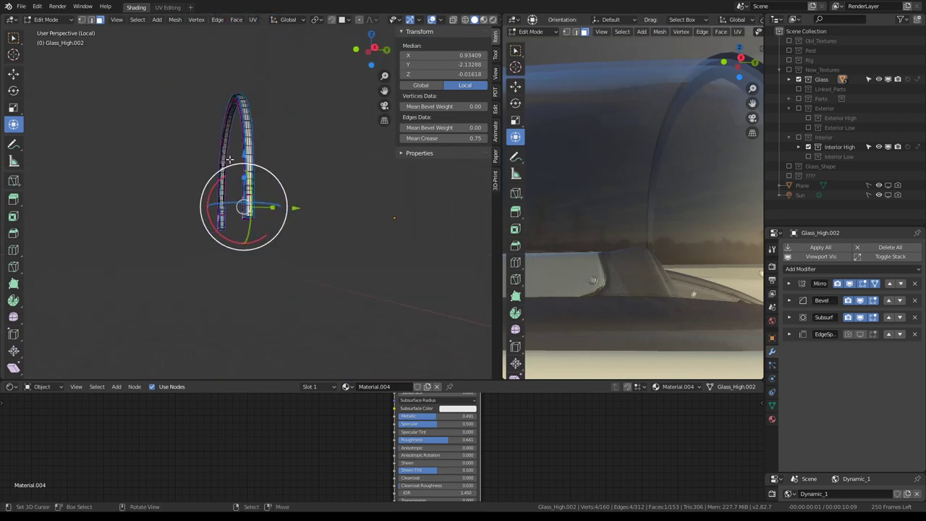
- Move the faces along the foot's base down toward the sill
{"action": "key", "text": "KP_Divide"}
{"action": "mouse_move", "coordinate": [329, 169]}
{"action": "middle_mouse_down"}
{"action": "mouse_move", "coordinate": [289, 138]}
{"action": "mouse_move", "coordinate": [205, 246]}
{"action": "mouse_move", "coordinate": [251, 217]}
{"action": "mouse_move", "coordinate": [226, 202]}
{"action": "mouse_move", "coordinate": [217, 208]}
{"action": "mouse_move", "coordinate": [271, 188]}
{"action": "mouse_move", "coordinate": [276, 212]}
{"action": "middle_mouse_up"}
{"action": "left_click", "coordinate": [217, 208], "text": "ctrl"}
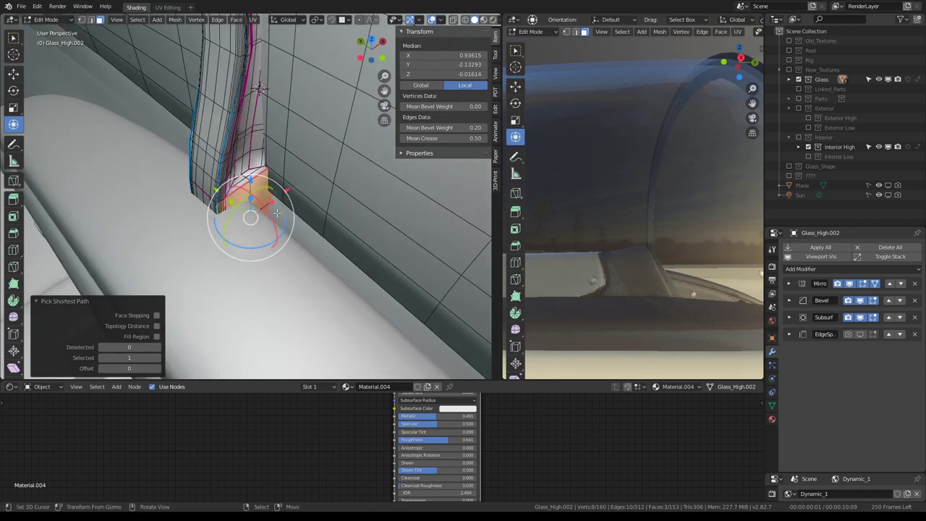
{"action": "left_click_drag", "start_coordinate": [226, 181], "coordinate": [266, 237]}
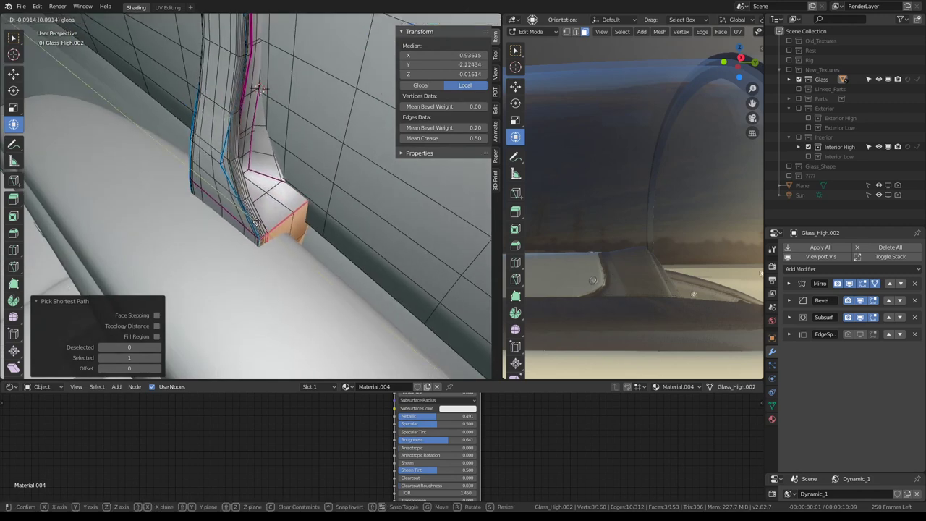
{"action": "left_click", "coordinate": [265, 236]}
- Inspect the frame in Object Mode through the maximized rendered cockpit view
{"action": "key", "text": "Tab"}
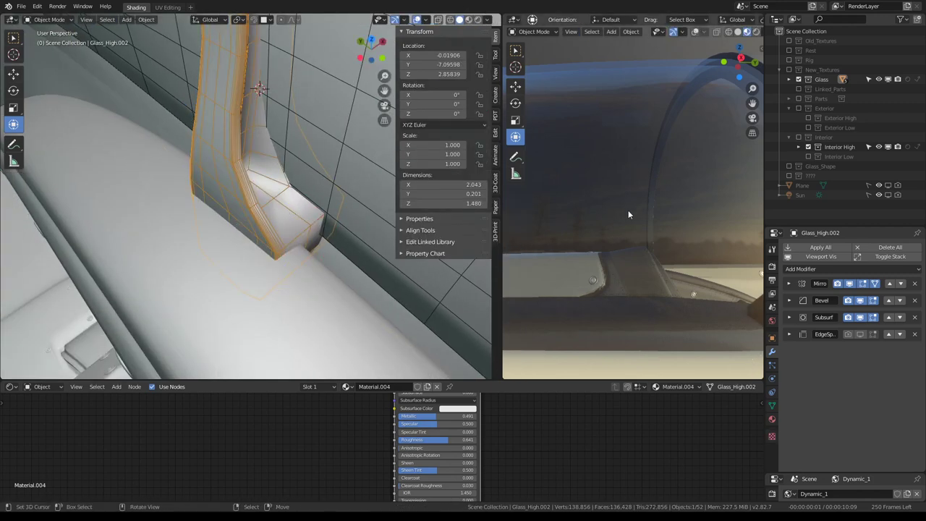
{"action": "mouse_move", "coordinate": [608, 215]}
{"action": "middle_mouse_down"}
{"action": "mouse_move", "coordinate": [604, 231]}
{"action": "mouse_move", "coordinate": [756, 233]}
{"action": "mouse_move", "coordinate": [527, 232]}
{"action": "mouse_move", "coordinate": [518, 224]}
{"action": "middle_mouse_up"}
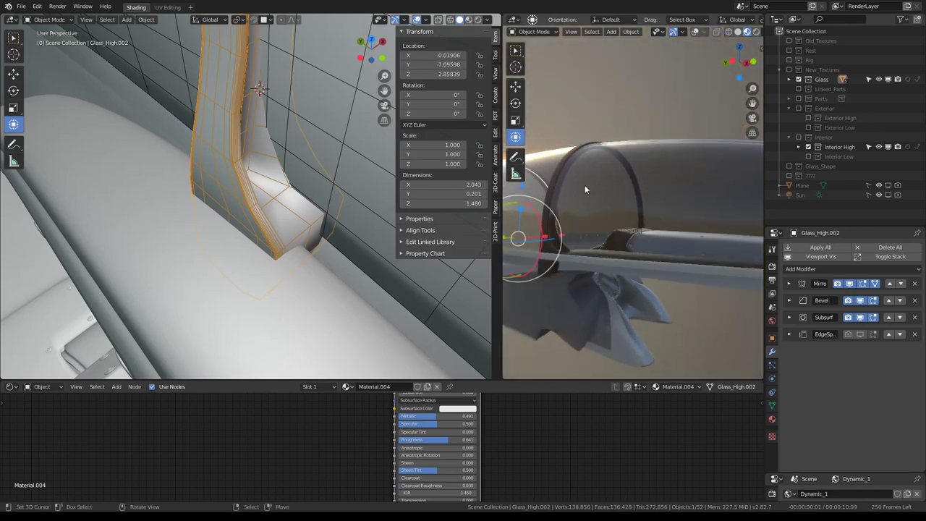
{"action": "mouse_move", "coordinate": [584, 185]}
{"action": "middle_mouse_down"}
{"action": "mouse_move", "coordinate": [636, 192]}
{"action": "mouse_move", "coordinate": [597, 194]}
{"action": "mouse_move", "coordinate": [536, 165]}
{"action": "middle_mouse_up"}
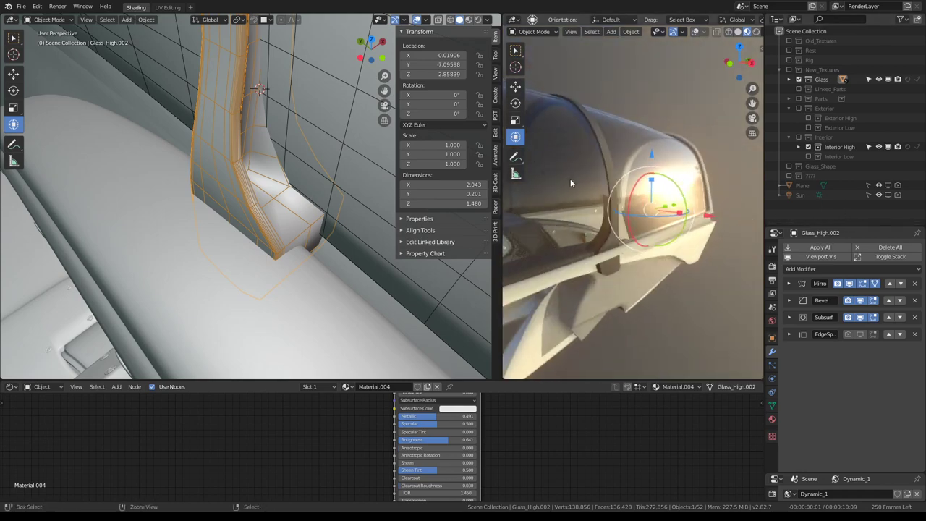
{"action": "key", "text": "ctrl+space"}
{"action": "scroll", "coordinate": [623, 229], "scroll_direction": "up", "scroll_amount": 5}
{"action": "mouse_move", "coordinate": [624, 229]}
{"action": "middle_mouse_down"}
{"action": "mouse_move", "coordinate": [635, 218]}
{"action": "mouse_move", "coordinate": [565, 194]}
{"action": "middle_mouse_up"}
{"action": "mouse_move", "coordinate": [564, 203]}
{"action": "middle_mouse_down"}
{"action": "mouse_move", "coordinate": [578, 219]}
{"action": "mouse_move", "coordinate": [763, 225]}
{"action": "mouse_move", "coordinate": [589, 204]}
{"action": "mouse_move", "coordinate": [600, 188]}
{"action": "mouse_move", "coordinate": [557, 215]}
{"action": "middle_mouse_up"}
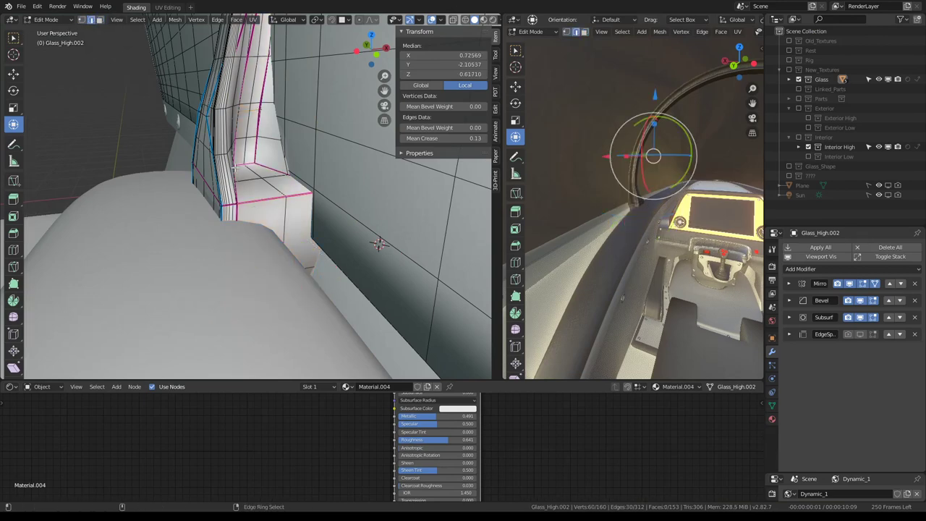
- Subdivide the foot's lower edge ring and edge-slide the new loop toward the base
{"action": "mouse_move", "coordinate": [233, 159]}
{"action": "middle_mouse_down"}
{"action": "mouse_move", "coordinate": [287, 194]}
{"action": "mouse_move", "coordinate": [293, 183]}
{"action": "middle_mouse_up"}
{"action": "left_click", "coordinate": [293, 182], "text": "ctrl+alt"}
{"action": "right_click", "coordinate": [297, 173]}
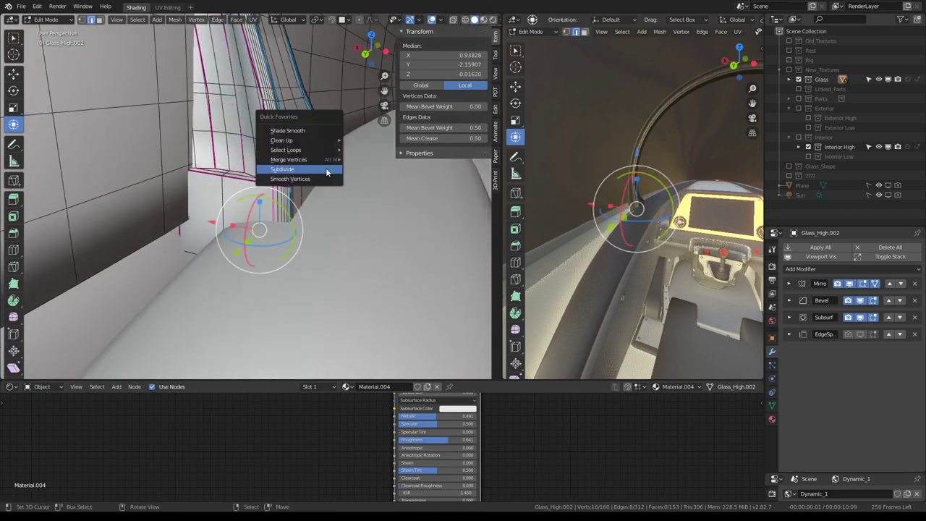
{"action": "left_click", "coordinate": [300, 174]}
{"action": "left_click", "coordinate": [288, 181], "text": "alt"}
{"action": "key", "text": "g"}
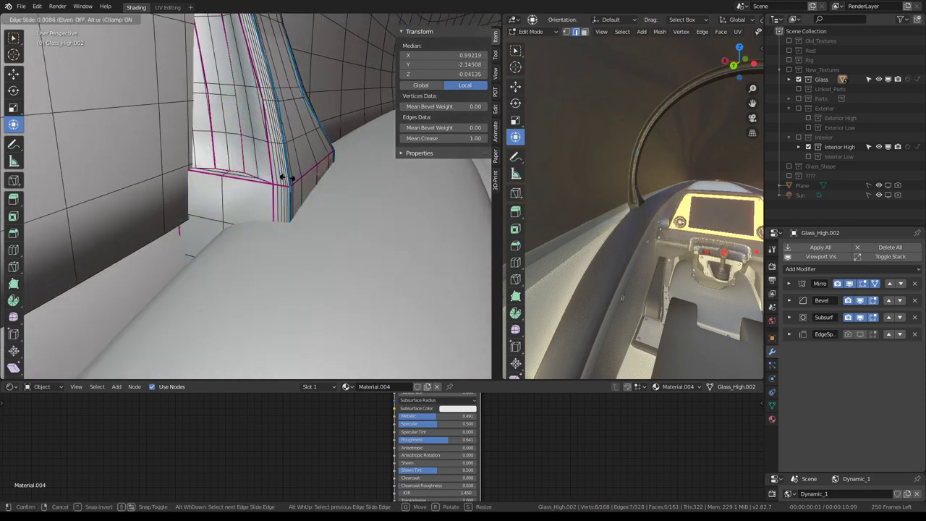
{"action": "left_click", "coordinate": [287, 178]}
{"action": "key", "text": "g"}
{"action": "key", "text": "g"}
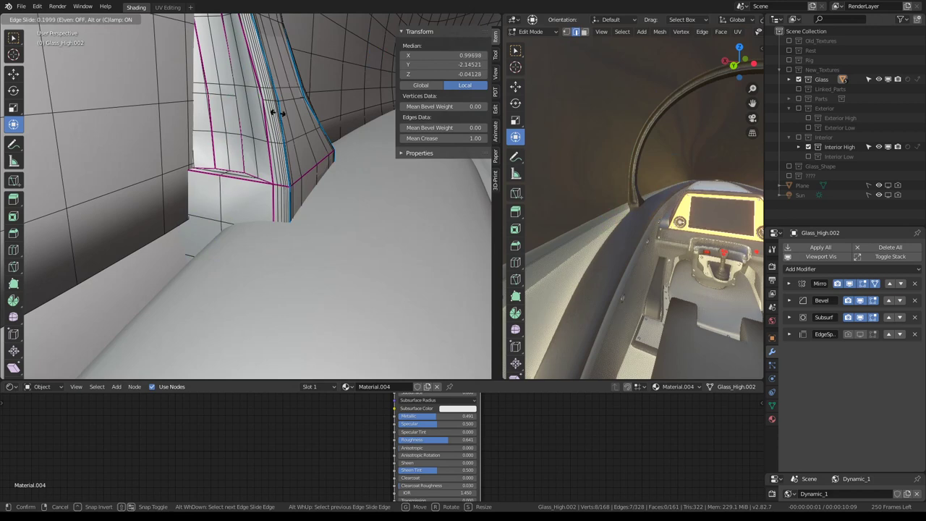
{"action": "left_click", "coordinate": [288, 60]}
- Select more edges on the foot, cancel a trial move, and bring up the mesh editing menu
{"action": "left_click", "coordinate": [253, 227]}
{"action": "middle_click_drag", "start_coordinate": [252, 227], "coordinate": [333, 188]}
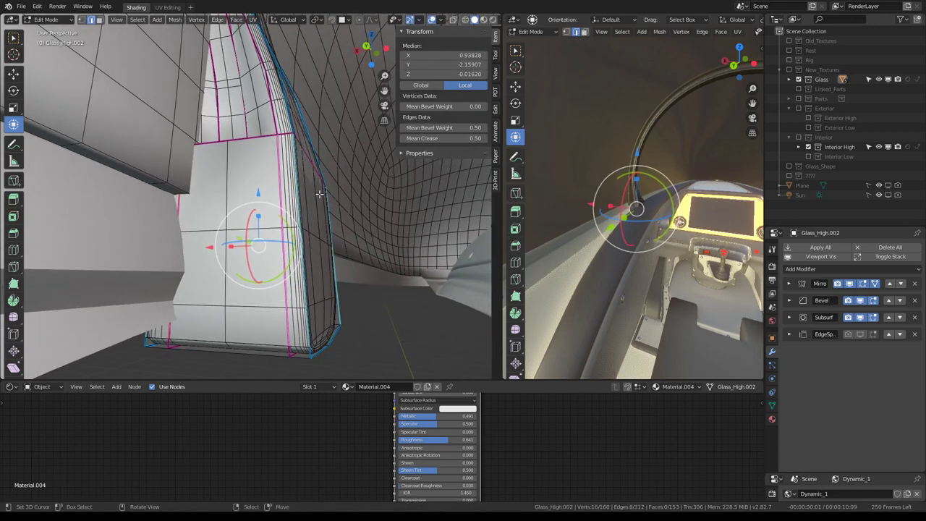
{"action": "left_click", "coordinate": [334, 185], "text": "alt+shift"}
{"action": "key", "text": "g"}
{"action": "key", "text": "Escape"}
{"action": "right_click", "coordinate": [235, 212]}
- Select a block of faces on the foot's side and push them 0.040 along Y
{"action": "left_click", "coordinate": [101, 20]}
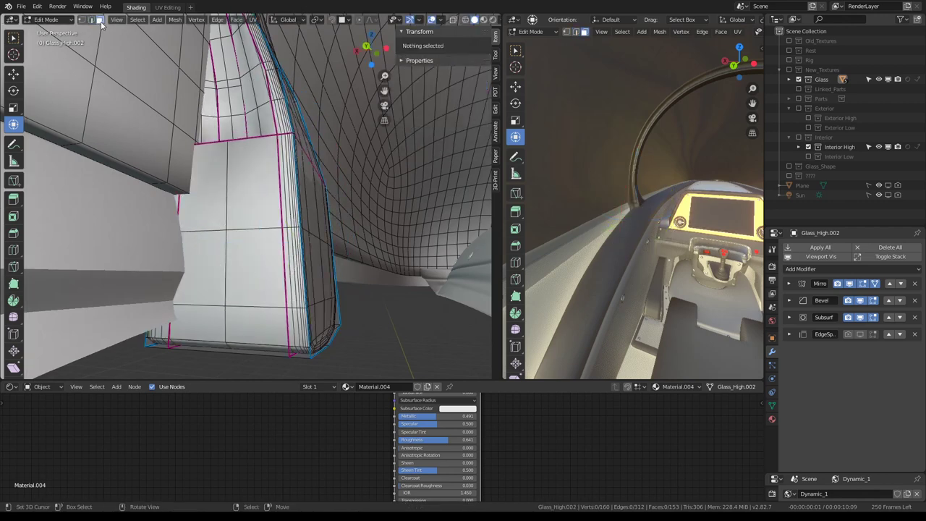
{"action": "left_click", "coordinate": [172, 330]}
{"action": "left_click", "coordinate": [284, 285], "text": "ctrl"}
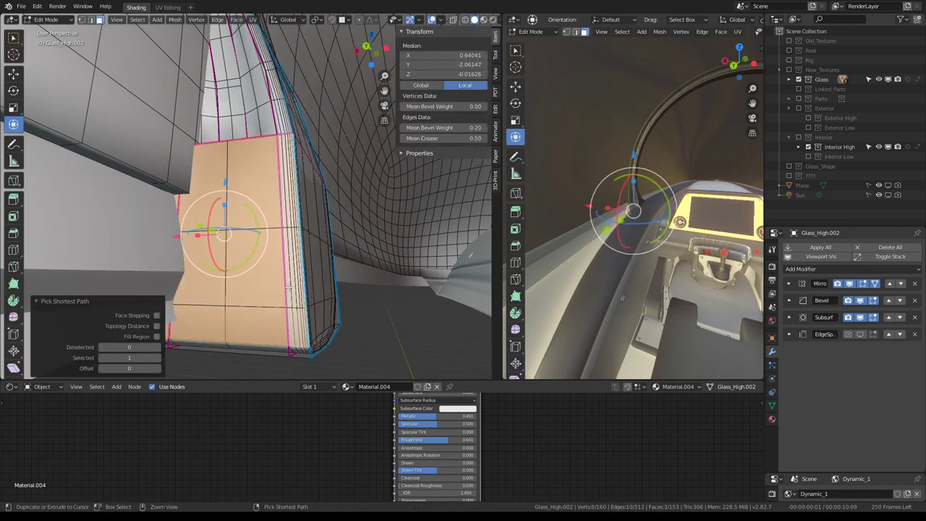
{"action": "key", "text": "g"}
{"action": "key", "text": "y"}
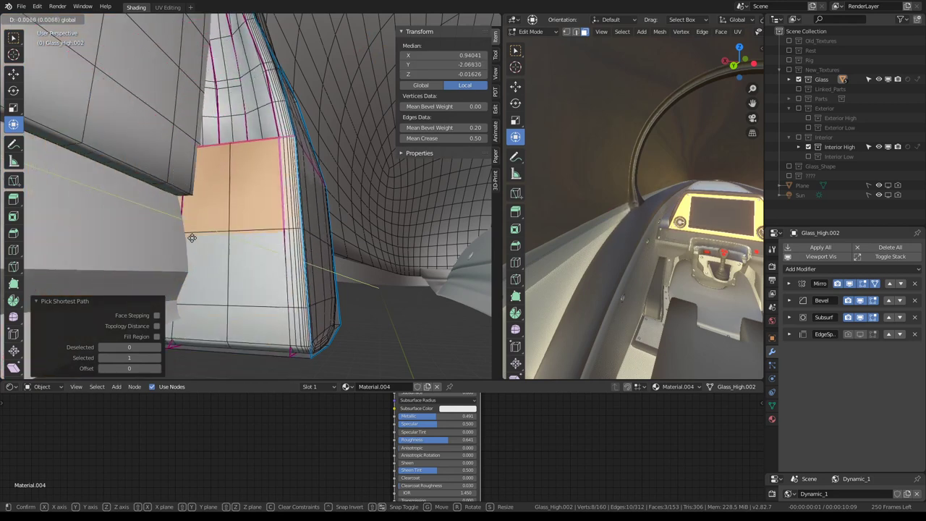
{"action": "left_click", "coordinate": [169, 241]}
- Nudge the selected faces slightly along Y and review them from below
{"action": "scroll", "coordinate": [543, 208], "scroll_direction": "up", "scroll_amount": 3}
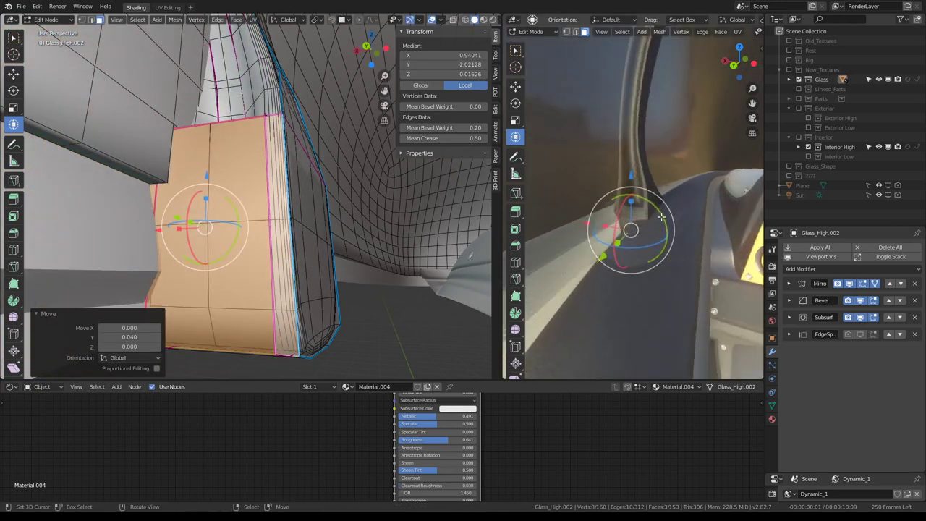
{"action": "scroll", "coordinate": [544, 207], "scroll_direction": "up", "scroll_amount": 3}
{"action": "scroll", "coordinate": [544, 207], "scroll_direction": "up", "scroll_amount": 3}
{"action": "mouse_move", "coordinate": [544, 208]}
{"action": "middle_mouse_down"}
{"action": "mouse_move", "coordinate": [680, 166]}
{"action": "mouse_move", "coordinate": [689, 224]}
{"action": "middle_mouse_up"}
{"action": "left_click", "coordinate": [495, 72]}
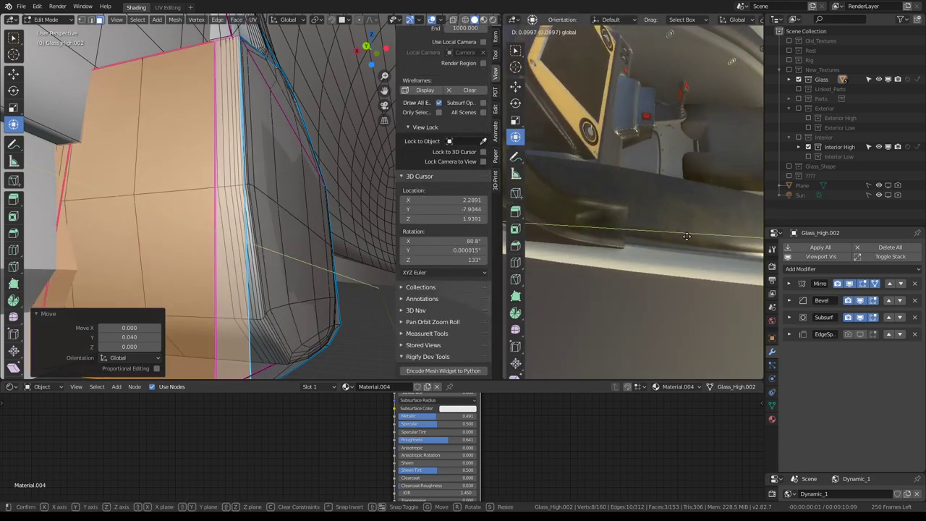
{"action": "left_click_drag", "start_coordinate": [660, 230], "coordinate": [661, 229]}
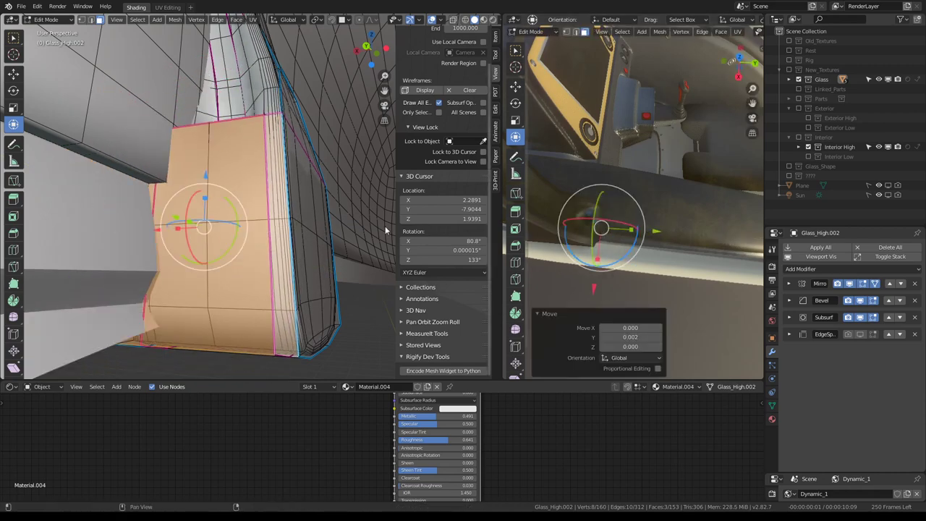
{"action": "mouse_move", "coordinate": [217, 231]}
{"action": "middle_mouse_down"}
{"action": "mouse_move", "coordinate": [207, 247]}
{"action": "mouse_move", "coordinate": [278, 223]}
{"action": "middle_mouse_up"}
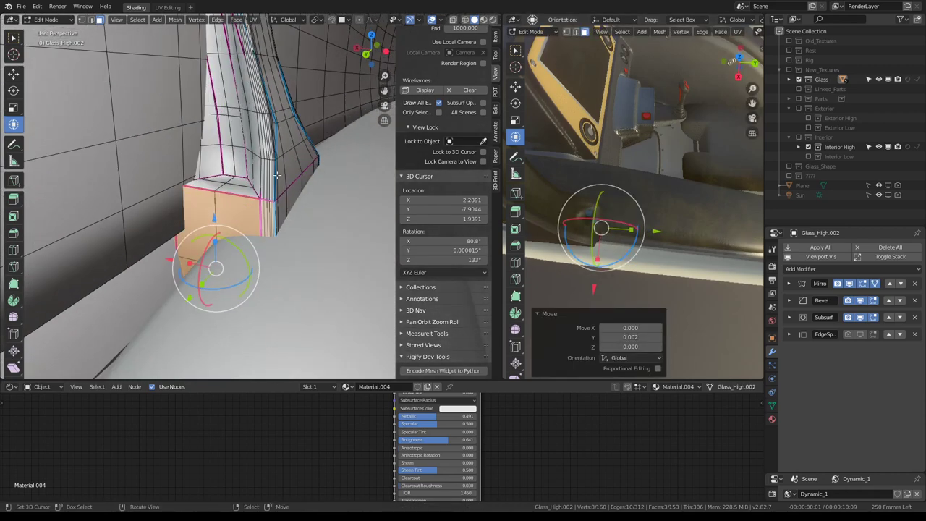
{"action": "middle_click_drag", "start_coordinate": [276, 175], "coordinate": [487, 145]}
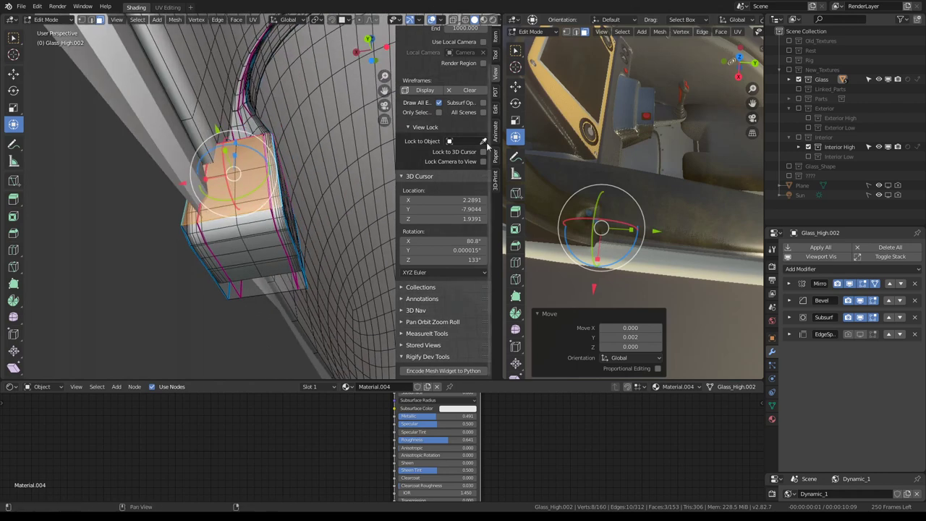
{"action": "mouse_move", "coordinate": [550, 152]}
{"action": "middle_mouse_down"}
{"action": "mouse_move", "coordinate": [735, 189]}
{"action": "mouse_move", "coordinate": [613, 178]}
{"action": "middle_mouse_up"}
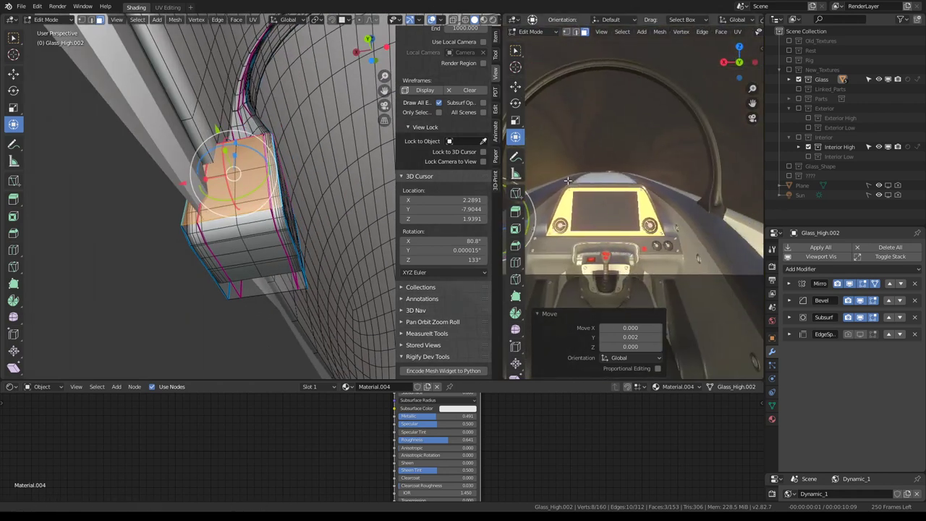
- Select an edge loop around the foot in Edge mode, trying a full crease and undoing it
{"action": "middle_click_drag", "start_coordinate": [249, 153], "coordinate": [255, 143]}
{"action": "left_click", "coordinate": [254, 143], "text": "ctrl+alt"}
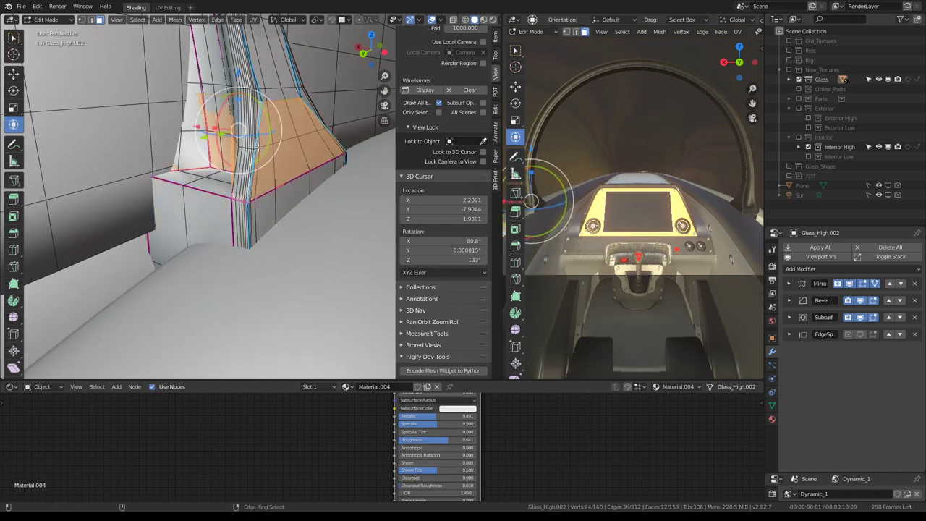
{"action": "left_click", "coordinate": [91, 20]}
{"action": "left_click", "coordinate": [272, 96], "text": "alt"}
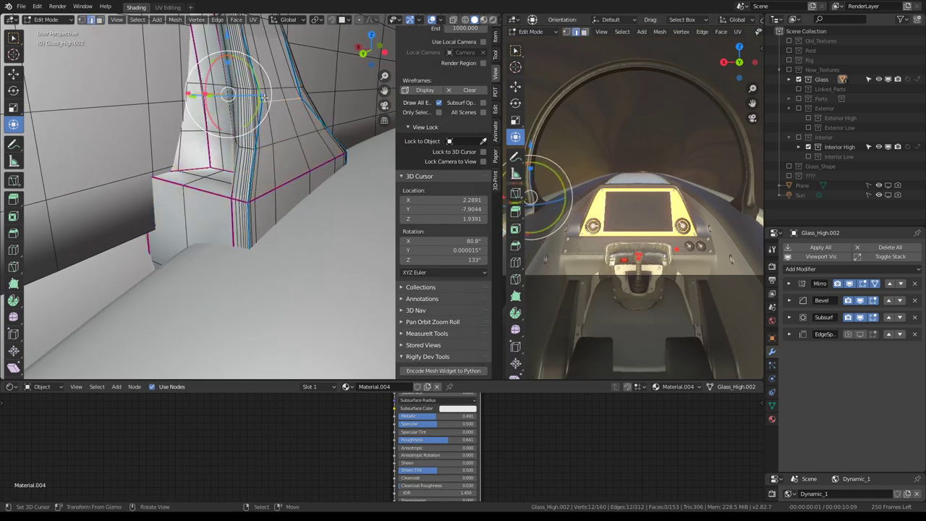
{"action": "scroll", "coordinate": [478, 106], "scroll_direction": "up", "scroll_amount": 2}
{"action": "left_click", "coordinate": [494, 38]}
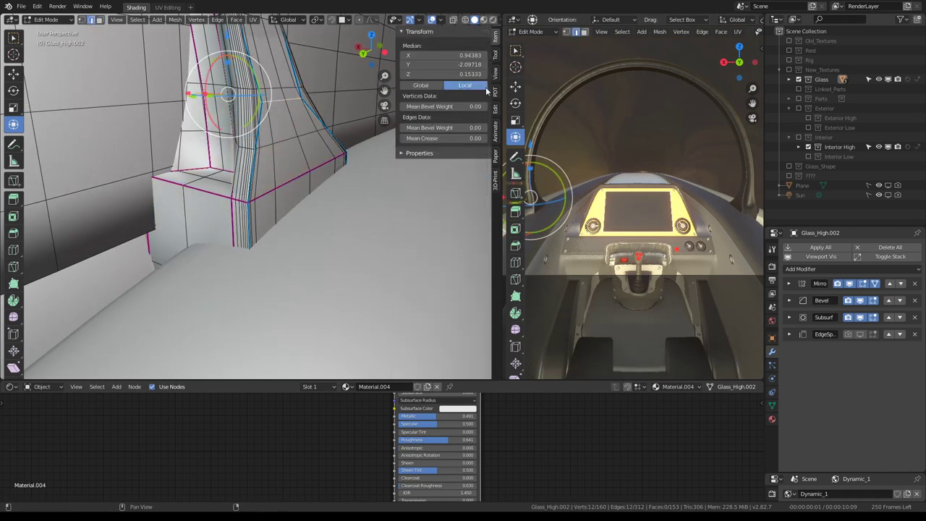
{"action": "left_click_drag", "start_coordinate": [445, 138], "coordinate": [481, 137]}
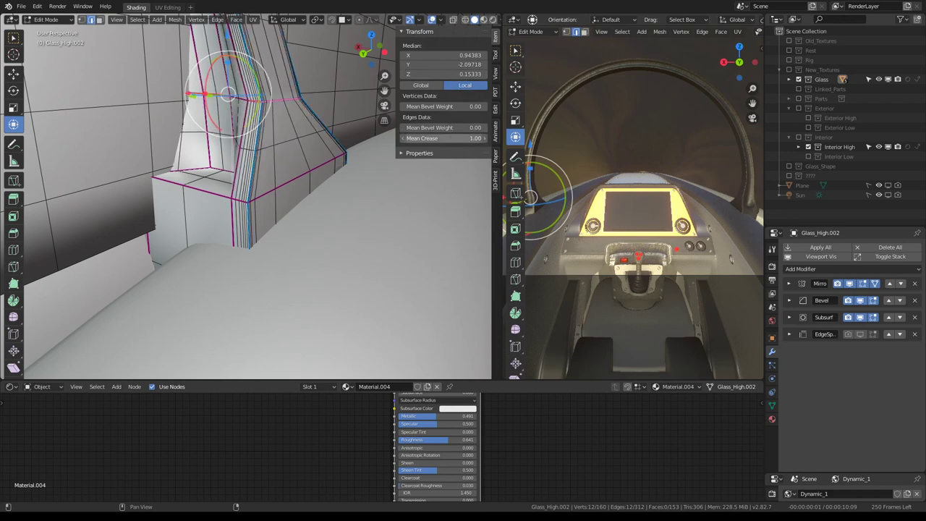
{"action": "key", "text": "ctrl+z"}
- Subdivide the selected edges and edge-slide the new loop into place on the foot
{"action": "middle_click_drag", "start_coordinate": [256, 162], "coordinate": [265, 141]}
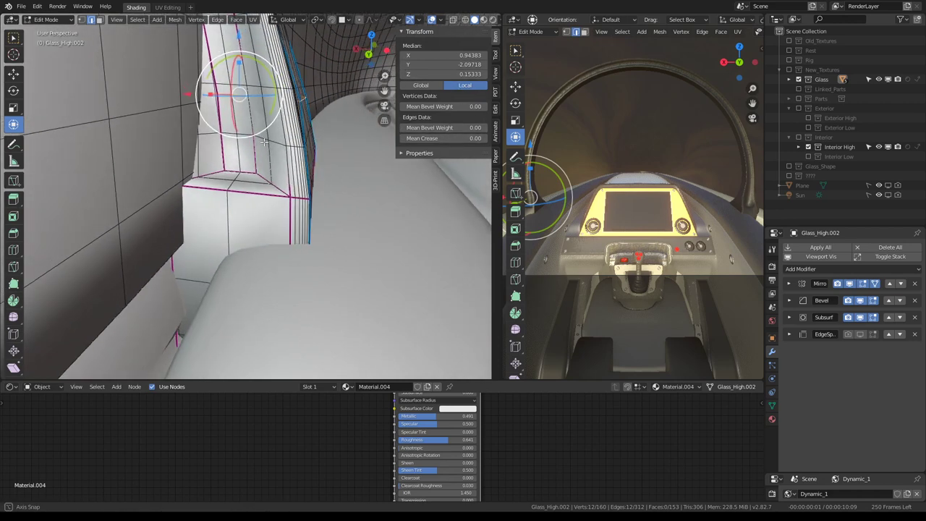
{"action": "right_click", "coordinate": [317, 119]}
{"action": "left_click", "coordinate": [316, 120]}
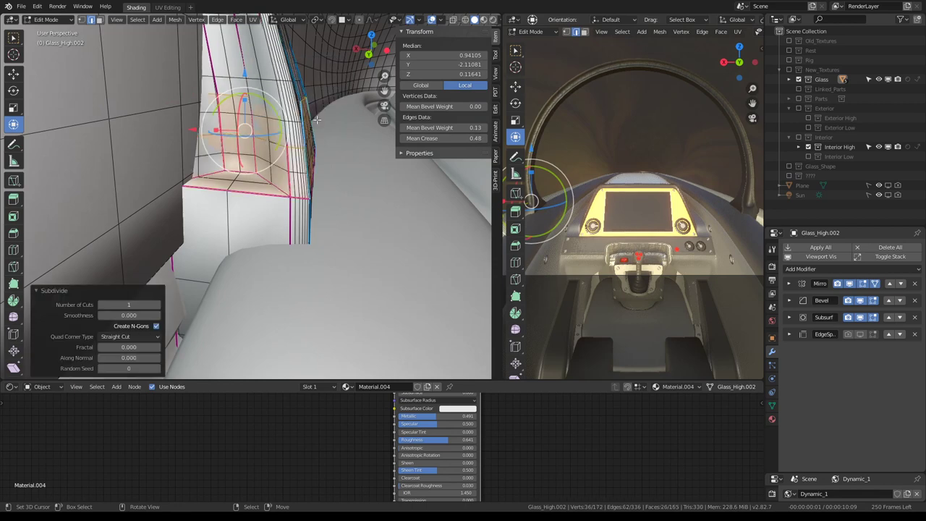
{"action": "left_click", "coordinate": [245, 131], "text": "alt"}
{"action": "key", "text": "KP_Decimal"}
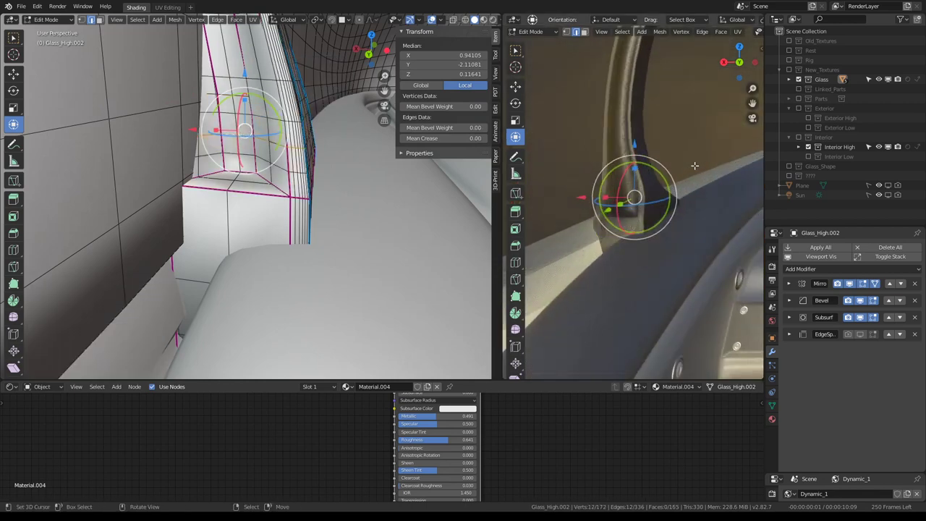
{"action": "key", "text": "g"}
{"action": "key", "text": "g"}
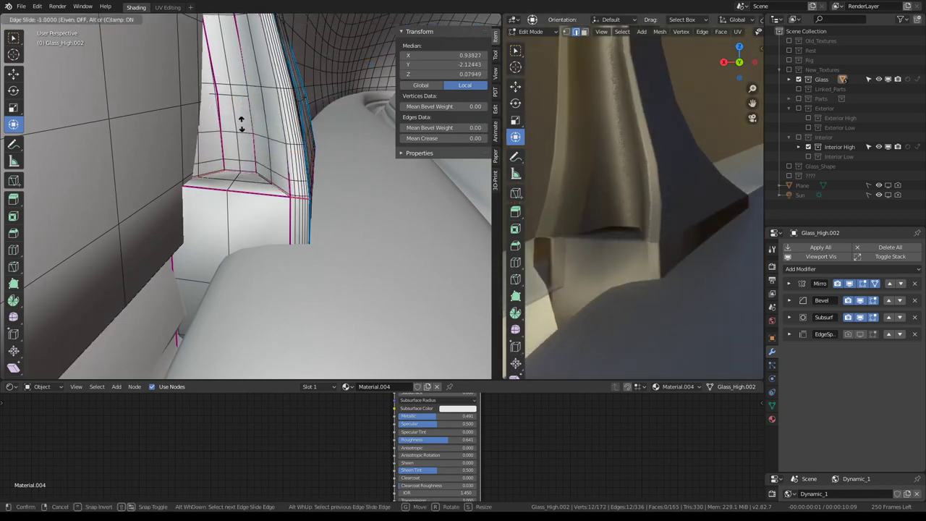
{"action": "left_click", "coordinate": [241, 100]}
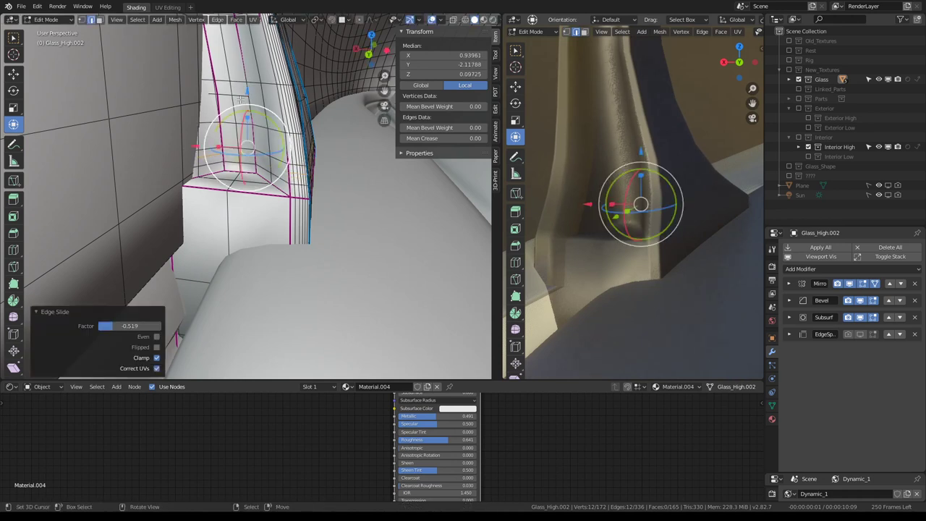
- Subdivide the lower edge ring and slide the new loop near the base up the foot
{"action": "left_click", "coordinate": [271, 205], "text": "ctrl+alt"}
{"action": "right_click", "coordinate": [346, 190]}
{"action": "left_click", "coordinate": [349, 186]}
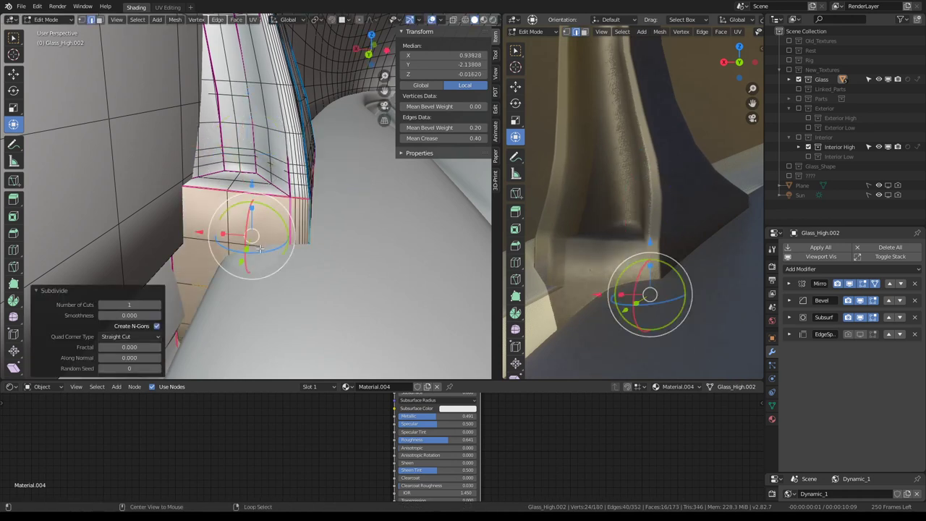
{"action": "left_click", "coordinate": [206, 279], "text": "alt"}
{"action": "key", "text": "g"}
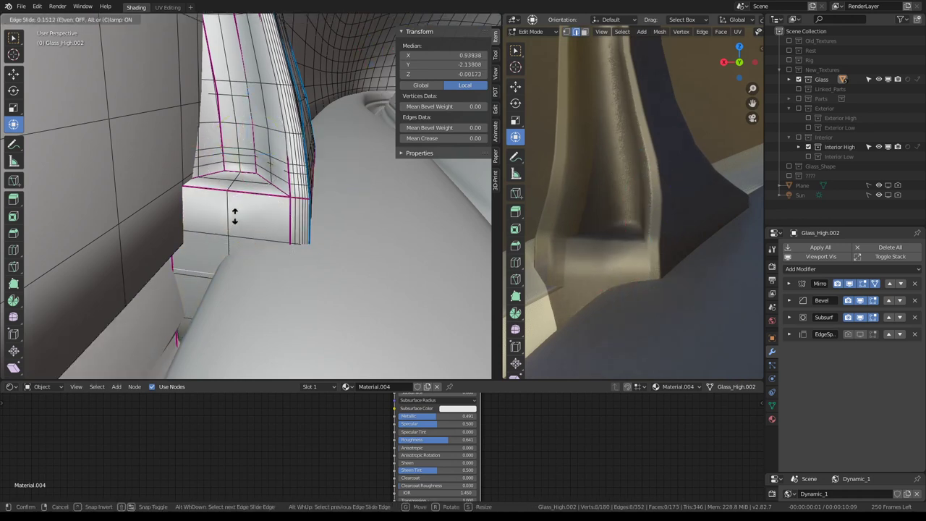
{"action": "left_click", "coordinate": [223, 152]}
{"action": "middle_click_drag", "start_coordinate": [223, 152], "coordinate": [269, 220]}
- Tab out of Glass_High.002, expand its Subsurf modifier panel, then Tab back into Edit Mode
{"action": "key", "text": "Tab"}
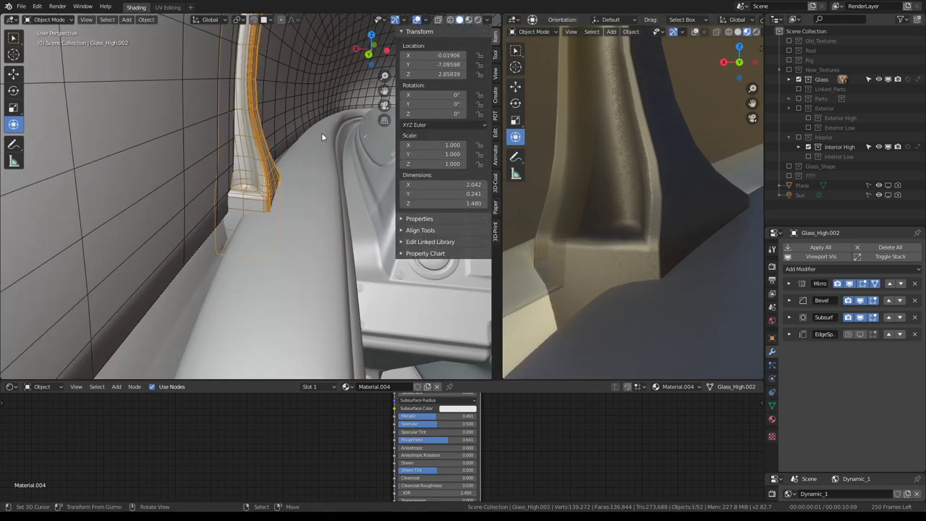
{"action": "mouse_move", "coordinate": [699, 136]}
{"action": "middle_mouse_down"}
{"action": "mouse_move", "coordinate": [611, 212]}
{"action": "mouse_move", "coordinate": [652, 115]}
{"action": "mouse_move", "coordinate": [592, 173]}
{"action": "middle_mouse_up"}
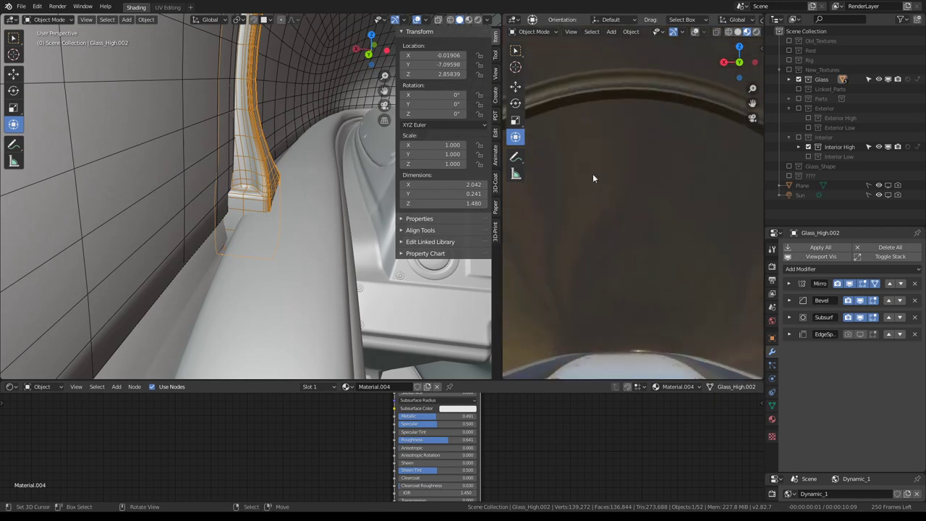
{"action": "left_click", "coordinate": [789, 316]}
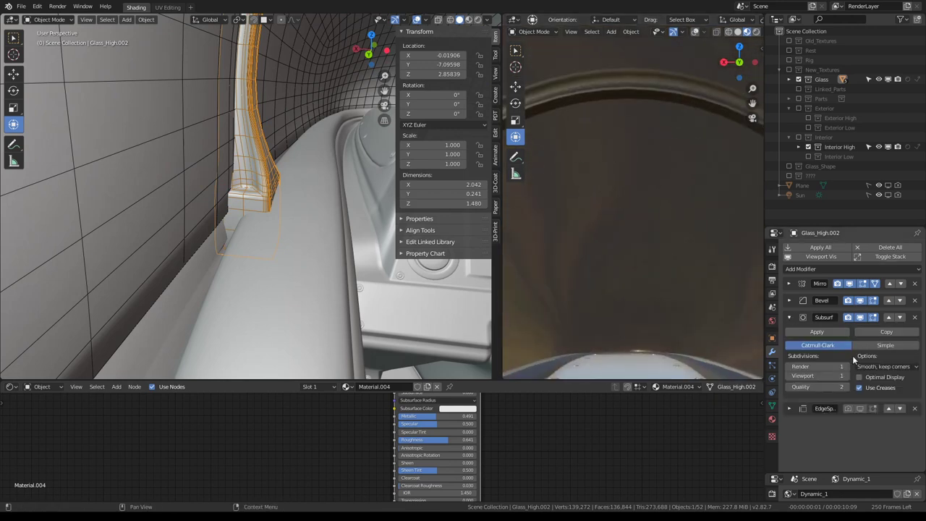
{"action": "middle_click_drag", "start_coordinate": [585, 232], "coordinate": [585, 204], "text": "shift"}
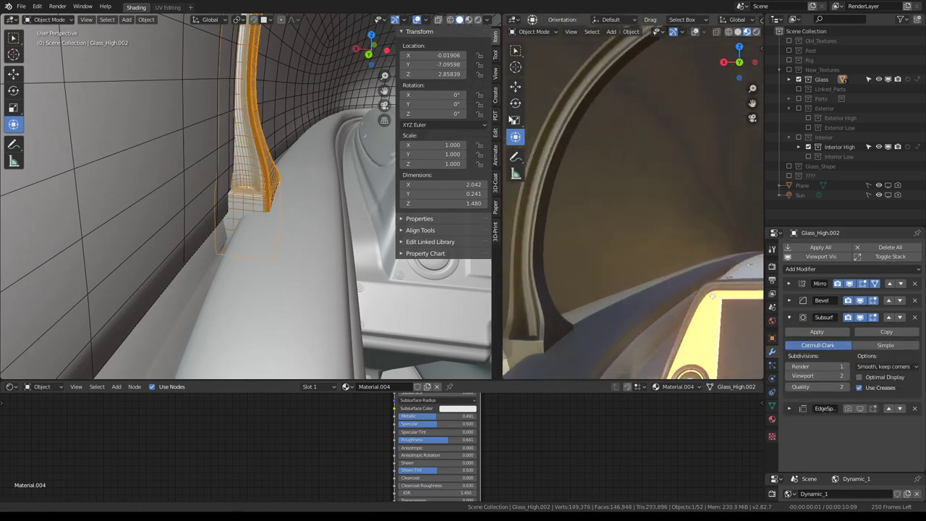
{"action": "left_click", "coordinate": [593, 210], "text": "shift"}
{"action": "mouse_move", "coordinate": [717, 176]}
{"action": "middle_mouse_down"}
{"action": "mouse_move", "coordinate": [558, 178]}
{"action": "mouse_move", "coordinate": [678, 183]}
{"action": "mouse_move", "coordinate": [692, 156]}
{"action": "mouse_move", "coordinate": [681, 138]}
{"action": "mouse_move", "coordinate": [689, 147]}
{"action": "middle_mouse_up"}
{"action": "key", "text": "Tab"}
{"action": "middle_click_drag", "start_coordinate": [277, 158], "coordinate": [257, 215]}
- Subdivide an edge ring around the foot and edge-slide the new loop into position
{"action": "left_click", "coordinate": [258, 216], "text": "ctrl+alt"}
{"action": "right_click", "coordinate": [258, 216]}
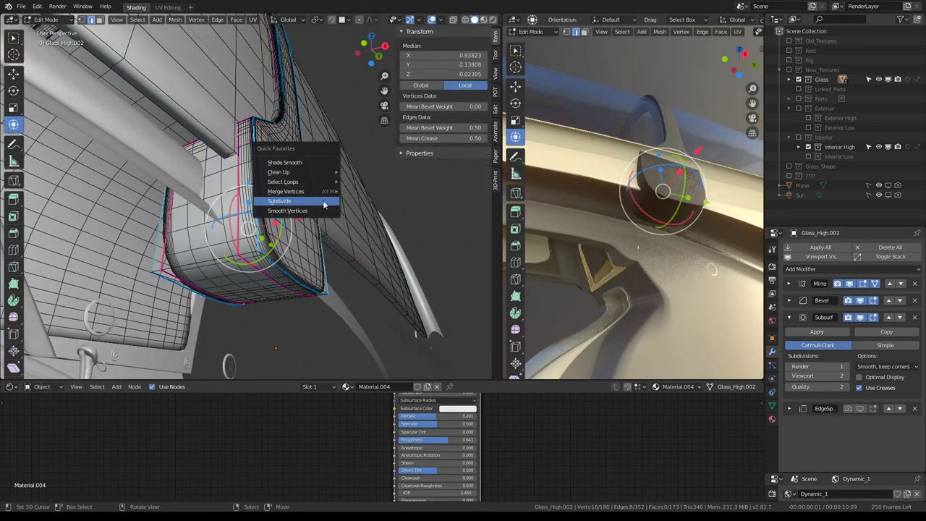
{"action": "left_click", "coordinate": [295, 217]}
{"action": "left_click", "coordinate": [241, 182], "text": "alt"}
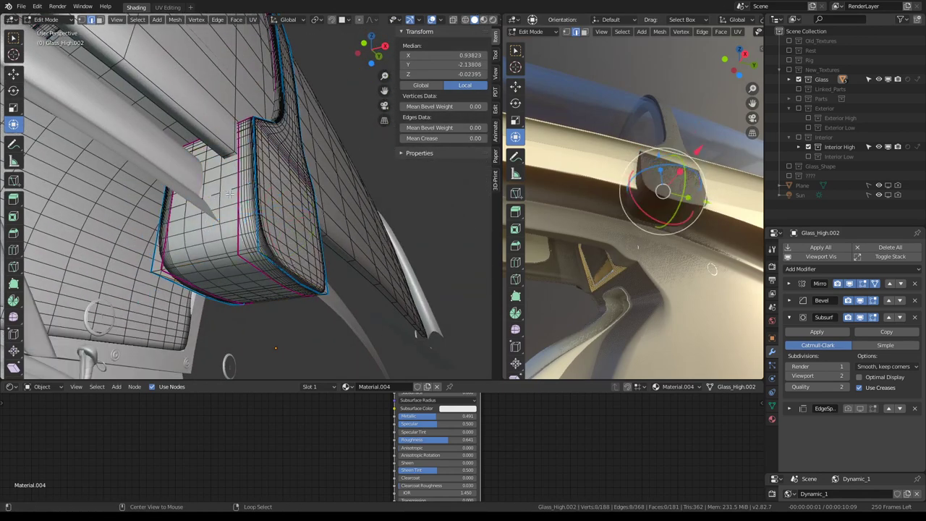
{"action": "key", "text": "Escape"}
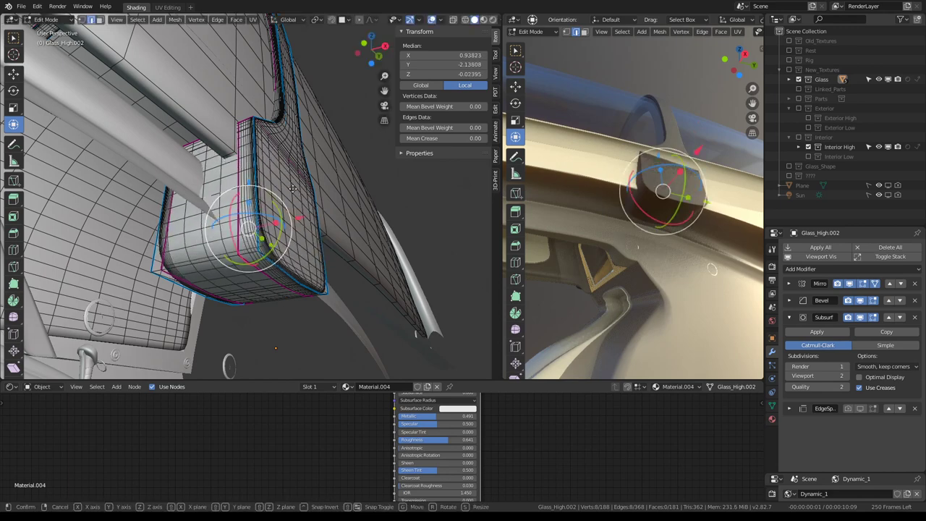
{"action": "key", "text": "g"}
{"action": "key", "text": "g"}
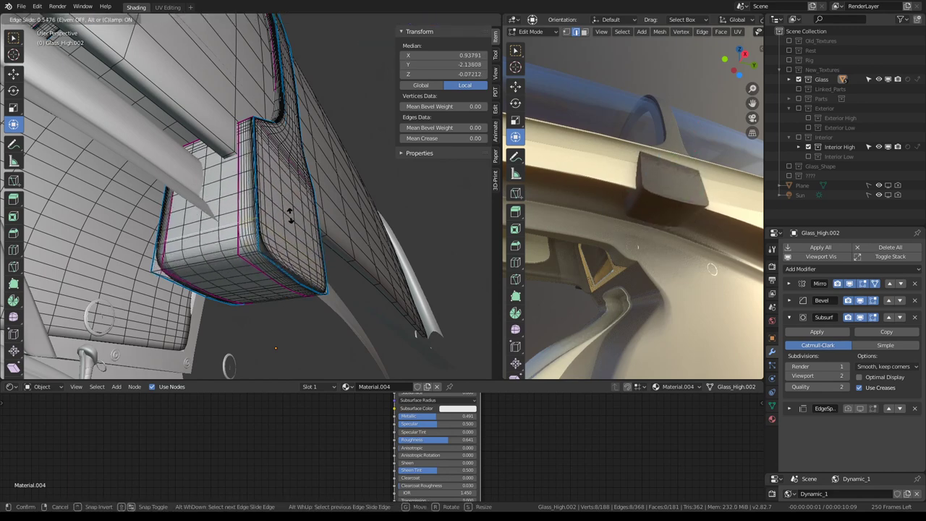
{"action": "left_click", "coordinate": [290, 215]}
{"action": "mouse_move", "coordinate": [290, 215]}
{"action": "middle_mouse_down"}
{"action": "mouse_move", "coordinate": [268, 219]}
{"action": "mouse_move", "coordinate": [247, 189]}
{"action": "mouse_move", "coordinate": [248, 206]}
{"action": "middle_mouse_up"}
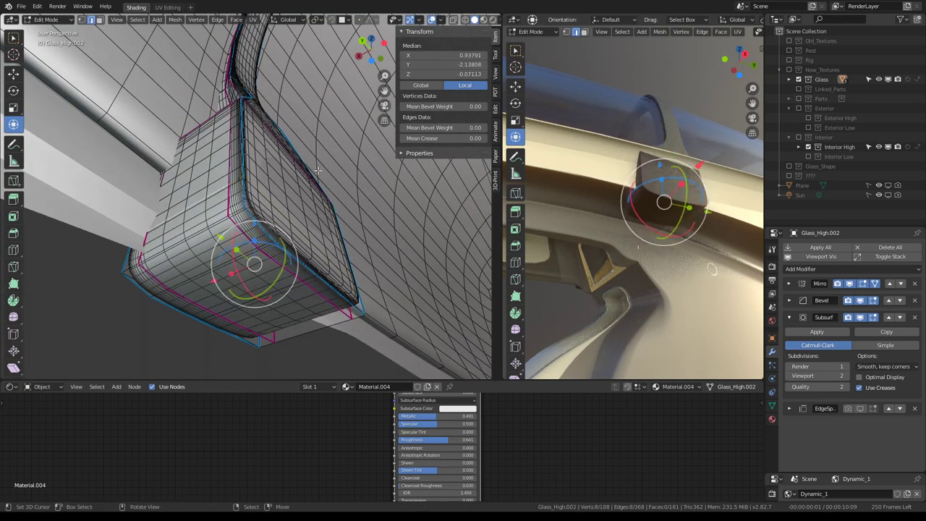
- Mark the loop as a seam, select the lower block up to it, and raise it 0.04 on Z
{"action": "key", "text": "ctrl+e"}
{"action": "left_click", "coordinate": [295, 299]}
{"action": "left_click", "coordinate": [241, 233]}
{"action": "key", "text": "ctrl+l"}
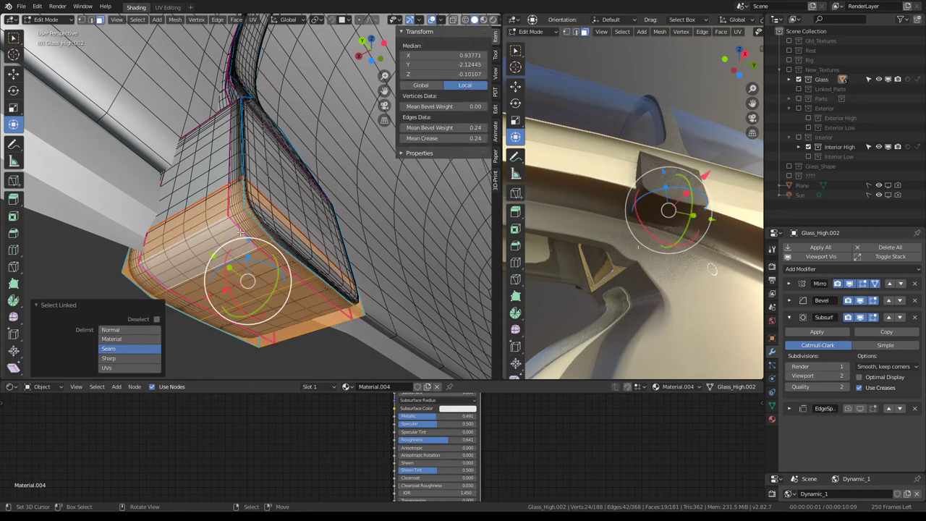
{"action": "key", "text": "g"}
{"action": "key", "text": "z"}
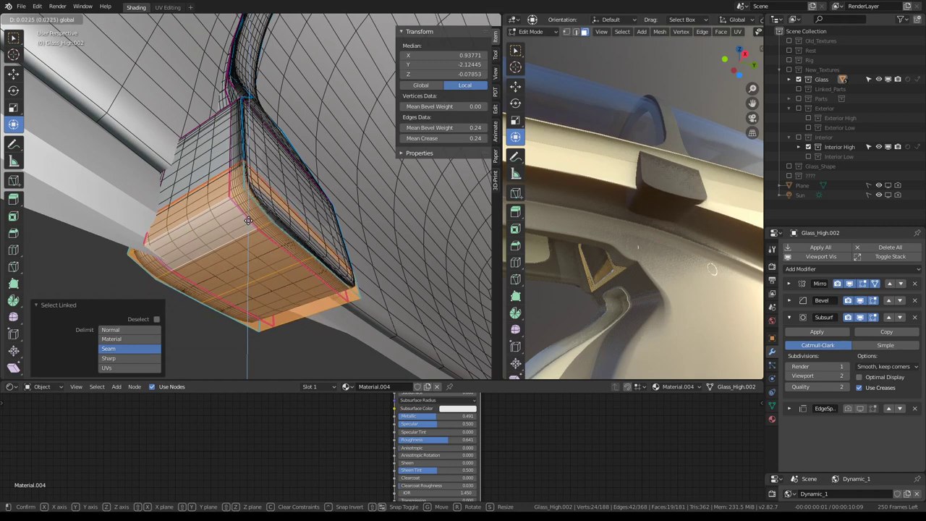
{"action": "left_click", "coordinate": [248, 211]}
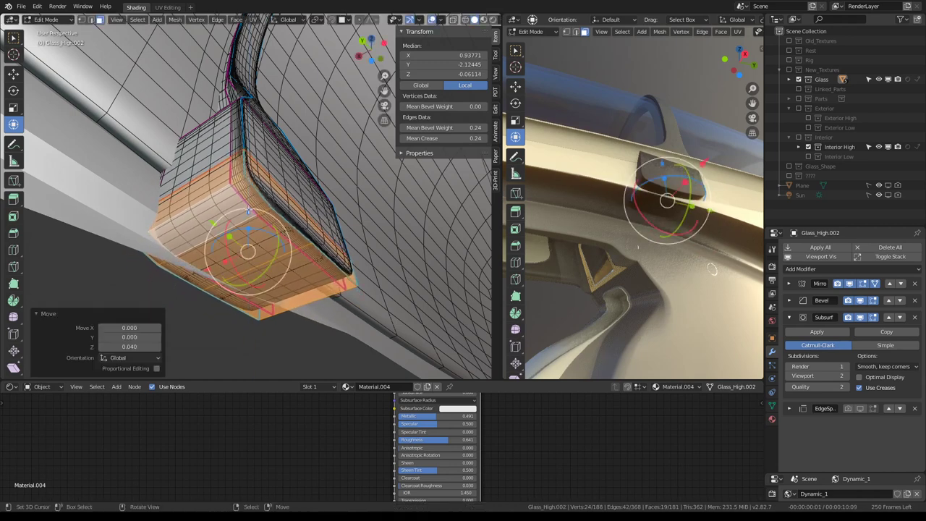
- Shrink the selection to the bottom faces and flatten them to 0 on Z
{"action": "key", "text": "ctrl+KP_Subtract"}
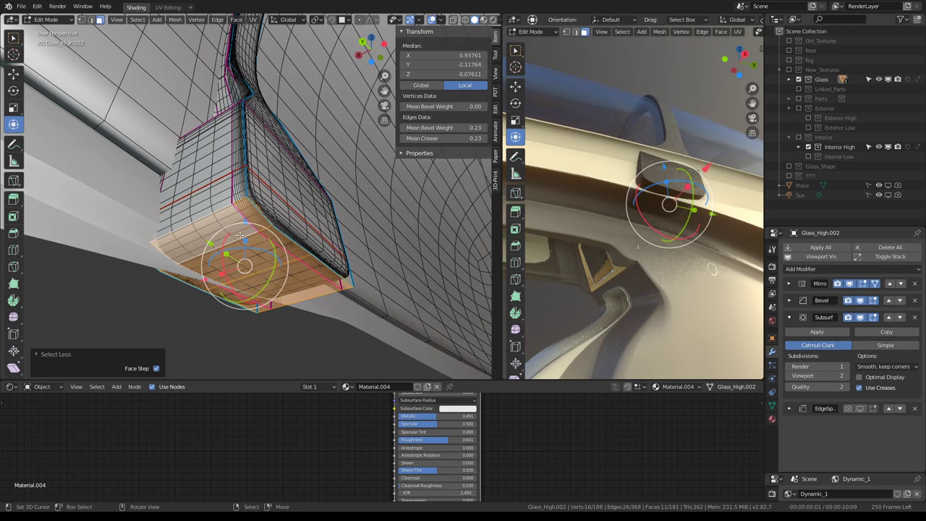
{"action": "key", "text": "z"}
{"action": "key", "text": "0"}
{"action": "key", "text": "Escape"}
{"action": "key", "text": "s"}
{"action": "key", "text": "z"}
{"action": "key", "text": "0"}
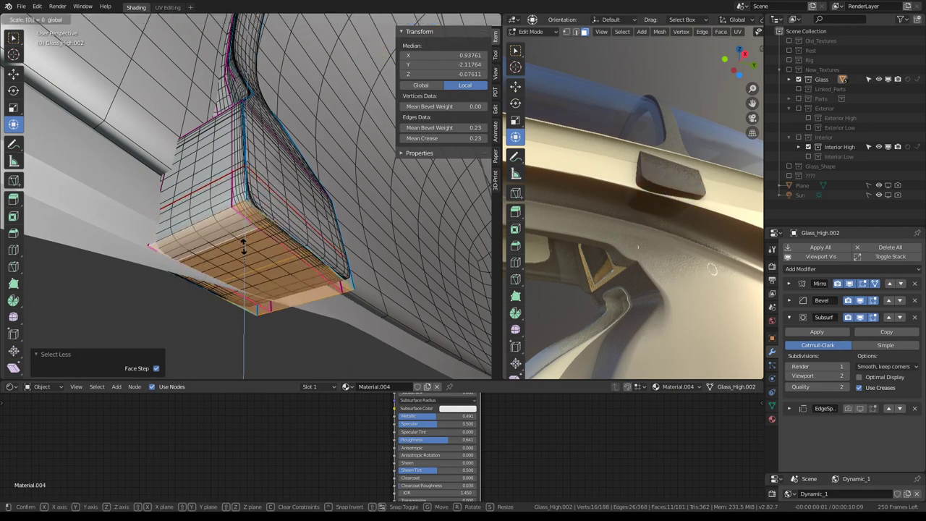
{"action": "key", "text": "Return"}
{"action": "mouse_move", "coordinate": [247, 200]}
{"action": "middle_mouse_down"}
{"action": "mouse_move", "coordinate": [302, 226]}
{"action": "mouse_move", "coordinate": [310, 298]}
{"action": "mouse_move", "coordinate": [341, 207]}
{"action": "mouse_move", "coordinate": [340, 241]}
{"action": "middle_mouse_up"}
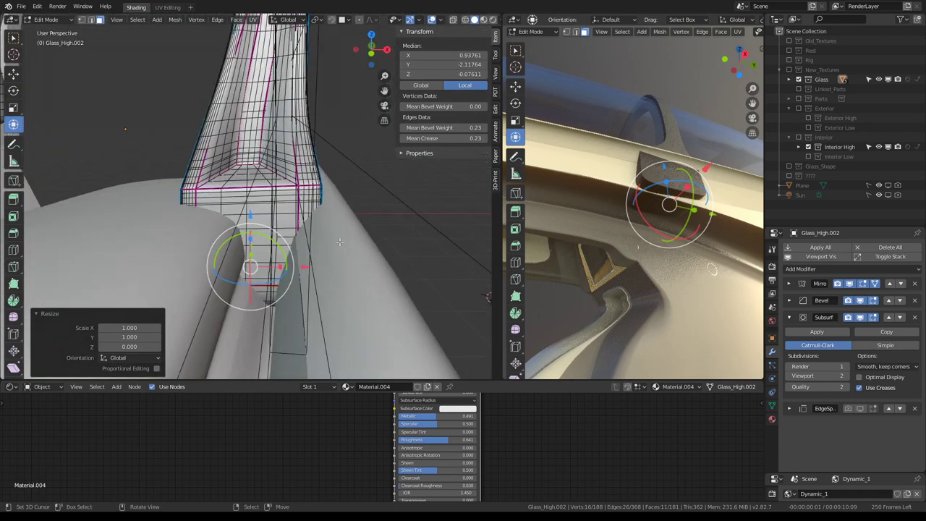
- Shift a stem edge loop 0.0467 along X and turn off Subsurf's Edit Mode display
{"action": "mouse_move", "coordinate": [319, 144]}
{"action": "middle_mouse_down"}
{"action": "mouse_move", "coordinate": [309, 229]}
{"action": "mouse_move", "coordinate": [283, 229]}
{"action": "mouse_move", "coordinate": [252, 210]}
{"action": "middle_mouse_up"}
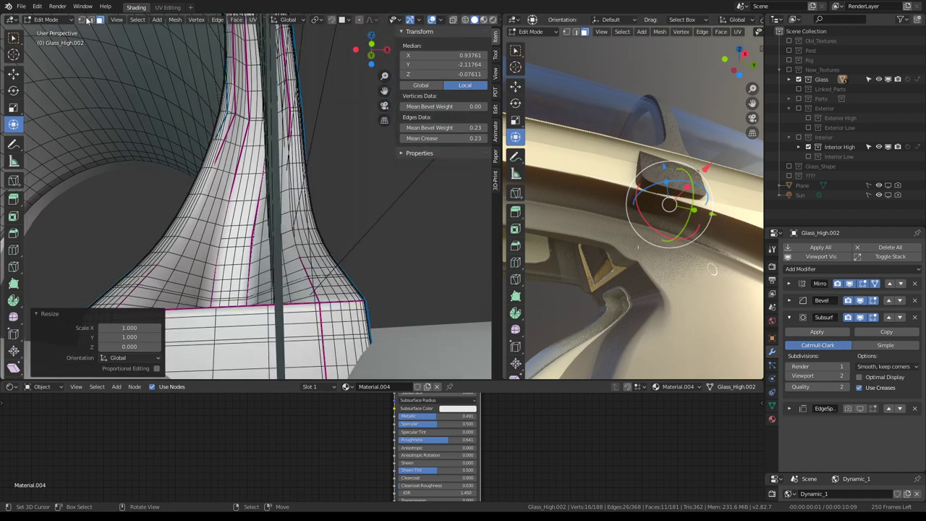
{"action": "left_click", "coordinate": [256, 233], "text": "alt"}
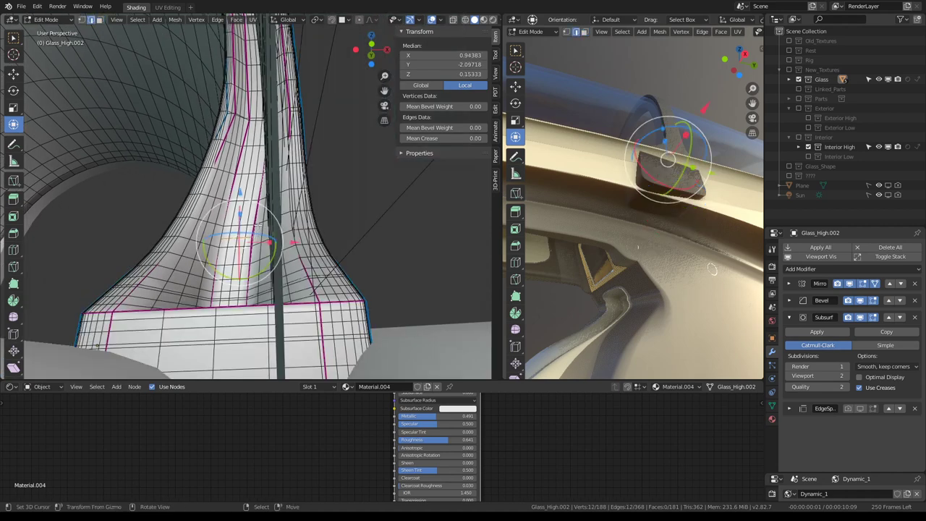
{"action": "mouse_move", "coordinate": [265, 191]}
{"action": "middle_mouse_down"}
{"action": "mouse_move", "coordinate": [256, 222]}
{"action": "mouse_move", "coordinate": [285, 198]}
{"action": "mouse_move", "coordinate": [248, 276]}
{"action": "mouse_move", "coordinate": [246, 266]}
{"action": "middle_mouse_up"}
{"action": "left_click", "coordinate": [246, 265], "text": "alt"}
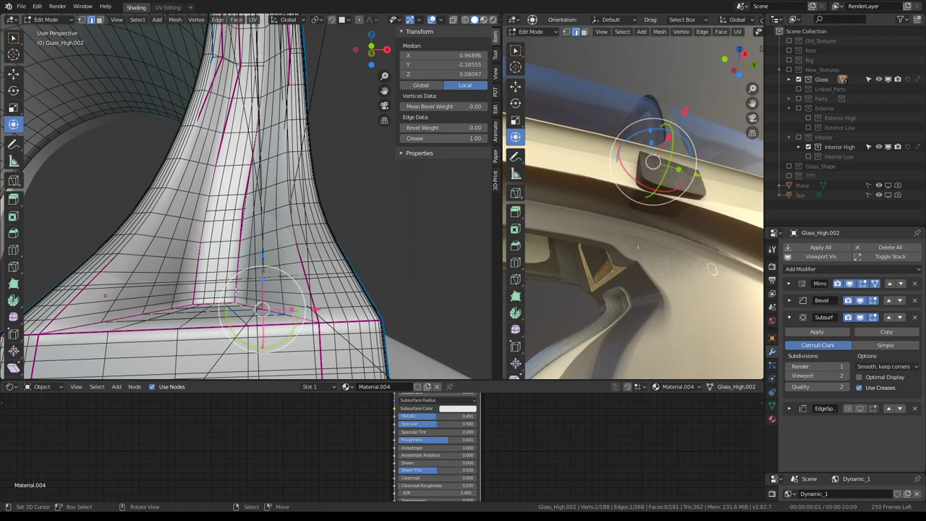
{"action": "left_click_drag", "start_coordinate": [290, 281], "coordinate": [347, 291]}
{"action": "middle_click_drag", "start_coordinate": [347, 291], "coordinate": [336, 289]}
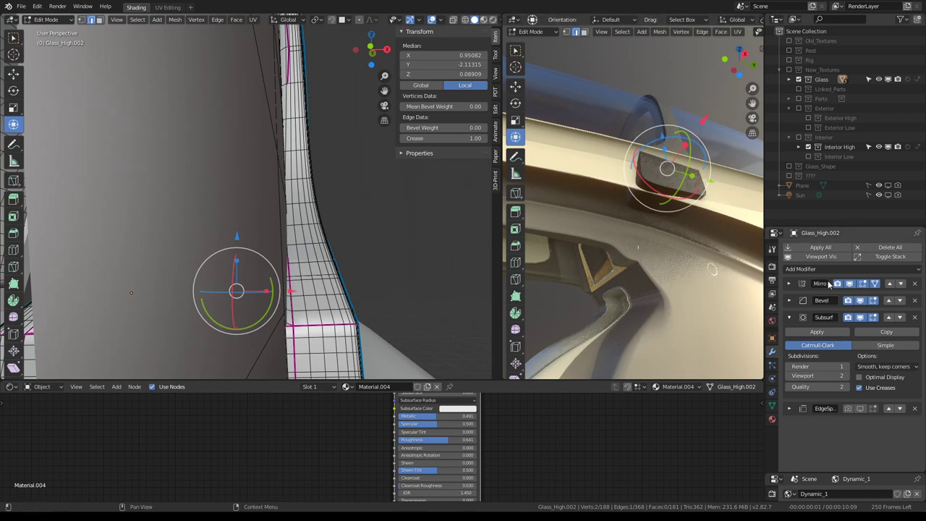
{"action": "left_click", "coordinate": [858, 318]}
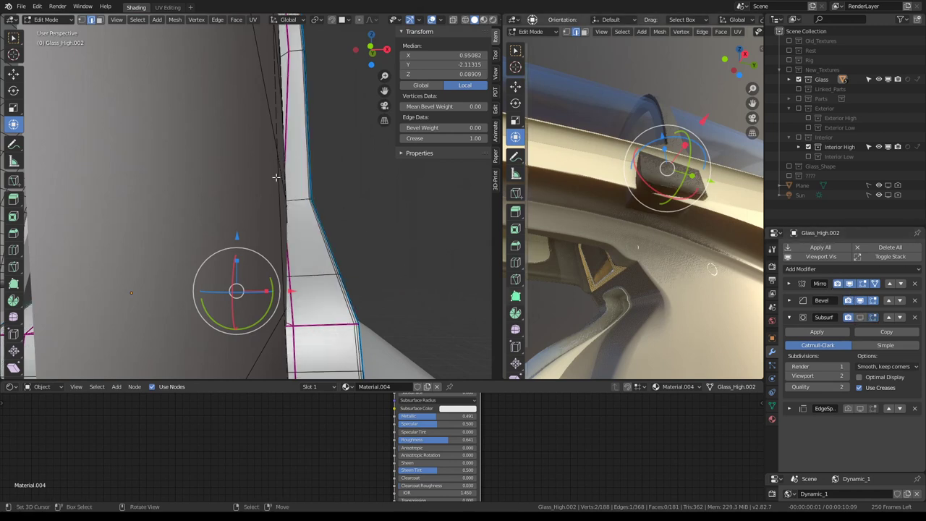
- Set the pivot to the active vertex and line a vertex path up the stem on X
{"action": "key", "text": "g"}
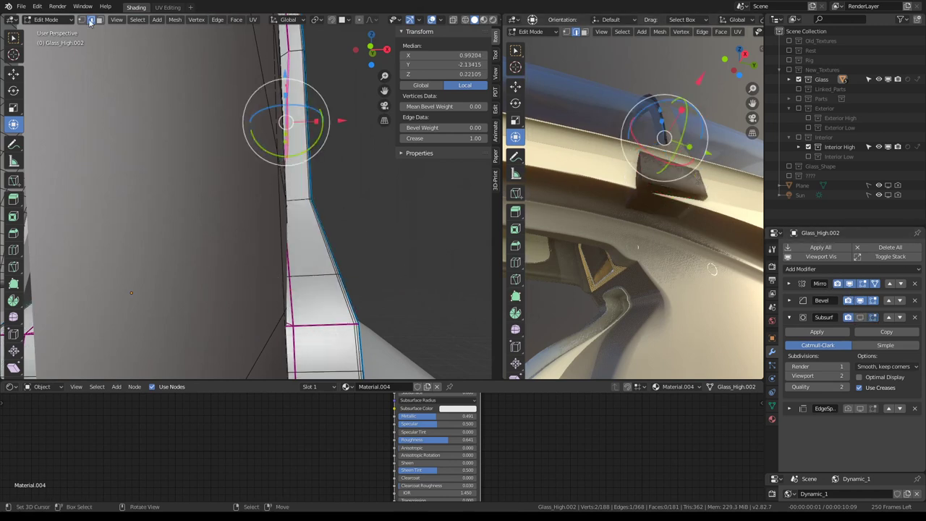
{"action": "left_click", "coordinate": [293, 358]}
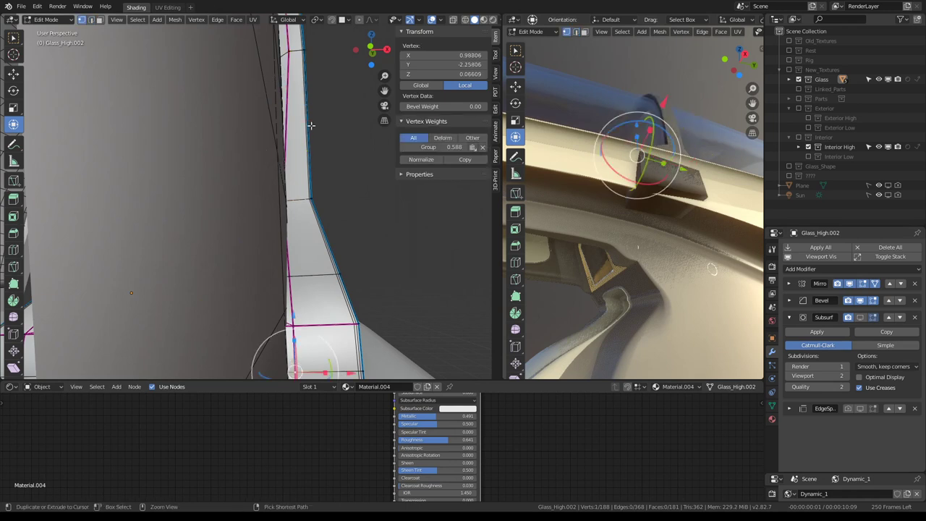
{"action": "left_click", "coordinate": [282, 53], "text": "ctrl"}
{"action": "key", "text": "s"}
{"action": "key", "text": "x"}
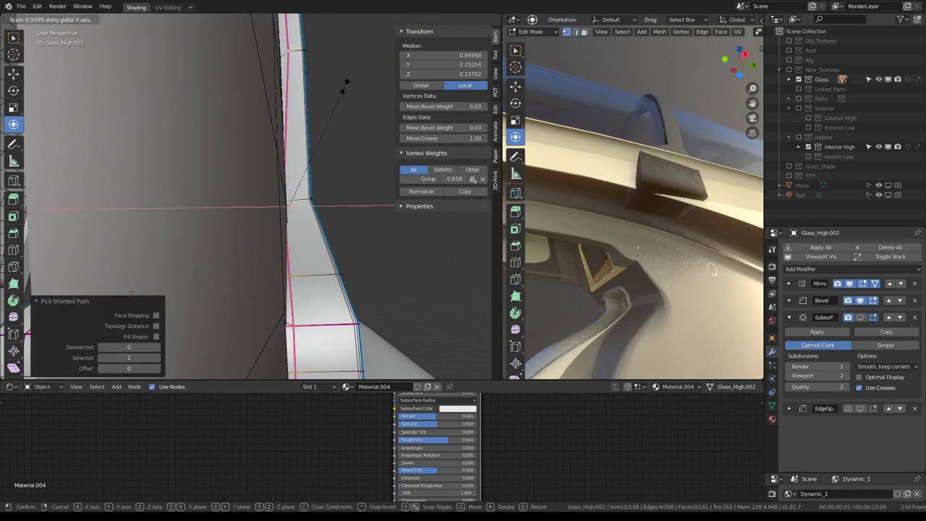
{"action": "key", "text": "Escape"}
{"action": "left_click", "coordinate": [316, 20]}
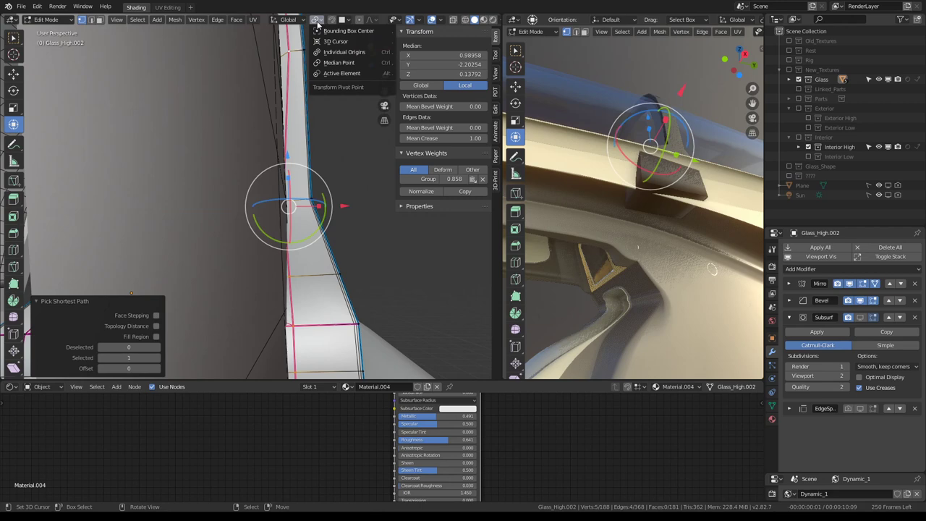
{"action": "left_click", "coordinate": [332, 73]}
{"action": "key", "text": "s"}
{"action": "key", "text": "x"}
{"action": "key", "text": "Return"}
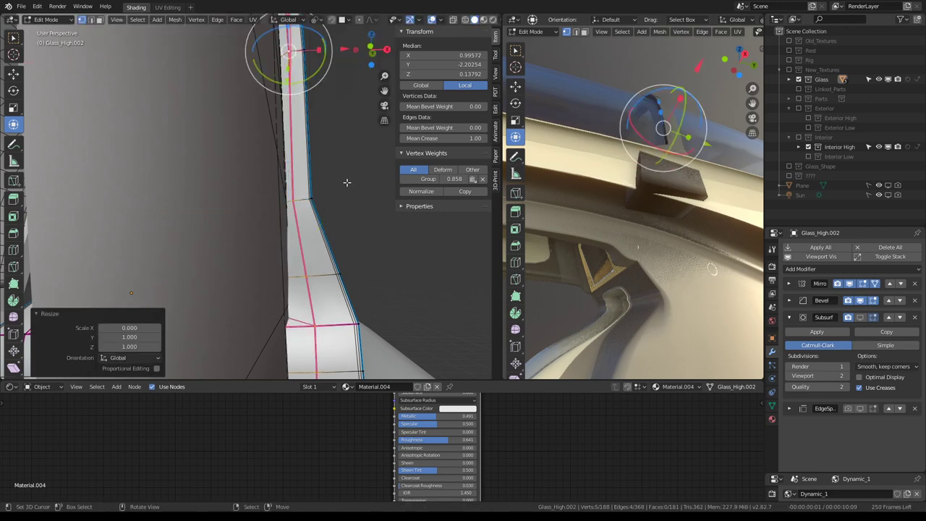
- Scale a vertex chain from the flared base to 0 on X with sx0
{"action": "scroll", "coordinate": [347, 181], "scroll_direction": "down", "scroll_amount": 3}
{"action": "left_click", "coordinate": [230, 305]}
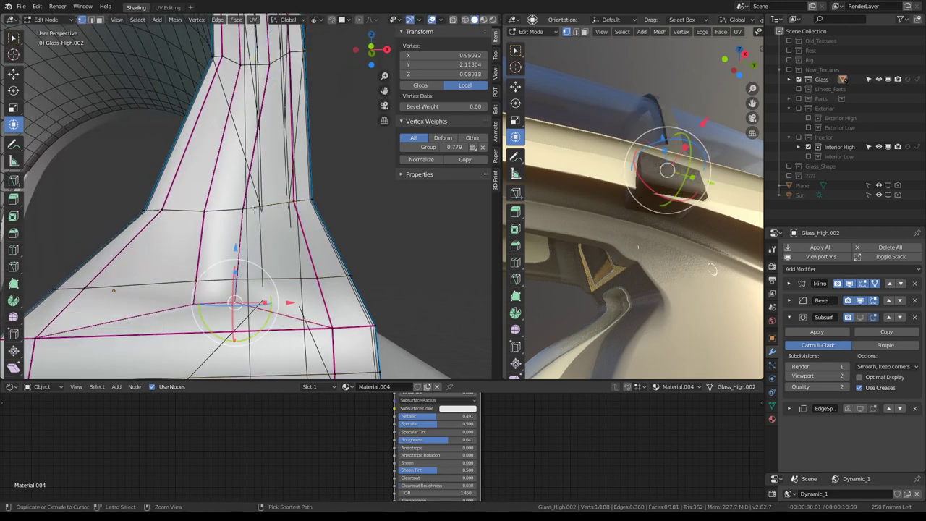
{"action": "left_click", "coordinate": [273, 72], "text": "ctrl"}
{"action": "type", "text": "s"}
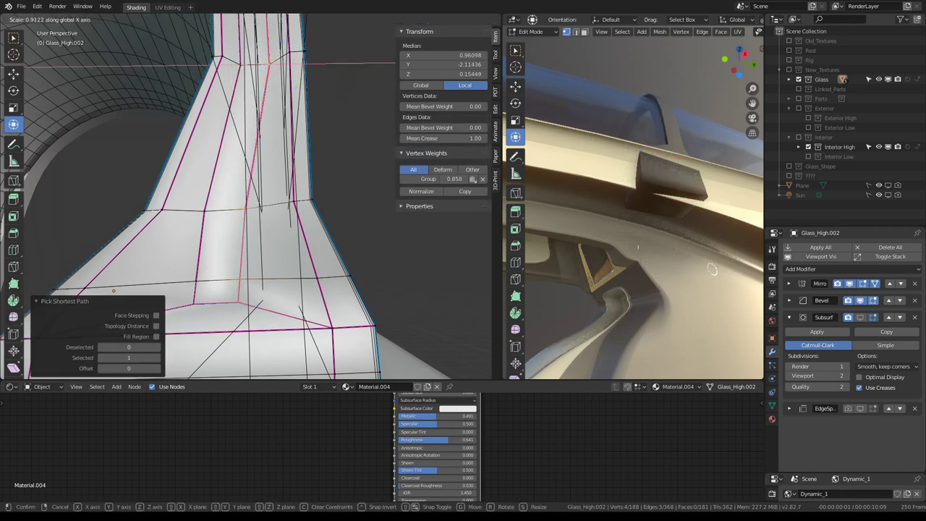
{"action": "type", "text": "x0"}
{"action": "key", "text": "Return"}
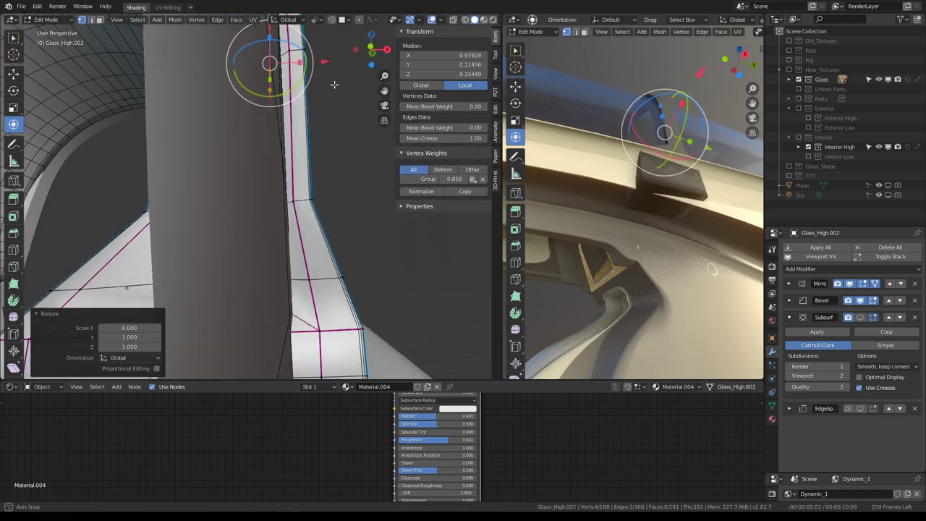
{"action": "mouse_move", "coordinate": [289, 144]}
{"action": "middle_mouse_down"}
{"action": "mouse_move", "coordinate": [319, 74]}
{"action": "mouse_move", "coordinate": [297, 154]}
{"action": "mouse_move", "coordinate": [283, 161]}
{"action": "mouse_move", "coordinate": [357, 242]}
{"action": "mouse_move", "coordinate": [219, 251]}
{"action": "mouse_move", "coordinate": [210, 219]}
{"action": "mouse_move", "coordinate": [280, 144]}
{"action": "mouse_move", "coordinate": [372, 126]}
{"action": "mouse_move", "coordinate": [315, 175]}
{"action": "middle_mouse_up"}
{"action": "key", "text": "g"}
{"action": "key", "text": "x"}
{"action": "right_click", "coordinate": [292, 162]}
{"action": "left_click", "coordinate": [210, 220]}
{"action": "left_click", "coordinate": [209, 217], "text": "ctrl"}
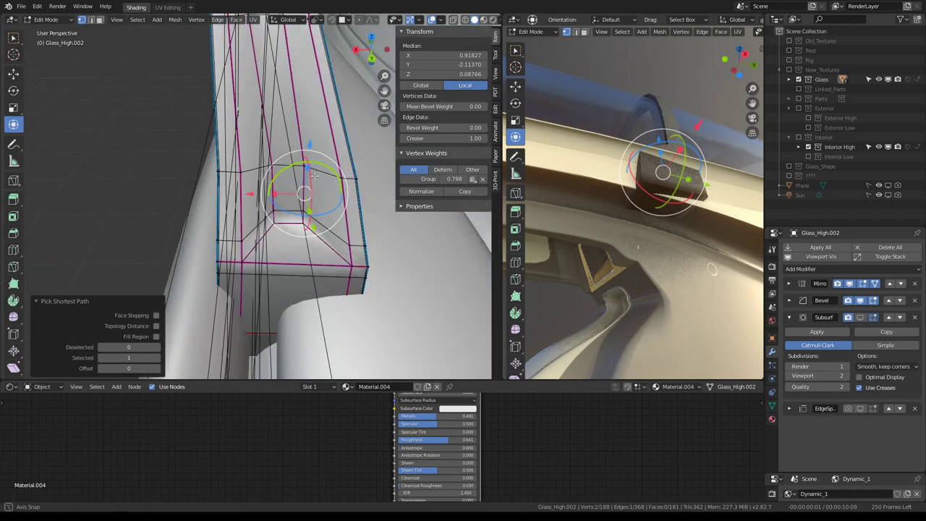
{"action": "mouse_move", "coordinate": [275, 233]}
{"action": "middle_mouse_down"}
{"action": "mouse_move", "coordinate": [288, 219]}
{"action": "mouse_move", "coordinate": [258, 233]}
{"action": "middle_mouse_up"}
- Line up a shorter vertex path from a bottom vertex on X
{"action": "left_click", "coordinate": [237, 319]}
{"action": "middle_click_drag", "start_coordinate": [237, 319], "coordinate": [239, 241]}
{"action": "left_click", "coordinate": [238, 73], "text": "ctrl"}
{"action": "key", "text": "s"}
{"action": "key", "text": "x"}
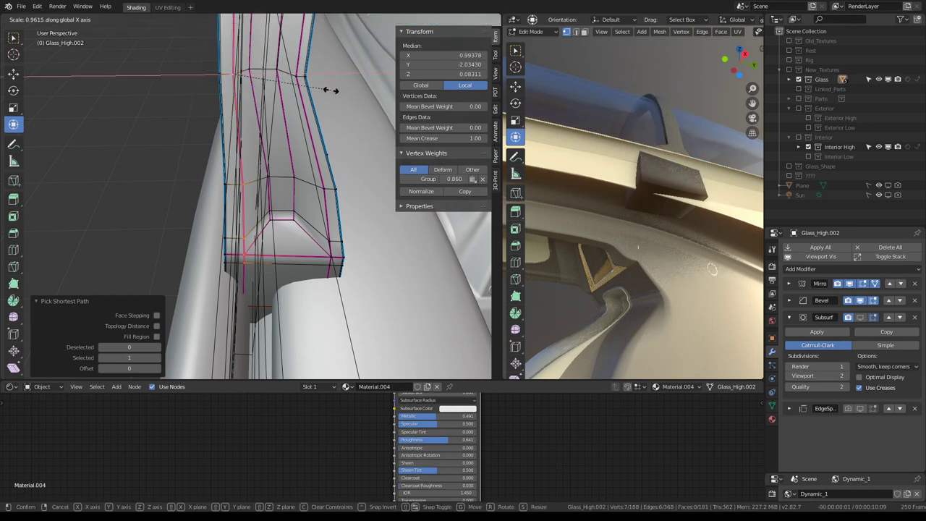
{"action": "key", "text": "BackSpace"}
{"action": "key", "text": "Escape"}
{"action": "left_click", "coordinate": [304, 73], "text": "ctrl"}
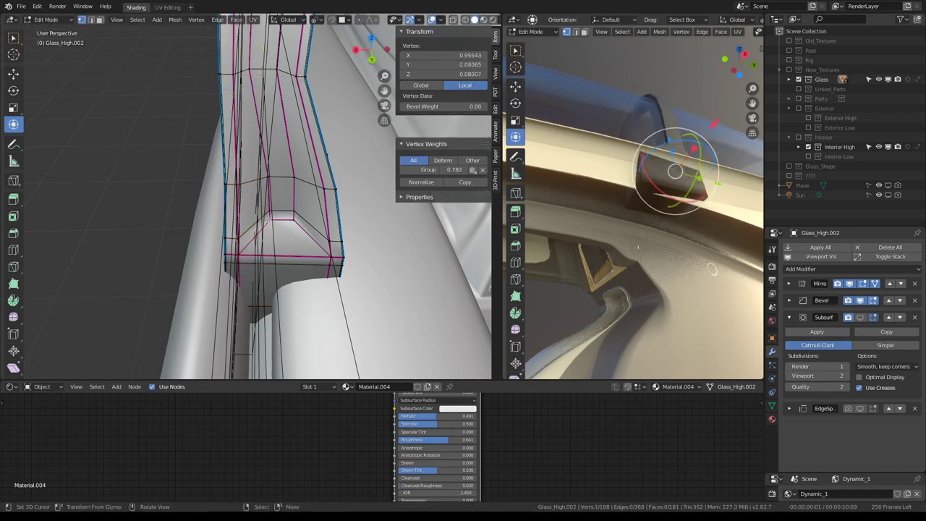
{"action": "key", "text": "s"}
{"action": "key", "text": "x"}
{"action": "type", "text": "0"}
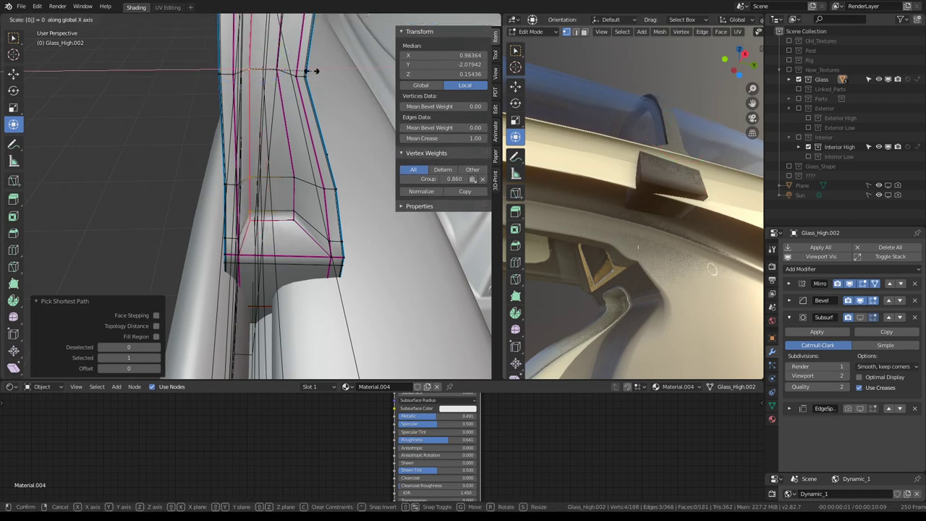
{"action": "key", "text": "Return"}
- Nudge a single vertex slightly along X
{"action": "middle_click_drag", "start_coordinate": [264, 119], "coordinate": [286, 101]}
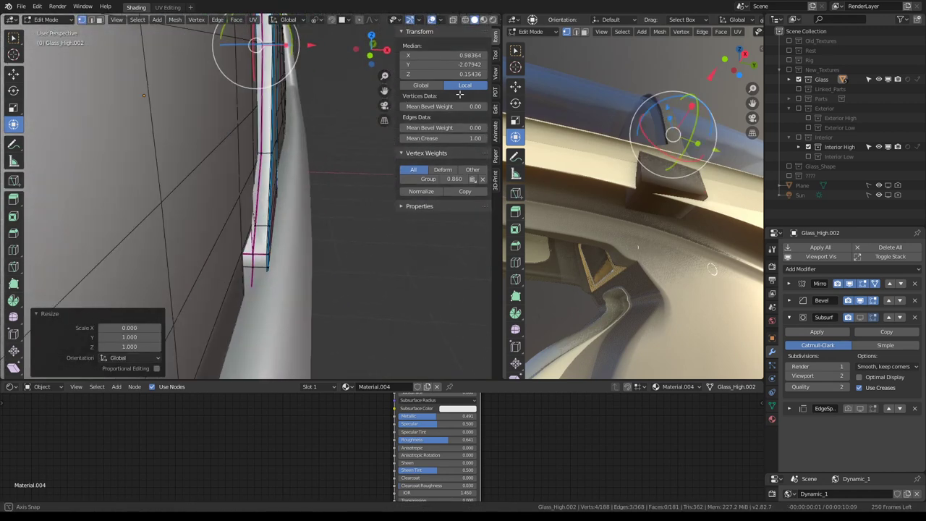
{"action": "mouse_move", "coordinate": [286, 101]}
{"action": "middle_mouse_down"}
{"action": "mouse_move", "coordinate": [348, 149]}
{"action": "mouse_move", "coordinate": [290, 170]}
{"action": "middle_mouse_up"}
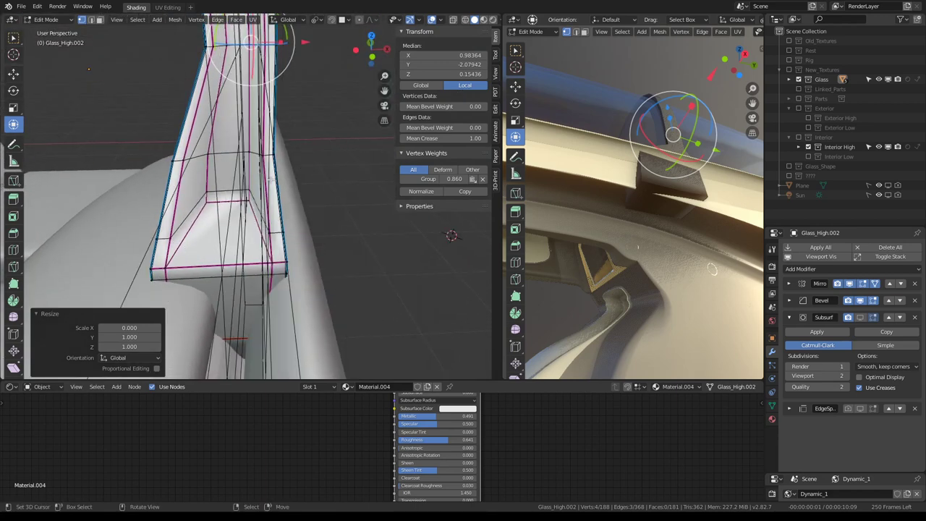
{"action": "left_click", "coordinate": [241, 191]}
{"action": "middle_click_drag", "start_coordinate": [250, 61], "coordinate": [217, 225]}
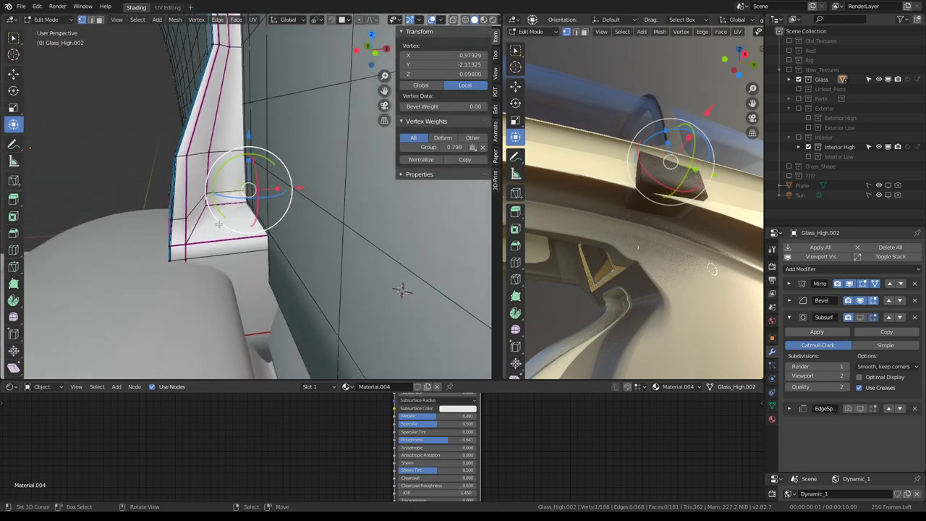
{"action": "left_click_drag", "start_coordinate": [216, 153], "coordinate": [251, 150]}
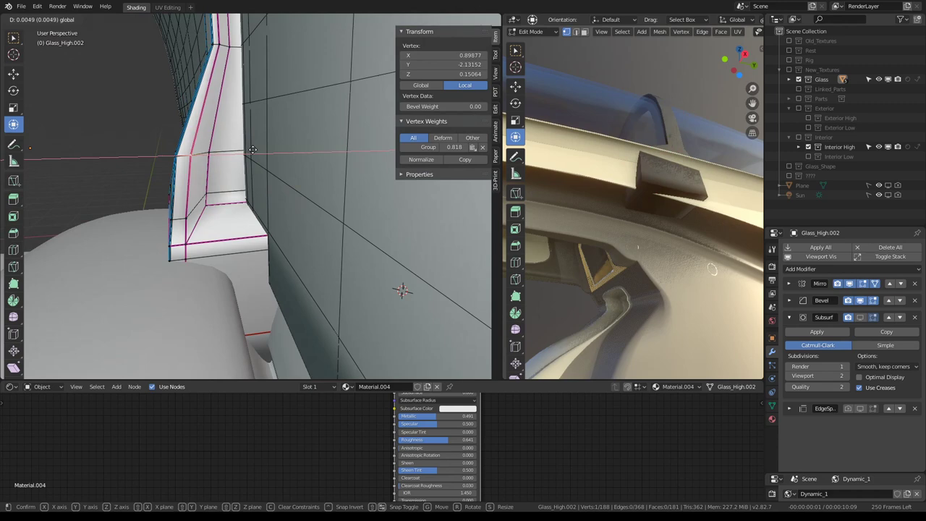
{"action": "left_click", "coordinate": [253, 149]}
{"action": "scroll", "coordinate": [217, 152], "scroll_direction": "down", "scroll_amount": 3}
- In Object Mode, re-enable the Subsurf modifier's viewport smoothing
{"action": "key", "text": "Tab"}
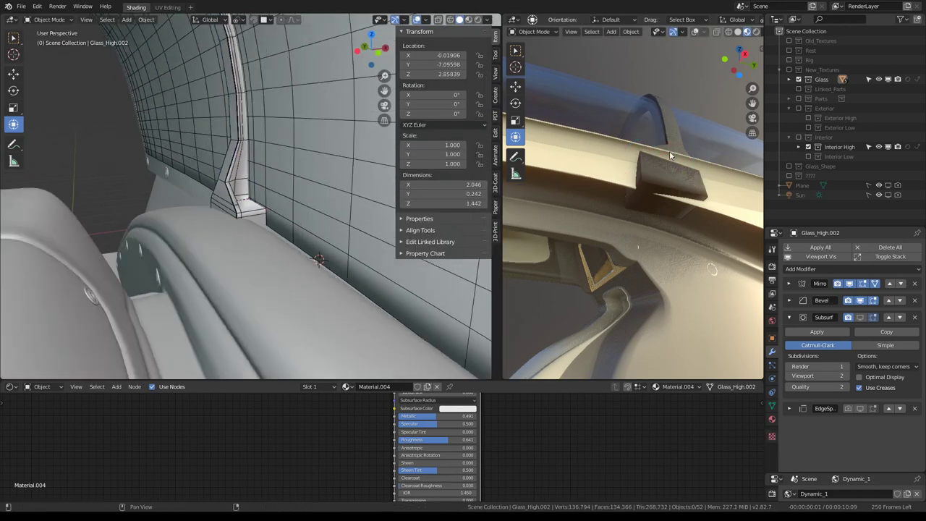
{"action": "mouse_move", "coordinate": [669, 155]}
{"action": "middle_mouse_down"}
{"action": "mouse_move", "coordinate": [681, 187]}
{"action": "mouse_move", "coordinate": [596, 164]}
{"action": "mouse_move", "coordinate": [645, 165]}
{"action": "mouse_move", "coordinate": [631, 165]}
{"action": "mouse_move", "coordinate": [636, 171]}
{"action": "middle_mouse_up"}
{"action": "left_click", "coordinate": [861, 317]}
{"action": "middle_click_drag", "start_coordinate": [307, 175], "coordinate": [228, 210]}
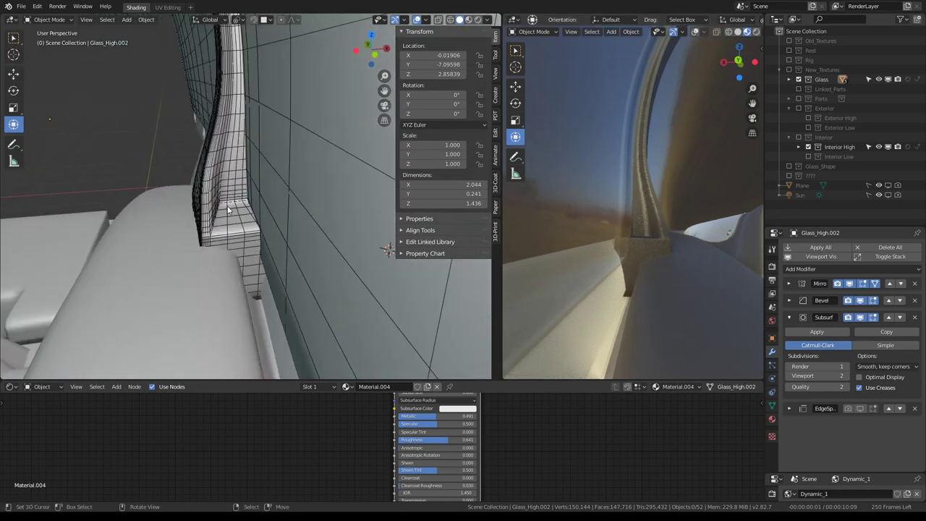
- Flatten a shortest edge path at the pillar's foot to 0 along X
{"action": "key", "text": "Tab"}
{"action": "left_click", "coordinate": [196, 207]}
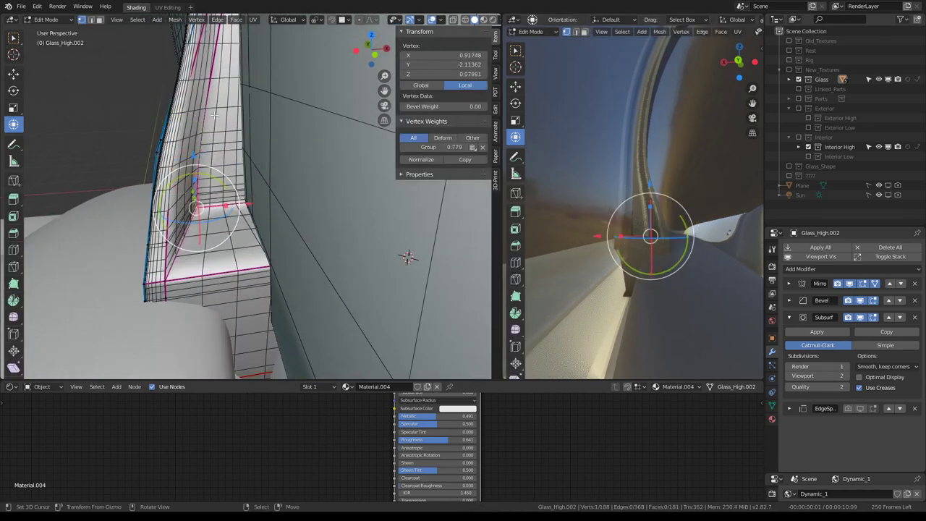
{"action": "middle_click_drag", "start_coordinate": [214, 114], "coordinate": [245, 113]}
{"action": "left_click", "coordinate": [246, 114], "text": "ctrl"}
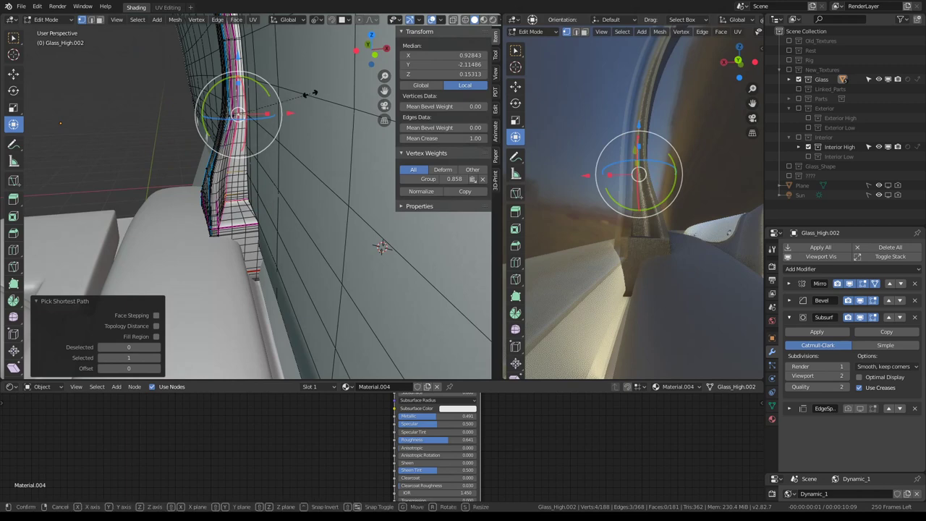
{"action": "key", "text": "x"}
{"action": "key", "text": "Return"}
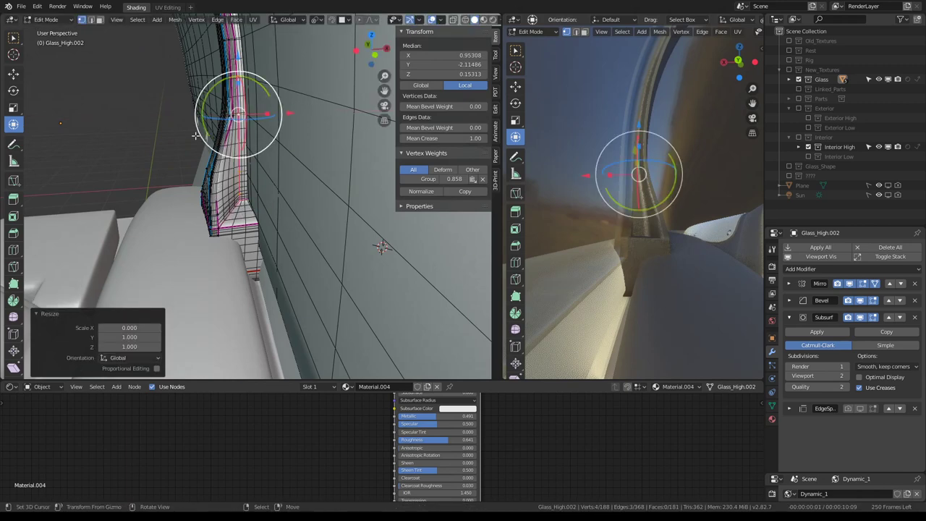
- Flatten another foot-base edge path to 0 along X and return to Object Mode
{"action": "middle_click_drag", "start_coordinate": [316, 109], "coordinate": [324, 189]}
{"action": "left_click", "coordinate": [264, 212]}
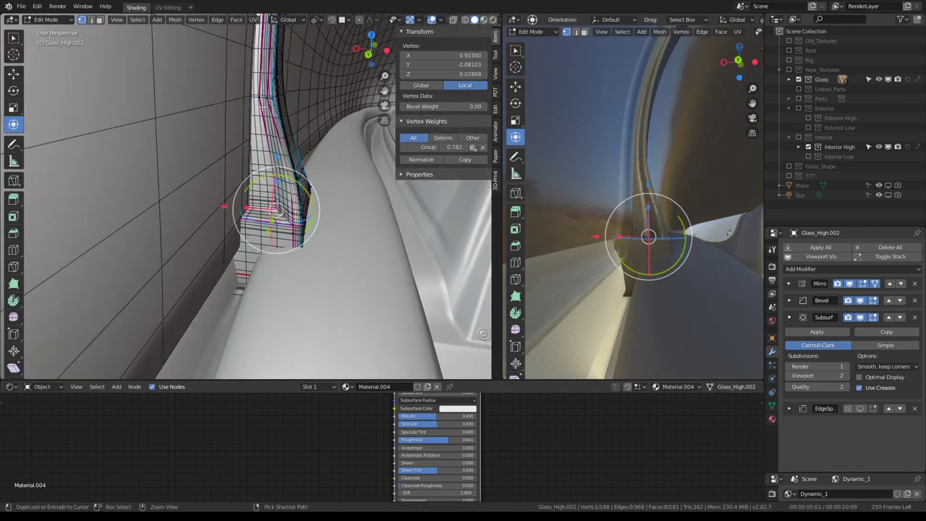
{"action": "left_click", "coordinate": [262, 104], "text": "ctrl"}
{"action": "key", "text": "s"}
{"action": "key", "text": "x"}
{"action": "type", "text": "0"}
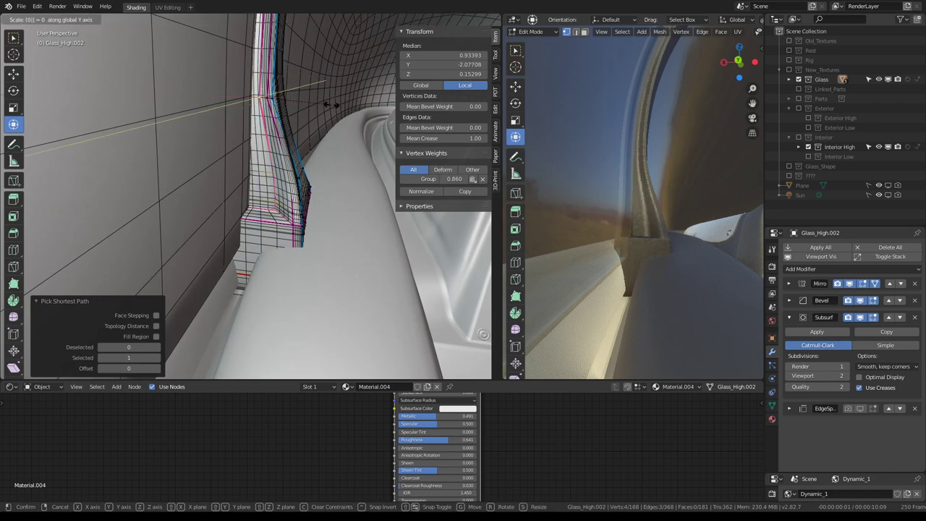
{"action": "key", "text": "BackSpace"}
{"action": "key", "text": "x"}
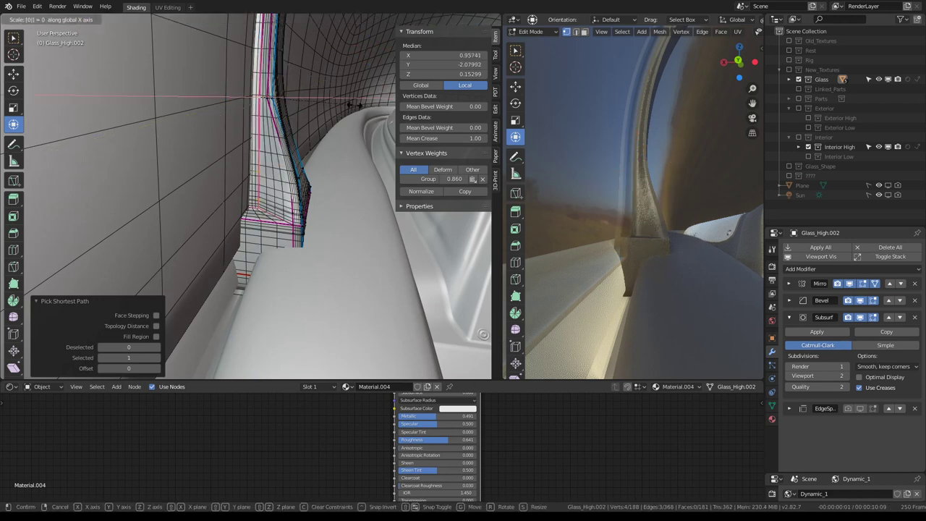
{"action": "key", "text": "Return"}
{"action": "key", "text": "Tab"}
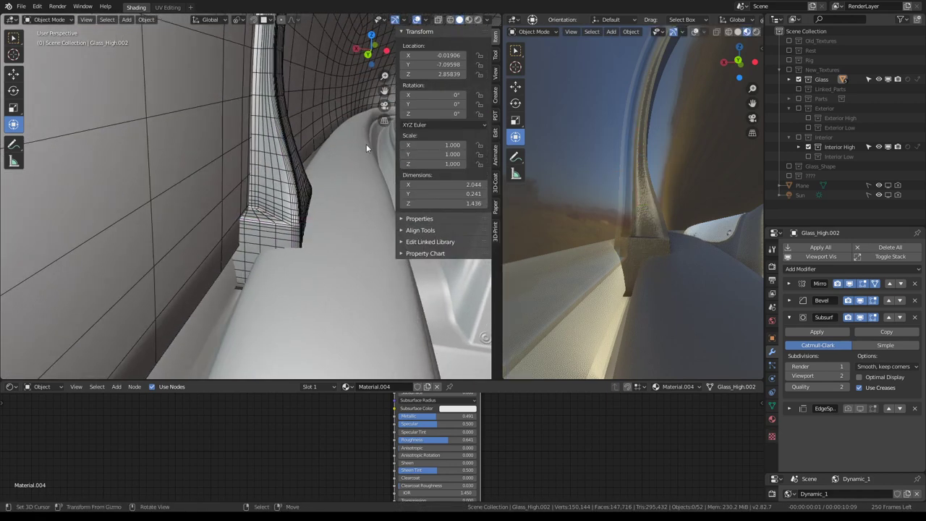
- Narrow a shortest edge path from the foot's base along X
{"action": "mouse_move", "coordinate": [622, 193]}
{"action": "middle_mouse_down"}
{"action": "mouse_move", "coordinate": [605, 196]}
{"action": "mouse_move", "coordinate": [637, 150]}
{"action": "mouse_move", "coordinate": [631, 172]}
{"action": "middle_mouse_up"}
{"action": "key", "text": "Tab"}
{"action": "left_click", "coordinate": [291, 233]}
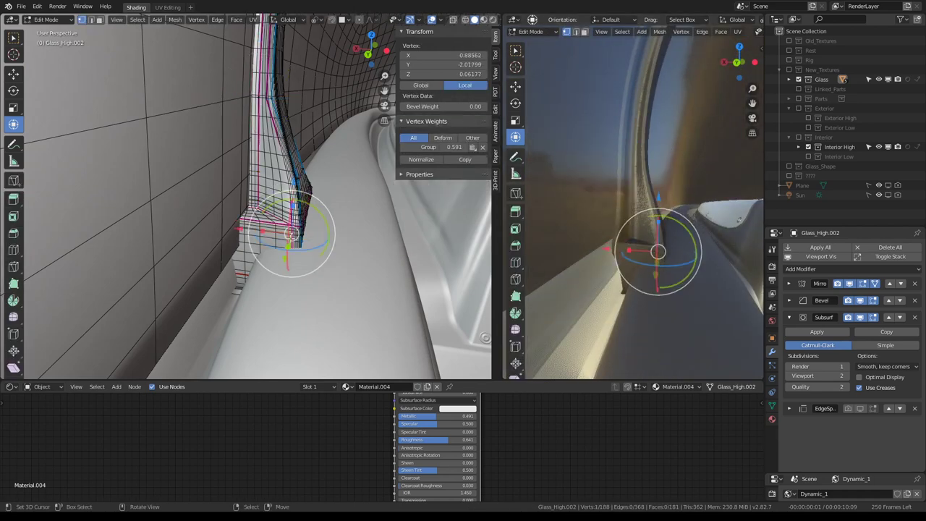
{"action": "left_click", "coordinate": [264, 97], "text": "ctrl"}
{"action": "key", "text": "s"}
{"action": "key", "text": "x"}
{"action": "type", "text": "0"}
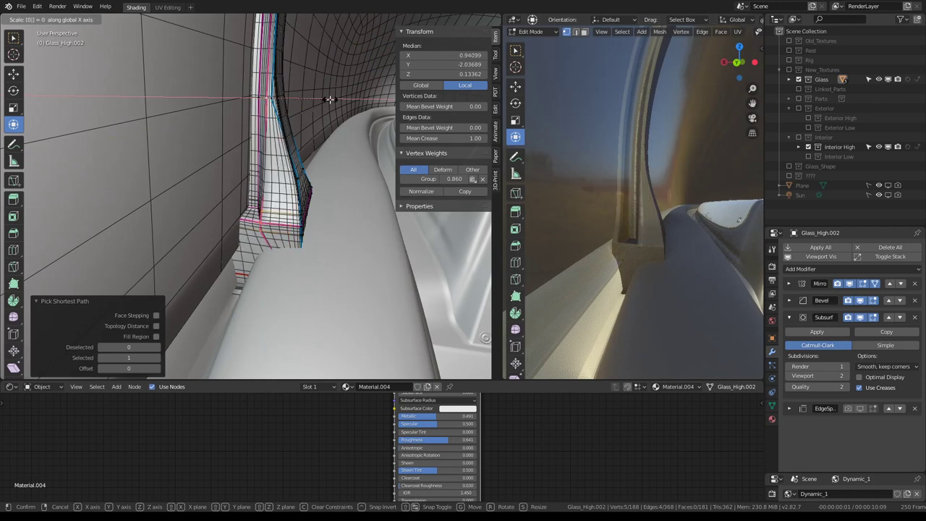
{"action": "key", "text": "Return"}
- Hide Subsurf on the edit cage, flatten a foot-corner edge path to 0 along X, then exit to Object Mode
{"action": "middle_click_drag", "start_coordinate": [329, 99], "coordinate": [316, 154]}
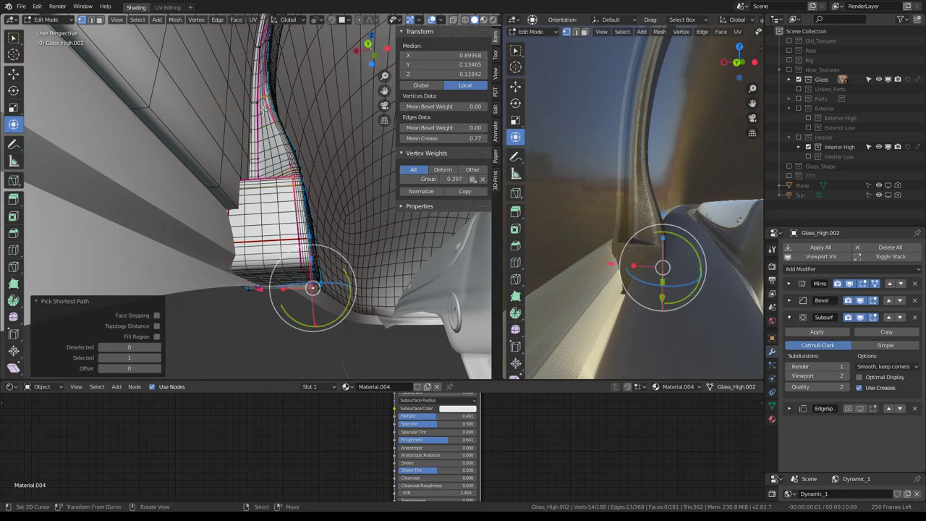
{"action": "left_click", "coordinate": [264, 99]}
{"action": "left_click", "coordinate": [292, 174], "text": "ctrl"}
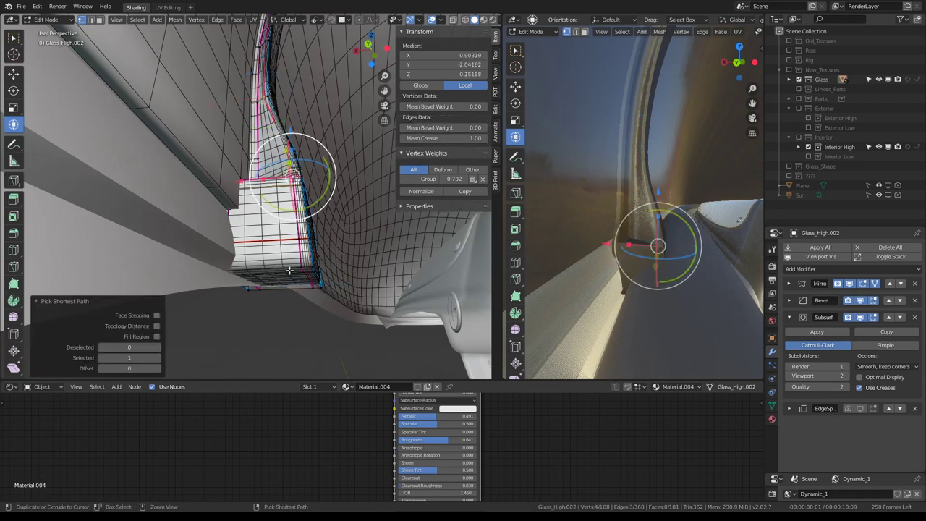
{"action": "left_click", "coordinate": [860, 318]}
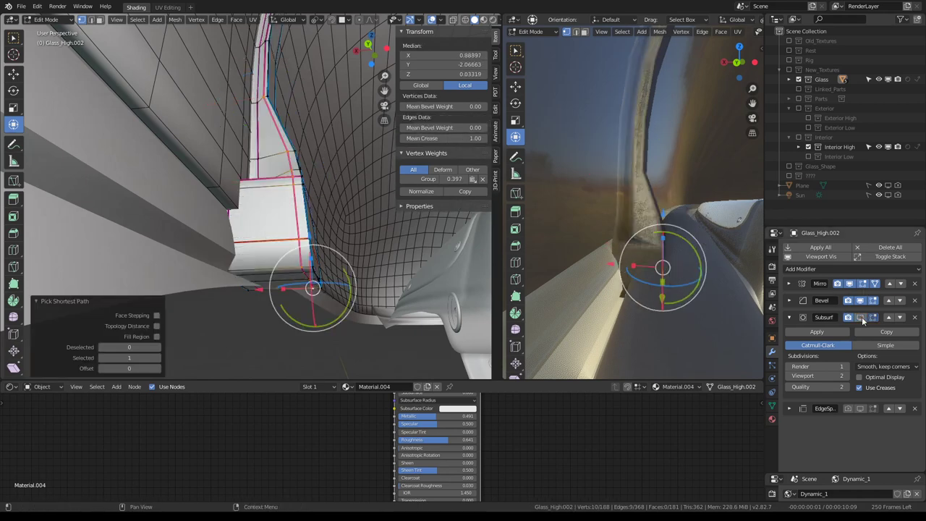
{"action": "mouse_move", "coordinate": [311, 188]}
{"action": "middle_mouse_down"}
{"action": "mouse_move", "coordinate": [315, 134]}
{"action": "mouse_move", "coordinate": [222, 203]}
{"action": "middle_mouse_up"}
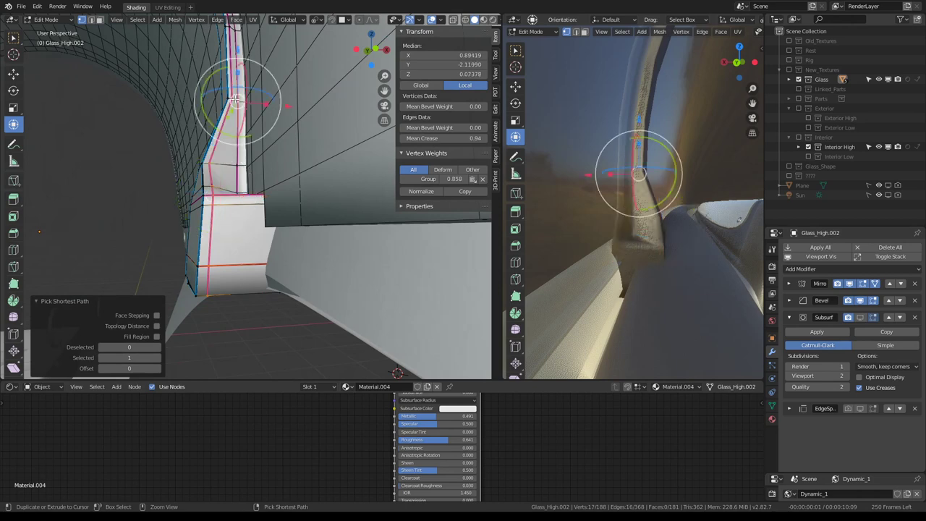
{"action": "left_click", "coordinate": [237, 101], "text": "shift"}
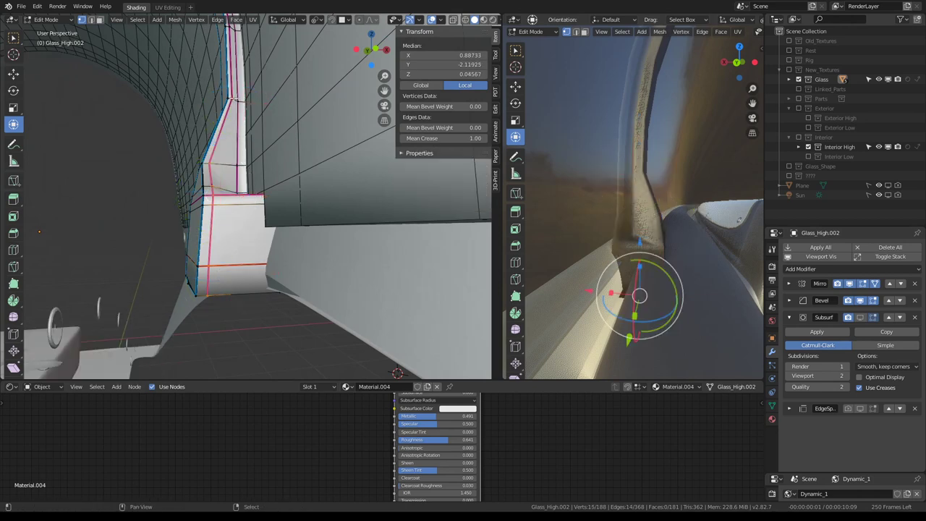
{"action": "left_click", "coordinate": [236, 100], "text": "shift"}
{"action": "key", "text": "s"}
{"action": "key", "text": "x"}
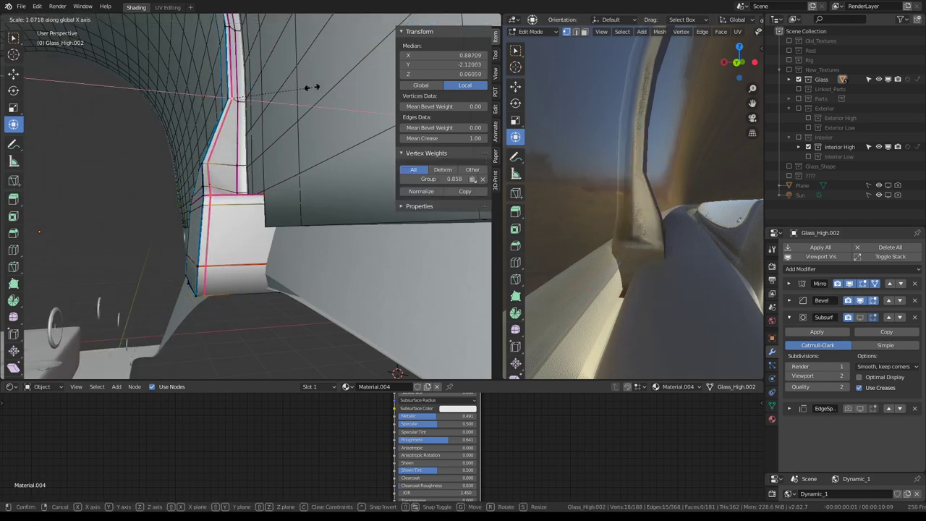
{"action": "key", "text": "Return"}
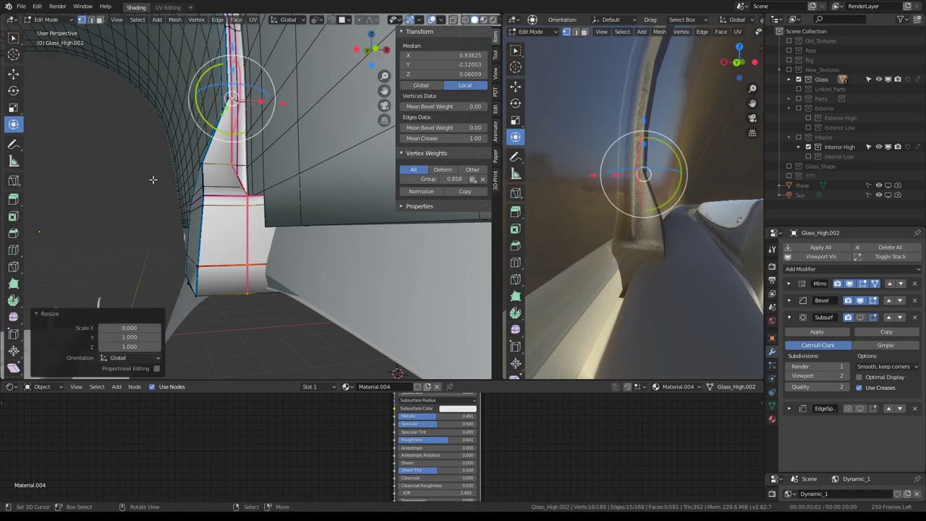
{"action": "mouse_move", "coordinate": [311, 87]}
{"action": "middle_mouse_down"}
{"action": "mouse_move", "coordinate": [303, 187]}
{"action": "mouse_move", "coordinate": [305, 141]}
{"action": "middle_mouse_up"}
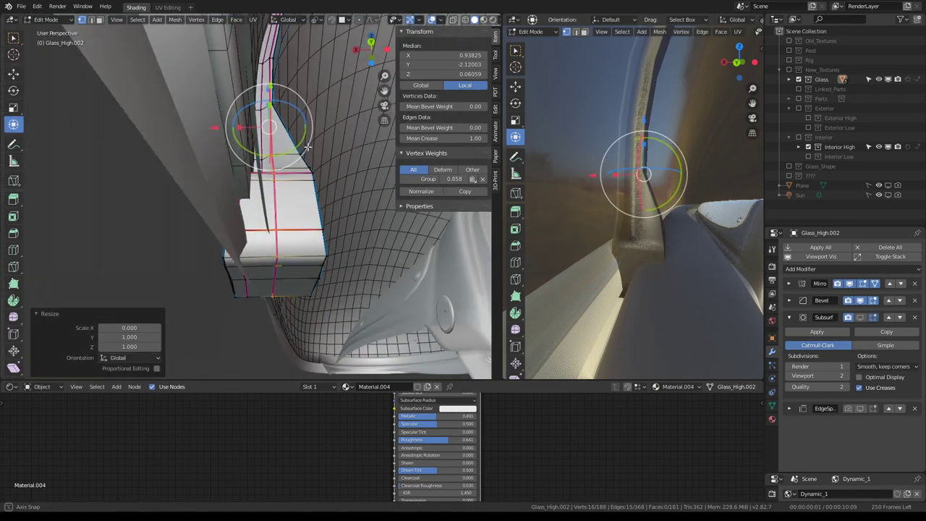
{"action": "key", "text": "Tab"}
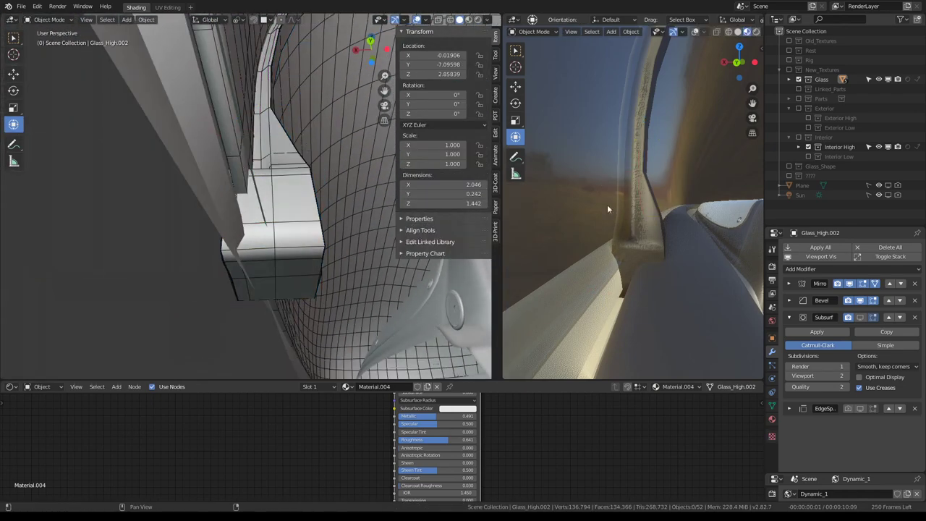
- Re-enable the Subsurf modifier in the viewport and inspect the smoothed stem in Edit Mode
{"action": "left_click", "coordinate": [860, 317]}
{"action": "mouse_move", "coordinate": [607, 187]}
{"action": "middle_mouse_down"}
{"action": "mouse_move", "coordinate": [649, 143]}
{"action": "mouse_move", "coordinate": [642, 185]}
{"action": "mouse_move", "coordinate": [574, 196]}
{"action": "mouse_move", "coordinate": [513, 191]}
{"action": "mouse_move", "coordinate": [707, 167]}
{"action": "mouse_move", "coordinate": [565, 167]}
{"action": "mouse_move", "coordinate": [684, 266]}
{"action": "mouse_move", "coordinate": [677, 227]}
{"action": "middle_mouse_up"}
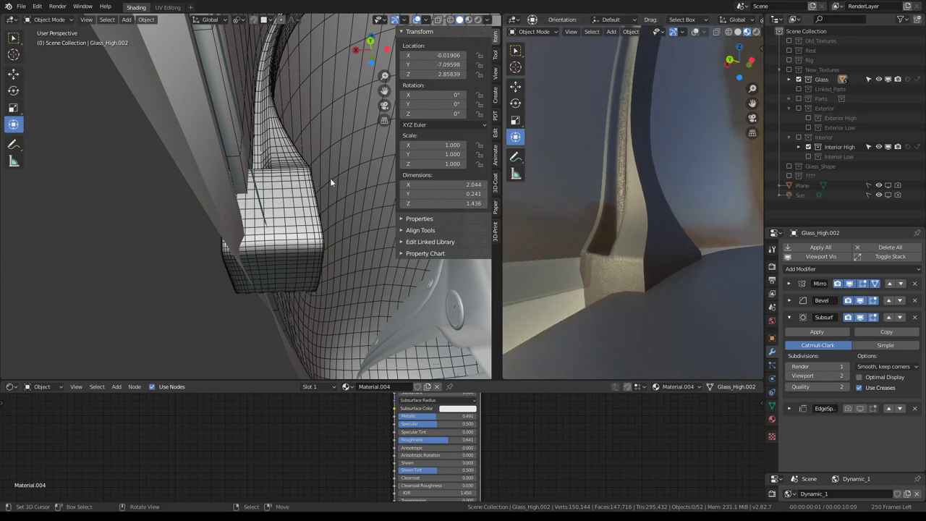
{"action": "key", "text": "Tab"}
{"action": "mouse_move", "coordinate": [330, 181]}
{"action": "middle_mouse_down"}
{"action": "mouse_move", "coordinate": [279, 163]}
{"action": "mouse_move", "coordinate": [452, 166]}
{"action": "middle_mouse_up"}
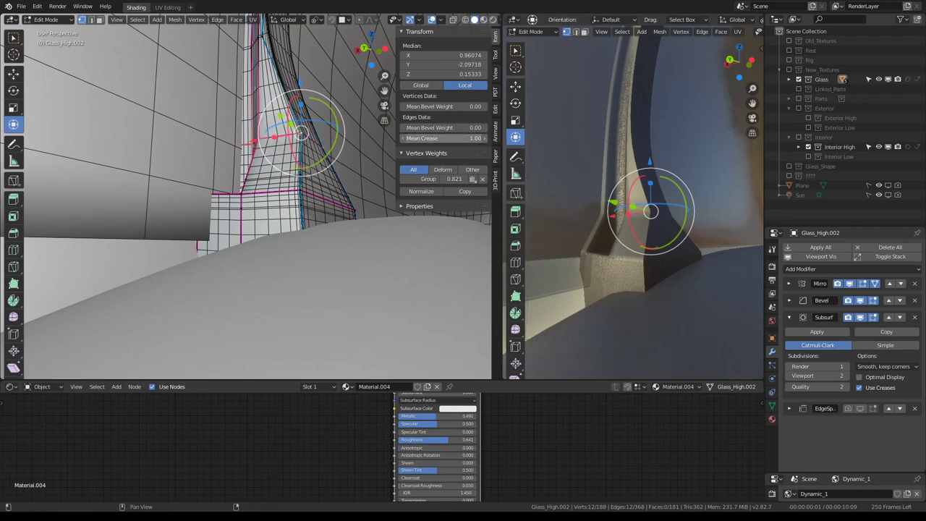
{"action": "mouse_move", "coordinate": [304, 81]}
{"action": "middle_mouse_down"}
{"action": "mouse_move", "coordinate": [155, 141]}
{"action": "mouse_move", "coordinate": [174, 145]}
{"action": "mouse_move", "coordinate": [178, 133]}
{"action": "mouse_move", "coordinate": [217, 151]}
{"action": "middle_mouse_up"}
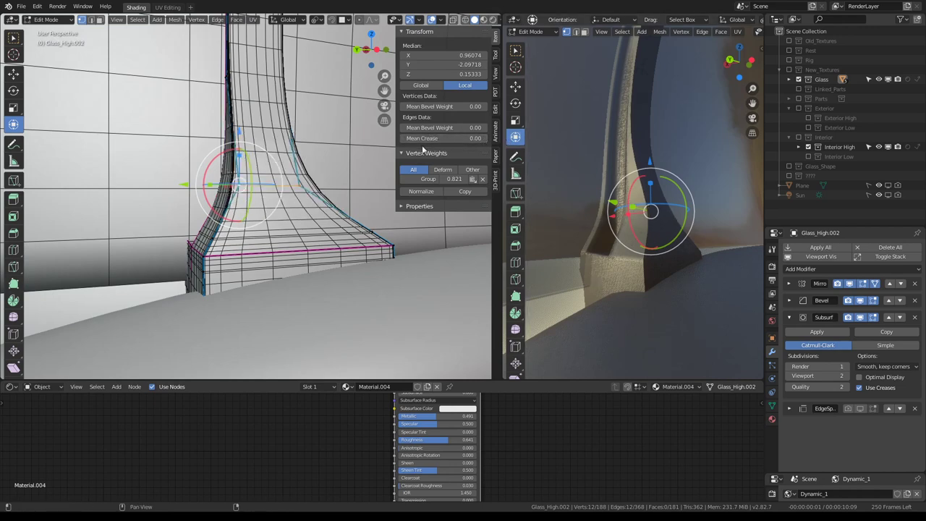
{"action": "mouse_move", "coordinate": [625, 143]}
{"action": "middle_mouse_down"}
{"action": "mouse_move", "coordinate": [635, 138]}
{"action": "mouse_move", "coordinate": [669, 166]}
{"action": "mouse_move", "coordinate": [651, 188]}
{"action": "middle_mouse_up"}
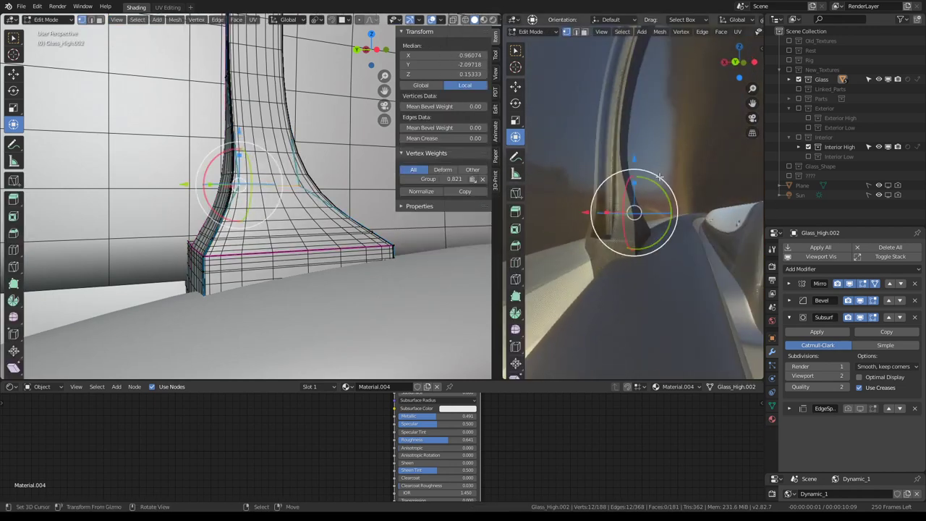
{"action": "mouse_move", "coordinate": [245, 174]}
{"action": "middle_mouse_down"}
{"action": "mouse_move", "coordinate": [268, 165]}
{"action": "mouse_move", "coordinate": [321, 171]}
{"action": "middle_mouse_up"}
{"action": "key", "text": "Tab"}
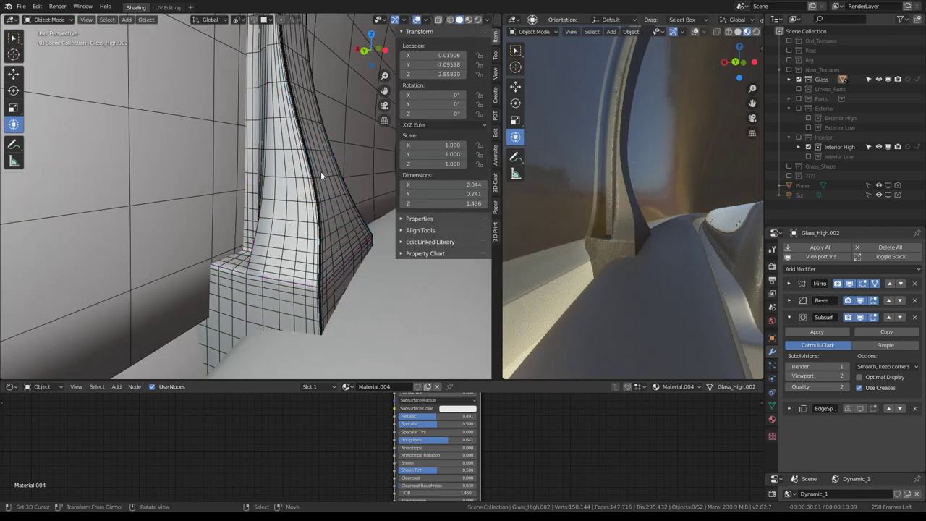
{"action": "mouse_move", "coordinate": [679, 168]}
{"action": "middle_mouse_down"}
{"action": "mouse_move", "coordinate": [620, 210]}
{"action": "mouse_move", "coordinate": [523, 214]}
{"action": "mouse_move", "coordinate": [713, 214]}
{"action": "mouse_move", "coordinate": [592, 214]}
{"action": "mouse_move", "coordinate": [621, 204]}
{"action": "mouse_move", "coordinate": [622, 273]}
{"action": "mouse_move", "coordinate": [634, 182]}
{"action": "middle_mouse_up"}
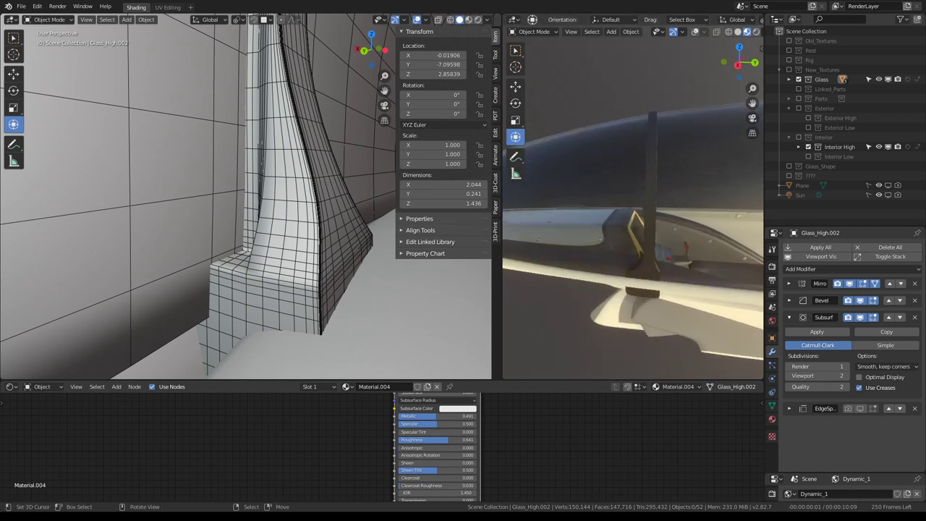
{"action": "mouse_move", "coordinate": [661, 162]}
{"action": "middle_mouse_down"}
{"action": "mouse_move", "coordinate": [623, 149]}
{"action": "mouse_move", "coordinate": [651, 181]}
{"action": "mouse_move", "coordinate": [586, 144]}
{"action": "mouse_move", "coordinate": [642, 220]}
{"action": "mouse_move", "coordinate": [638, 130]}
{"action": "mouse_move", "coordinate": [678, 159]}
{"action": "mouse_move", "coordinate": [729, 151]}
{"action": "middle_mouse_up"}
{"action": "scroll", "coordinate": [730, 147], "scroll_direction": "up", "scroll_amount": 2}
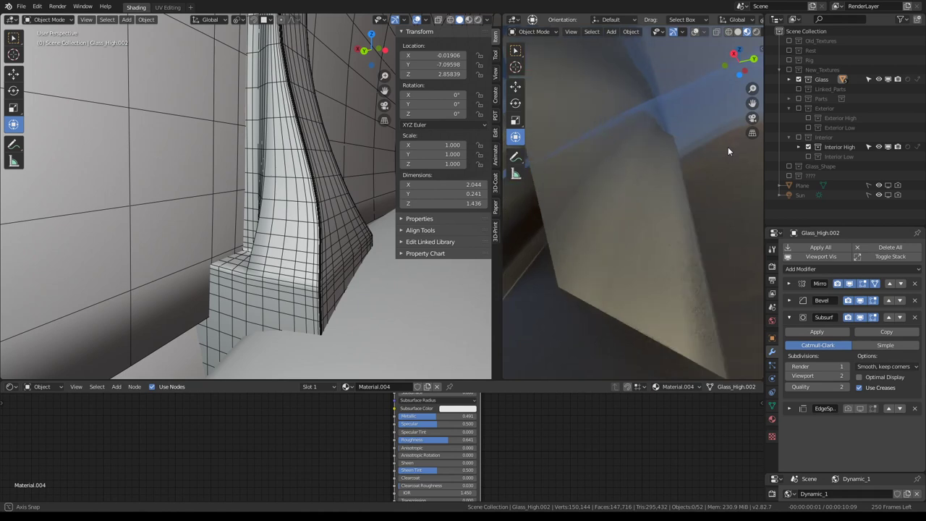
{"action": "scroll", "coordinate": [728, 147], "scroll_direction": "up", "scroll_amount": 2}
{"action": "scroll", "coordinate": [727, 144], "scroll_direction": "up", "scroll_amount": 2}
{"action": "scroll", "coordinate": [684, 144], "scroll_direction": "up", "scroll_amount": 2}
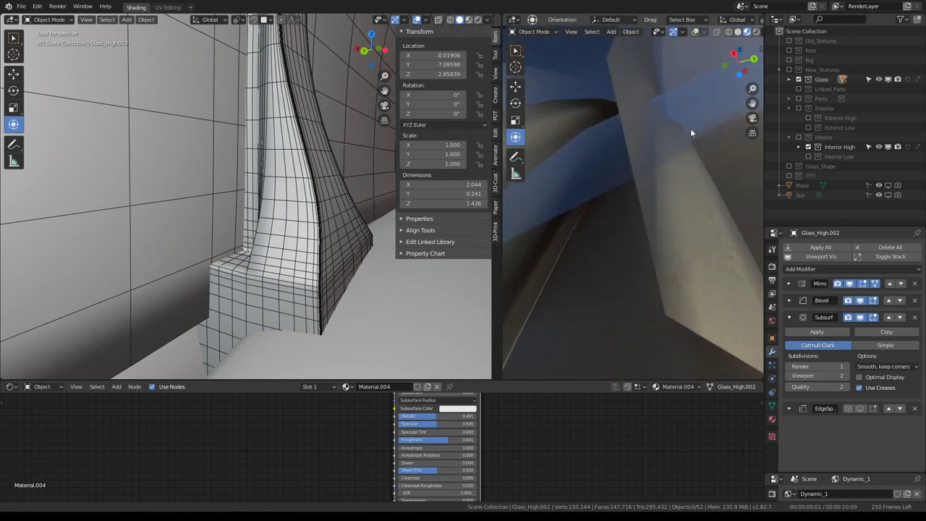
{"action": "scroll", "coordinate": [689, 136], "scroll_direction": "down", "scroll_amount": 2}
{"action": "mouse_move", "coordinate": [683, 128]}
{"action": "middle_mouse_down"}
{"action": "mouse_move", "coordinate": [624, 125]}
{"action": "mouse_move", "coordinate": [610, 187]}
{"action": "mouse_move", "coordinate": [576, 204]}
{"action": "mouse_move", "coordinate": [616, 208]}
{"action": "middle_mouse_up"}
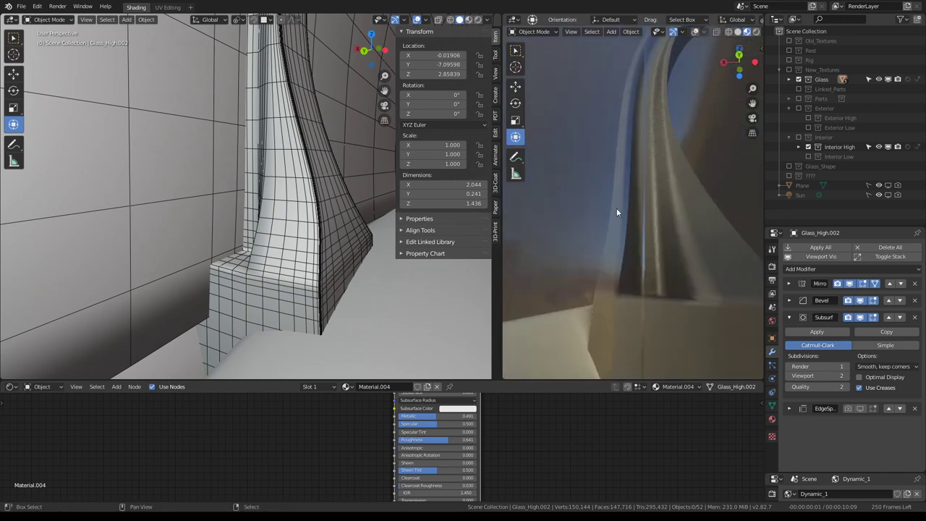
- Select the foot's base loop of Glass_High.002 in face select mode
{"action": "left_click", "coordinate": [690, 213]}
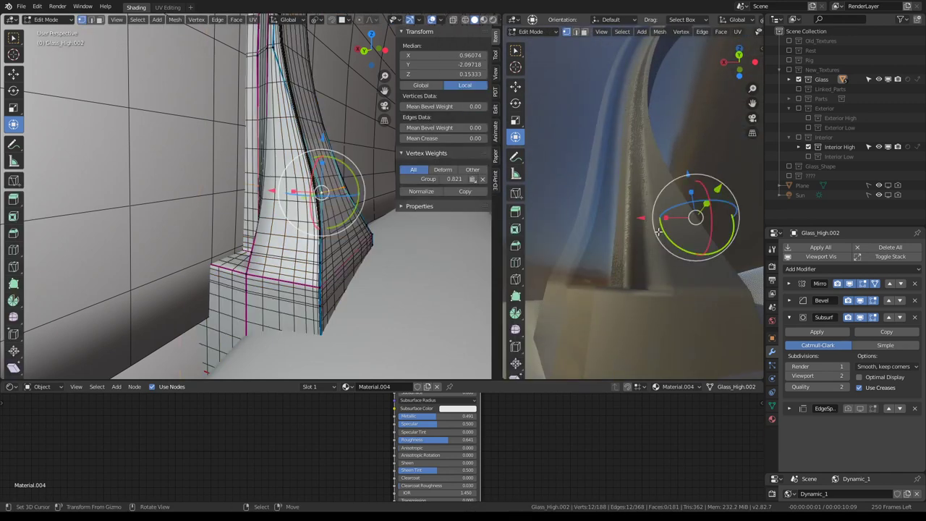
{"action": "mouse_move", "coordinate": [664, 247]}
{"action": "middle_mouse_down"}
{"action": "mouse_move", "coordinate": [627, 210]}
{"action": "mouse_move", "coordinate": [638, 214]}
{"action": "middle_mouse_up"}
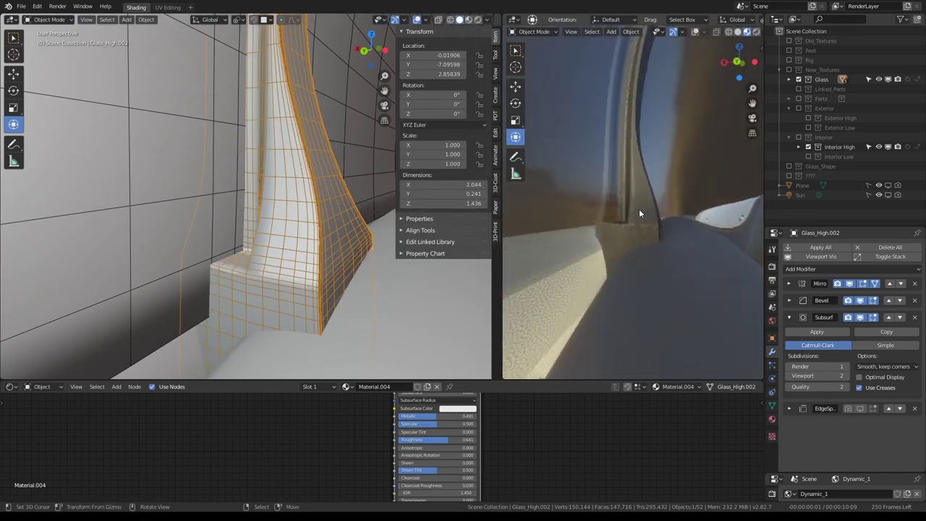
{"action": "key", "text": "Tab"}
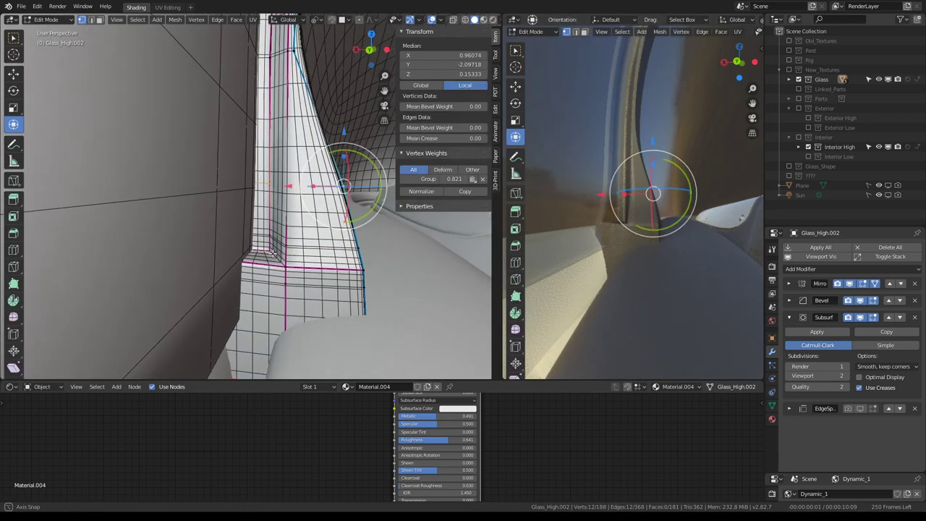
{"action": "middle_click_drag", "start_coordinate": [233, 269], "coordinate": [165, 50]}
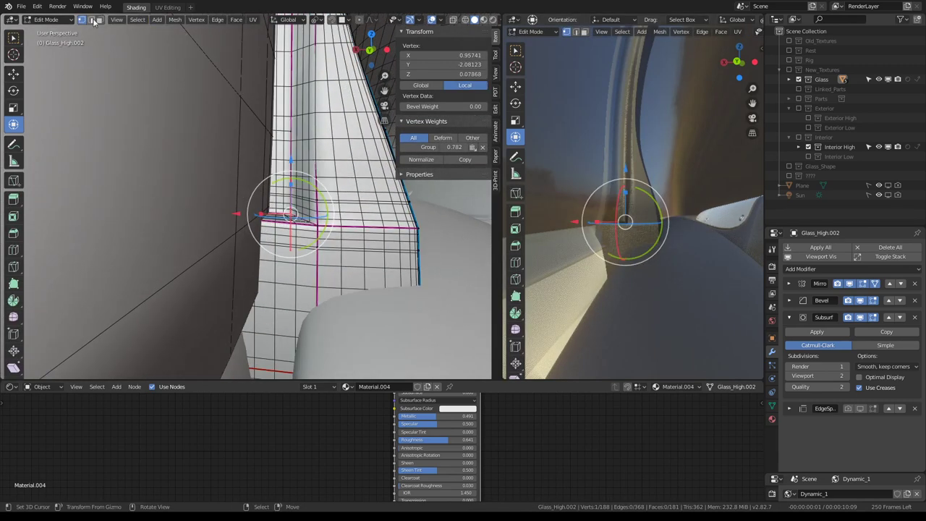
{"action": "left_click", "coordinate": [98, 19]}
{"action": "left_click", "coordinate": [275, 217]}
{"action": "mouse_move", "coordinate": [352, 204]}
{"action": "middle_mouse_down"}
{"action": "mouse_move", "coordinate": [351, 280]}
{"action": "mouse_move", "coordinate": [226, 208]}
{"action": "mouse_move", "coordinate": [233, 178]}
{"action": "middle_mouse_up"}
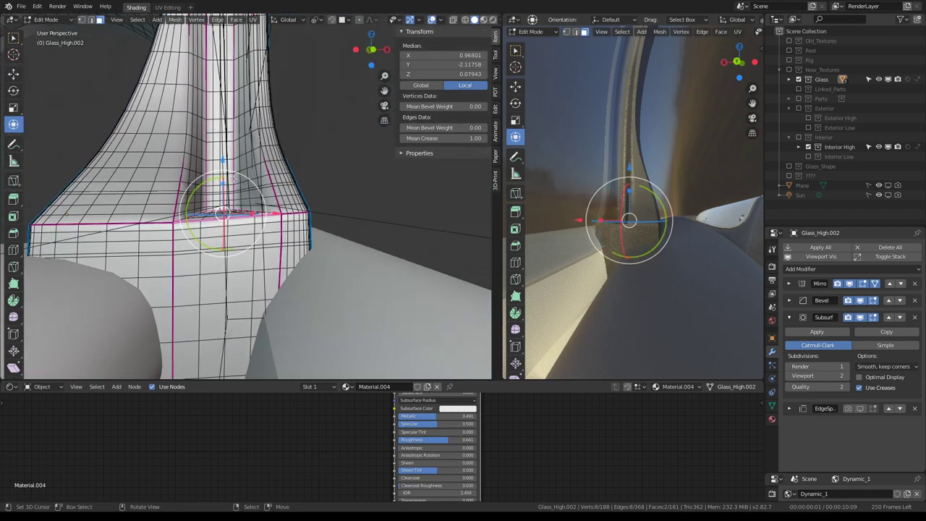
- Flatten the base loop to zero height along Z with S Z 0
{"action": "key", "text": "s"}
{"action": "key", "text": "z"}
{"action": "type", "text": "0"}
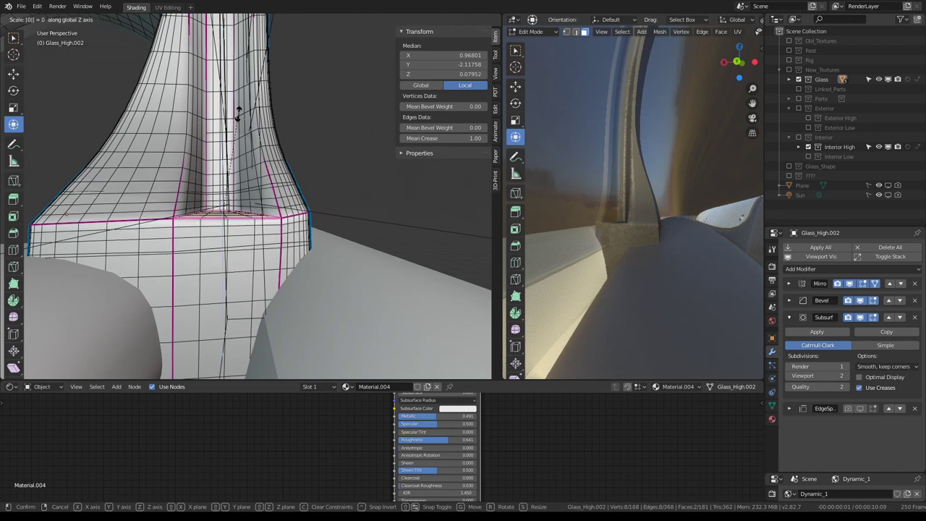
{"action": "key", "text": "Return"}
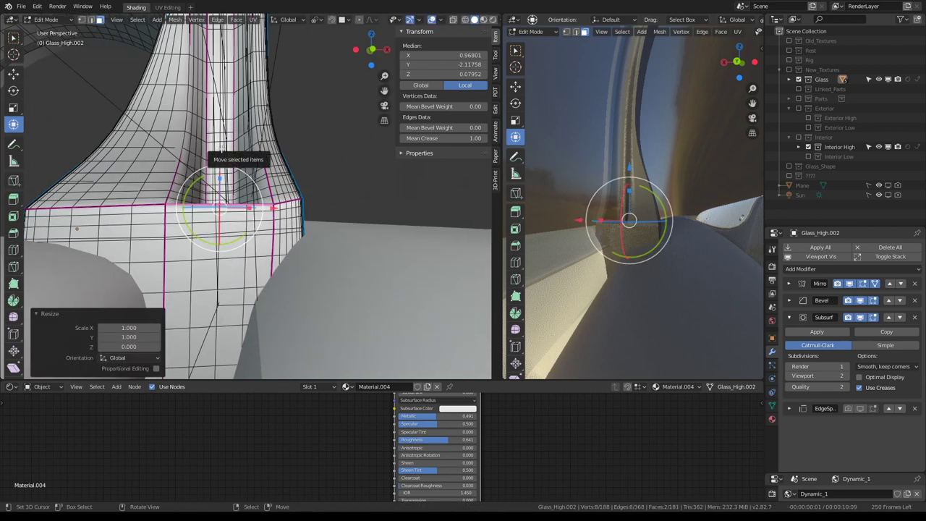
{"action": "mouse_move", "coordinate": [220, 152]}
{"action": "middle_mouse_down"}
{"action": "mouse_move", "coordinate": [217, 181]}
{"action": "mouse_move", "coordinate": [303, 207]}
{"action": "mouse_move", "coordinate": [301, 157]}
{"action": "middle_mouse_up"}
{"action": "key", "text": "z"}
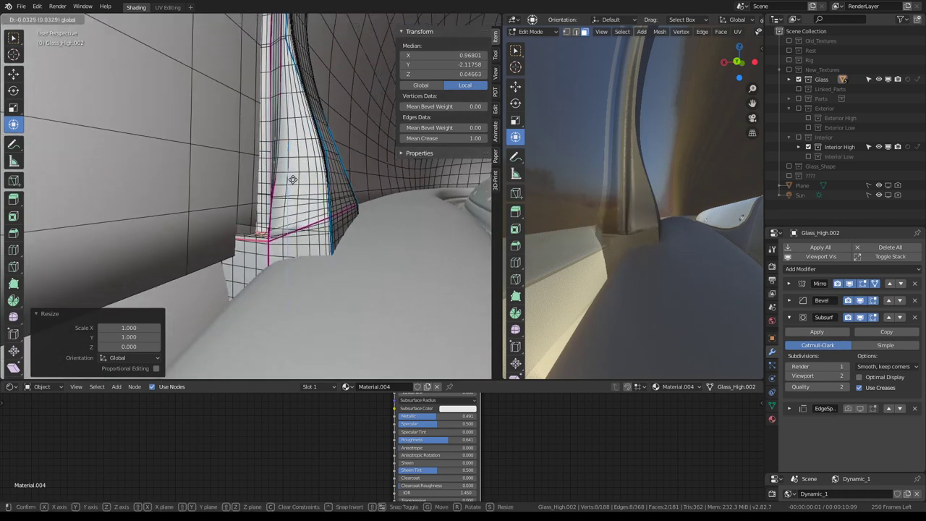
{"action": "key", "text": "Escape"}
{"action": "middle_click_drag", "start_coordinate": [245, 241], "coordinate": [245, 277]}
- Select a shortest-path run of faces around the foot
{"action": "left_click", "coordinate": [256, 317], "text": "ctrl"}
{"action": "mouse_move", "coordinate": [255, 316]}
{"action": "middle_mouse_down"}
{"action": "mouse_move", "coordinate": [267, 224]}
{"action": "mouse_move", "coordinate": [361, 278]}
{"action": "mouse_move", "coordinate": [318, 246]}
{"action": "mouse_move", "coordinate": [285, 259]}
{"action": "mouse_move", "coordinate": [247, 222]}
{"action": "middle_mouse_up"}
{"action": "left_click", "coordinate": [267, 224]}
{"action": "left_click", "coordinate": [267, 226], "text": "ctrl"}
{"action": "left_click", "coordinate": [318, 246], "text": "ctrl"}
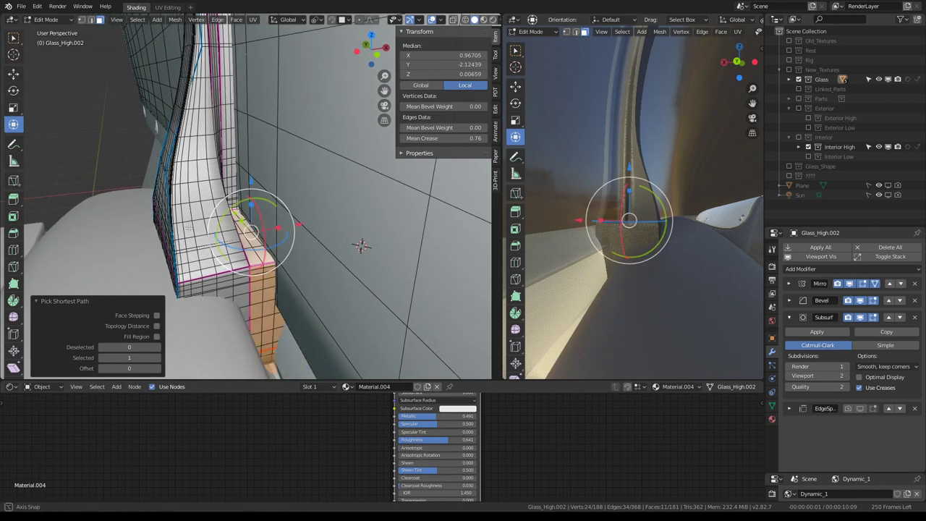
{"action": "middle_click_drag", "start_coordinate": [361, 246], "coordinate": [282, 307]}
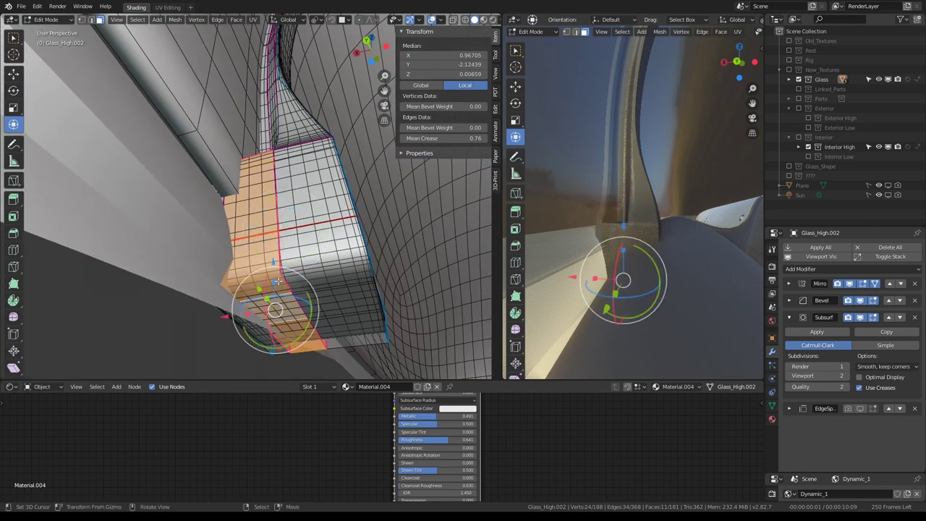
- Squash the selected foot faces to 0.664 along Z and return to Object Mode
{"action": "key", "text": "s"}
{"action": "key", "text": "z"}
{"action": "left_click", "coordinate": [276, 288]}
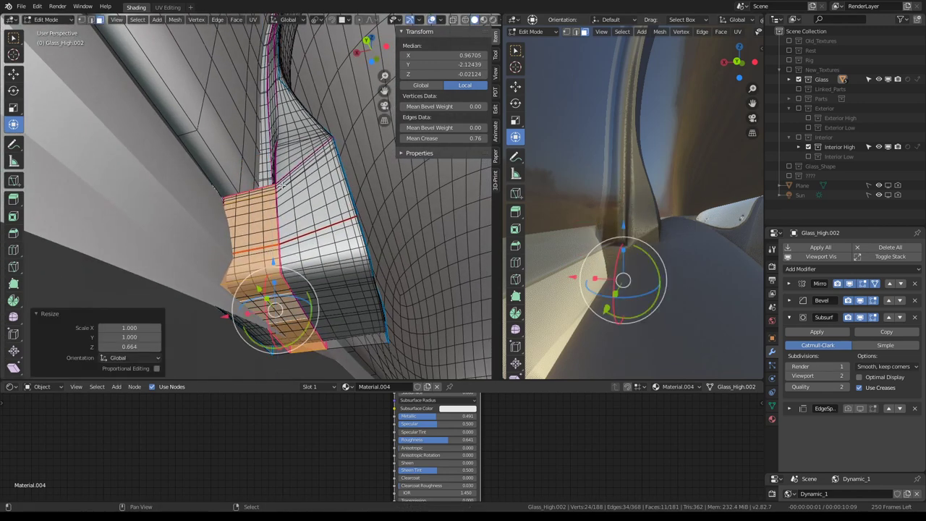
{"action": "middle_click_drag", "start_coordinate": [276, 288], "coordinate": [285, 240]}
{"action": "key", "text": "Tab"}
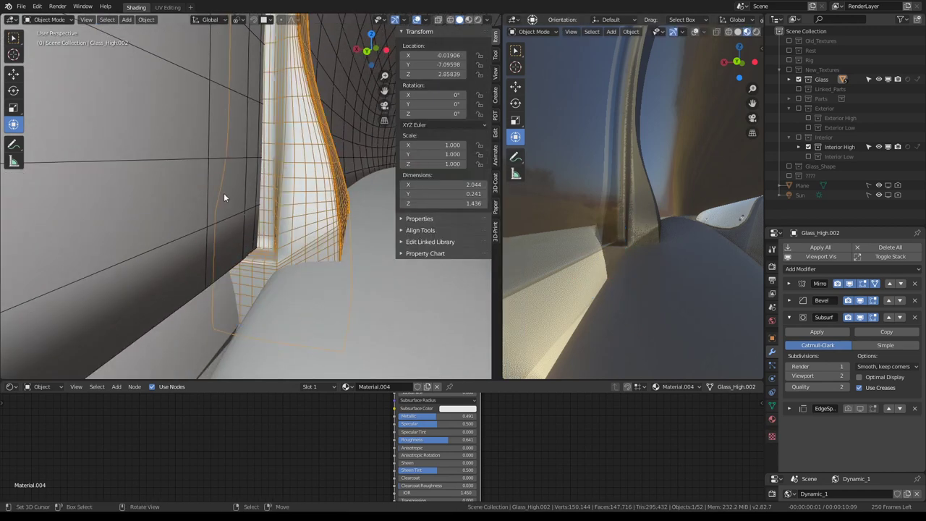
- Select a face on the frame's curved strip, then return to Object Mode
{"action": "key", "text": "Tab"}
{"action": "mouse_move", "coordinate": [224, 197]}
{"action": "middle_mouse_down"}
{"action": "mouse_move", "coordinate": [275, 211]}
{"action": "mouse_move", "coordinate": [324, 146]}
{"action": "mouse_move", "coordinate": [185, 261]}
{"action": "middle_mouse_up"}
{"action": "left_click", "coordinate": [290, 223]}
{"action": "scroll", "coordinate": [304, 203], "scroll_direction": "up", "scroll_amount": 3}
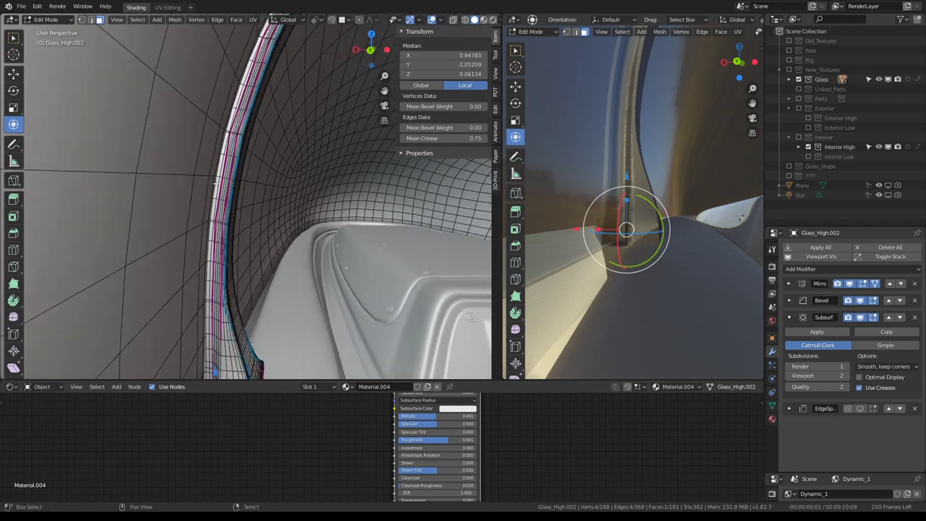
{"action": "key", "text": "Tab"}
- Toggle Glass_High's Solidify display and test offsets, settling back at 1.0000
{"action": "left_click", "coordinate": [170, 261]}
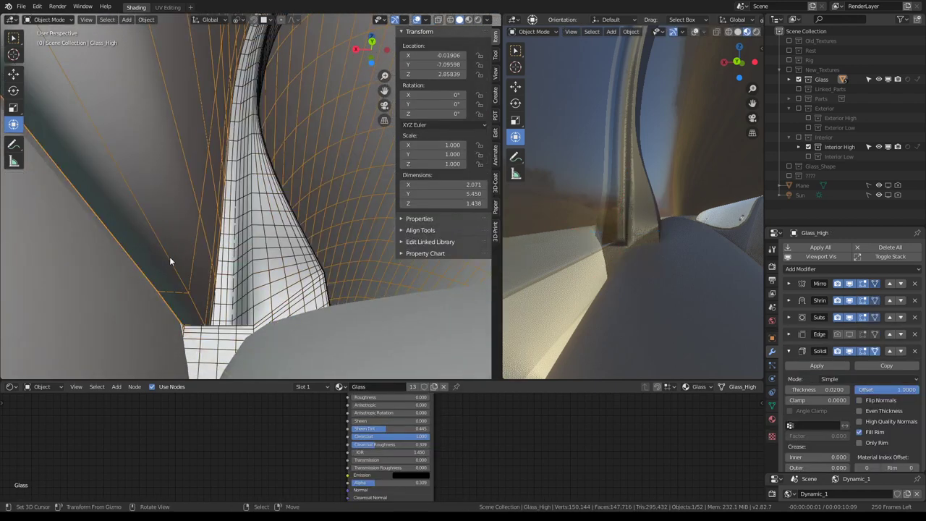
{"action": "left_click", "coordinate": [851, 351]}
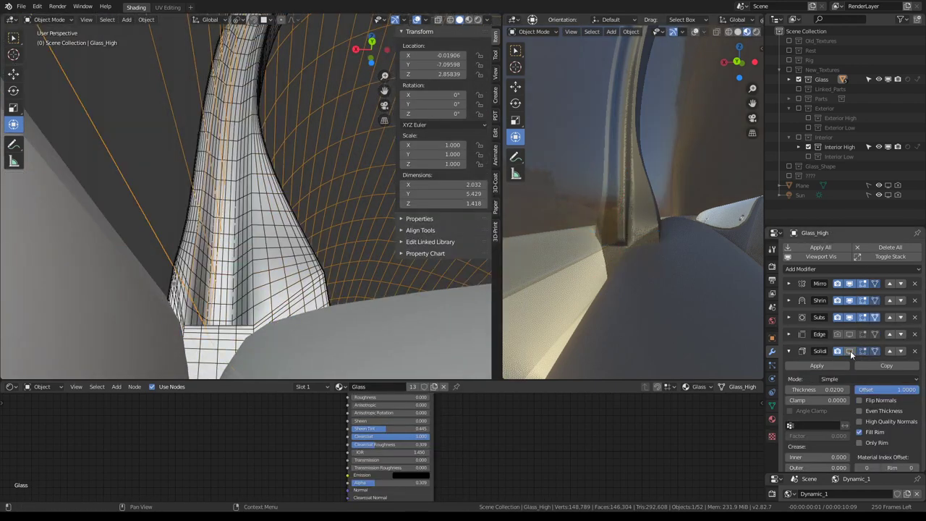
{"action": "left_click", "coordinate": [850, 350]}
{"action": "mouse_move", "coordinate": [910, 390]}
{"action": "left_mouse_down"}
{"action": "mouse_move", "coordinate": [868, 390]}
{"action": "mouse_move", "coordinate": [889, 390]}
{"action": "left_mouse_up"}
{"action": "mouse_move", "coordinate": [365, 275]}
{"action": "middle_mouse_down"}
{"action": "mouse_move", "coordinate": [283, 200]}
{"action": "mouse_move", "coordinate": [278, 174]}
{"action": "mouse_move", "coordinate": [337, 226]}
{"action": "mouse_move", "coordinate": [487, 244]}
{"action": "middle_mouse_up"}
{"action": "middle_click_drag", "start_coordinate": [463, 202], "coordinate": [307, 216]}
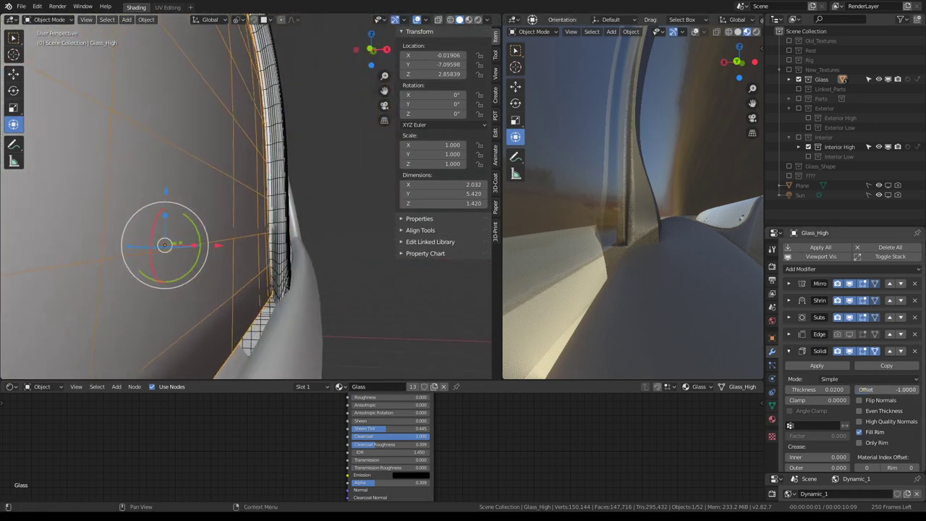
{"action": "left_click_drag", "start_coordinate": [886, 389], "coordinate": [901, 389]}
{"action": "left_click_drag", "start_coordinate": [844, 425], "coordinate": [844, 425]}
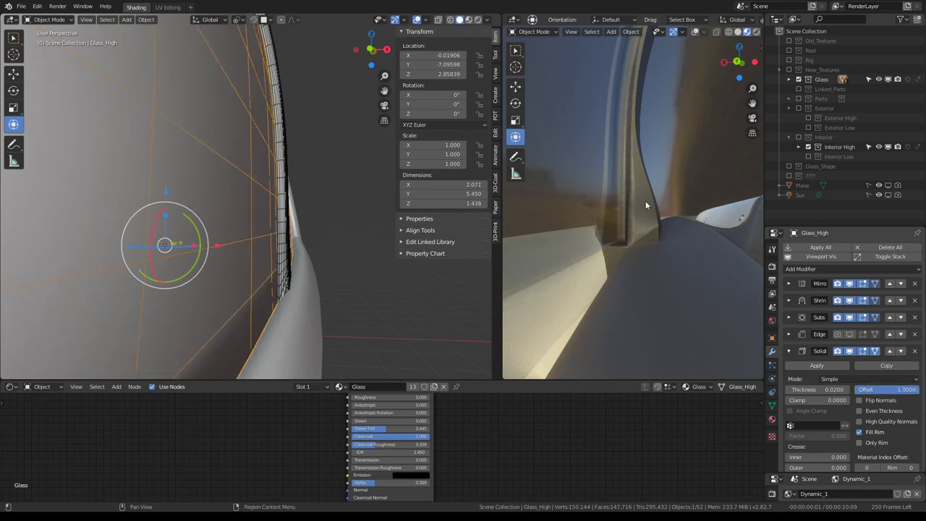
{"action": "middle_click_drag", "start_coordinate": [217, 227], "coordinate": [229, 222]}
- Reopen Glass_High.002 in Edit Mode and select the face strip on the arch top
{"action": "left_click", "coordinate": [246, 217]}
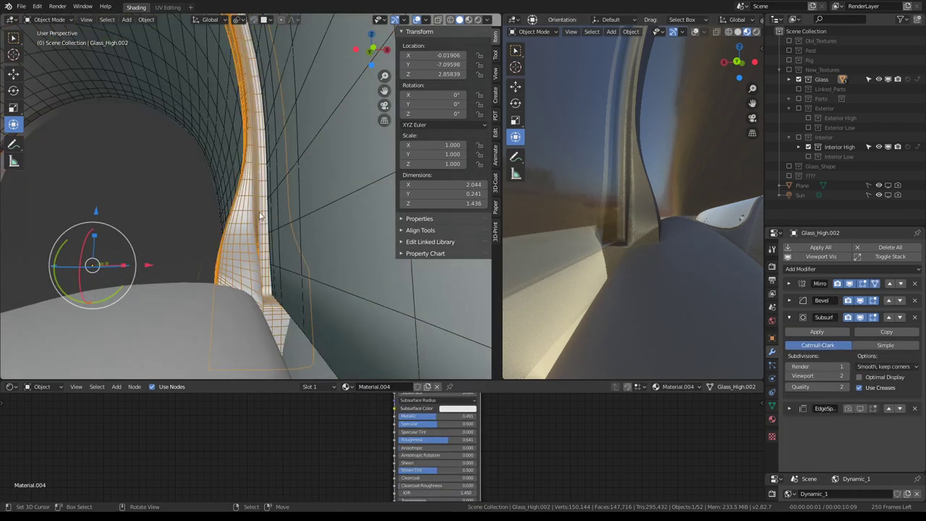
{"action": "mouse_move", "coordinate": [253, 119]}
{"action": "middle_mouse_down"}
{"action": "mouse_move", "coordinate": [263, 231]}
{"action": "mouse_move", "coordinate": [243, 175]}
{"action": "mouse_move", "coordinate": [333, 209]}
{"action": "middle_mouse_up"}
{"action": "scroll", "coordinate": [290, 210], "scroll_direction": "up", "scroll_amount": 3}
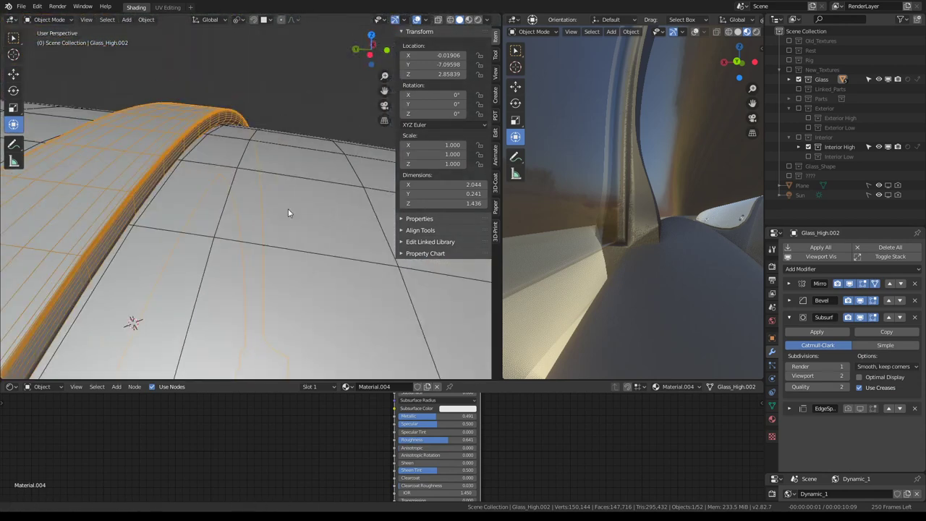
{"action": "scroll", "coordinate": [283, 199], "scroll_direction": "up", "scroll_amount": 3}
{"action": "key", "text": "Tab"}
{"action": "left_click", "coordinate": [186, 114], "text": "alt"}
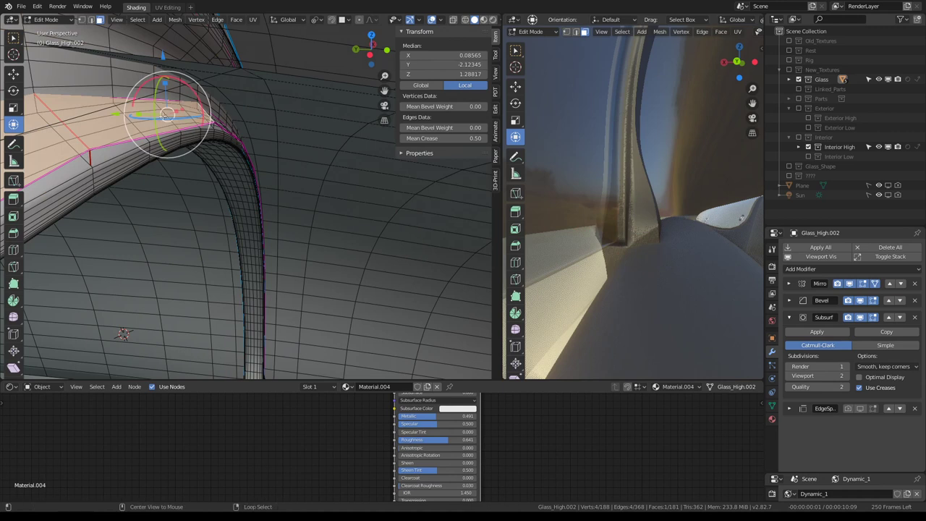
- Select the edge loop running up the stem in edge select mode
{"action": "left_click", "coordinate": [91, 20]}
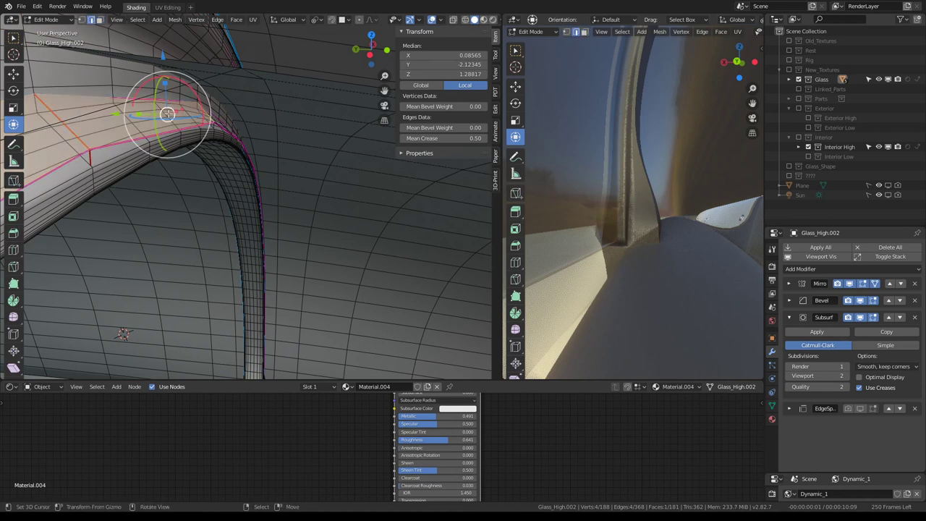
{"action": "left_click", "coordinate": [197, 92], "text": "ctrl+alt"}
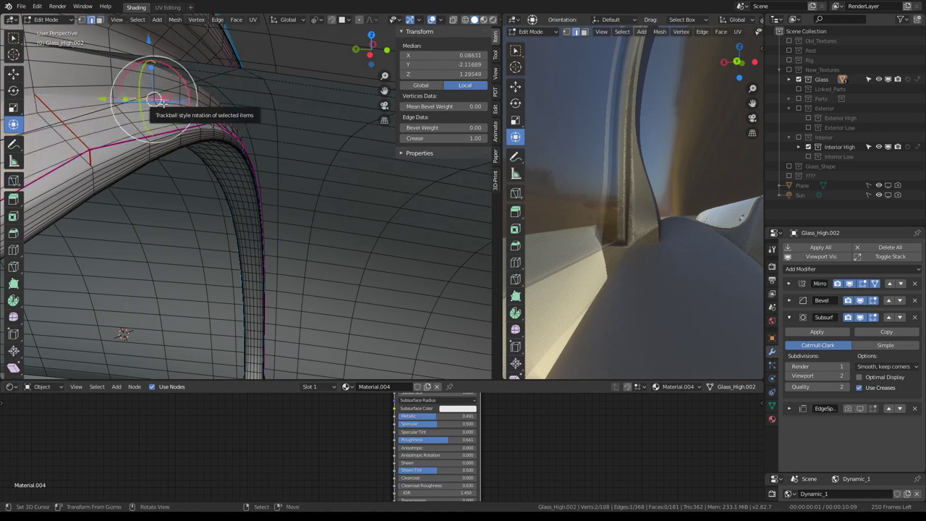
{"action": "key", "text": "g"}
{"action": "key", "text": "y"}
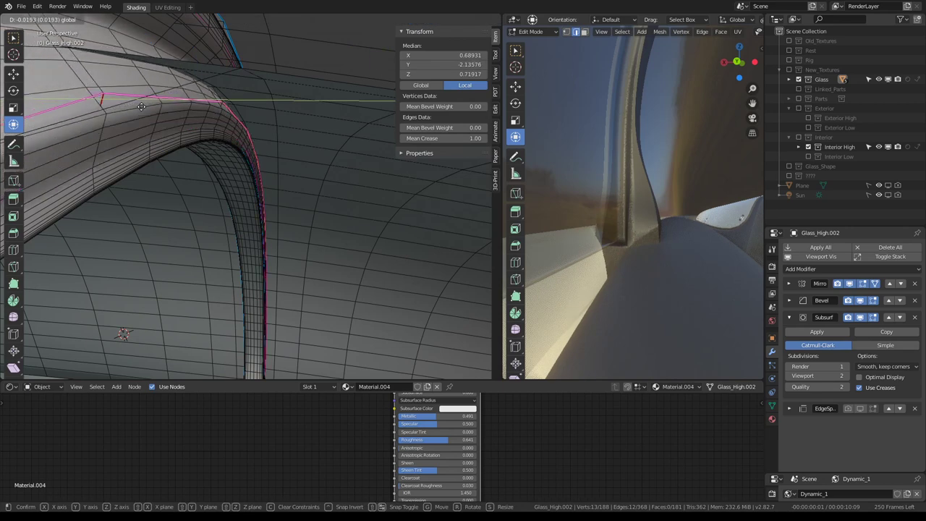
{"action": "right_click", "coordinate": [142, 106]}
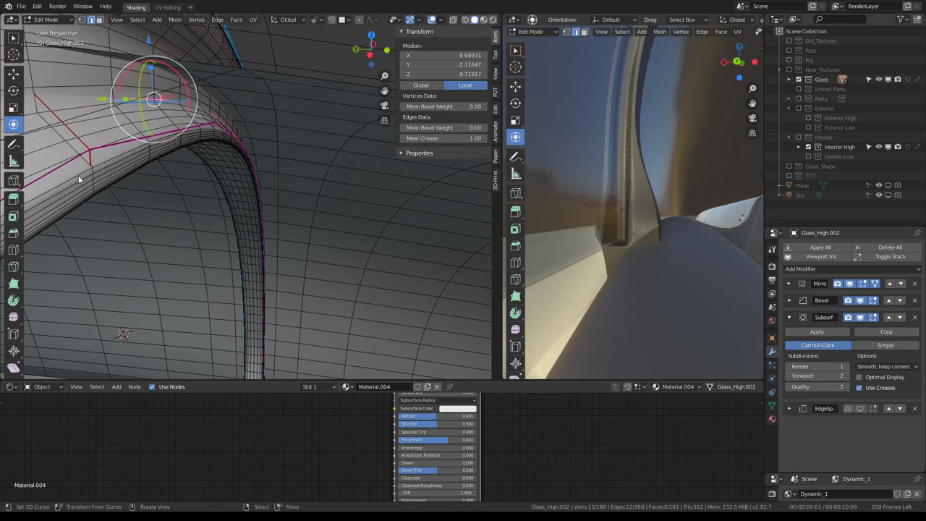
{"action": "mouse_move", "coordinate": [79, 175]}
{"action": "middle_mouse_down"}
{"action": "mouse_move", "coordinate": [291, 168]}
{"action": "mouse_move", "coordinate": [189, 197]}
{"action": "mouse_move", "coordinate": [253, 172]}
{"action": "mouse_move", "coordinate": [220, 149]}
{"action": "middle_mouse_up"}
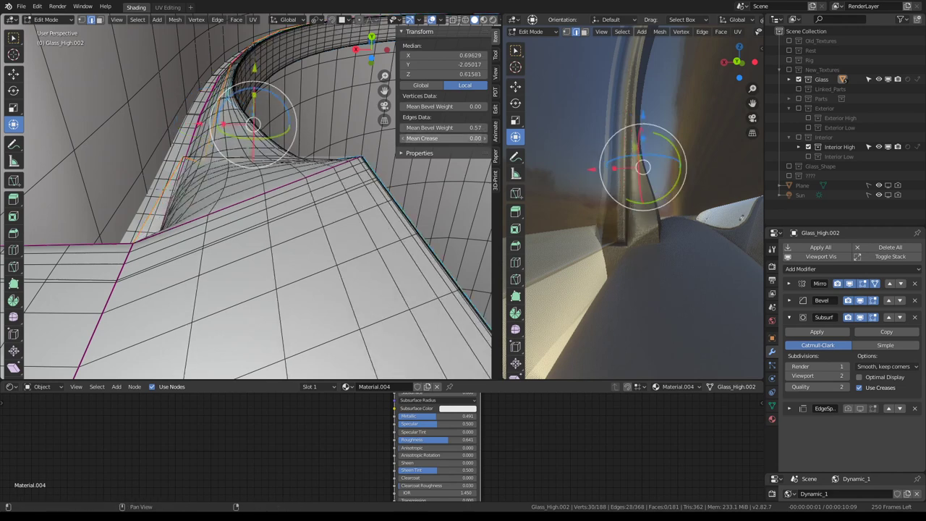
{"action": "mouse_move", "coordinate": [303, 164]}
{"action": "middle_mouse_down"}
{"action": "mouse_move", "coordinate": [268, 136]}
{"action": "mouse_move", "coordinate": [210, 215]}
{"action": "middle_mouse_up"}
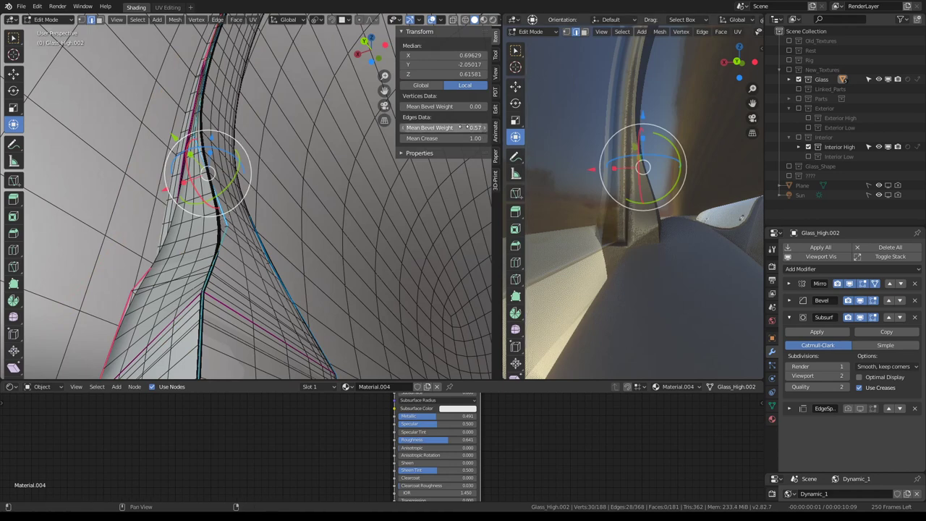
- Set the loop's Mean Crease and Mean Bevel Weight to 1.00, then view it in Object Mode
{"action": "left_click_drag", "start_coordinate": [470, 138], "coordinate": [472, 144]}
{"action": "left_click_drag", "start_coordinate": [445, 127], "coordinate": [479, 127]}
{"action": "middle_click_drag", "start_coordinate": [249, 221], "coordinate": [252, 150]}
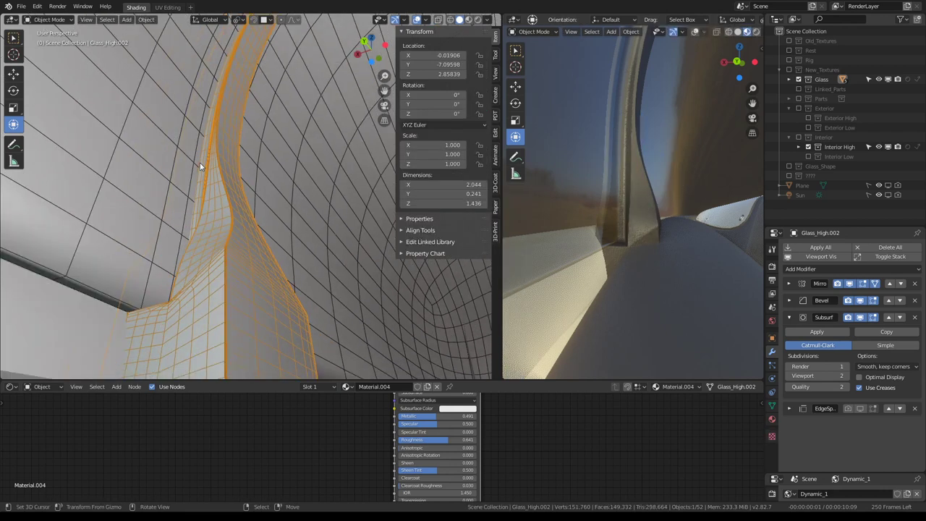
{"action": "scroll", "coordinate": [255, 152], "scroll_direction": "up", "scroll_amount": 5}
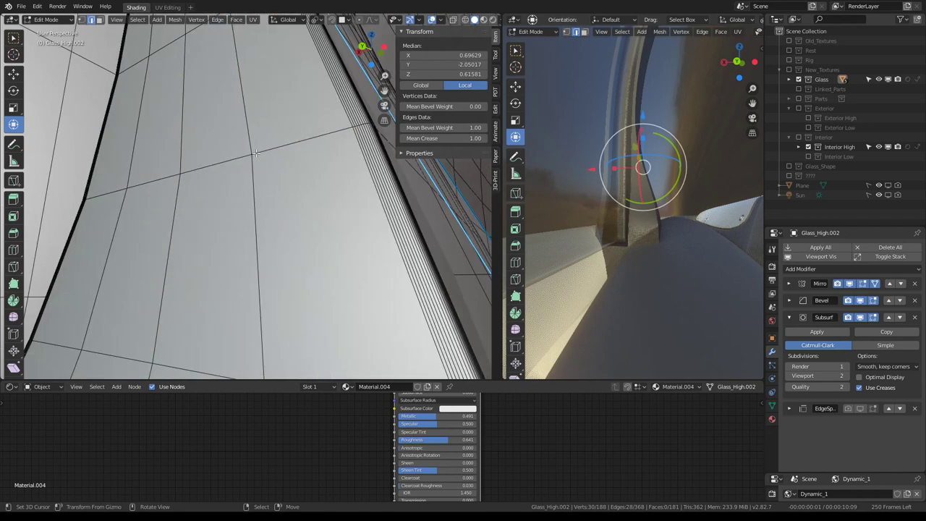
{"action": "scroll", "coordinate": [239, 154], "scroll_direction": "up", "scroll_amount": 2}
{"action": "key", "text": "Tab"}
{"action": "key", "text": "Tab"}
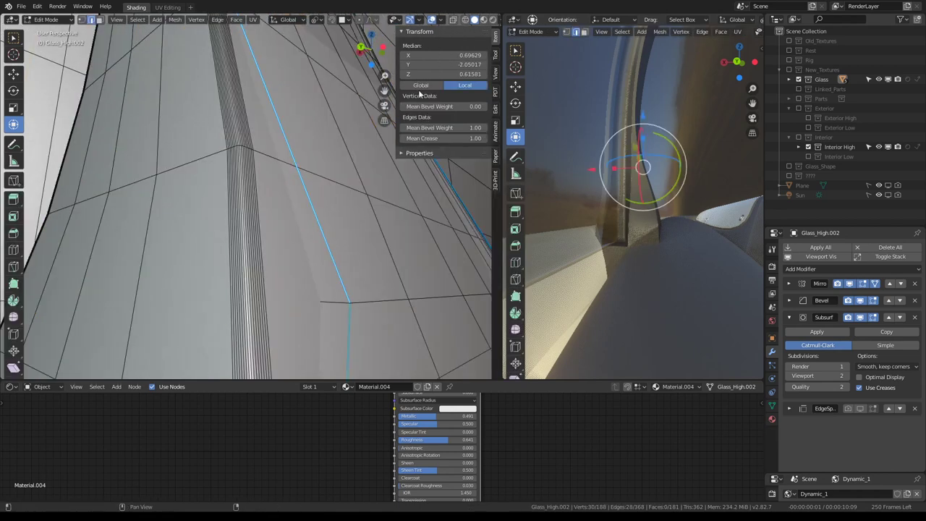
{"action": "scroll", "coordinate": [287, 154], "scroll_direction": "down", "scroll_amount": 3}
{"action": "scroll", "coordinate": [278, 156], "scroll_direction": "down", "scroll_amount": 2}
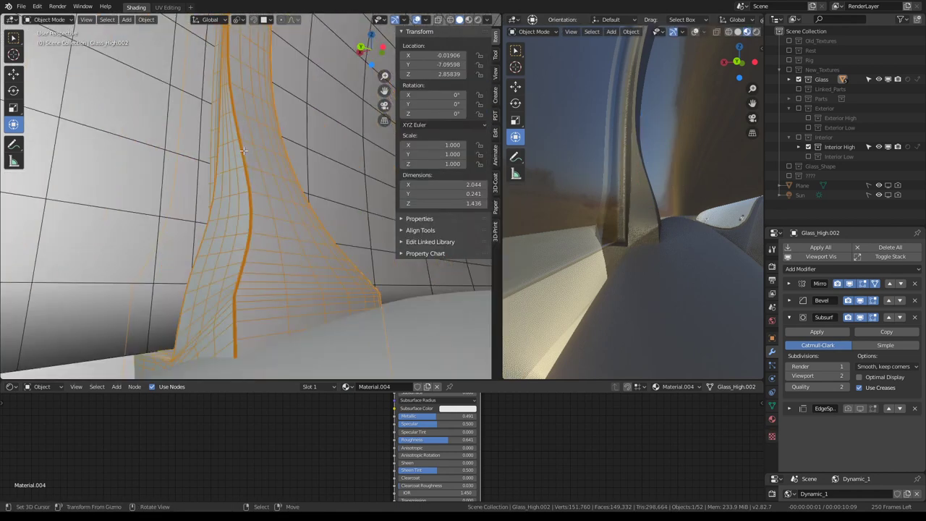
{"action": "scroll", "coordinate": [268, 170], "scroll_direction": "down", "scroll_amount": 2}
{"action": "left_click_drag", "start_coordinate": [442, 127], "coordinate": [426, 128]}
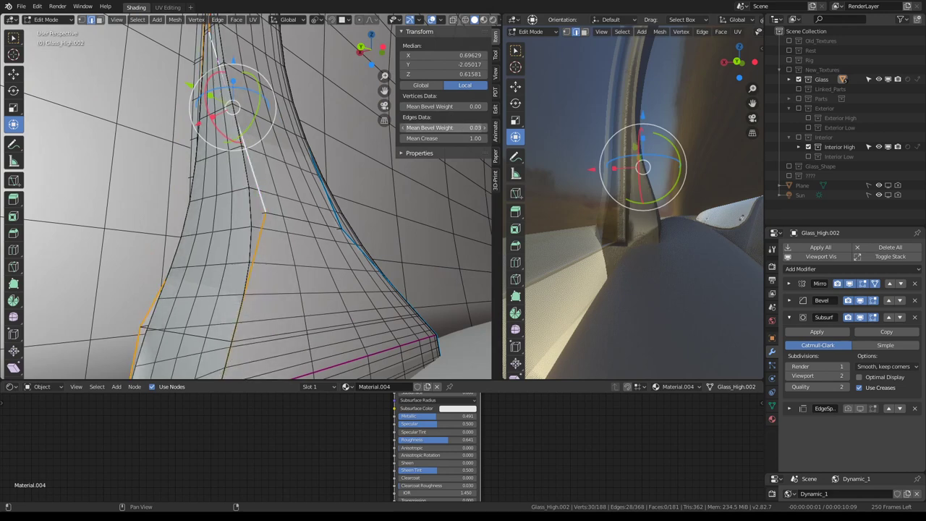
- Collapse the Subsurf panel and set the Bevel modifier's Segments to 4
{"action": "left_click", "coordinate": [795, 317]}
{"action": "left_click", "coordinate": [789, 299]}
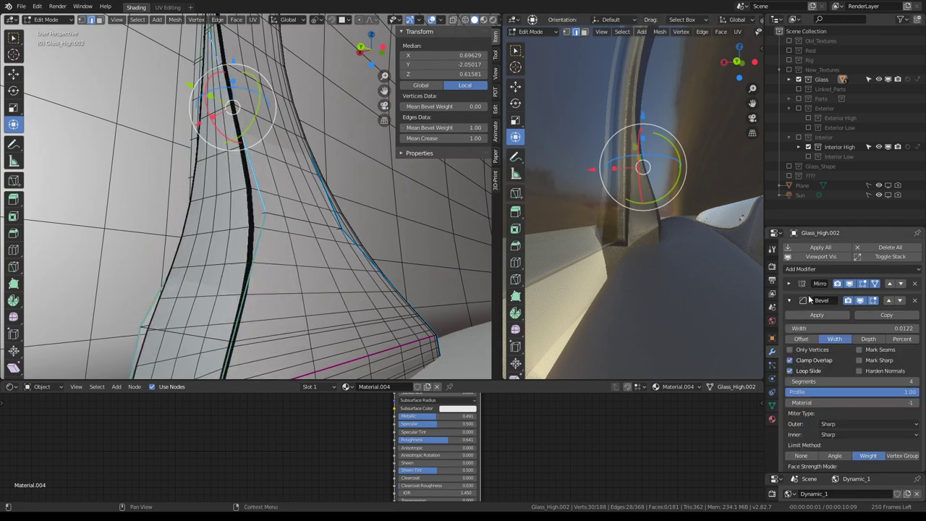
{"action": "left_click", "coordinate": [790, 381]}
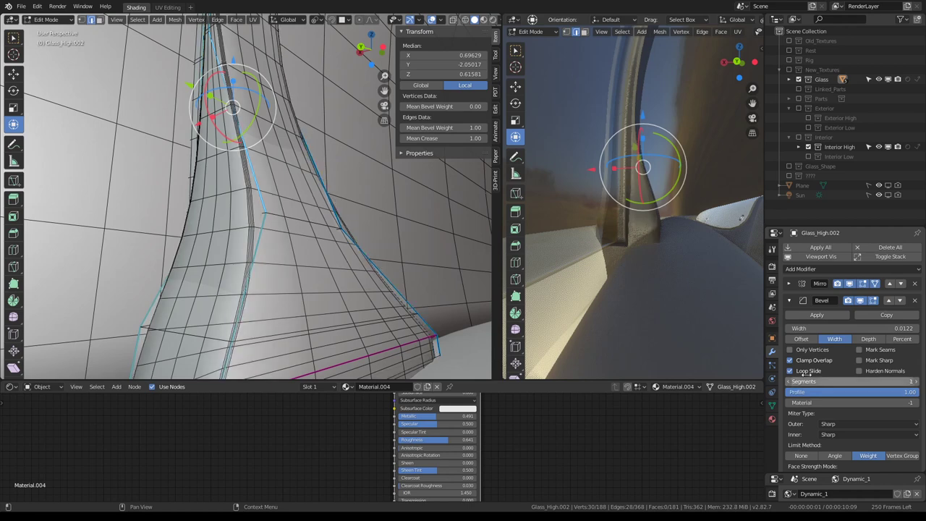
{"action": "scroll", "coordinate": [442, 240], "scroll_direction": "down", "scroll_amount": 2}
- Review the bevelled stem in Object Mode and again in Edit Mode
{"action": "key", "text": "Tab"}
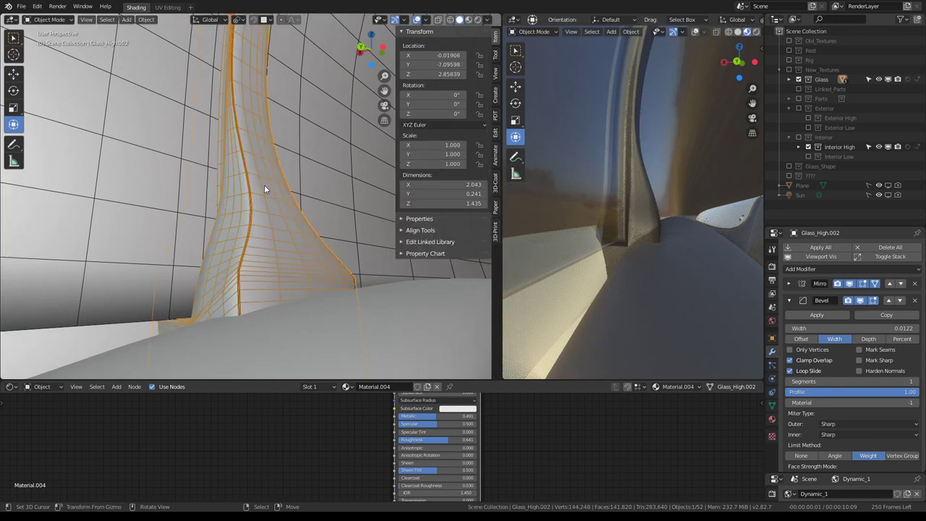
{"action": "mouse_move", "coordinate": [264, 185]}
{"action": "middle_mouse_down"}
{"action": "mouse_move", "coordinate": [298, 158]}
{"action": "mouse_move", "coordinate": [294, 179]}
{"action": "mouse_move", "coordinate": [311, 161]}
{"action": "middle_mouse_up"}
{"action": "mouse_move", "coordinate": [316, 208]}
{"action": "middle_mouse_down"}
{"action": "mouse_move", "coordinate": [337, 233]}
{"action": "mouse_move", "coordinate": [340, 223]}
{"action": "mouse_move", "coordinate": [326, 220]}
{"action": "mouse_move", "coordinate": [251, 294]}
{"action": "mouse_move", "coordinate": [270, 285]}
{"action": "mouse_move", "coordinate": [290, 239]}
{"action": "middle_mouse_up"}
{"action": "key", "text": "Tab"}
{"action": "key", "text": "Tab"}
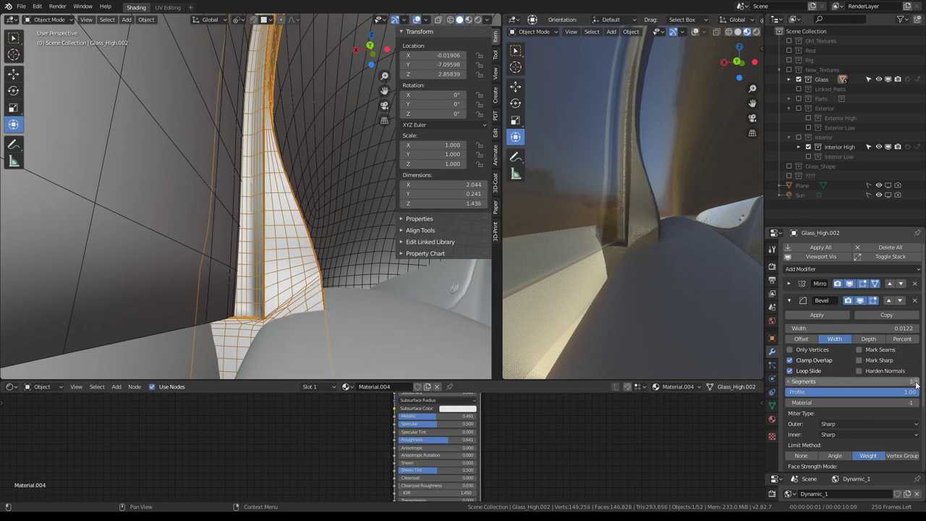
{"action": "mouse_move", "coordinate": [448, 259]}
{"action": "middle_mouse_down"}
{"action": "mouse_move", "coordinate": [292, 204]}
{"action": "mouse_move", "coordinate": [306, 211]}
{"action": "mouse_move", "coordinate": [308, 122]}
{"action": "mouse_move", "coordinate": [282, 174]}
{"action": "middle_mouse_up"}
{"action": "key", "text": "Tab"}
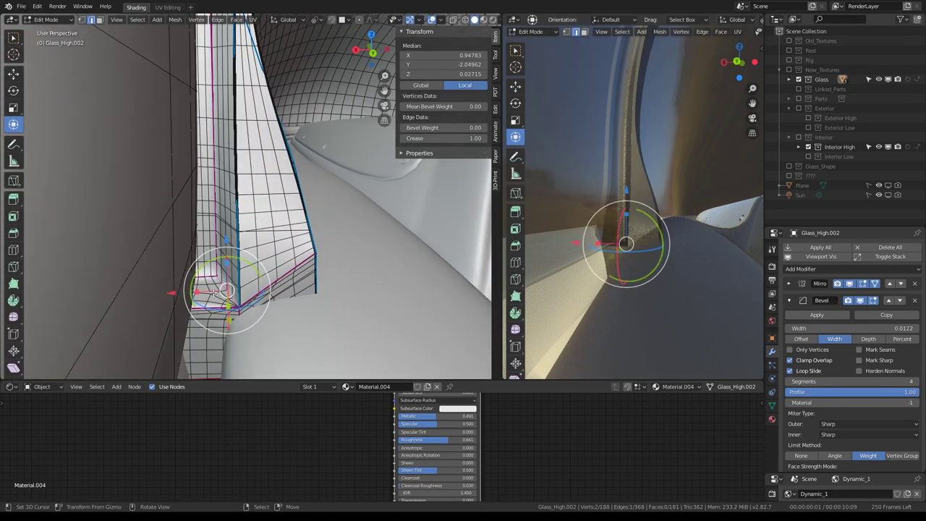
- Nudge the foot vertices sideways along the X axis
{"action": "key", "text": "x"}
{"action": "left_click", "coordinate": [147, 288]}
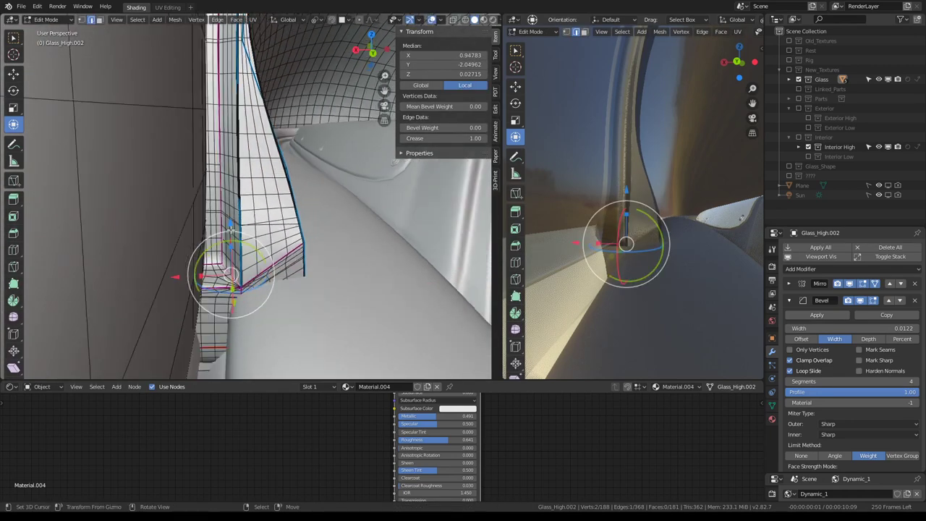
{"action": "mouse_move", "coordinate": [146, 288]}
{"action": "middle_mouse_down"}
{"action": "mouse_move", "coordinate": [217, 217]}
{"action": "mouse_move", "coordinate": [238, 159]}
{"action": "mouse_move", "coordinate": [246, 228]}
{"action": "mouse_move", "coordinate": [272, 148]}
{"action": "middle_mouse_up"}
{"action": "scroll", "coordinate": [275, 275], "scroll_direction": "down", "scroll_amount": 4}
{"action": "middle_click_drag", "start_coordinate": [274, 274], "coordinate": [359, 208]}
- Reselect Glass_High.002 and return to its Edit Mode, viewed from below
{"action": "key", "text": "Tab"}
{"action": "left_click", "coordinate": [255, 281]}
{"action": "left_click", "coordinate": [269, 215]}
{"action": "key", "text": "Tab"}
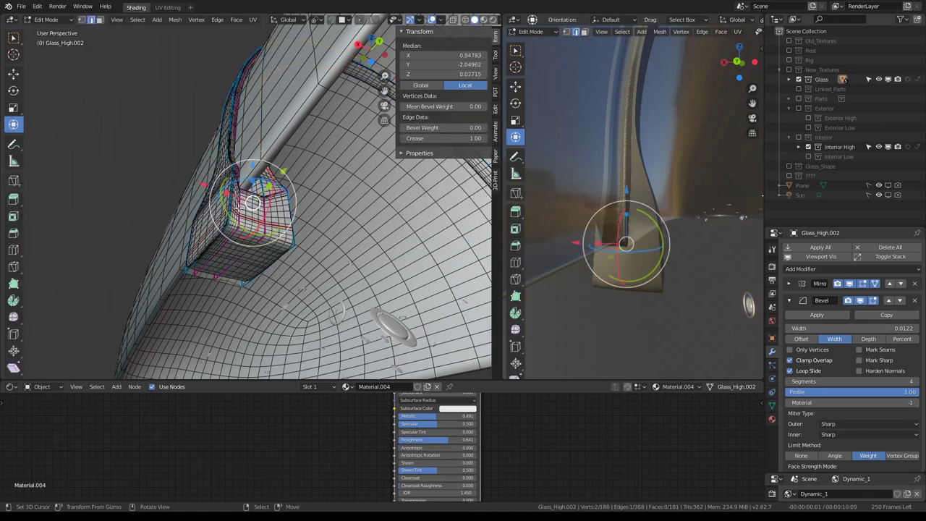
{"action": "mouse_move", "coordinate": [269, 215]}
{"action": "middle_mouse_down"}
{"action": "mouse_move", "coordinate": [134, 138]}
{"action": "mouse_move", "coordinate": [293, 190]}
{"action": "mouse_move", "coordinate": [246, 209]}
{"action": "mouse_move", "coordinate": [358, 185]}
{"action": "middle_mouse_up"}
{"action": "scroll", "coordinate": [134, 137], "scroll_direction": "up", "scroll_amount": 3}
- Edge-slide several edge loops along the glass foot
{"action": "left_click", "coordinate": [293, 190], "text": "alt"}
{"action": "left_click", "coordinate": [239, 196], "text": "alt"}
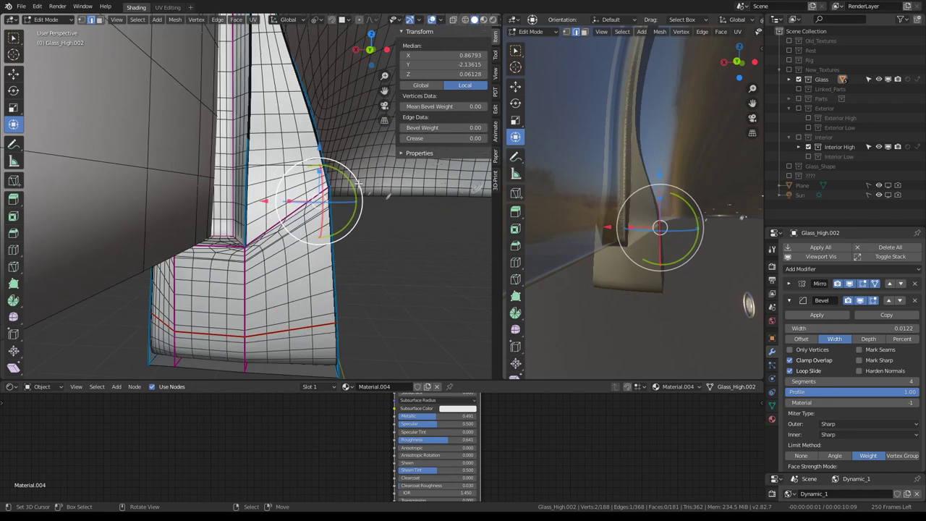
{"action": "left_click", "coordinate": [358, 228]}
{"action": "middle_click_drag", "start_coordinate": [358, 229], "coordinate": [383, 190]}
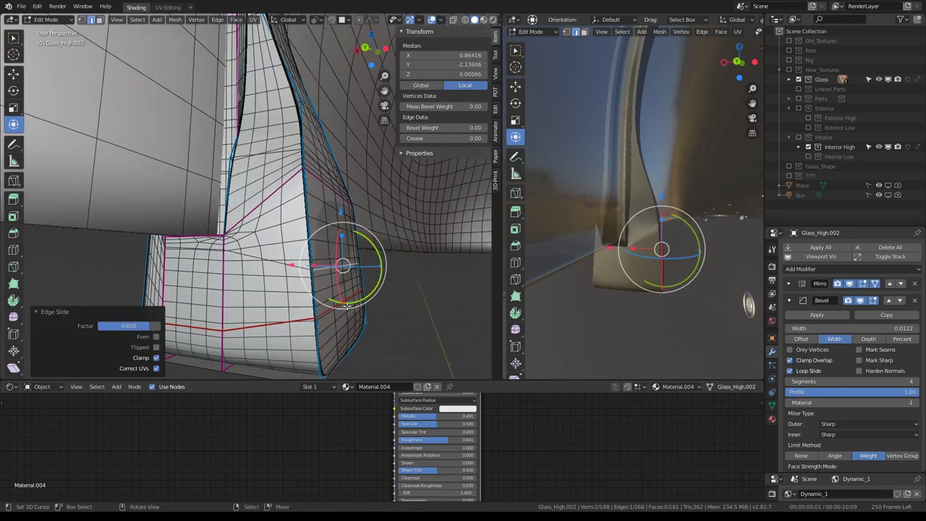
{"action": "left_click", "coordinate": [380, 205]}
{"action": "left_click", "coordinate": [345, 150], "text": "alt"}
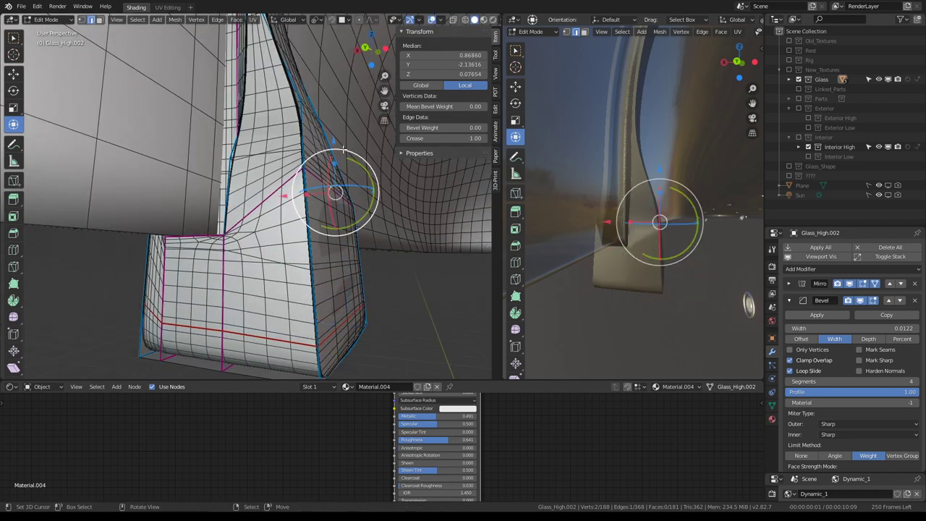
{"action": "left_click", "coordinate": [339, 185]}
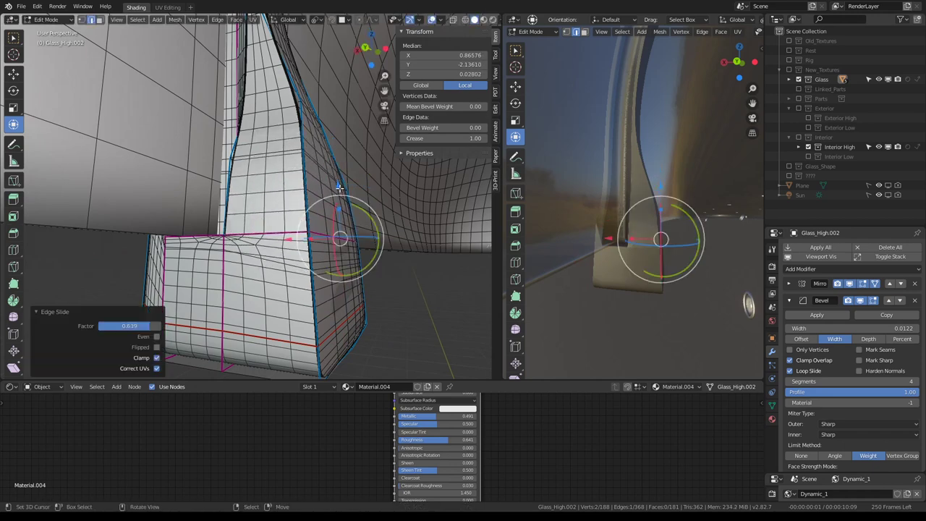
{"action": "middle_click_drag", "start_coordinate": [335, 187], "coordinate": [293, 175]}
- Flatten the base loop to zero height and raise a lower loop slightly along Z
{"action": "key", "text": "Return"}
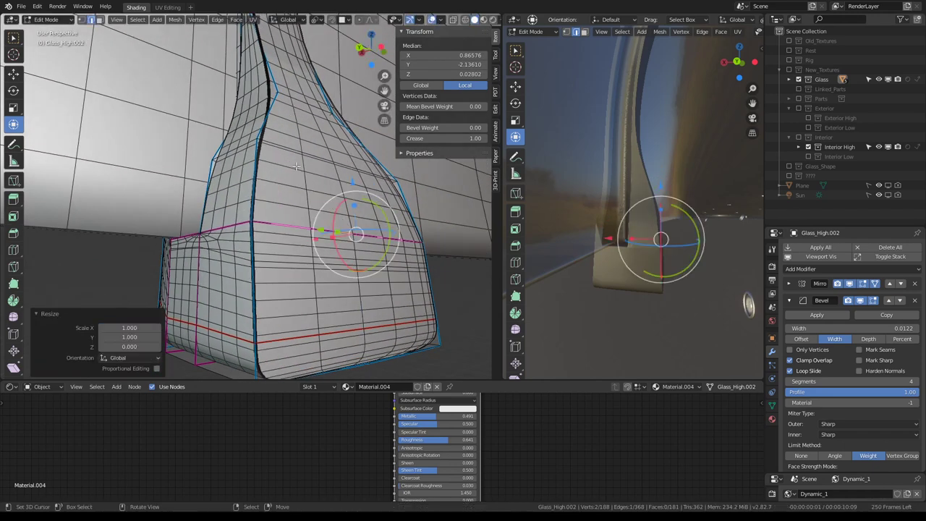
{"action": "left_click", "coordinate": [330, 264], "text": "alt"}
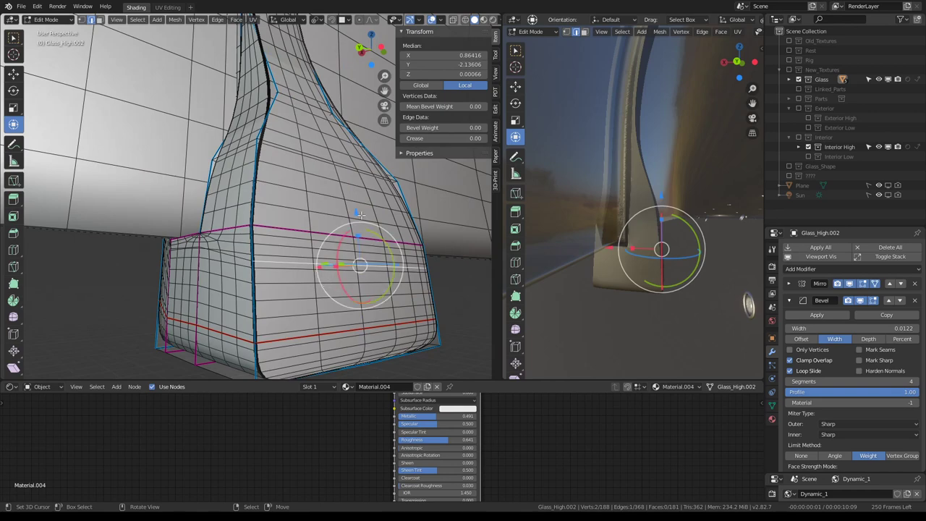
{"action": "key", "text": "g"}
{"action": "key", "text": "z"}
{"action": "left_click", "coordinate": [358, 196]}
- Leave Edit Mode and pick out the creased loop on the rim
{"action": "mouse_move", "coordinate": [359, 197]}
{"action": "middle_mouse_down"}
{"action": "mouse_move", "coordinate": [287, 226]}
{"action": "mouse_move", "coordinate": [140, 172]}
{"action": "mouse_move", "coordinate": [176, 182]}
{"action": "mouse_move", "coordinate": [246, 149]}
{"action": "mouse_move", "coordinate": [232, 199]}
{"action": "mouse_move", "coordinate": [420, 320]}
{"action": "mouse_move", "coordinate": [307, 172]}
{"action": "mouse_move", "coordinate": [272, 271]}
{"action": "mouse_move", "coordinate": [277, 238]}
{"action": "mouse_move", "coordinate": [154, 231]}
{"action": "middle_mouse_up"}
{"action": "key", "text": "Tab"}
{"action": "key", "text": "Tab"}
{"action": "left_click", "coordinate": [94, 246], "text": "alt"}
{"action": "mouse_move", "coordinate": [94, 246]}
{"action": "middle_mouse_down"}
{"action": "mouse_move", "coordinate": [321, 246]}
{"action": "mouse_move", "coordinate": [325, 182]}
{"action": "mouse_move", "coordinate": [314, 209]}
{"action": "mouse_move", "coordinate": [341, 242]}
{"action": "mouse_move", "coordinate": [259, 212]}
{"action": "mouse_move", "coordinate": [258, 202]}
{"action": "mouse_move", "coordinate": [281, 207]}
{"action": "middle_mouse_up"}
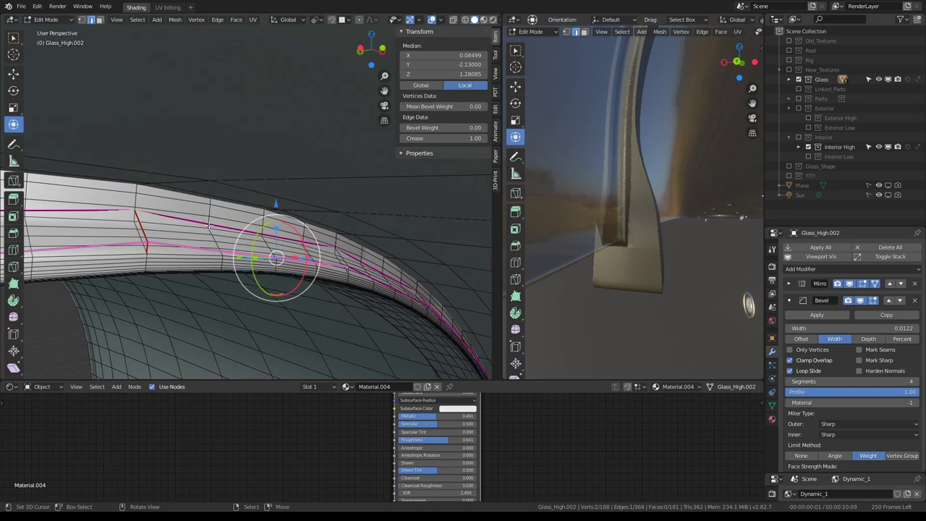
- Isolate Glass_High.002 in local view and inspect the arch and foot from several sides
{"action": "middle_click_drag", "start_coordinate": [209, 227], "coordinate": [219, 228]}
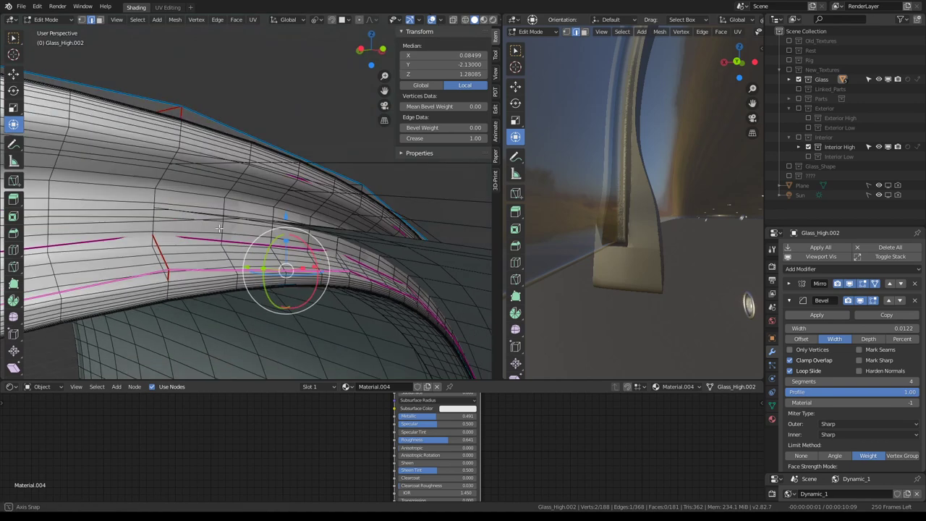
{"action": "key", "text": "KP_Decimal"}
{"action": "key", "text": "KP_Divide"}
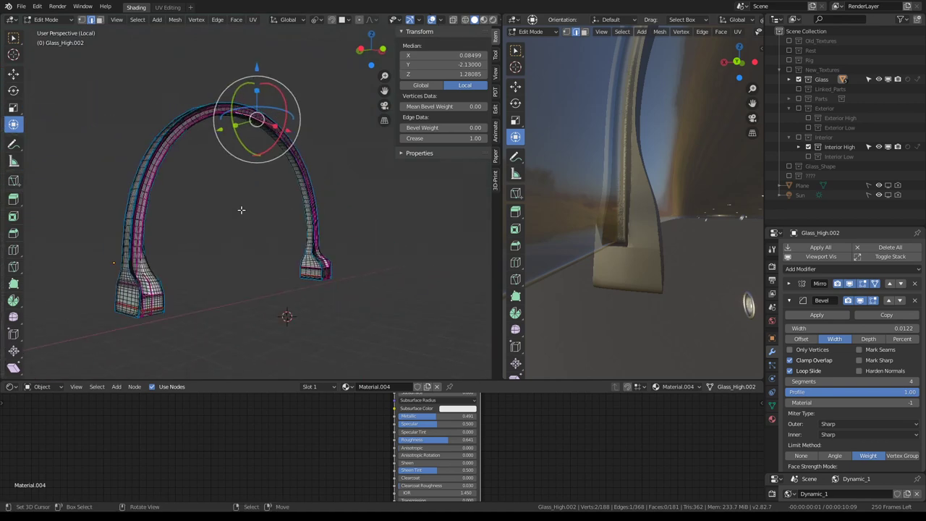
{"action": "middle_click_drag", "start_coordinate": [325, 208], "coordinate": [263, 199]}
{"action": "scroll", "coordinate": [239, 188], "scroll_direction": "up", "scroll_amount": 4}
{"action": "scroll", "coordinate": [266, 181], "scroll_direction": "up", "scroll_amount": 3}
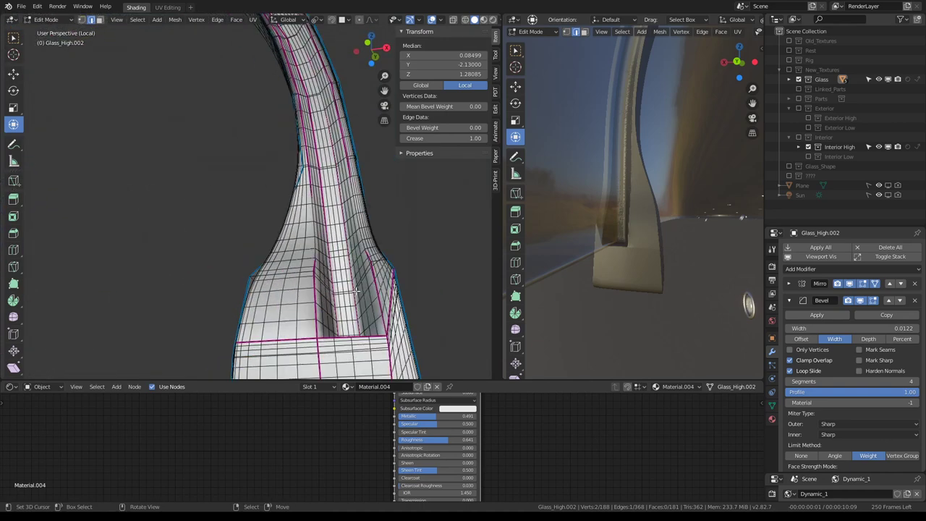
{"action": "scroll", "coordinate": [373, 295], "scroll_direction": "down", "scroll_amount": 5}
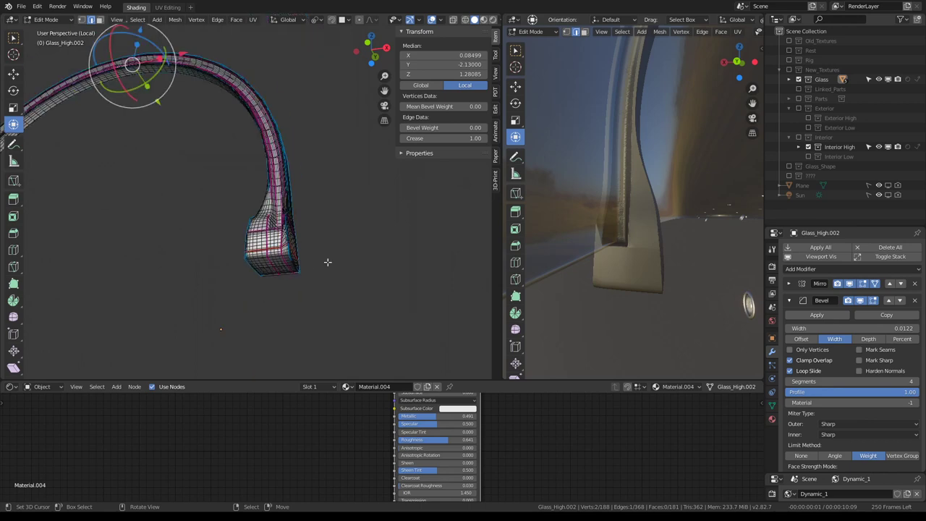
{"action": "mouse_move", "coordinate": [325, 262]}
{"action": "middle_mouse_down"}
{"action": "mouse_move", "coordinate": [335, 270]}
{"action": "mouse_move", "coordinate": [308, 195]}
{"action": "mouse_move", "coordinate": [104, 50]}
{"action": "middle_mouse_up"}
{"action": "scroll", "coordinate": [309, 202], "scroll_direction": "up", "scroll_amount": 4}
{"action": "scroll", "coordinate": [311, 213], "scroll_direction": "down", "scroll_amount": 4}
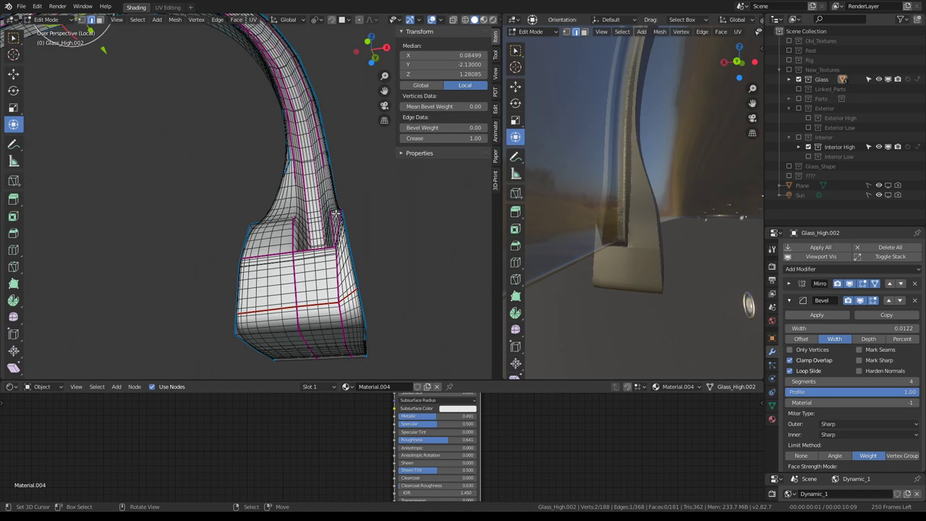
{"action": "middle_click_drag", "start_coordinate": [104, 50], "coordinate": [207, 305]}
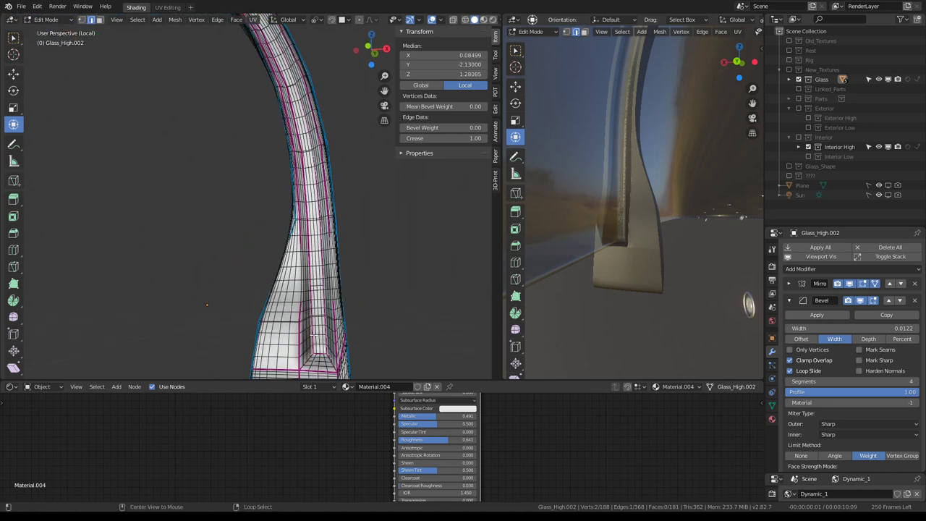
{"action": "middle_click_drag", "start_coordinate": [350, 263], "coordinate": [342, 232]}
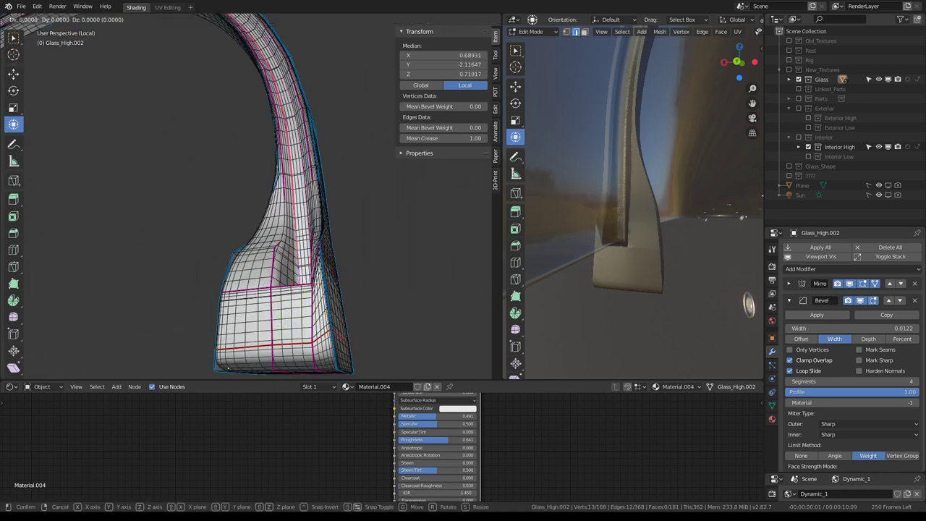
- Edge-slide the arch's inner edge loop, fatten it with Alt+S, and return to Object Mode
{"action": "left_click", "coordinate": [275, 222]}
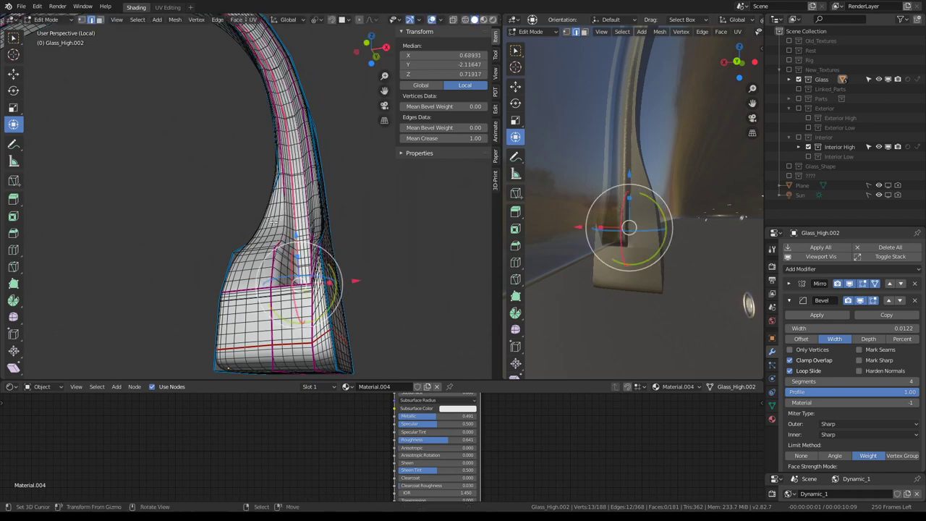
{"action": "mouse_move", "coordinate": [275, 222]}
{"action": "middle_mouse_down"}
{"action": "mouse_move", "coordinate": [211, 147]}
{"action": "mouse_move", "coordinate": [195, 186]}
{"action": "middle_mouse_up"}
{"action": "left_click", "coordinate": [195, 186]}
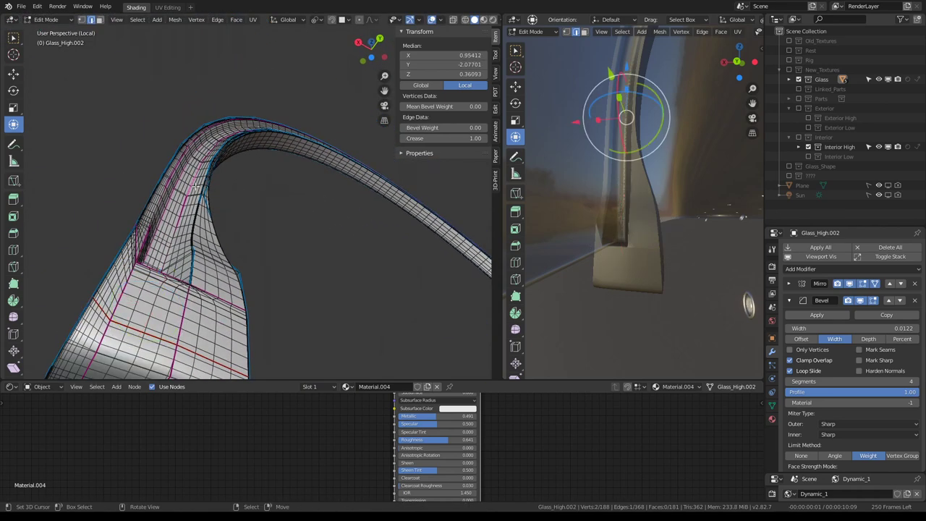
{"action": "key", "text": "g"}
{"action": "key", "text": "g"}
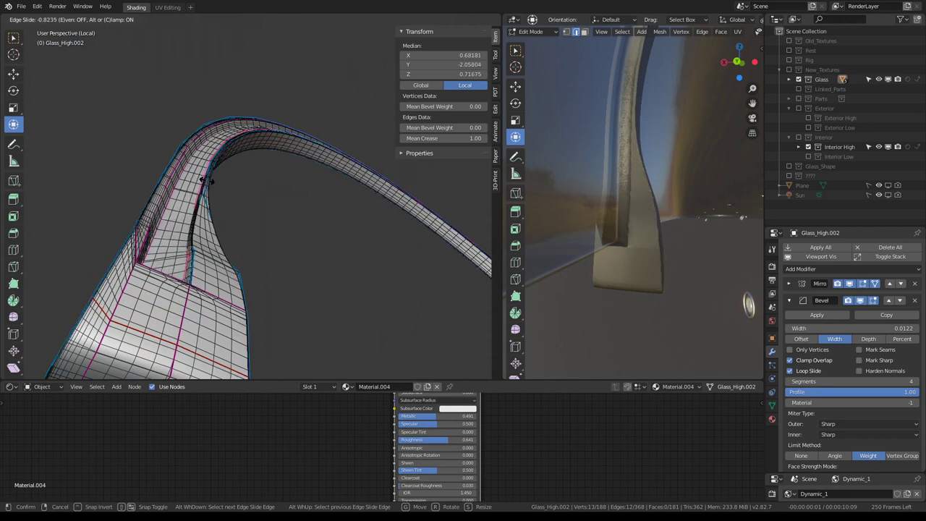
{"action": "left_click", "coordinate": [206, 180]}
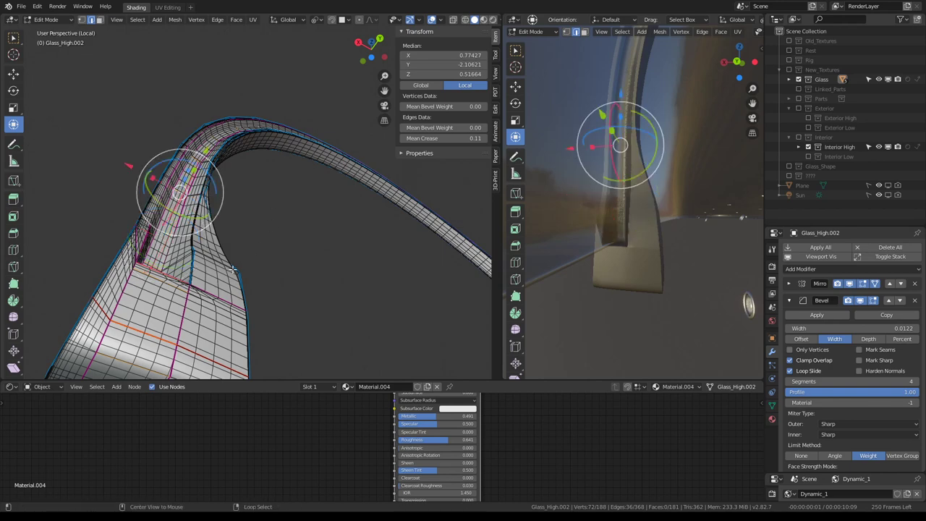
{"action": "key", "text": "alt+s"}
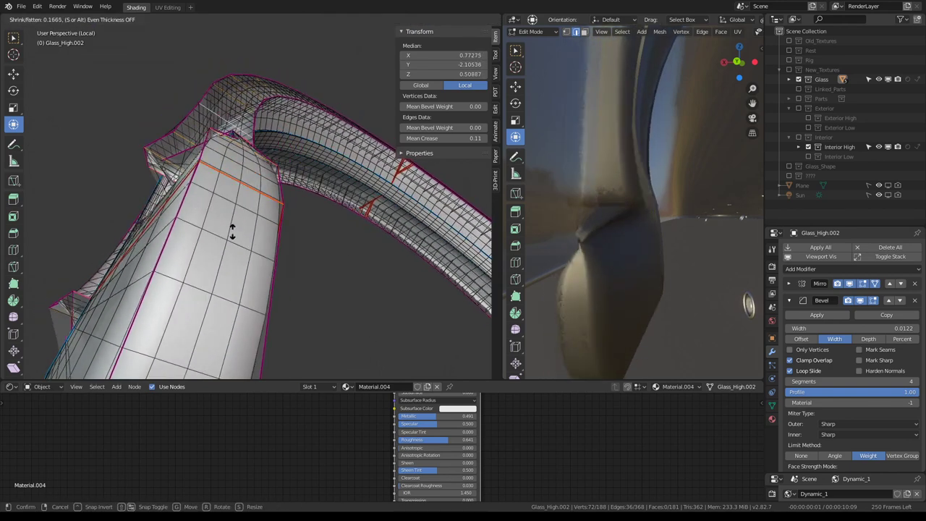
{"action": "left_click", "coordinate": [231, 230]}
{"action": "key", "text": "Tab"}
- Orbit close to the glass arm and enter Edit Mode on the frame
{"action": "middle_click_drag", "start_coordinate": [198, 178], "coordinate": [256, 220]}
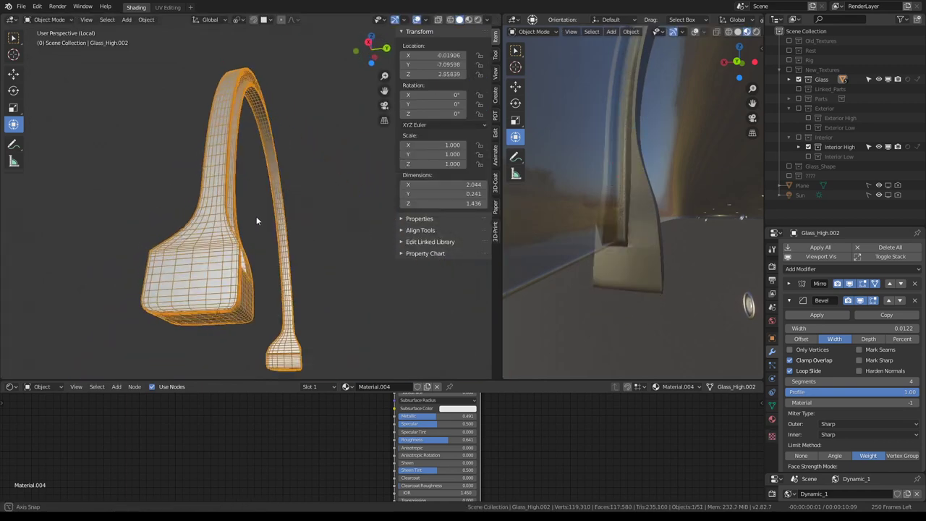
{"action": "scroll", "coordinate": [339, 245], "scroll_direction": "up", "scroll_amount": 3}
{"action": "middle_click_drag", "start_coordinate": [339, 245], "coordinate": [361, 225]}
{"action": "key", "text": "Tab"}
{"action": "scroll", "coordinate": [361, 218], "scroll_direction": "up", "scroll_amount": 2}
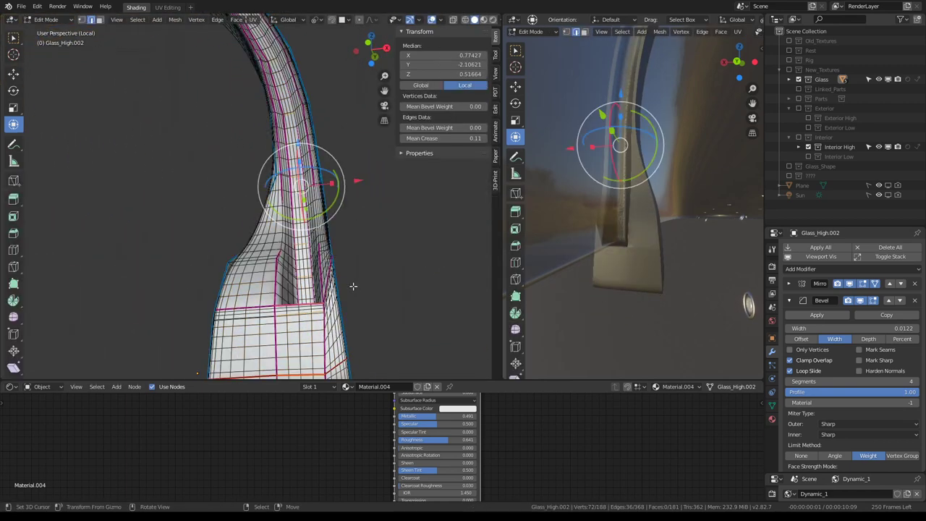
{"action": "mouse_move", "coordinate": [353, 285]}
{"action": "middle_mouse_down"}
{"action": "mouse_move", "coordinate": [312, 274]}
{"action": "mouse_move", "coordinate": [329, 285]}
{"action": "middle_mouse_up"}
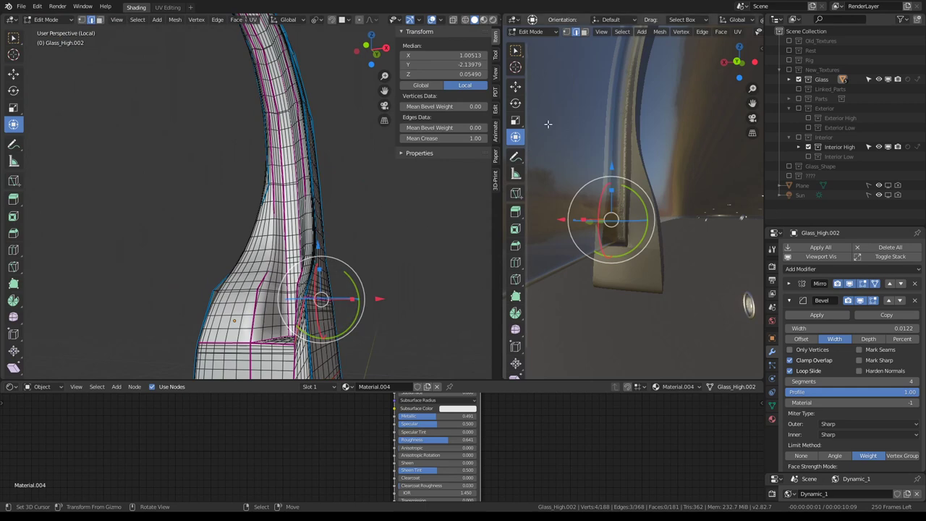
- Review the frame through the camera and rendered preview, then show the sidebar's View tab
{"action": "key", "text": "KP_0"}
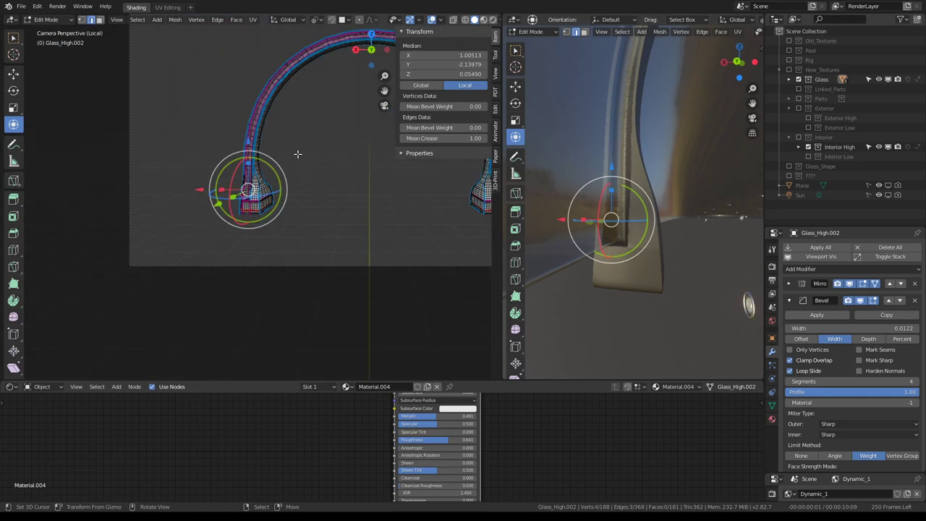
{"action": "middle_click_drag", "start_coordinate": [575, 78], "coordinate": [625, 140]}
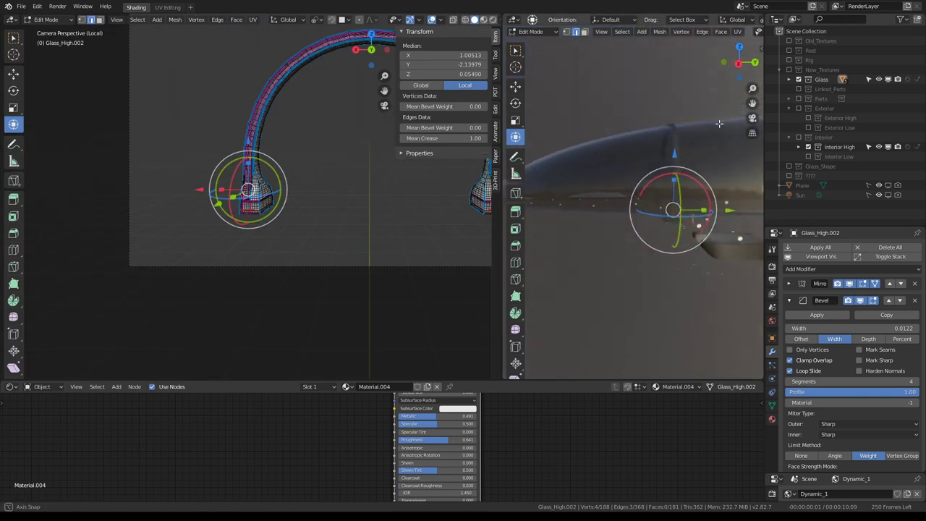
{"action": "key", "text": "Tab"}
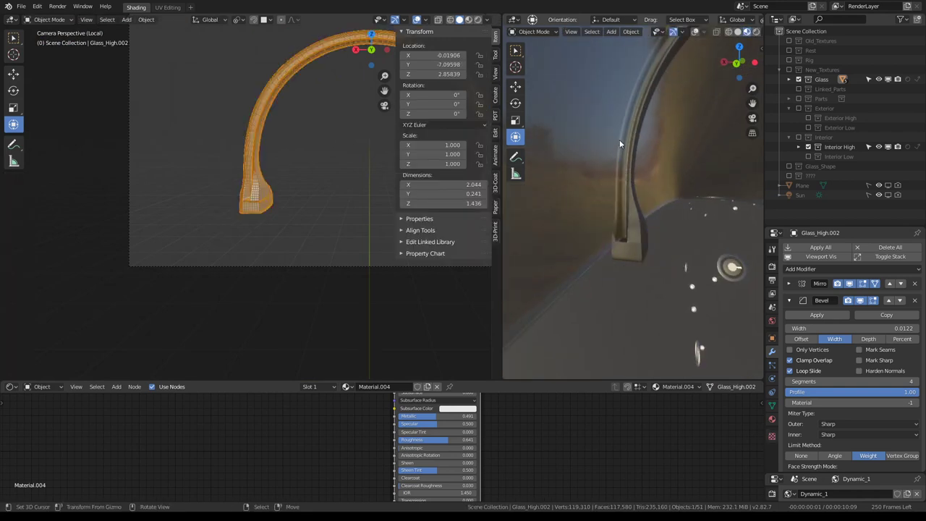
{"action": "mouse_move", "coordinate": [632, 139]}
{"action": "middle_mouse_down"}
{"action": "mouse_move", "coordinate": [667, 170]}
{"action": "mouse_move", "coordinate": [602, 193]}
{"action": "mouse_move", "coordinate": [620, 240]}
{"action": "mouse_move", "coordinate": [602, 170]}
{"action": "mouse_move", "coordinate": [609, 215]}
{"action": "mouse_move", "coordinate": [550, 203]}
{"action": "middle_mouse_up"}
{"action": "mouse_move", "coordinate": [304, 181]}
{"action": "middle_mouse_down"}
{"action": "mouse_move", "coordinate": [243, 176]}
{"action": "mouse_move", "coordinate": [255, 189]}
{"action": "middle_mouse_up"}
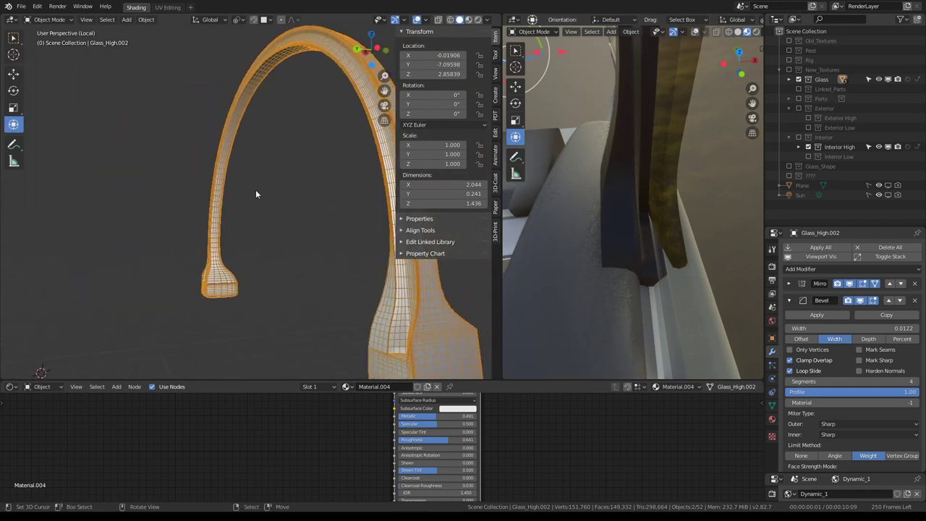
{"action": "left_click", "coordinate": [495, 73]}
{"action": "mouse_move", "coordinate": [609, 165]}
{"action": "middle_mouse_down"}
{"action": "mouse_move", "coordinate": [600, 172]}
{"action": "mouse_move", "coordinate": [590, 133]}
{"action": "mouse_move", "coordinate": [578, 126]}
{"action": "mouse_move", "coordinate": [637, 122]}
{"action": "middle_mouse_up"}
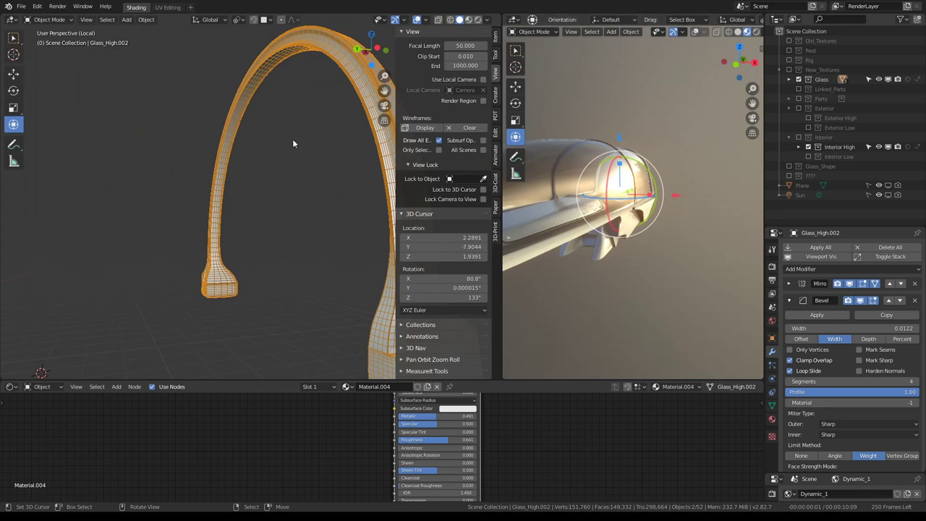
- Put the Glass_High.002 strut into Edit Mode and zoom in on its base's edge loops
{"action": "mouse_move", "coordinate": [644, 155]}
{"action": "middle_mouse_down"}
{"action": "mouse_move", "coordinate": [740, 208]}
{"action": "mouse_move", "coordinate": [735, 146]}
{"action": "mouse_move", "coordinate": [554, 201]}
{"action": "mouse_move", "coordinate": [529, 189]}
{"action": "middle_mouse_up"}
{"action": "scroll", "coordinate": [132, 248], "scroll_direction": "up", "scroll_amount": 5}
{"action": "scroll", "coordinate": [200, 254], "scroll_direction": "down", "scroll_amount": 5}
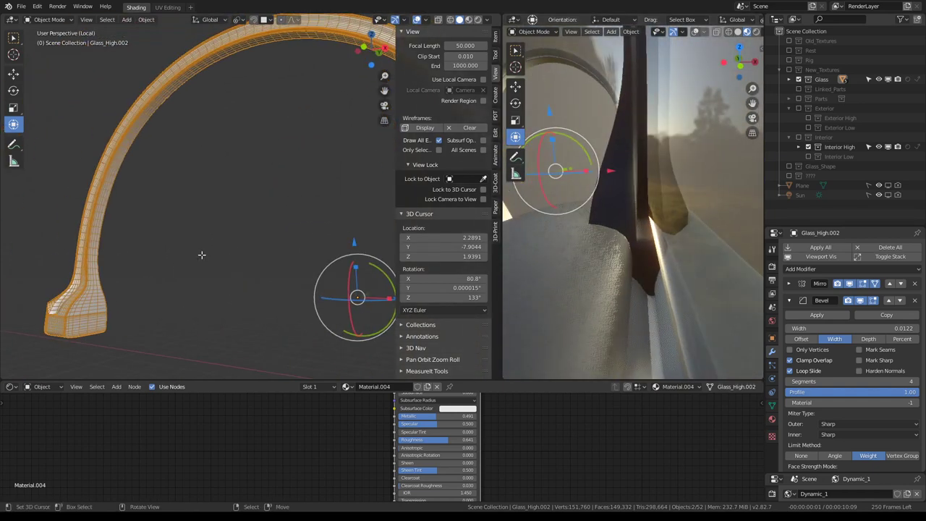
{"action": "middle_click_drag", "start_coordinate": [200, 254], "coordinate": [97, 181]}
{"action": "key", "text": "Tab"}
{"action": "scroll", "coordinate": [96, 181], "scroll_direction": "up", "scroll_amount": 5}
{"action": "scroll", "coordinate": [197, 208], "scroll_direction": "up", "scroll_amount": 2}
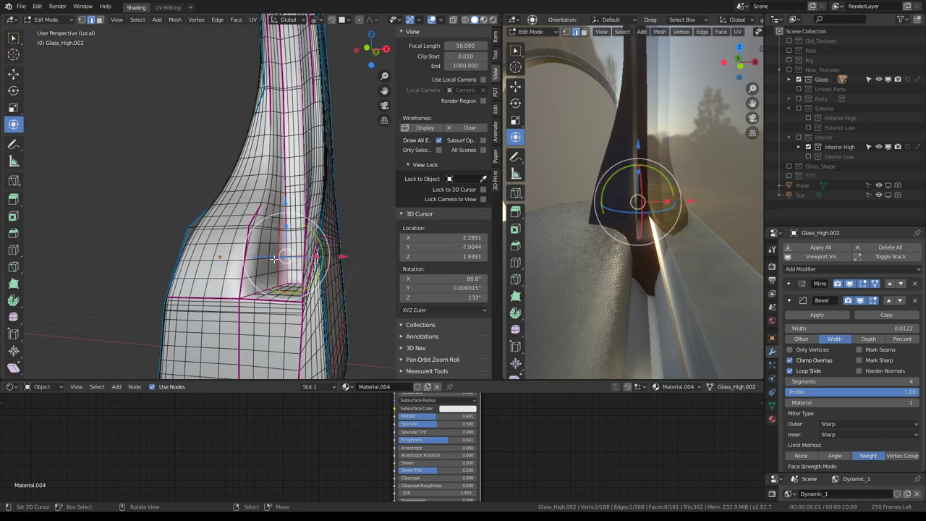
- Edge-slide three loops around the strut's base column to new heights
{"action": "scroll", "coordinate": [274, 257], "scroll_direction": "up", "scroll_amount": 3}
{"action": "scroll", "coordinate": [274, 256], "scroll_direction": "down", "scroll_amount": 3}
{"action": "middle_click_drag", "start_coordinate": [274, 257], "coordinate": [245, 248]}
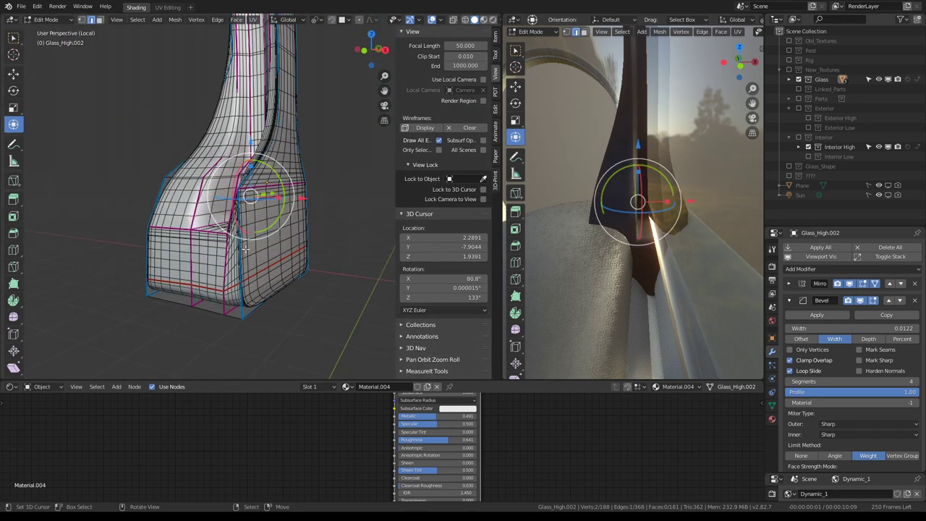
{"action": "scroll", "coordinate": [290, 197], "scroll_direction": "up", "scroll_amount": 2}
{"action": "key", "text": "g"}
{"action": "key", "text": "g"}
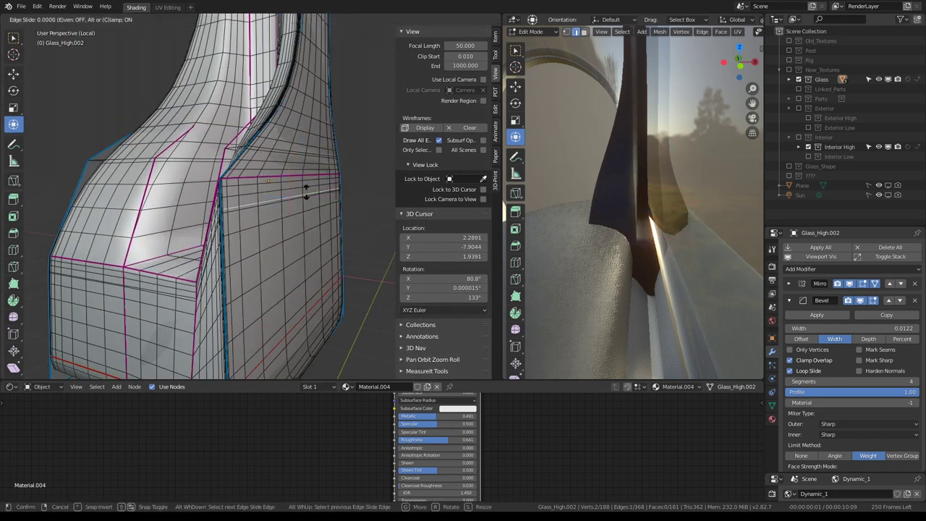
{"action": "left_click", "coordinate": [308, 217]}
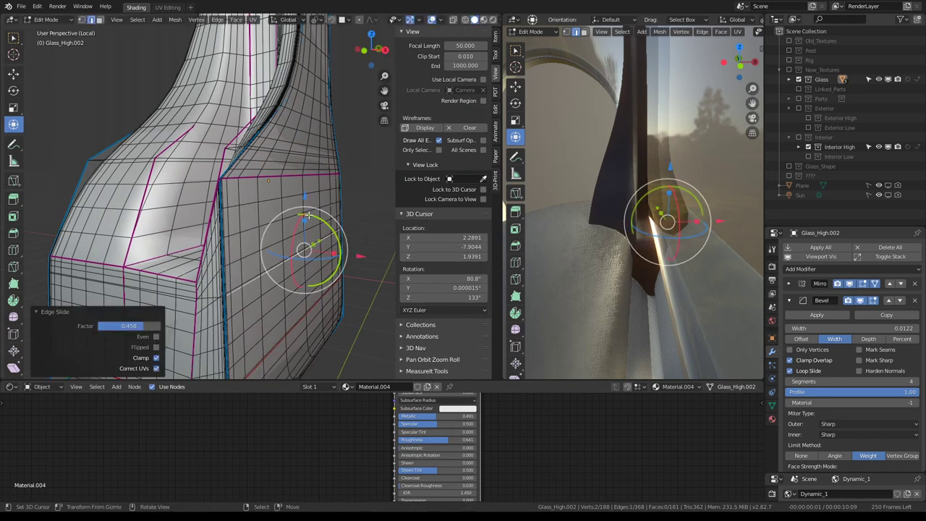
{"action": "left_click", "coordinate": [302, 176]}
{"action": "key", "text": "g"}
{"action": "key", "text": "g"}
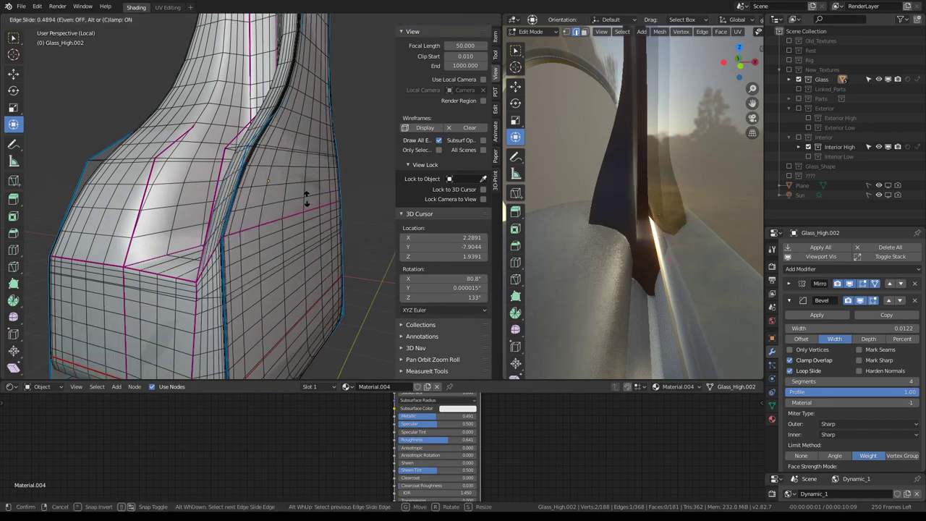
{"action": "left_click", "coordinate": [309, 210]}
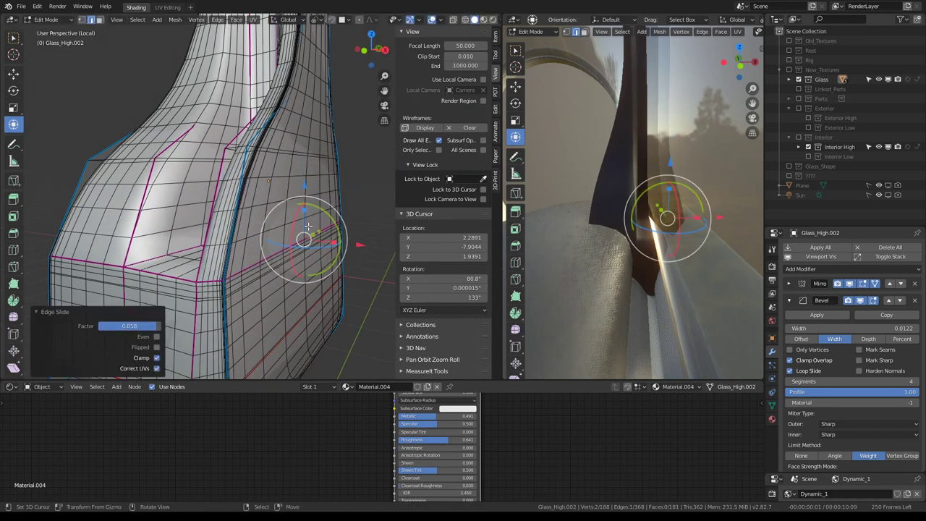
{"action": "mouse_move", "coordinate": [304, 217]}
{"action": "middle_mouse_down"}
{"action": "mouse_move", "coordinate": [317, 143]}
{"action": "mouse_move", "coordinate": [301, 202]}
{"action": "middle_mouse_up"}
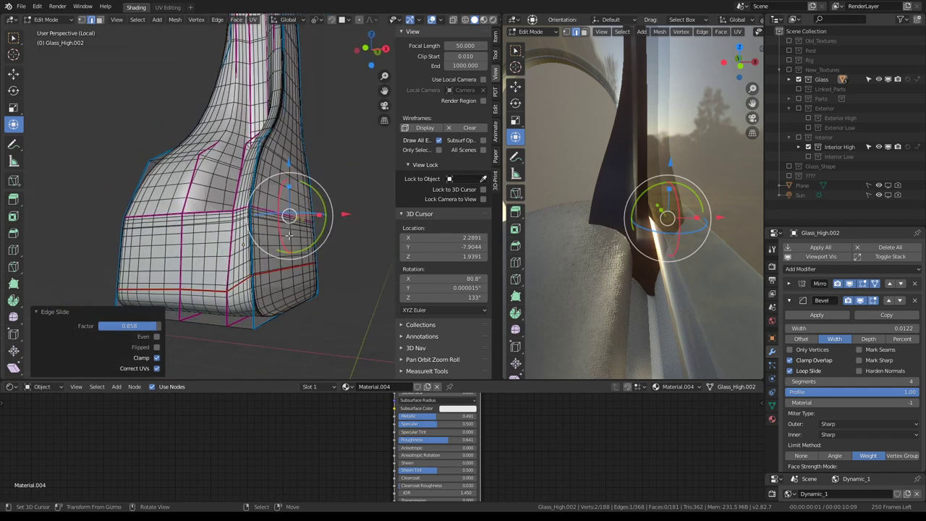
{"action": "left_click", "coordinate": [301, 202]}
{"action": "left_click", "coordinate": [302, 211]}
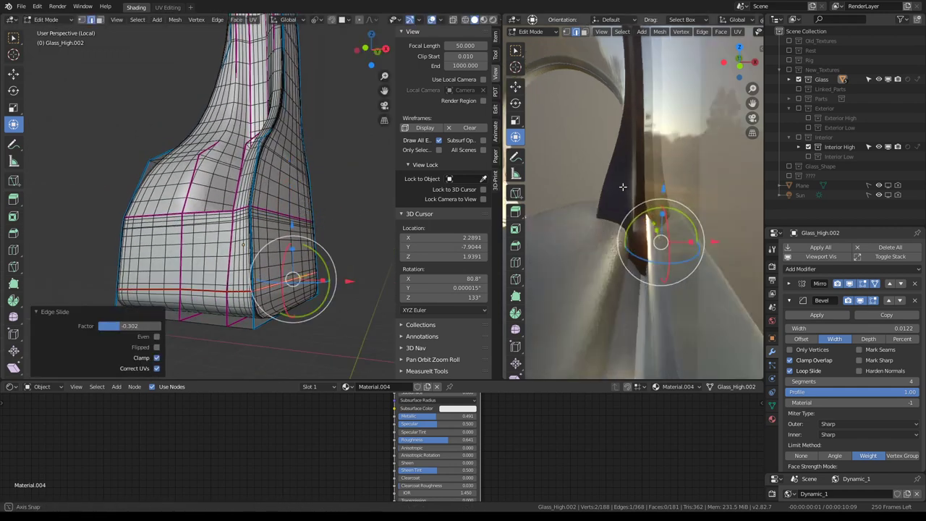
- Orbit around the base column and canopy to check the slid loops
{"action": "middle_click_drag", "start_coordinate": [655, 194], "coordinate": [679, 203]}
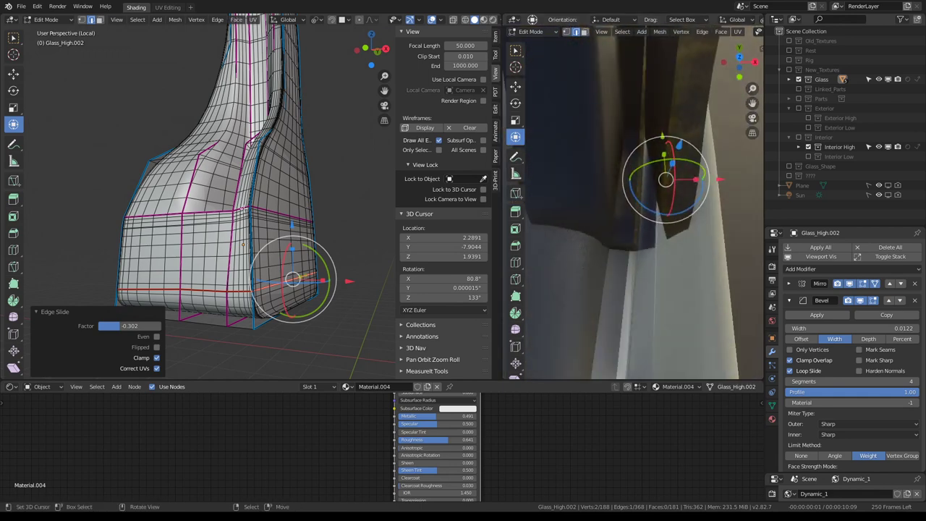
{"action": "middle_click_drag", "start_coordinate": [289, 224], "coordinate": [319, 217]}
{"action": "mouse_move", "coordinate": [651, 188]}
{"action": "middle_mouse_down"}
{"action": "mouse_move", "coordinate": [653, 144]}
{"action": "mouse_move", "coordinate": [709, 125]}
{"action": "middle_mouse_up"}
{"action": "mouse_move", "coordinate": [657, 145]}
{"action": "middle_mouse_down"}
{"action": "mouse_move", "coordinate": [690, 190]}
{"action": "mouse_move", "coordinate": [616, 133]}
{"action": "middle_mouse_up"}
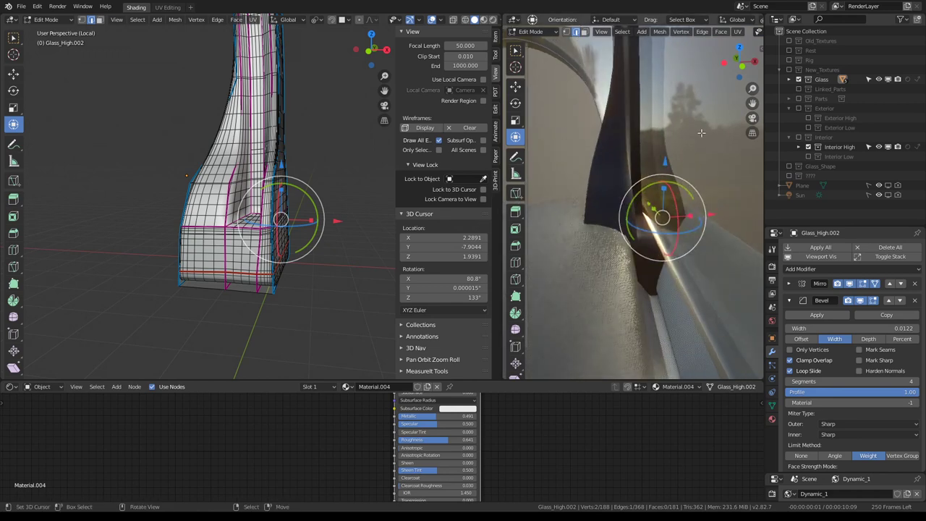
{"action": "middle_click_drag", "start_coordinate": [701, 132], "coordinate": [565, 108]}
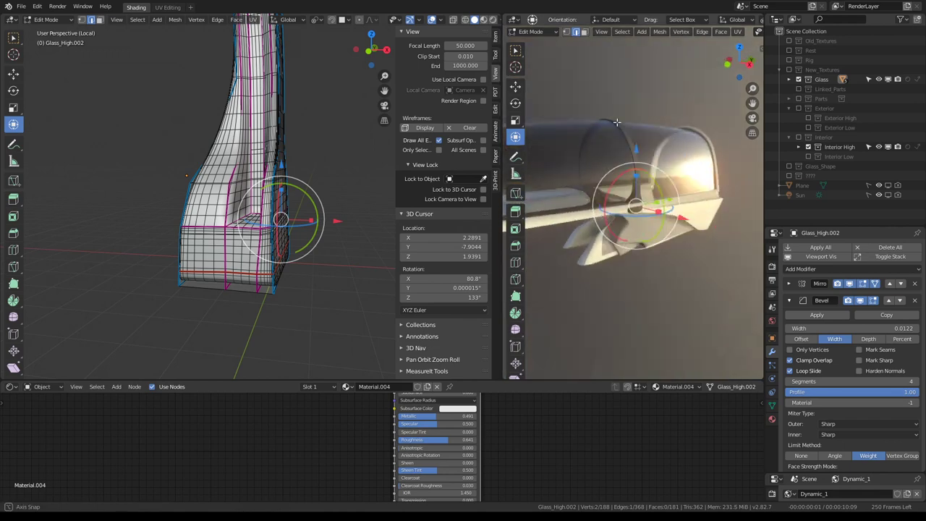
- Return the strut to Object Mode and leave Local View to show the full scene
{"action": "key", "text": "Tab"}
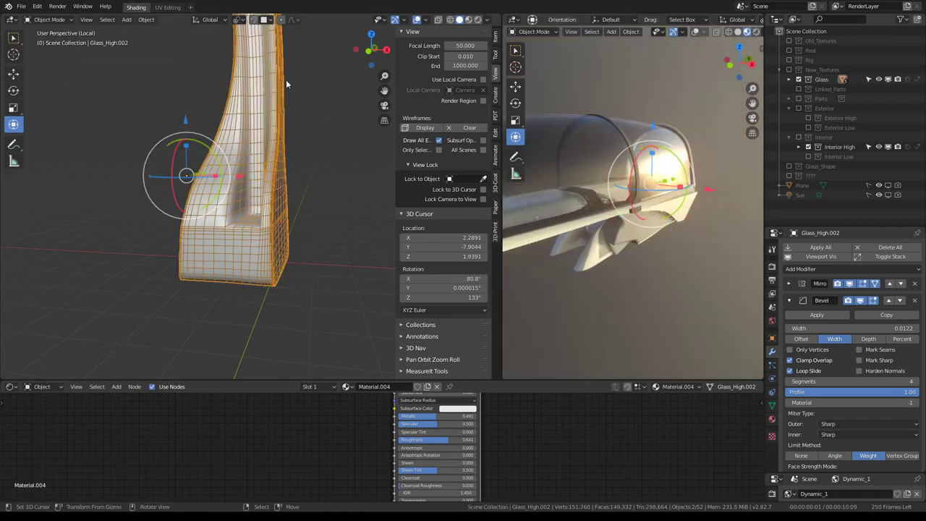
{"action": "mouse_move", "coordinate": [286, 79]}
{"action": "middle_mouse_down"}
{"action": "mouse_move", "coordinate": [301, 197]}
{"action": "mouse_move", "coordinate": [302, 188]}
{"action": "middle_mouse_up"}
{"action": "key", "text": "x"}
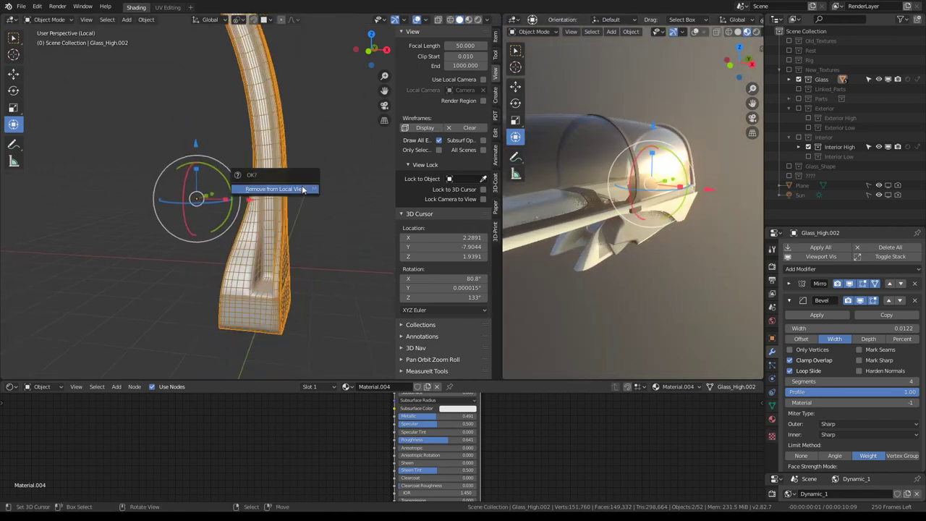
{"action": "key", "text": "KP_Divide"}
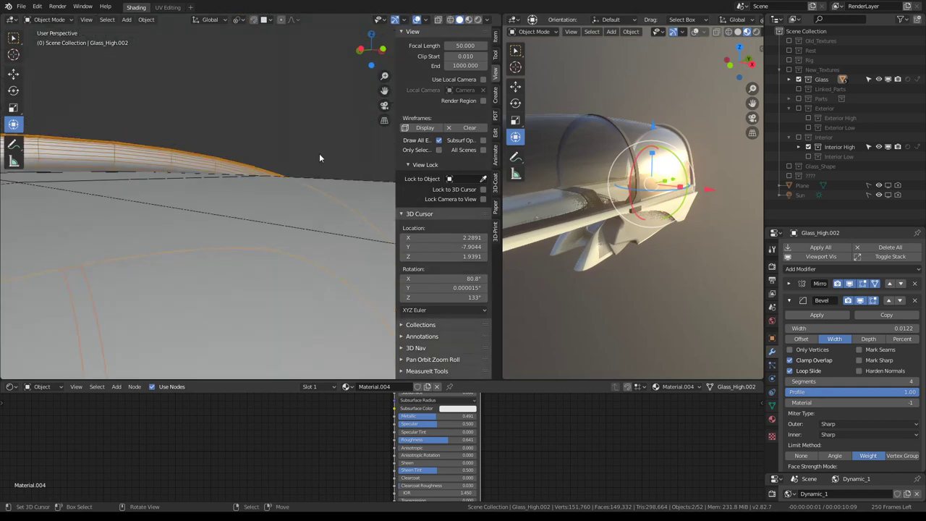
{"action": "mouse_move", "coordinate": [319, 153]}
{"action": "middle_mouse_down"}
{"action": "mouse_move", "coordinate": [241, 216]}
{"action": "mouse_move", "coordinate": [275, 154]}
{"action": "middle_mouse_up"}
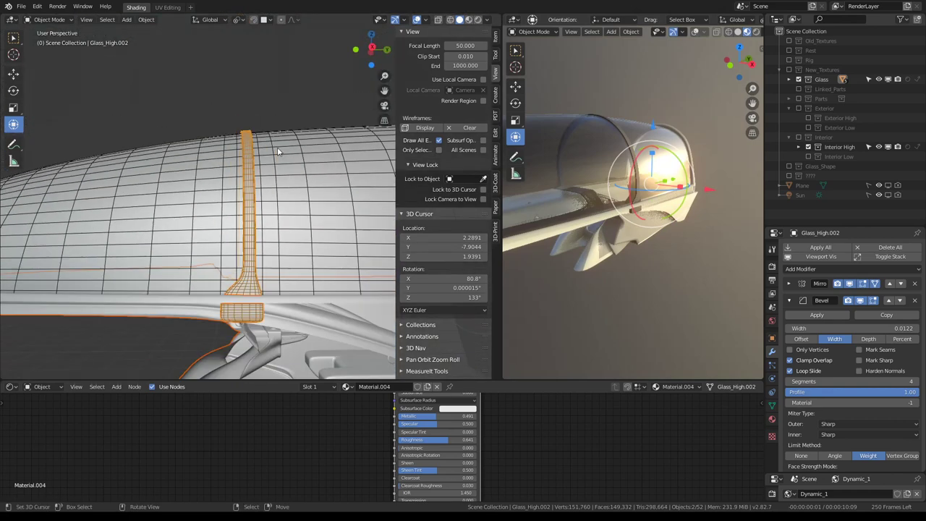
- Move the Glass_High.002 strut into the '???' collection, undoing an accidental move of the glass
{"action": "key", "text": "m"}
{"action": "left_click", "coordinate": [277, 149]}
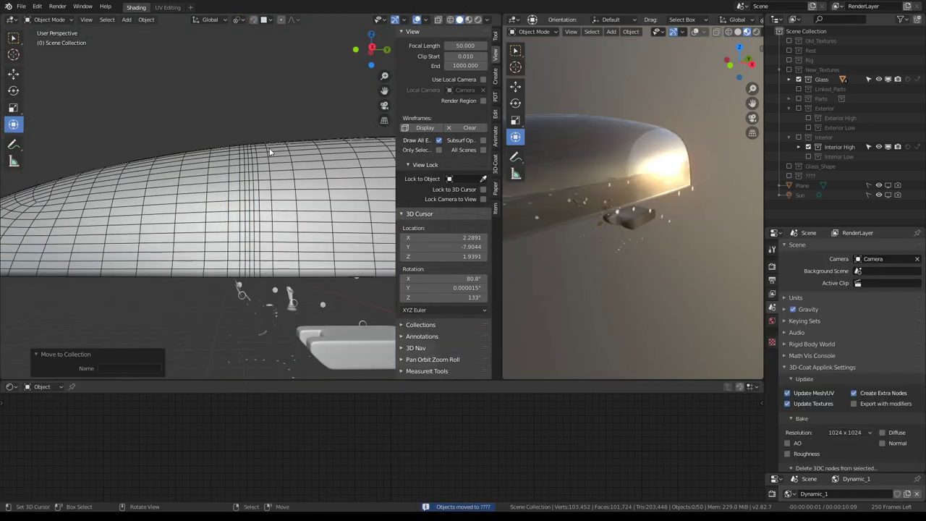
{"action": "key", "text": "ctrl+z"}
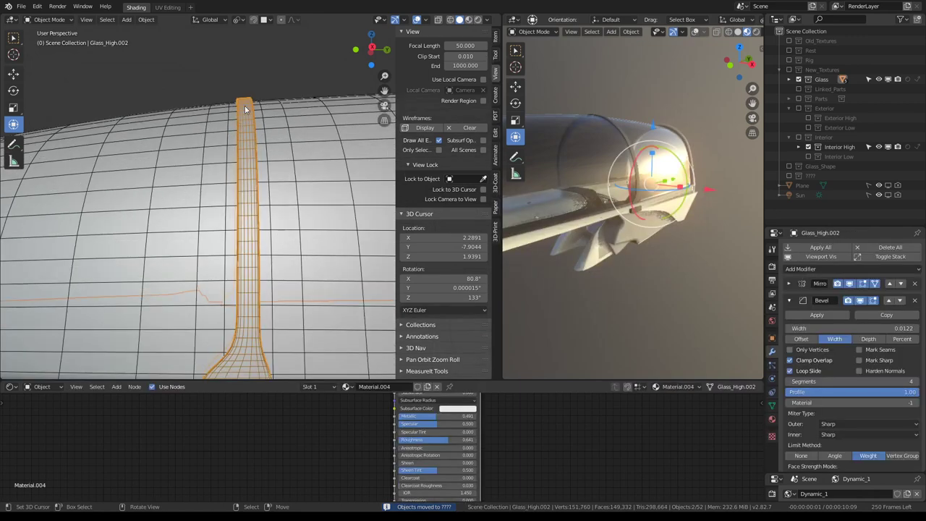
{"action": "scroll", "coordinate": [244, 99], "scroll_direction": "down", "scroll_amount": 4}
{"action": "scroll", "coordinate": [246, 116], "scroll_direction": "up", "scroll_amount": 2}
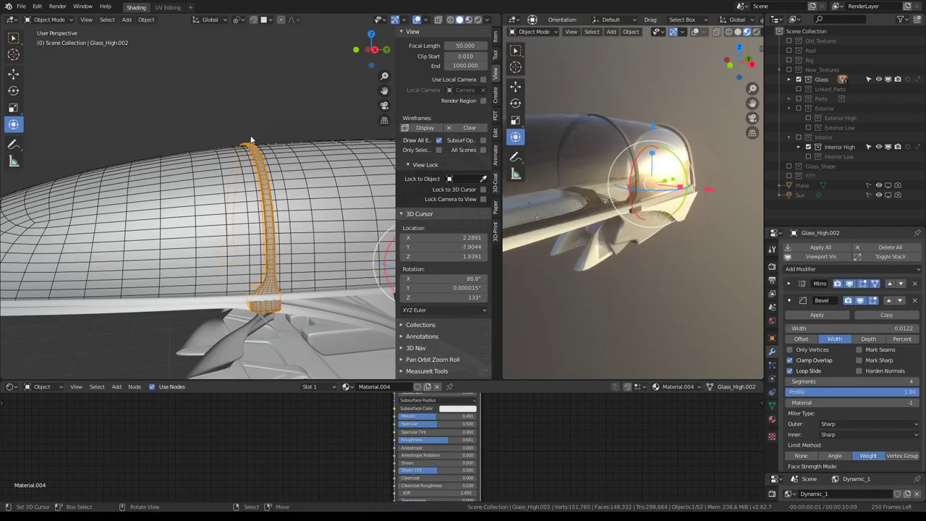
{"action": "key", "text": "m"}
{"action": "left_click", "coordinate": [255, 132]}
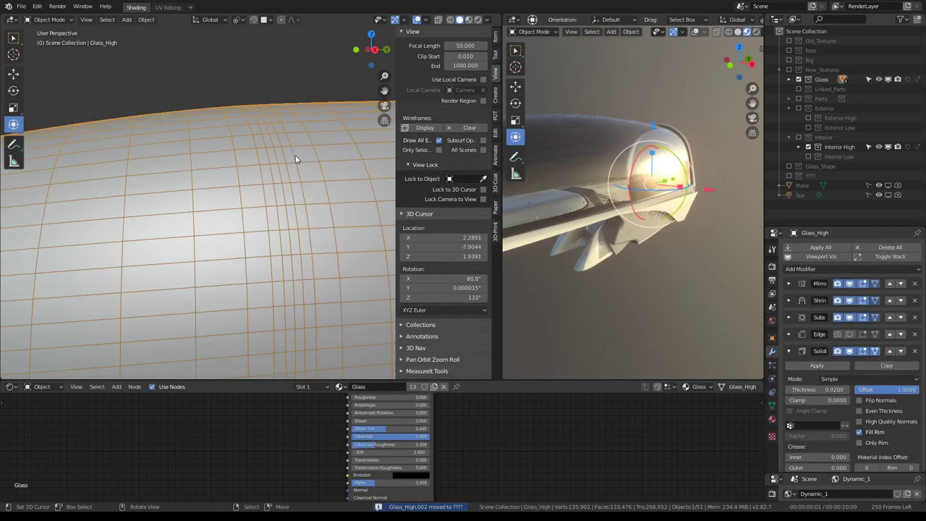
{"action": "key", "text": "KP_Decimal"}
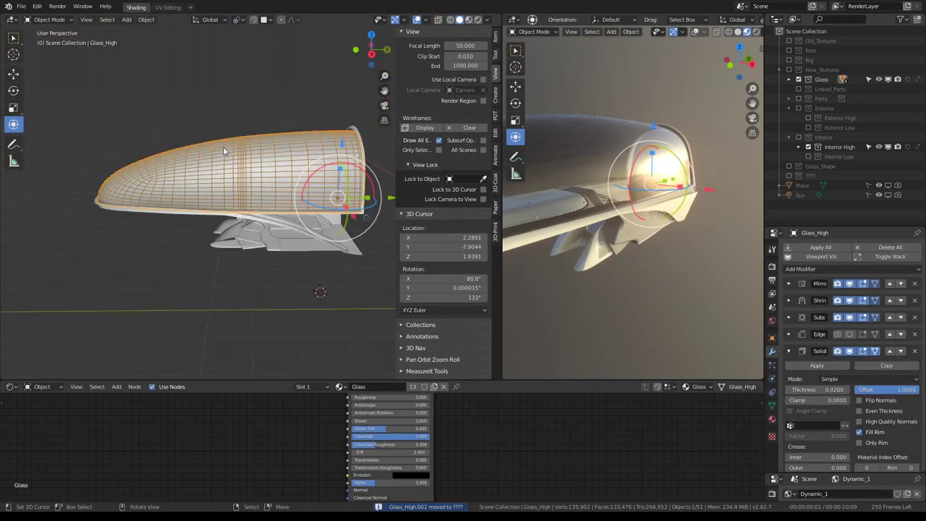
{"action": "mouse_move", "coordinate": [306, 208]}
{"action": "middle_mouse_down"}
{"action": "mouse_move", "coordinate": [310, 142]}
{"action": "mouse_move", "coordinate": [243, 134]}
{"action": "mouse_move", "coordinate": [60, 153]}
{"action": "mouse_move", "coordinate": [199, 120]}
{"action": "mouse_move", "coordinate": [217, 132]}
{"action": "mouse_move", "coordinate": [31, 227]}
{"action": "mouse_move", "coordinate": [275, 279]}
{"action": "mouse_move", "coordinate": [260, 149]}
{"action": "middle_mouse_up"}
{"action": "scroll", "coordinate": [261, 149], "scroll_direction": "up", "scroll_amount": 5}
{"action": "scroll", "coordinate": [248, 173], "scroll_direction": "down", "scroll_amount": 2}
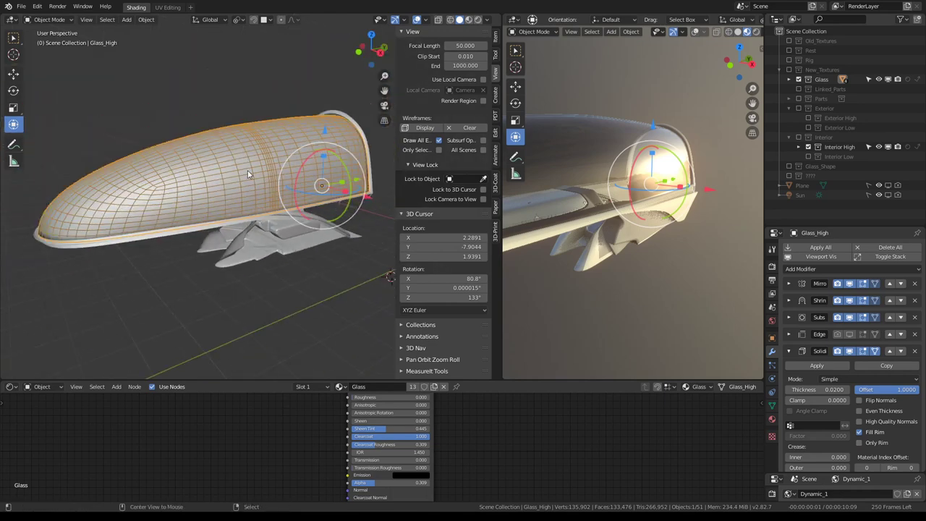